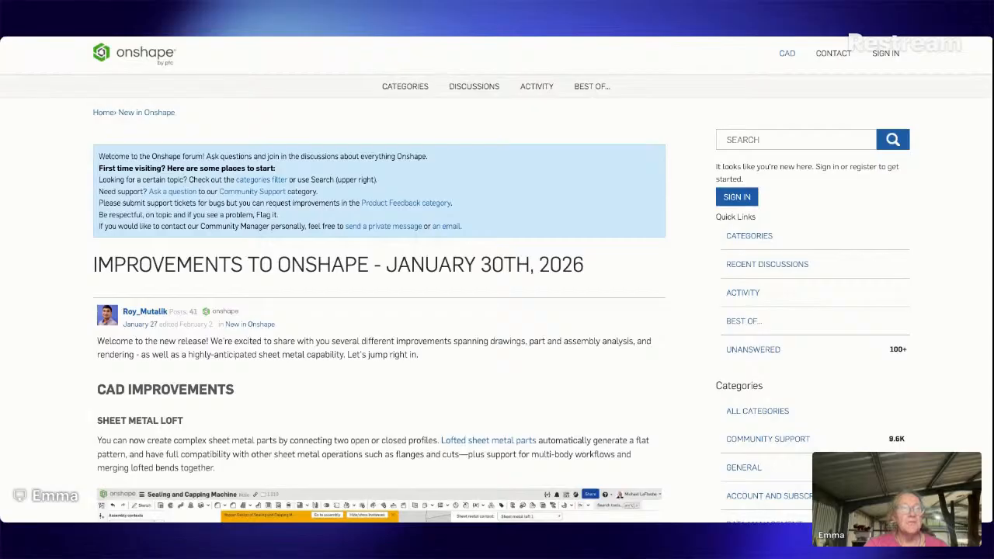
# Step: Read the introduction and Sheet Metal Loft section of the January 30th, 2026 Onshape release notes
pyautogui.scroll(-2, 497, 280)
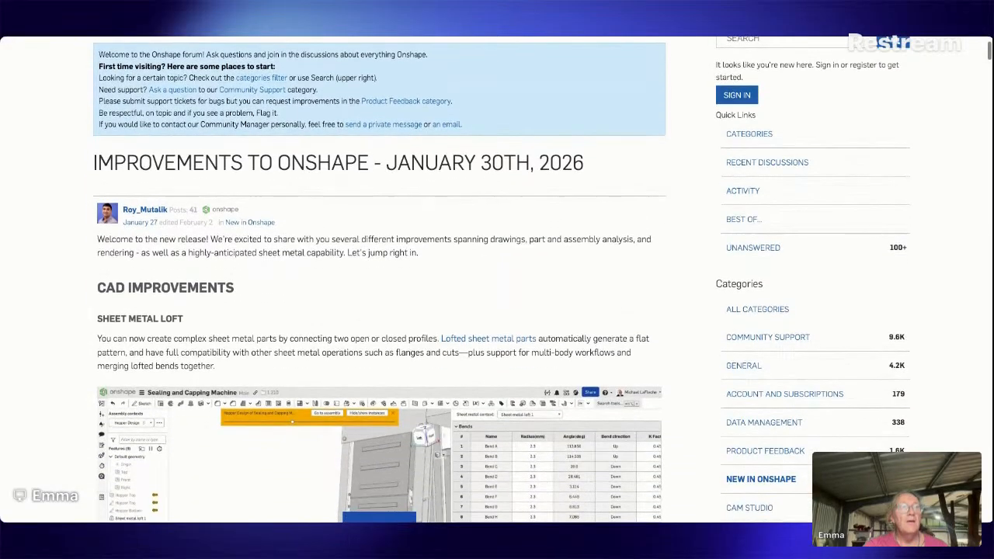
pyautogui.scroll(2, 497, 279)
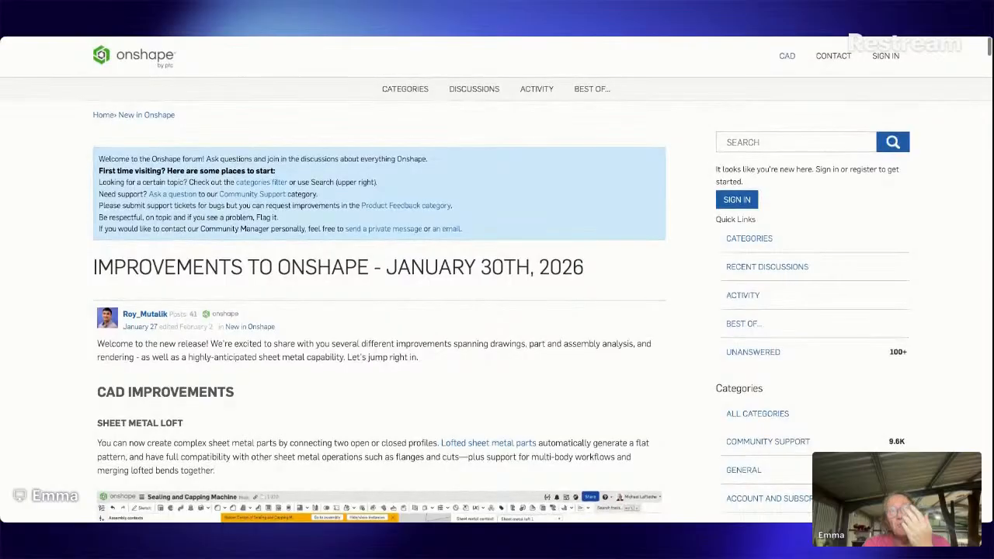
pyautogui.scroll(-1, 497, 279)
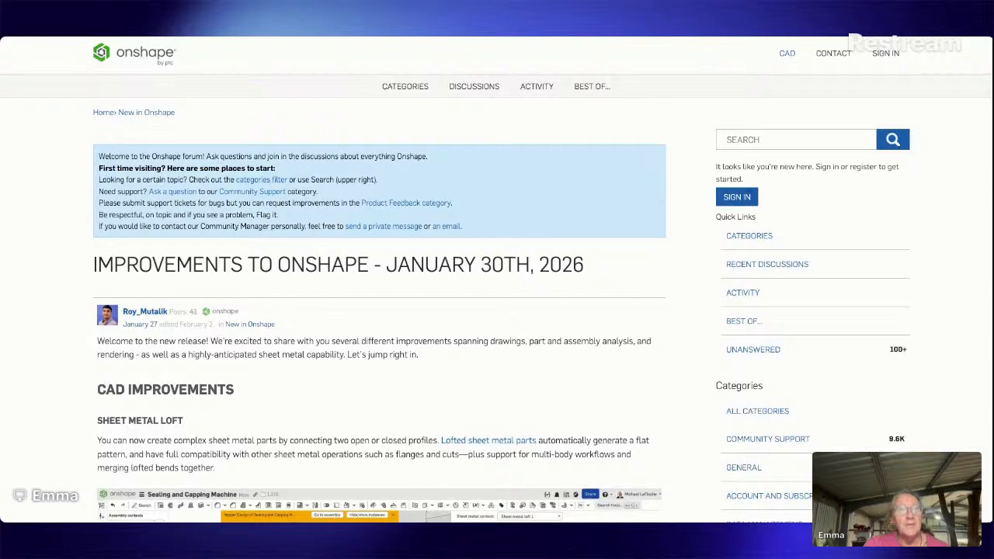
pyautogui.scroll(-3, 497, 280)
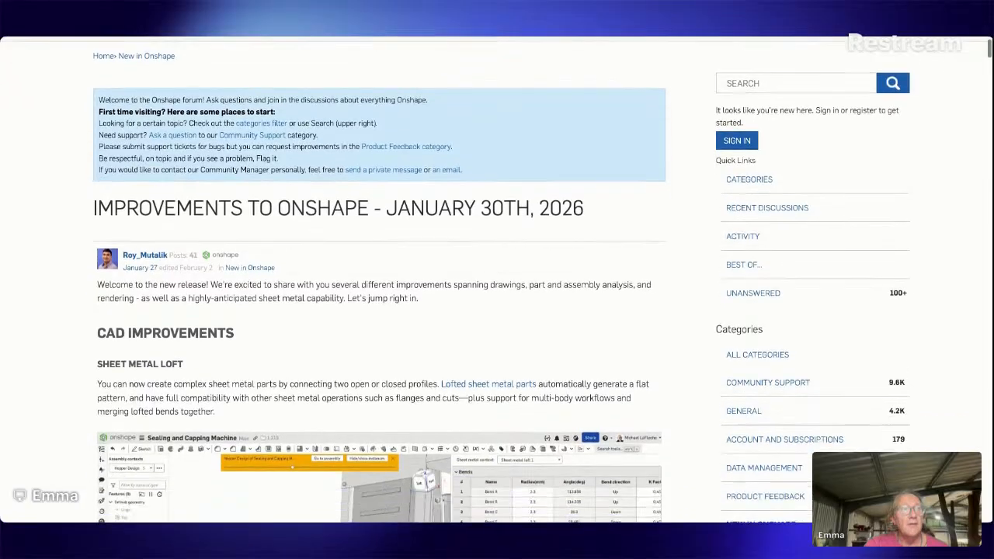
pyautogui.scroll(-2, 468, 495)
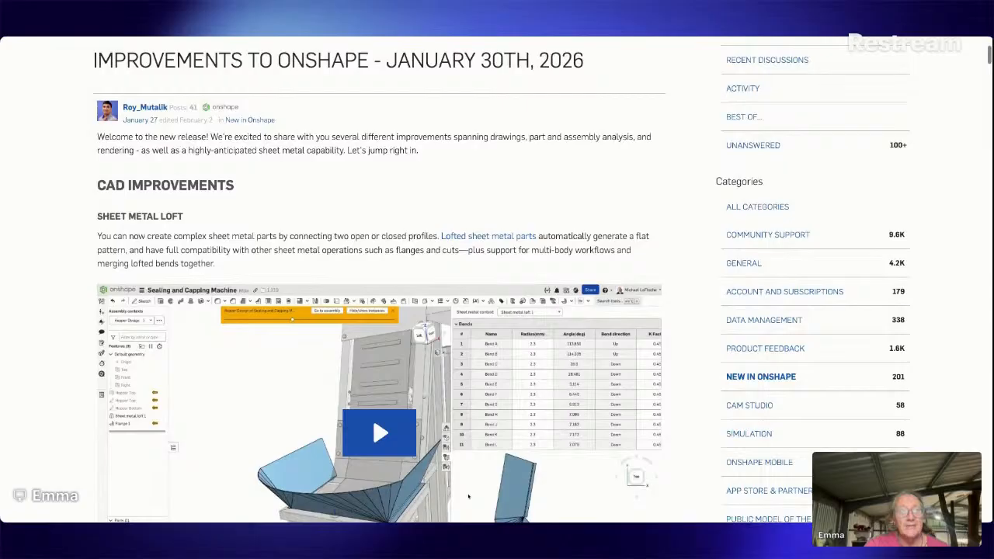
pyautogui.scroll(-2, 497, 280)
pyautogui.scroll(1, 497, 280)
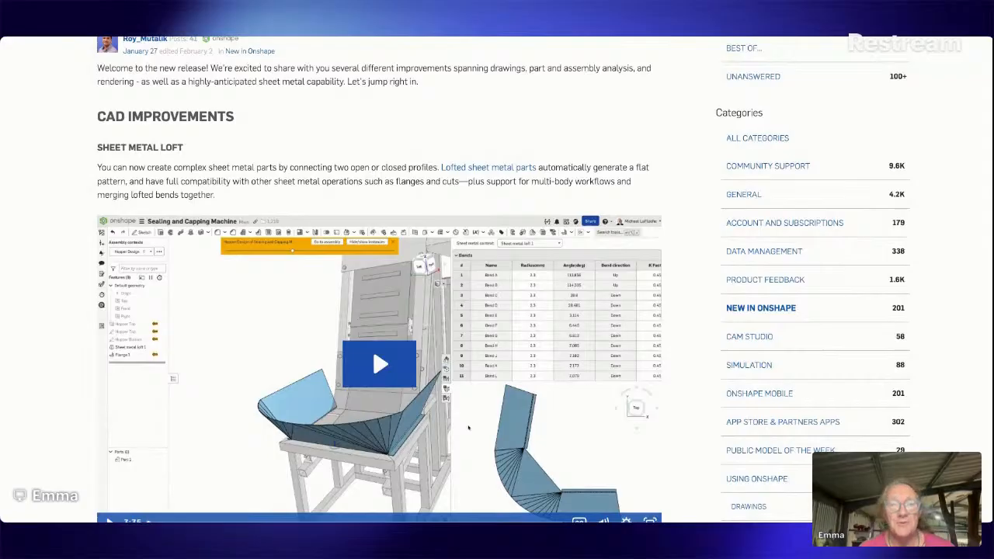
pyautogui.scroll(-1, 469, 426)
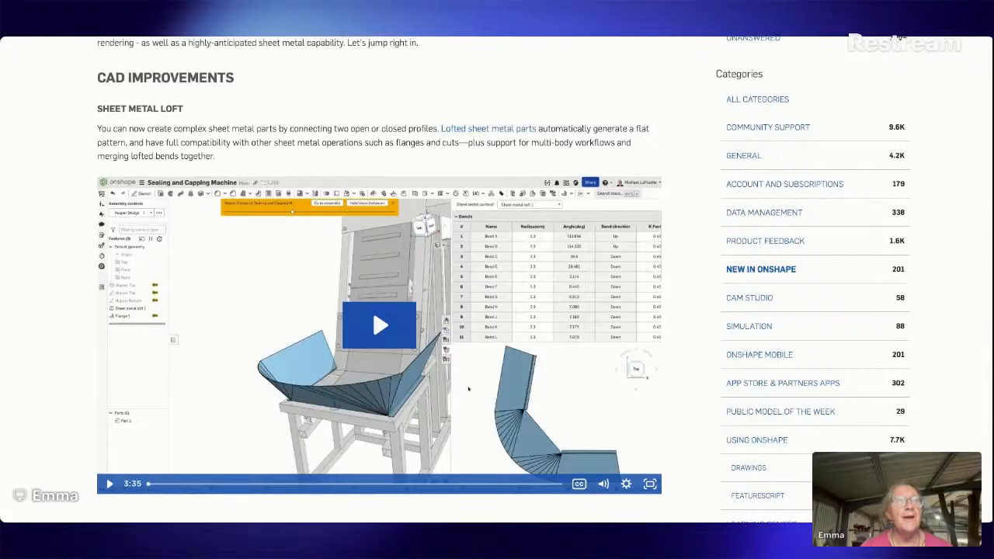
# Step: Review the CAD improvements from Surface Deviation and Reflection Analysis through Graphics Preferences and touch input support
pyautogui.scroll(-5, 379, 279)
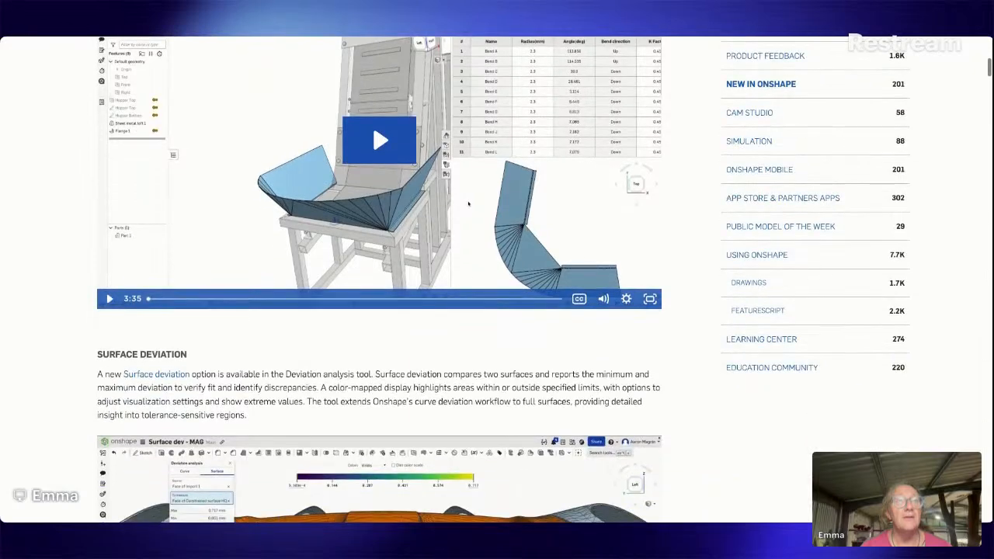
pyautogui.scroll(-1, 468, 204)
pyautogui.scroll(-1, 469, 183)
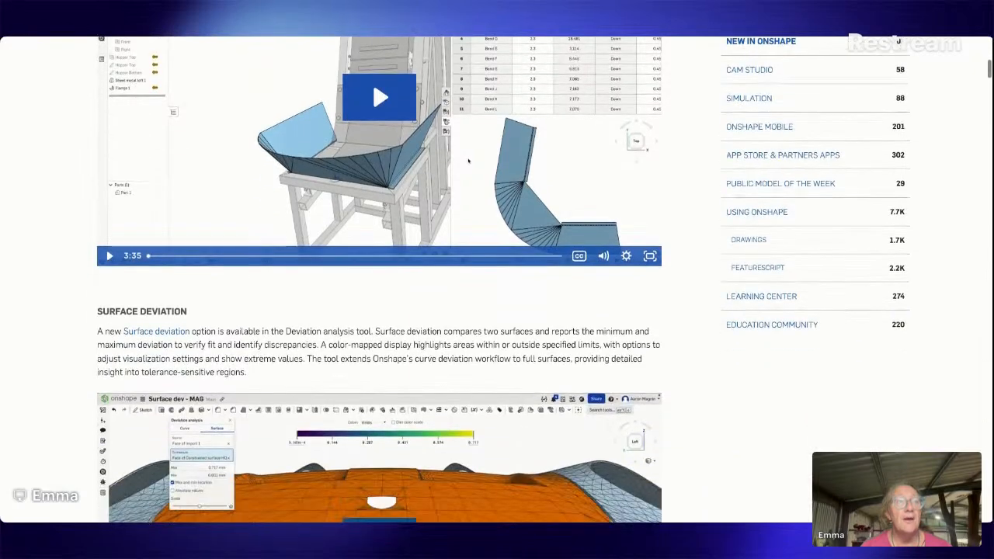
pyautogui.scroll(-4, 306, 436)
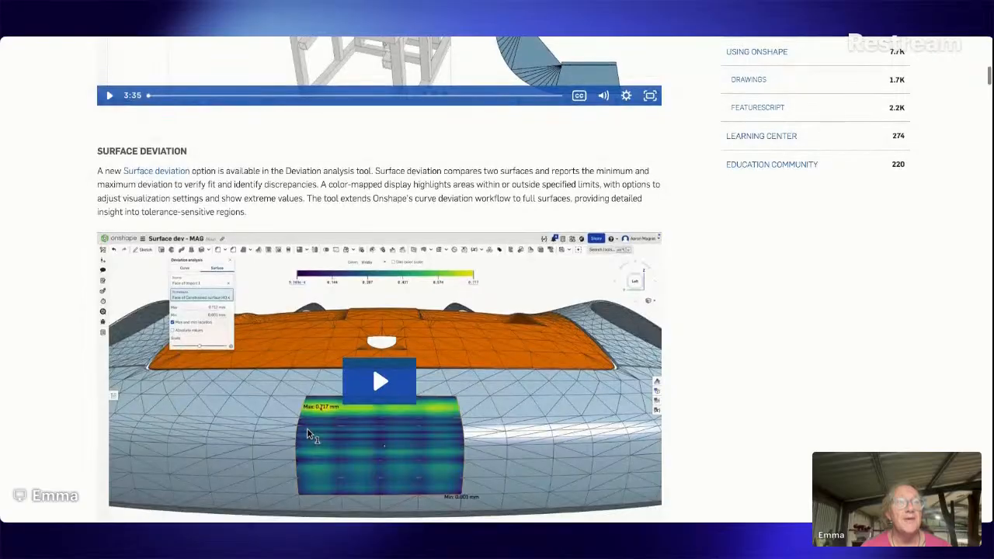
pyautogui.scroll(-1, 307, 435)
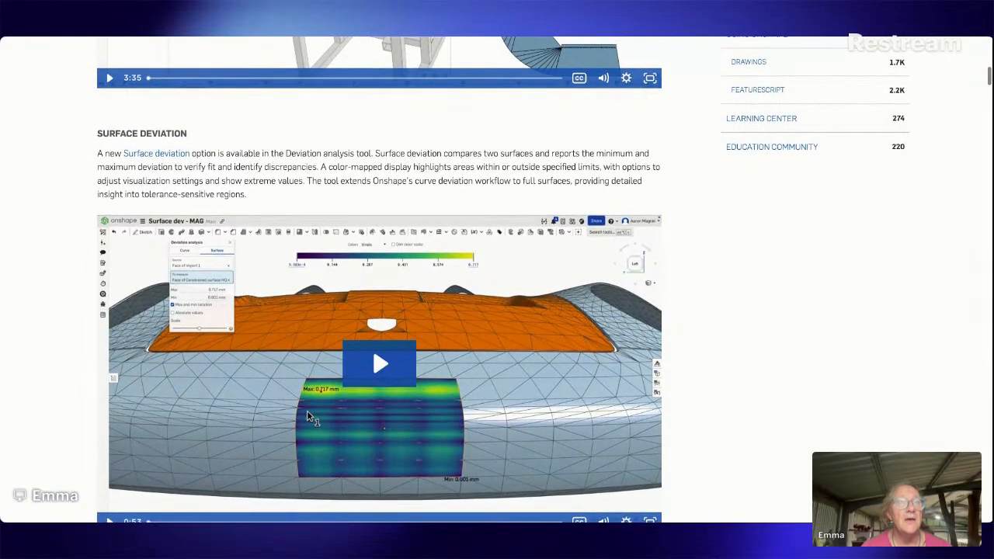
pyautogui.scroll(1, 307, 417)
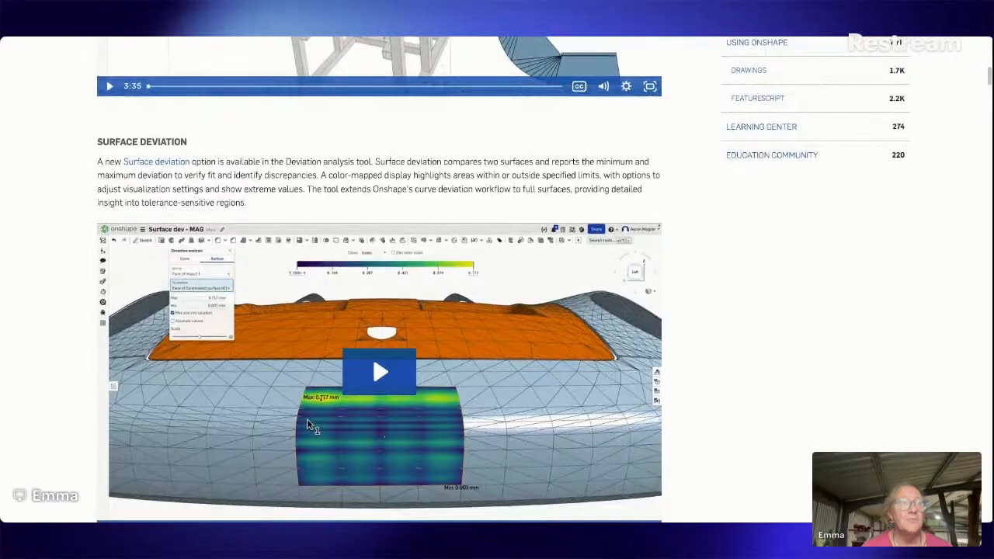
pyautogui.scroll(-5, 379, 311)
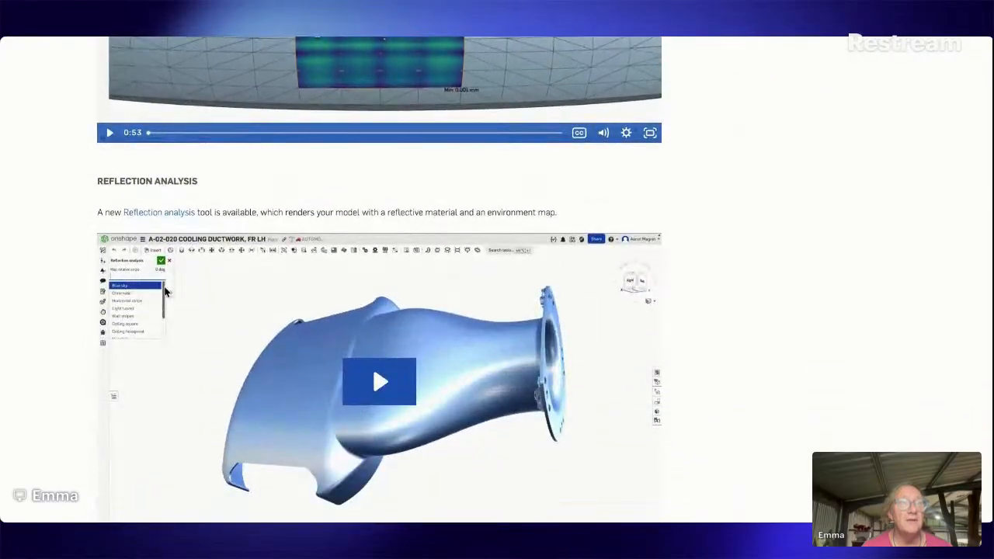
pyautogui.scroll(-3, 379, 279)
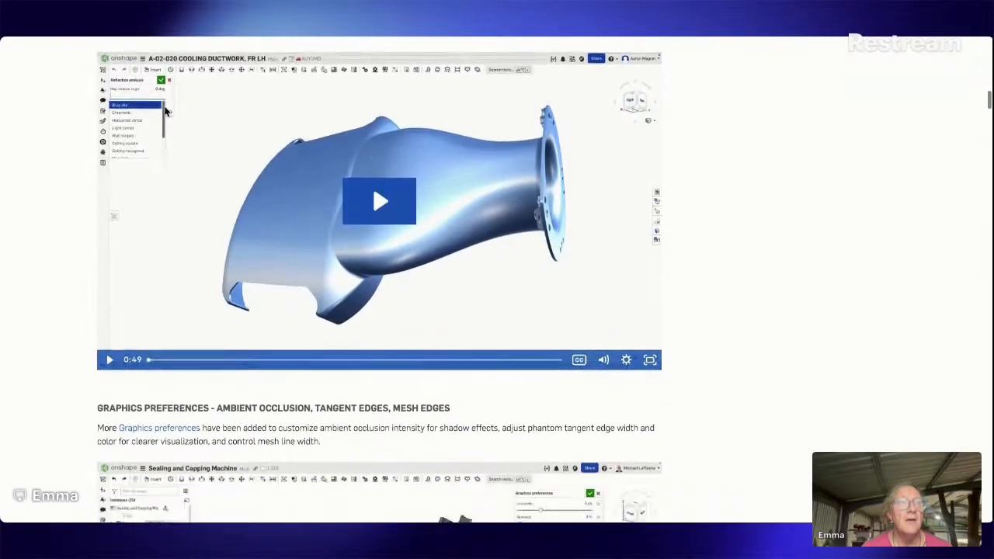
pyautogui.scroll(-3, 379, 280)
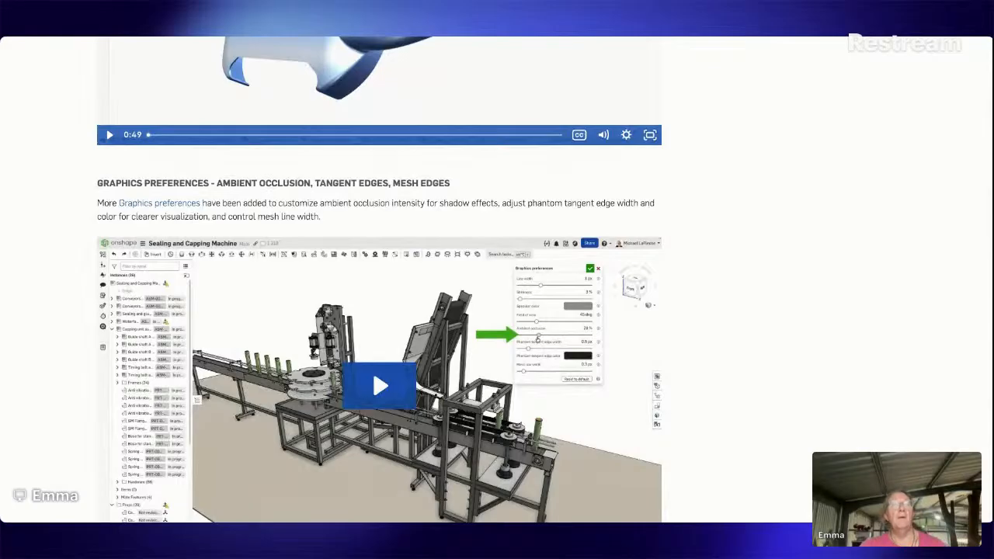
pyautogui.scroll(-3, 379, 280)
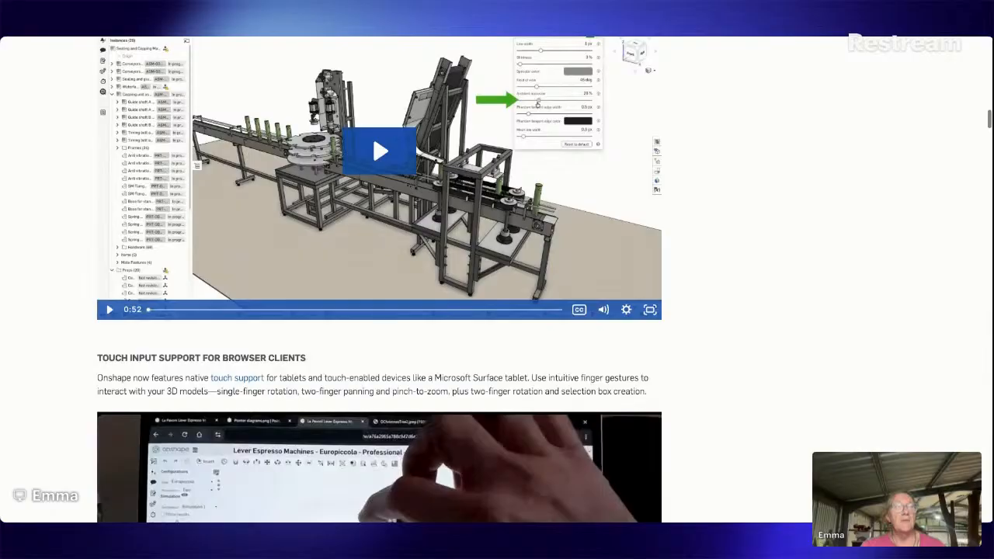
pyautogui.scroll(-4, 379, 280)
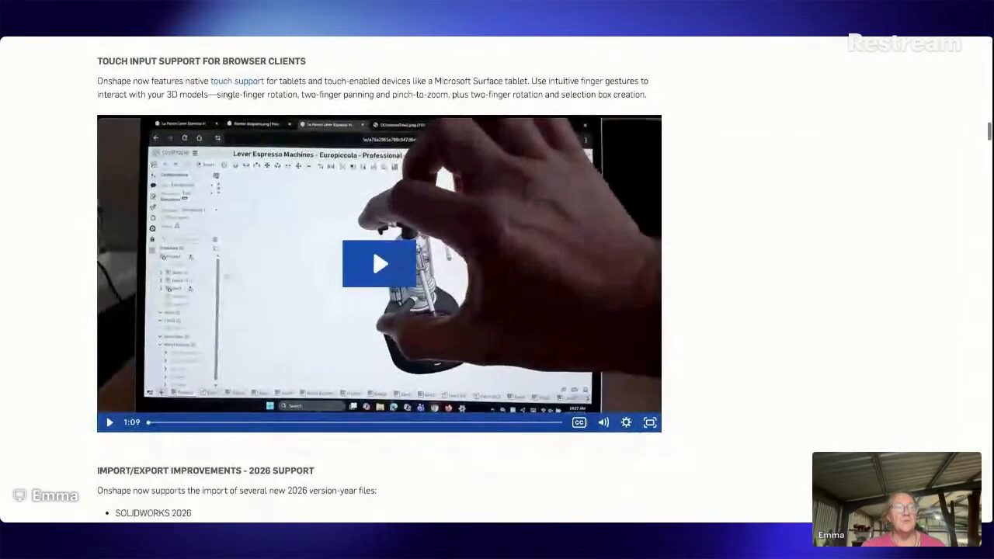
# Step: Review the 2026 import/export support and the drawing improvements, covering default view styles, note numbering and auto centermark performance
pyautogui.scroll(-5, 379, 279)
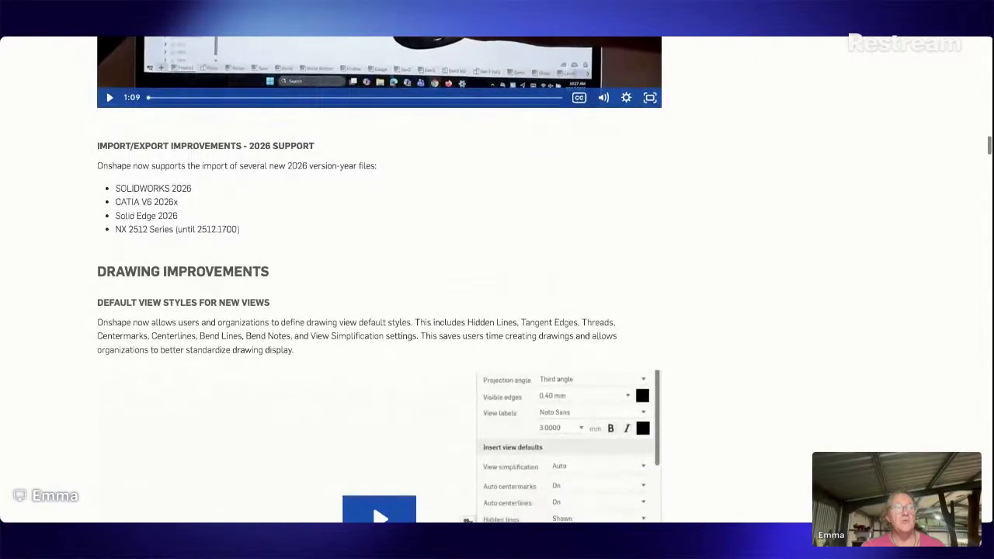
pyautogui.scroll(3, 379, 279)
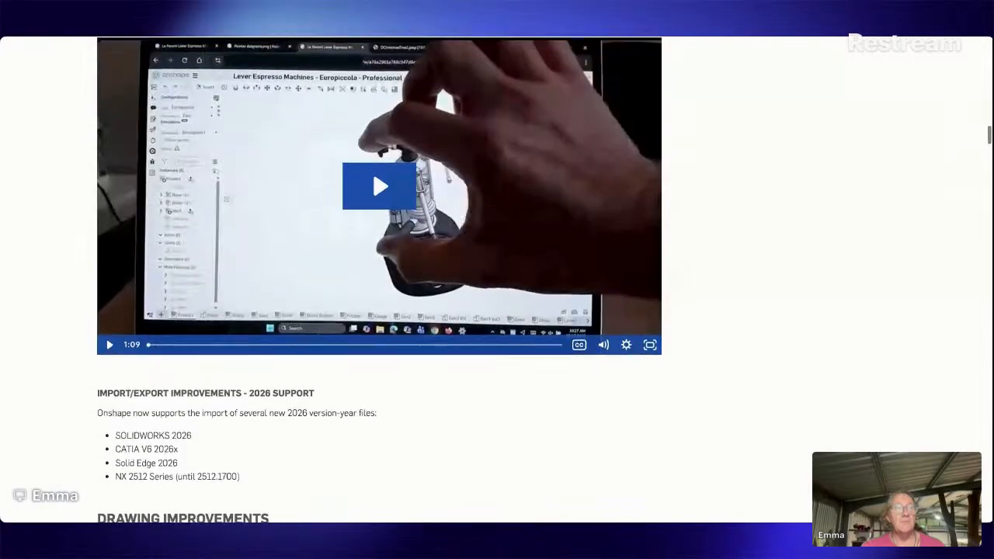
pyautogui.scroll(-3, 468, 516)
pyautogui.scroll(-1, 619, 466)
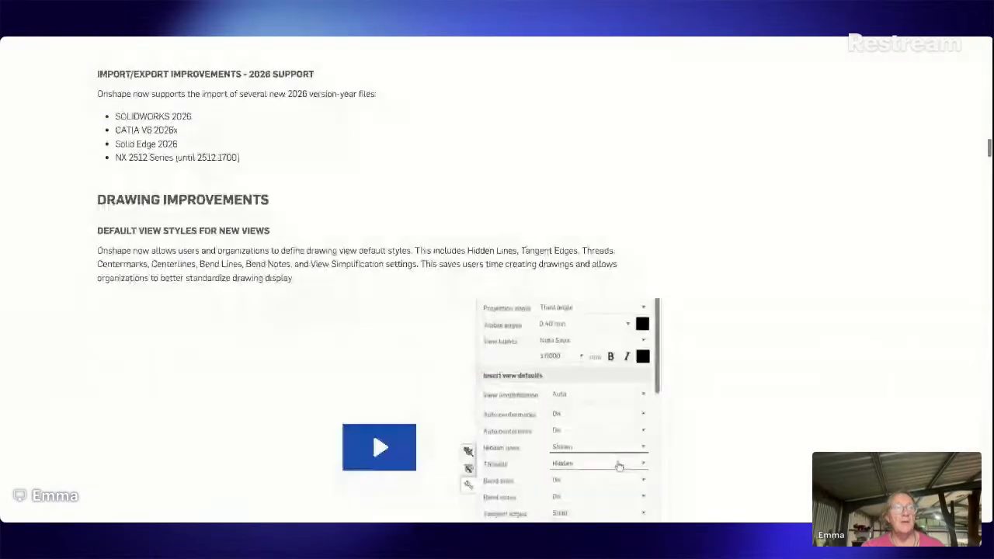
pyautogui.scroll(-1, 379, 279)
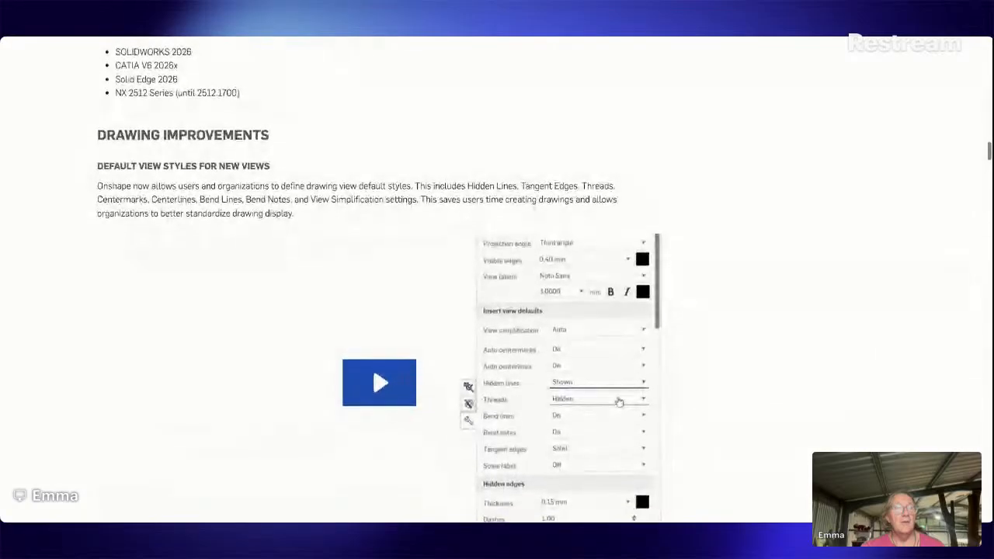
pyautogui.scroll(-4, 378, 280)
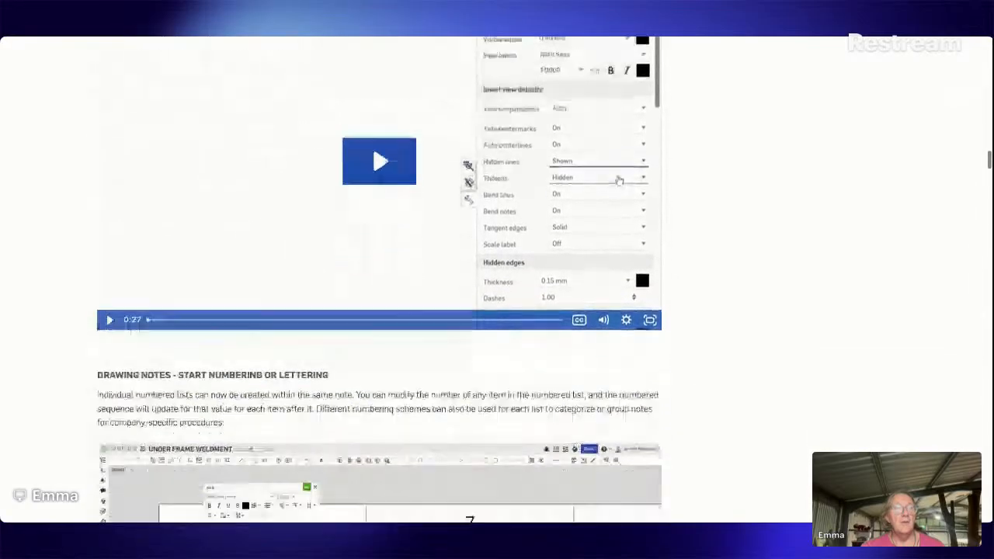
pyautogui.scroll(-4, 618, 128)
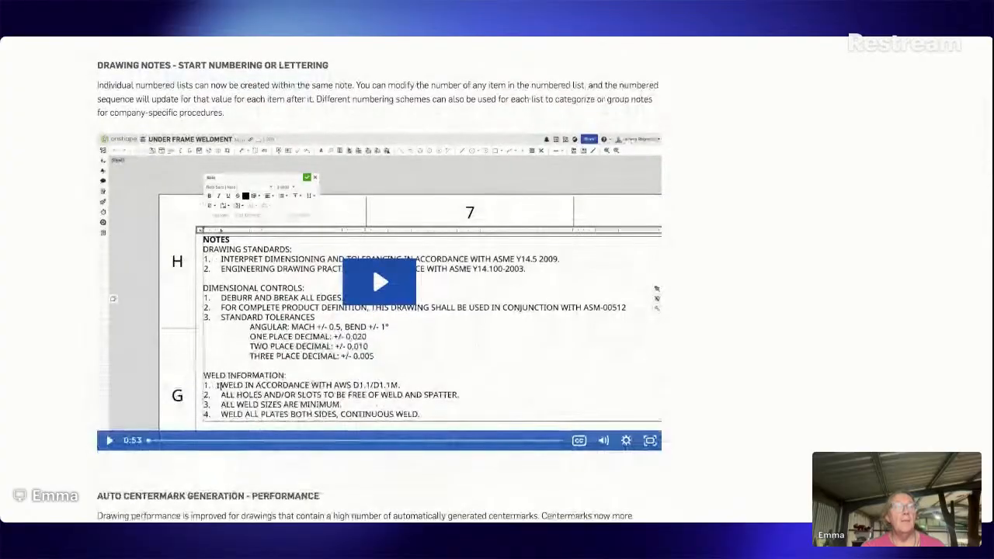
pyautogui.scroll(-3, 544, 280)
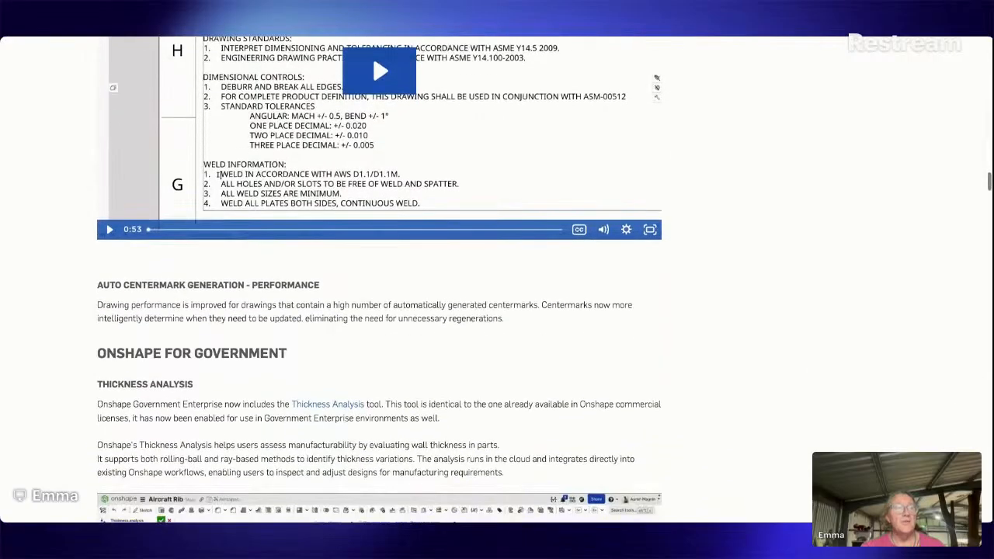
# Step: Review the Render Studio improvements from Cosmetic Threads to Appearance Mask, and continue into the comments on the release post
pyautogui.scroll(-10, 218, 175)
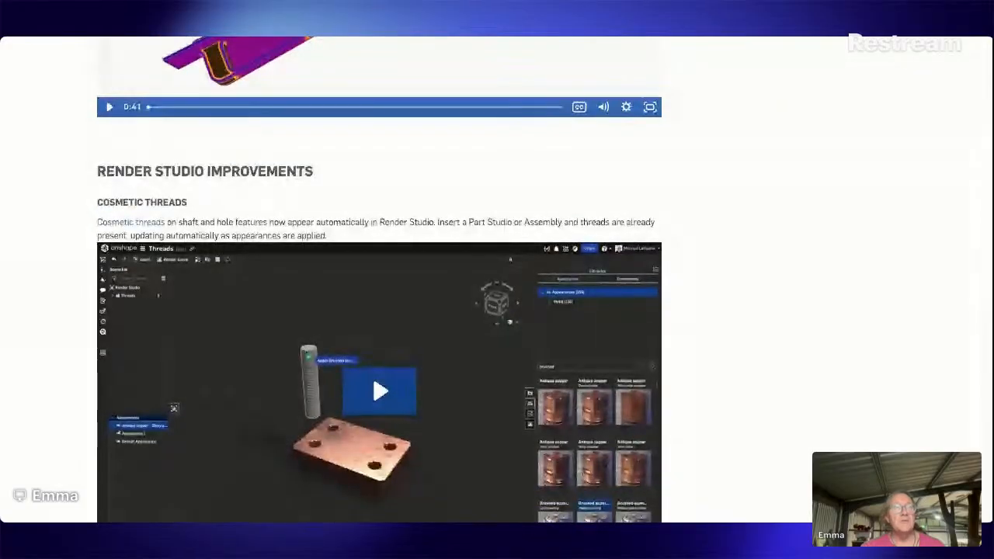
pyautogui.scroll(-3, 535, 291)
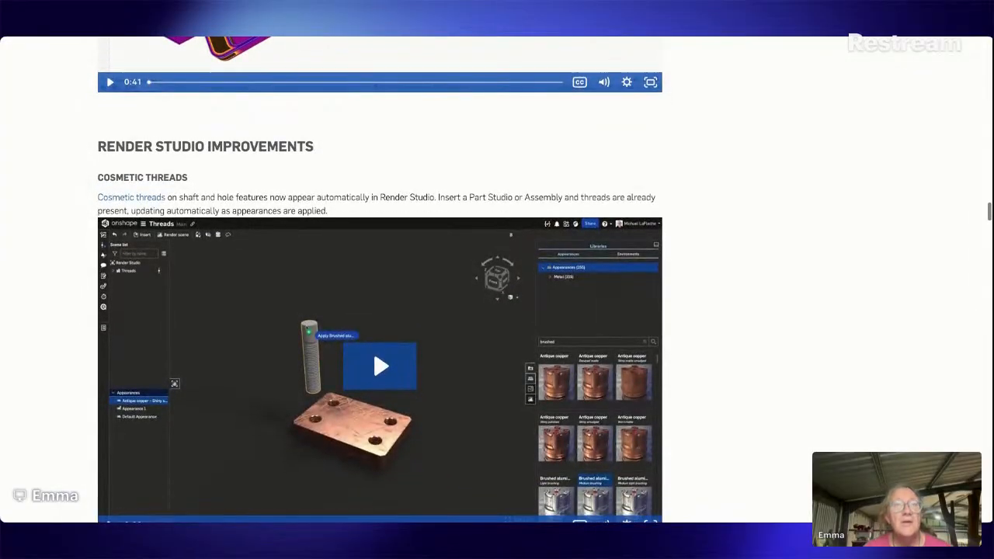
pyautogui.scroll(-5, 380, 291)
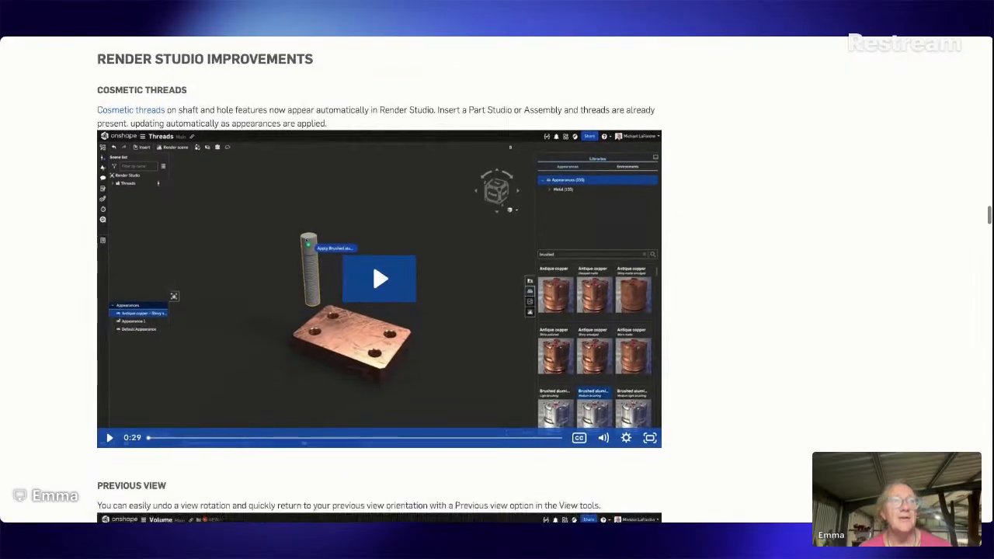
pyautogui.scroll(-1, 380, 291)
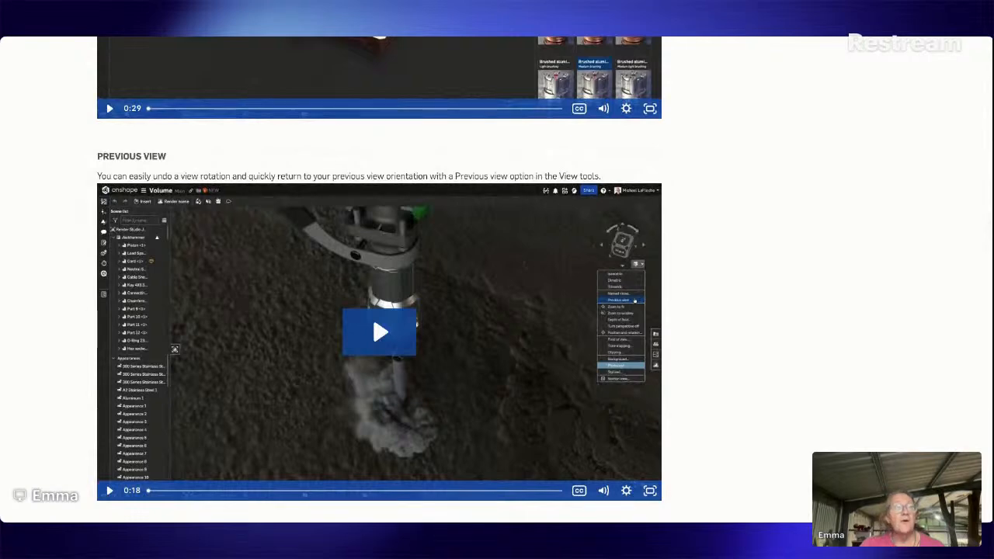
pyautogui.scroll(-4, 497, 279)
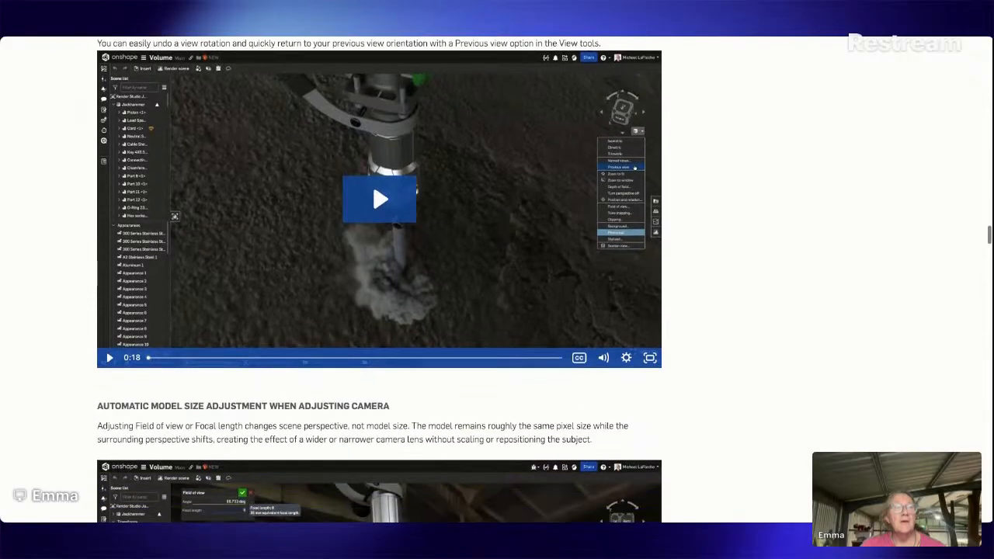
pyautogui.scroll(-7, 378, 280)
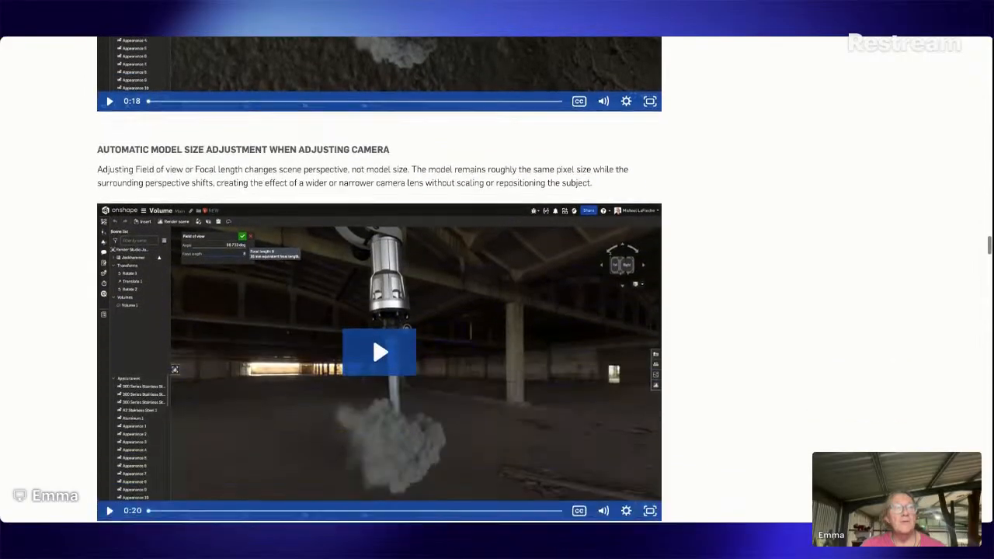
pyautogui.scroll(-16, 378, 279)
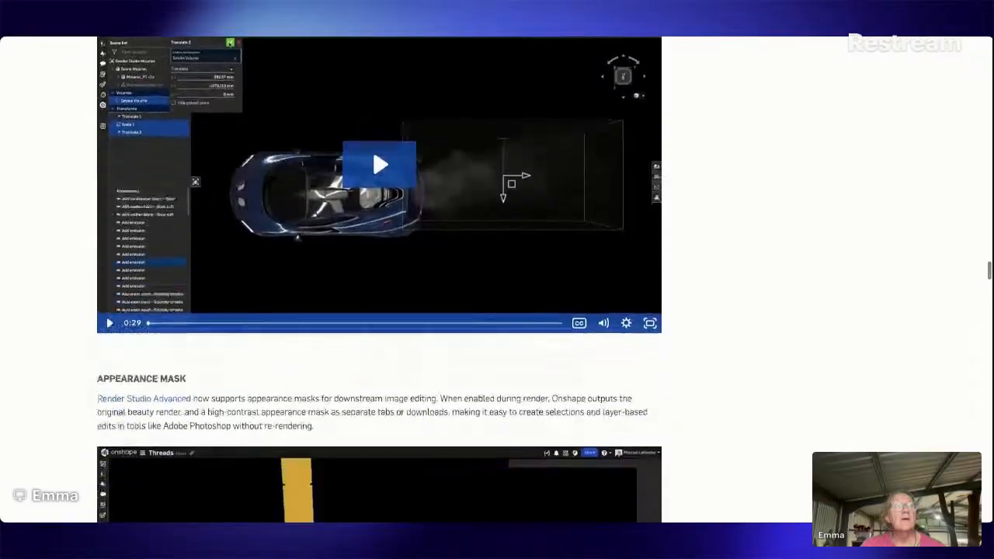
pyautogui.scroll(-11, 379, 279)
pyautogui.scroll(4, 379, 279)
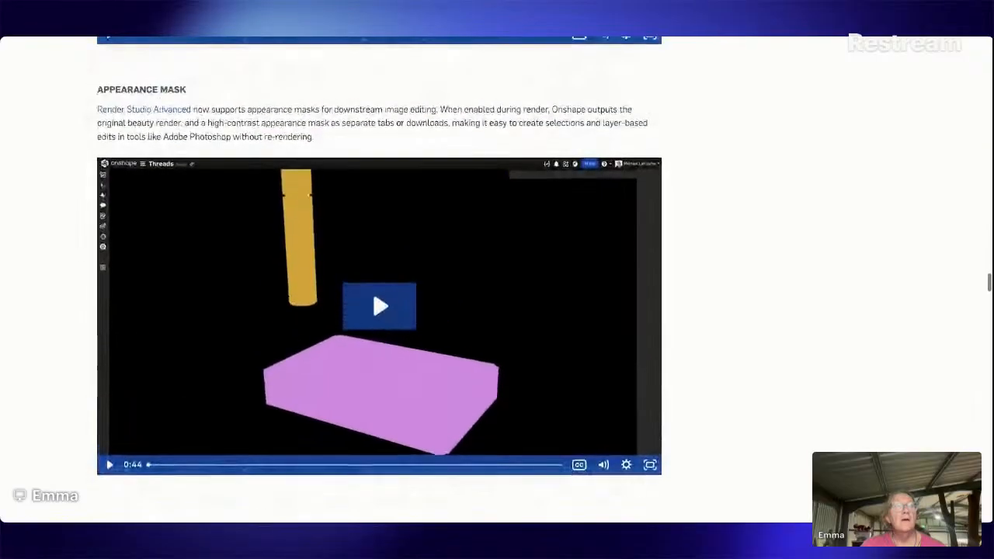
pyautogui.scroll(-5, 379, 279)
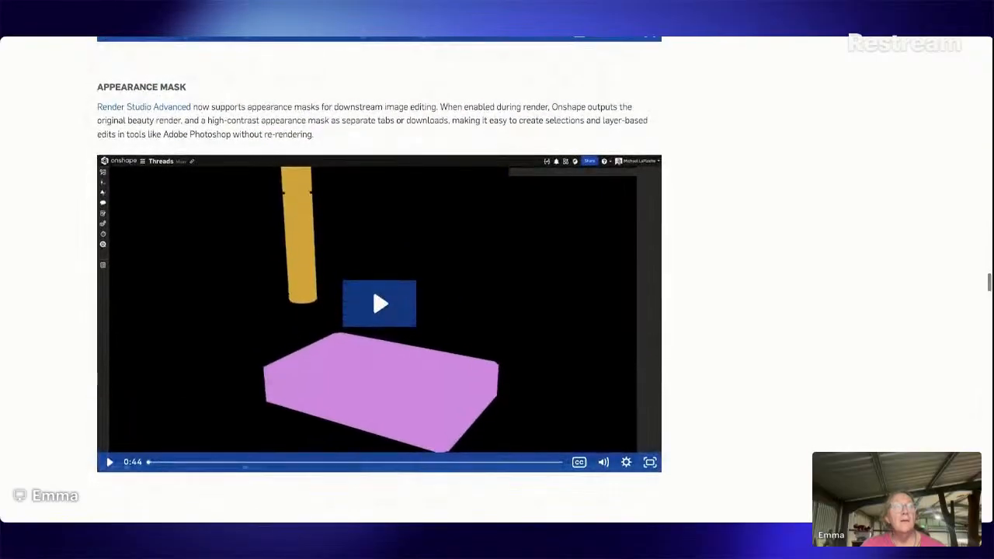
pyautogui.scroll(-6, 379, 279)
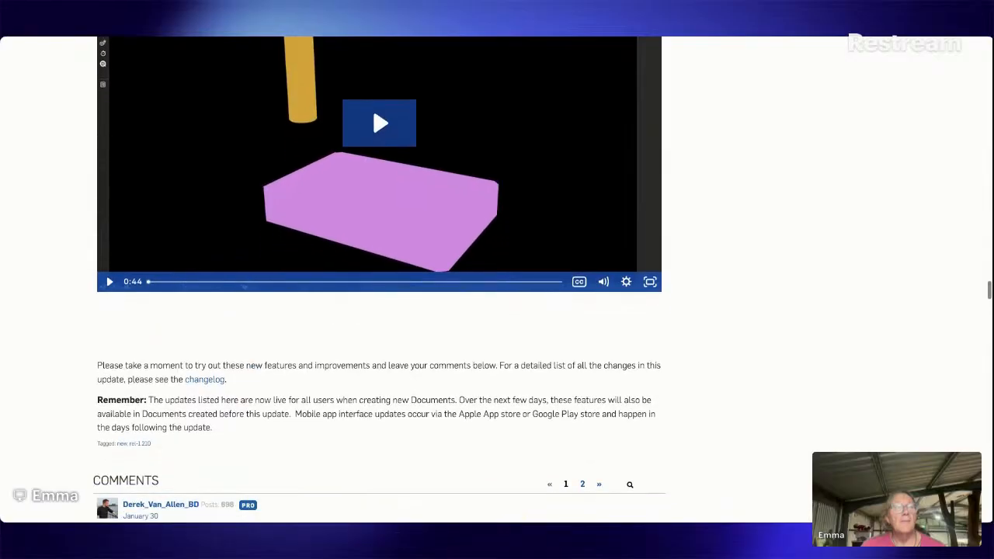
pyautogui.scroll(-7, 379, 279)
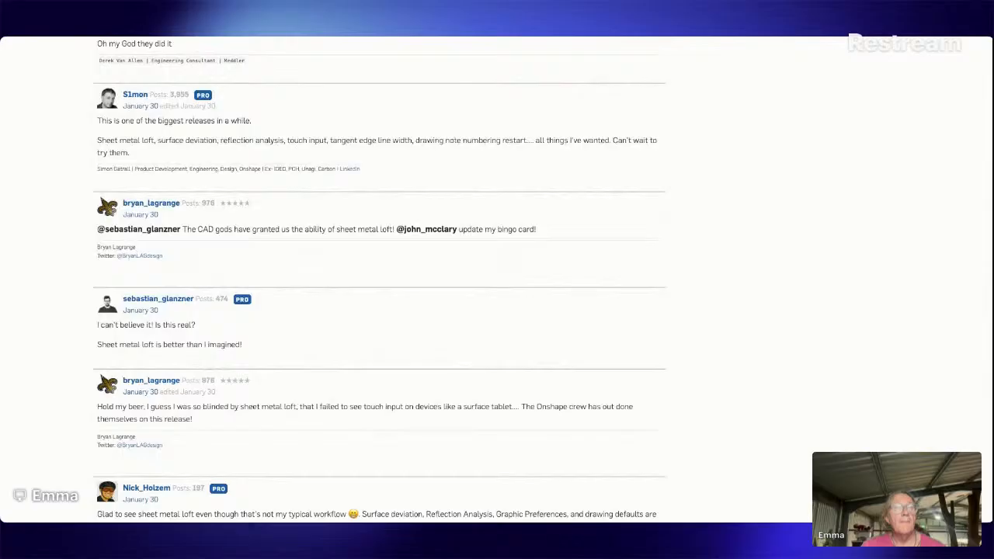
# Step: Read the January 30 forum comments on the release, from the sheet metal loft reactions through the bingo cards and memes
pyautogui.scroll(-4, 379, 280)
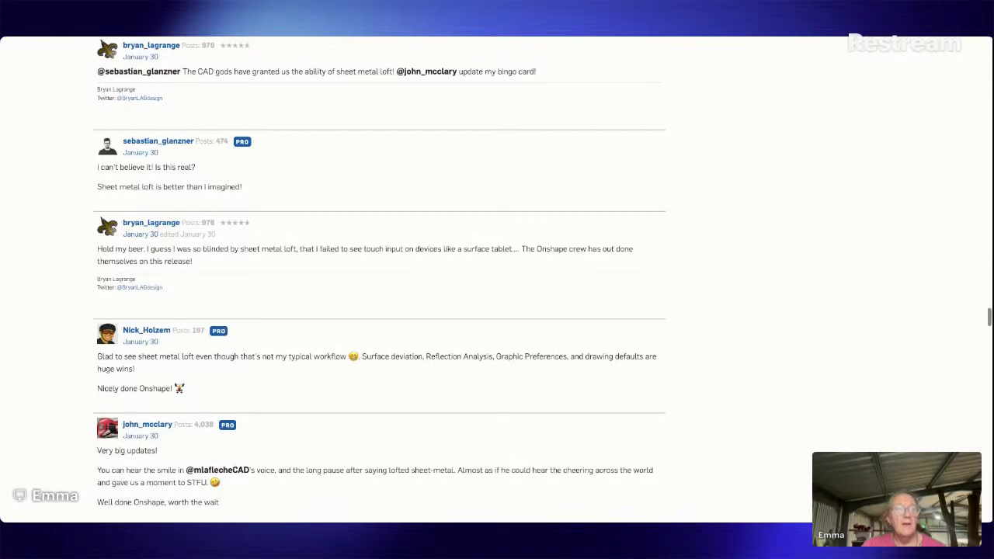
pyautogui.scroll(-1, 380, 280)
pyautogui.scroll(-2, 380, 279)
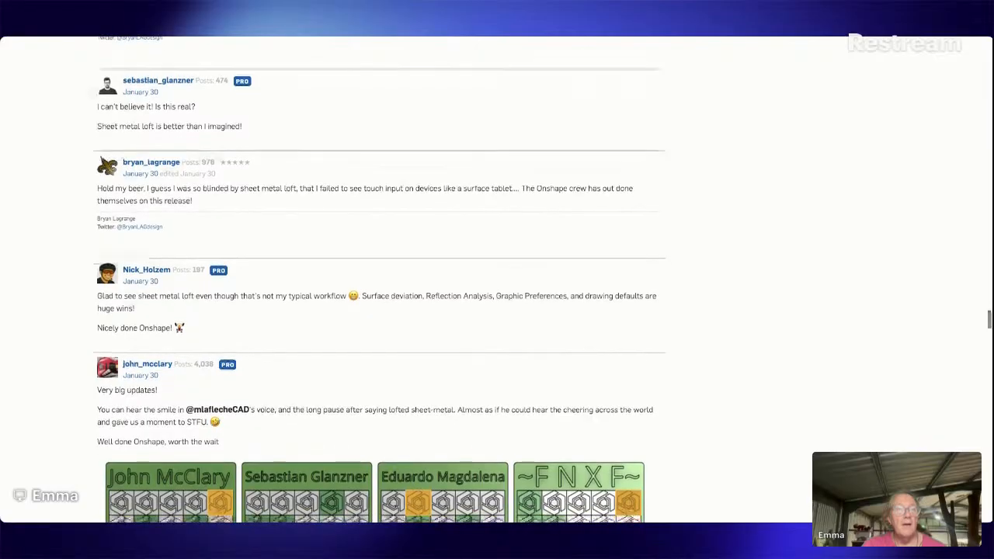
pyautogui.scroll(-10, 380, 280)
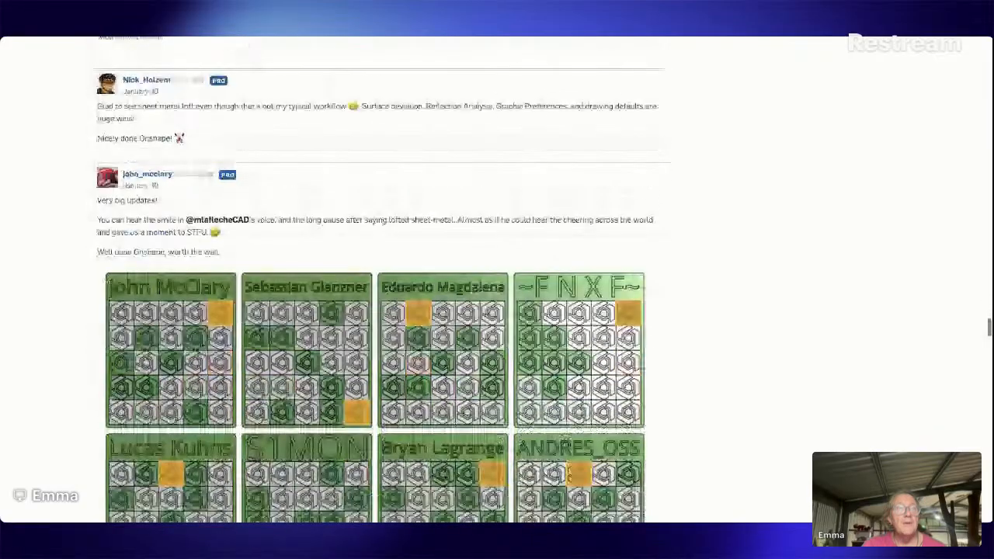
pyautogui.scroll(-3, 380, 279)
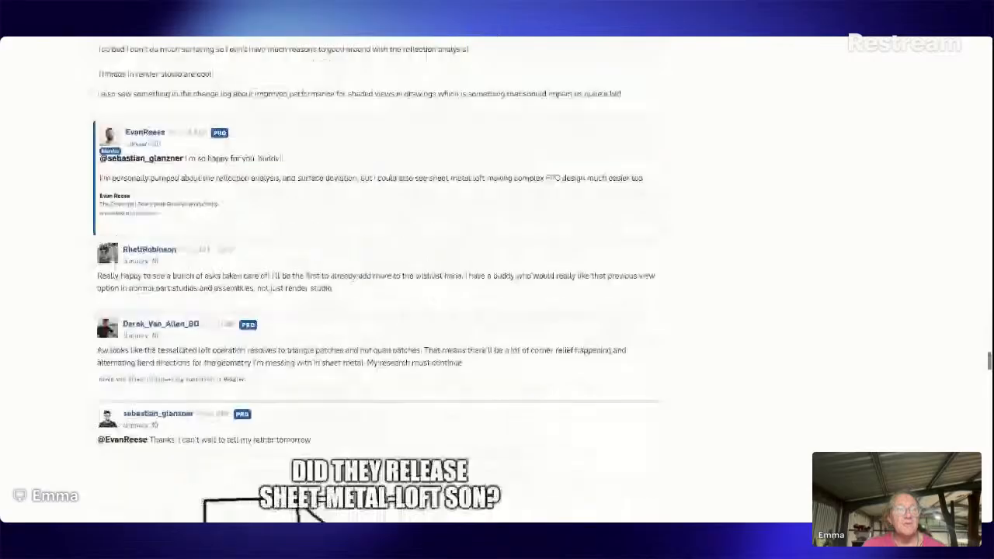
pyautogui.scroll(-4, 380, 280)
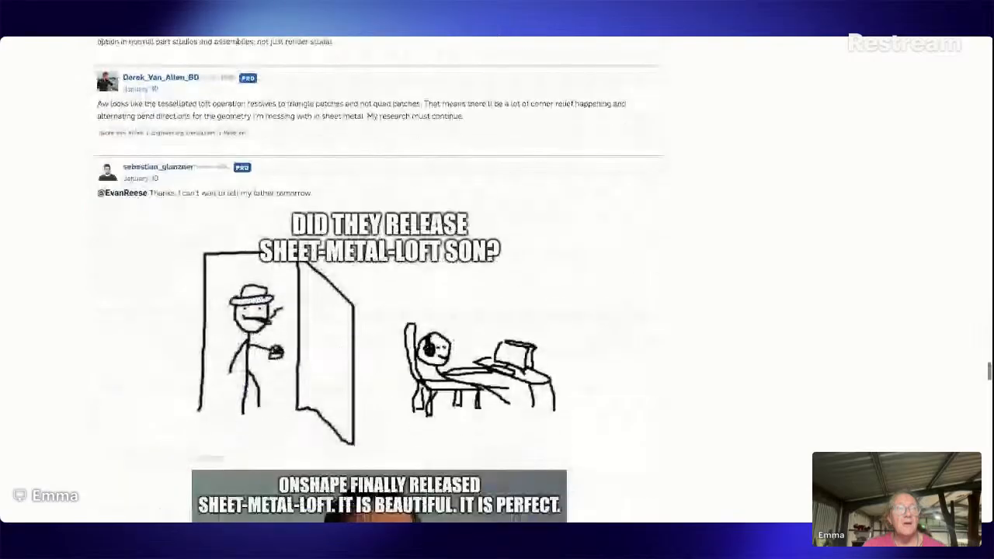
pyautogui.scroll(-2, 379, 280)
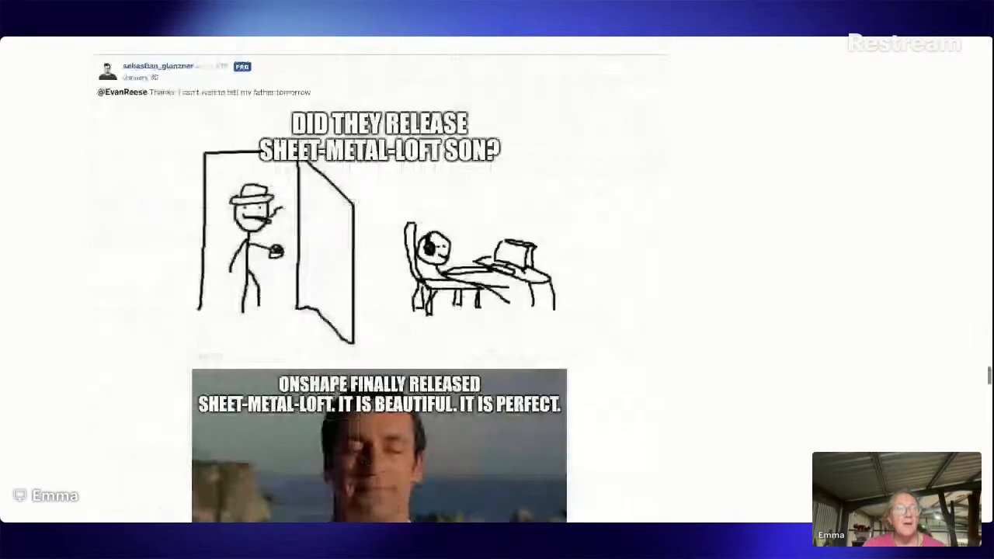
pyautogui.scroll(-2, 380, 279)
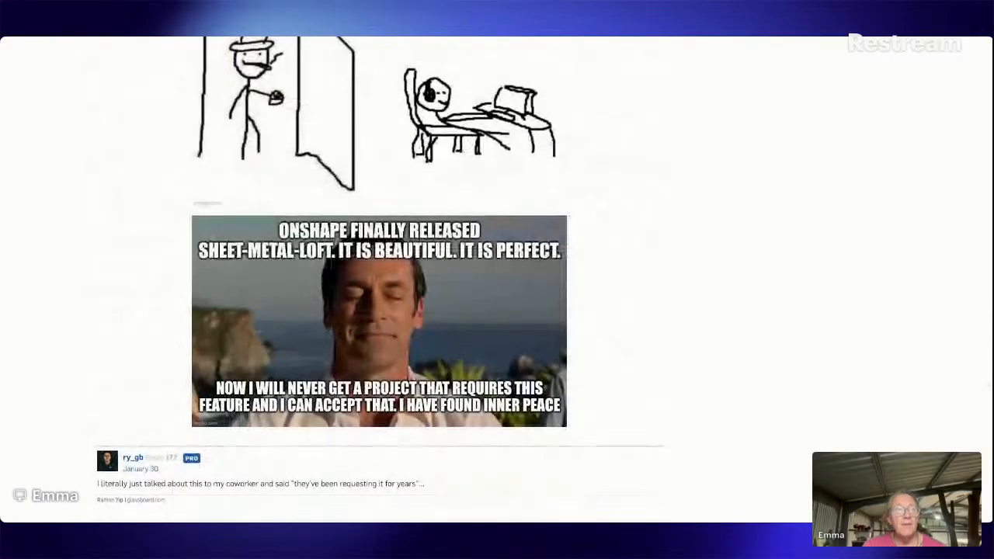
pyautogui.scroll(-5, 380, 280)
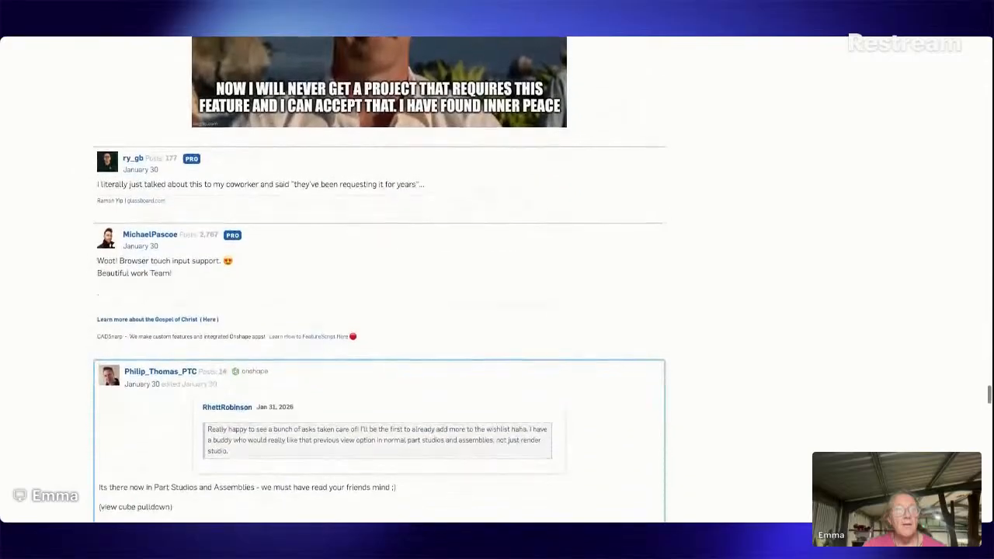
# Step: Review the comments on the Standard content checkbox fix, the rainbow-coloured loft and the Previous view option in the view cube menu
pyautogui.scroll(-6, 380, 279)
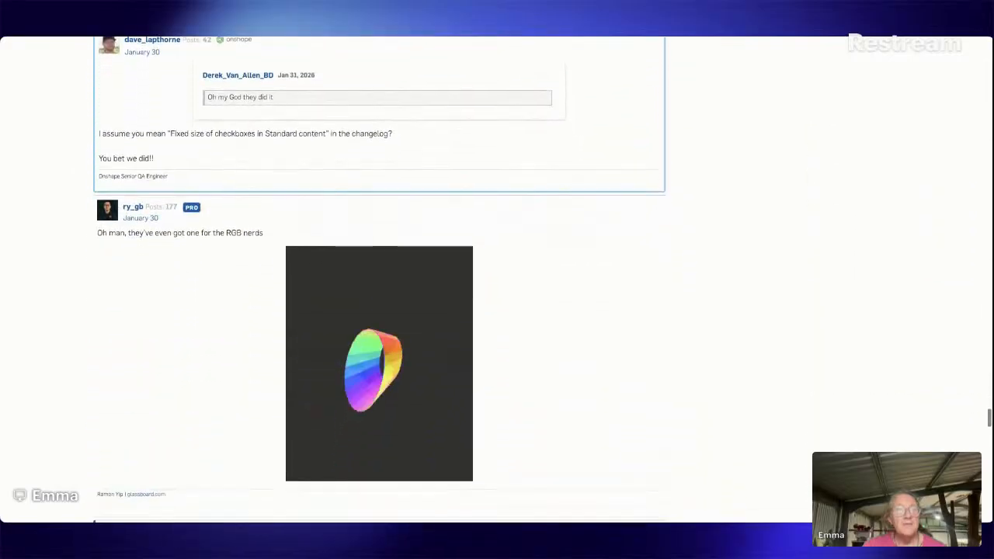
pyautogui.scroll(-4, 380, 279)
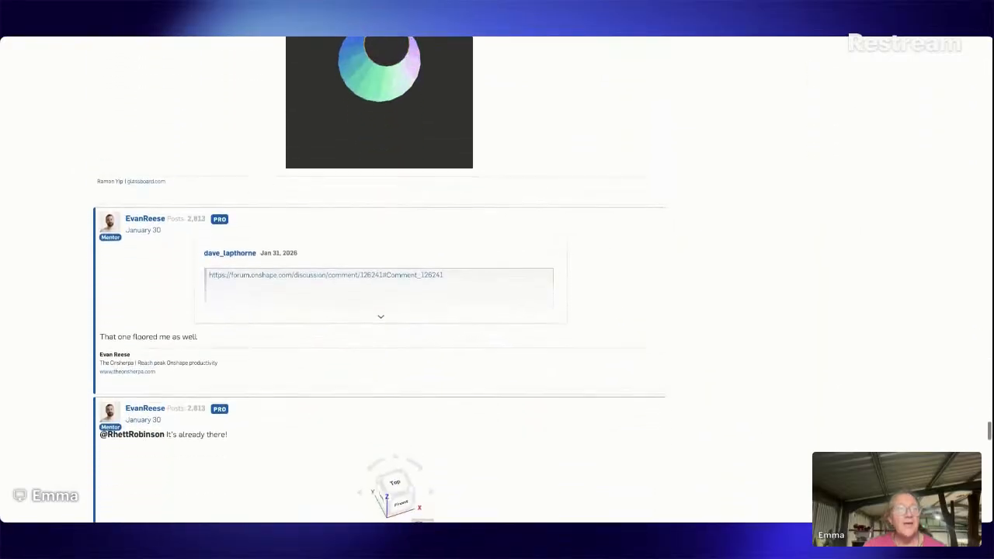
pyautogui.scroll(-4, 380, 279)
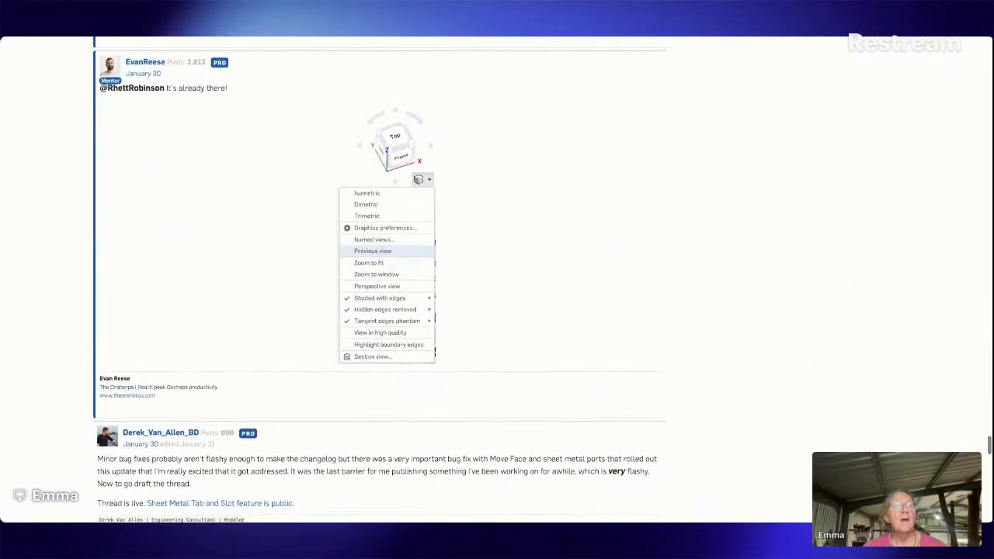
pyautogui.scroll(1, 380, 280)
pyautogui.scroll(2, 380, 279)
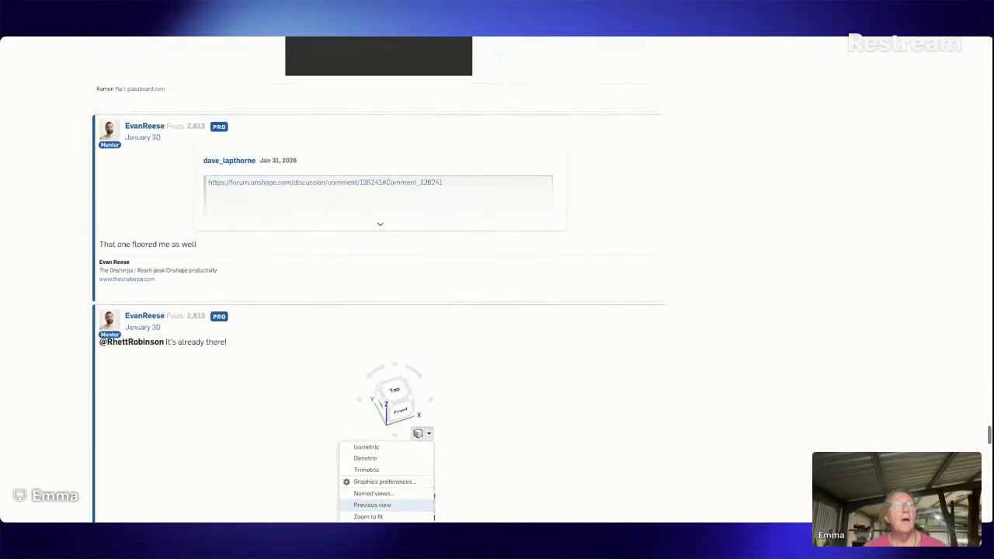
pyautogui.scroll(1, 379, 280)
pyautogui.scroll(2, 380, 279)
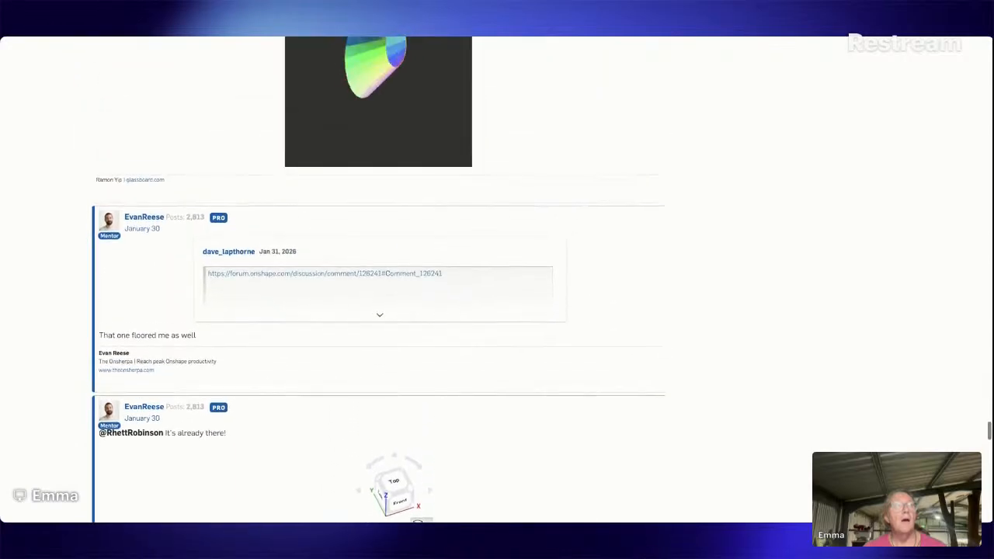
pyautogui.scroll(-8, 380, 280)
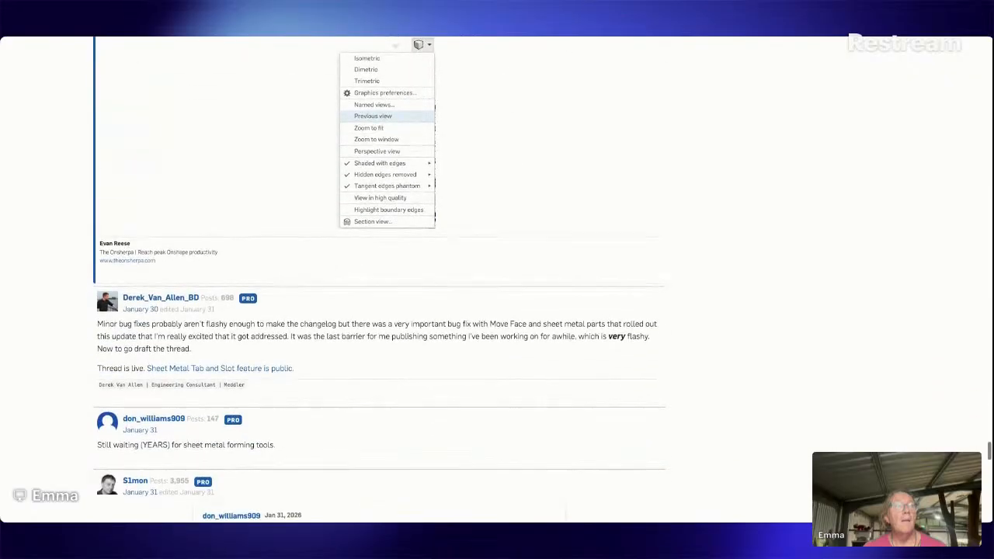
# Step: Read the remaining comments on the page, covering sheet metal forming tools, the lofted flat pattern drawing and touch input support
pyautogui.scroll(-5, 380, 279)
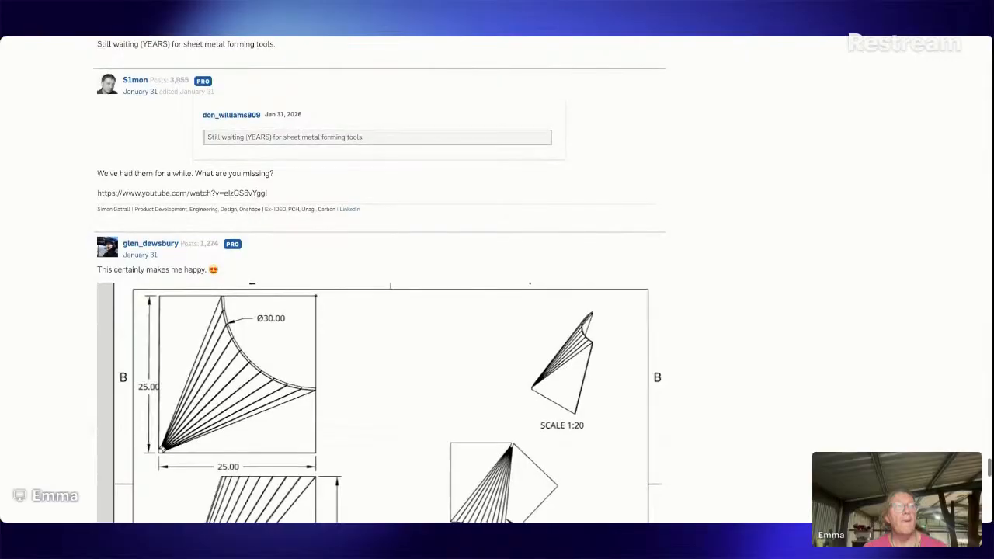
pyautogui.scroll(-5, 380, 280)
pyautogui.scroll(-7, 379, 279)
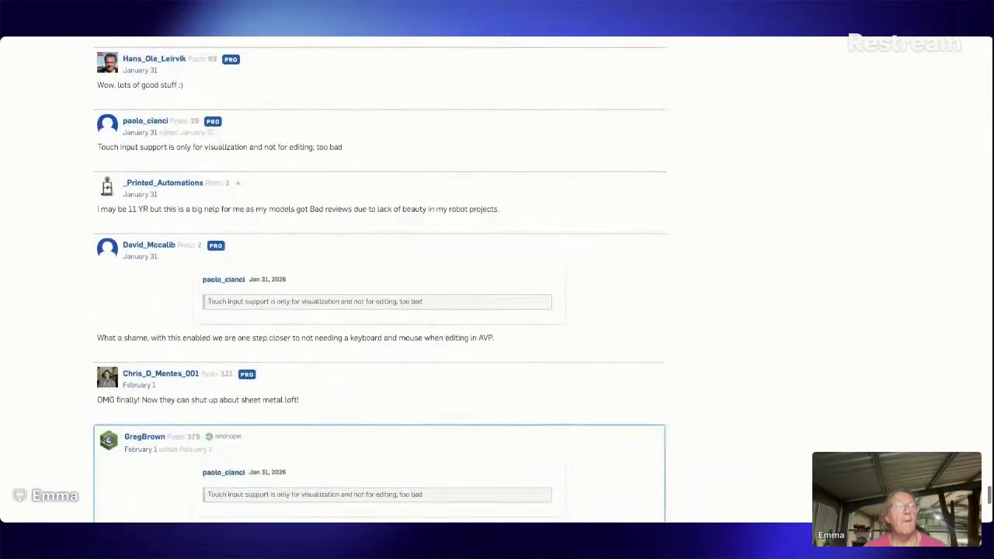
pyautogui.scroll(-4, 380, 279)
pyautogui.scroll(4, 379, 279)
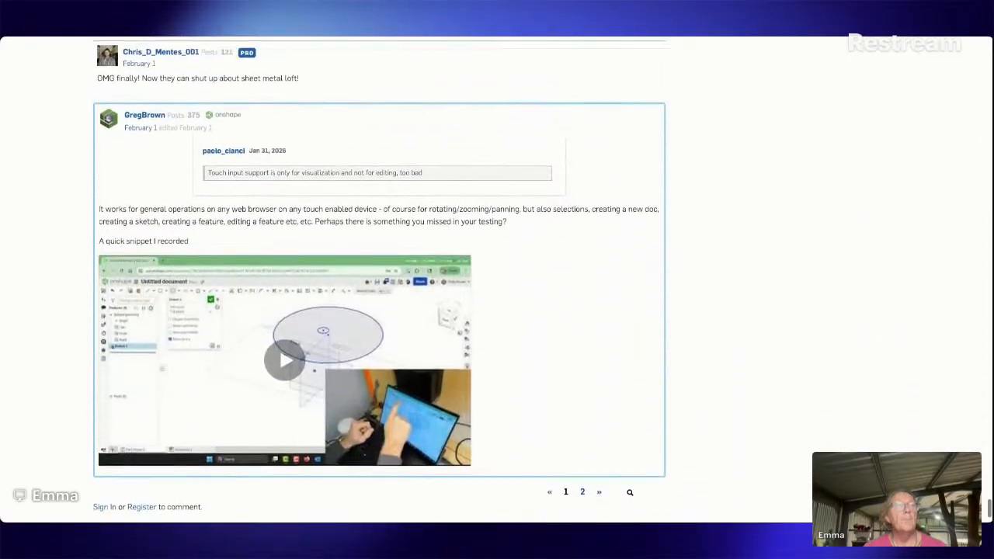
pyautogui.scroll(-2, 380, 280)
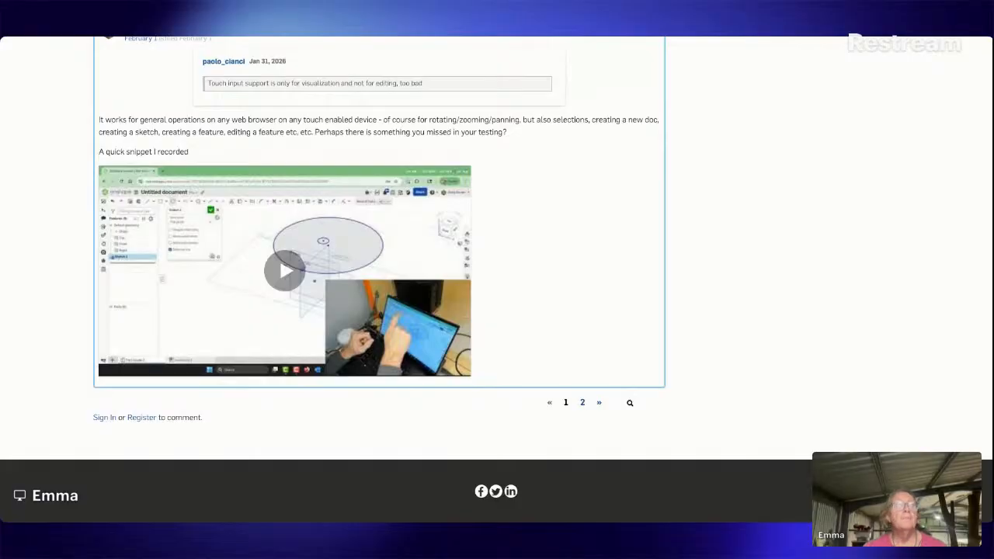
# Step: Switch to the Onshape list of owned documents and preview the thumbnails of documents modified between September and November 2025
pyautogui.click(239, 38)
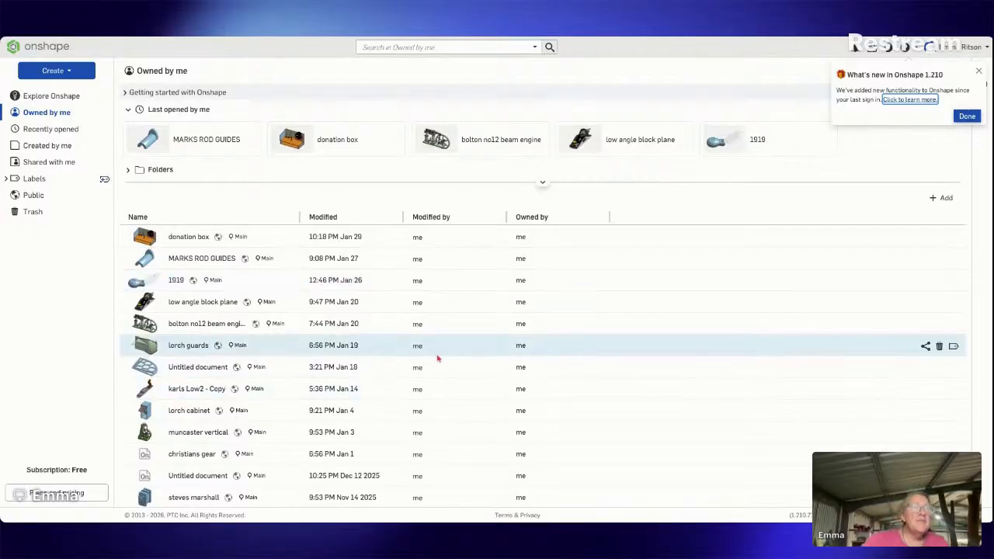
pyautogui.scroll(-2, 377, 326)
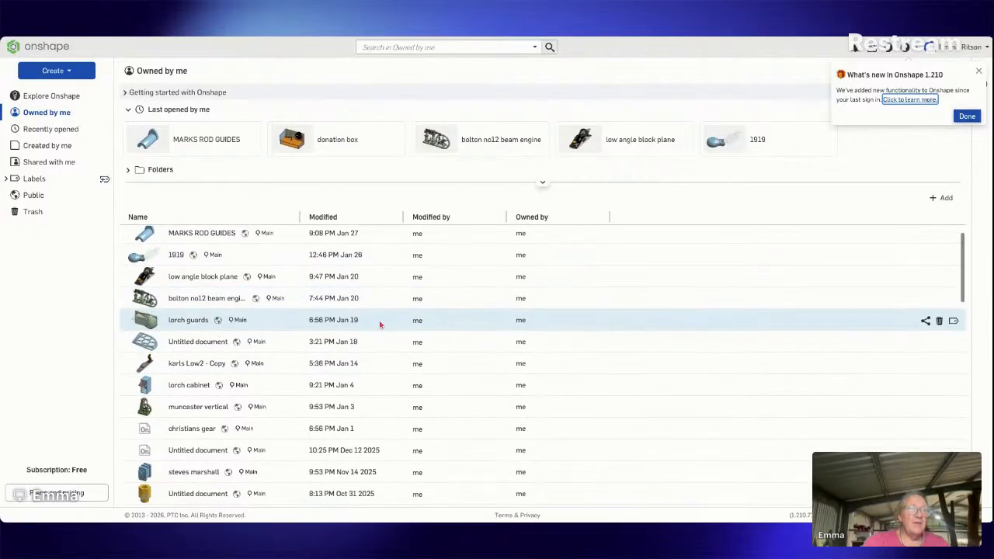
pyautogui.scroll(-1, 380, 326)
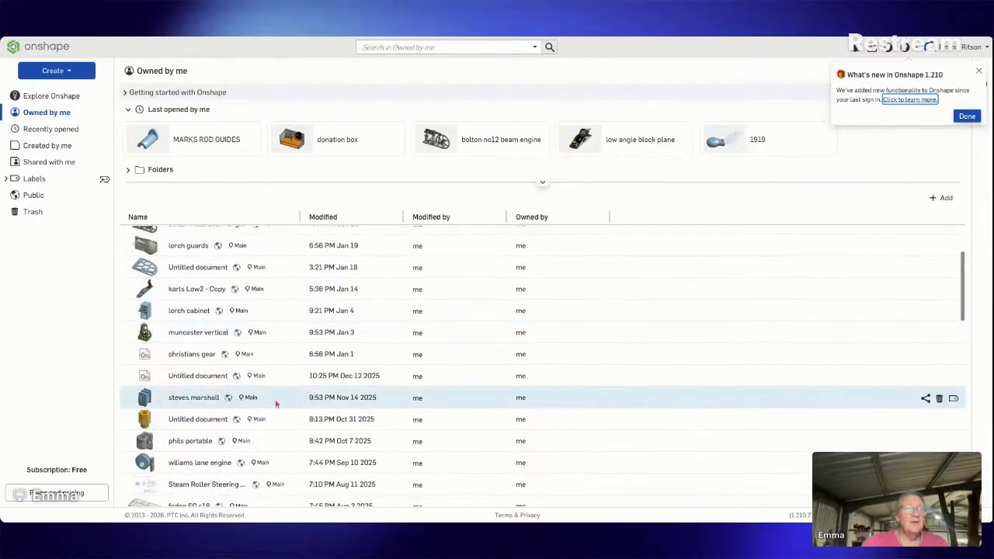
pyautogui.moveTo(146, 402)
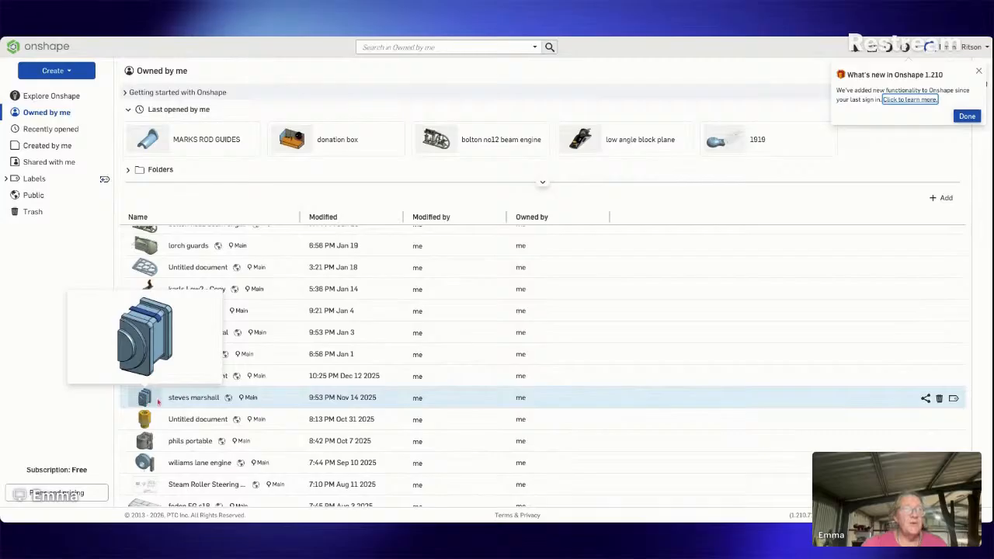
pyautogui.moveTo(143, 445)
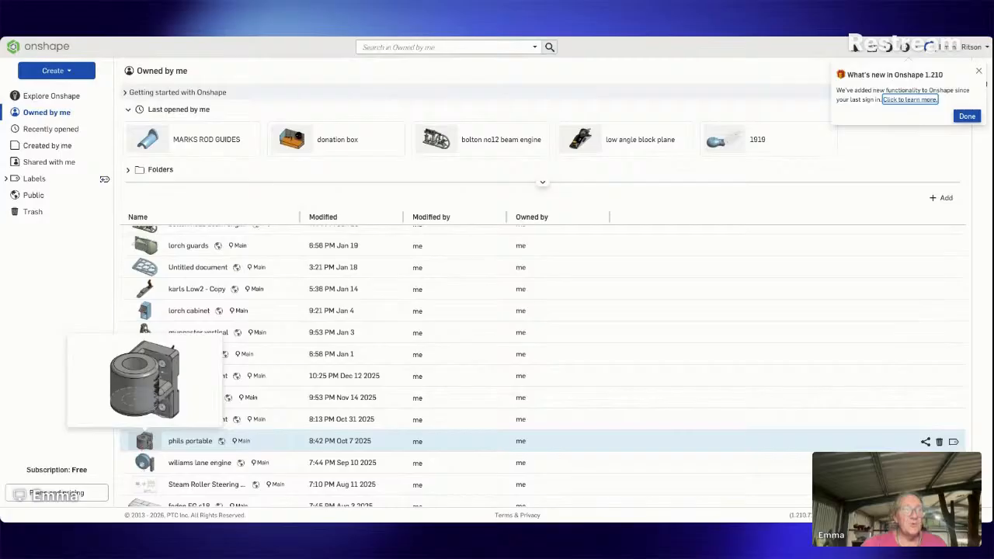
pyautogui.moveTo(148, 463)
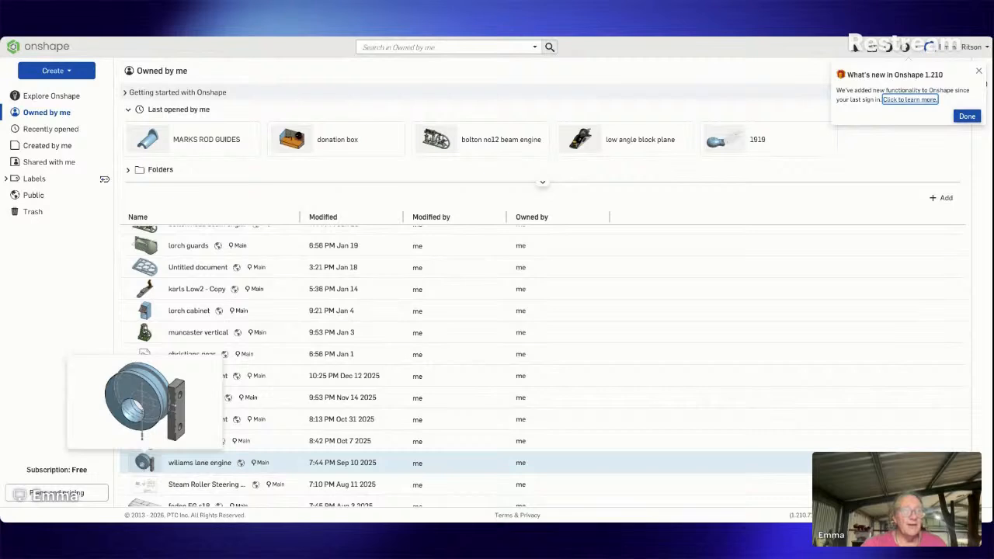
pyautogui.scroll(-1, 252, 474)
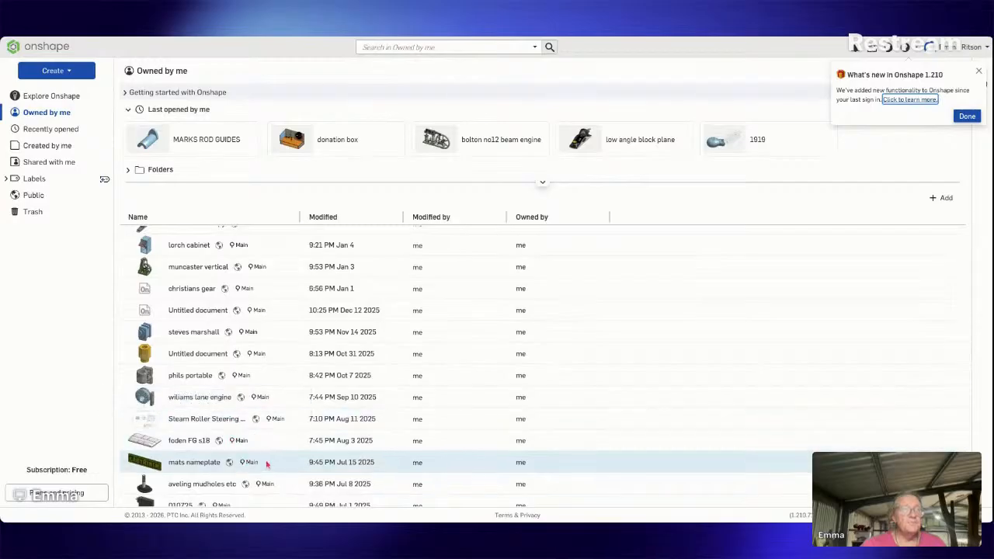
pyautogui.scroll(-1, 225, 392)
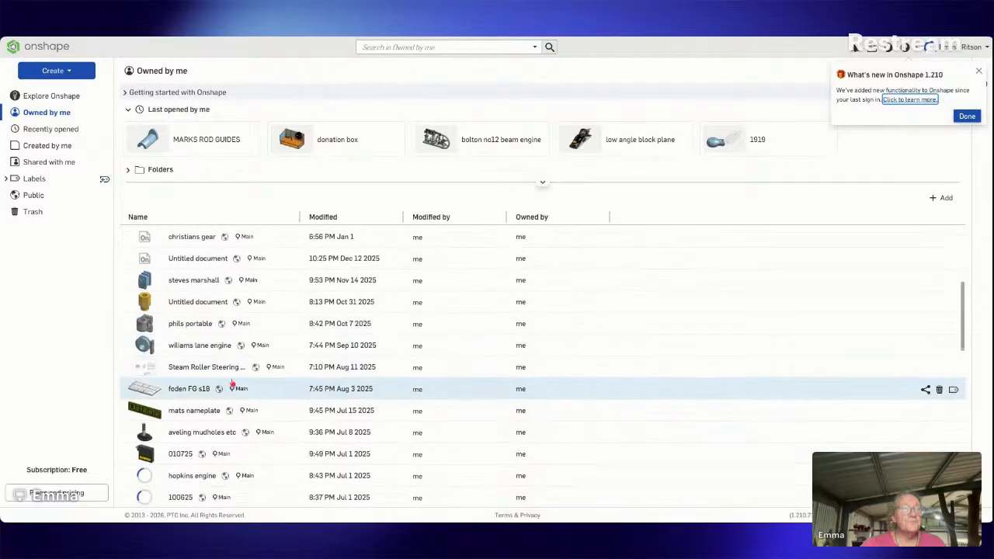
# Step: Look back through the most recently modified documents, including the low angle block plane and the rod guides
pyautogui.scroll(1, 225, 400)
pyautogui.scroll(3, 224, 399)
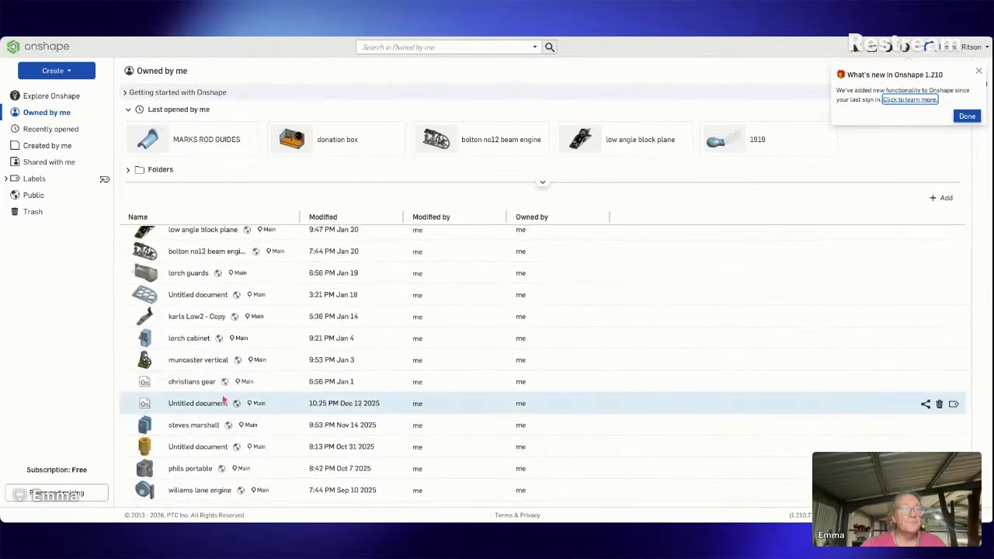
pyautogui.scroll(2, 191, 351)
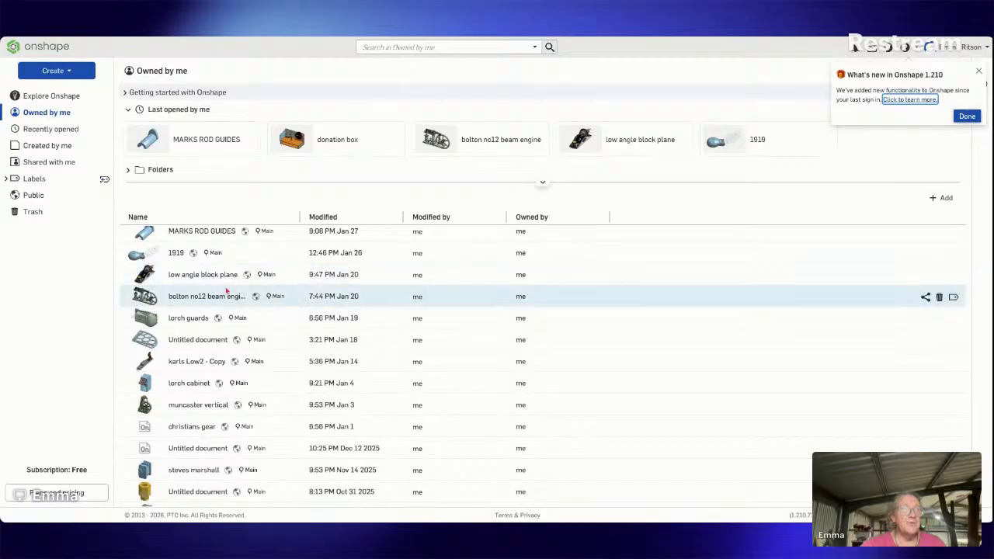
pyautogui.scroll(1, 228, 294)
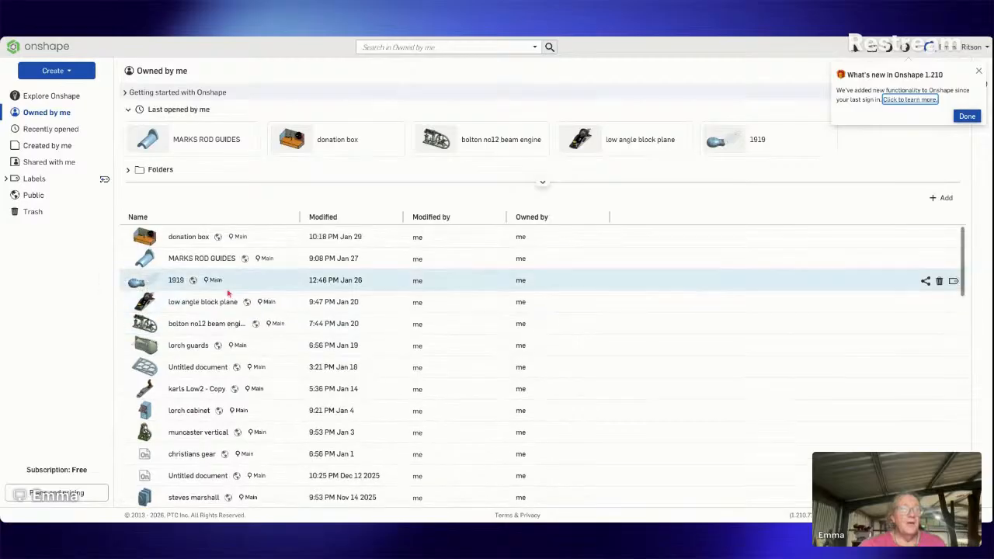
pyautogui.moveTo(139, 301)
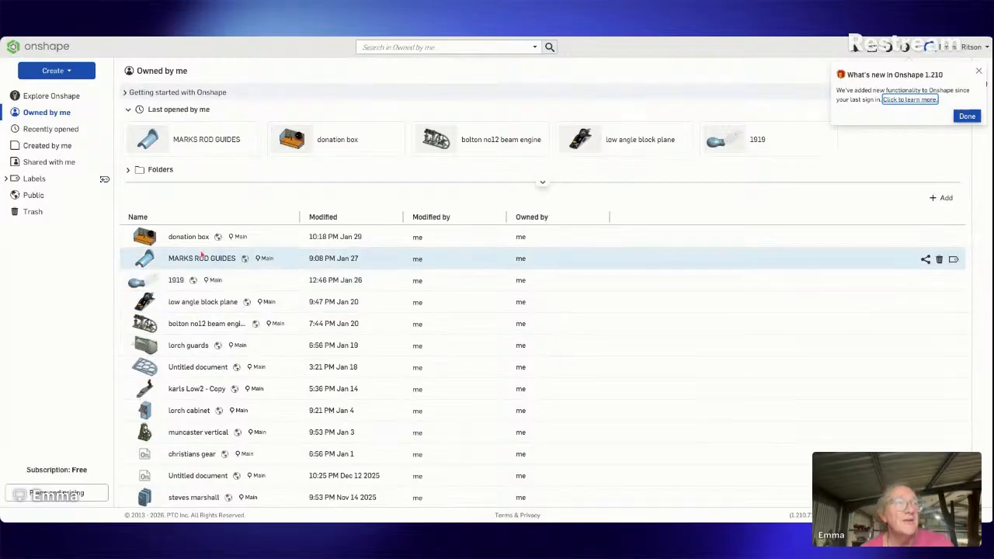
pyautogui.moveTo(141, 264)
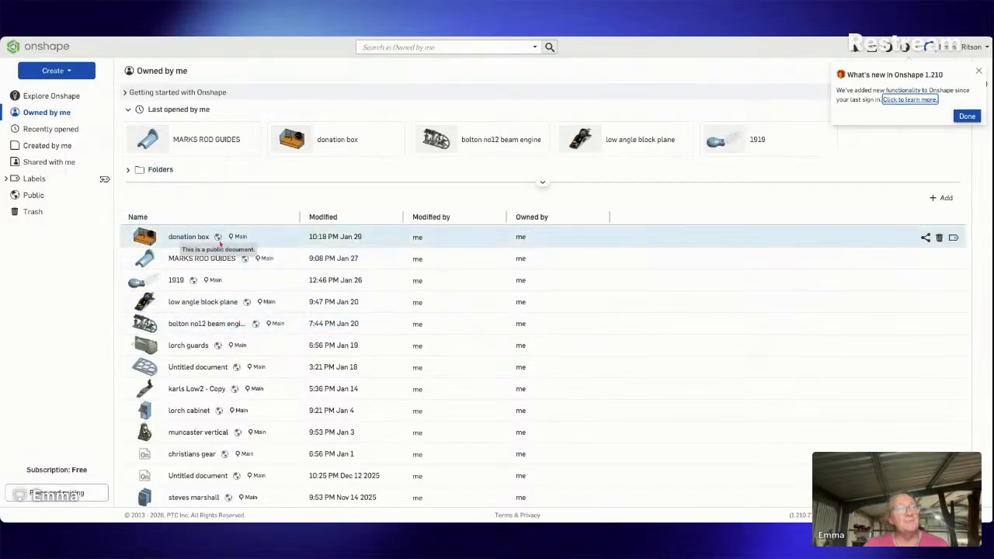
# Step: Open the Untitled document modified on Jan 18 and orient its honeycomb part to the Top view
pyautogui.click(228, 375)
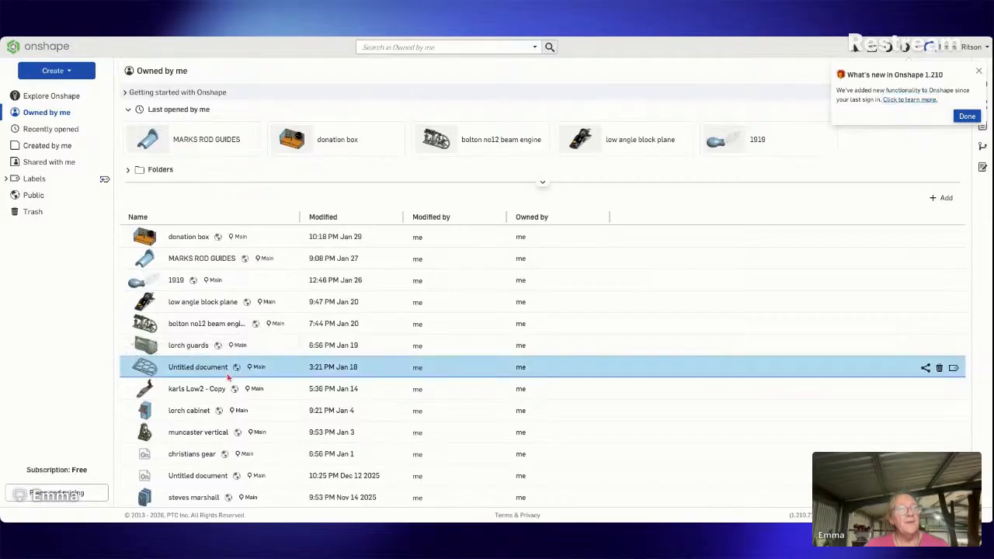
pyautogui.doubleClick(221, 375)
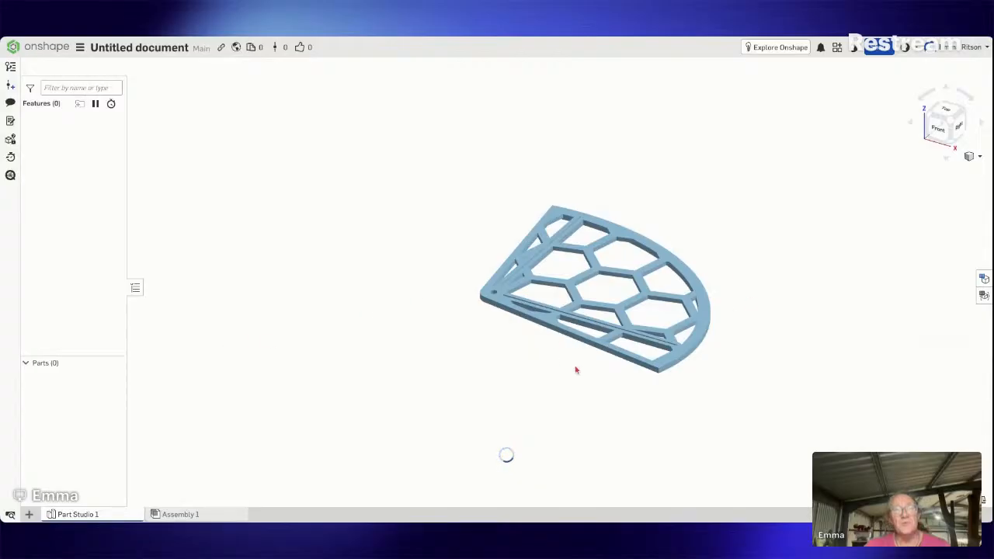
pyautogui.moveTo(557, 358); pyautogui.dragTo(738, 306, button='right')
pyautogui.click(951, 132)
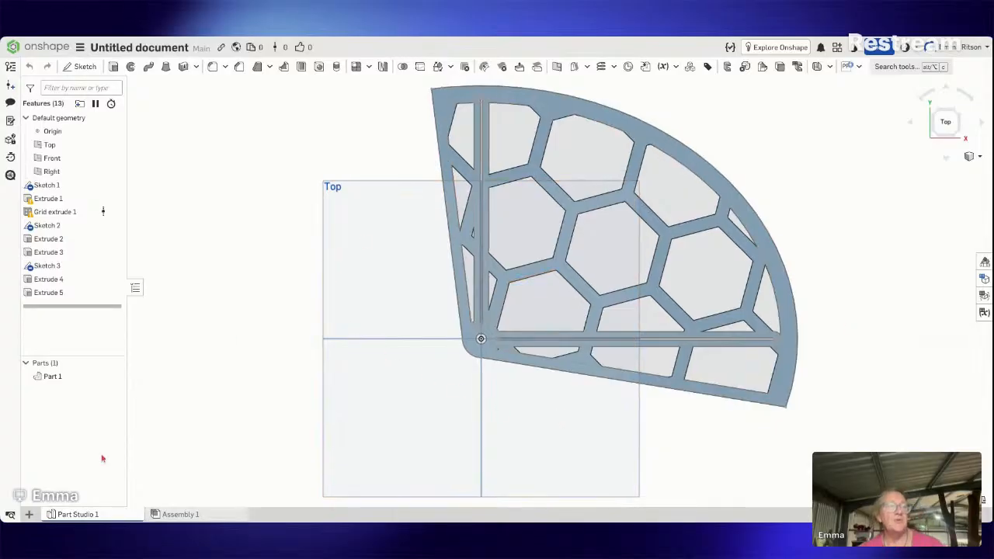
# Step: Create a new Part Studio, orient it to the Top view and start a sketch on the Top plane
pyautogui.click(29, 514)
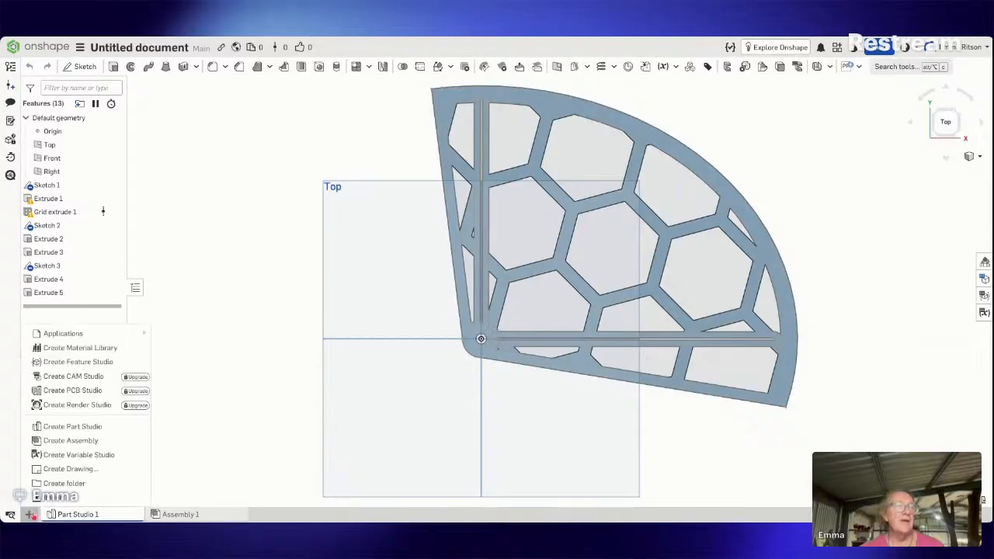
pyautogui.click(82, 428)
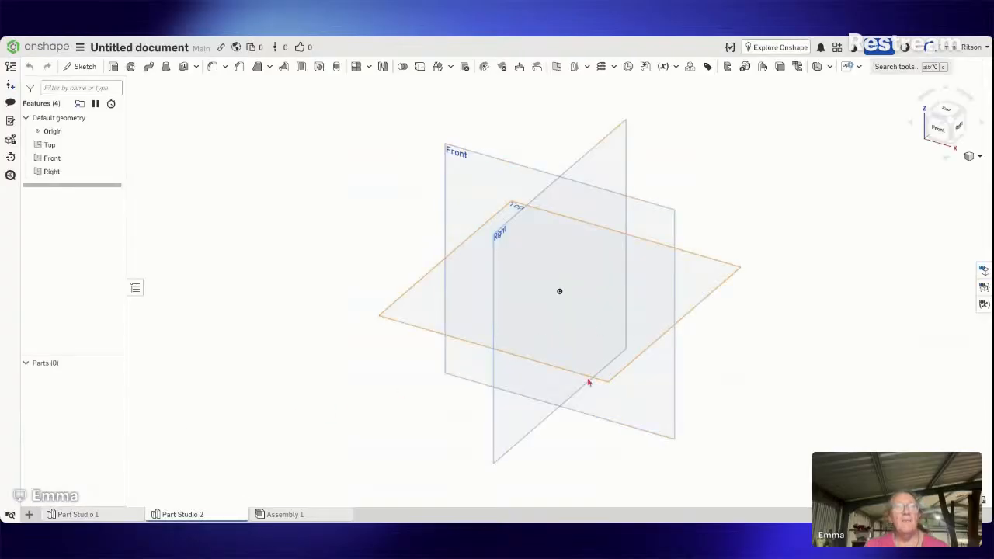
pyautogui.click(948, 115)
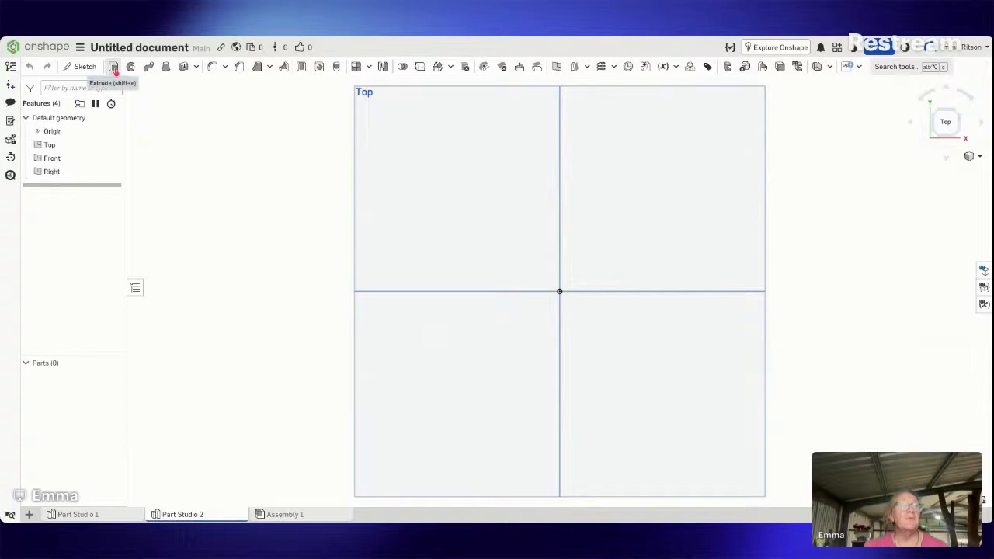
pyautogui.click(83, 66)
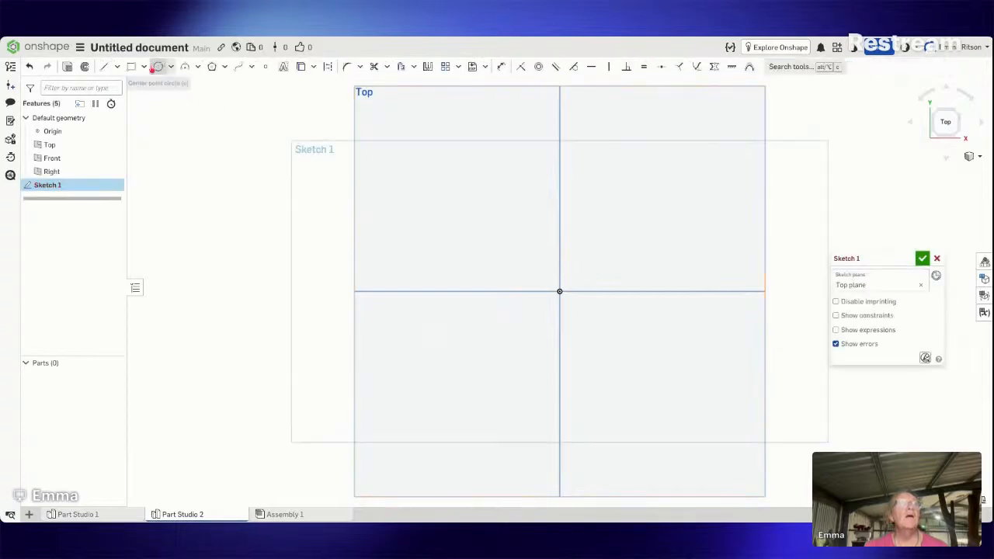
# Step: Draw a closed, irregular seven-point spline around the origin and close the sketch
pyautogui.click(171, 68)
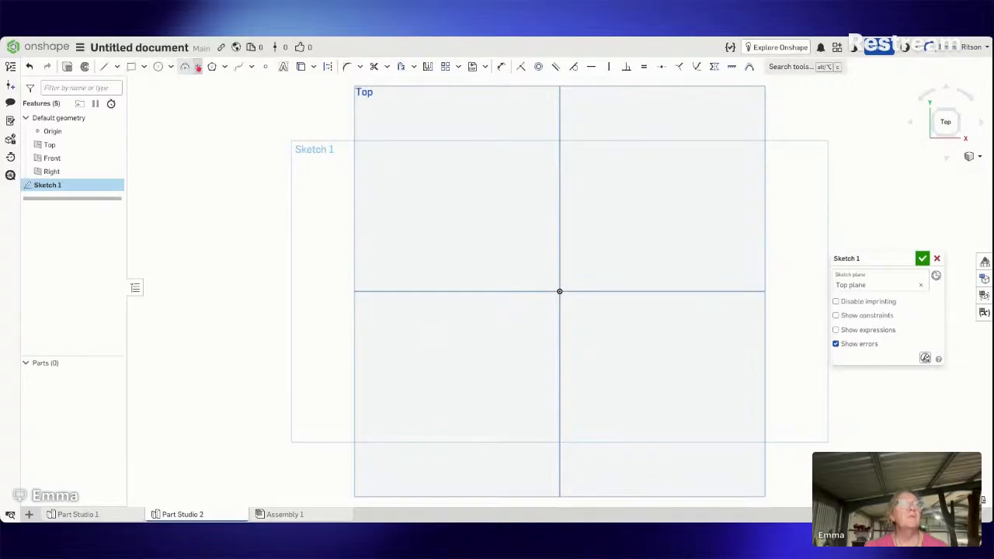
pyautogui.click(198, 68)
pyautogui.click(251, 67)
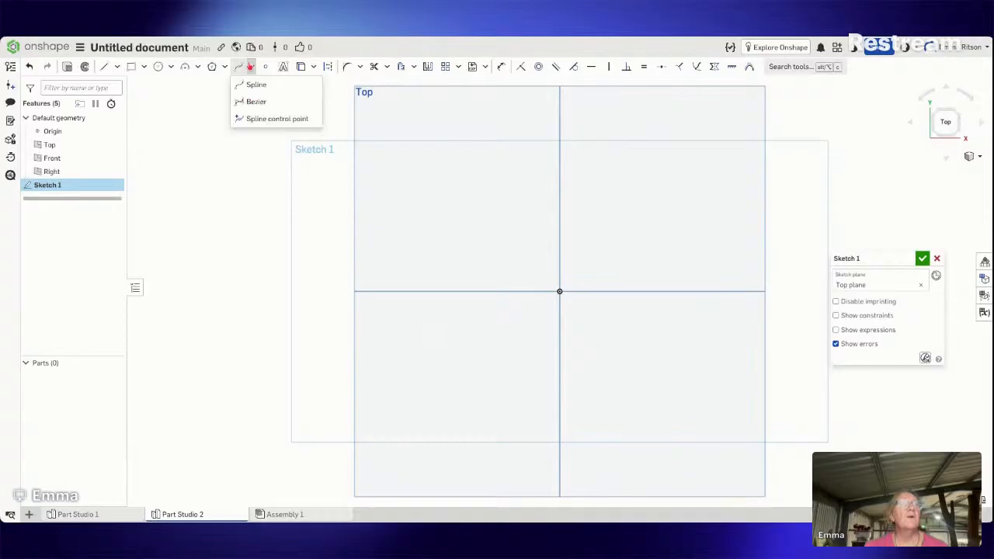
pyautogui.click(250, 85)
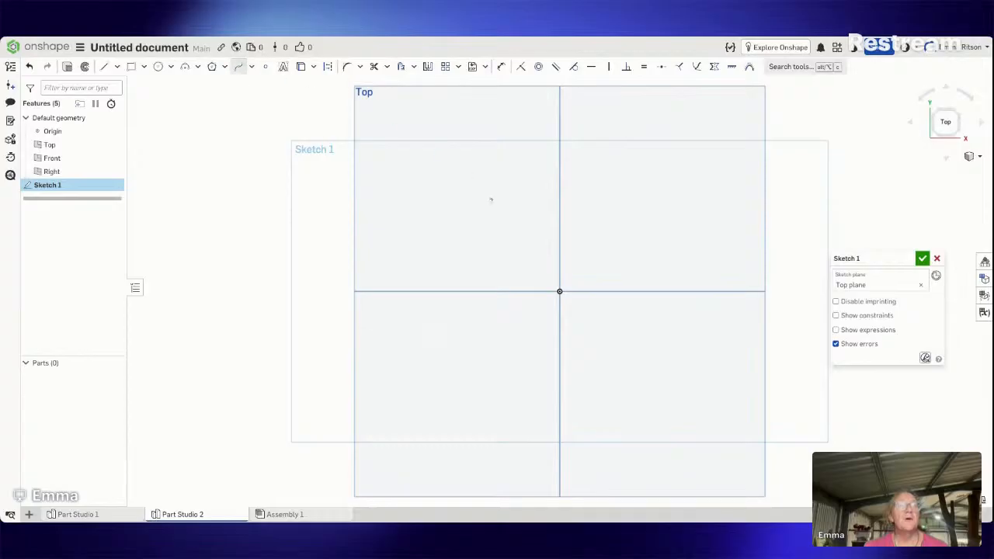
pyautogui.click(506, 226)
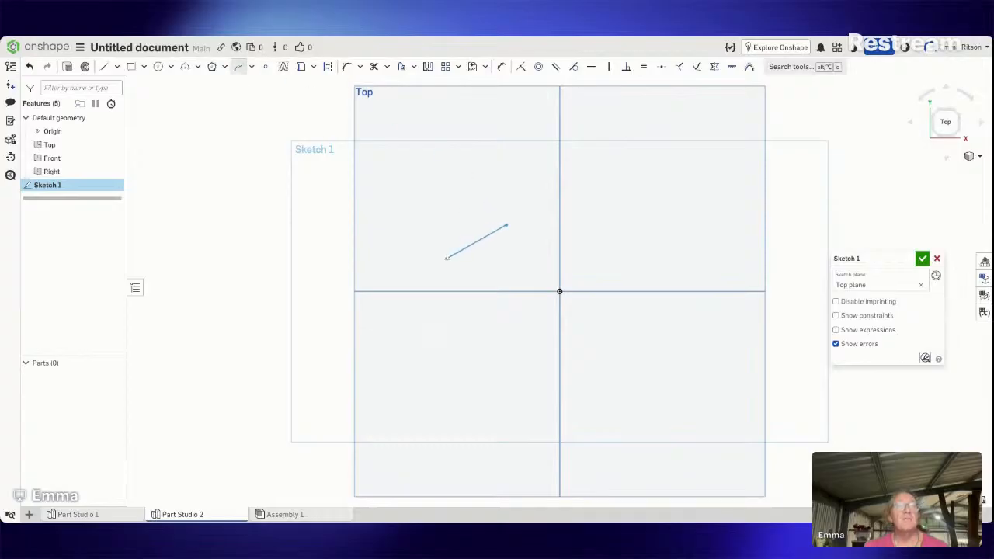
pyautogui.click(448, 259)
pyautogui.click(497, 322)
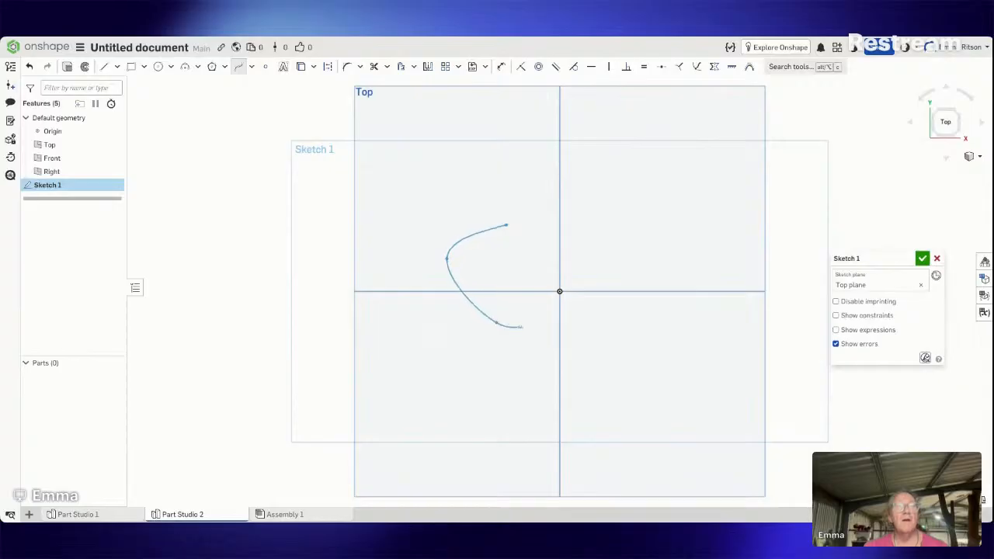
pyautogui.click(599, 330)
pyautogui.click(630, 255)
pyautogui.click(571, 234)
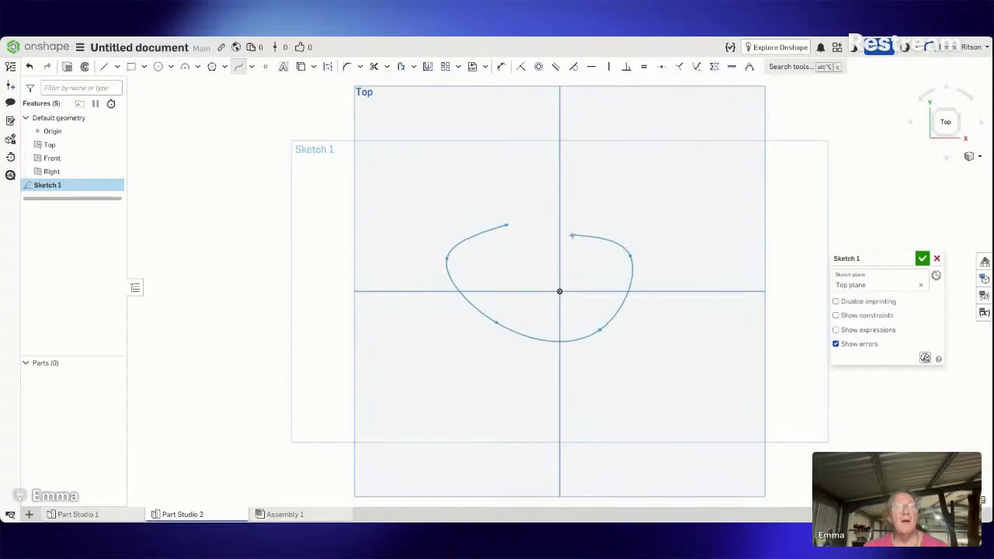
pyautogui.click(523, 221)
pyautogui.click(505, 225)
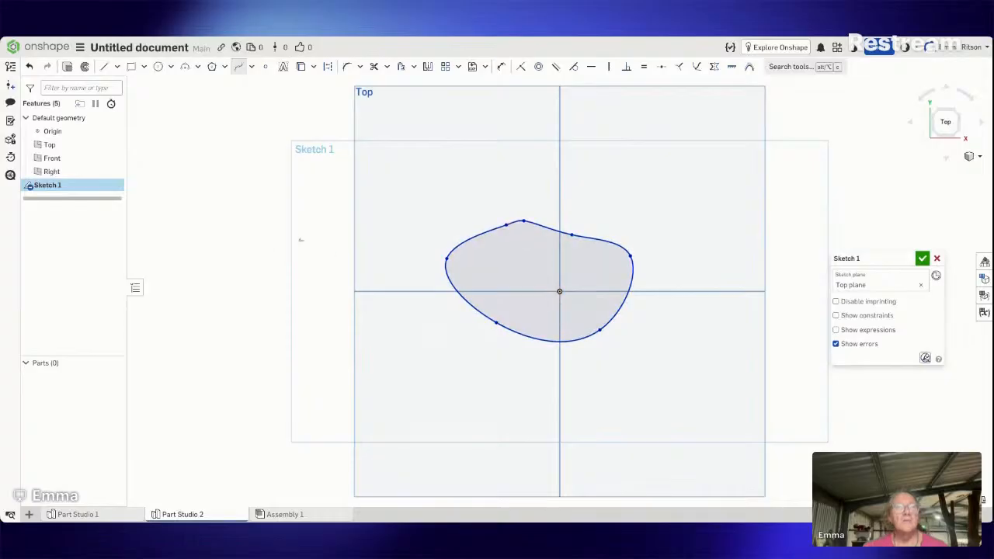
pyautogui.moveTo(302, 240); pyautogui.dragTo(329, 243, button='right')
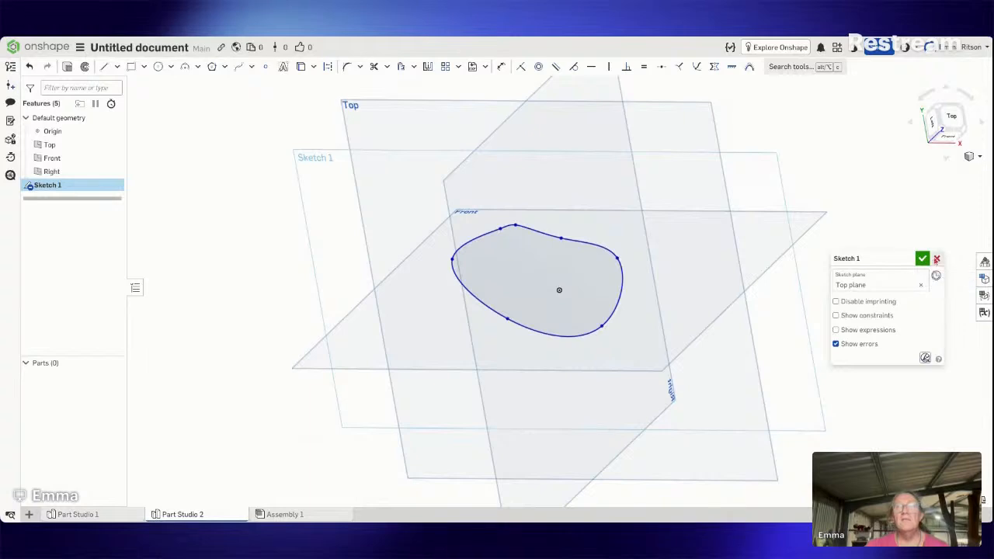
pyautogui.click(936, 258)
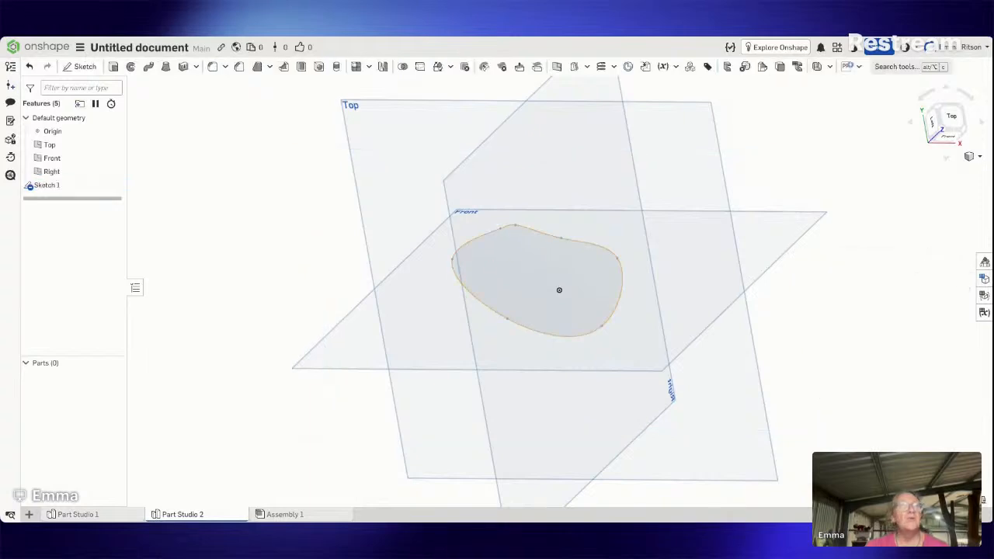
# Step: Create a plane offset 100 mm from the Top plane in the opposite direction
pyautogui.click(556, 67)
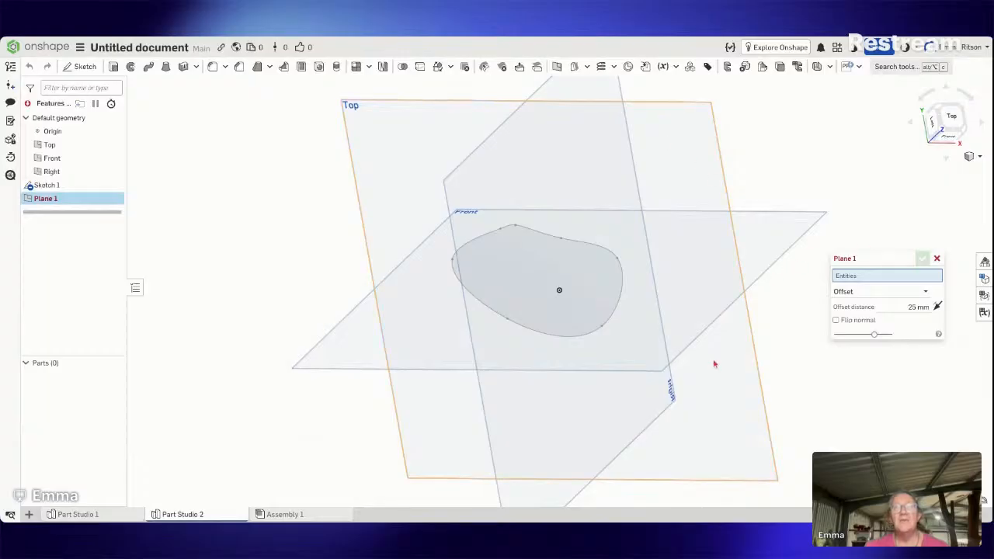
pyautogui.click(731, 367)
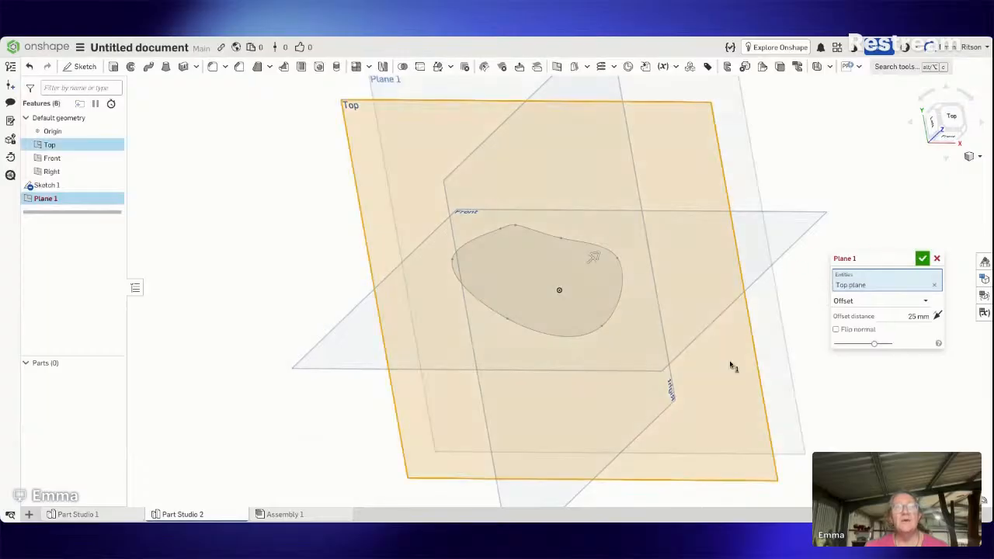
pyautogui.click(890, 316)
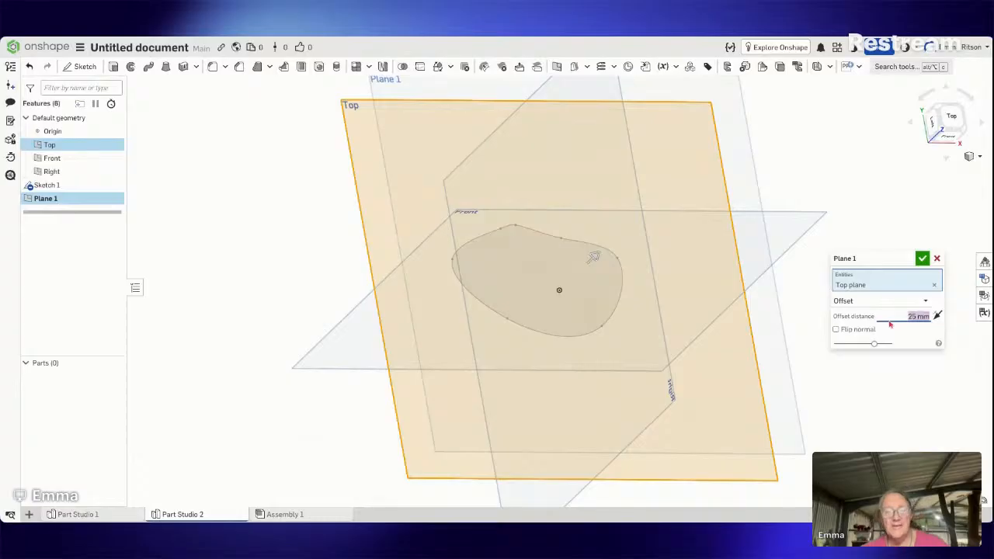
pyautogui.press('BackSpace')
pyautogui.write('100')
pyautogui.press('Return')
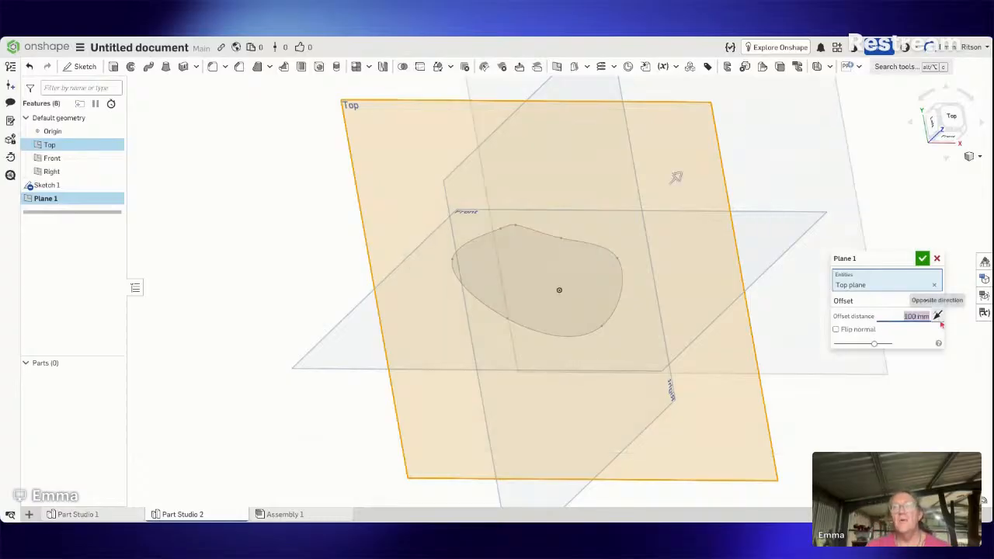
pyautogui.click(938, 316)
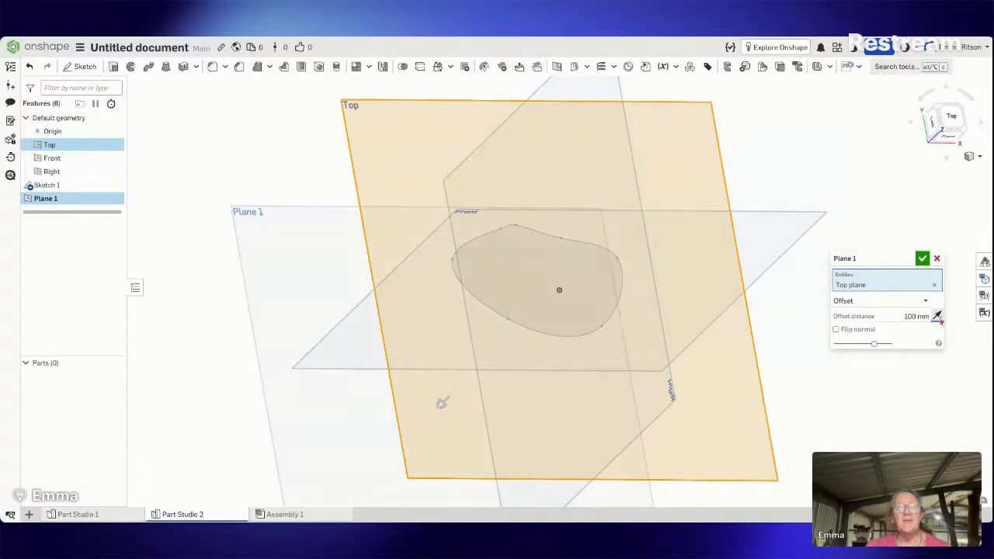
pyautogui.click(922, 259)
# Step: Start a sketch on the new offset plane and orient it to the Top view
pyautogui.moveTo(883, 277); pyautogui.dragTo(862, 284, button='right')
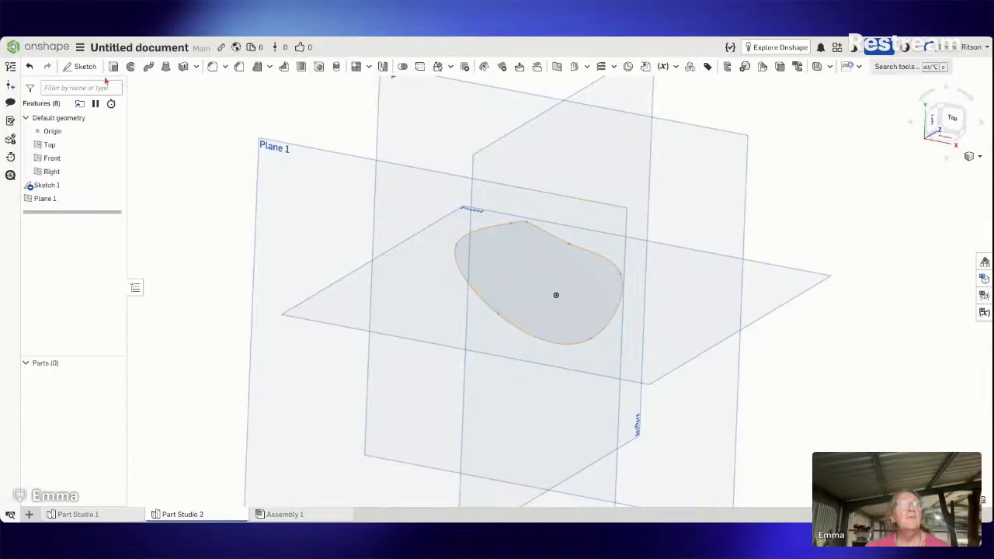
pyautogui.click(80, 67)
pyautogui.click(275, 341)
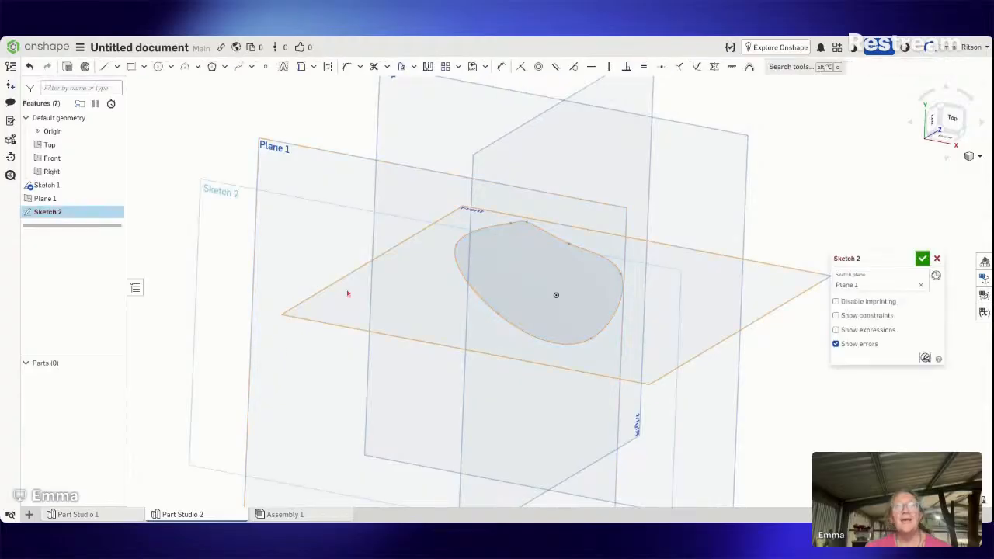
pyautogui.click(954, 126)
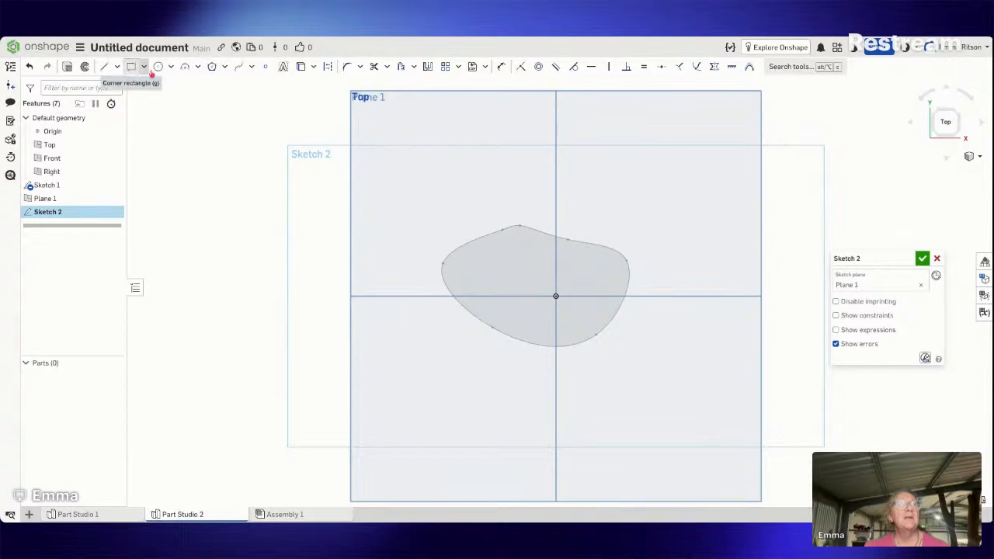
pyautogui.click(132, 66)
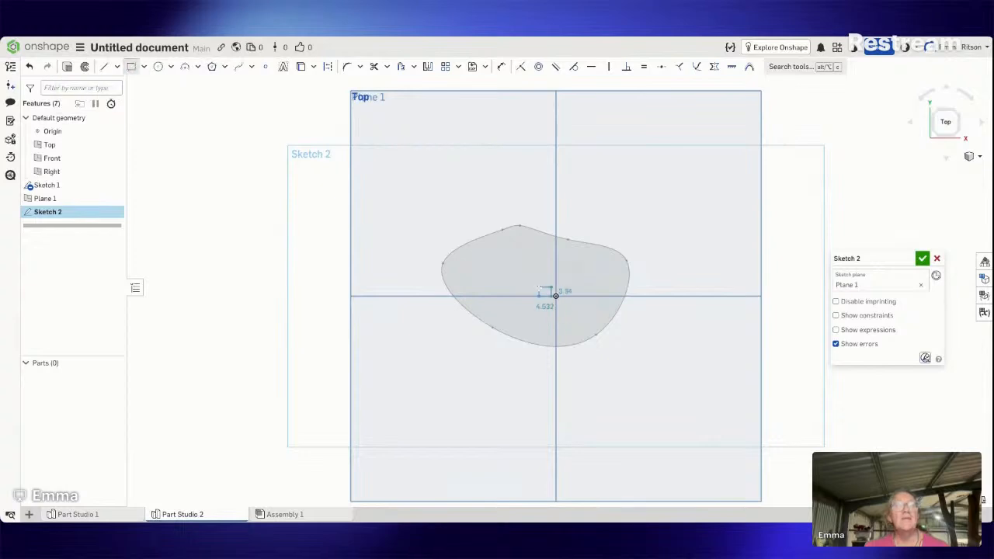
pyautogui.click(555, 296)
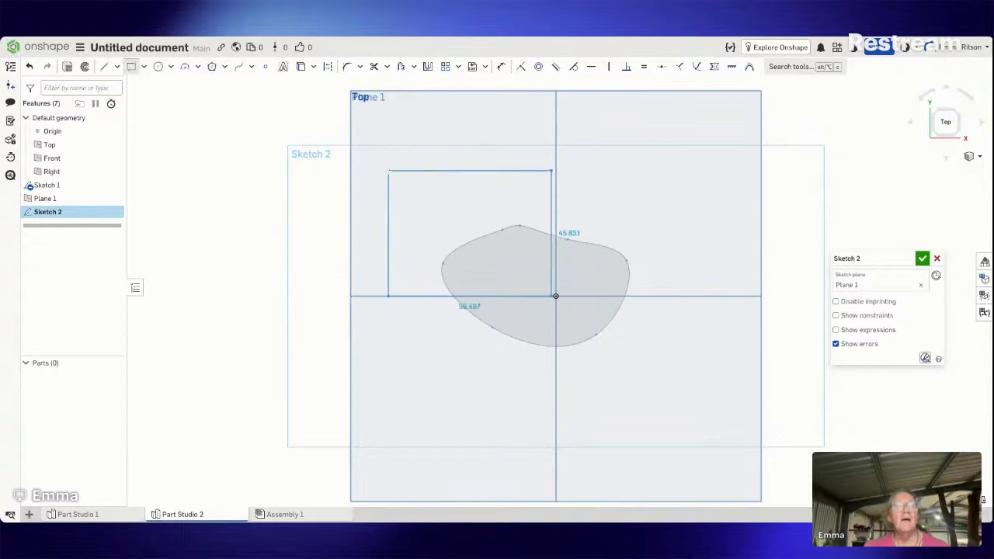
pyautogui.press('Escape')
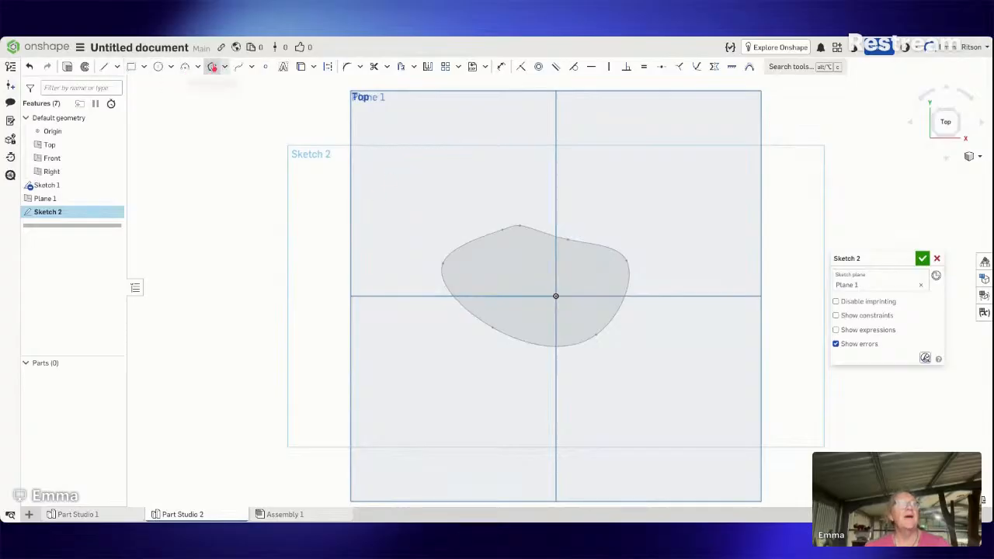
# Step: Draw a seven-sided polygon centred on the origin around a construction circle about 107 mm in diameter, and accept the sketch
pyautogui.click(211, 67)
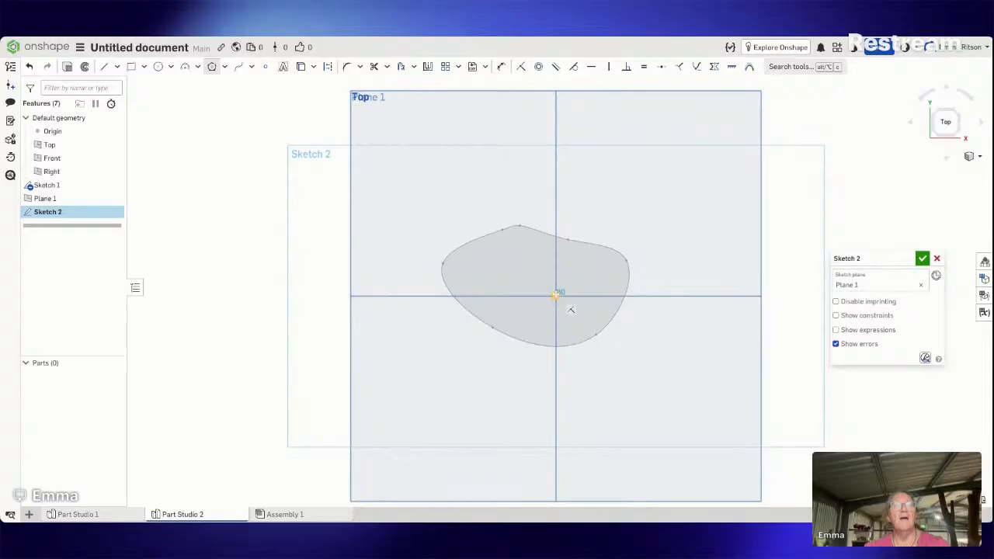
pyautogui.click(555, 296)
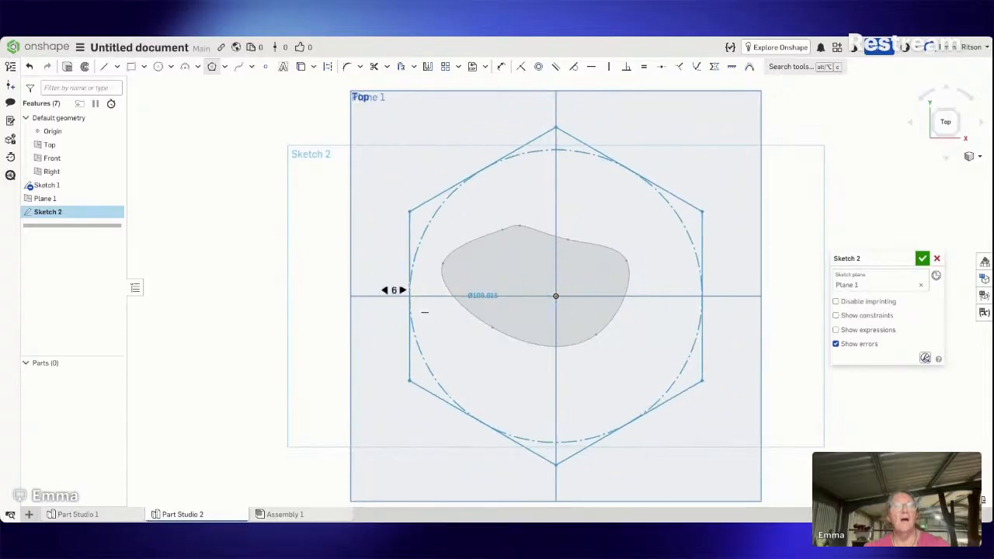
pyautogui.scroll(3, 409, 290)
pyautogui.scroll(-4, 409, 290)
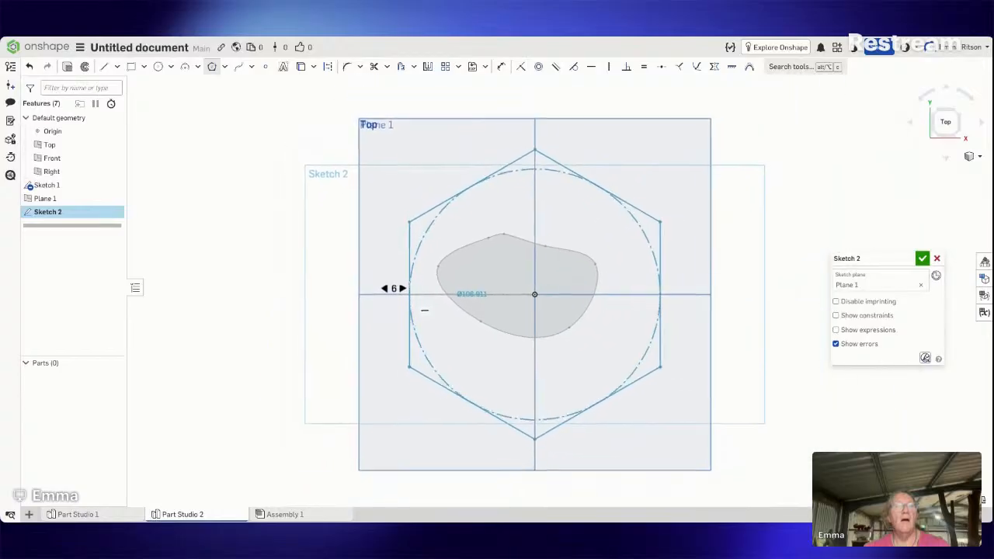
pyautogui.scroll(-1, 409, 291)
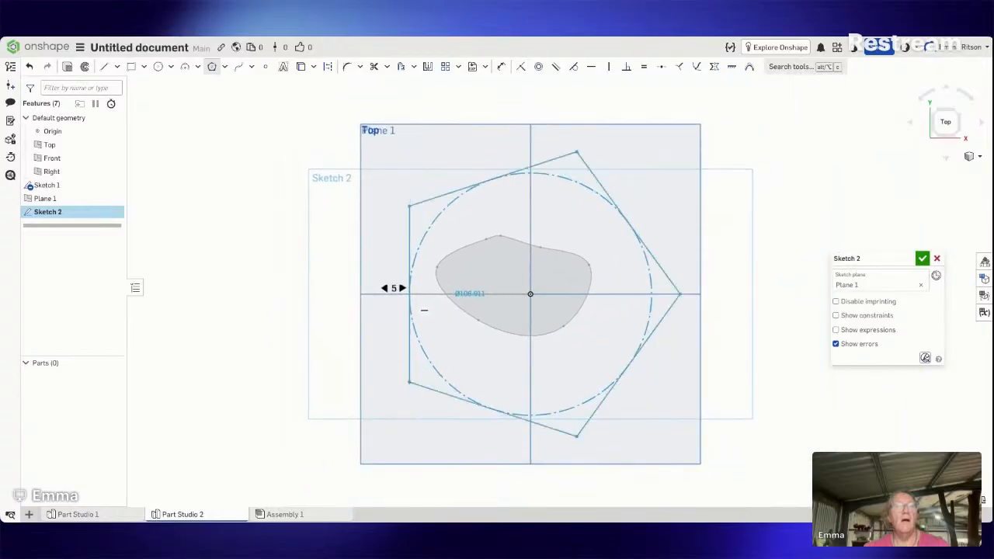
pyautogui.click(409, 293)
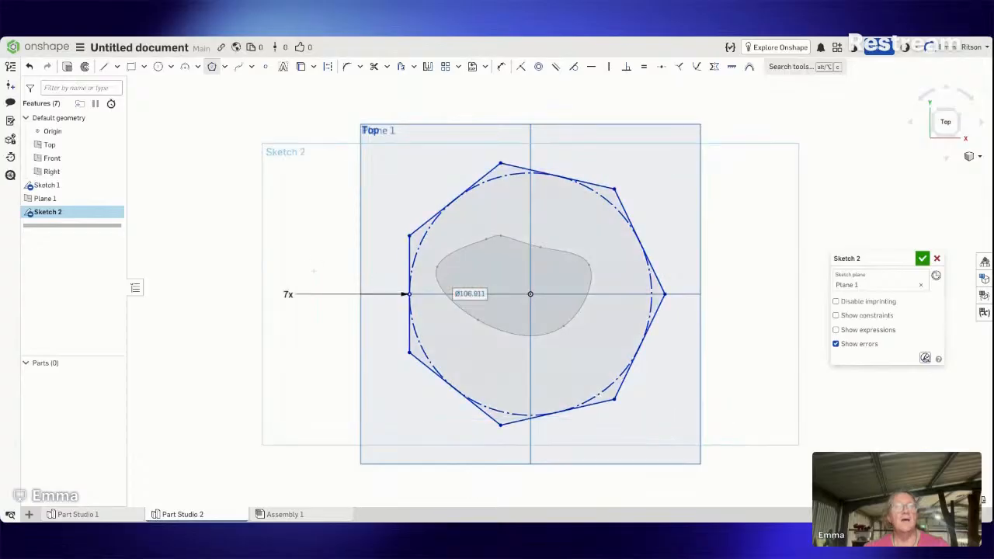
pyautogui.moveTo(302, 275)
pyautogui.mouseDown(button='right')
pyautogui.moveTo(295, 267)
pyautogui.moveTo(324, 262)
pyautogui.moveTo(250, 273)
pyautogui.moveTo(240, 260)
pyautogui.mouseUp(button='right')
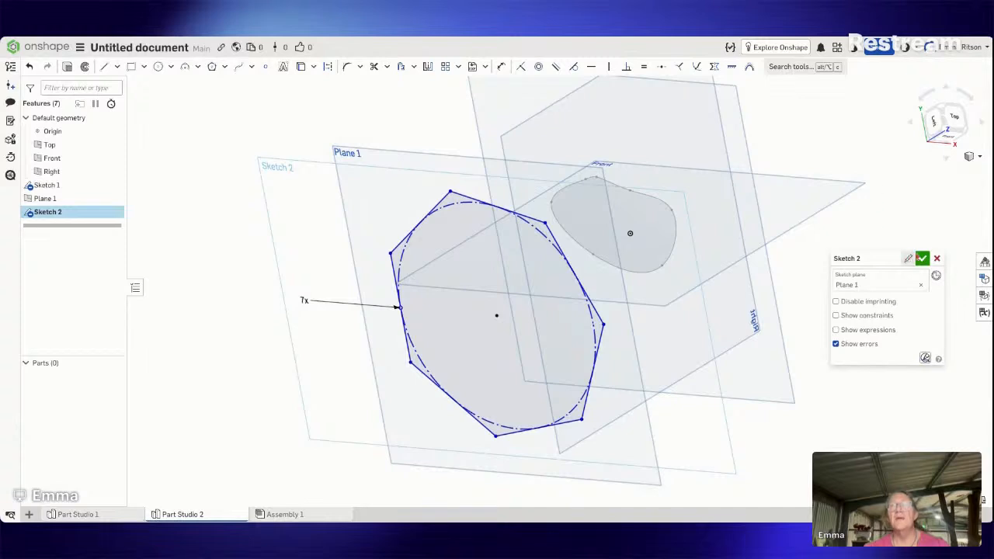
pyautogui.click(922, 258)
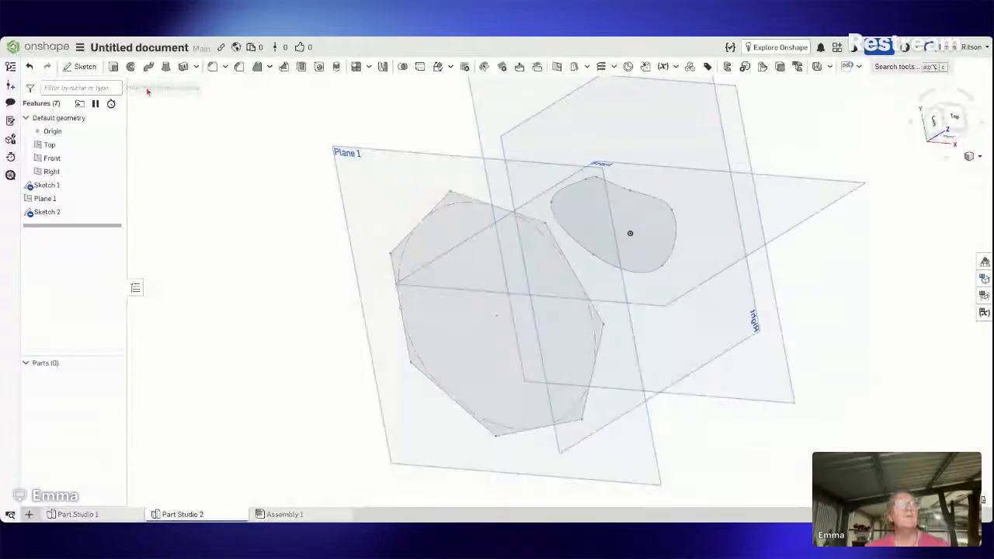
# Step: Loft a new solid from the seven-sided polygon face to the closed spline face
pyautogui.click(165, 67)
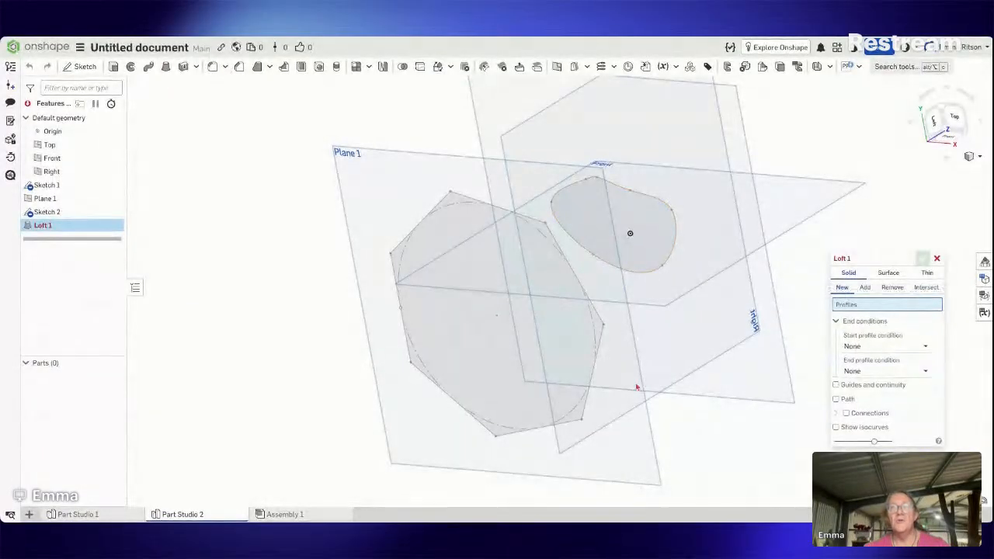
pyautogui.click(473, 399)
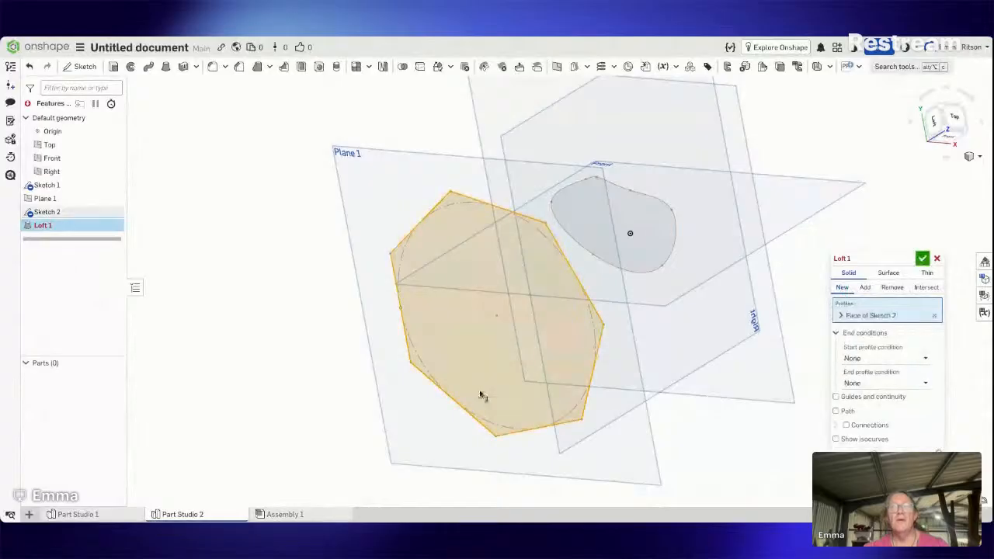
pyautogui.click(654, 228)
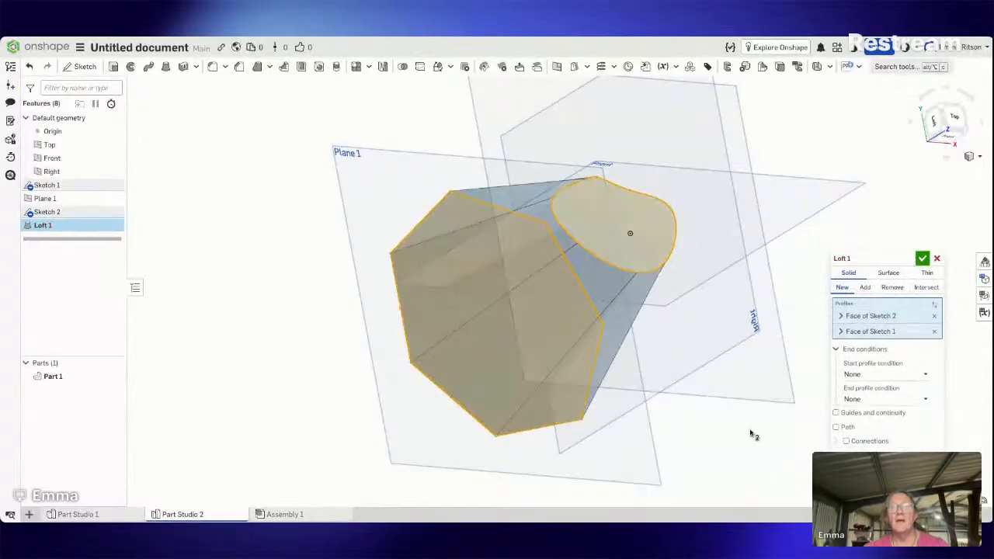
pyautogui.click(922, 258)
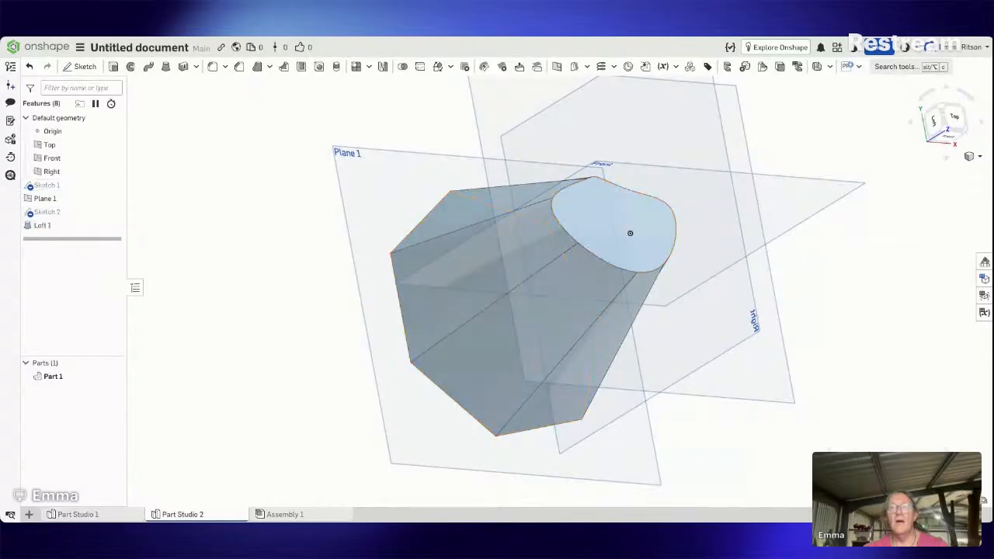
# Step: Try to convert the lofted part to a sheet metal model, excluding its closed spline end face and seven-sided end face
pyautogui.moveTo(886, 299)
pyautogui.mouseDown(button='right')
pyautogui.moveTo(885, 327)
pyautogui.moveTo(903, 346)
pyautogui.moveTo(872, 290)
pyautogui.moveTo(776, 284)
pyautogui.moveTo(757, 222)
pyautogui.moveTo(748, 240)
pyautogui.moveTo(812, 312)
pyautogui.moveTo(834, 269)
pyautogui.moveTo(789, 243)
pyautogui.moveTo(790, 259)
pyautogui.moveTo(808, 273)
pyautogui.moveTo(837, 250)
pyautogui.moveTo(825, 268)
pyautogui.moveTo(790, 275)
pyautogui.moveTo(767, 264)
pyautogui.moveTo(765, 287)
pyautogui.moveTo(774, 255)
pyautogui.moveTo(768, 275)
pyautogui.moveTo(837, 280)
pyautogui.mouseUp(button='right')
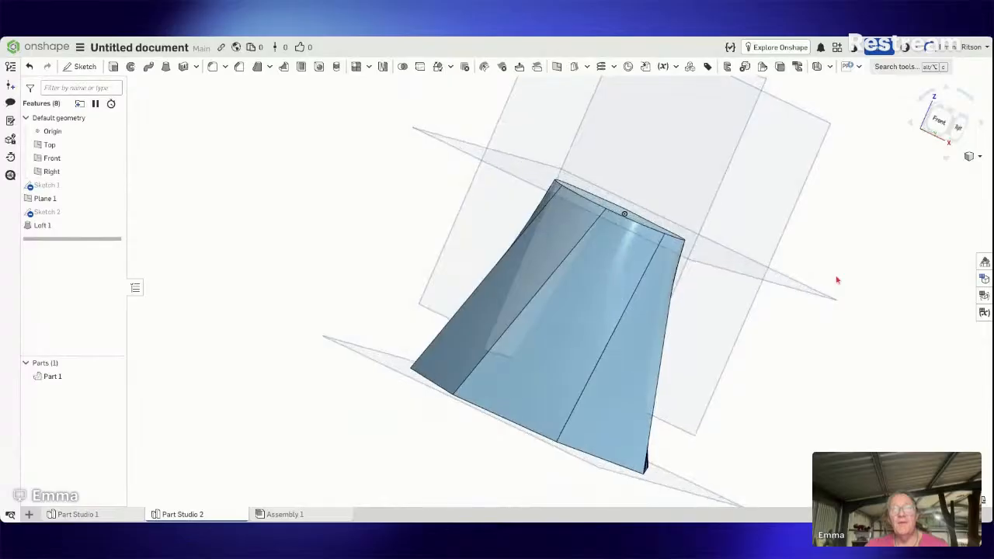
pyautogui.click(831, 67)
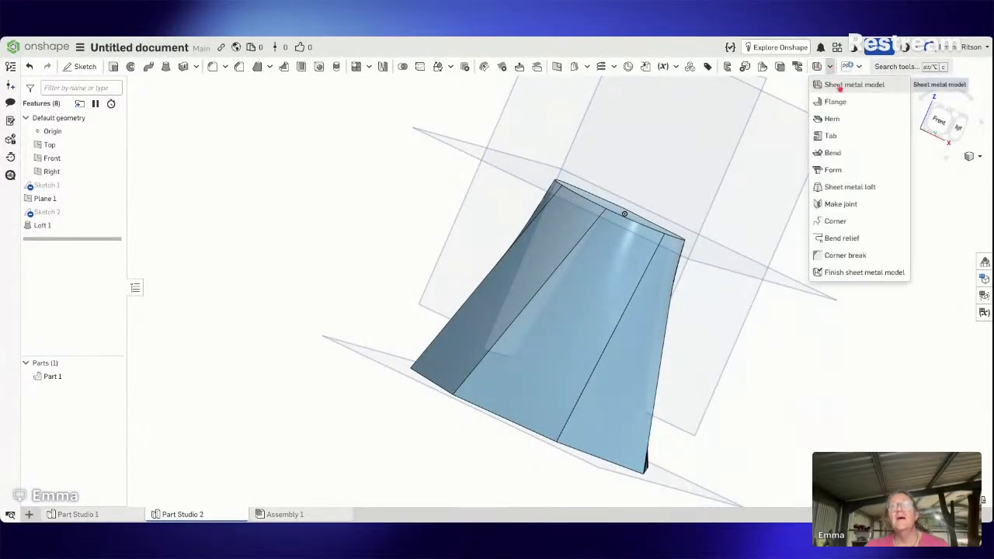
pyautogui.click(840, 84)
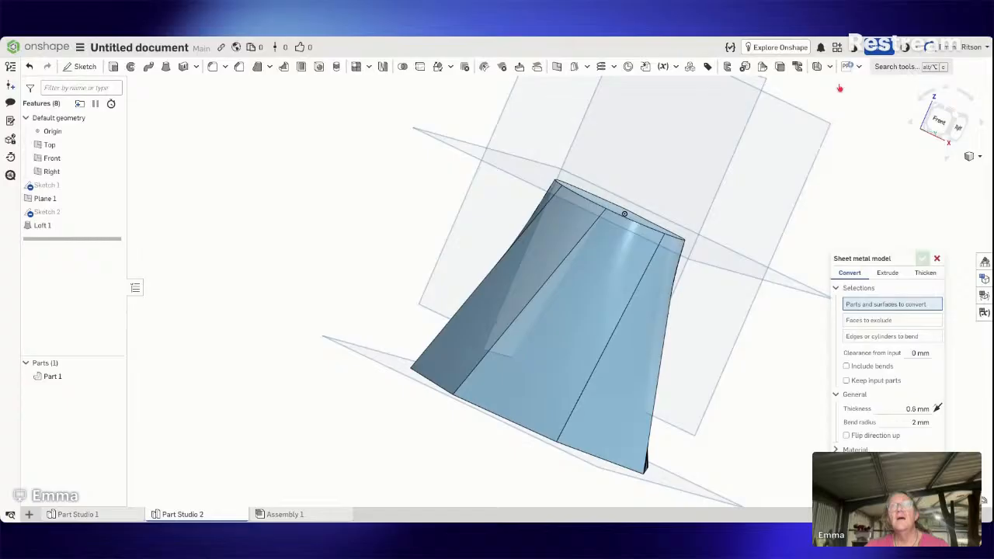
pyautogui.click(658, 334)
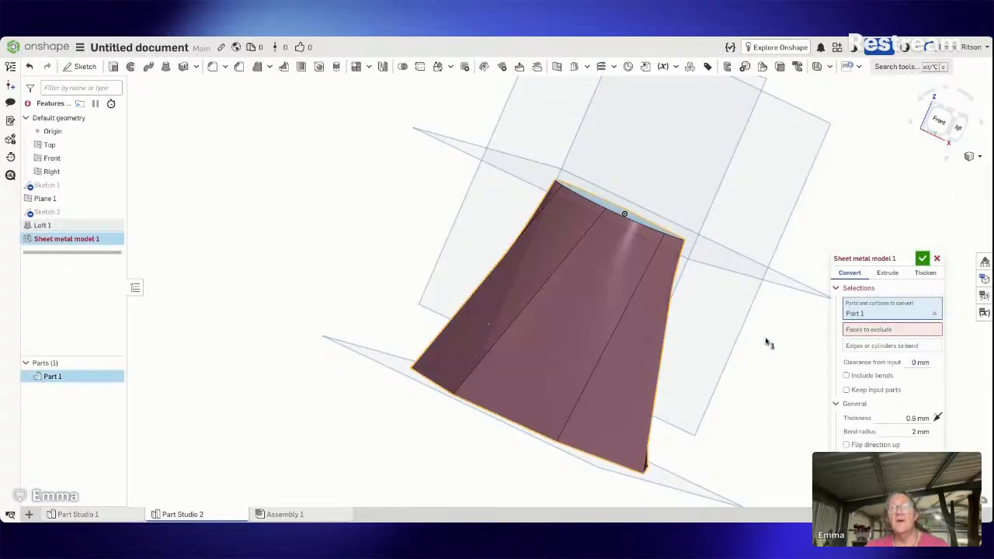
pyautogui.click(878, 330)
pyautogui.moveTo(705, 242); pyautogui.dragTo(702, 295, button='right')
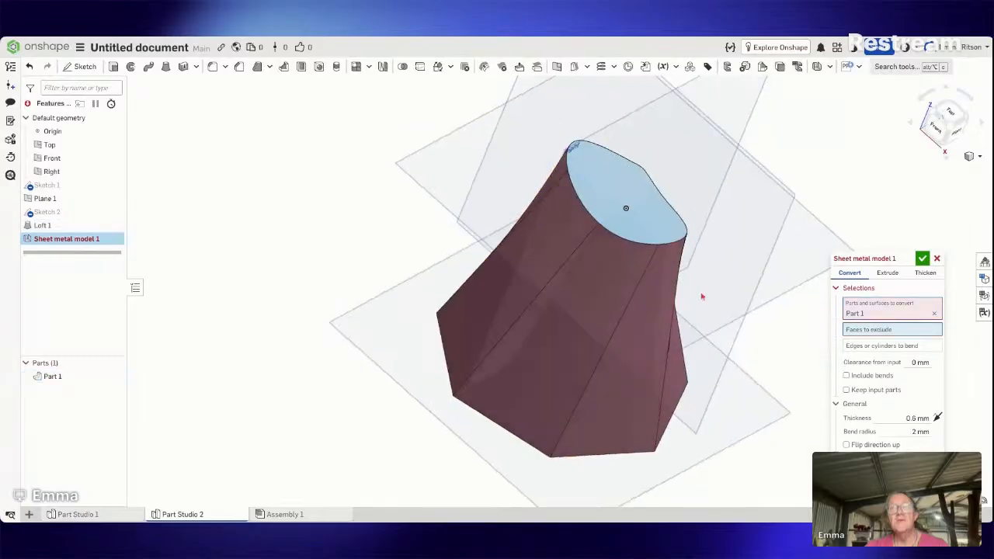
pyautogui.click(625, 209)
pyautogui.moveTo(626, 210); pyautogui.dragTo(630, 475, button='right')
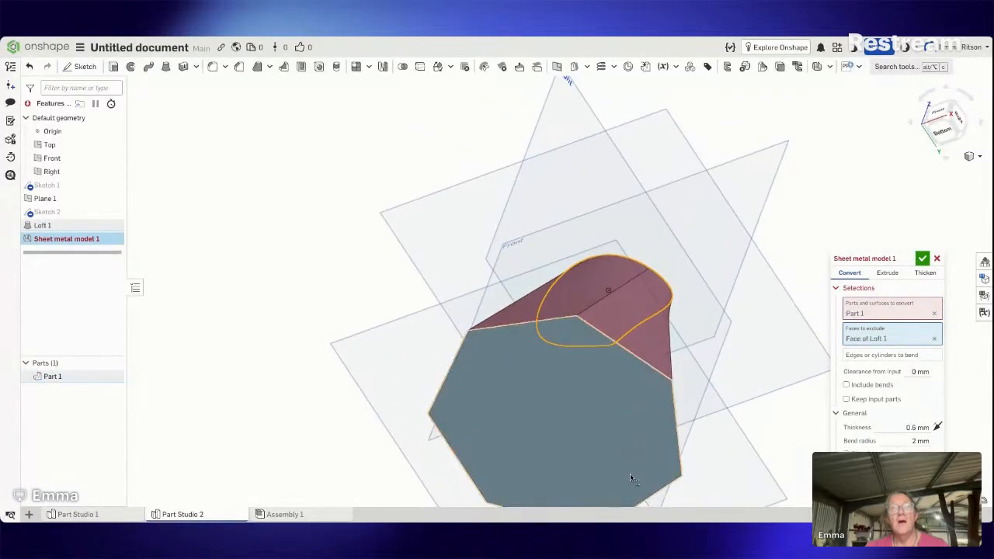
pyautogui.click(630, 475)
pyautogui.moveTo(745, 410); pyautogui.dragTo(727, 483, button='right')
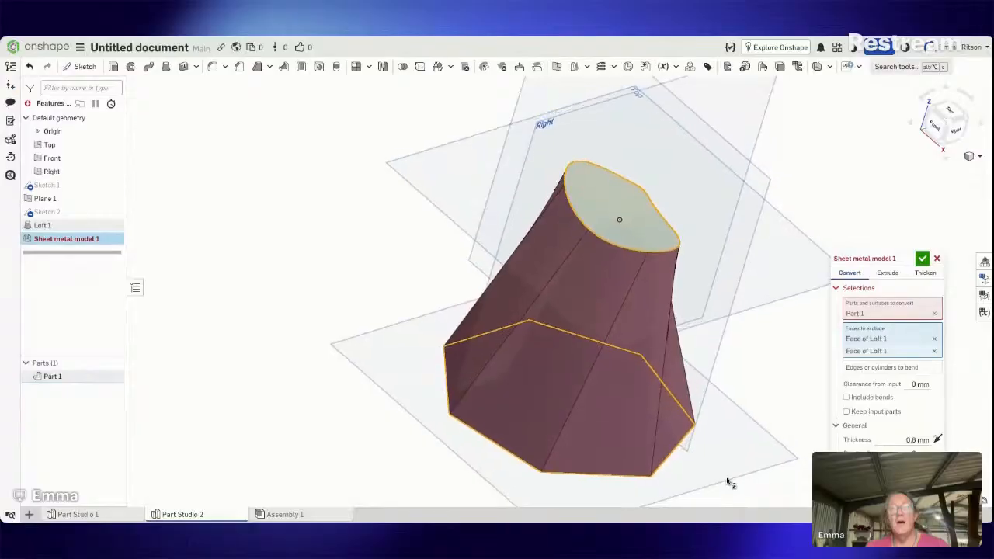
# Step: Try to add the loft's lengthwise side edges as bends in the sheet metal conversion, and cancel the feature
pyautogui.click(876, 368)
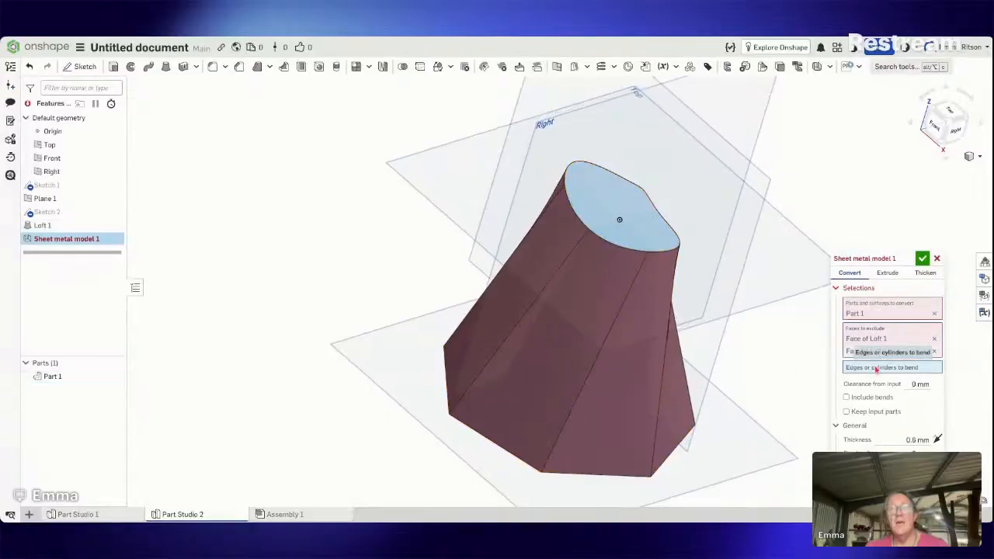
pyautogui.click(594, 384)
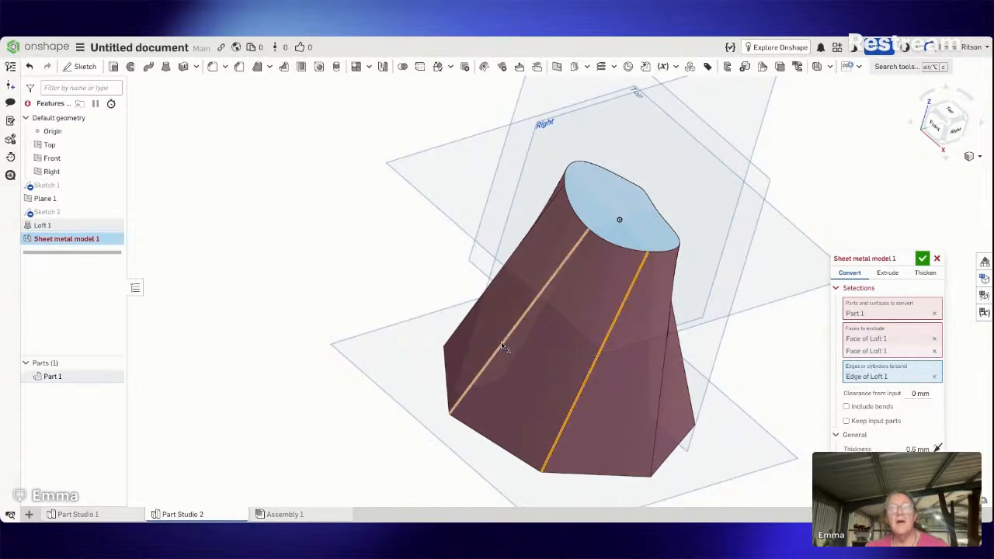
pyautogui.click(482, 307)
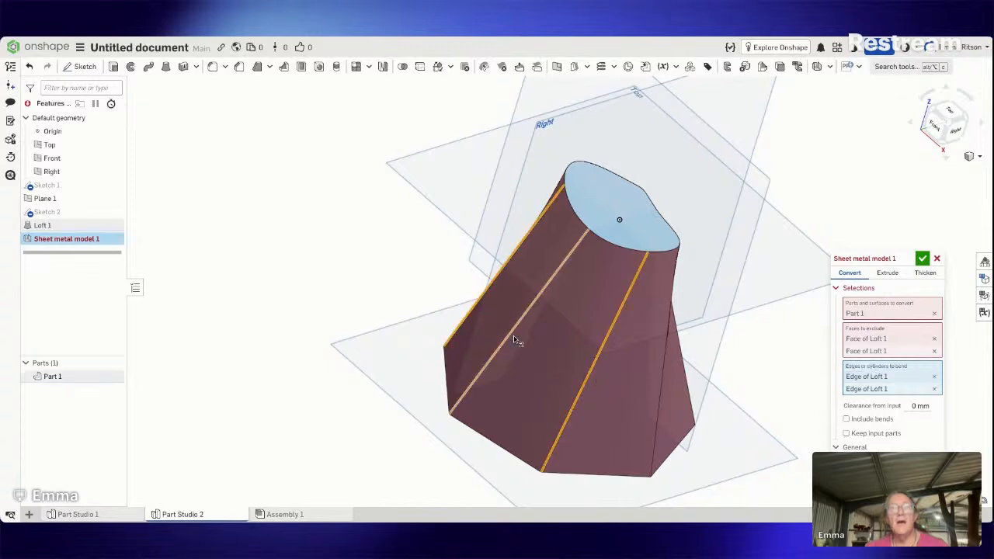
pyautogui.click(512, 338)
pyautogui.moveTo(513, 338); pyautogui.dragTo(509, 298, button='right')
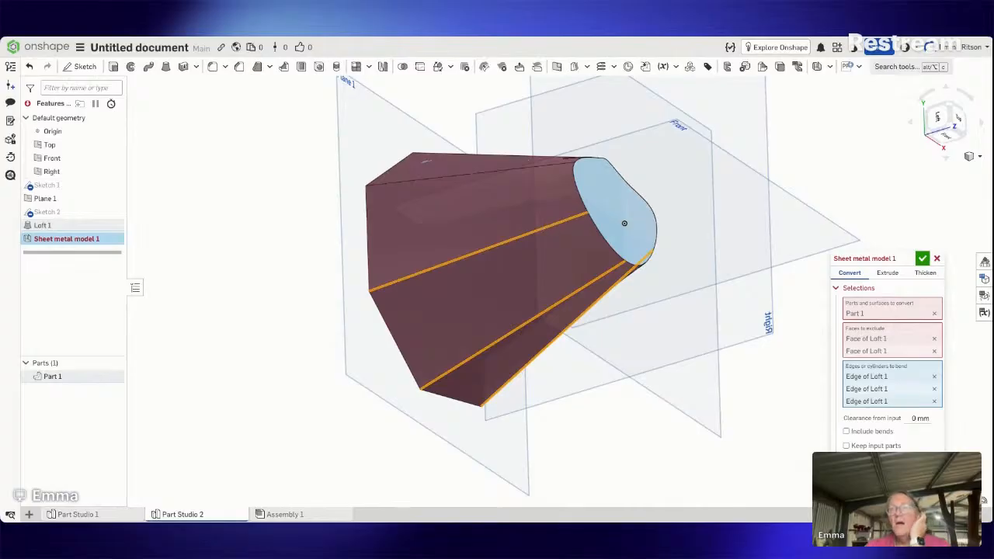
pyautogui.click(506, 168)
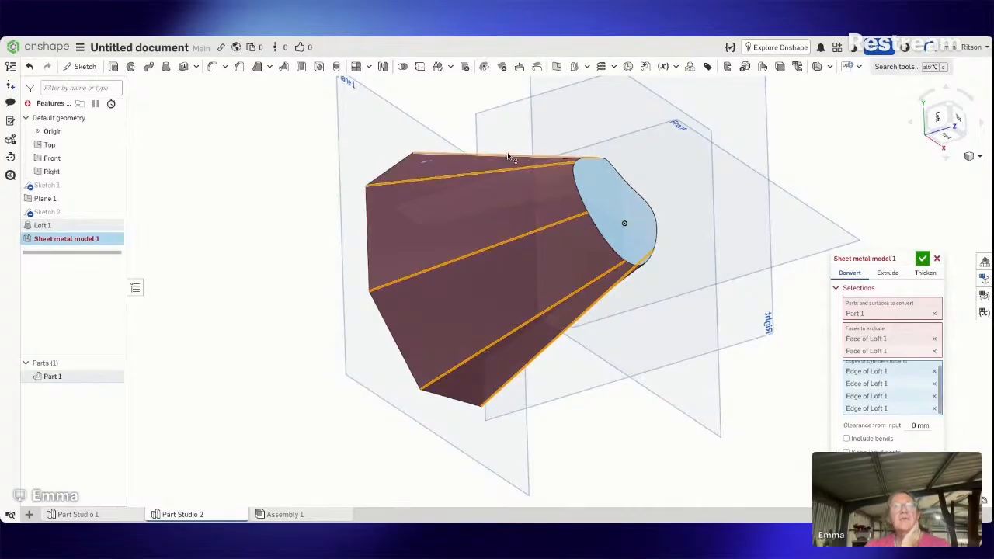
pyautogui.click(504, 156)
pyautogui.moveTo(505, 172); pyautogui.dragTo(544, 189, button='right')
pyautogui.click(596, 161)
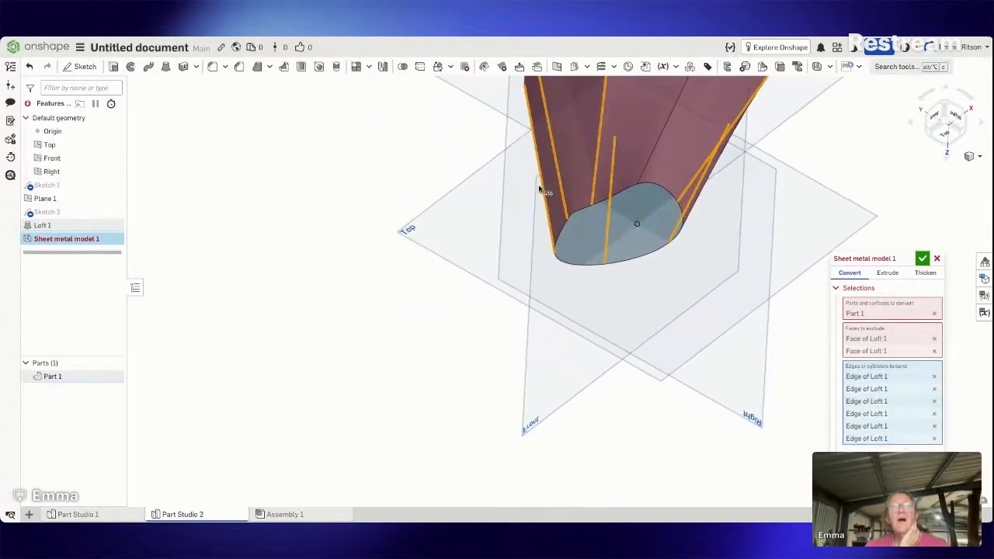
pyautogui.click(688, 170)
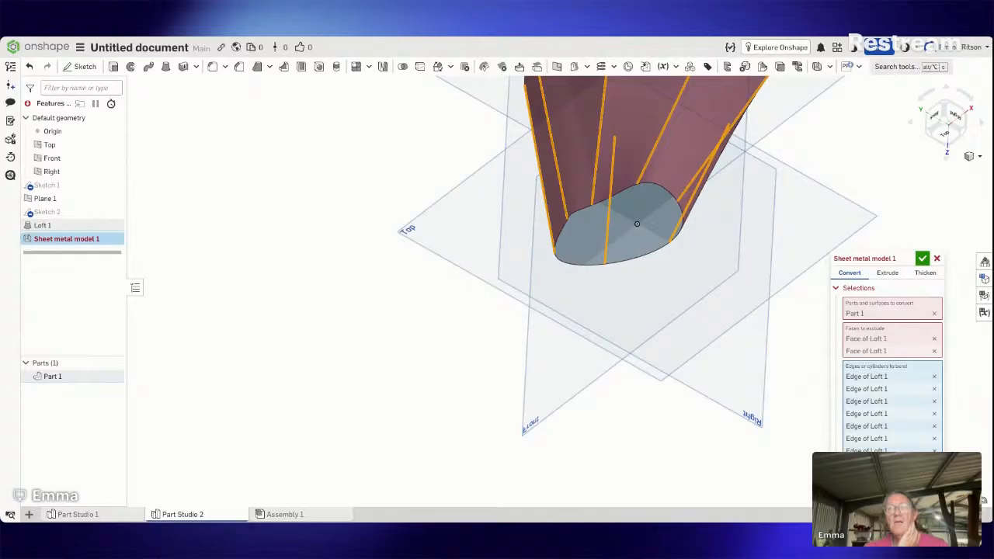
pyautogui.moveTo(877, 257)
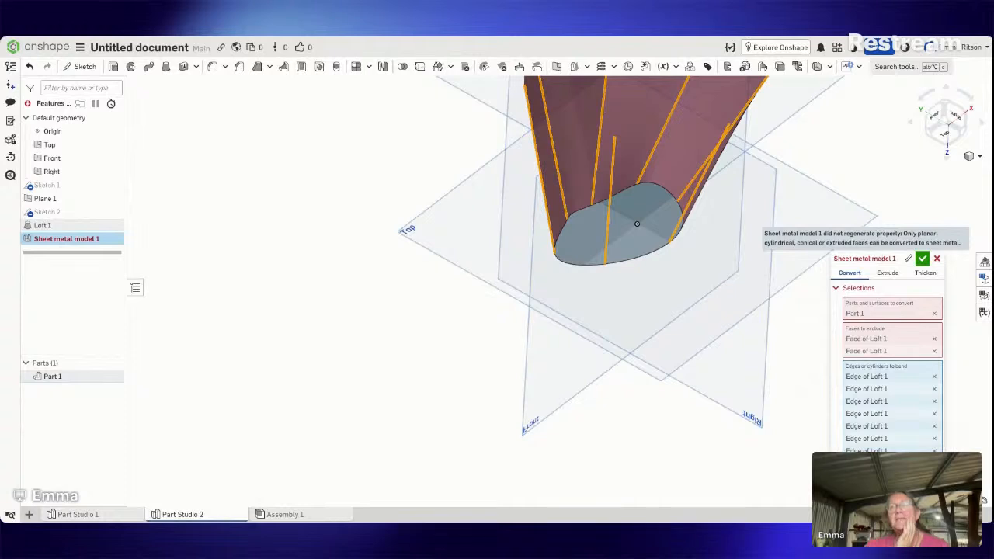
pyautogui.click(937, 260)
# Step: Edit the sketch on the Top plane, orient it to the Top view and delete the closed spline
pyautogui.moveTo(837, 327); pyautogui.dragTo(869, 282, button='right')
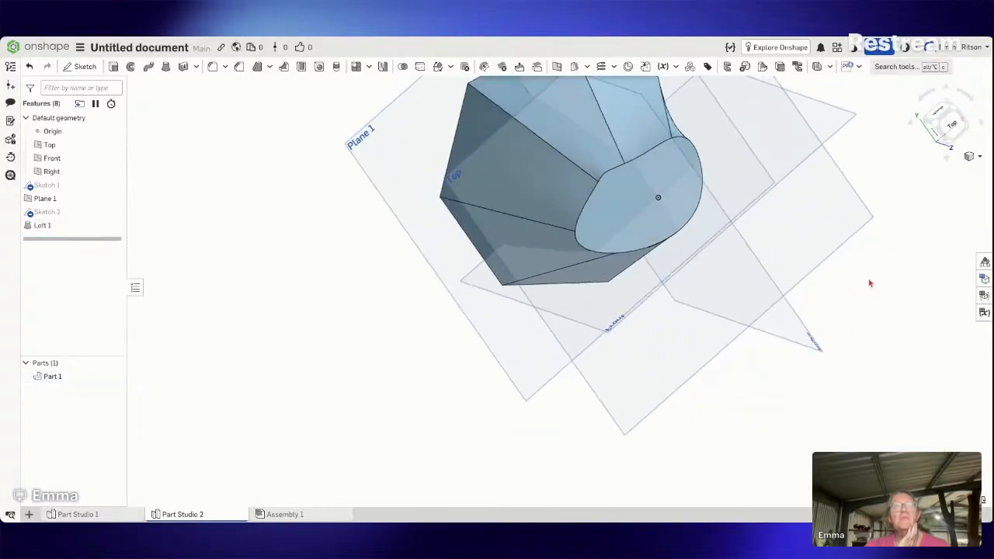
pyautogui.rightClick(56, 190)
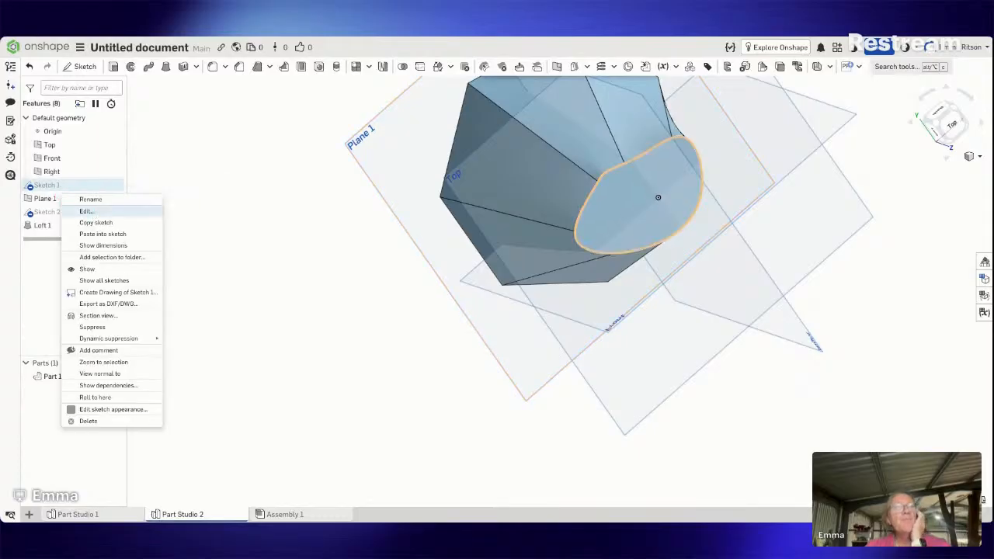
pyautogui.click(94, 212)
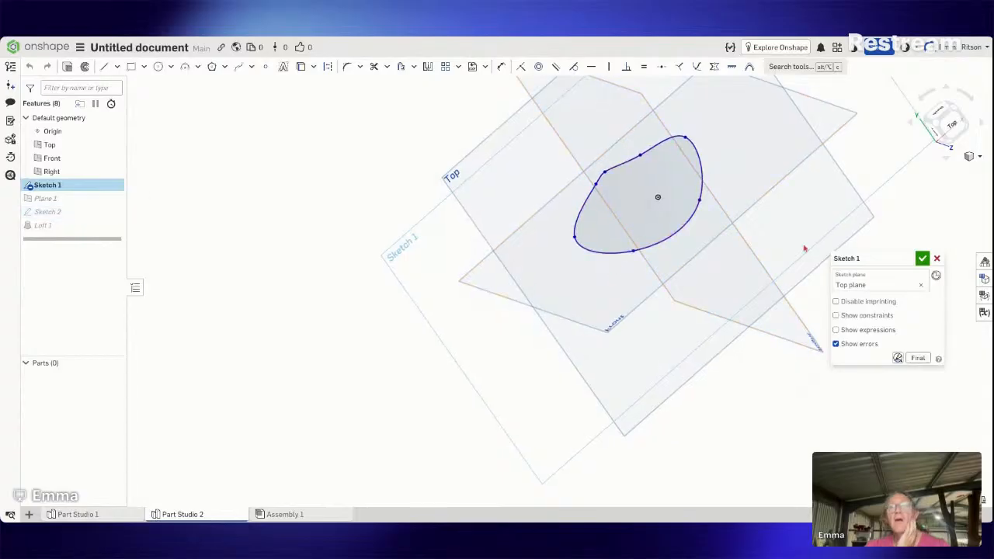
pyautogui.click(946, 121)
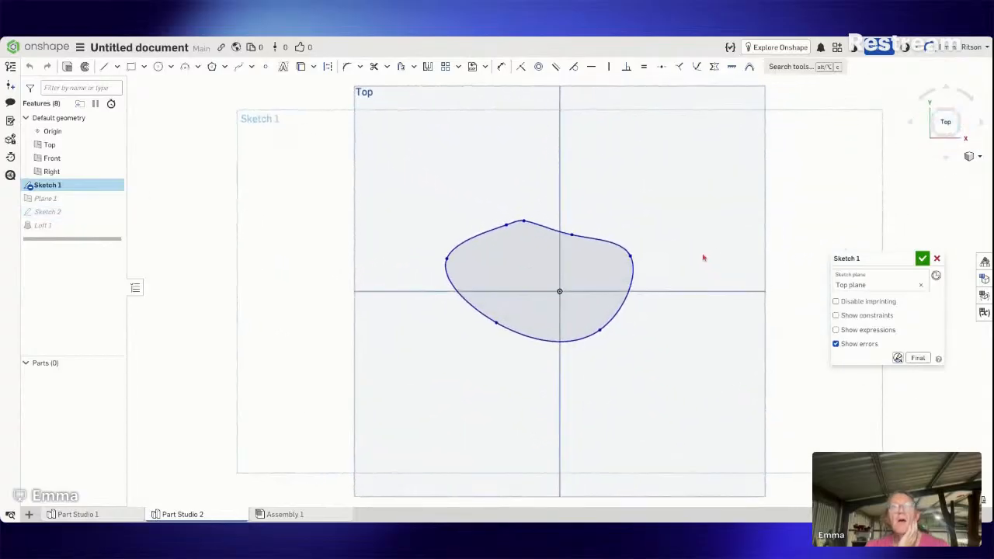
pyautogui.click(607, 246)
pyautogui.press('Delete')
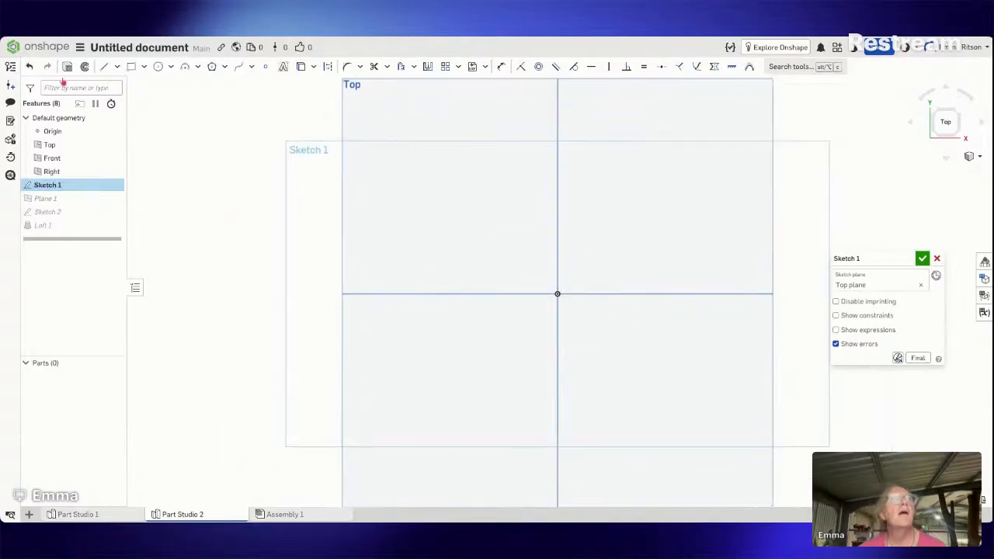
# Step: Draw a circle about 56 mm in diameter centred on the origin, and accept the sketch
pyautogui.click(156, 72)
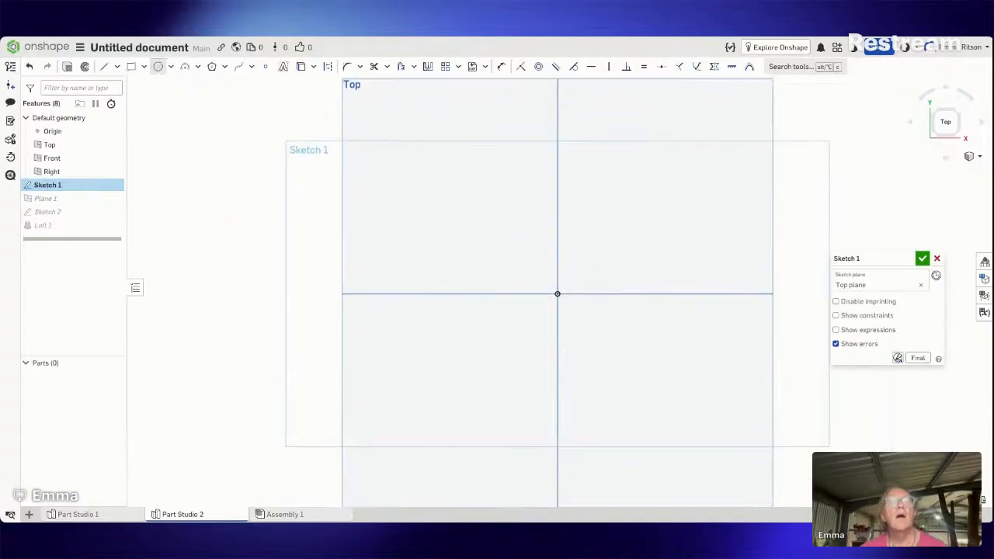
pyautogui.click(557, 293)
pyautogui.click(476, 293)
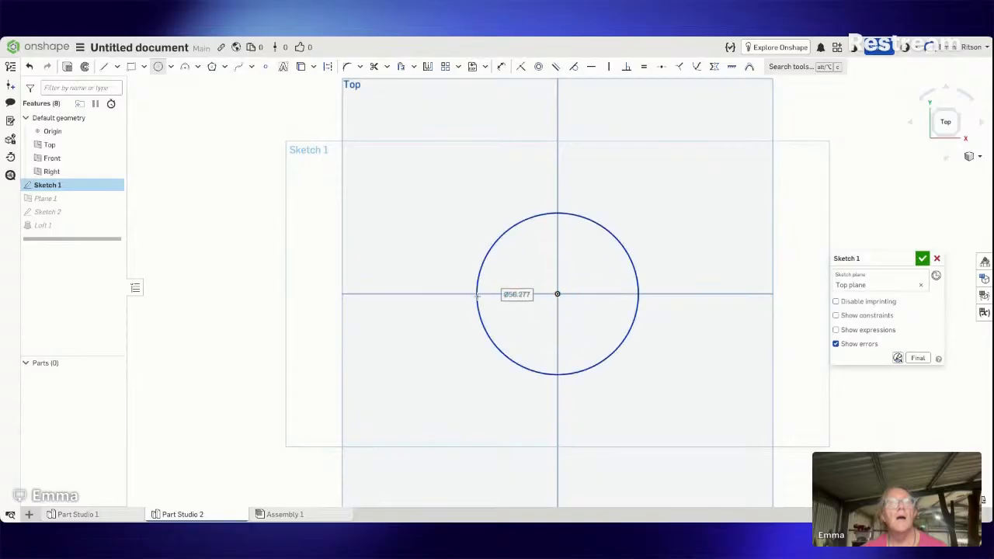
pyautogui.press('Escape')
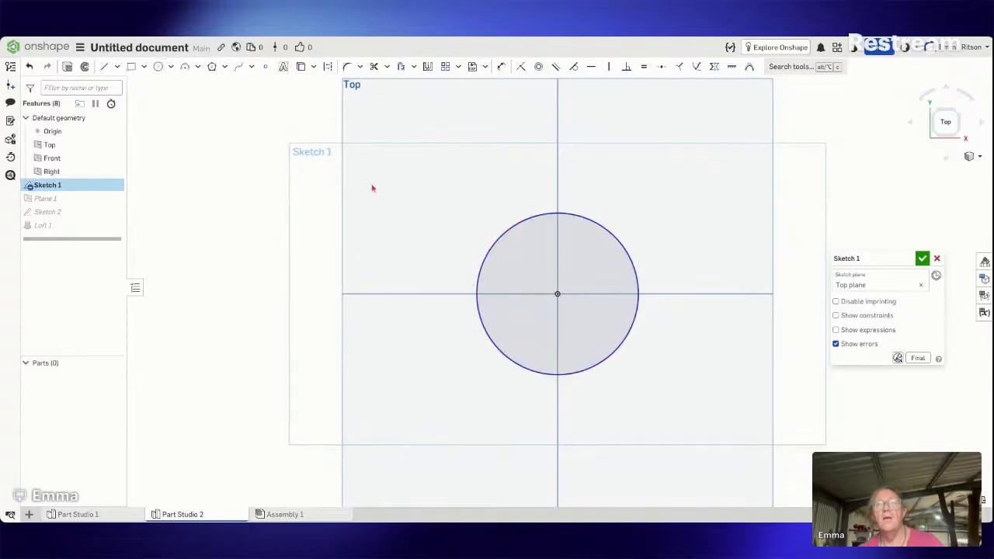
pyautogui.click(922, 258)
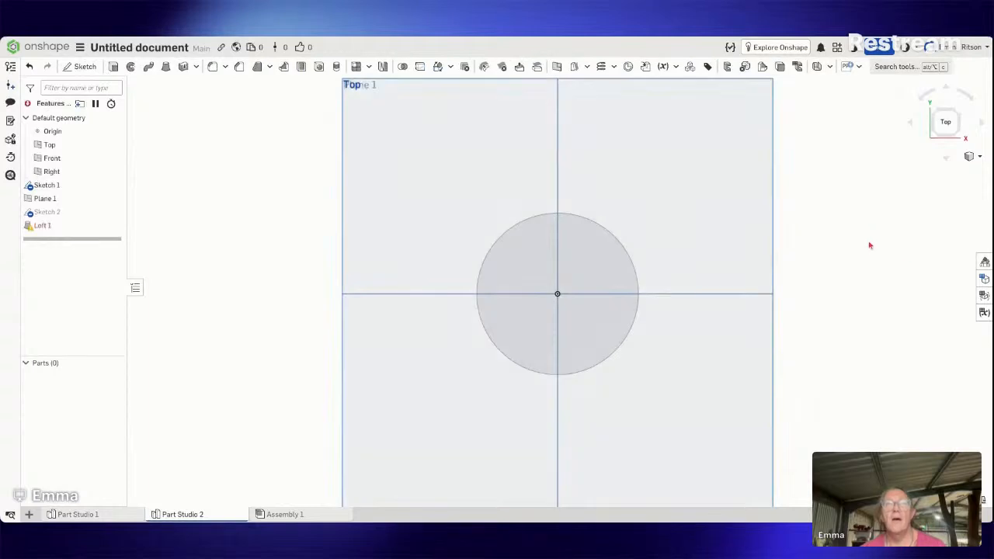
# Step: Delete the broken loft feature
pyautogui.moveTo(869, 245); pyautogui.dragTo(913, 198, button='right')
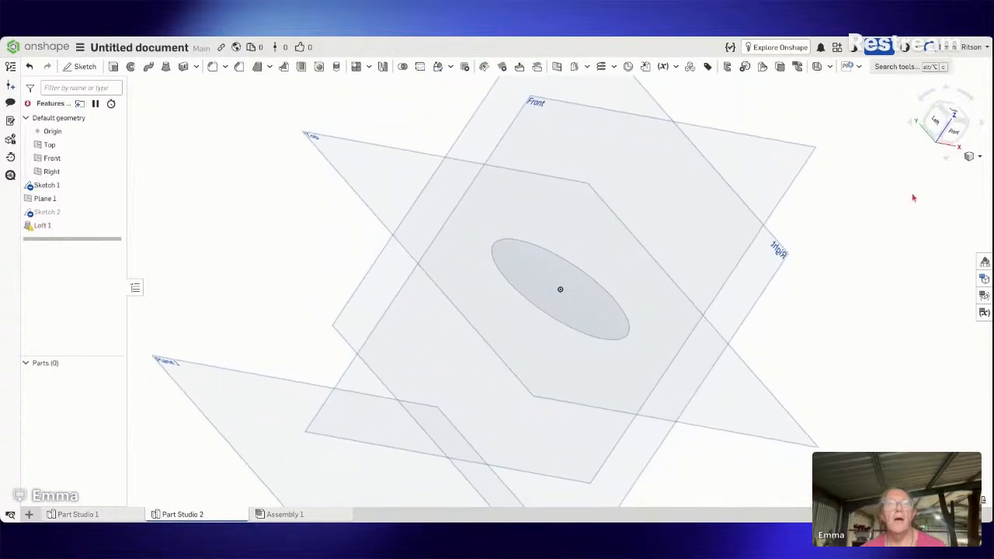
pyautogui.rightClick(62, 230)
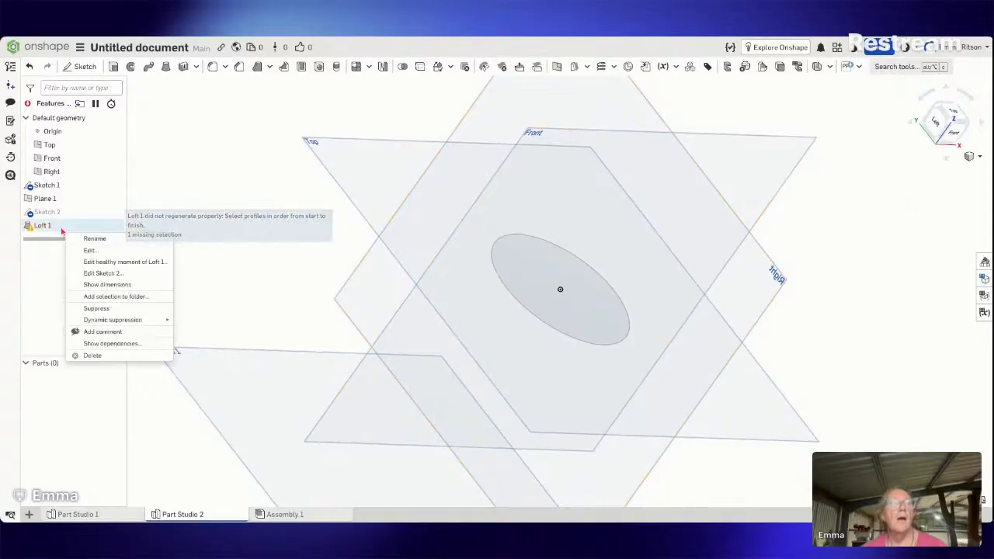
pyautogui.click(110, 356)
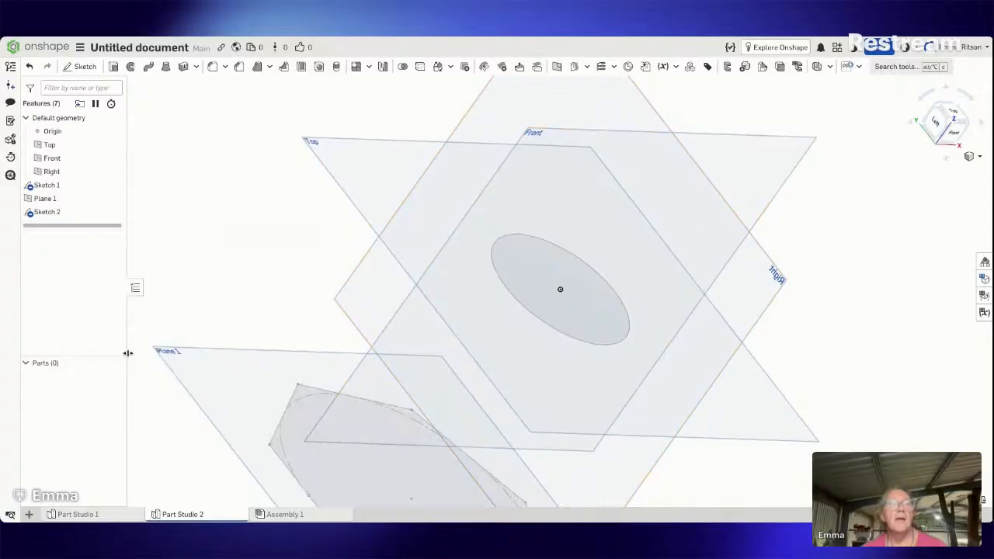
# Step: Loft a new solid from the seven-sided polygon face to the circle face
pyautogui.moveTo(196, 311)
pyautogui.mouseDown(button='right')
pyautogui.moveTo(173, 339)
pyautogui.moveTo(184, 325)
pyautogui.mouseUp(button='right')
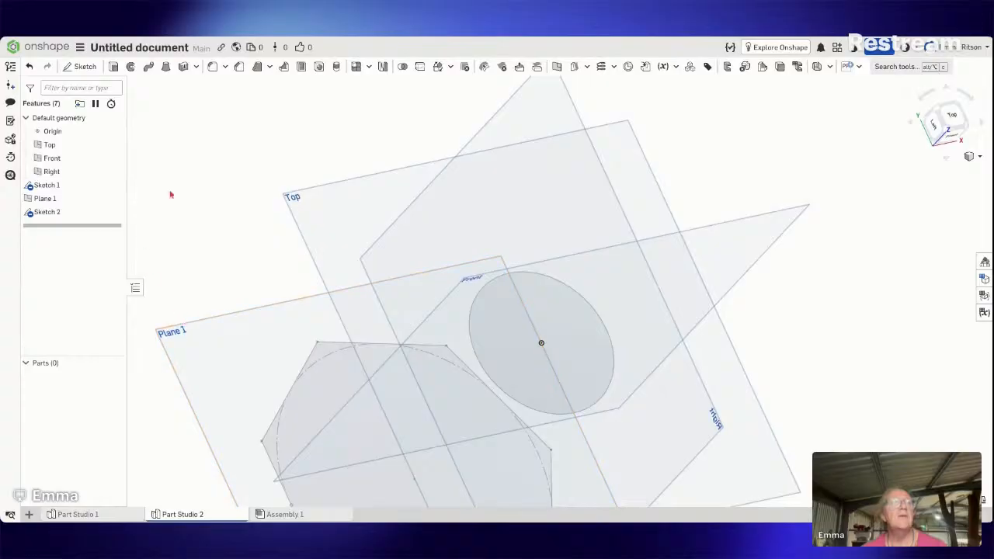
pyautogui.click(166, 67)
pyautogui.click(321, 378)
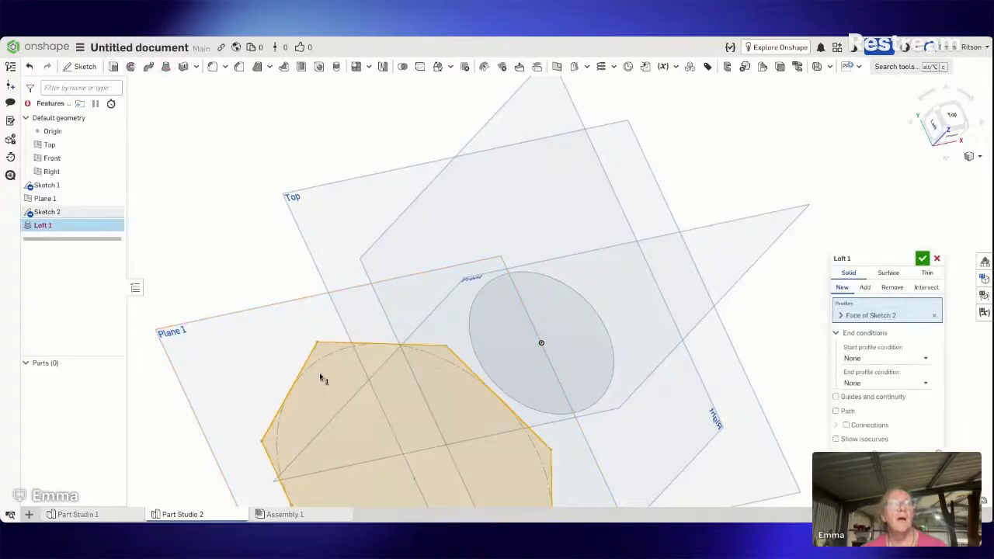
pyautogui.click(526, 359)
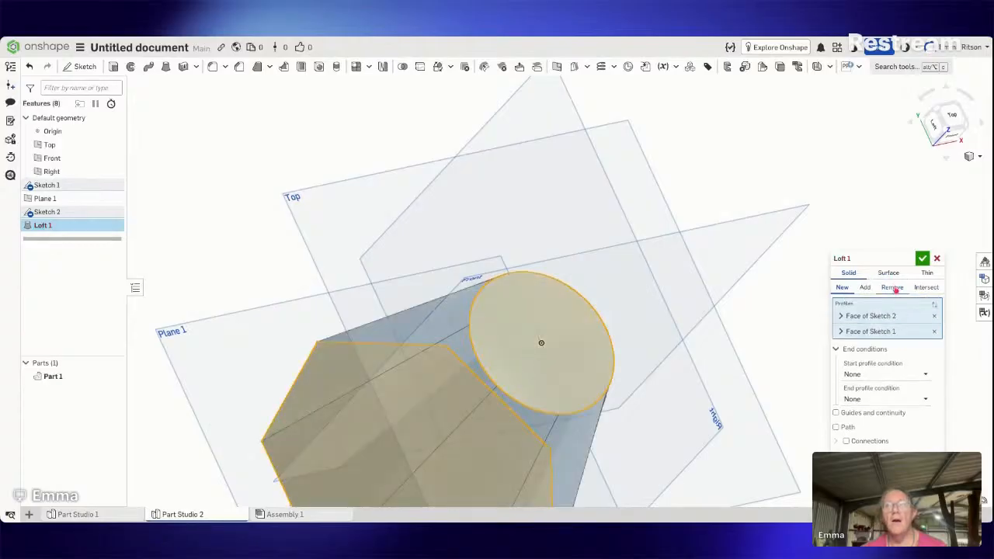
pyautogui.click(922, 257)
# Step: Accept the loft between the seven-sided polygon and the circle
pyautogui.scroll(-3, 803, 296)
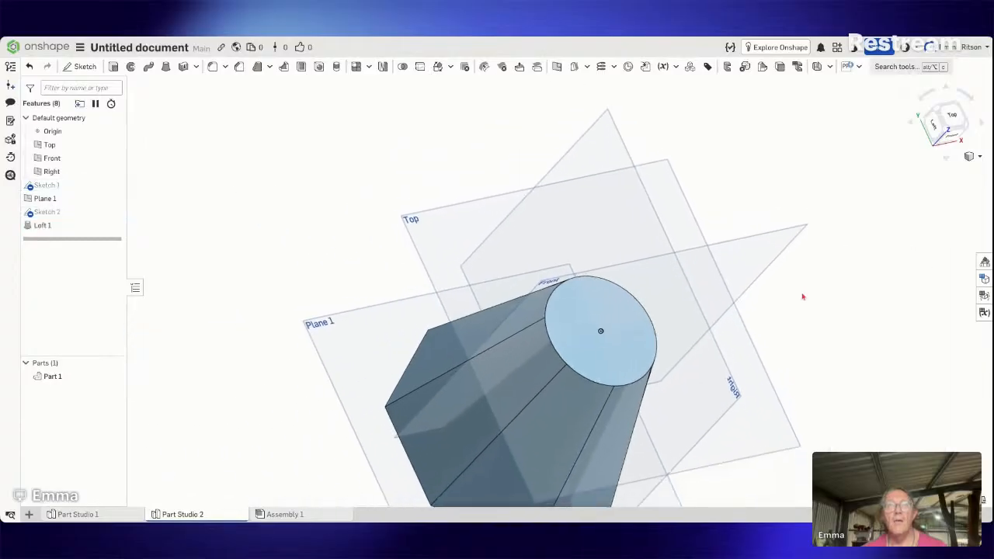
pyautogui.scroll(-2, 803, 296)
pyautogui.moveTo(803, 296); pyautogui.dragTo(784, 309, button='right')
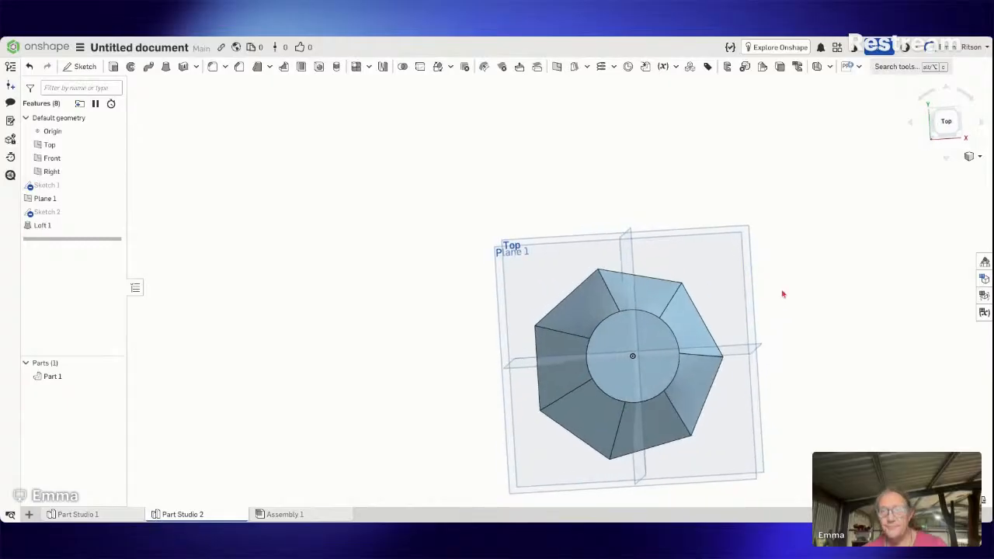
# Step: Try to convert the lofted part to sheet metal, excluding its circular and polygonal end faces
pyautogui.click(798, 67)
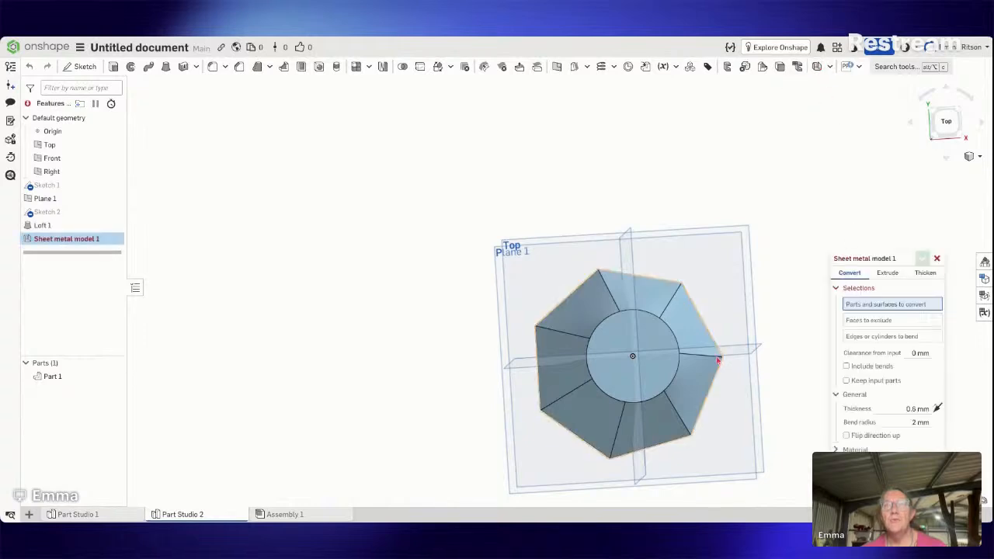
pyautogui.click(697, 336)
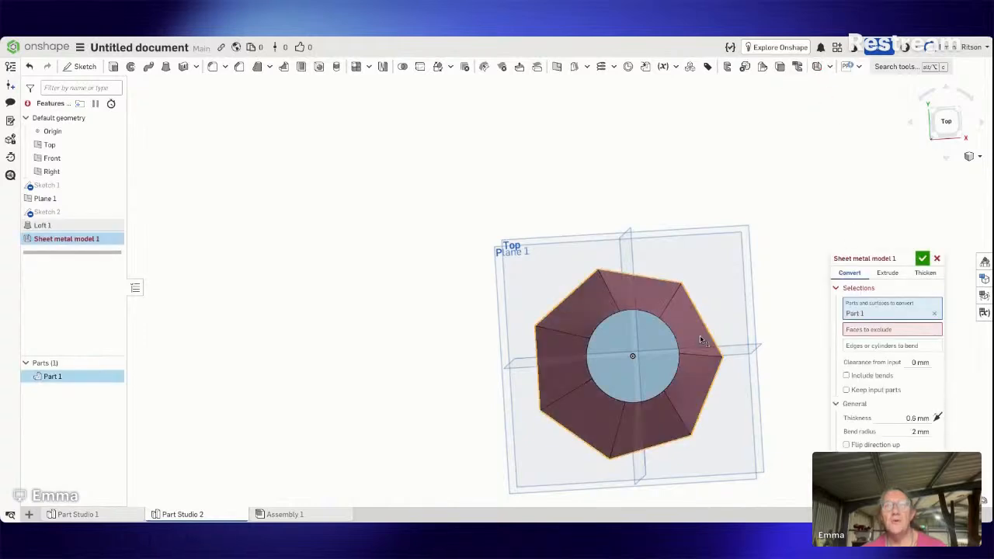
pyautogui.moveTo(697, 336); pyautogui.dragTo(686, 336, button='right')
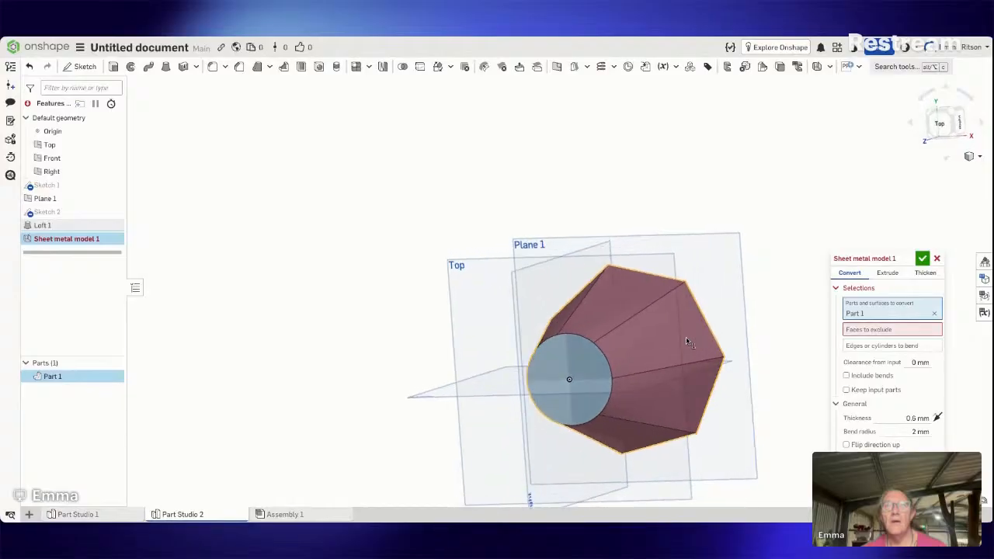
pyautogui.click(885, 329)
pyautogui.click(586, 382)
pyautogui.moveTo(586, 383); pyautogui.dragTo(719, 376, button='right')
pyautogui.click(733, 350)
# Step: Add all seven slanted side edges of the loft as edges to bend in the sheet metal conversion
pyautogui.click(870, 375)
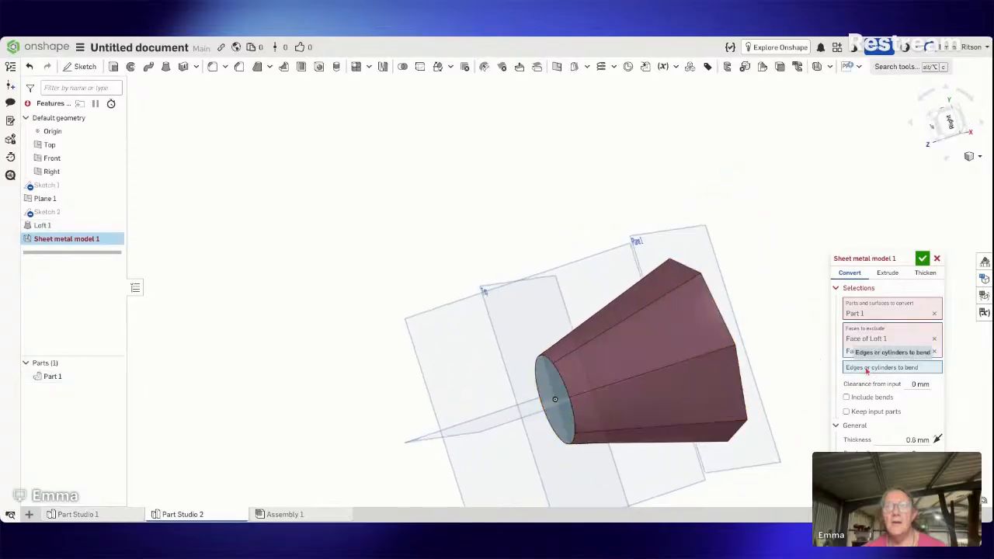
pyautogui.click(669, 368)
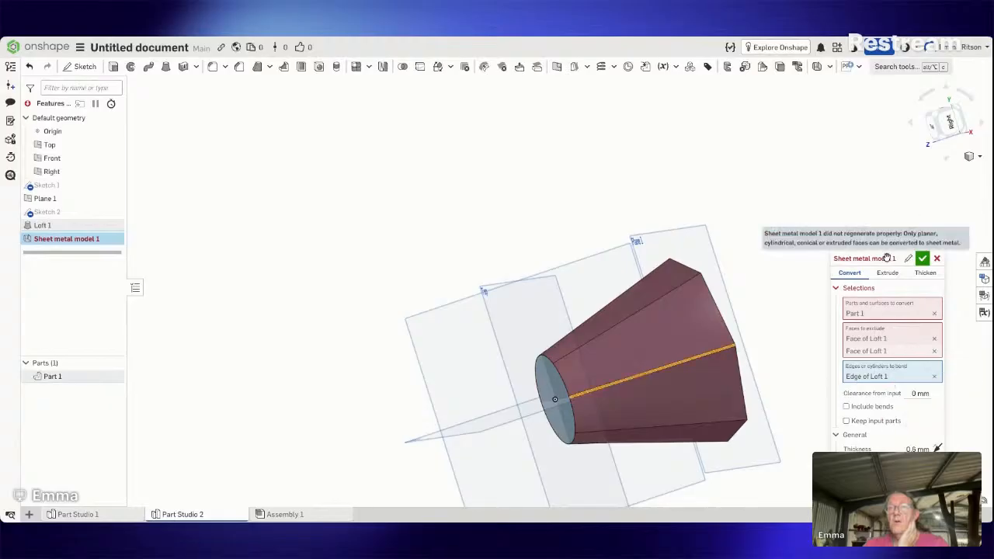
pyautogui.moveTo(887, 257); pyautogui.dragTo(869, 103)
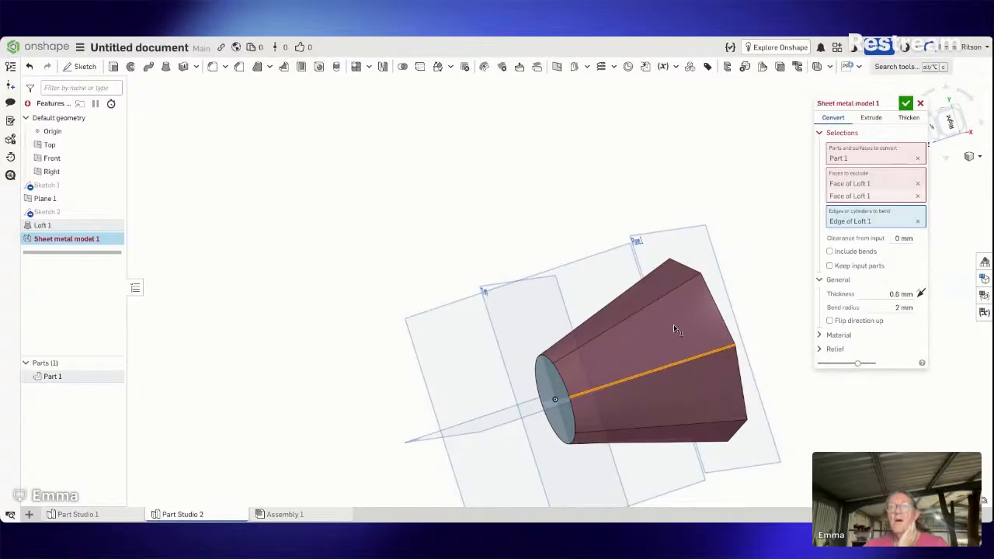
pyautogui.click(660, 302)
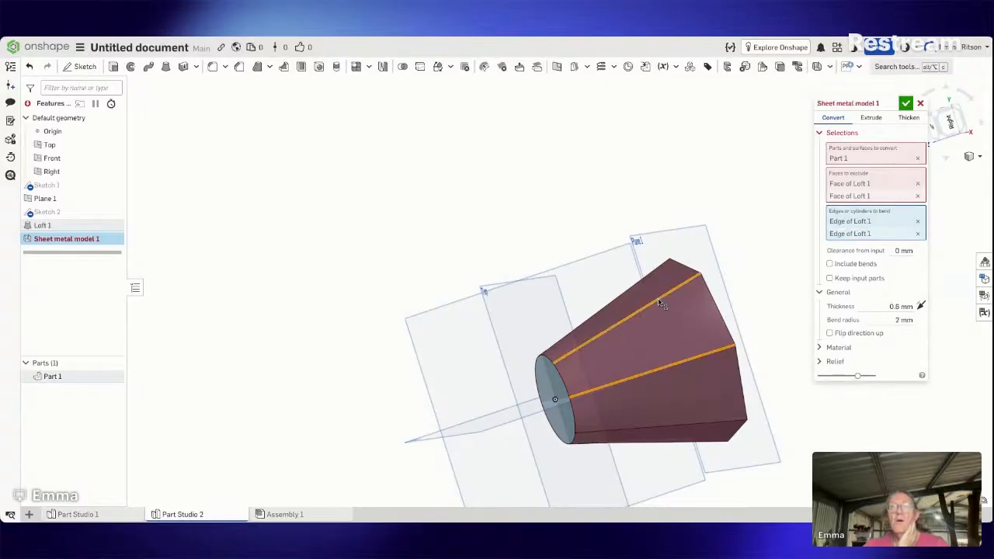
pyautogui.click(616, 301)
pyautogui.moveTo(617, 301); pyautogui.dragTo(686, 342, button='right')
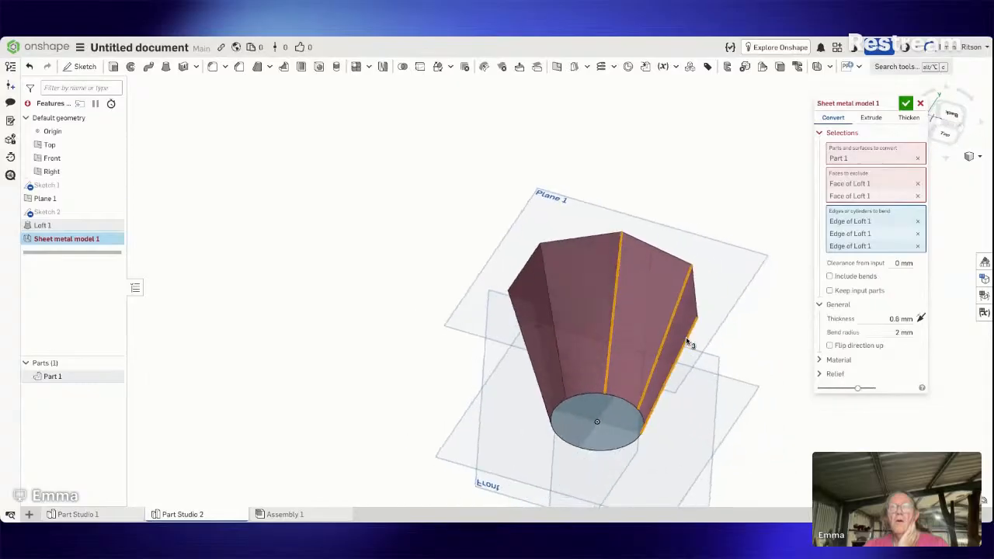
pyautogui.click(548, 318)
pyautogui.click(526, 344)
pyautogui.moveTo(526, 344); pyautogui.dragTo(595, 310, button='right')
pyautogui.click(512, 421)
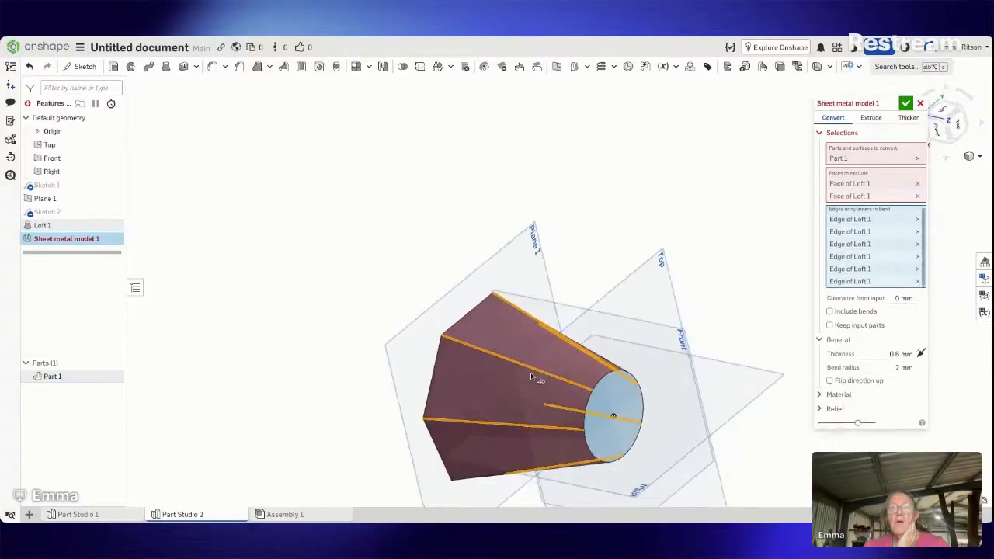
pyautogui.moveTo(531, 377); pyautogui.dragTo(548, 359, button='right')
pyautogui.click(562, 471)
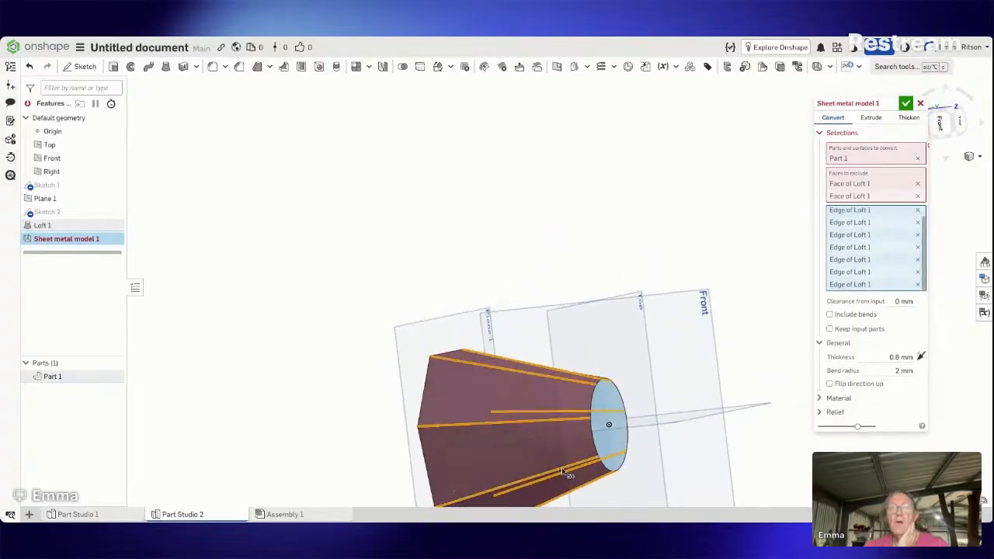
pyautogui.moveTo(562, 472); pyautogui.dragTo(519, 439, button='right')
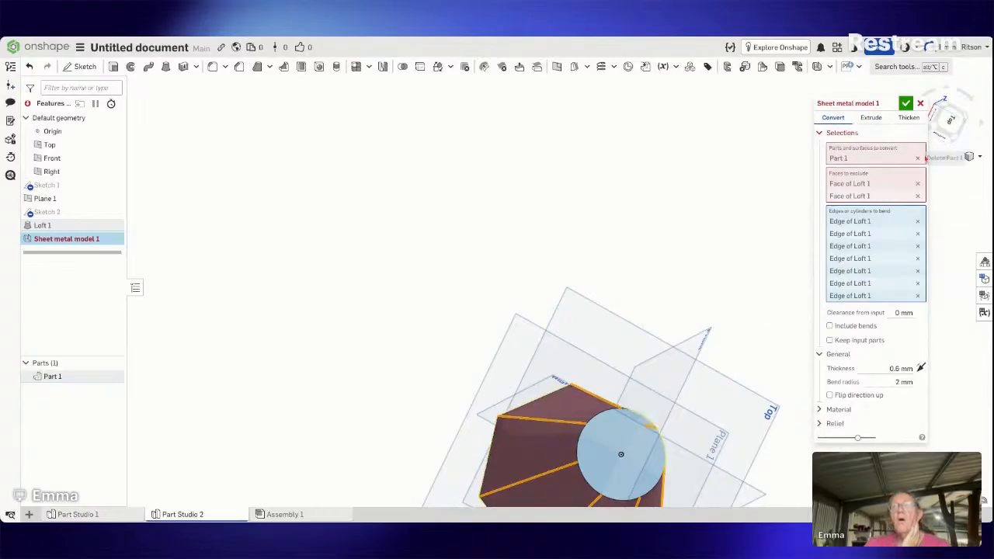
# Step: Clear the part from the sheet metal conversion and select the lofted part again
pyautogui.click(917, 158)
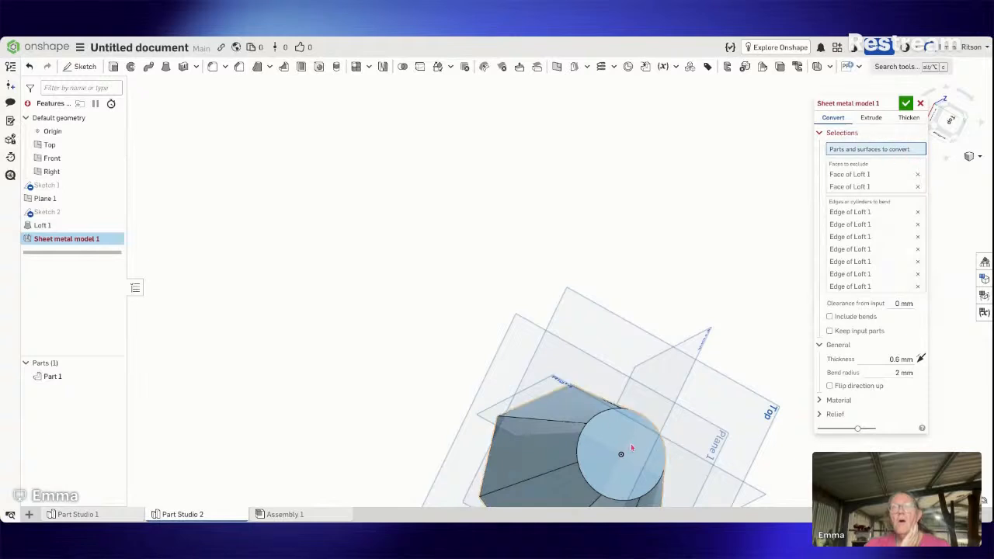
pyautogui.click(565, 455)
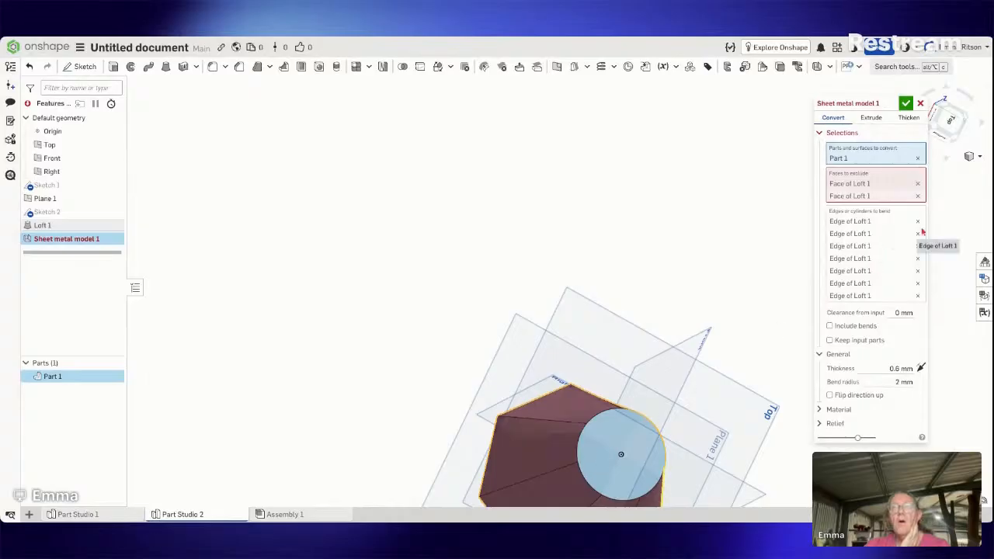
pyautogui.moveTo(859, 104)
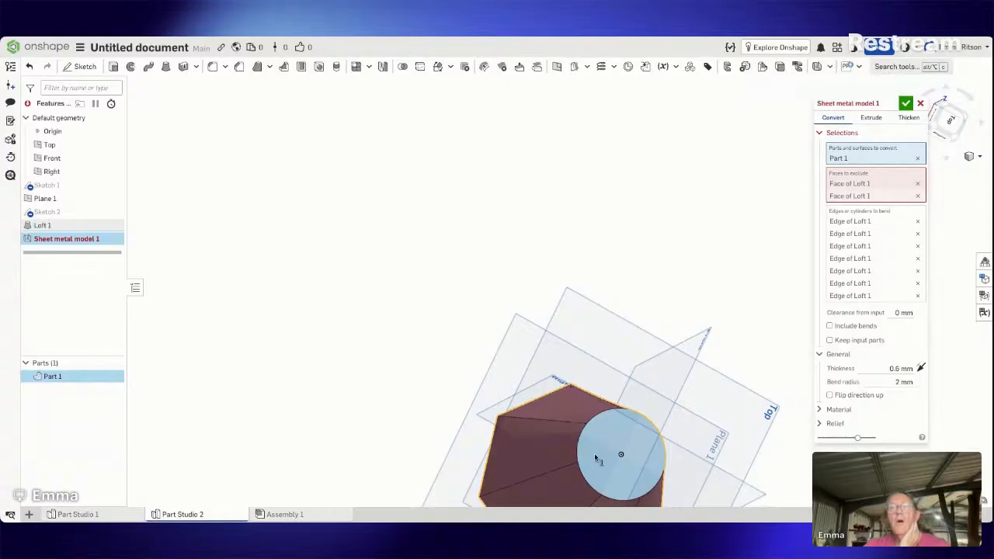
pyautogui.click(596, 458)
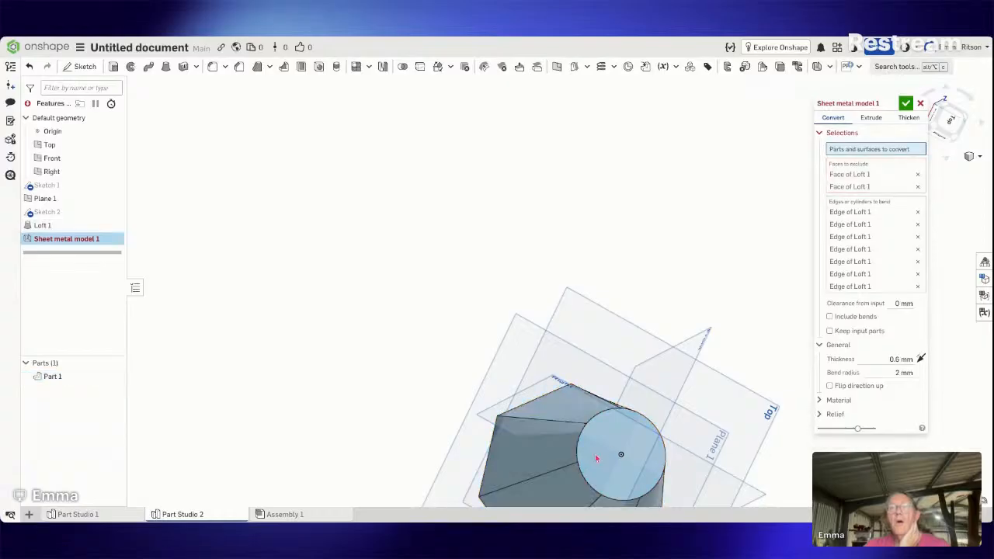
pyautogui.moveTo(596, 458); pyautogui.dragTo(645, 430, button='right')
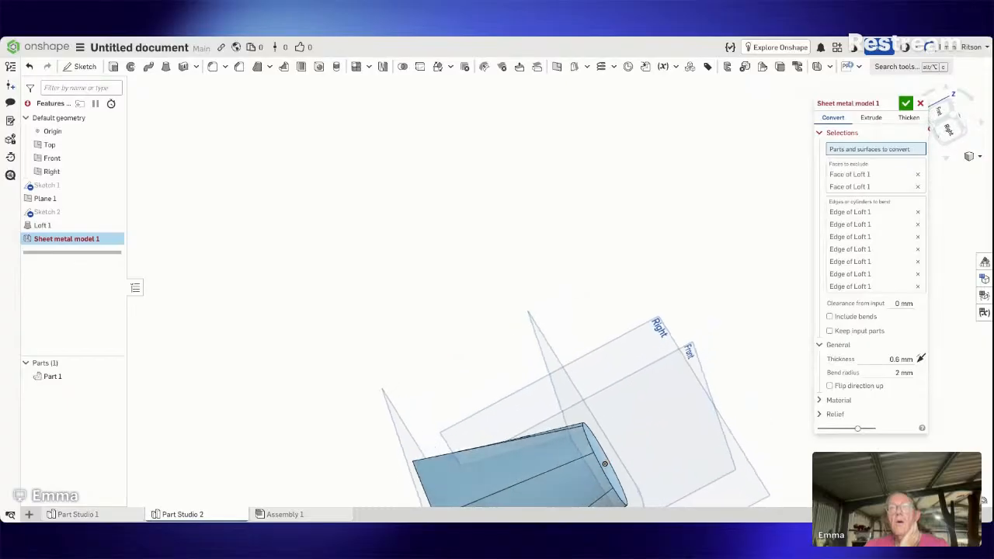
pyautogui.click(538, 483)
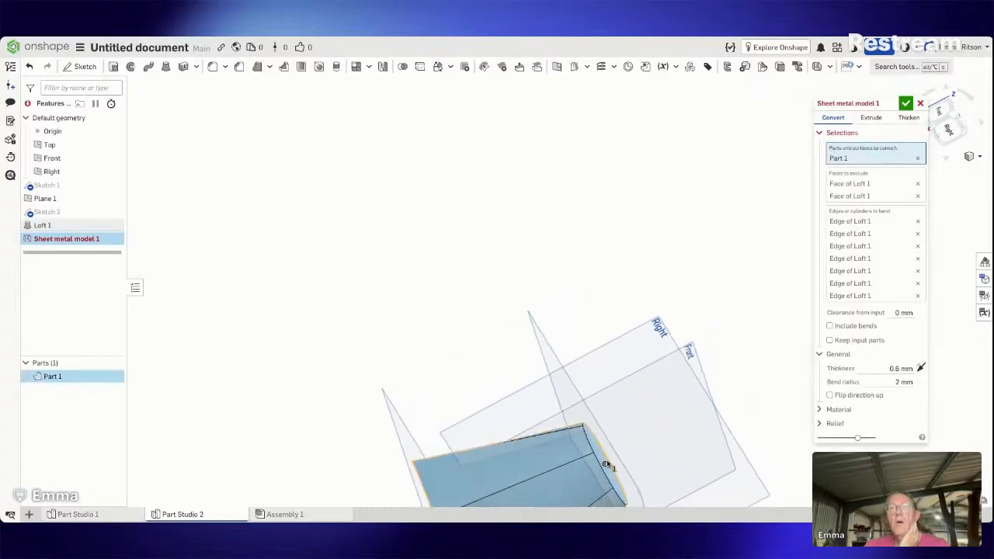
# Step: Replace the excluded faces with only the polygonal end face, accept the sheet metal conversion, and remove the failed feature
pyautogui.click(916, 185)
pyautogui.click(917, 185)
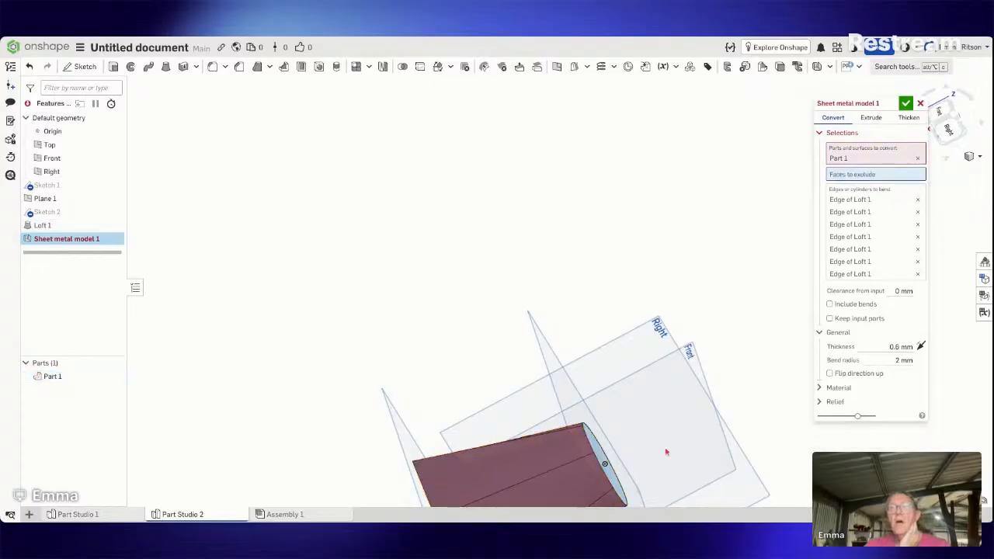
pyautogui.moveTo(666, 452); pyautogui.dragTo(686, 402, button='right')
pyautogui.click(506, 476)
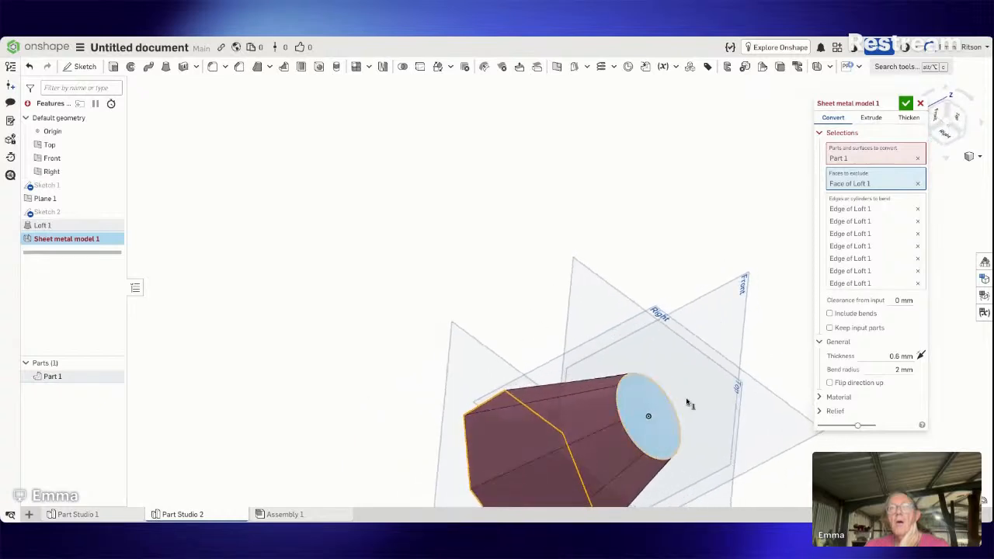
pyautogui.click(905, 103)
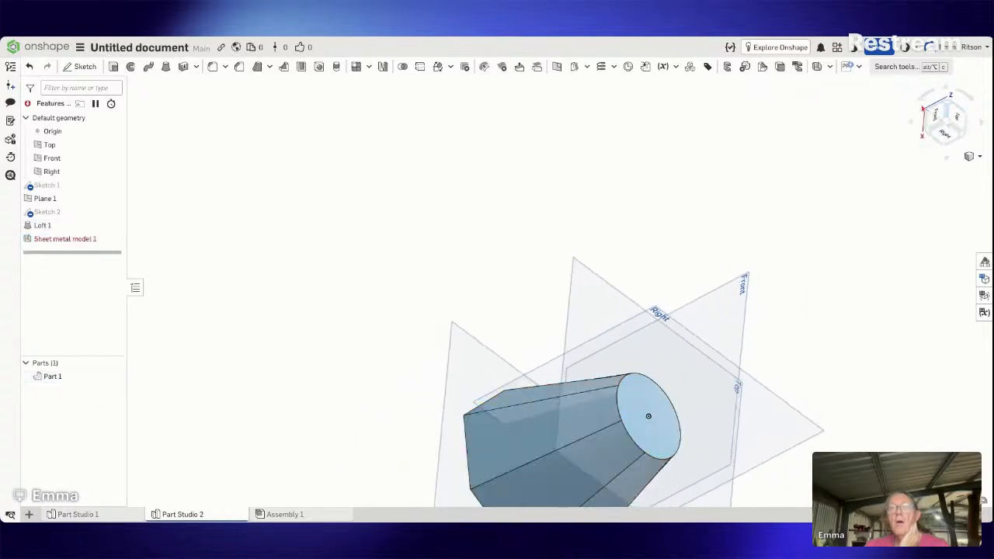
pyautogui.scroll(1, 847, 235)
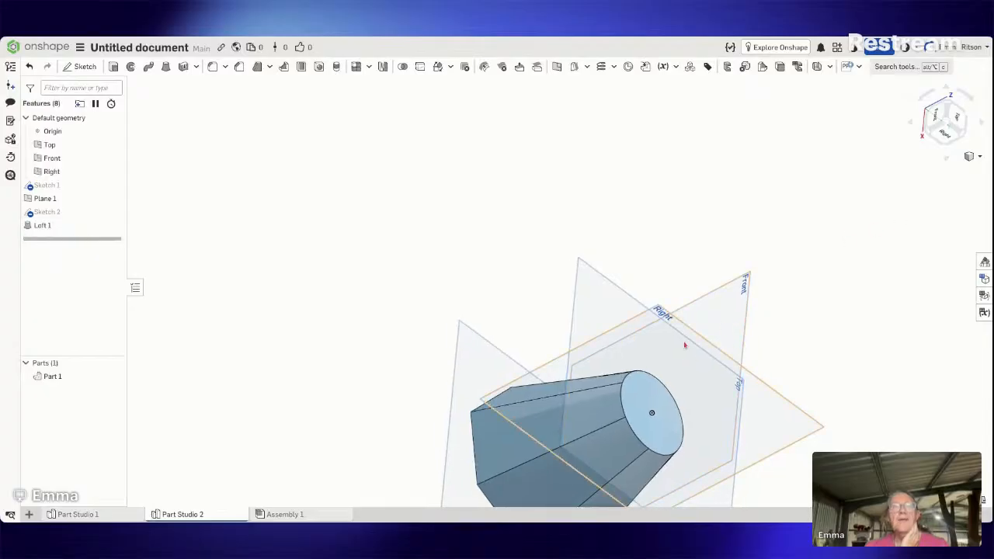
# Step: Edit the sketch on Plane 1 and delete the seven-sided polygon together with its construction circle
pyautogui.hotkey('shift', '5')
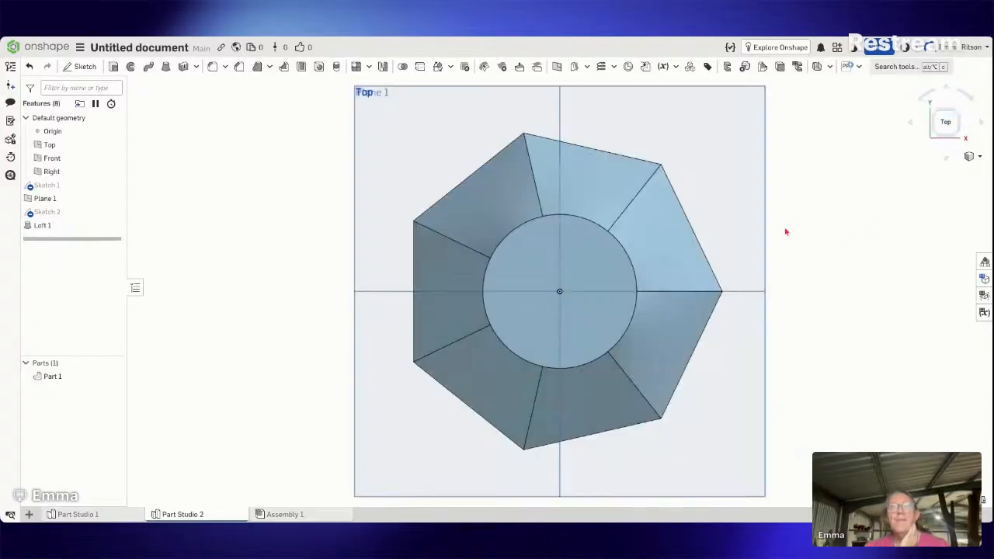
pyautogui.moveTo(786, 231); pyautogui.dragTo(795, 188, button='right')
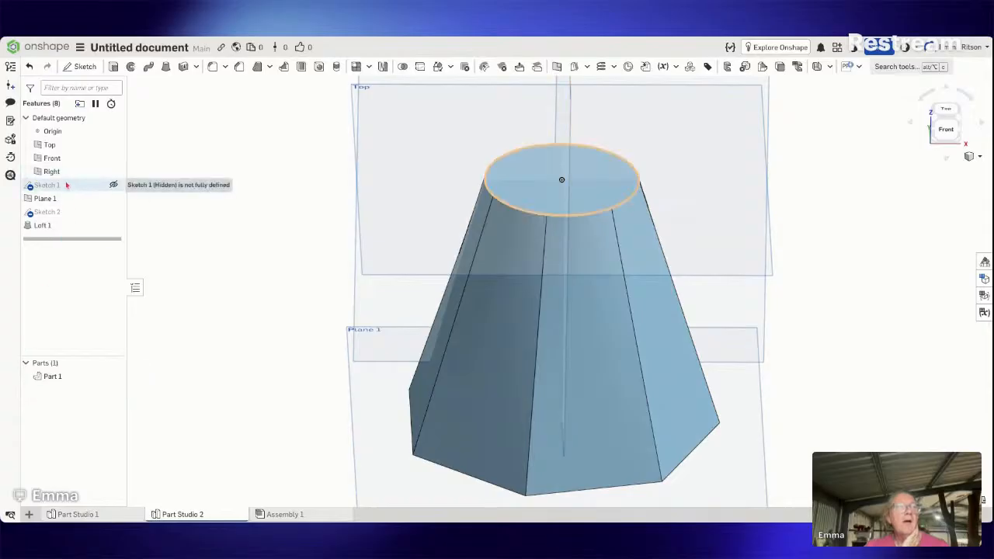
pyautogui.rightClick(66, 211)
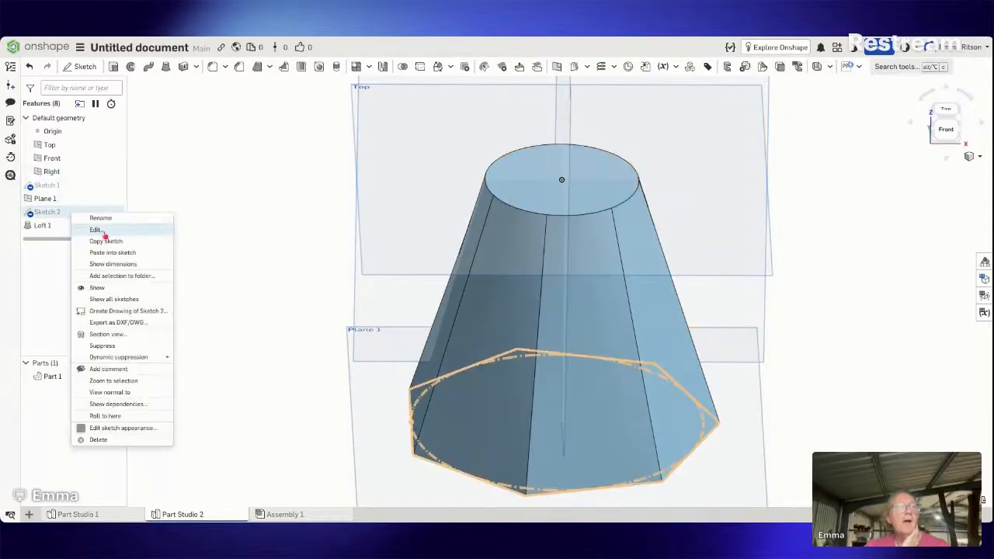
pyautogui.click(90, 225)
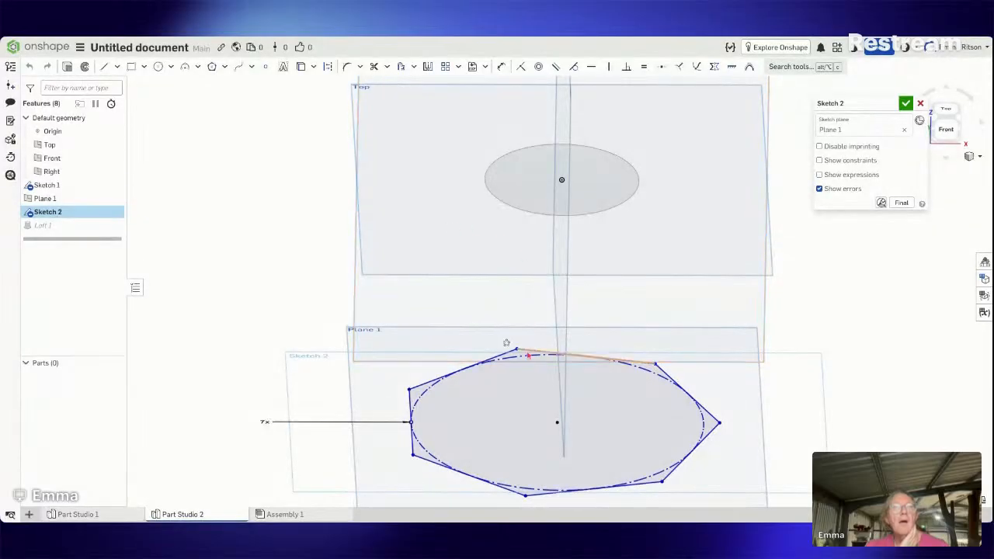
pyautogui.moveTo(725, 316)
pyautogui.mouseDown()
pyautogui.moveTo(643, 428)
pyautogui.moveTo(444, 395)
pyautogui.moveTo(406, 377)
pyautogui.moveTo(421, 379)
pyautogui.mouseUp()
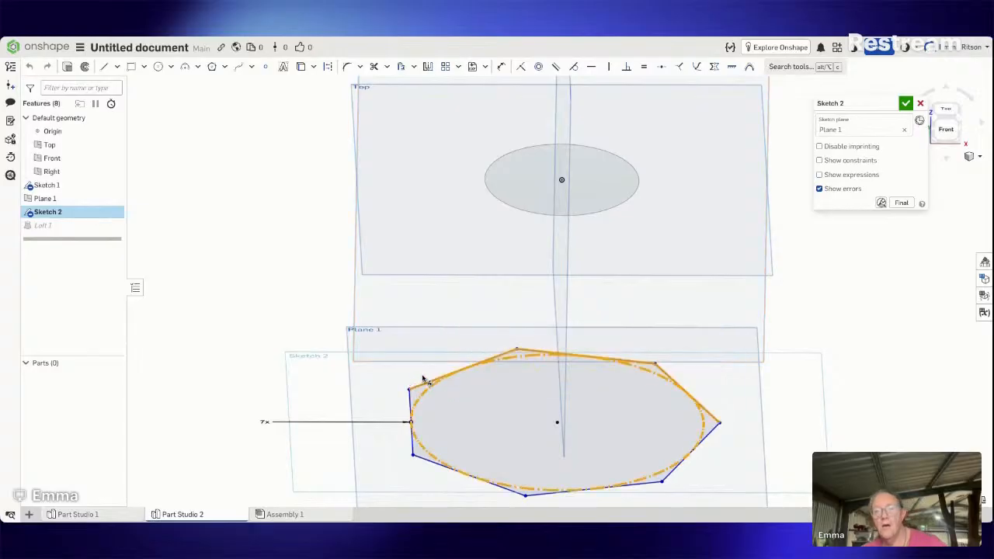
pyautogui.press('Delete')
pyautogui.moveTo(392, 346)
pyautogui.mouseDown()
pyautogui.moveTo(410, 408)
pyautogui.moveTo(665, 507)
pyautogui.moveTo(734, 492)
pyautogui.moveTo(649, 491)
pyautogui.moveTo(458, 452)
pyautogui.moveTo(406, 417)
pyautogui.moveTo(422, 415)
pyautogui.mouseUp()
pyautogui.press('Delete')
pyautogui.press('Delete')
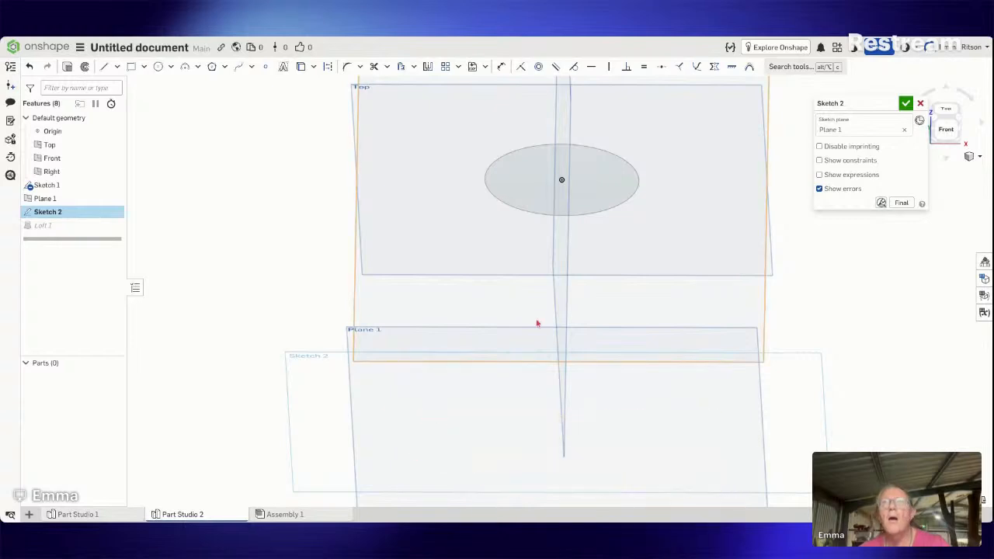
# Step: Viewing the sketch plane straight on, draw a center point rectangle about 82 mm wide and 81 mm high, centred on the origin
pyautogui.scroll(-1, 801, 125)
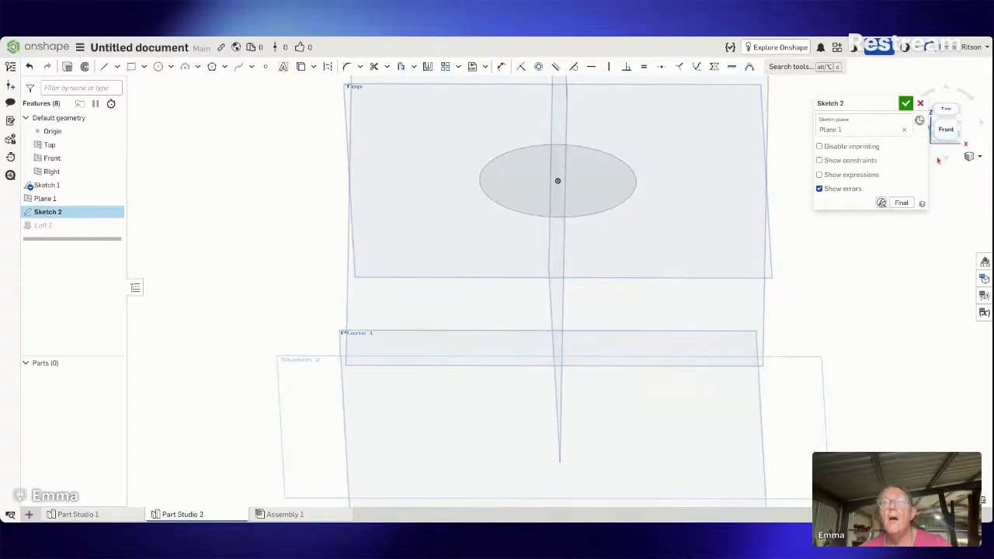
pyautogui.press('n')
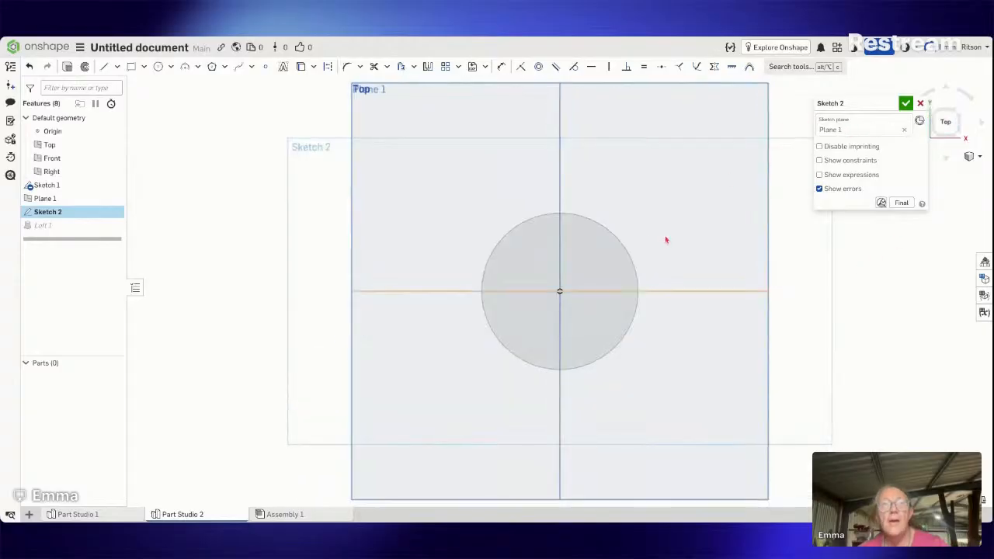
pyautogui.click(144, 66)
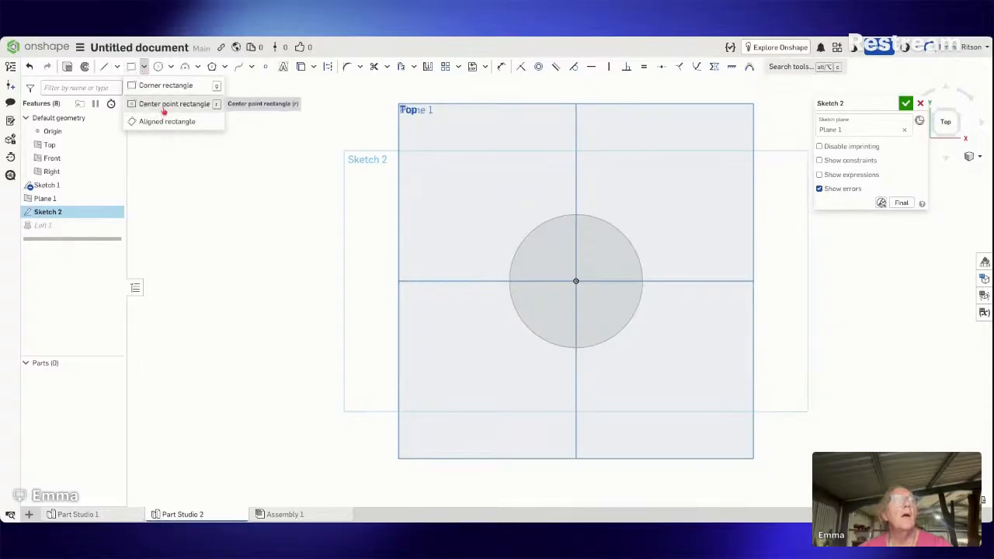
pyautogui.click(165, 105)
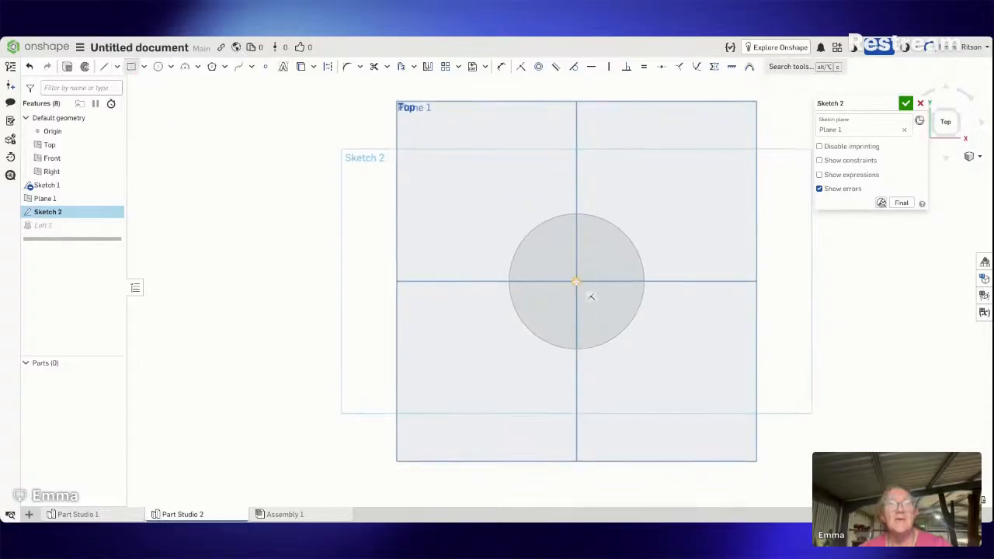
pyautogui.click(576, 281)
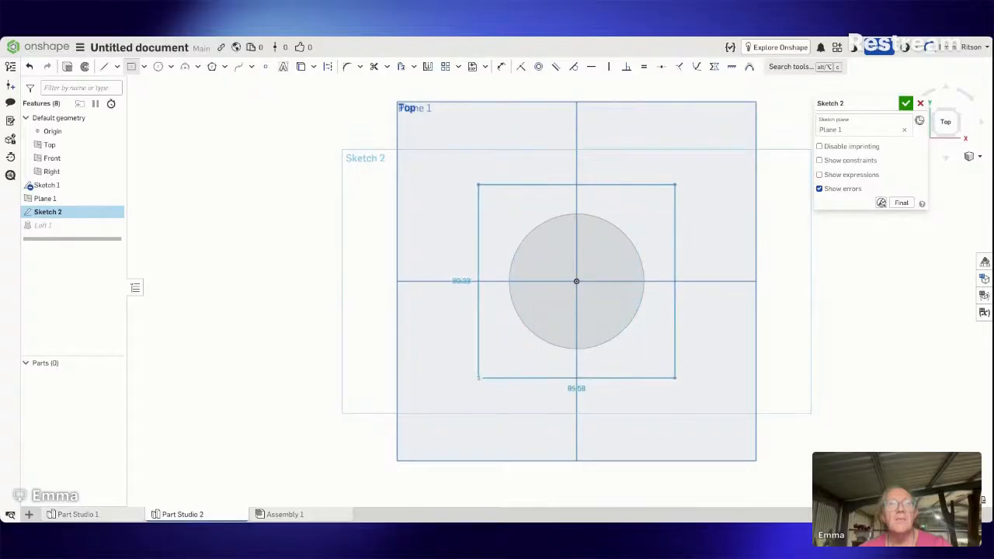
pyautogui.click(478, 378)
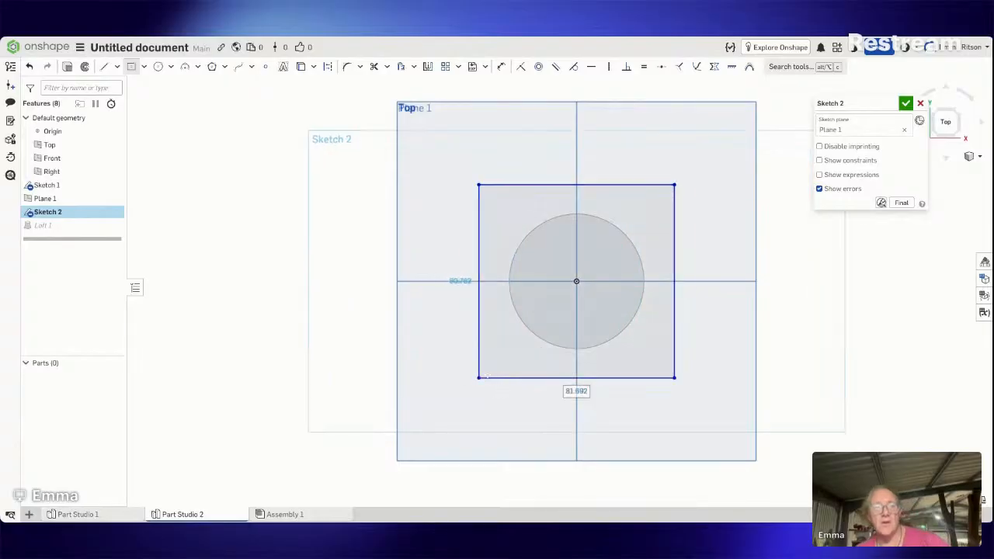
# Step: Finish the rectangle sketch on Plane 1 and delete the existing loft feature from the model
pyautogui.moveTo(424, 341); pyautogui.dragTo(428, 300, button='right')
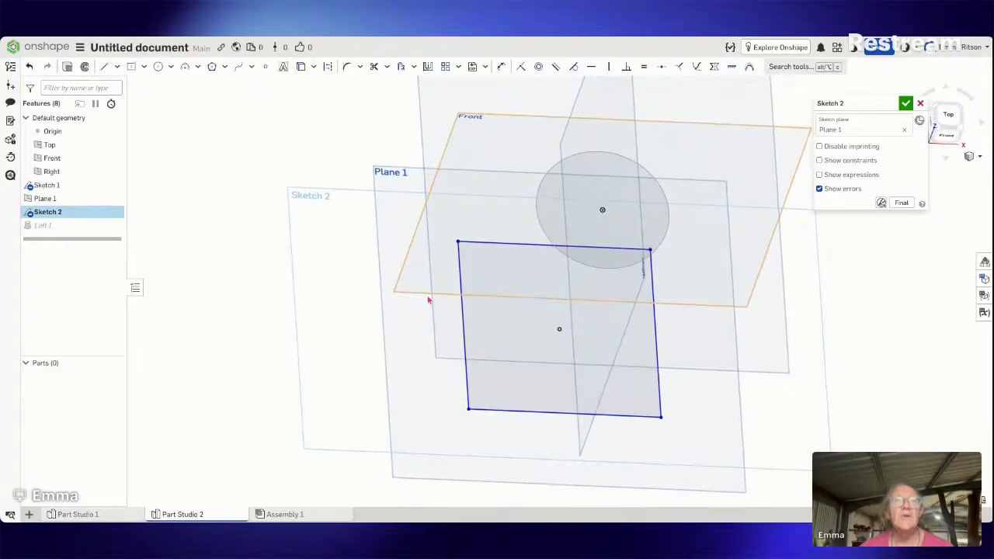
pyautogui.scroll(-1, 296, 96)
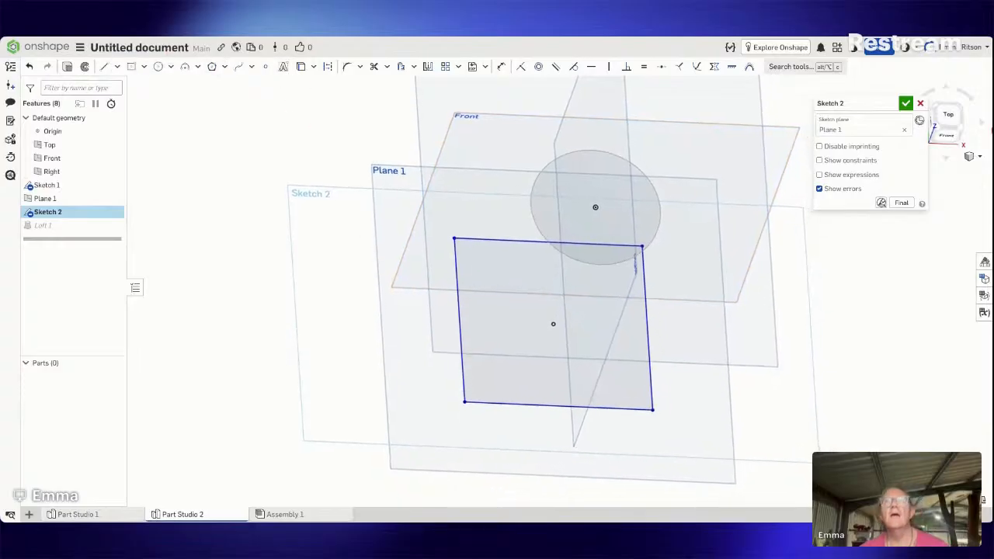
pyautogui.click(905, 104)
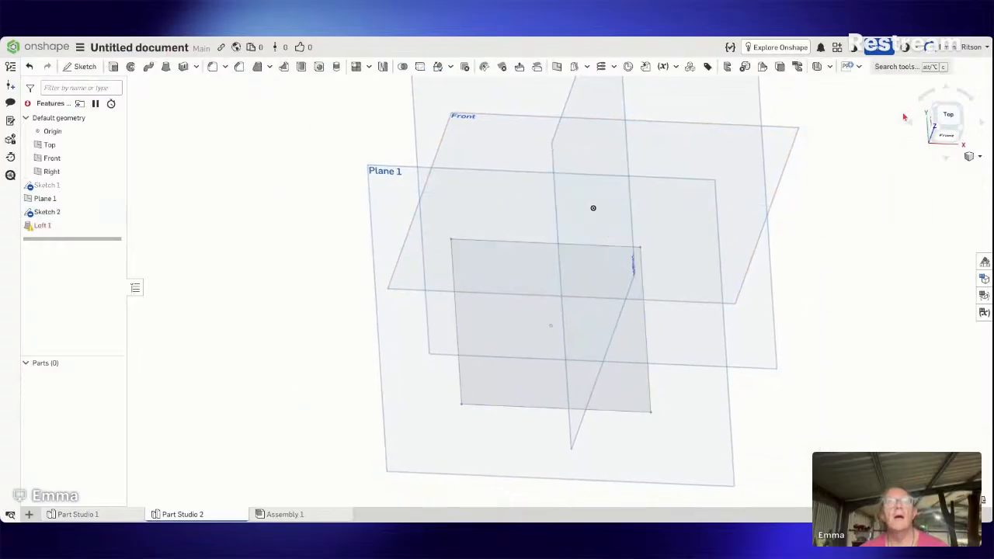
pyautogui.rightClick(116, 229)
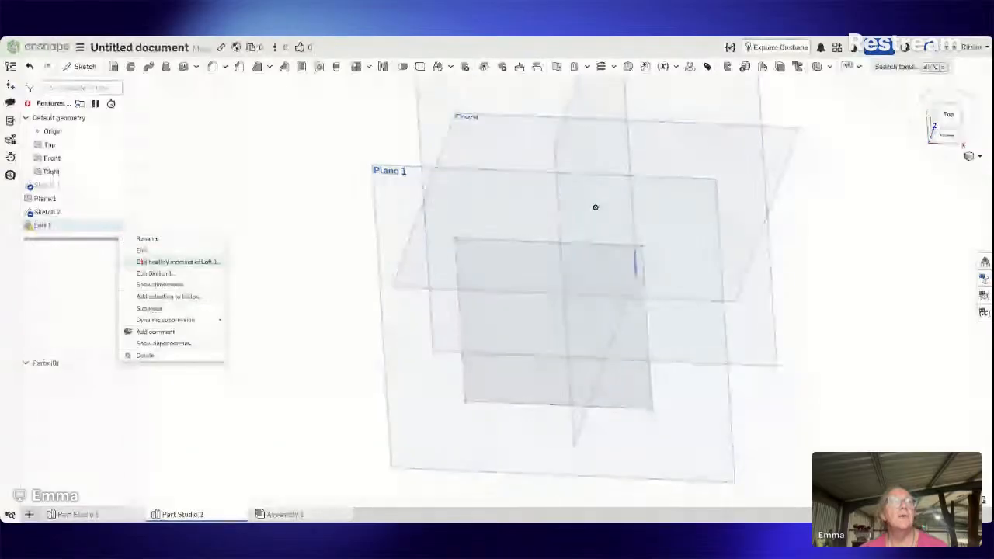
pyautogui.click(145, 354)
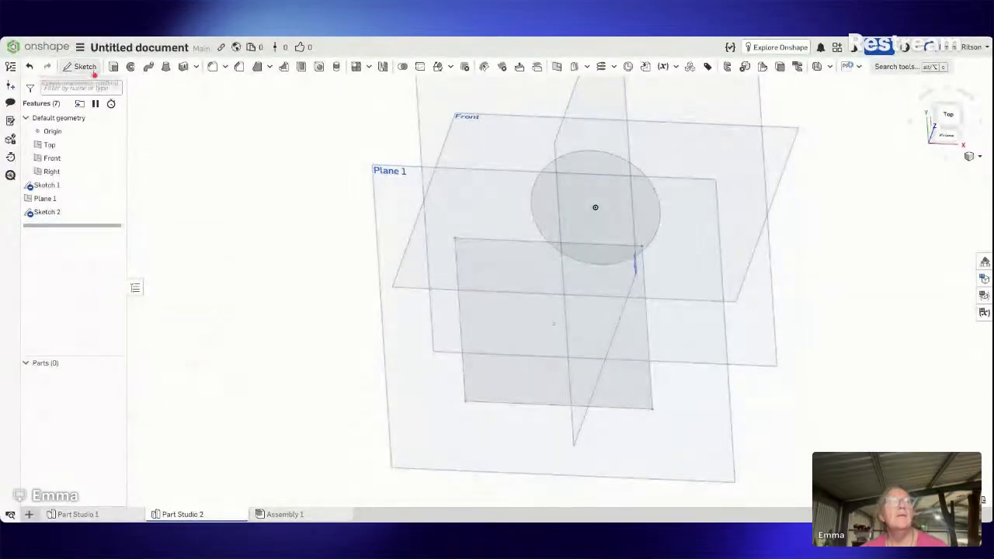
# Step: Loft a new solid between the rectangle on Plane 1 and the circle
pyautogui.click(165, 69)
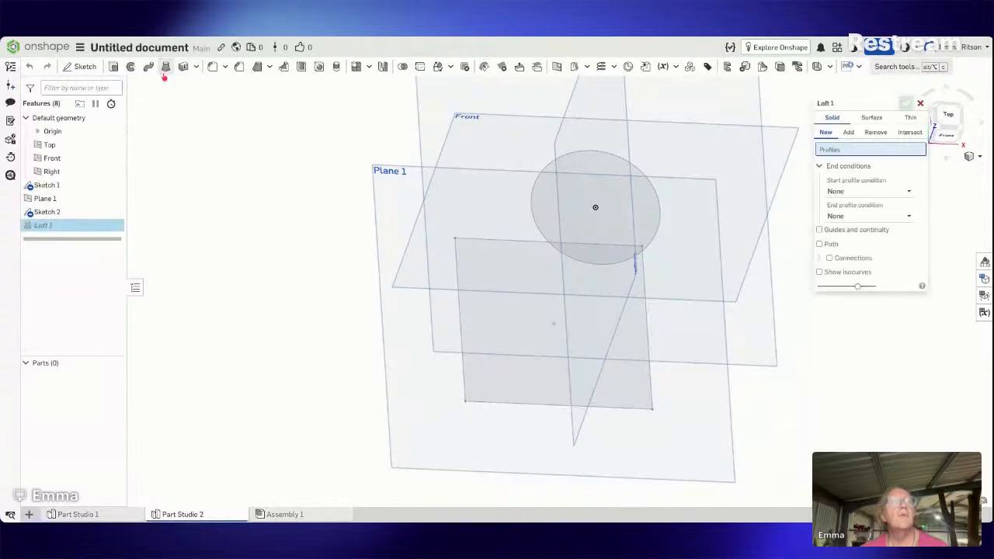
pyautogui.click(523, 337)
pyautogui.click(576, 214)
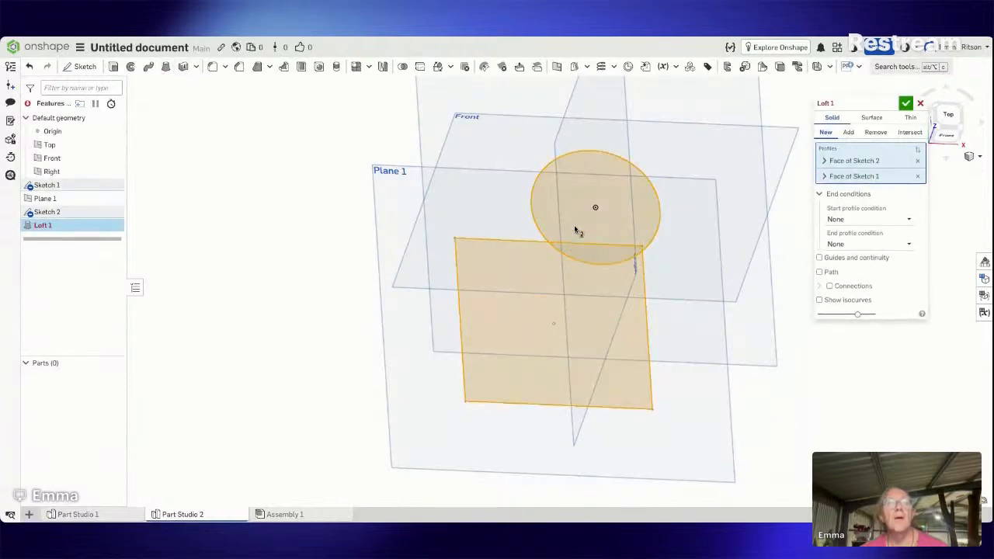
pyautogui.click(906, 103)
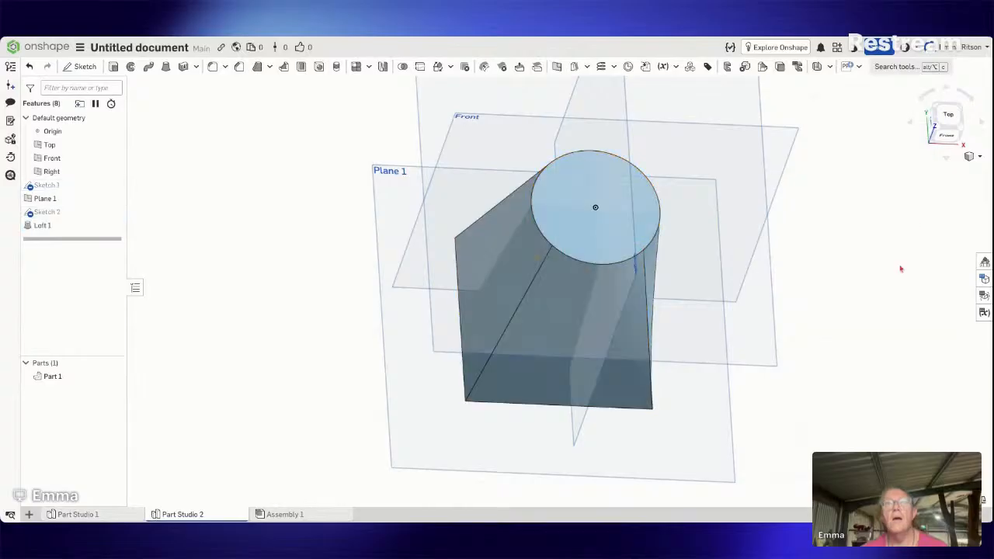
pyautogui.moveTo(898, 267); pyautogui.dragTo(802, 265, button='right')
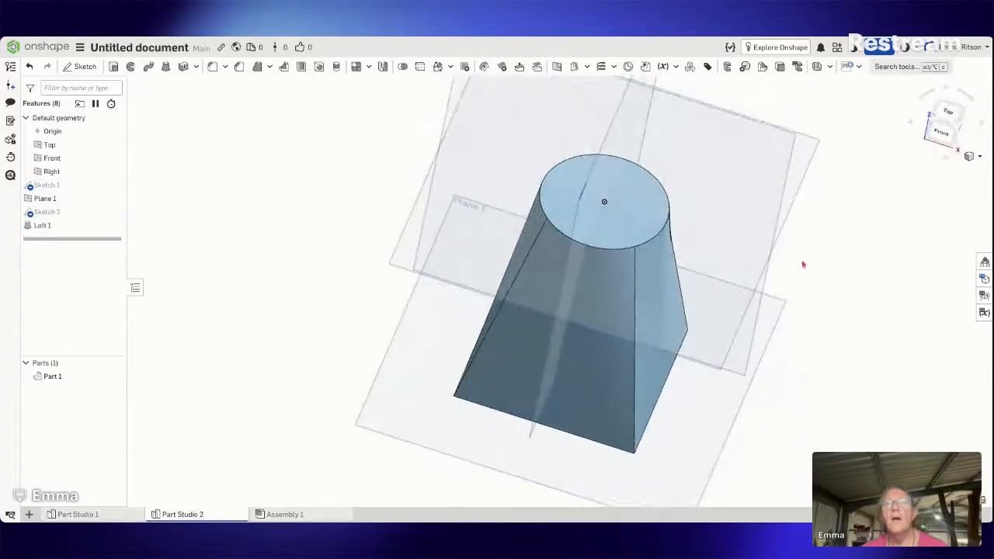
# Step: Set up a sheet metal conversion of the lofted part, excluding its circular and rectangular end faces
pyautogui.click(816, 66)
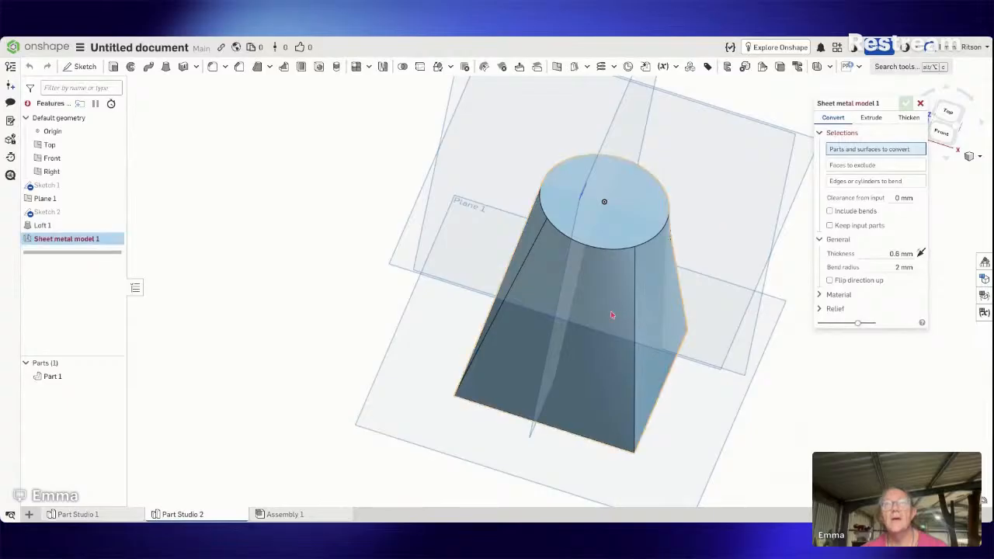
pyautogui.click(613, 315)
pyautogui.click(611, 206)
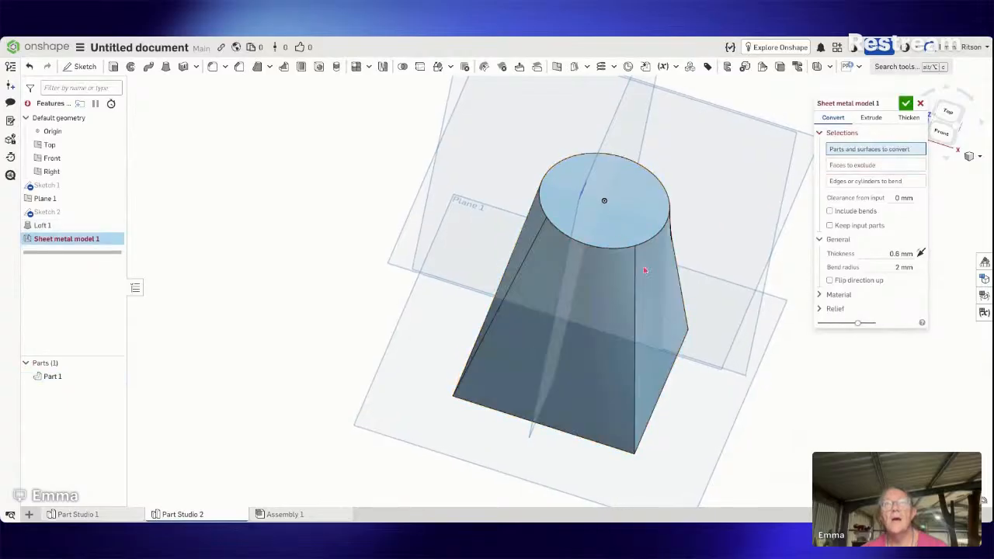
pyautogui.moveTo(675, 287)
pyautogui.mouseDown(button='right')
pyautogui.moveTo(677, 253)
pyautogui.moveTo(676, 271)
pyautogui.mouseUp(button='right')
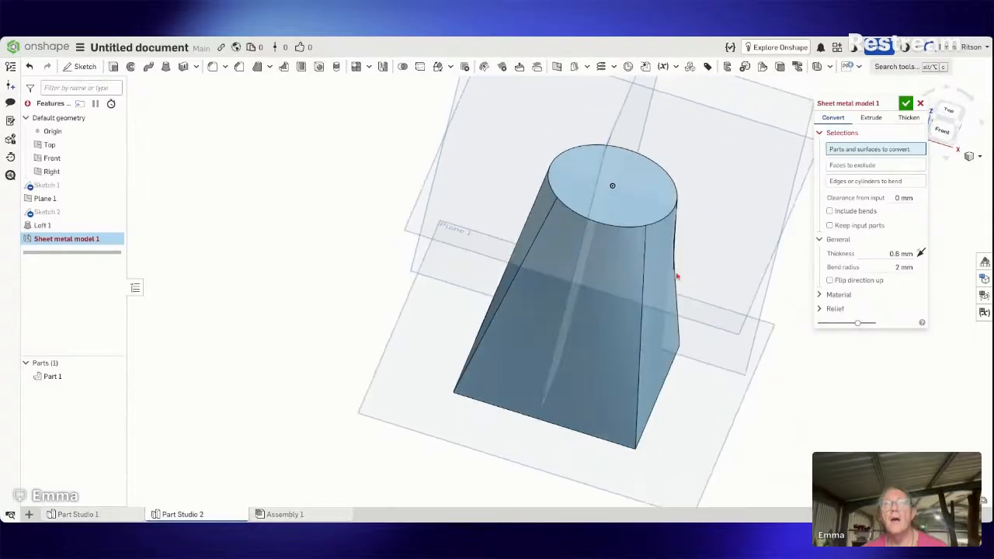
pyautogui.click(677, 279)
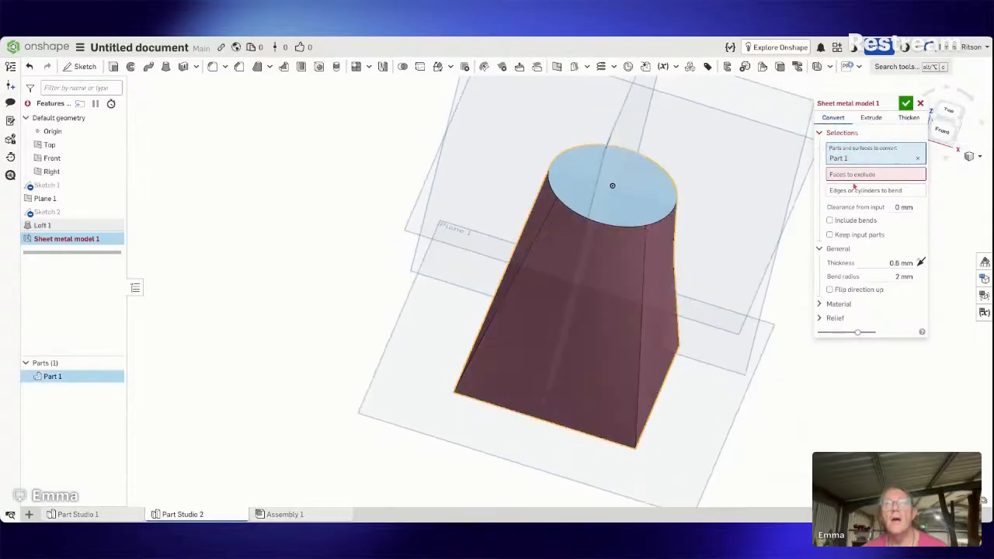
pyautogui.click(854, 177)
pyautogui.click(652, 196)
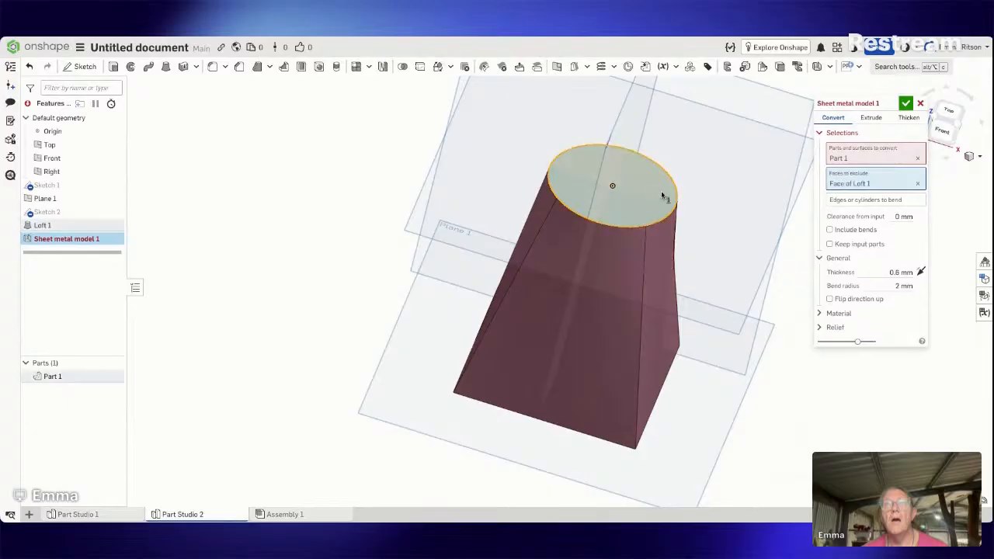
pyautogui.moveTo(664, 198); pyautogui.dragTo(686, 132, button='right')
pyautogui.click(596, 385)
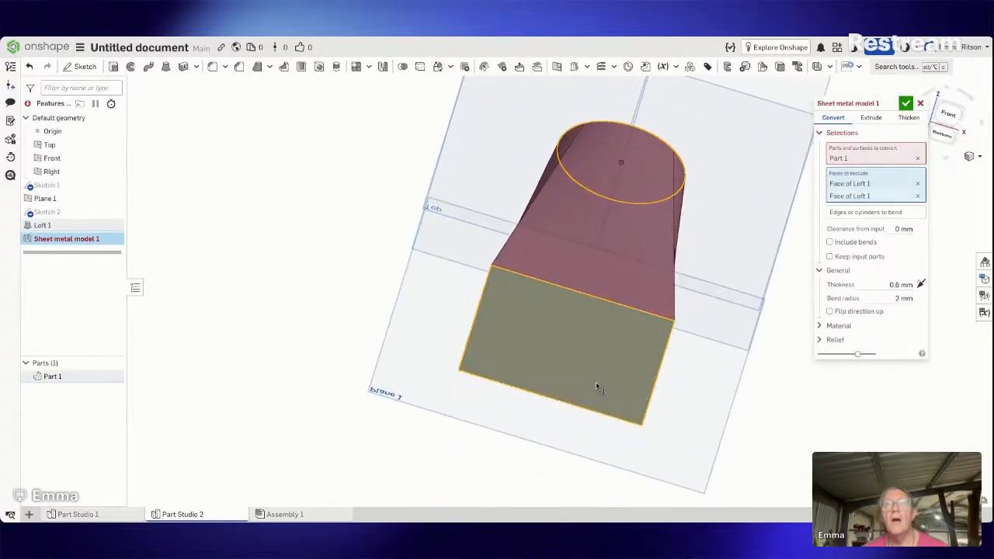
pyautogui.moveTo(596, 381); pyautogui.dragTo(541, 415, button='right')
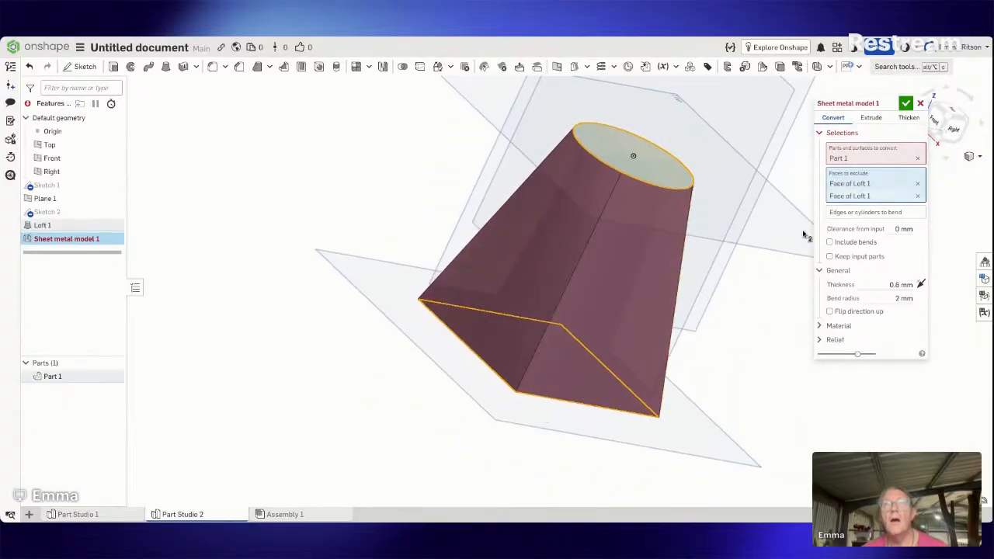
# Step: Add the four slanted corner edges of the loft as bends in the sheet metal conversion
pyautogui.click(891, 214)
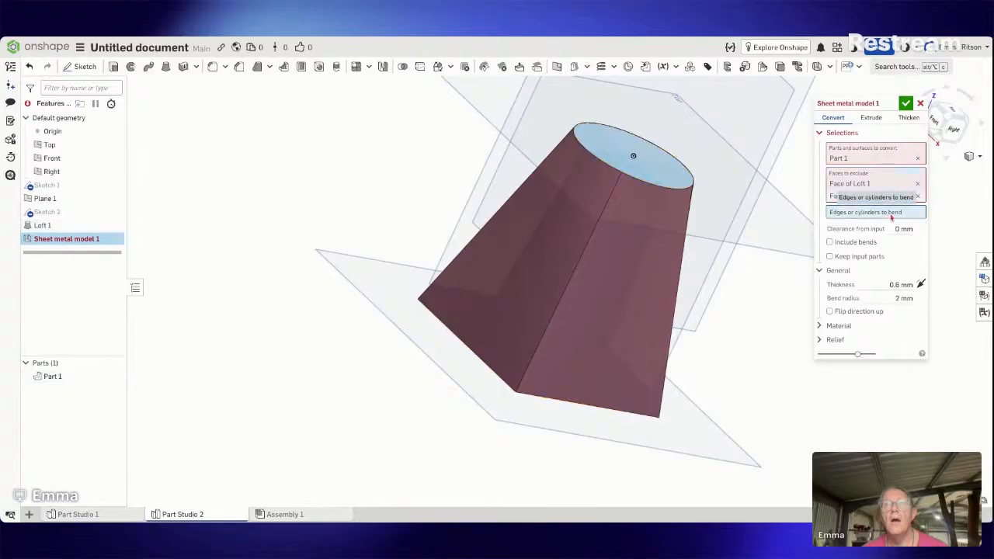
pyautogui.click(673, 327)
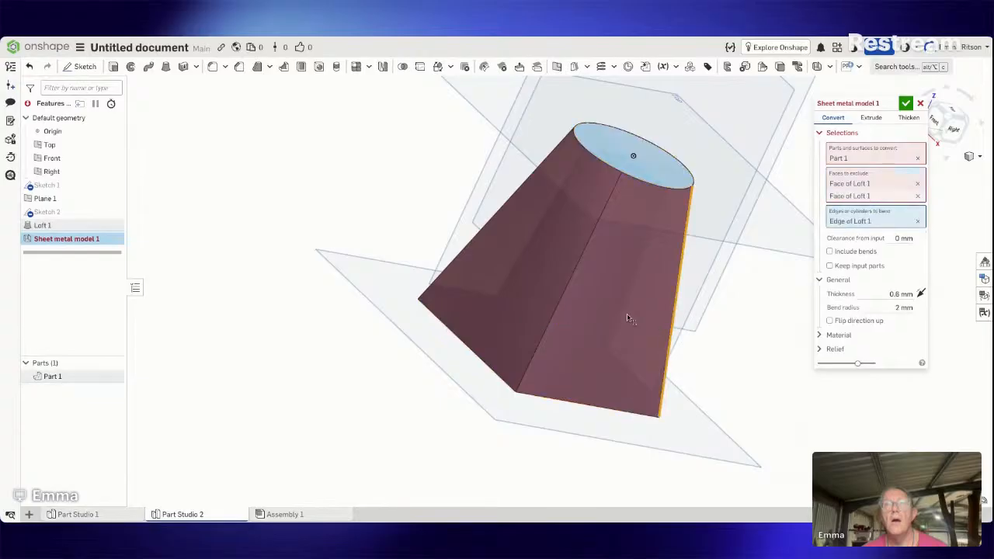
pyautogui.click(565, 300)
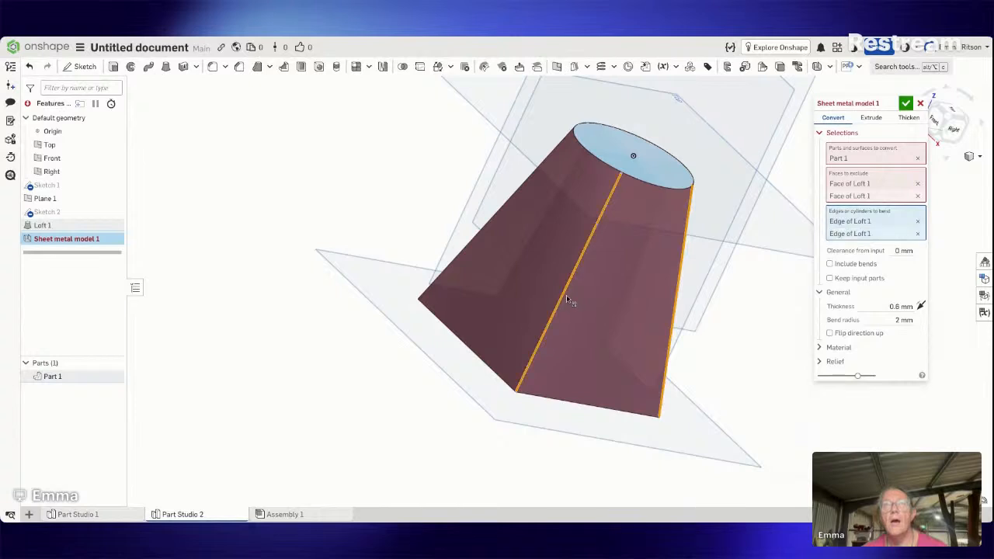
pyautogui.click(487, 236)
pyautogui.moveTo(502, 242); pyautogui.dragTo(577, 137, button='right')
pyautogui.click(604, 130)
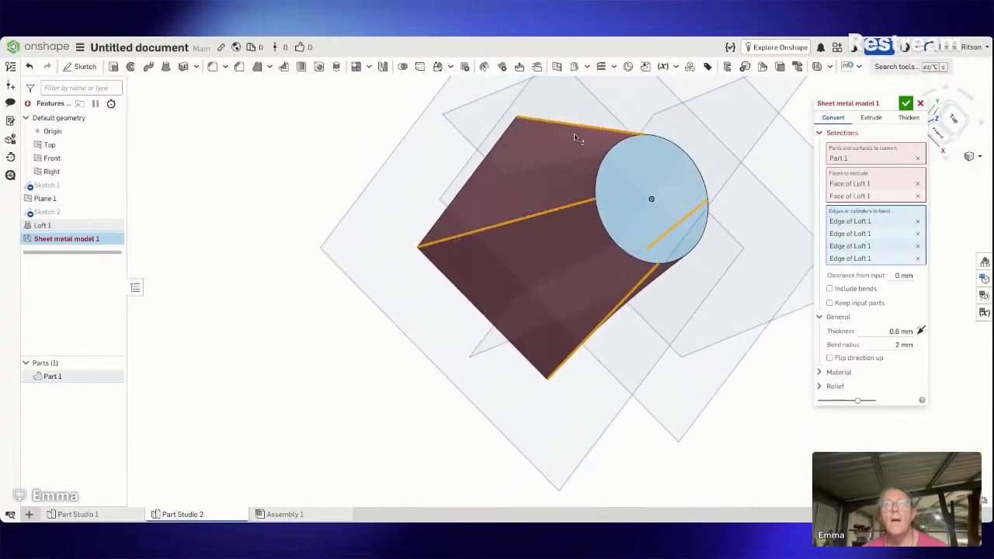
# Step: Review the conversion's relief and material settings, then accept the sheet metal model with the Extrude method
pyautogui.moveTo(870, 101)
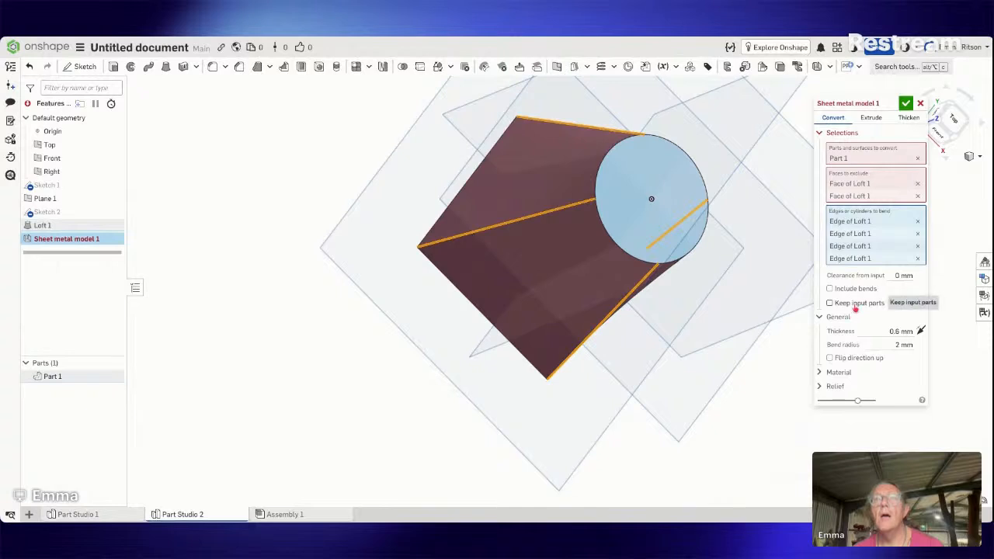
pyautogui.click(821, 388)
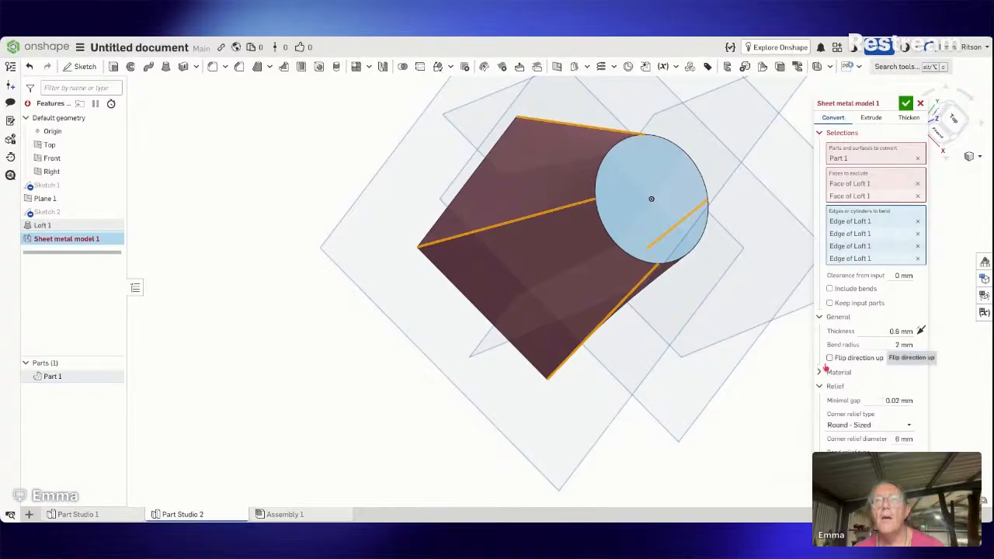
pyautogui.click(823, 372)
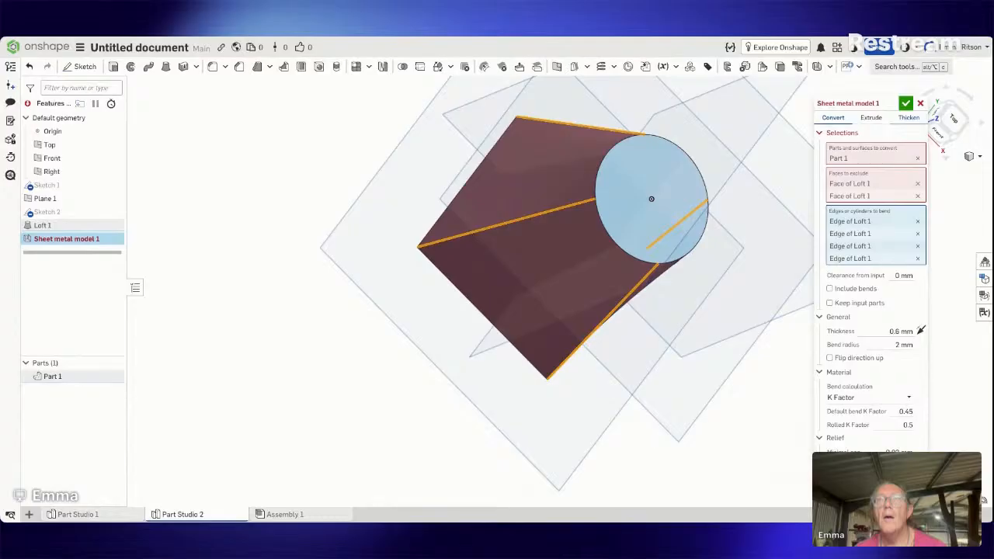
pyautogui.click(900, 118)
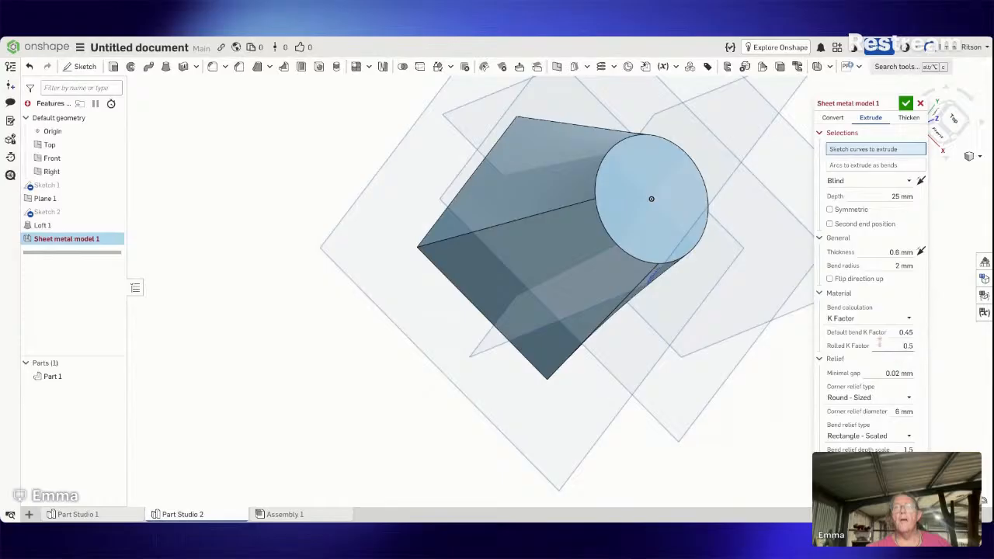
pyautogui.click(841, 134)
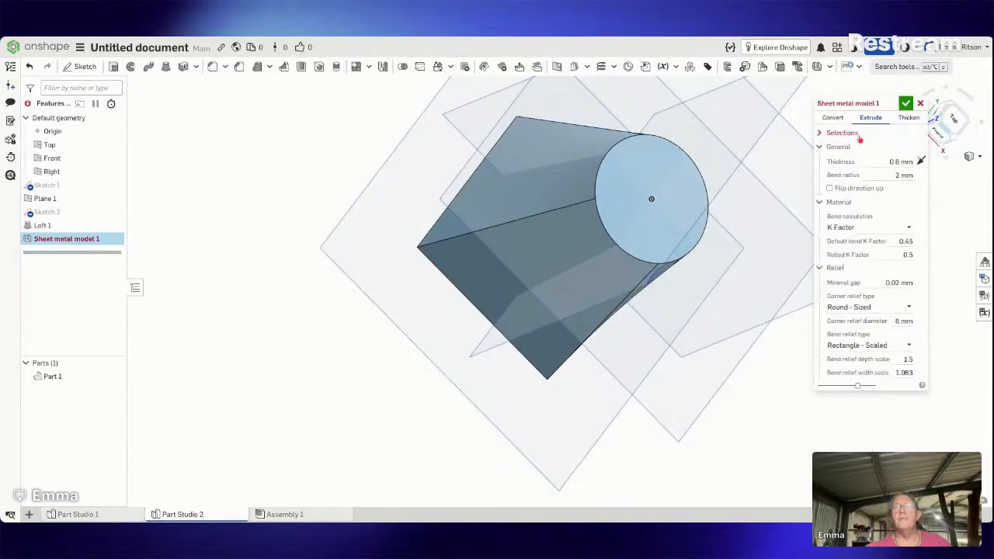
pyautogui.click(906, 103)
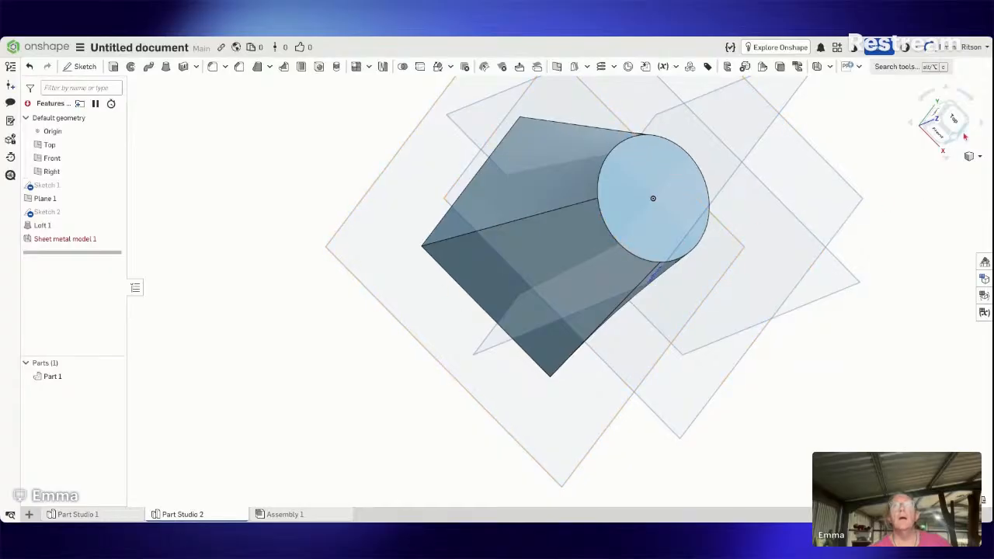
# Step: Delete both the solid loft and the sheet metal model, keeping the two profile sketches
pyautogui.click(72, 226)
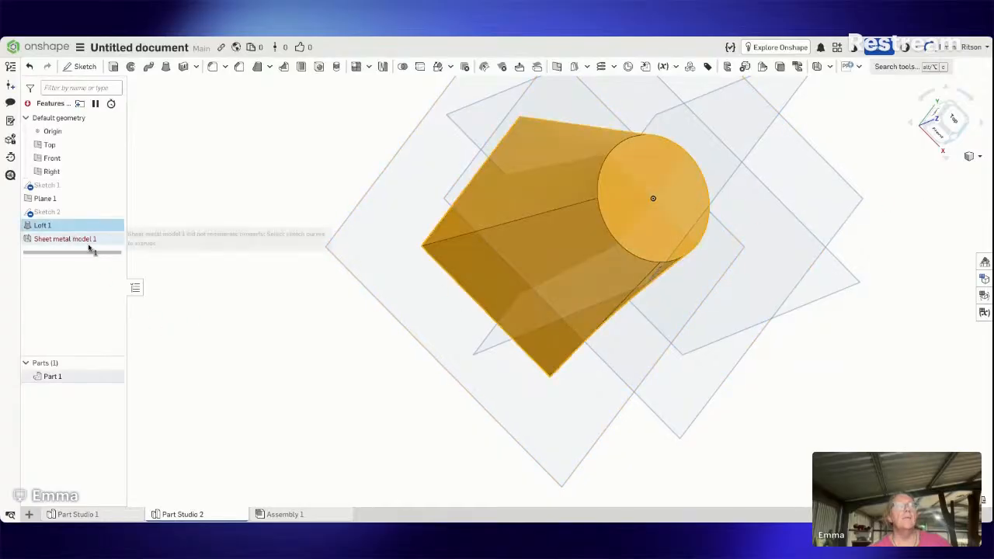
pyautogui.click(82, 231)
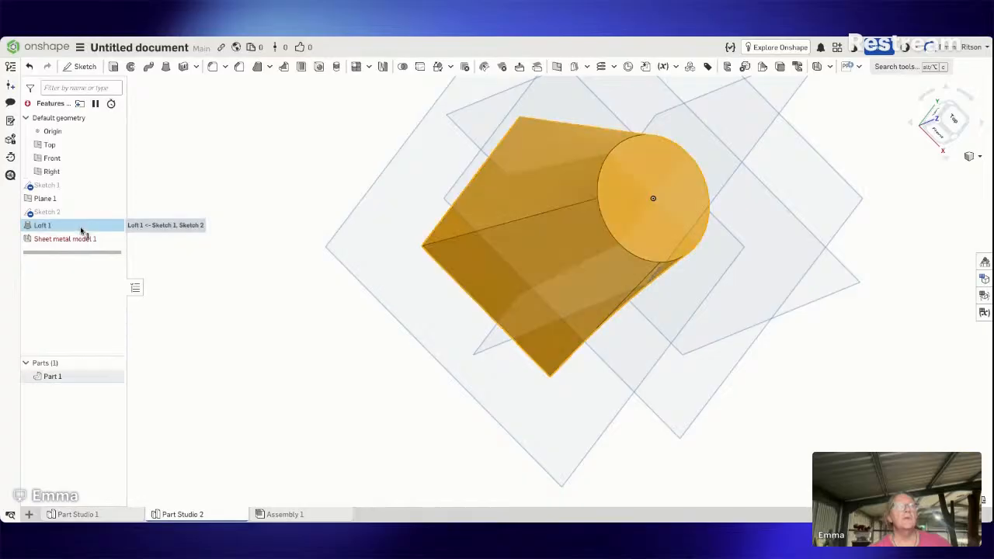
pyautogui.rightClick(82, 230)
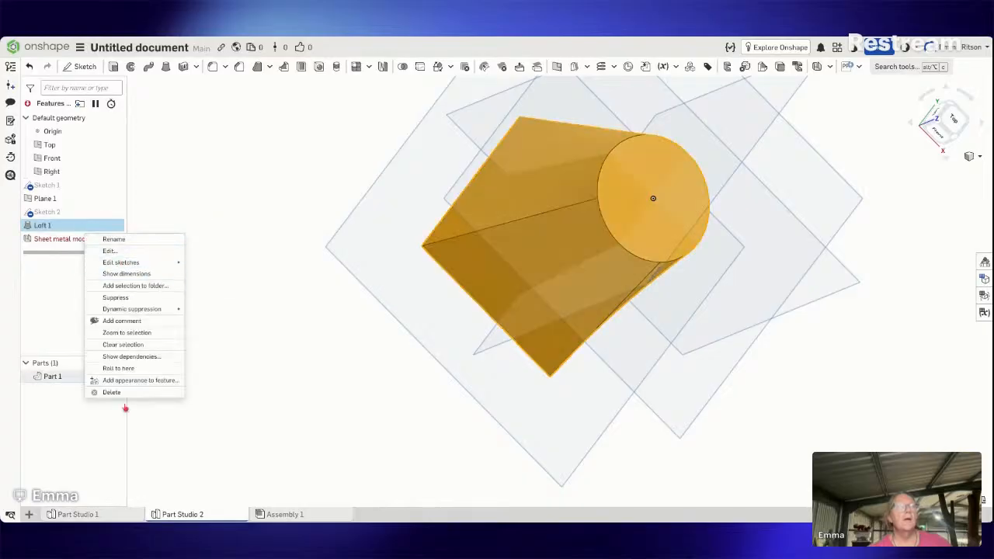
pyautogui.click(116, 394)
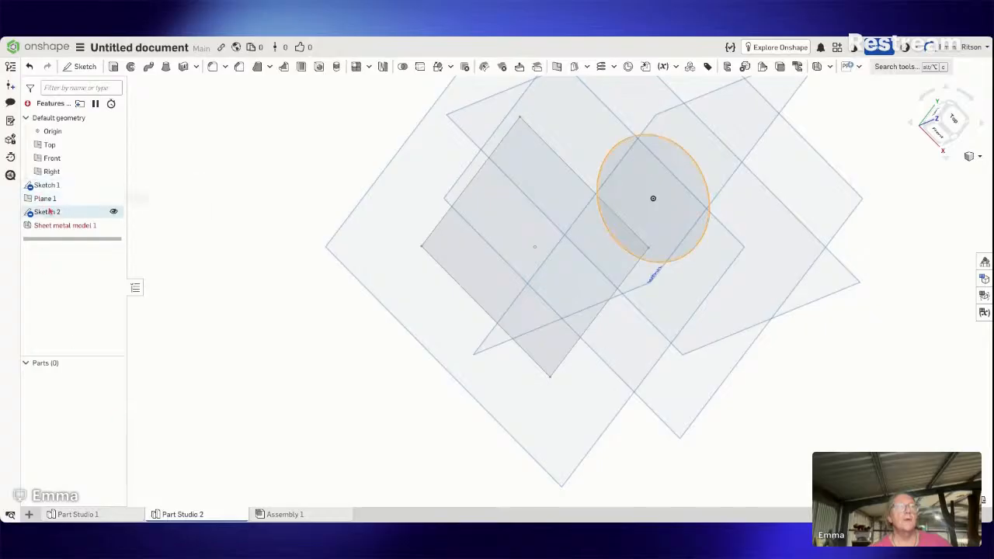
pyautogui.rightClick(68, 230)
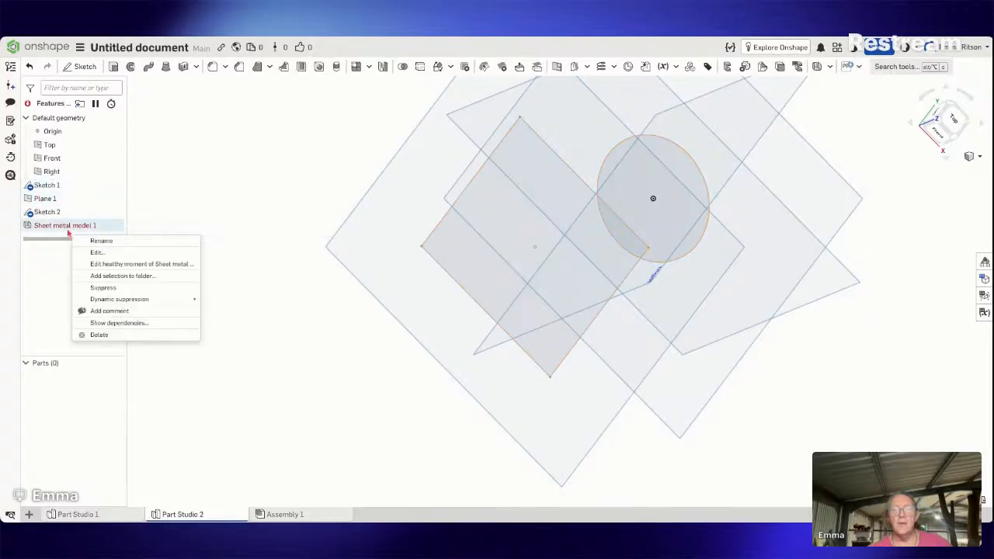
pyautogui.click(127, 334)
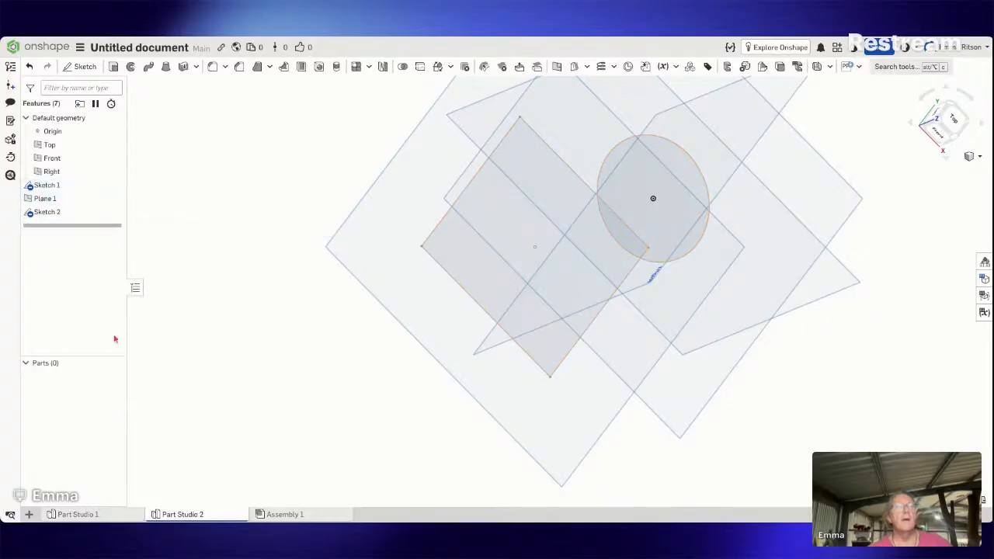
# Step: Create a sheet metal loft with the Sketch 1 circle as profile 1 and the Sketch 2 rectangle as profile 2
pyautogui.moveTo(359, 317); pyautogui.dragTo(377, 334, button='right')
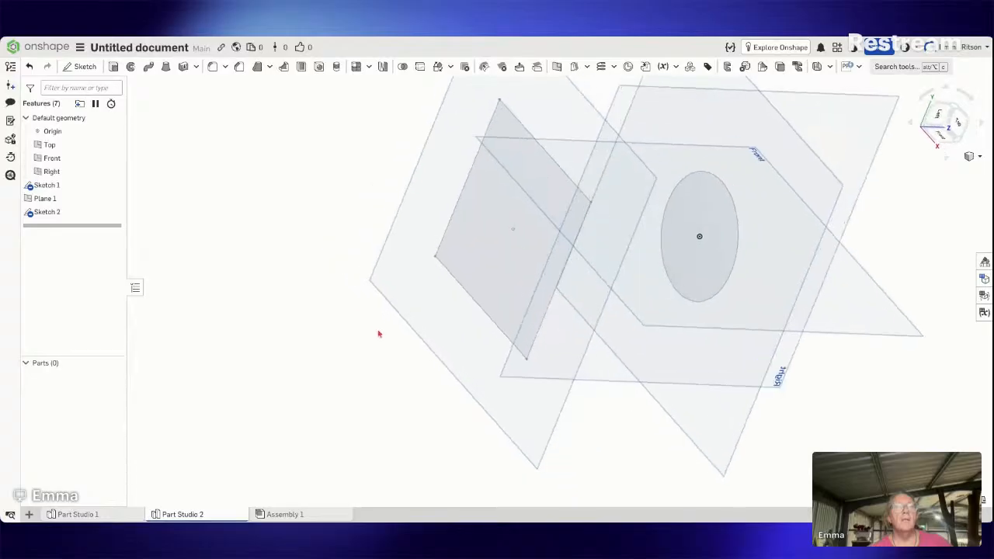
pyautogui.click(827, 69)
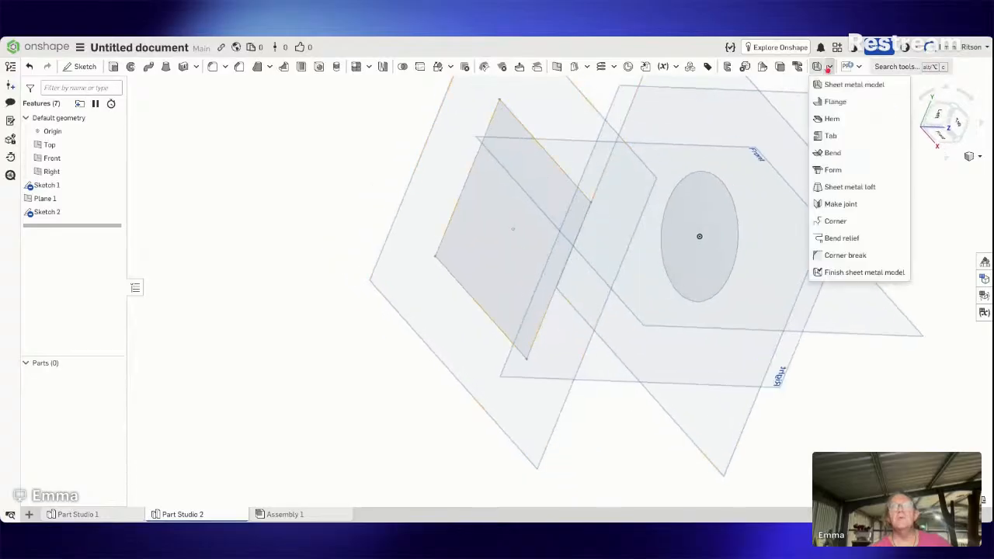
pyautogui.click(864, 192)
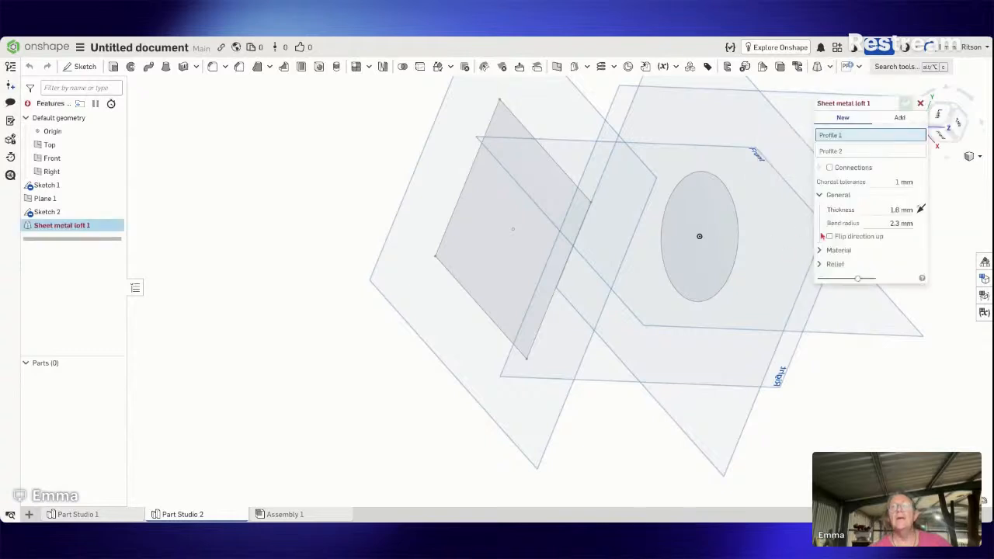
pyautogui.click(712, 240)
pyautogui.click(490, 271)
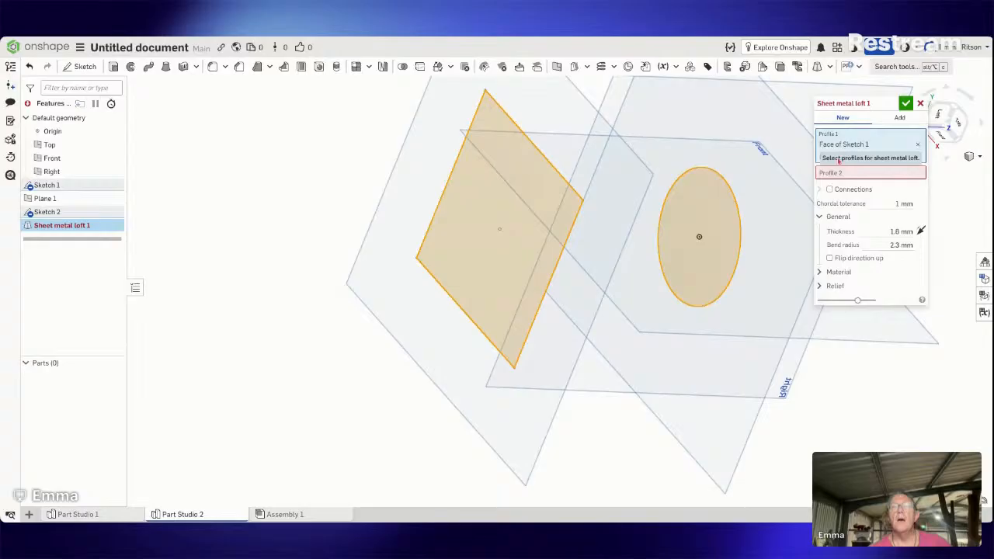
pyautogui.click(918, 158)
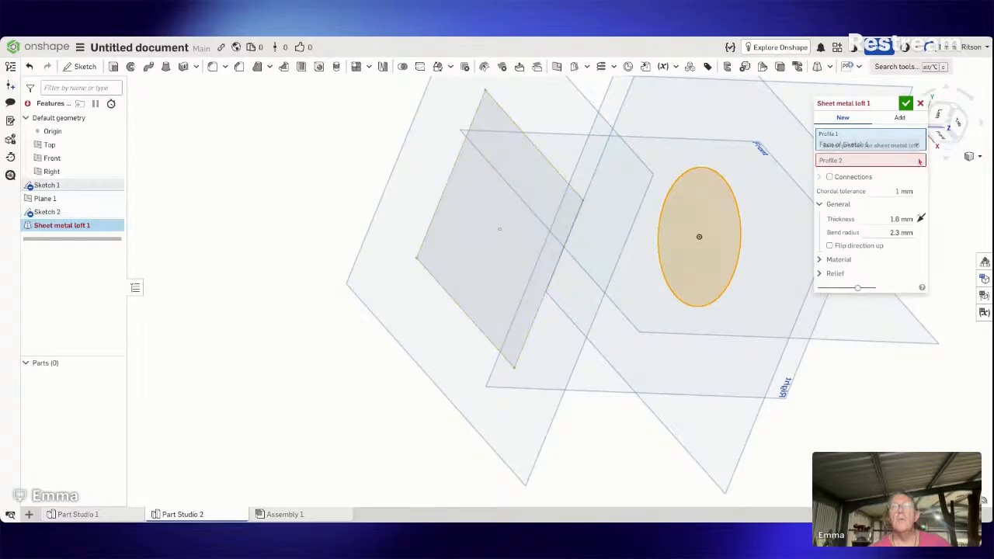
pyautogui.click(903, 161)
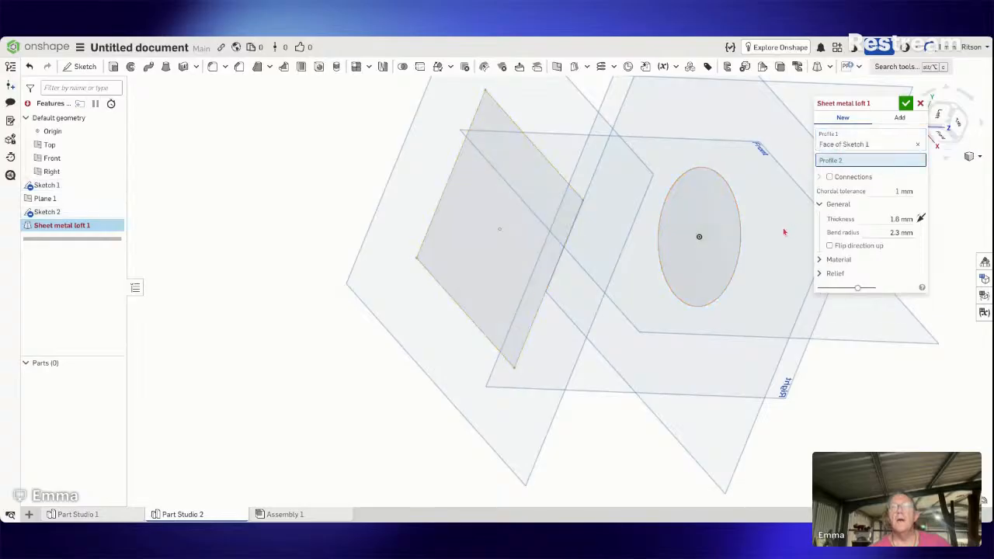
pyautogui.click(722, 242)
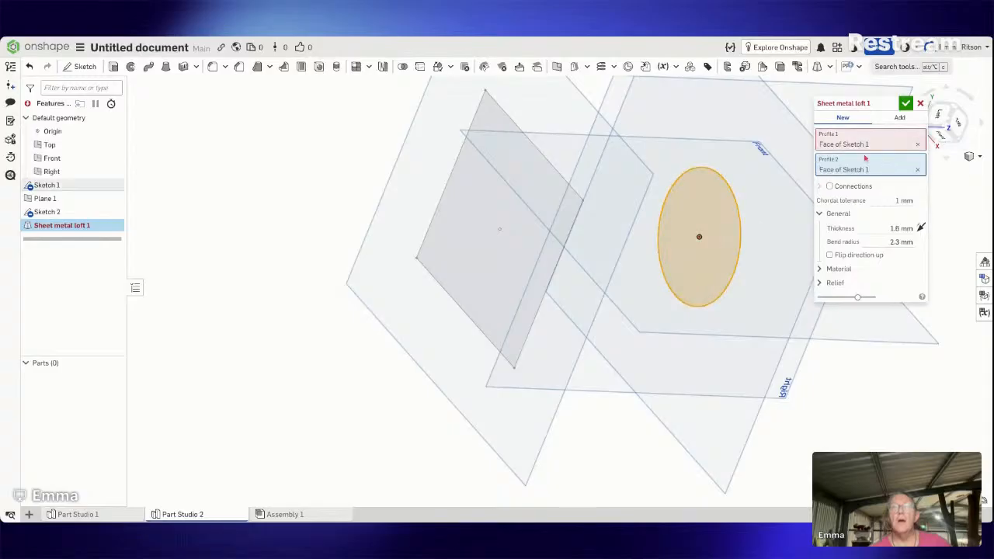
pyautogui.click(918, 170)
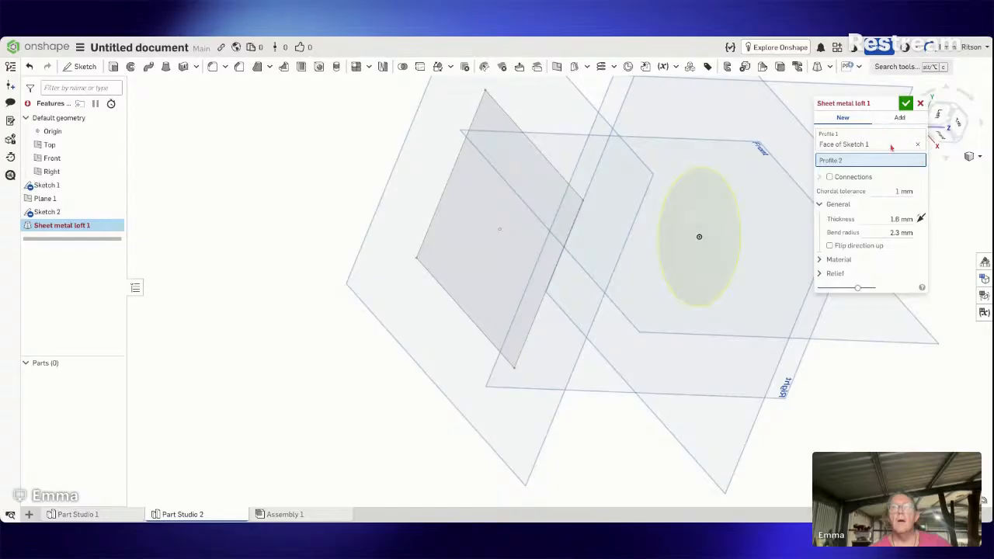
pyautogui.click(917, 144)
pyautogui.click(510, 214)
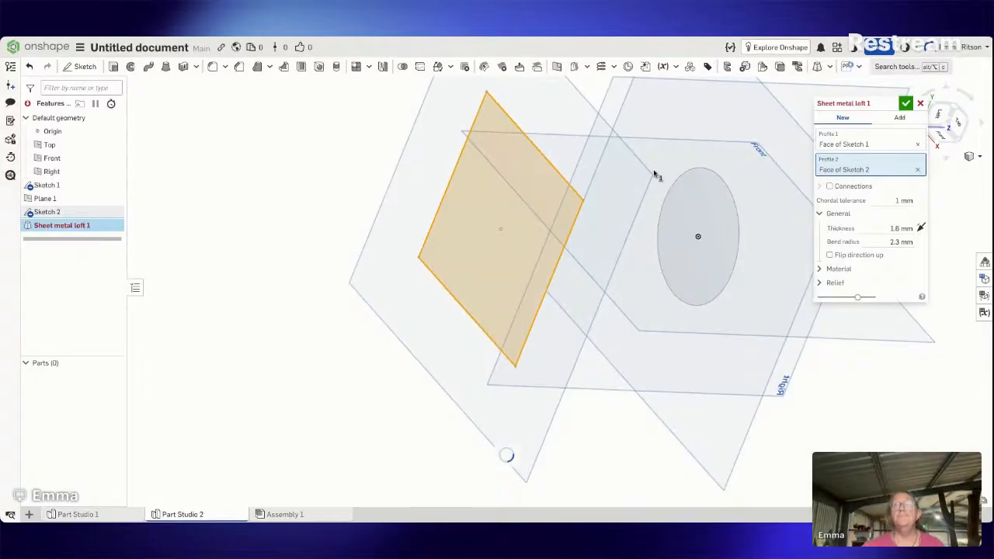
# Step: Enable Connections on the sheet metal loft without picking any matches, and accept the feature
pyautogui.moveTo(721, 138); pyautogui.dragTo(709, 93, button='right')
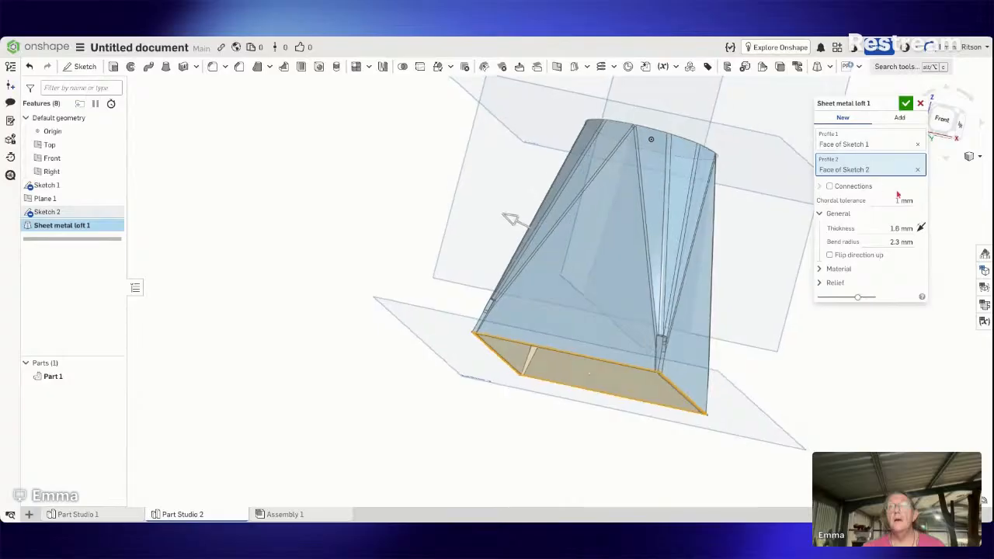
pyautogui.click(829, 186)
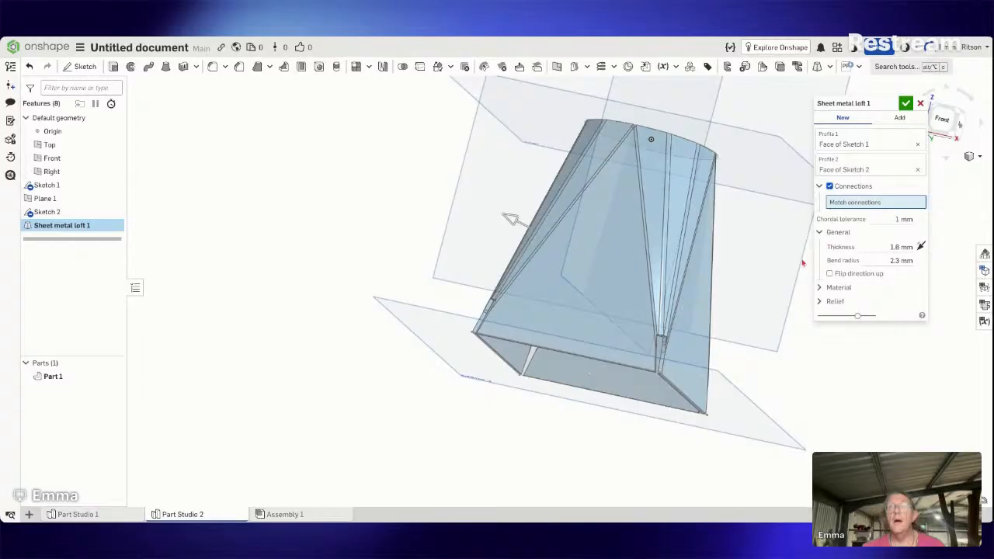
pyautogui.moveTo(802, 264); pyautogui.dragTo(717, 258, button='right')
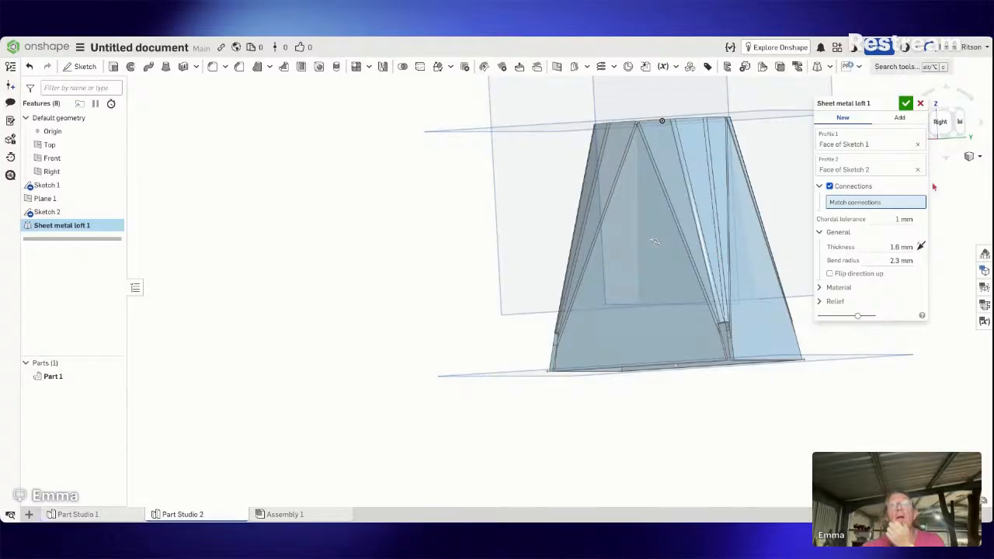
pyautogui.click(905, 103)
# Step: Examine the lofted transition together with its bend table and flat pattern
pyautogui.moveTo(797, 211); pyautogui.dragTo(816, 266, button='right')
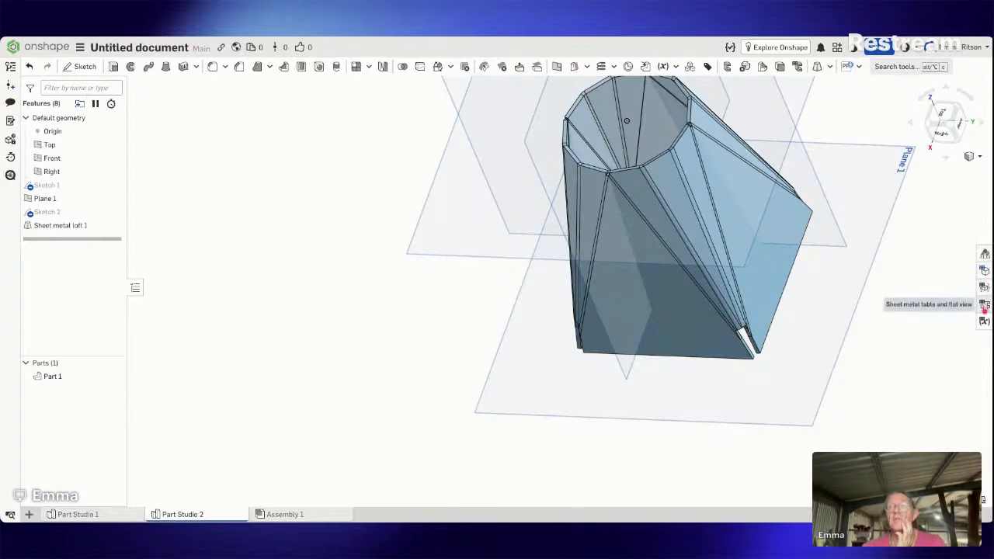
pyautogui.click(983, 306)
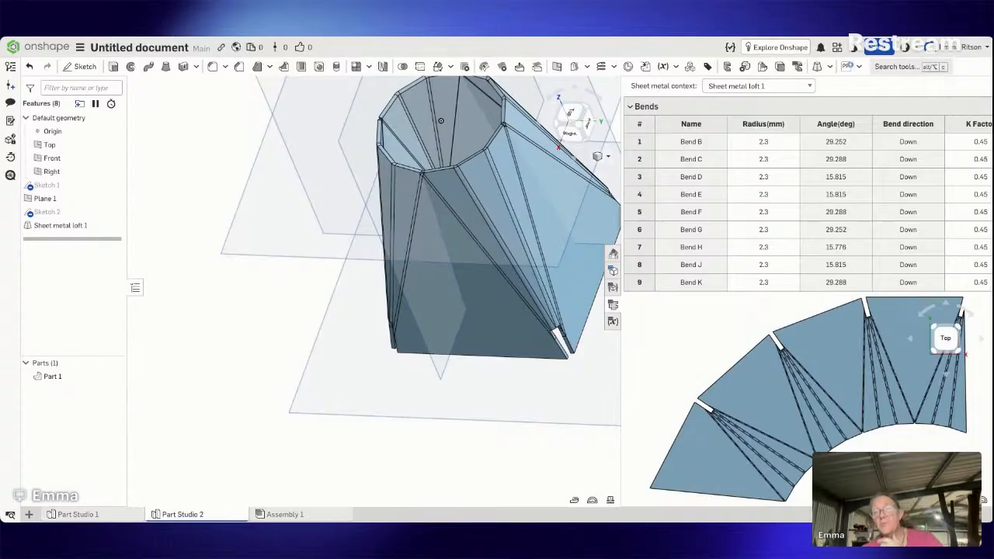
pyautogui.scroll(-1, 925, 449)
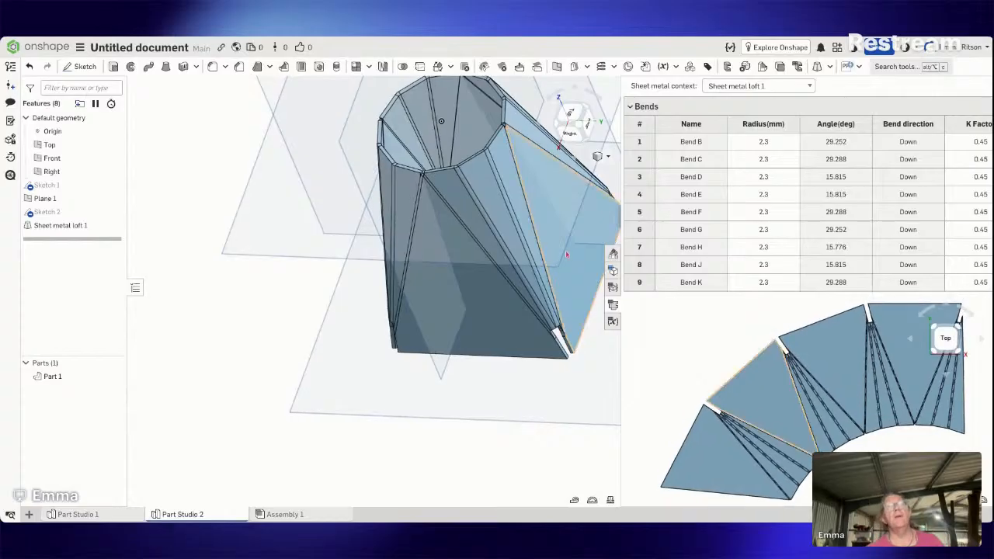
# Step: Edit Sketch 1 in a top view and delete its circle
pyautogui.rightClick(53, 199)
pyautogui.click(86, 211)
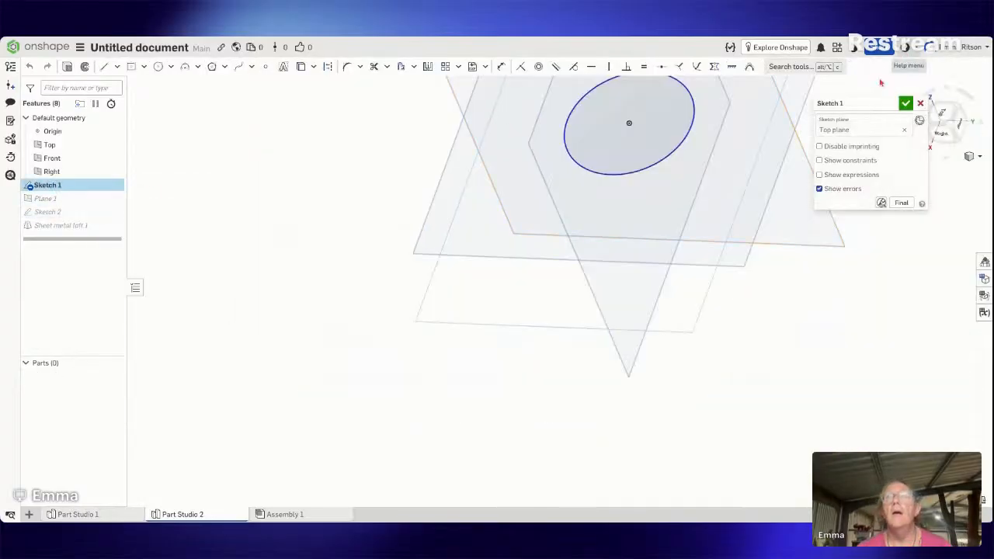
pyautogui.click(943, 114)
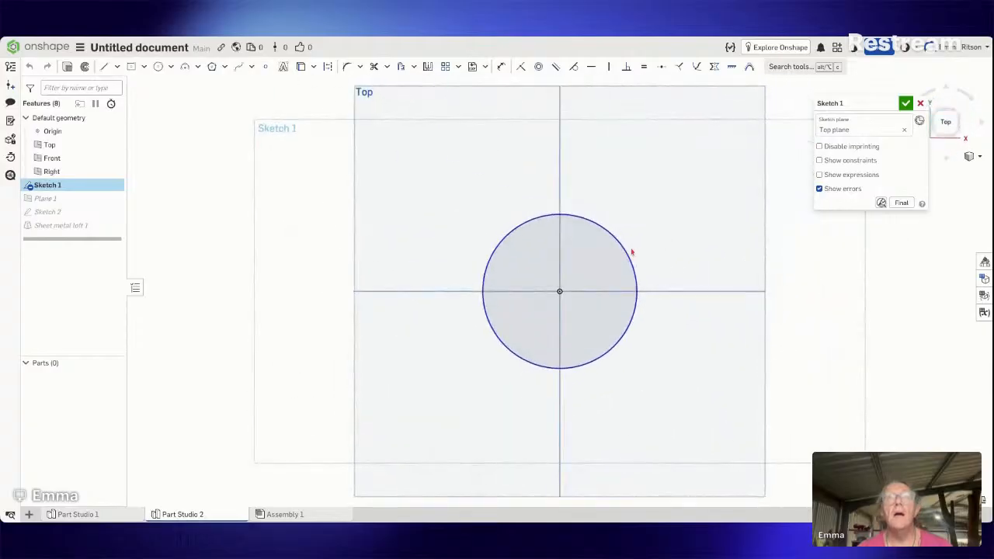
pyautogui.click(627, 249)
pyautogui.press('Delete')
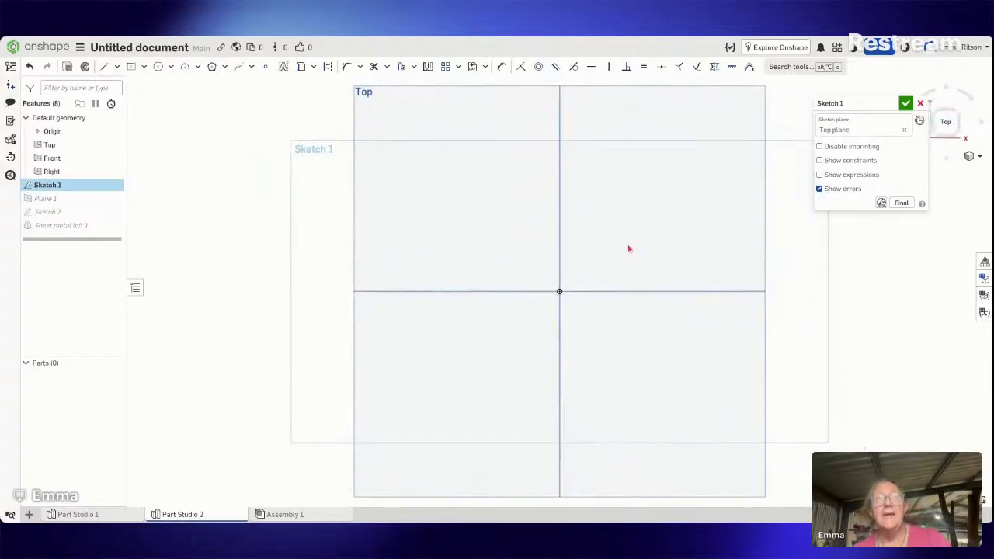
# Step: Sketch a closed, irregular seven-point spline around the origin in Sketch 1 and accept the sketch
pyautogui.click(236, 70)
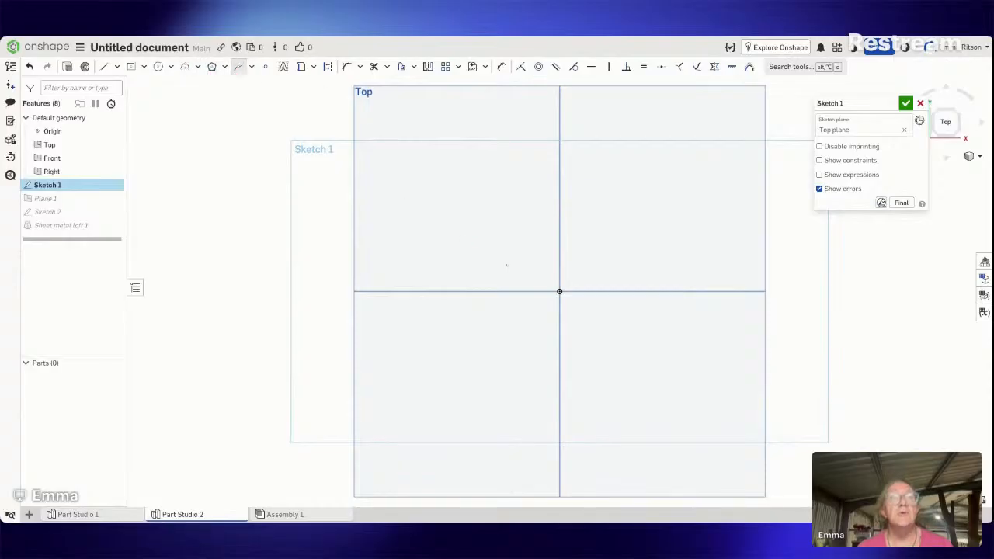
pyautogui.click(507, 264)
pyautogui.click(581, 206)
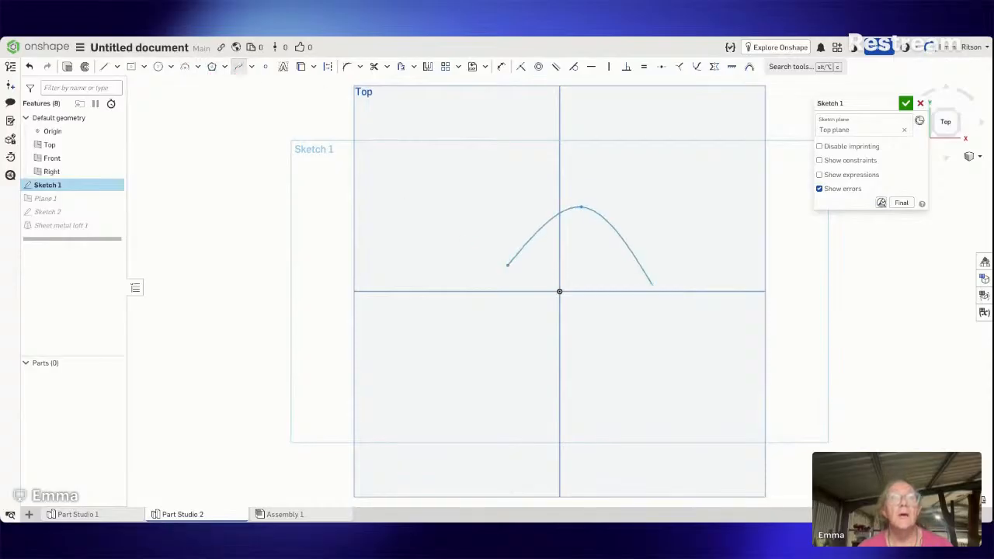
pyautogui.click(651, 284)
pyautogui.click(581, 323)
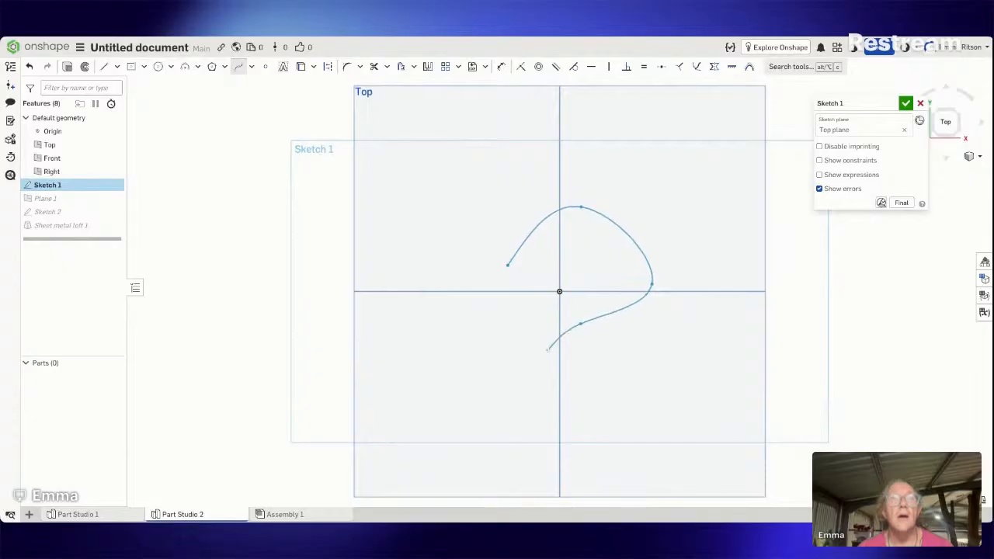
pyautogui.click(546, 351)
pyautogui.click(515, 309)
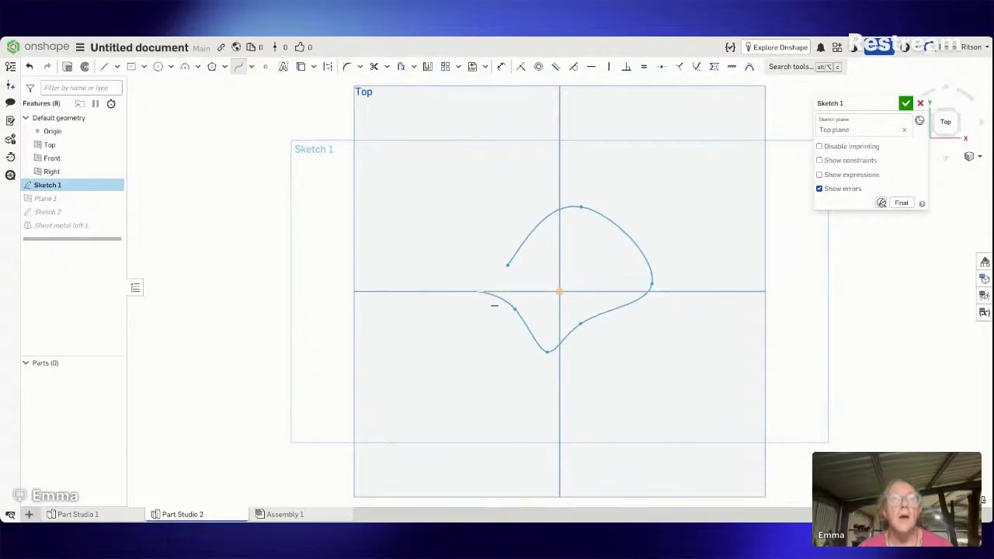
pyautogui.click(479, 290)
pyautogui.click(508, 265)
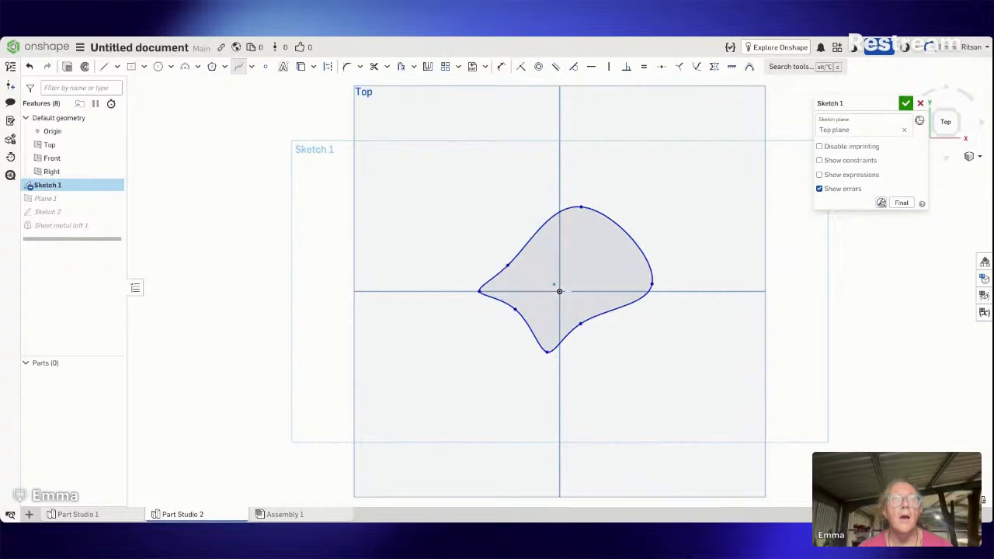
pyautogui.click(906, 102)
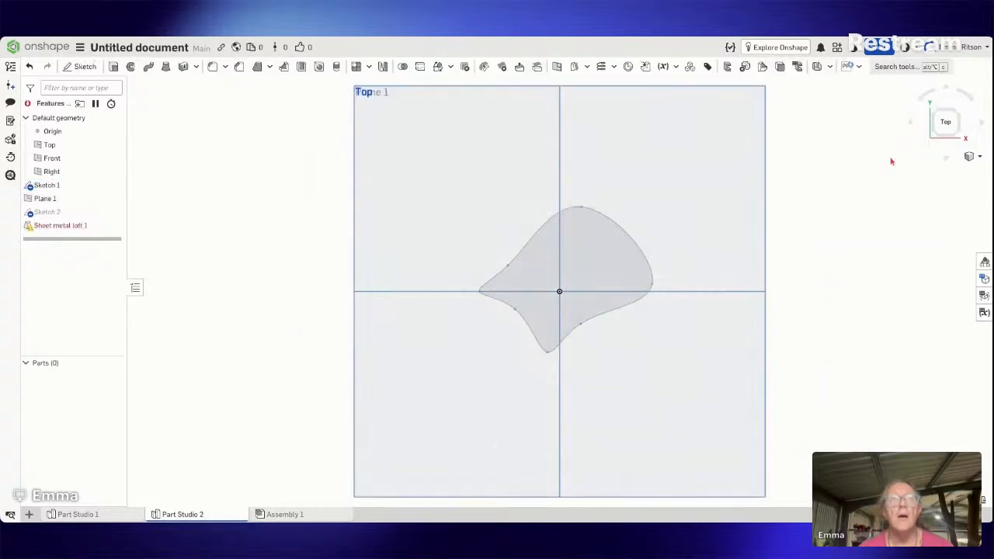
# Step: Edit the sheet metal loft, replacing the missing profile 1 with the spline face of Sketch 1
pyautogui.rightClick(97, 230)
pyautogui.click(124, 250)
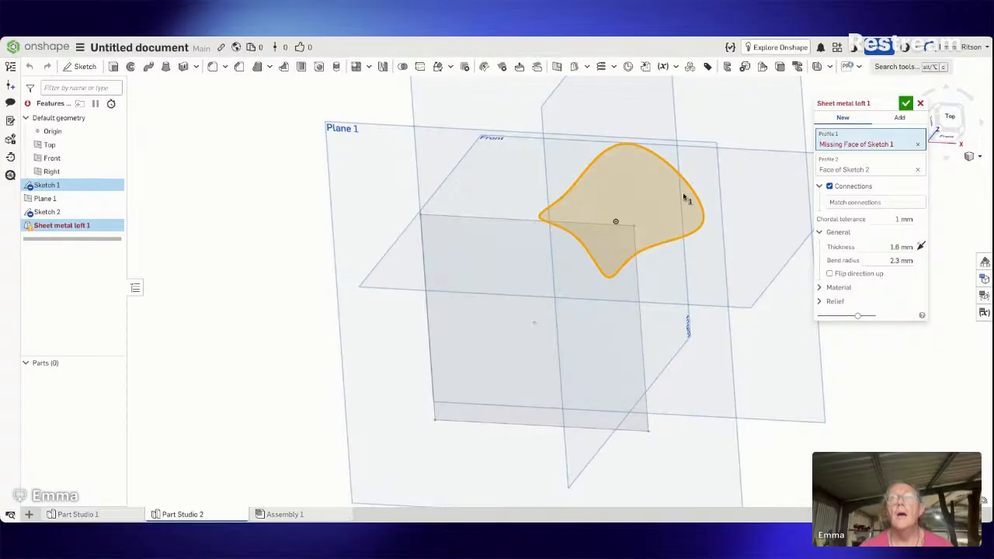
pyautogui.click(917, 146)
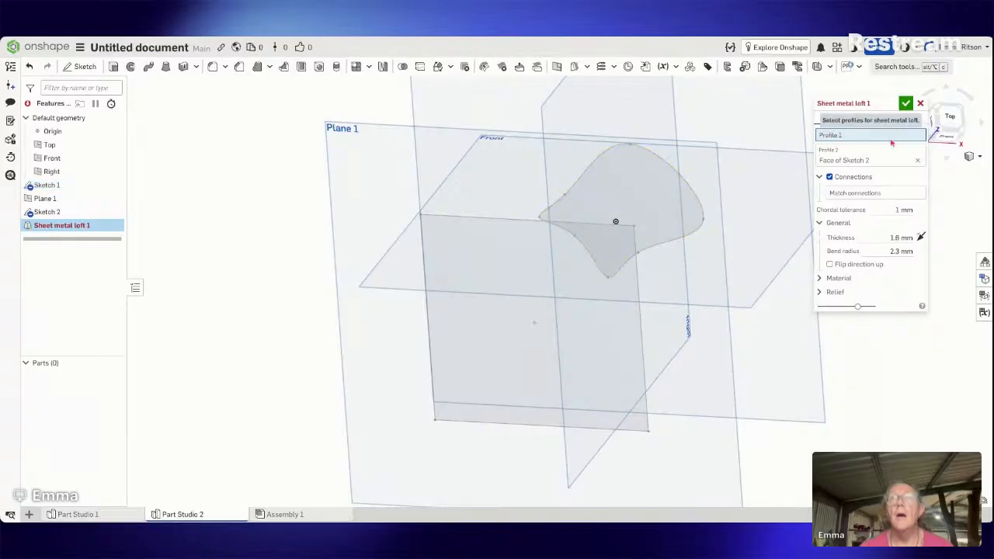
pyautogui.click(646, 223)
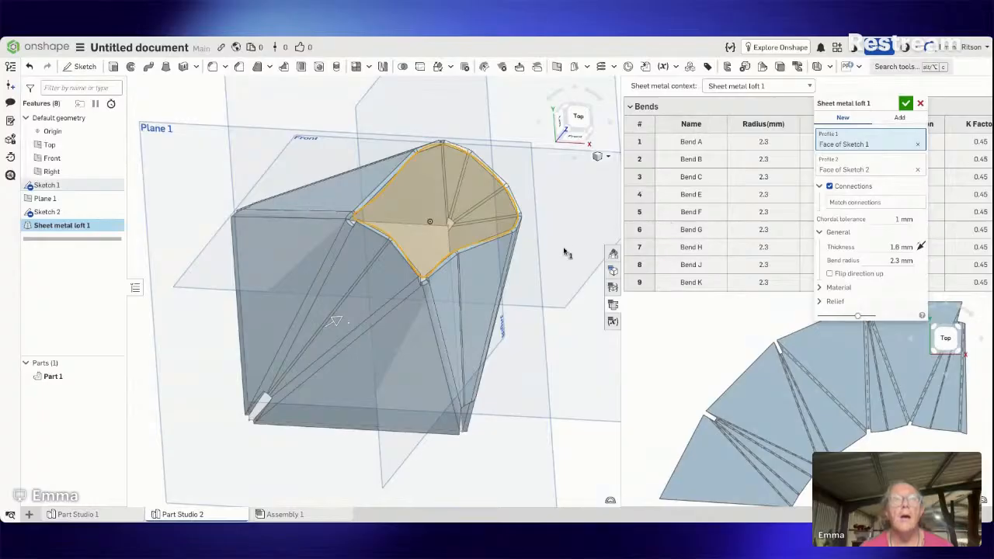
pyautogui.moveTo(565, 250)
pyautogui.mouseDown(button='right')
pyautogui.moveTo(586, 228)
pyautogui.moveTo(598, 235)
pyautogui.moveTo(583, 235)
pyautogui.moveTo(592, 224)
pyautogui.moveTo(566, 246)
pyautogui.mouseUp(button='right')
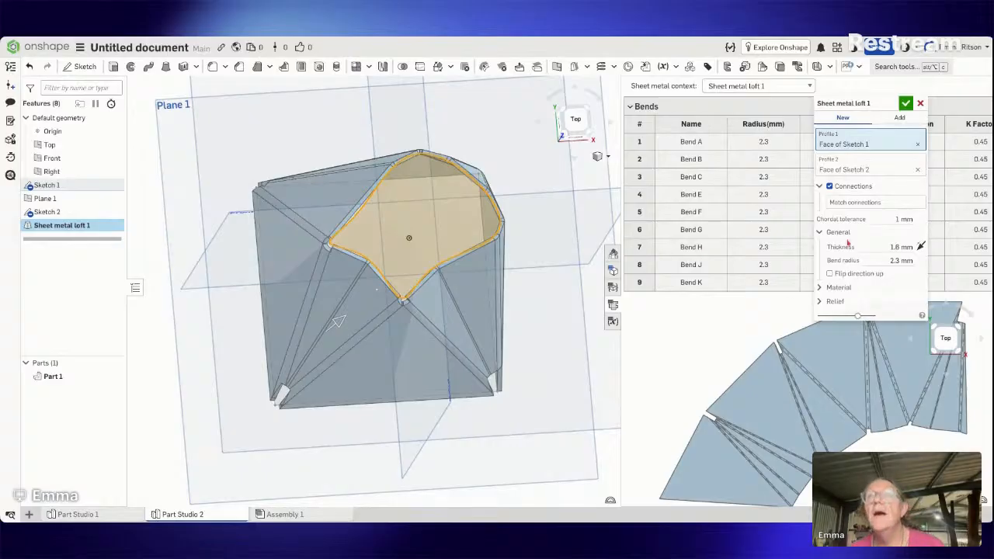
# Step: Try a 0.6 mm thickness on the spline-to-rectangle loft, inspect the part and flat pattern, and discard the edit
pyautogui.click(900, 247)
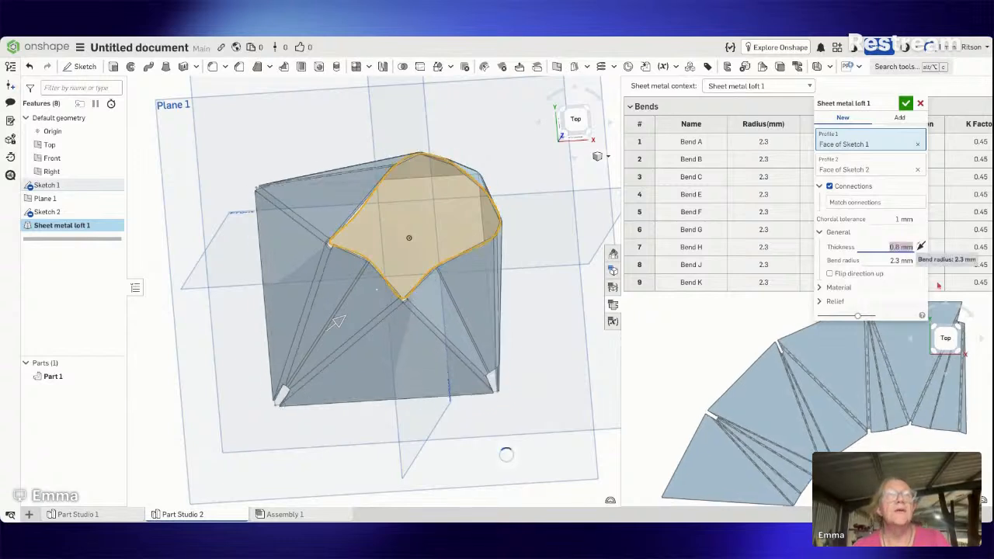
pyautogui.hscroll(1, 772, 227)
pyautogui.moveTo(428, 212); pyautogui.dragTo(478, 191, button='right')
pyautogui.scroll(-5, 869, 361)
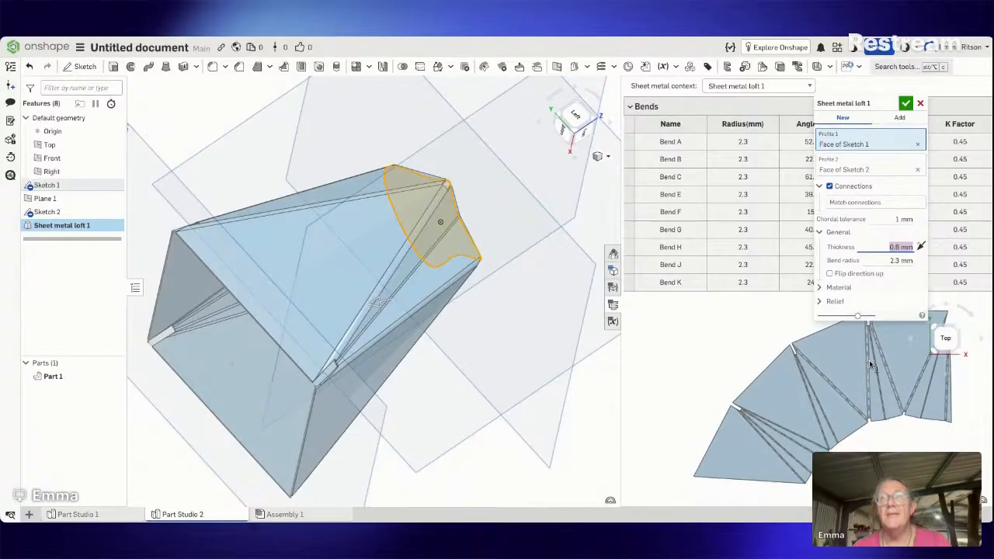
pyautogui.scroll(3, 874, 357)
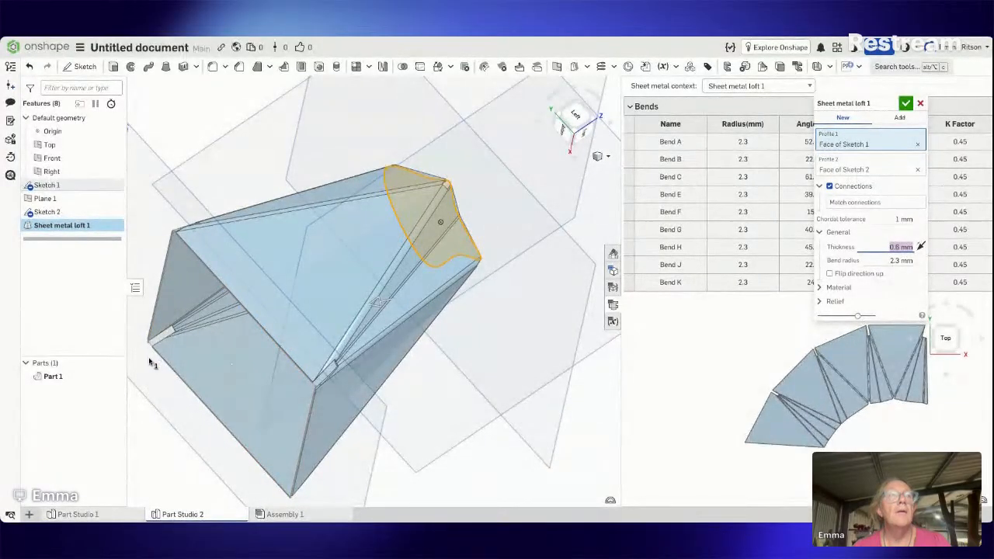
pyautogui.click(921, 104)
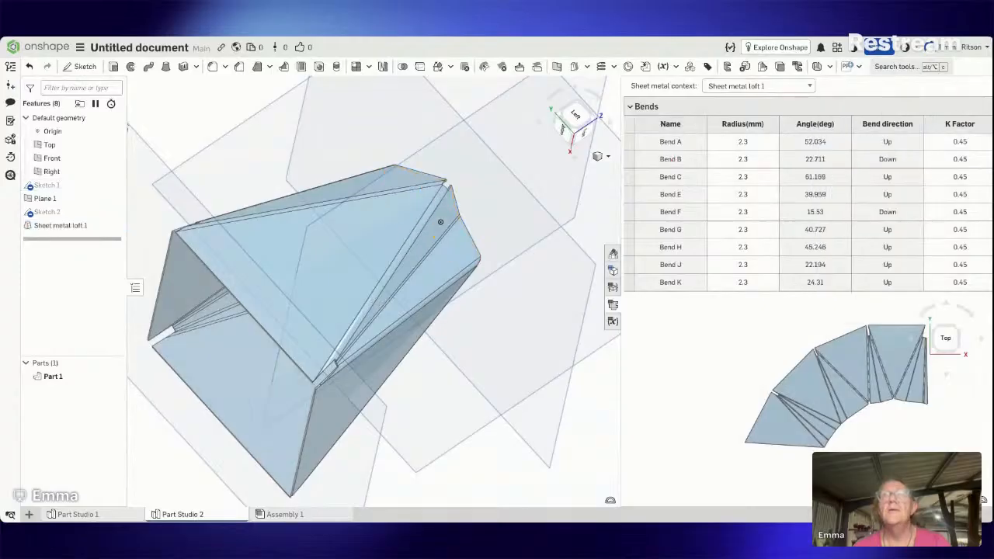
# Step: Delete Sketch 1, Sheet metal loft 1 and Sketch 2 from the part studio, keeping Plane 1
pyautogui.rightClick(59, 192)
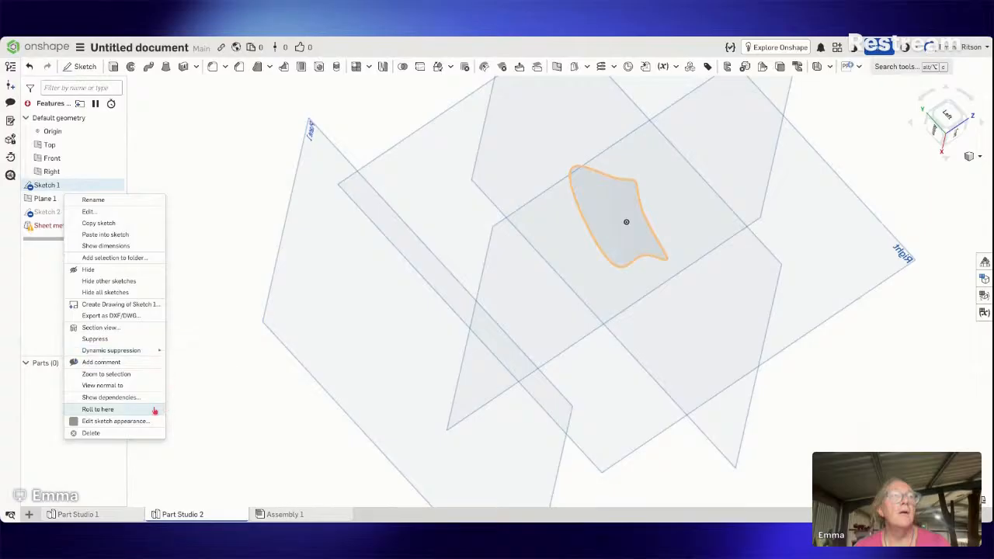
pyautogui.click(133, 433)
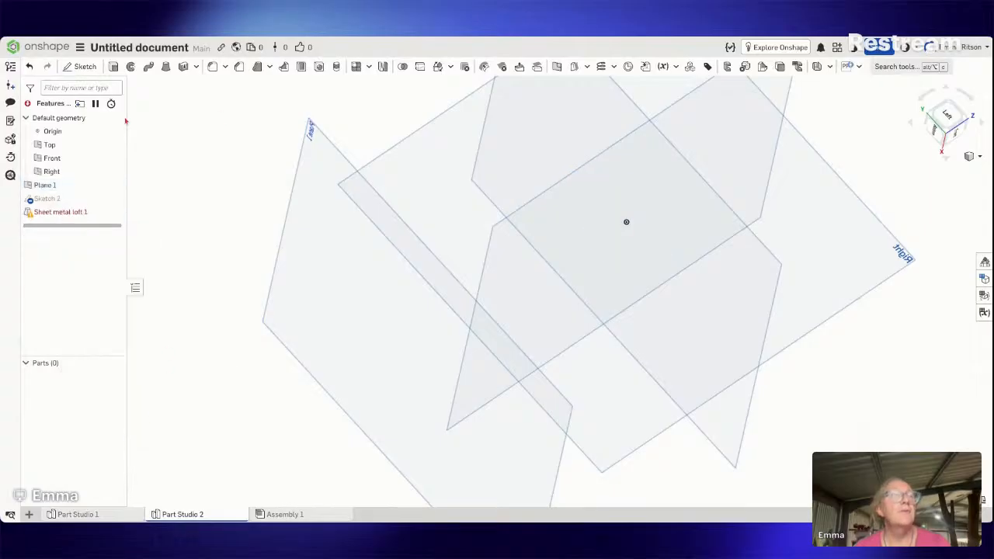
pyautogui.rightClick(84, 200)
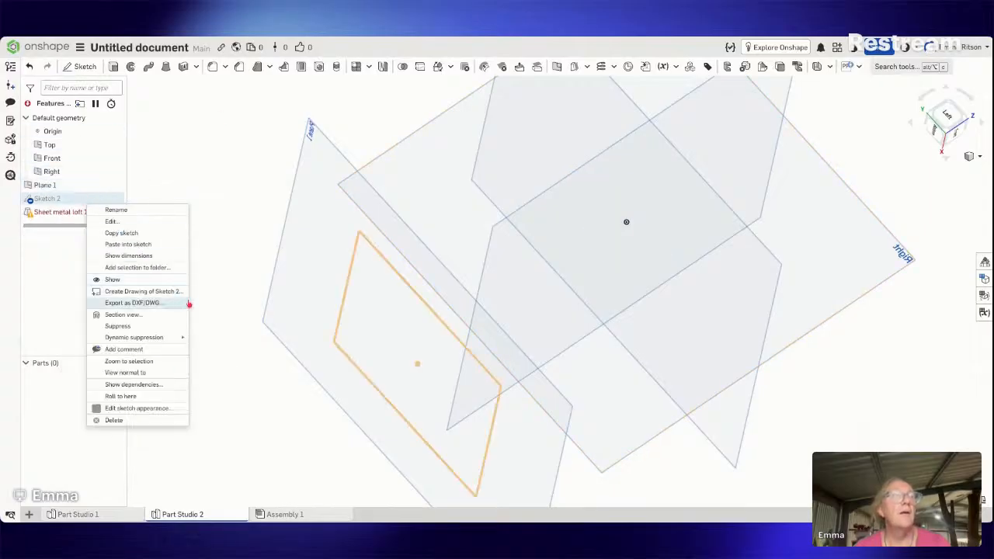
pyautogui.click(128, 408)
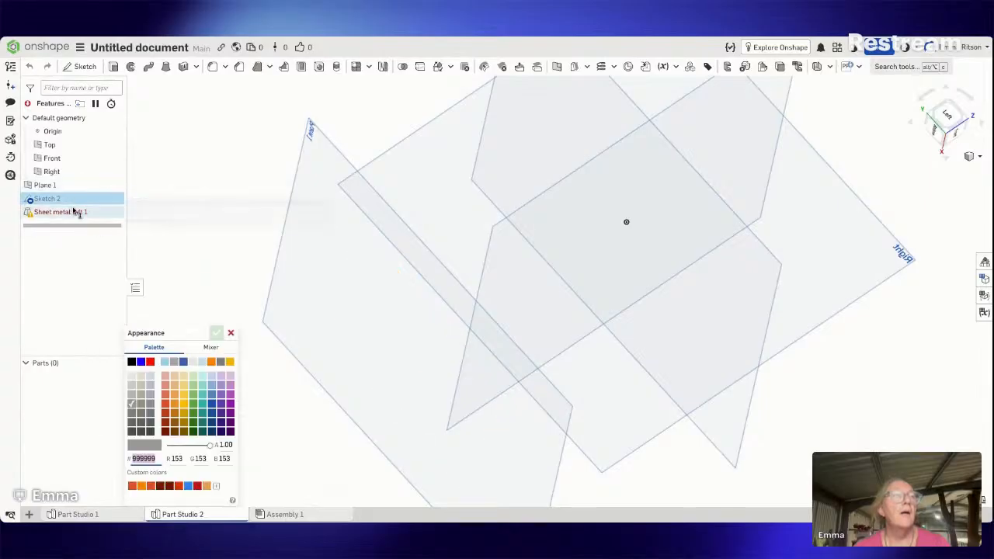
pyautogui.rightClick(74, 211)
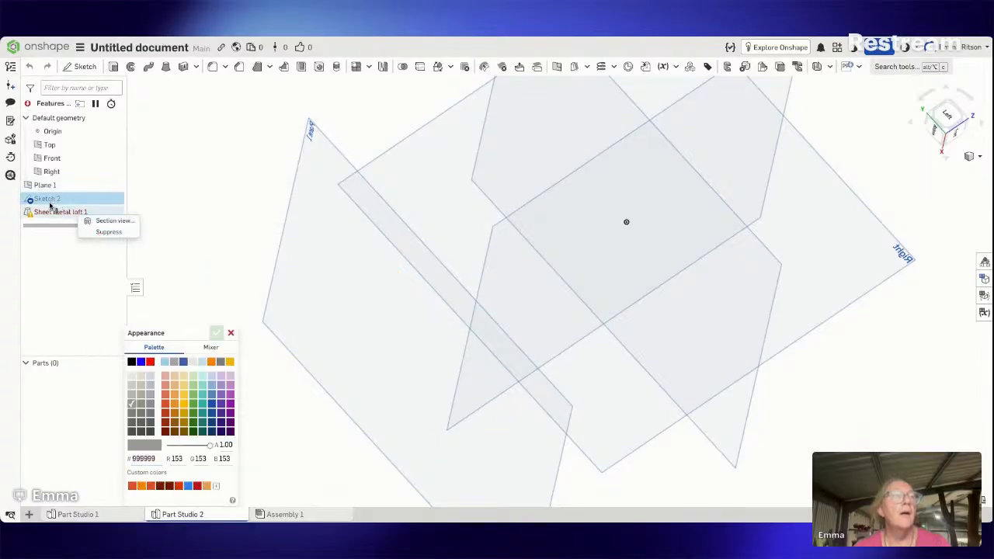
pyautogui.click(50, 206)
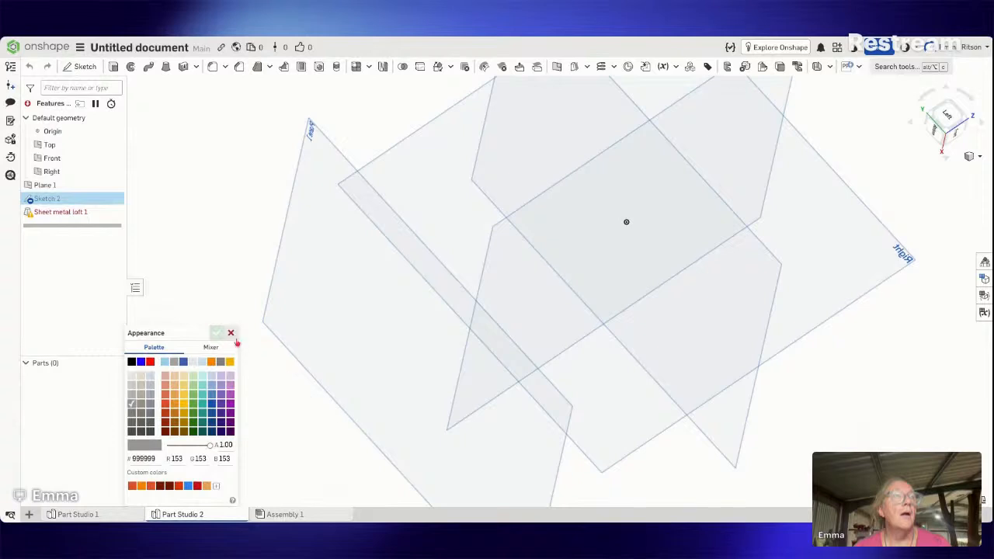
pyautogui.click(231, 333)
pyautogui.click(59, 213)
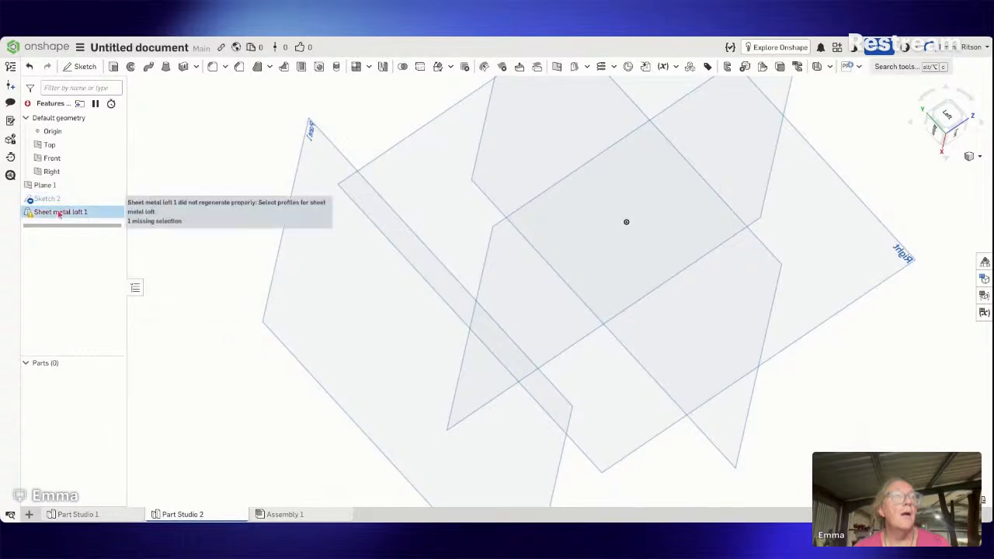
pyautogui.rightClick(59, 213)
pyautogui.click(90, 351)
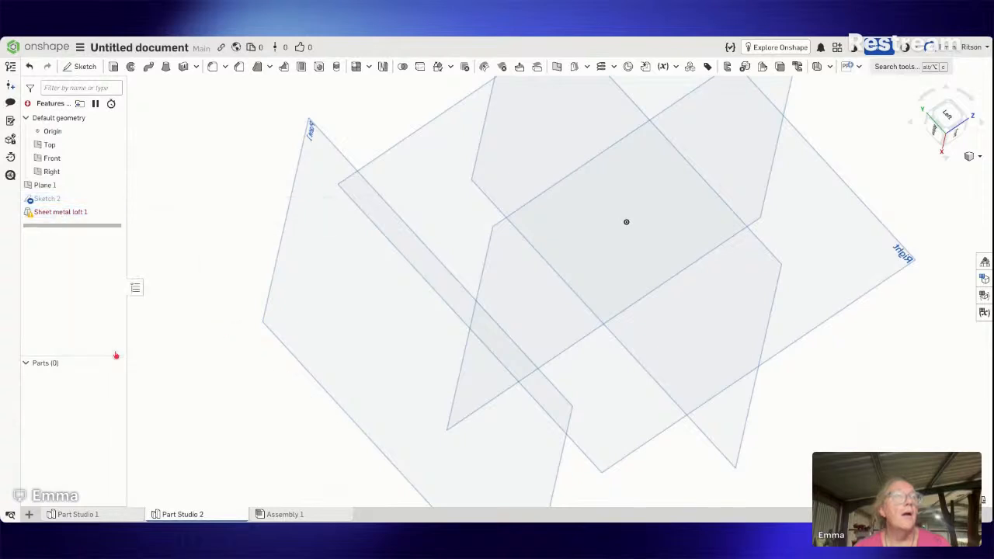
pyautogui.rightClick(48, 201)
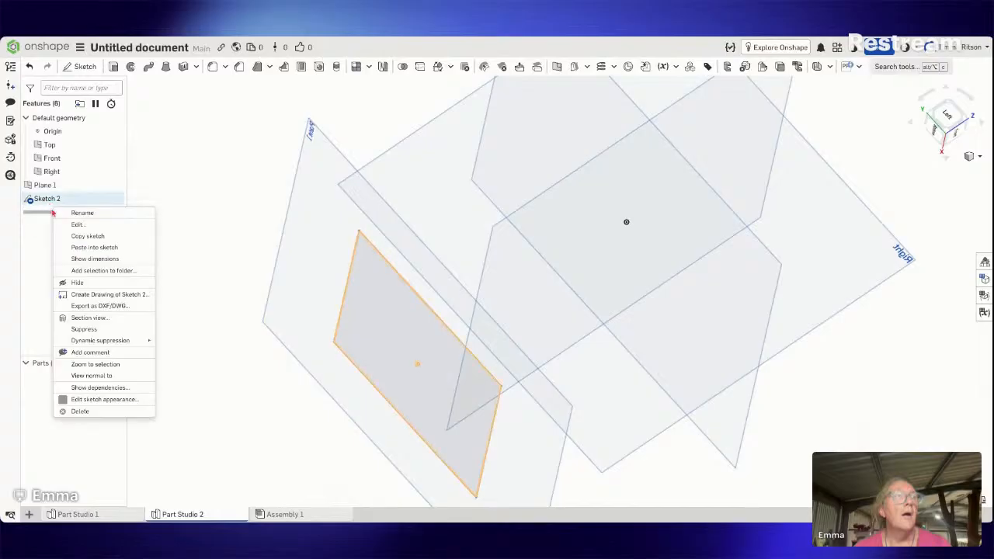
pyautogui.click(95, 411)
# Step: Sketch the left half of a tapered outline on the Top plane: bottom line about 58 mm, slanted side about 163 mm, top line about 85 mm
pyautogui.moveTo(506, 452)
pyautogui.mouseDown(button='right')
pyautogui.moveTo(535, 297)
pyautogui.moveTo(513, 270)
pyautogui.moveTo(476, 284)
pyautogui.moveTo(517, 288)
pyautogui.moveTo(497, 297)
pyautogui.mouseUp(button='right')
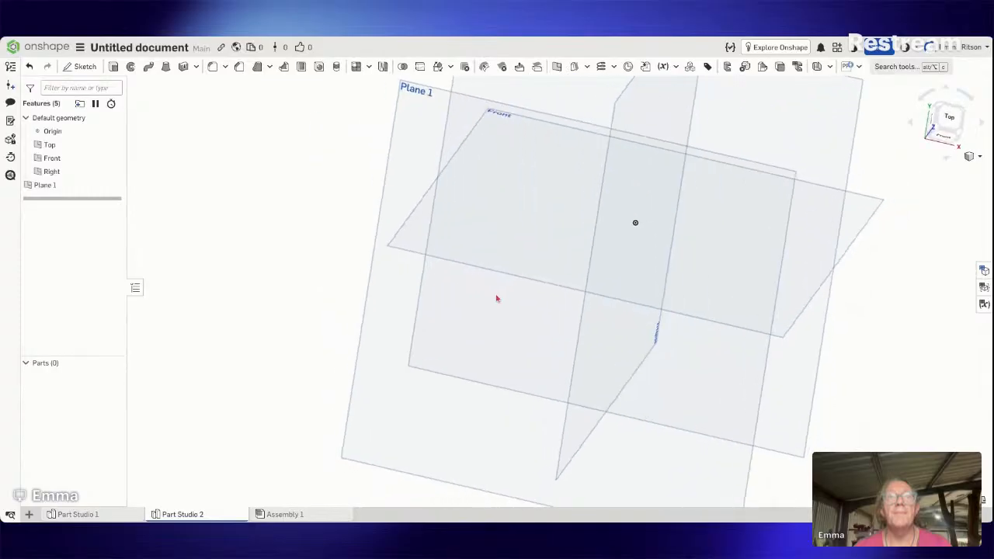
pyautogui.click(948, 118)
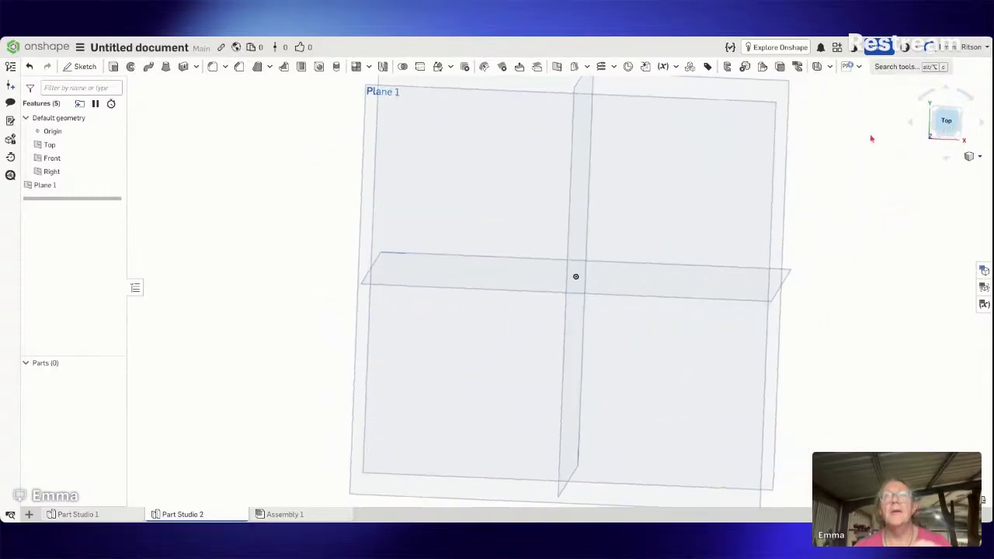
pyautogui.scroll(1, 649, 255)
pyautogui.scroll(-4, 649, 256)
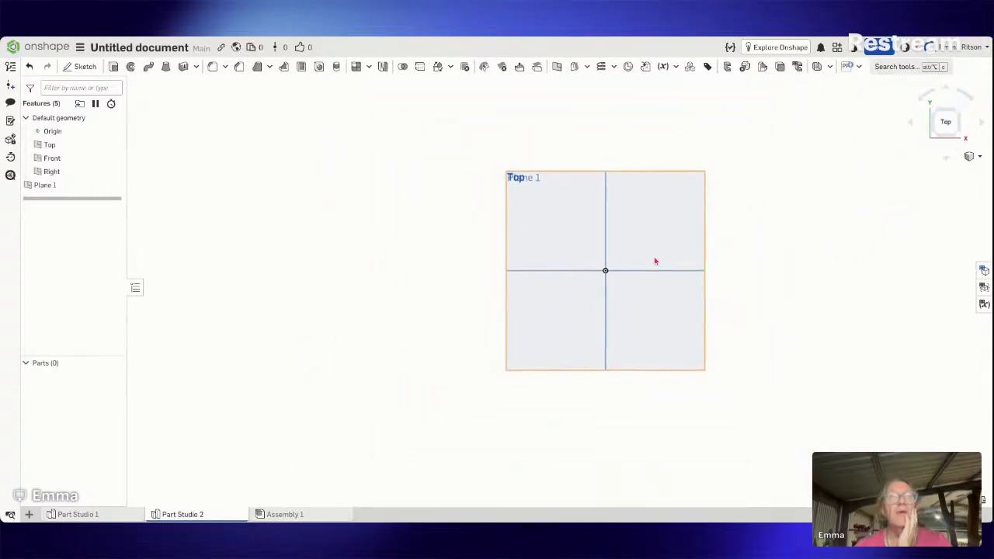
pyautogui.click(81, 67)
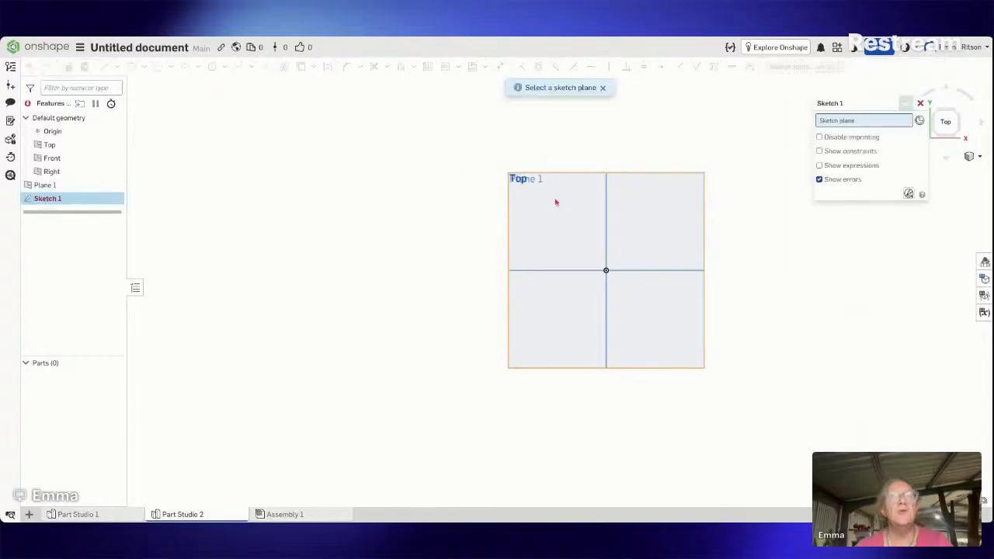
pyautogui.click(544, 209)
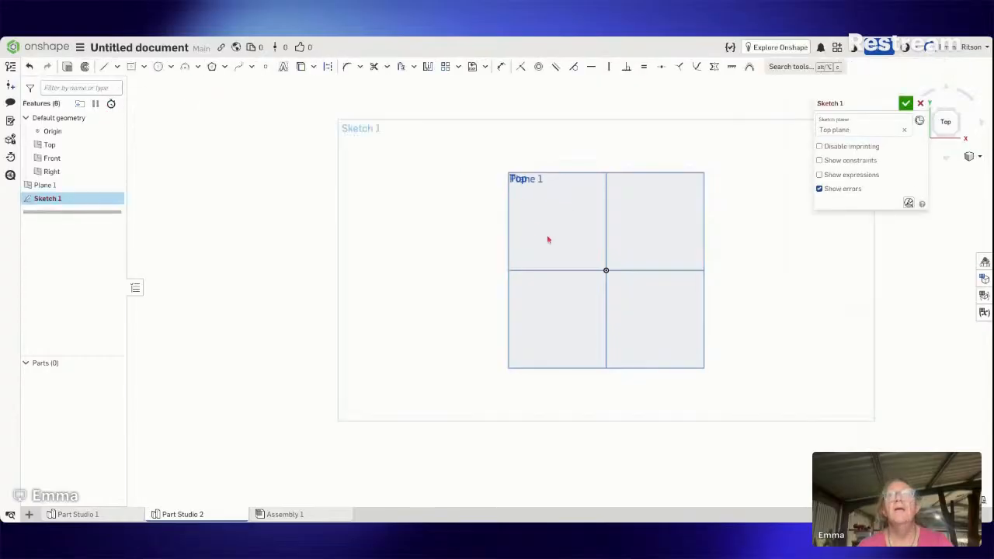
pyautogui.click(104, 67)
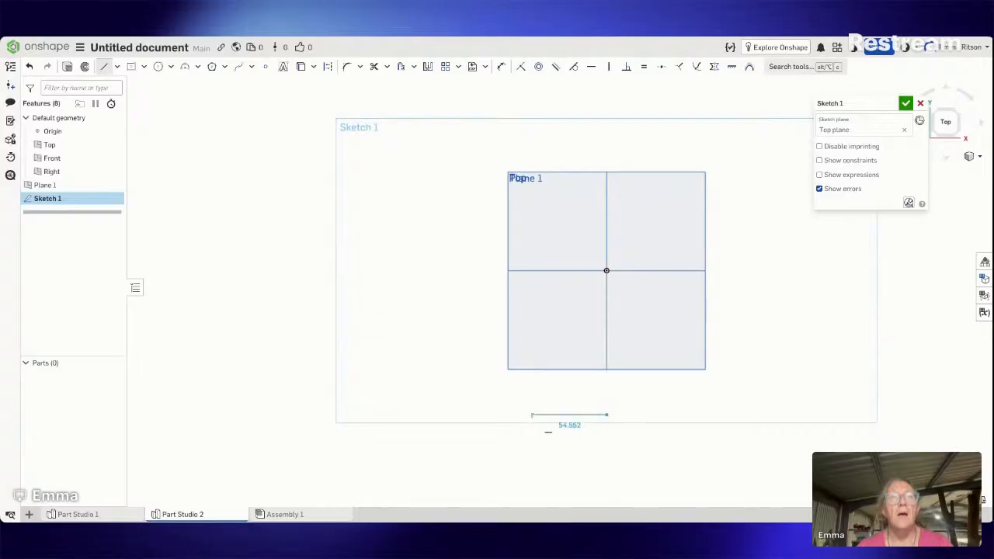
pyautogui.click(530, 414)
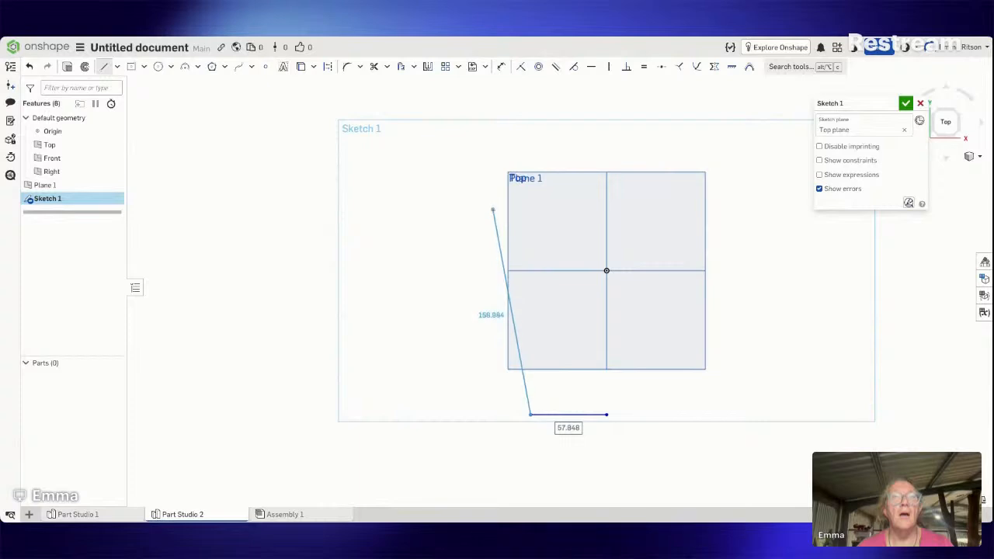
pyautogui.click(495, 203)
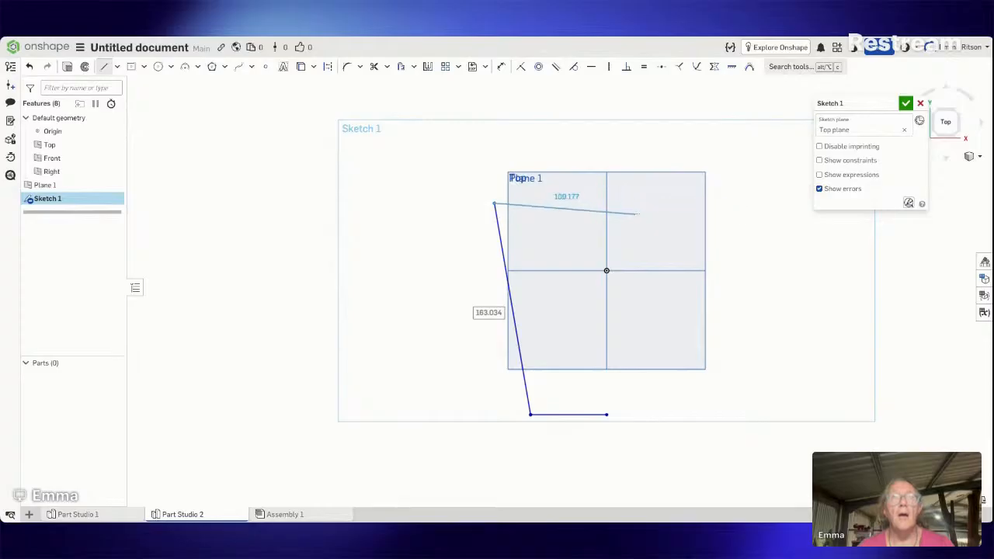
pyautogui.click(606, 203)
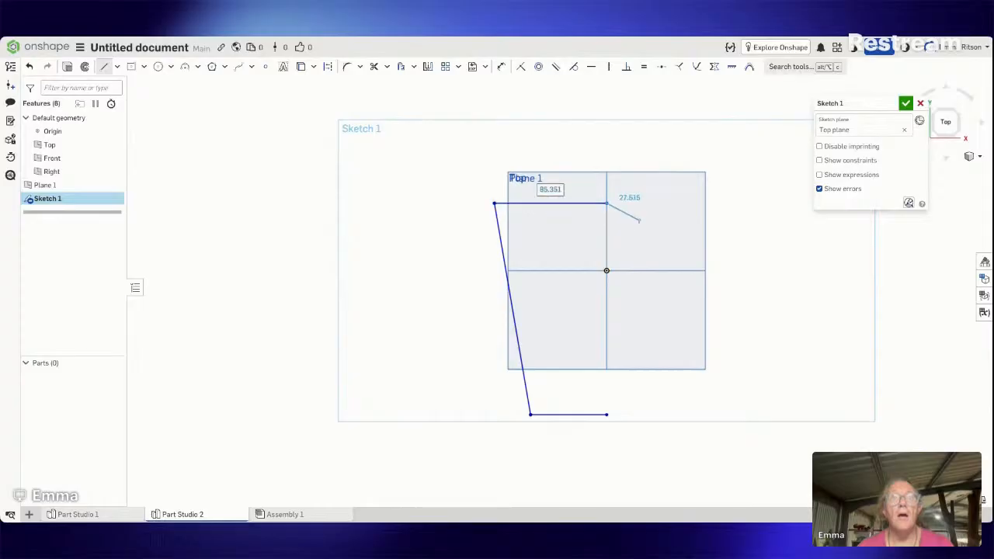
pyautogui.press('Escape')
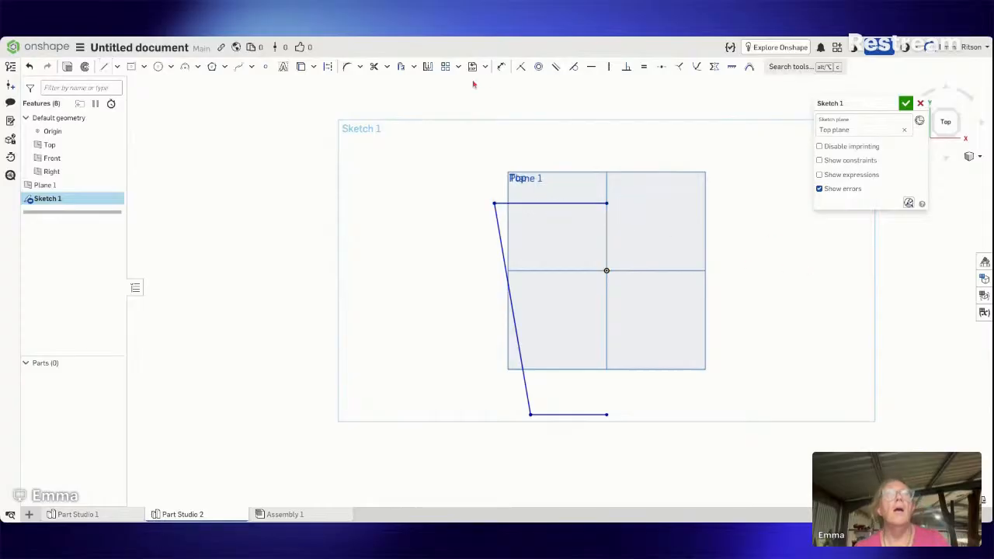
# Step: Mirror the top, slanted and bottom lines about the vertical centre line to close the tapered outline
pyautogui.click(427, 66)
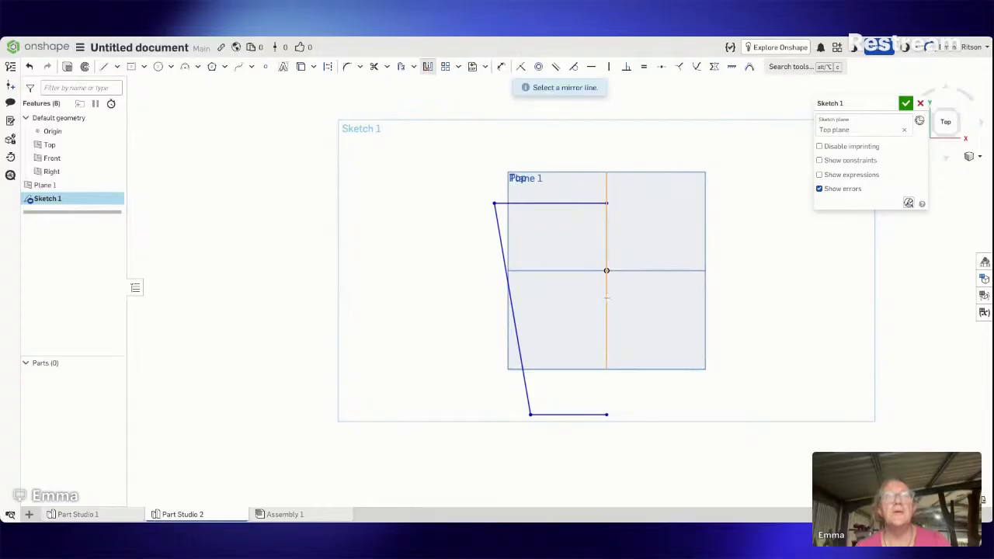
pyautogui.click(606, 291)
pyautogui.click(544, 204)
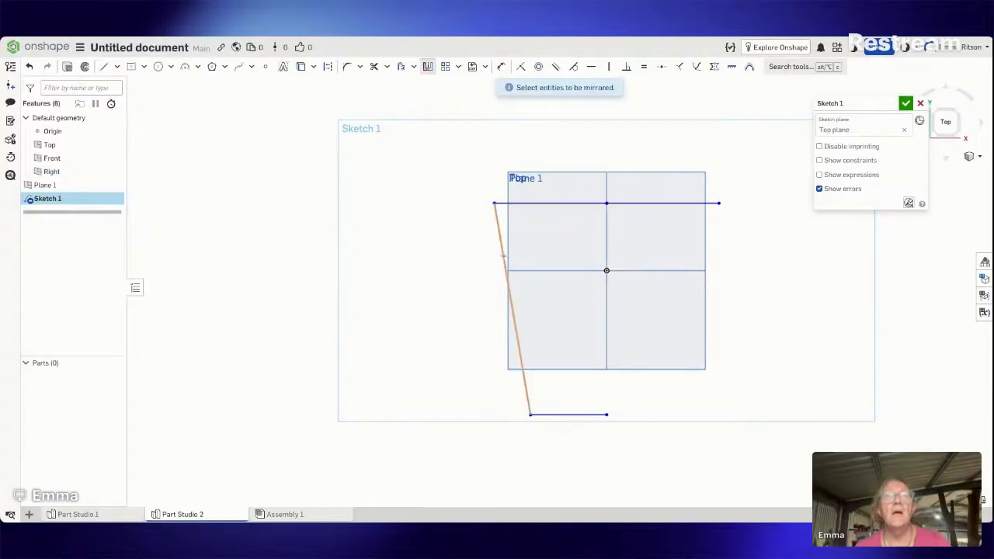
pyautogui.click(513, 311)
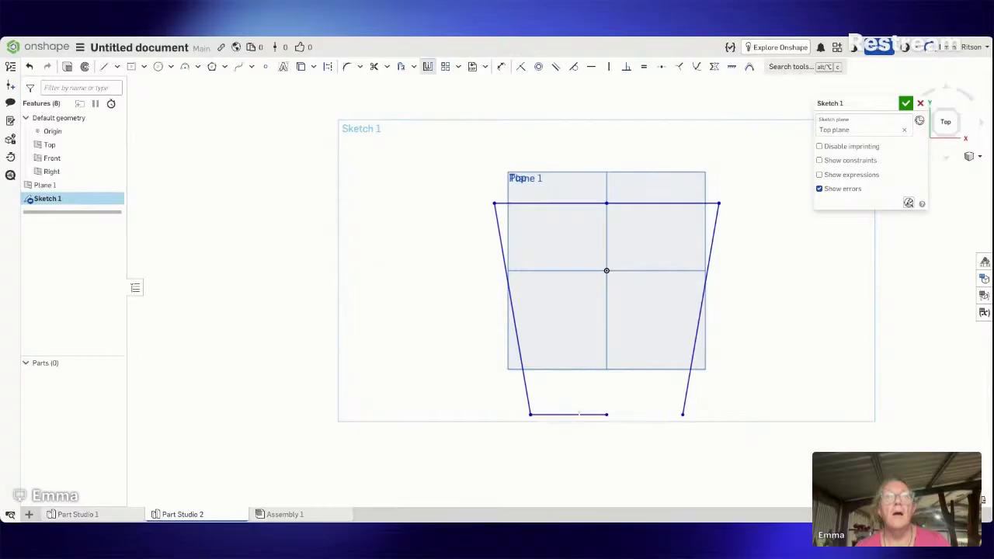
pyautogui.click(580, 414)
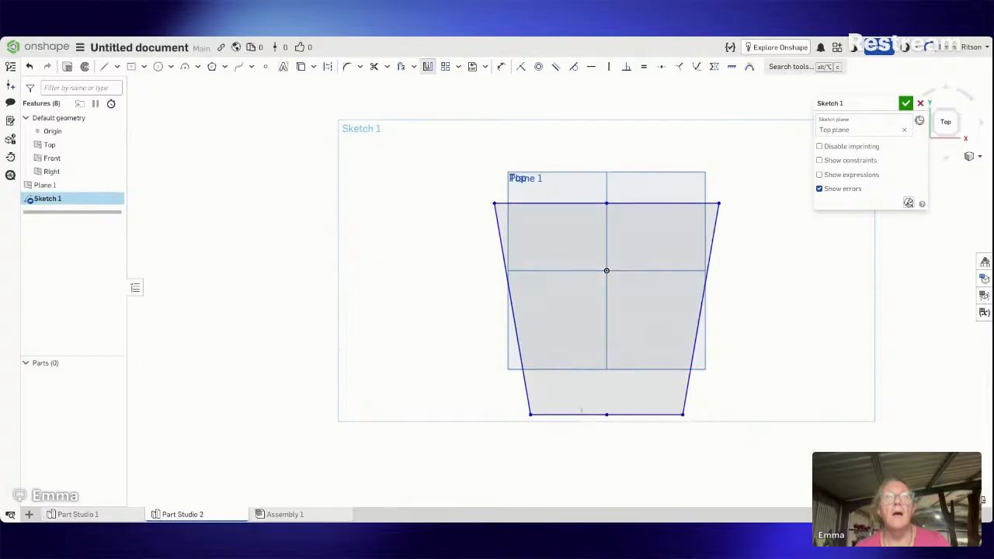
# Step: Draw a 3 point arc of about 98 mm radius bulging upward between the outline's two upper corners
pyautogui.click(198, 67)
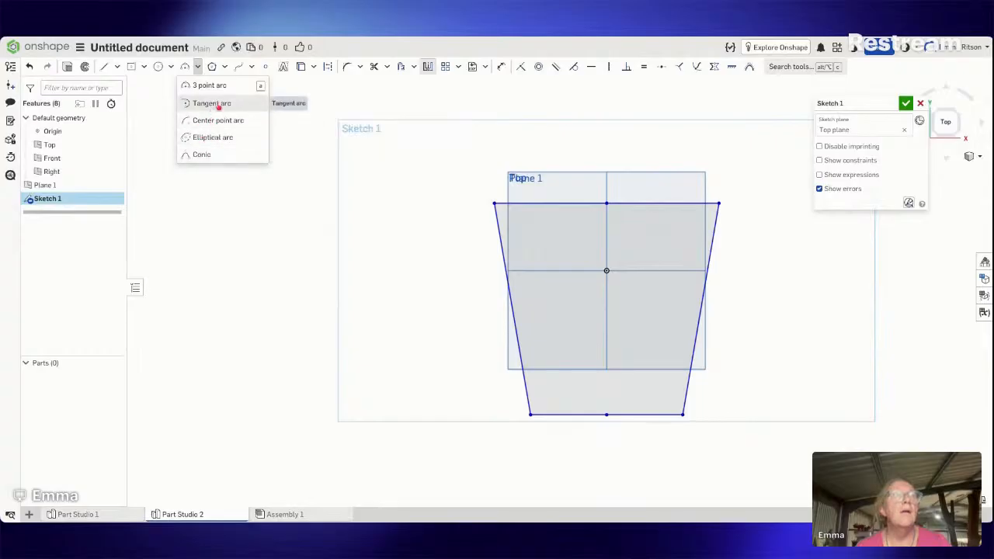
pyautogui.click(208, 86)
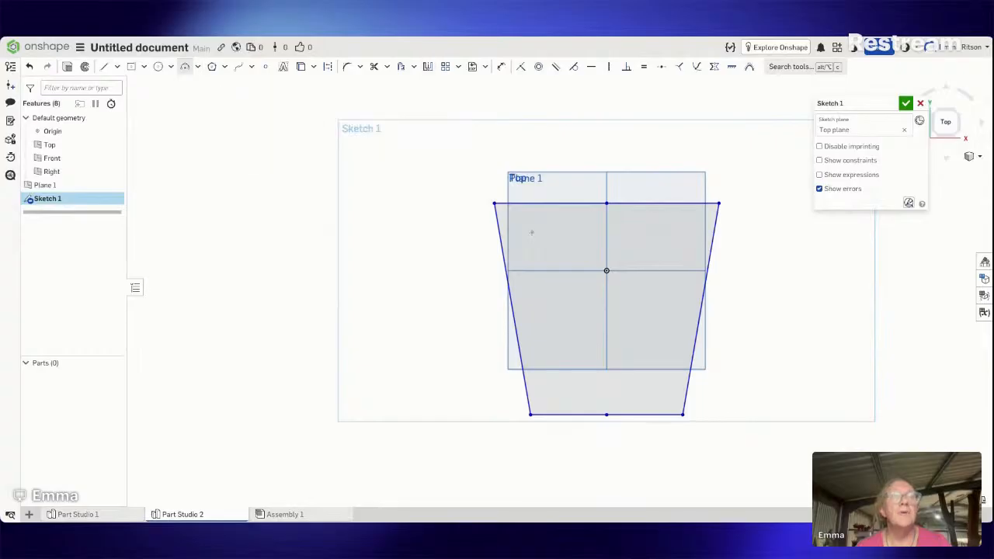
pyautogui.click(493, 204)
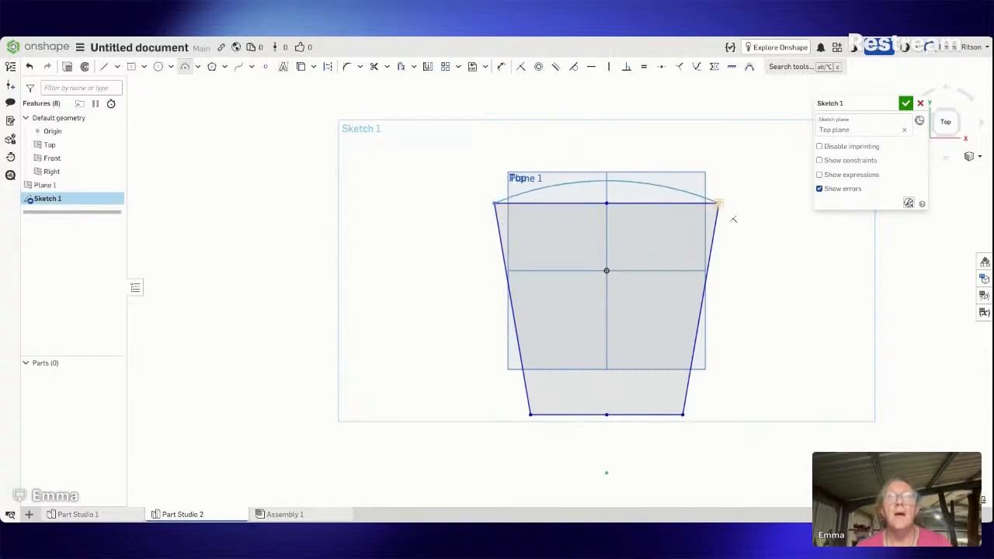
pyautogui.click(719, 203)
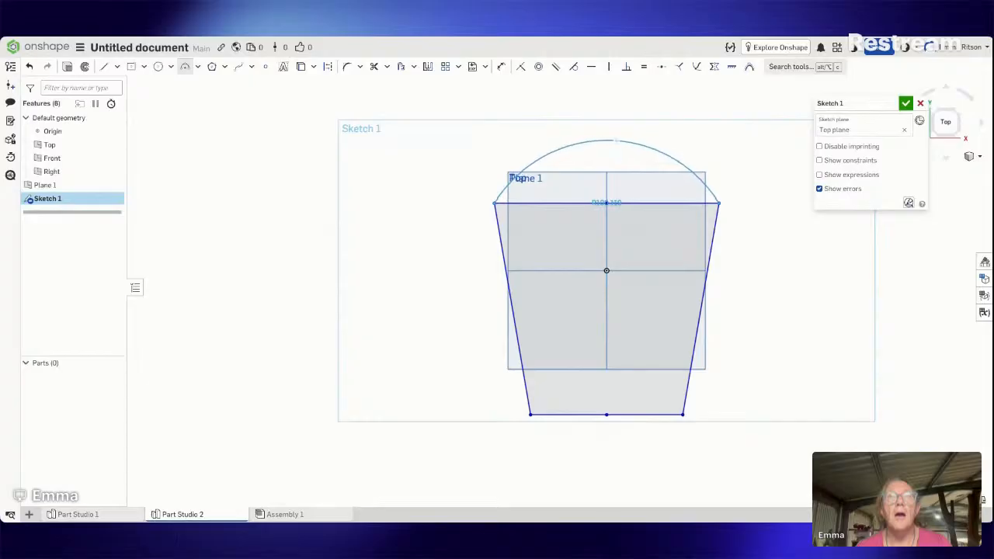
pyautogui.click(623, 138)
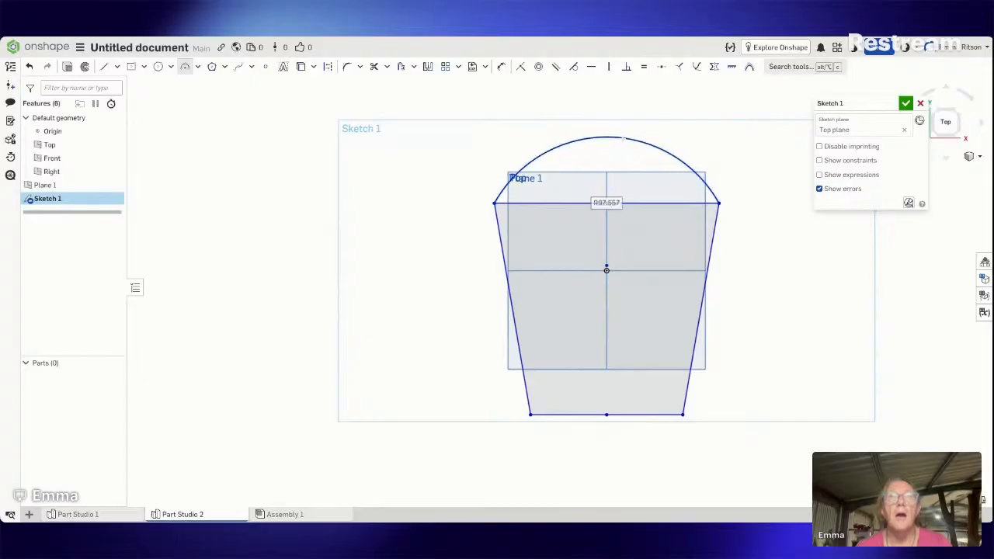
pyautogui.press('Escape')
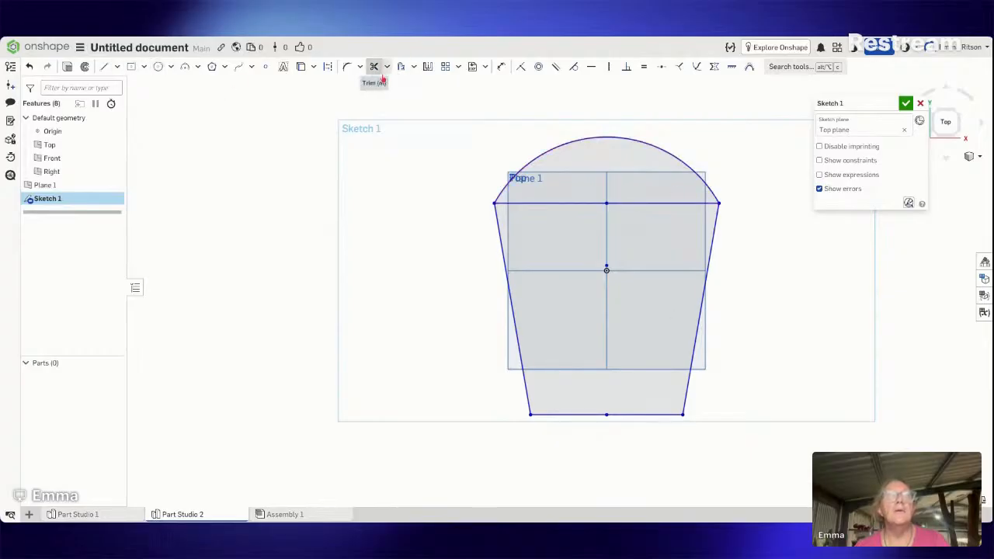
# Step: Trim away both halves of the horizontal line beneath the arc
pyautogui.click(377, 70)
pyautogui.click(664, 204)
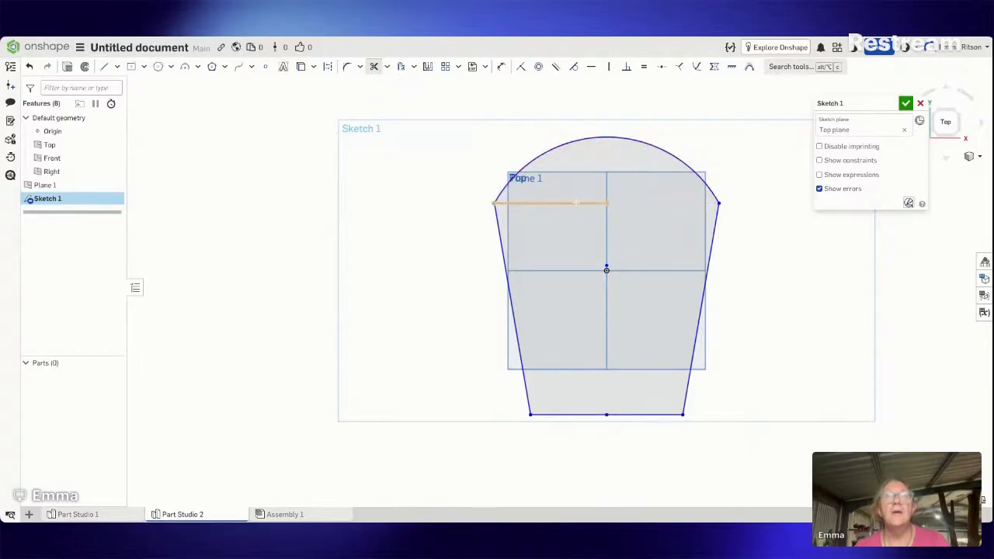
pyautogui.click(551, 204)
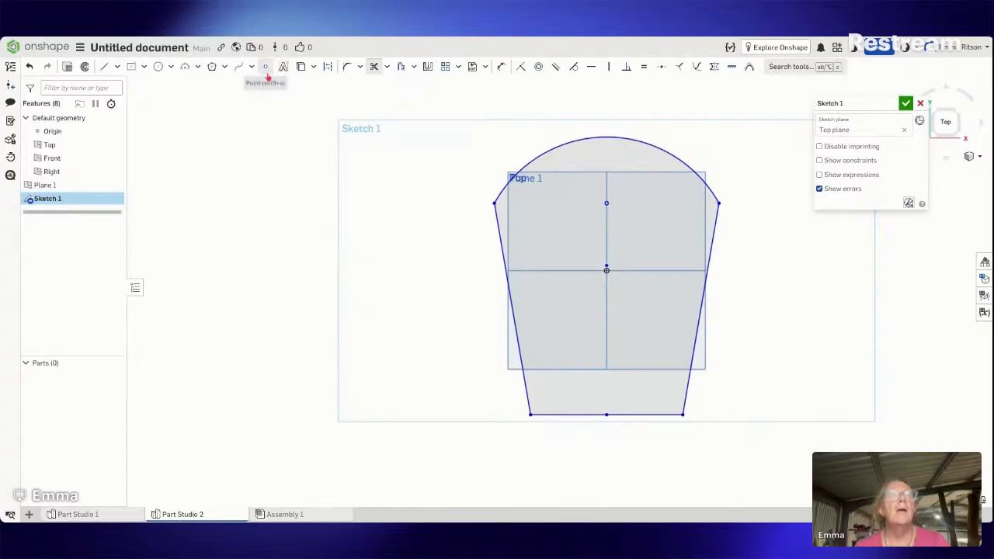
# Step: Fillet the upper-left corner between the arc and the slanted side with a 30 mm radius
pyautogui.click(349, 68)
pyautogui.click(493, 204)
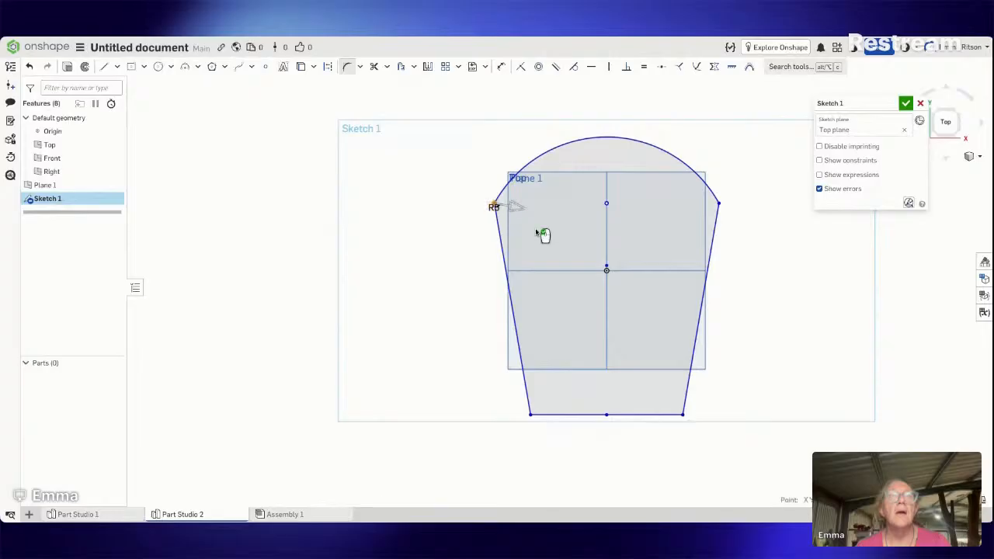
pyautogui.doubleClick(495, 208)
pyautogui.scroll(1, 404, 199)
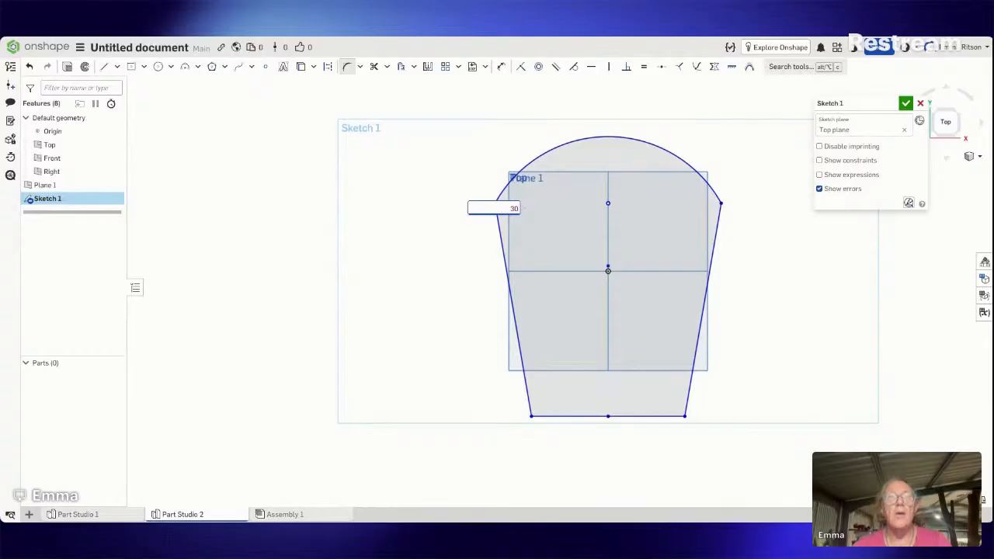
pyautogui.press('Return')
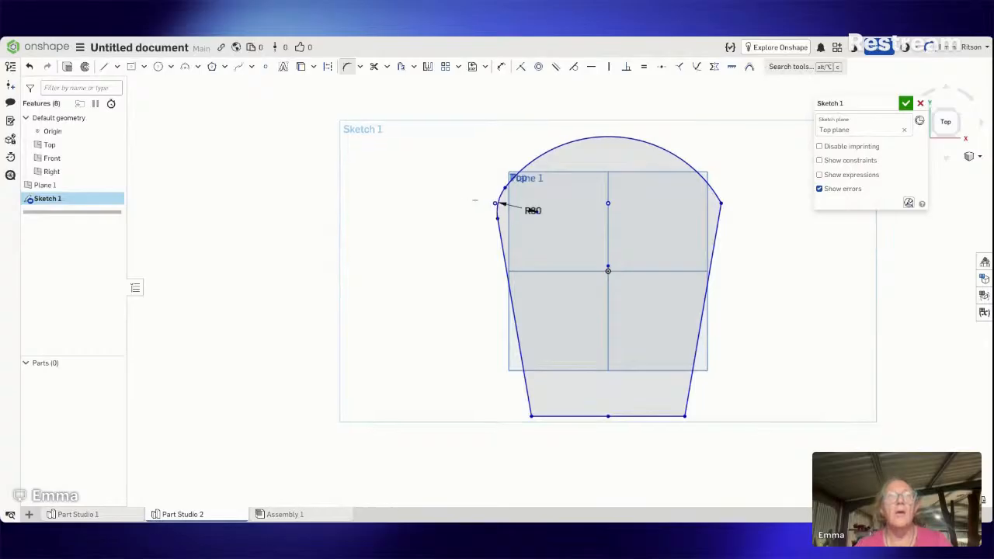
pyautogui.scroll(-1, 531, 172)
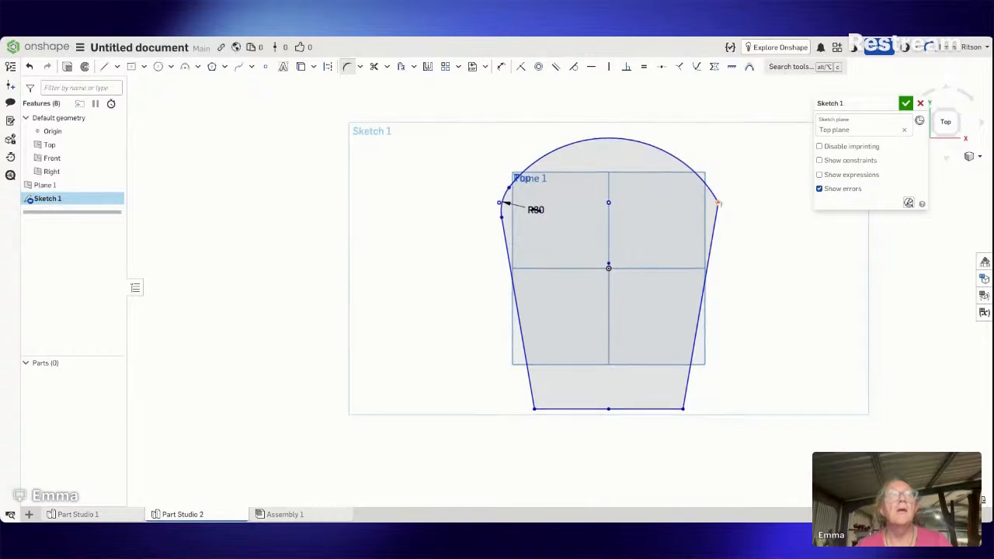
# Step: Fillet the upper-right corner and both bottom corners of the tapered outline with a 30 mm radius
pyautogui.click(718, 204)
pyautogui.scroll(-1, 768, 239)
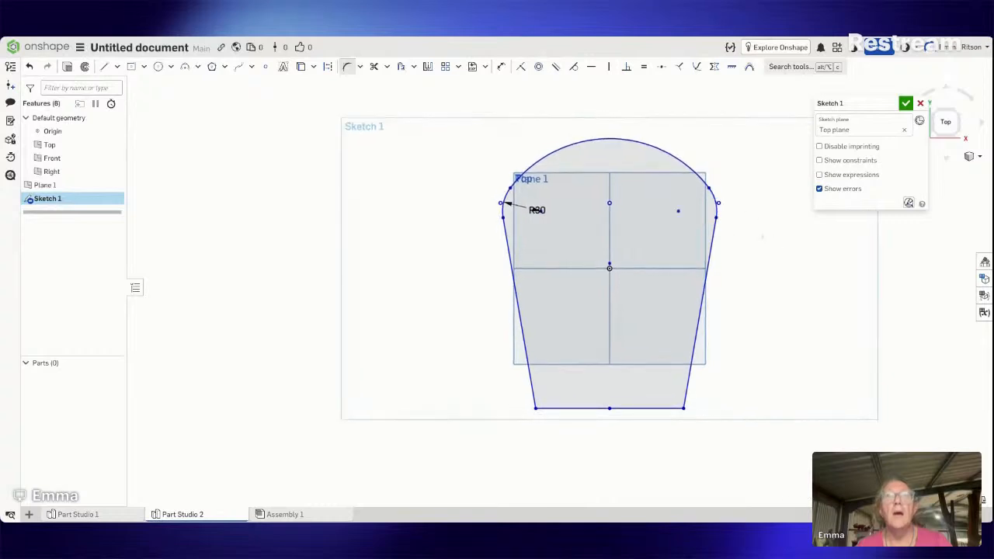
pyautogui.scroll(1, 683, 409)
pyautogui.click(683, 409)
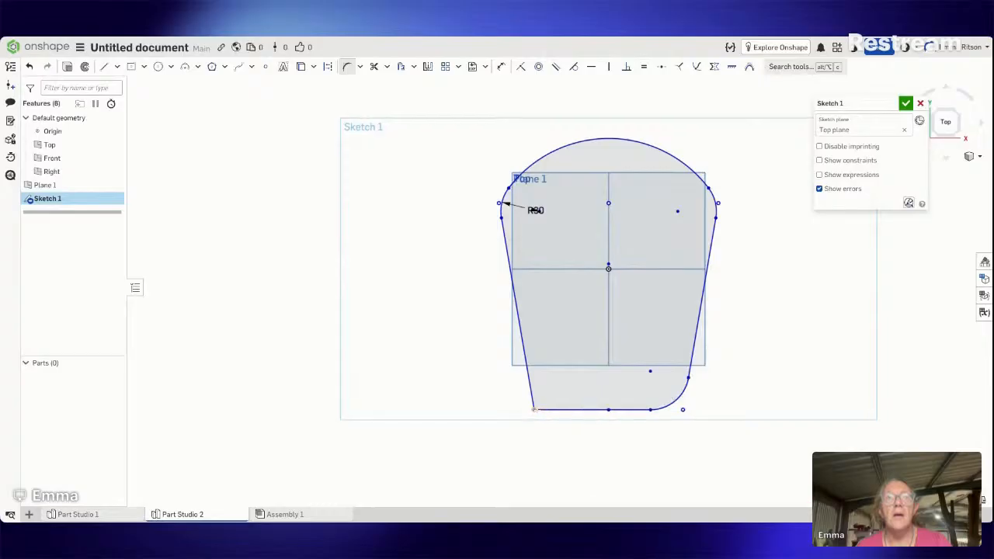
pyautogui.moveTo(533, 409); pyautogui.dragTo(576, 415)
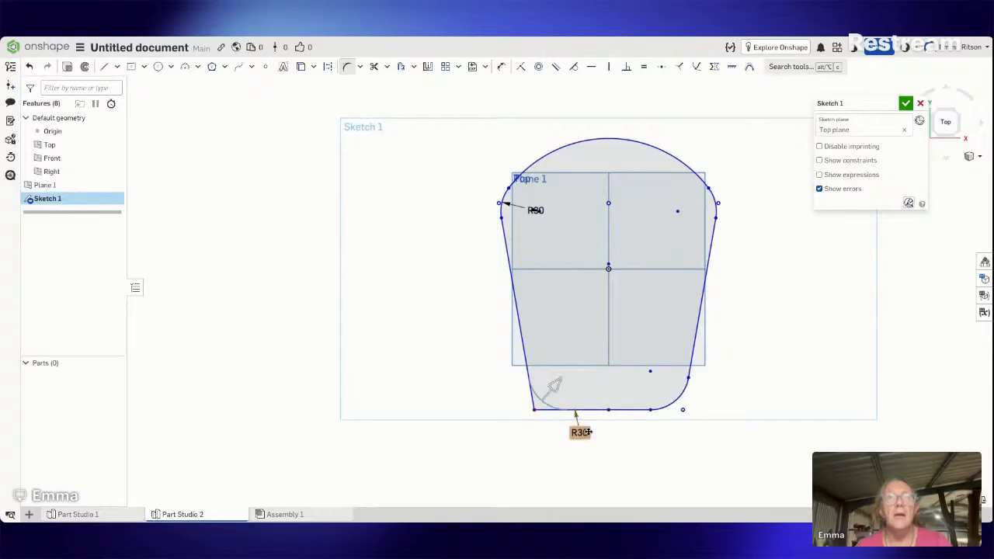
pyautogui.click(646, 447)
pyautogui.moveTo(646, 443); pyautogui.dragTo(705, 414, button='right')
pyautogui.moveTo(557, 203); pyautogui.dragTo(556, 206, button='right')
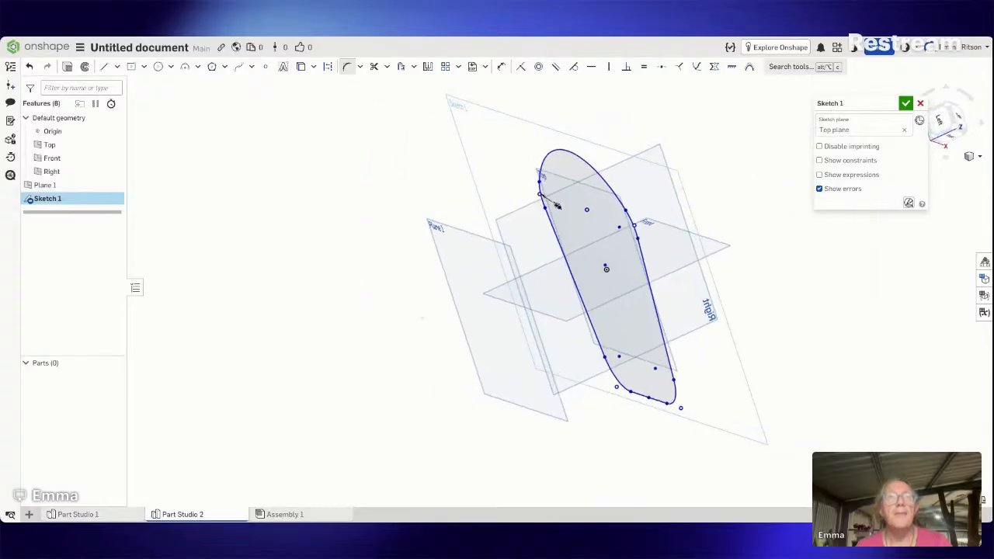
# Step: Try reducing Plane 1's offset from the Top plane to 39 mm
pyautogui.rightClick(69, 186)
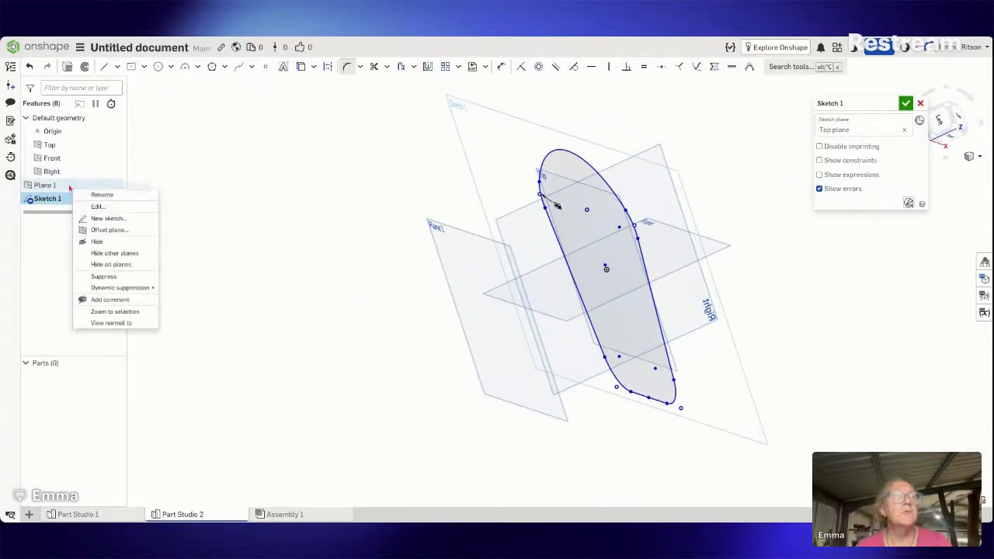
pyautogui.click(109, 206)
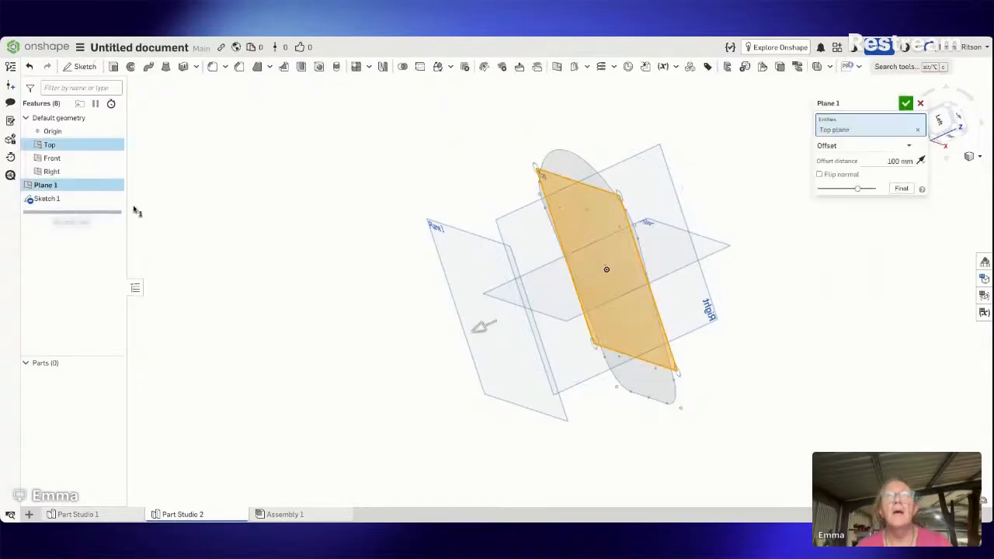
pyautogui.click(869, 161)
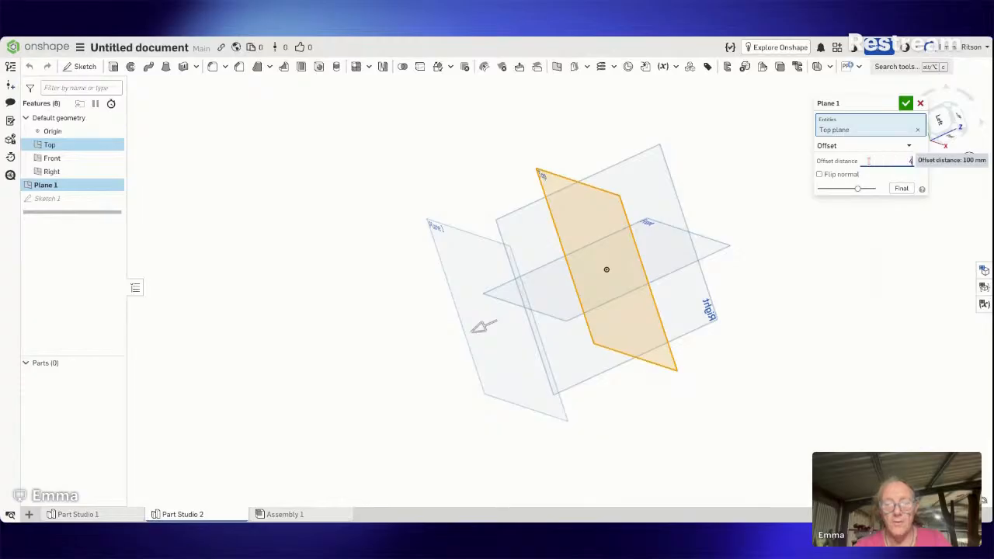
pyautogui.write('40')
pyautogui.press('Return')
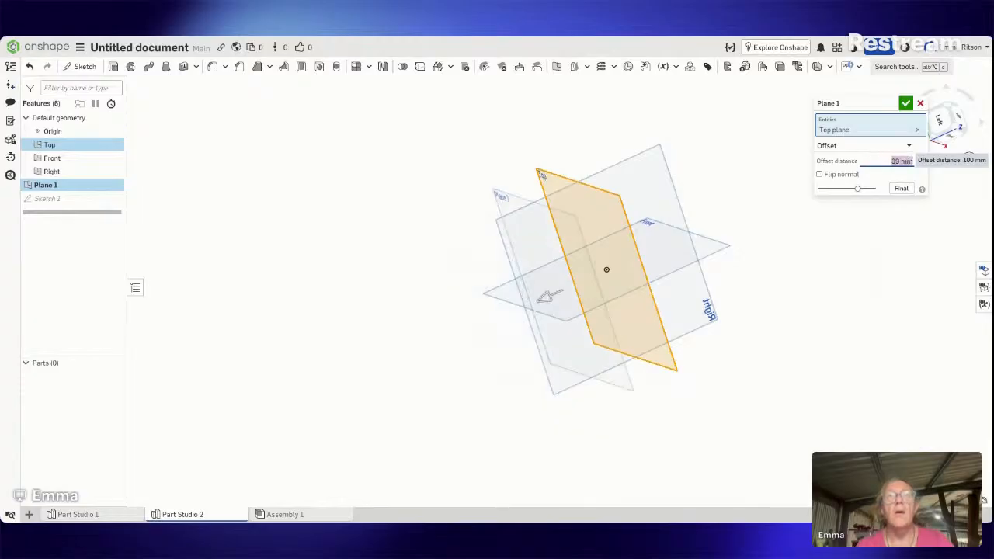
pyautogui.moveTo(759, 237)
pyautogui.mouseDown(button='right')
pyautogui.moveTo(737, 244)
pyautogui.moveTo(788, 231)
pyautogui.moveTo(774, 228)
pyautogui.mouseUp(button='right')
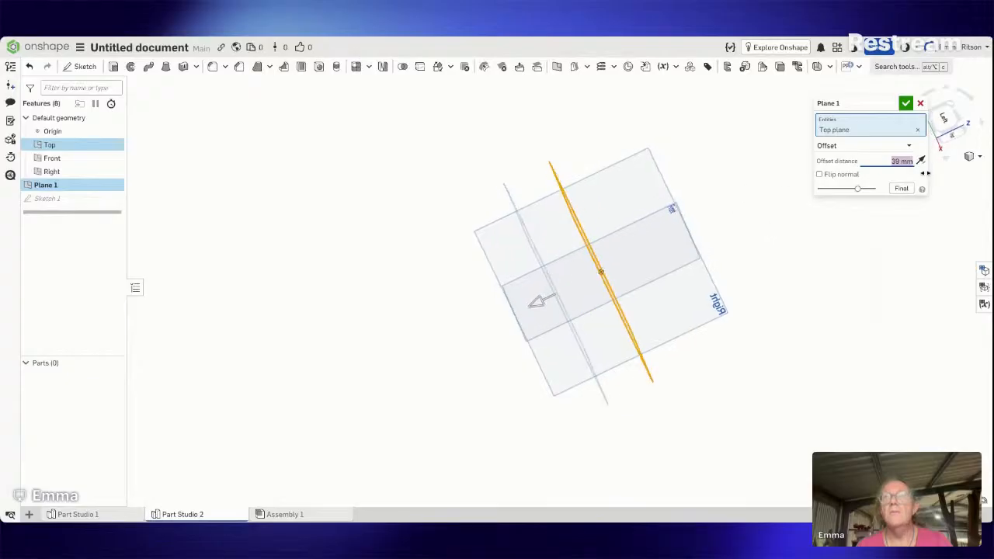
# Step: Try redefining Plane 1 as a Plane point plane using the Top plane and the origin
pyautogui.click(889, 146)
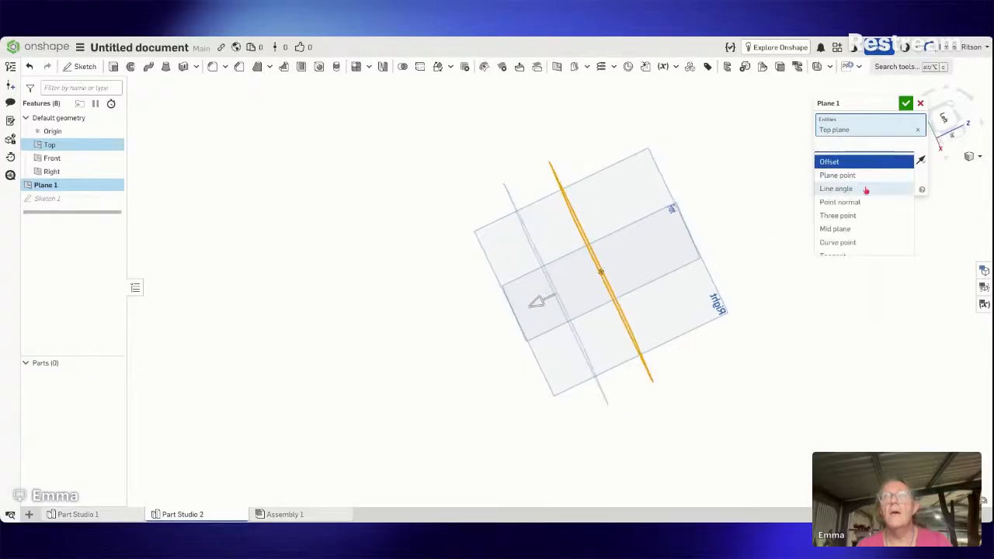
pyautogui.click(923, 180)
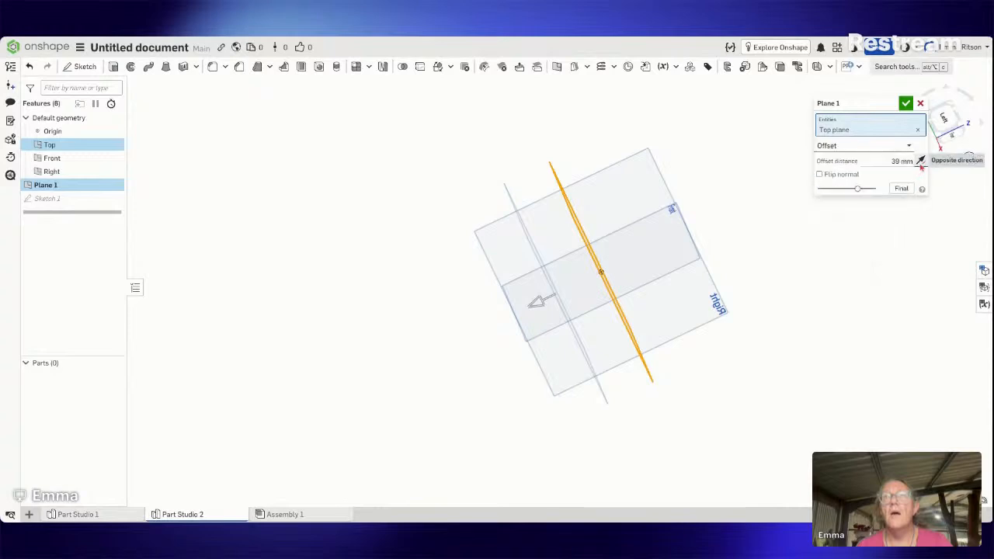
pyautogui.click(918, 130)
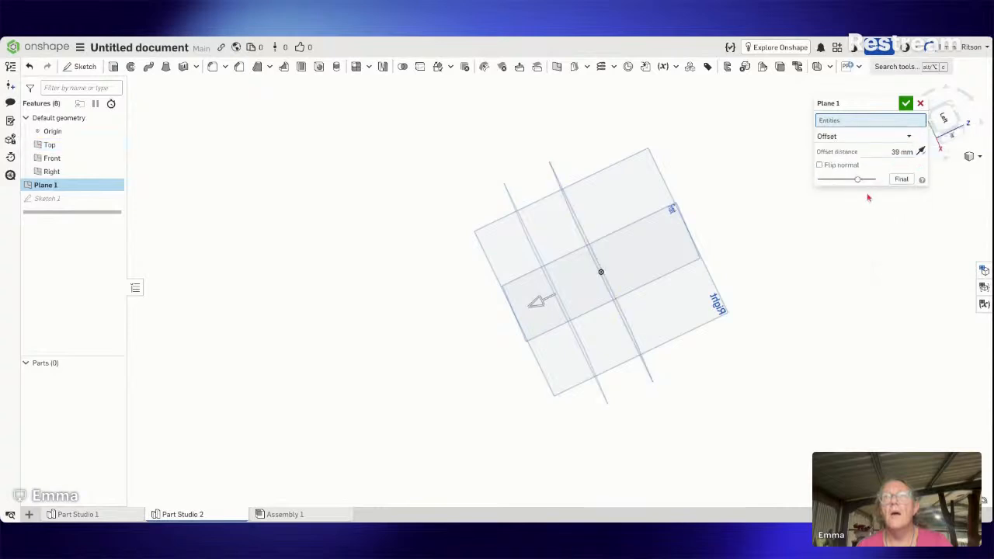
pyautogui.moveTo(816, 213); pyautogui.dragTo(798, 227, button='right')
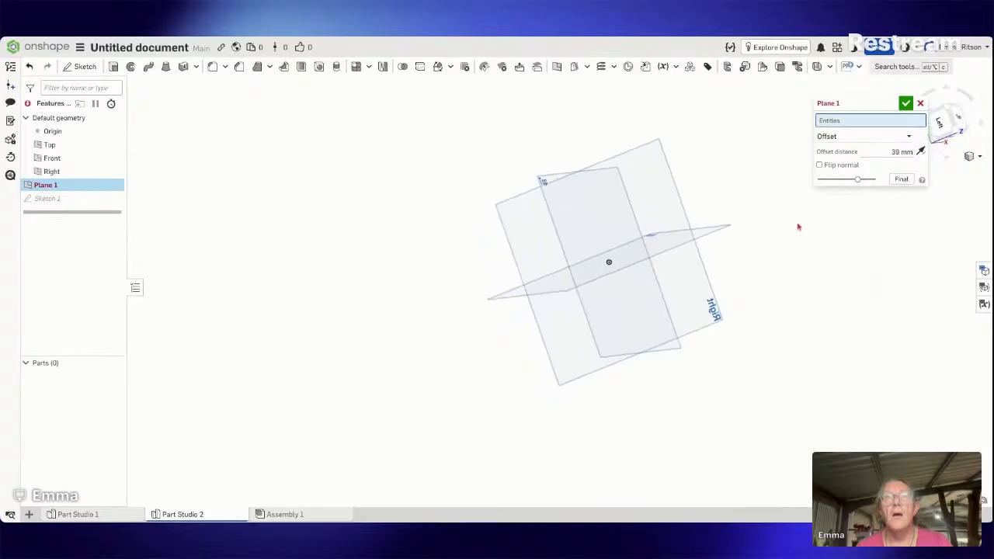
pyautogui.click(875, 137)
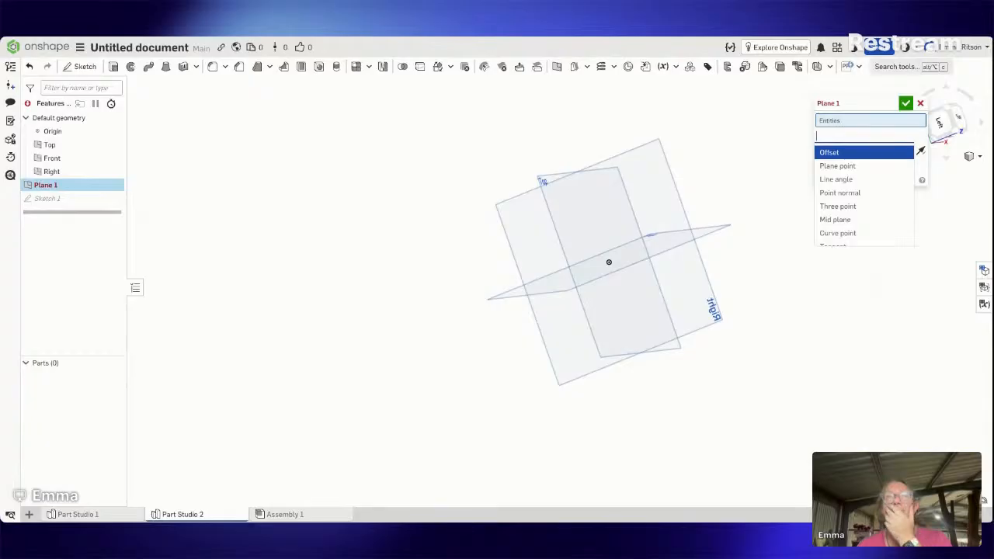
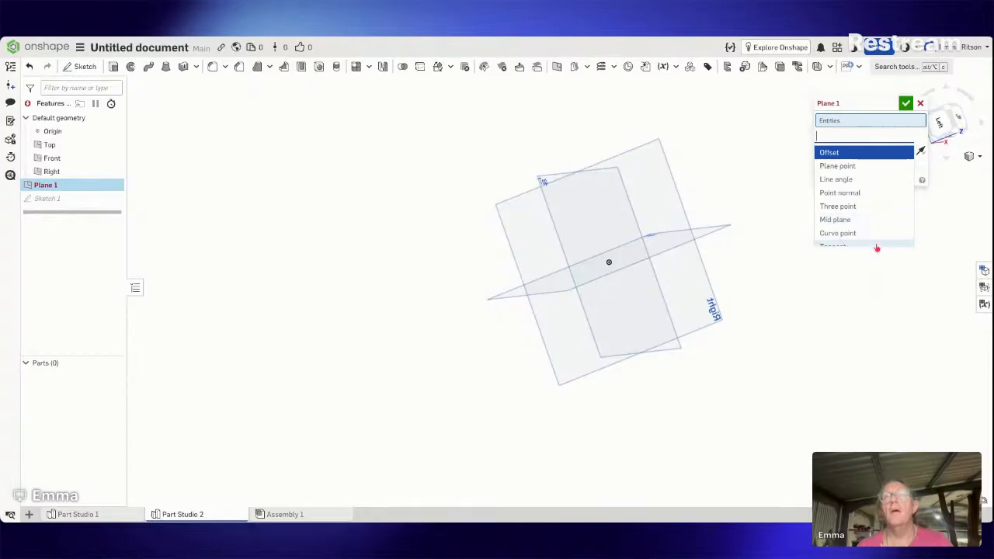
pyautogui.click(874, 168)
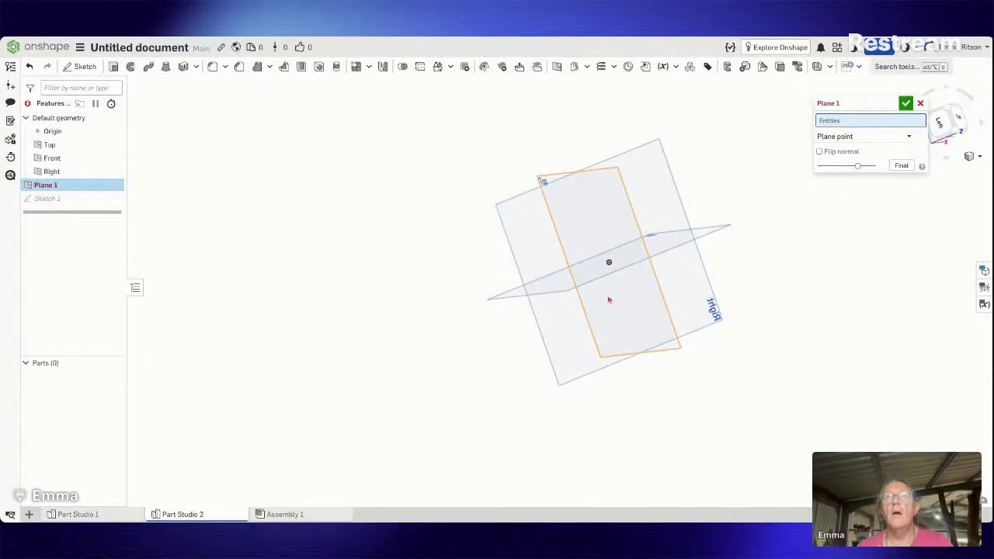
pyautogui.click(608, 299)
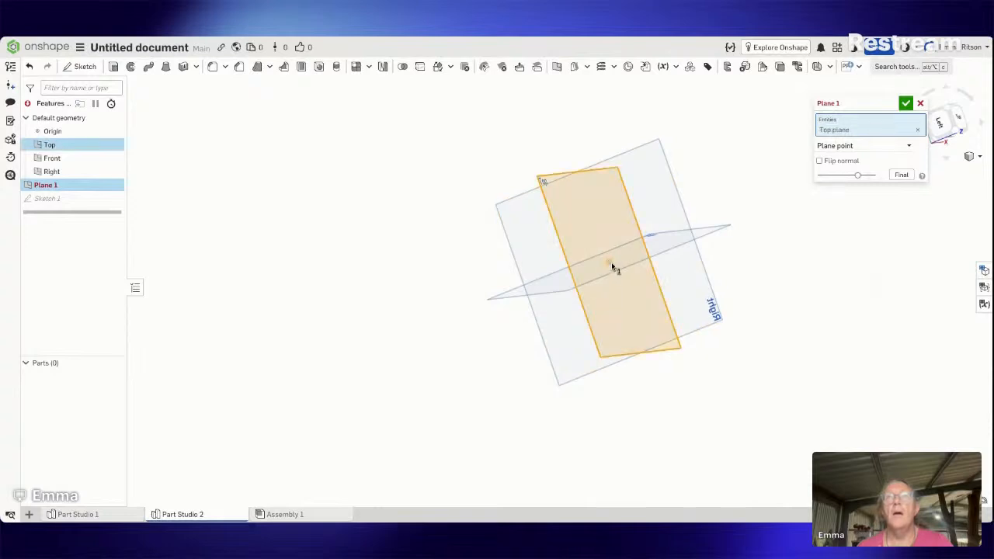
pyautogui.click(610, 264)
pyautogui.moveTo(771, 271); pyautogui.dragTo(795, 276, button='right')
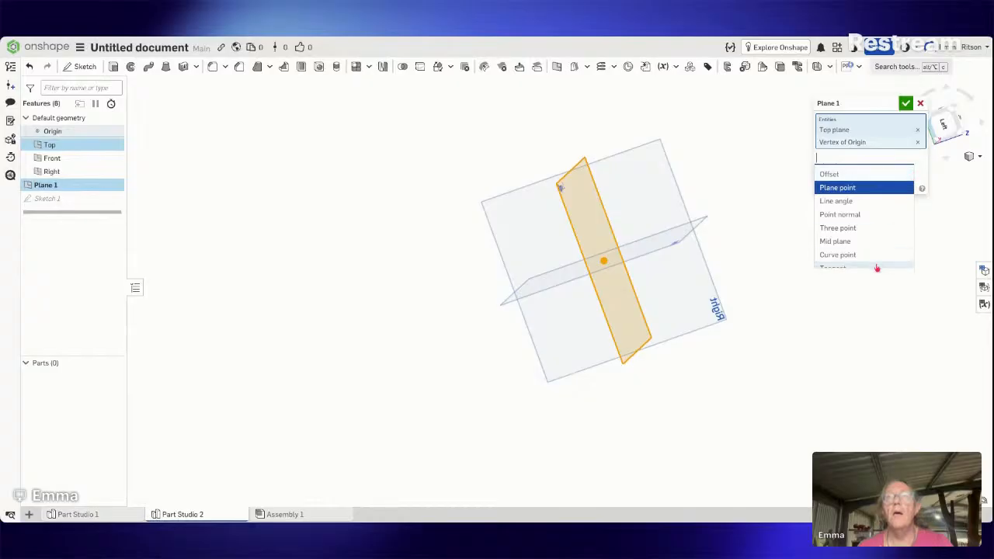
# Step: Try redefining Plane 1 as a Line angle plane at 20 degrees to the Top plane
pyautogui.scroll(-1, 868, 248)
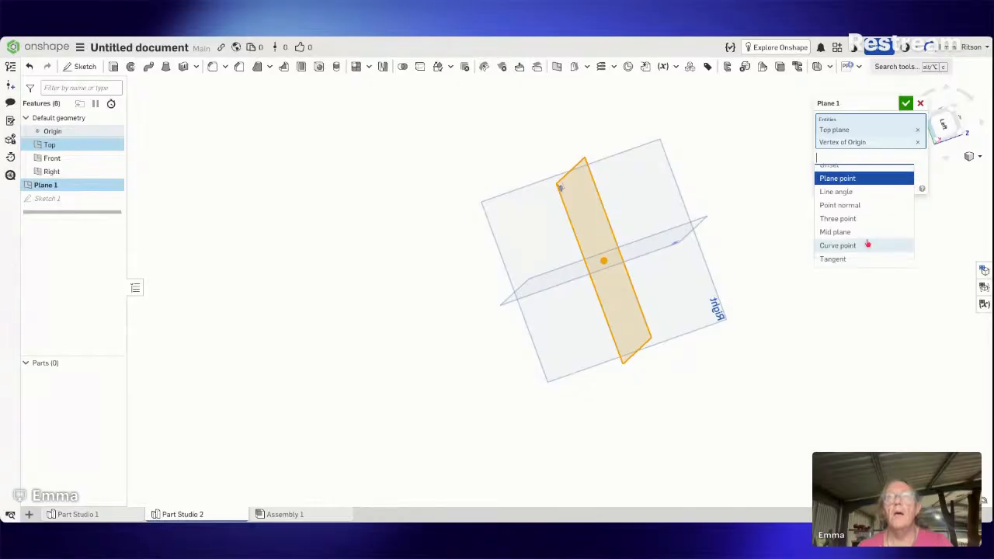
pyautogui.click(837, 192)
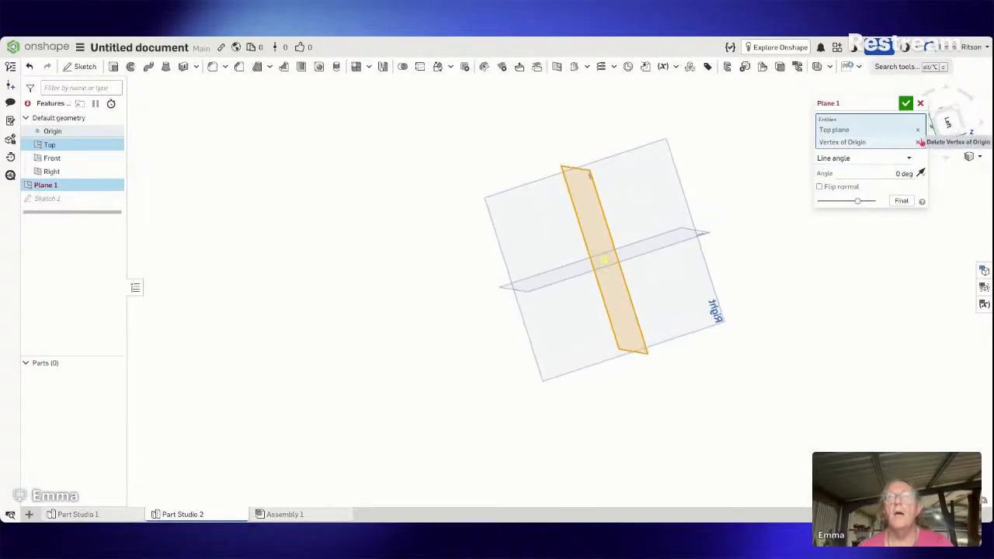
pyautogui.click(920, 142)
pyautogui.click(917, 130)
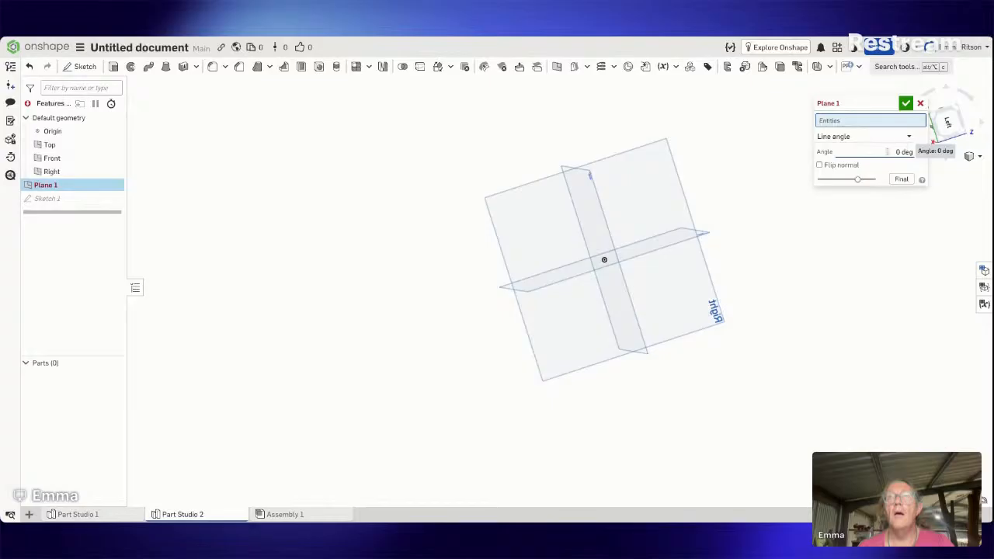
pyautogui.click(901, 151)
pyautogui.write('20')
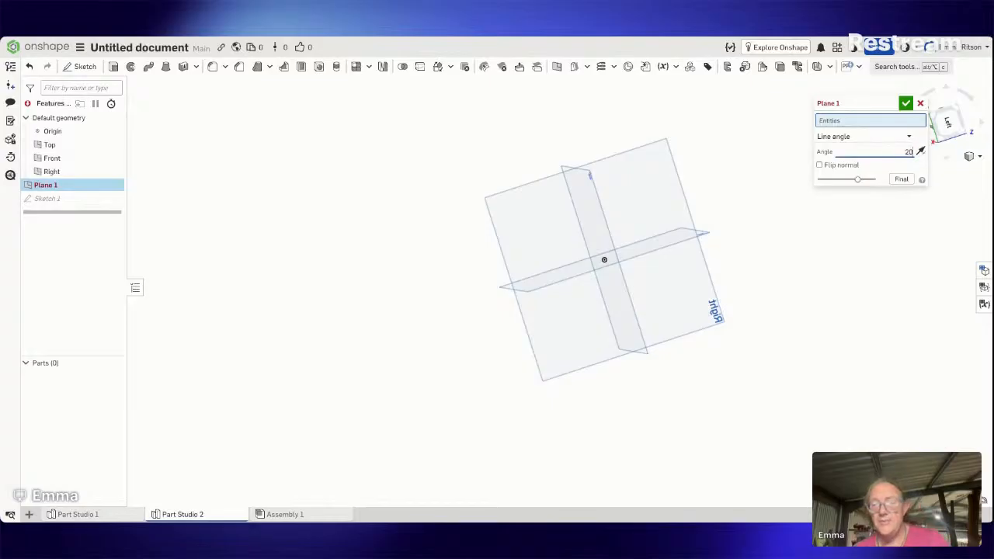
pyautogui.press('Return')
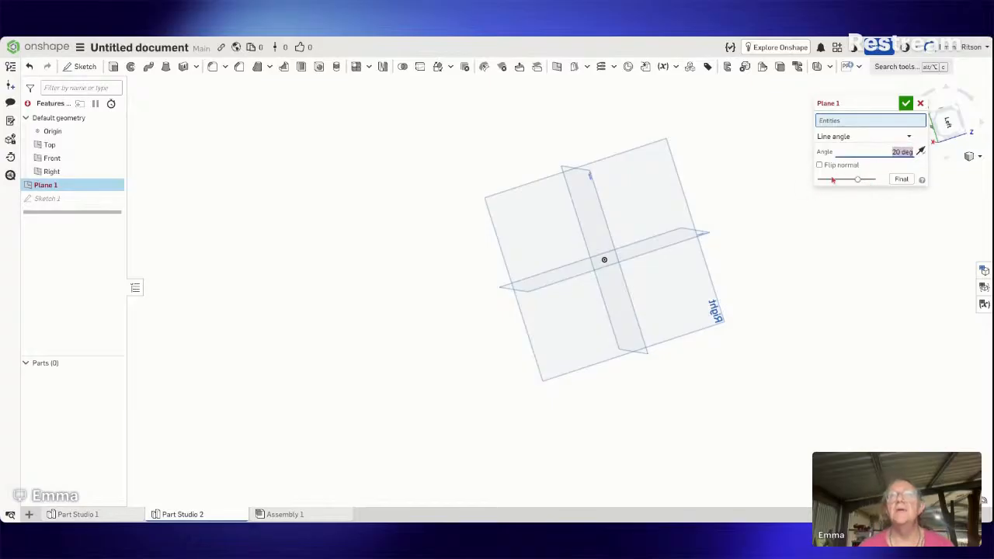
pyautogui.click(851, 121)
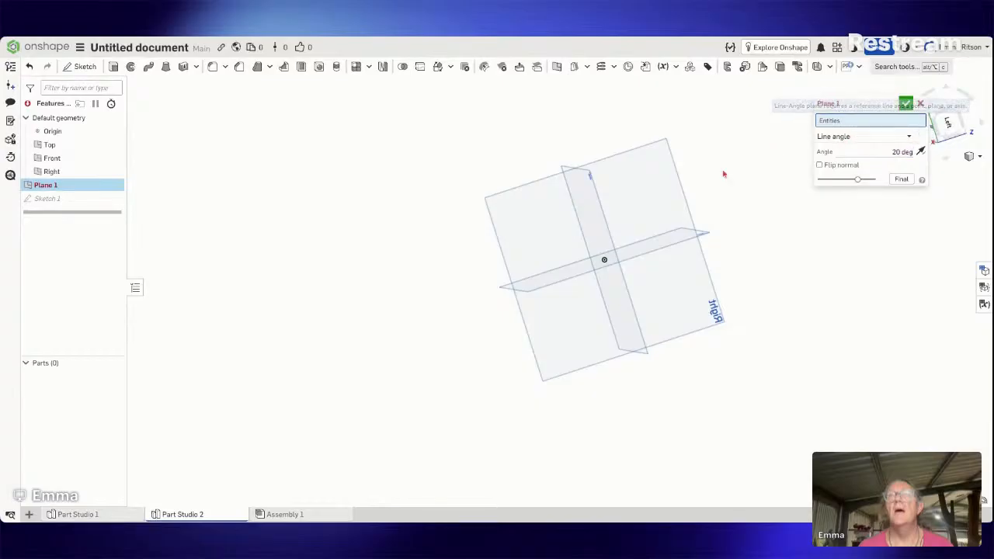
pyautogui.click(615, 257)
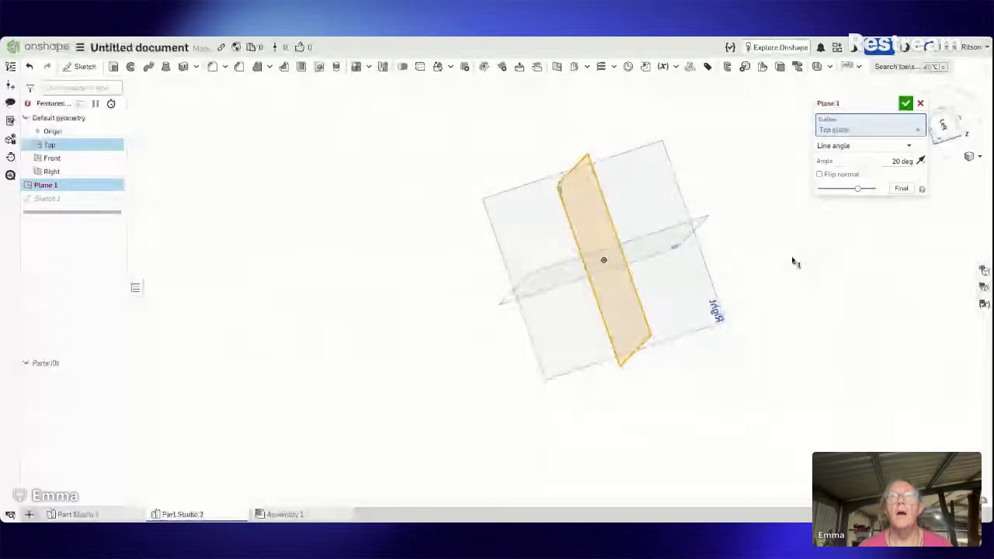
pyautogui.click(917, 129)
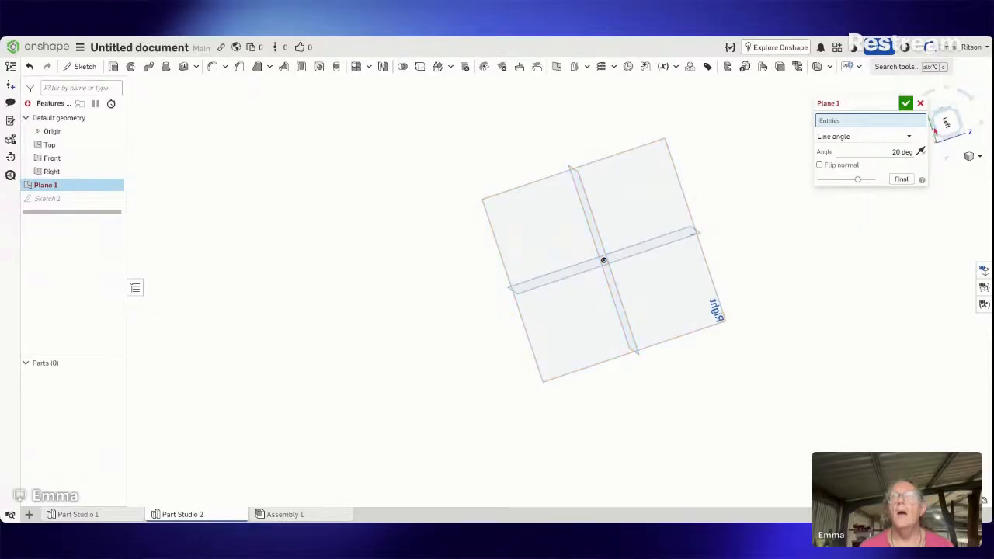
# Step: Try the Top plane again as the Line angle reference from the left view, and cancel the Plane 1 edit
pyautogui.click(942, 124)
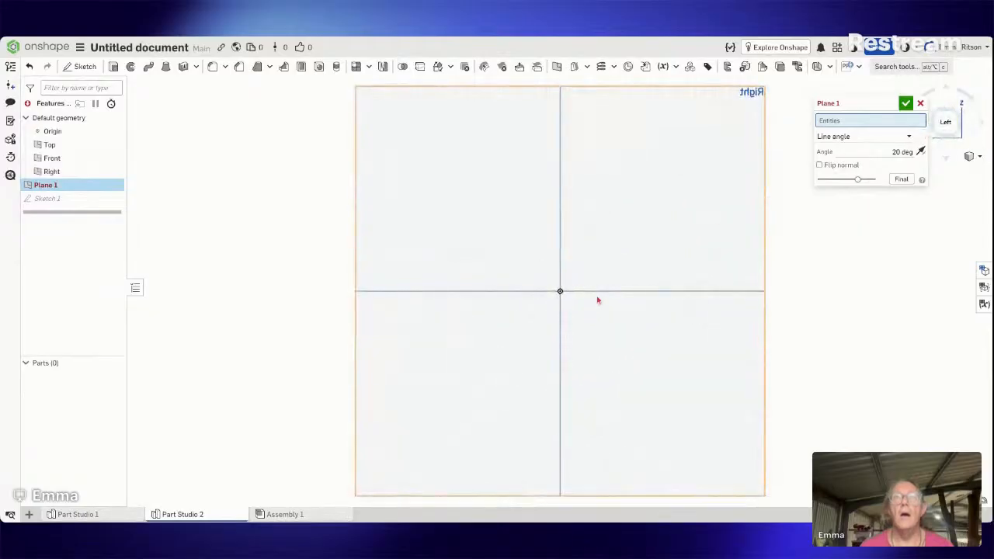
pyautogui.click(601, 292)
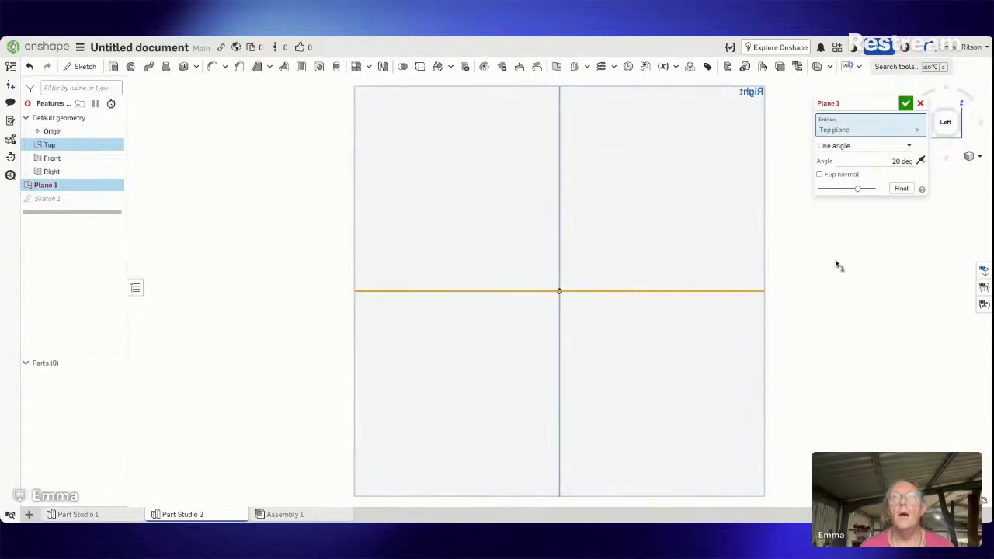
pyautogui.scroll(-3, 839, 266)
pyautogui.moveTo(839, 265); pyautogui.dragTo(815, 266, button='right')
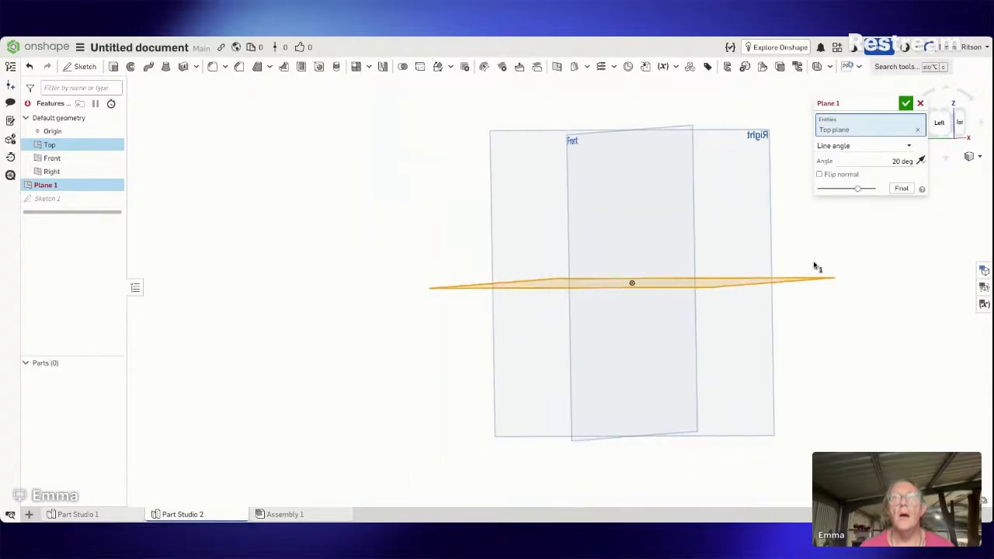
pyautogui.click(921, 104)
# Step: Try creating a new Mid plane type plane with the Top plane as its reference
pyautogui.moveTo(824, 196); pyautogui.dragTo(839, 215, button='right')
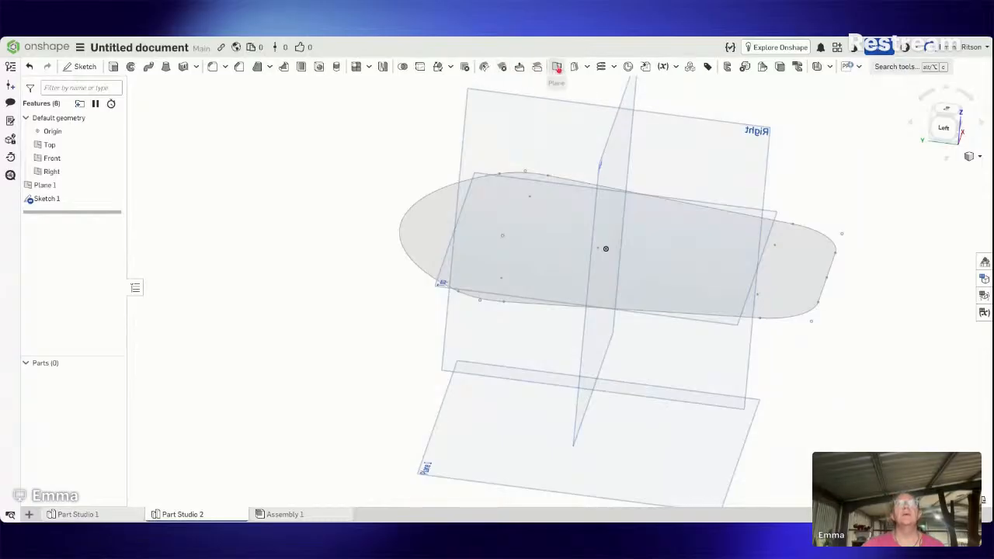
pyautogui.click(556, 66)
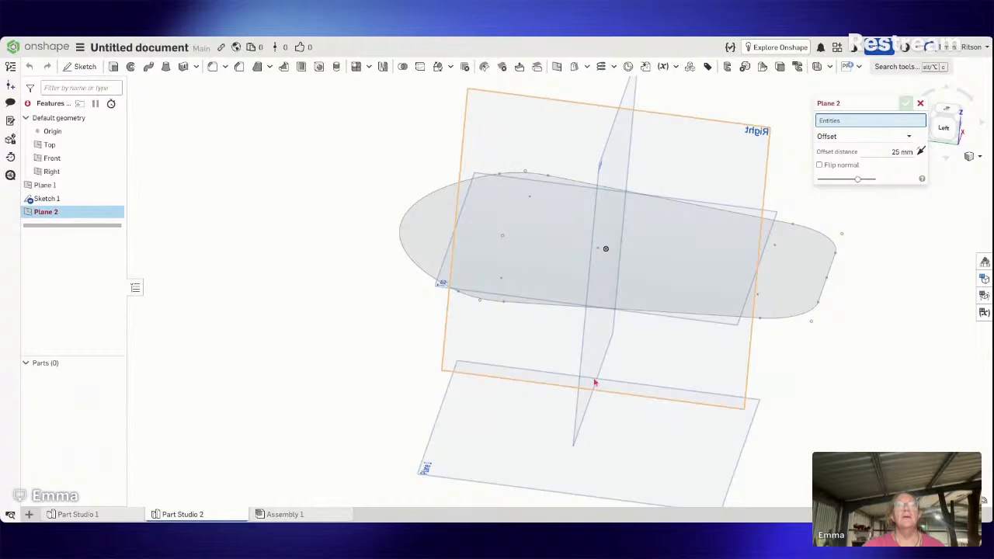
pyautogui.click(887, 137)
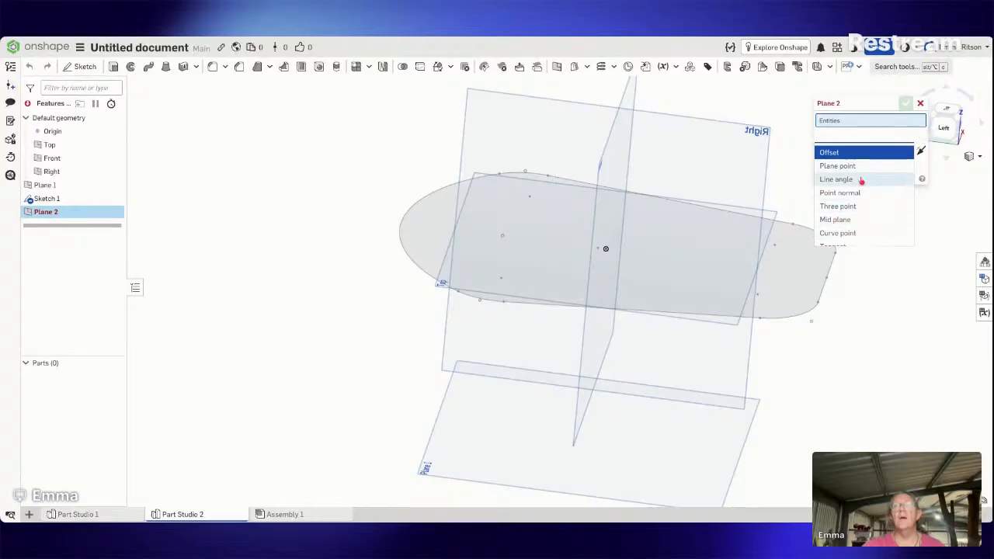
pyautogui.click(851, 218)
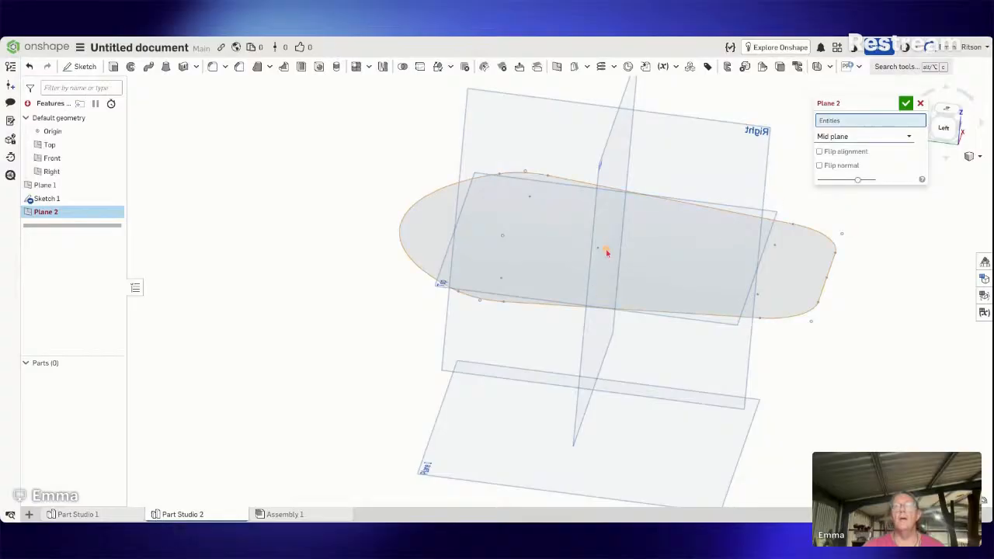
pyautogui.click(773, 214)
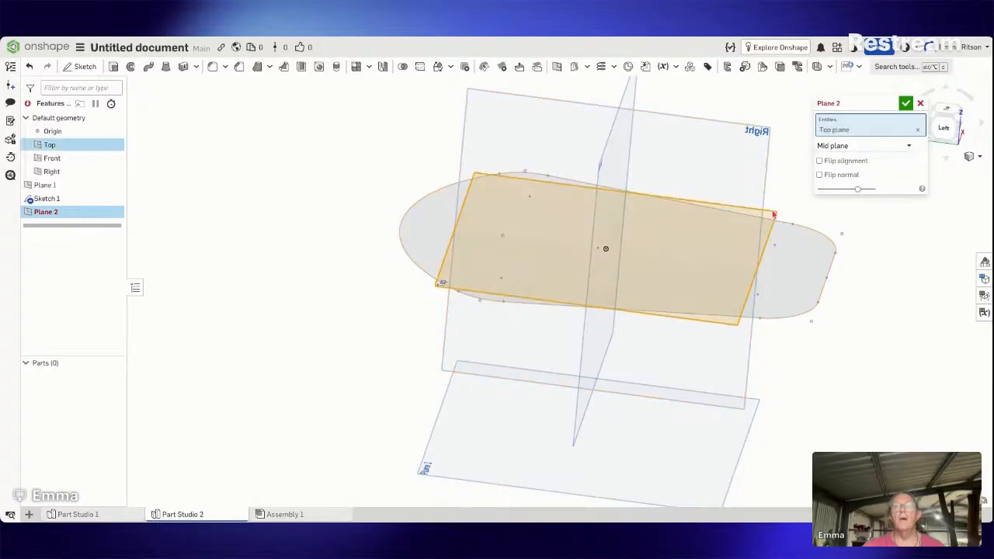
pyautogui.moveTo(827, 334)
pyautogui.mouseDown(button='right')
pyautogui.moveTo(834, 322)
pyautogui.moveTo(826, 324)
pyautogui.moveTo(838, 328)
pyautogui.moveTo(816, 328)
pyautogui.mouseUp(button='right')
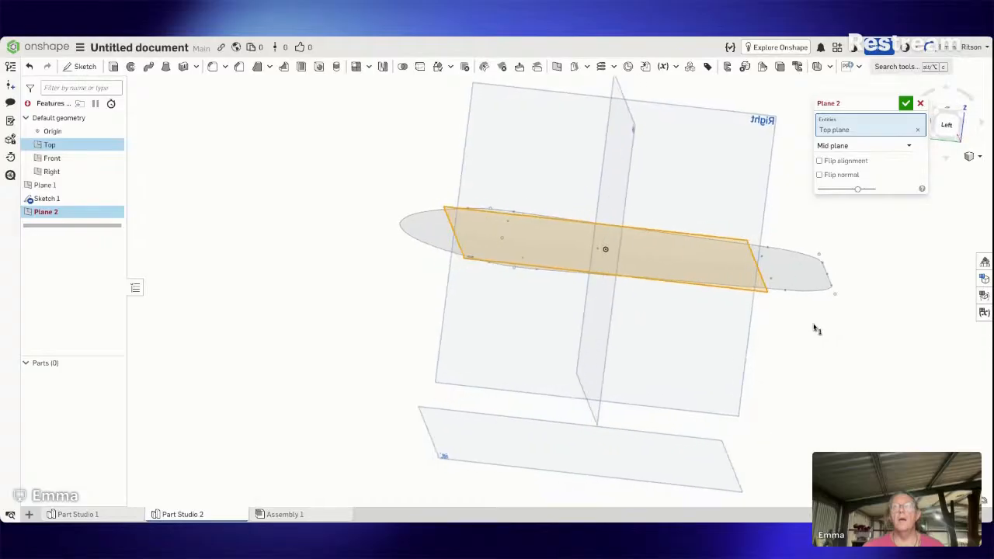
# Step: Try offsetting the new plane 40 mm below the Top plane, and undo its creation
pyautogui.click(892, 148)
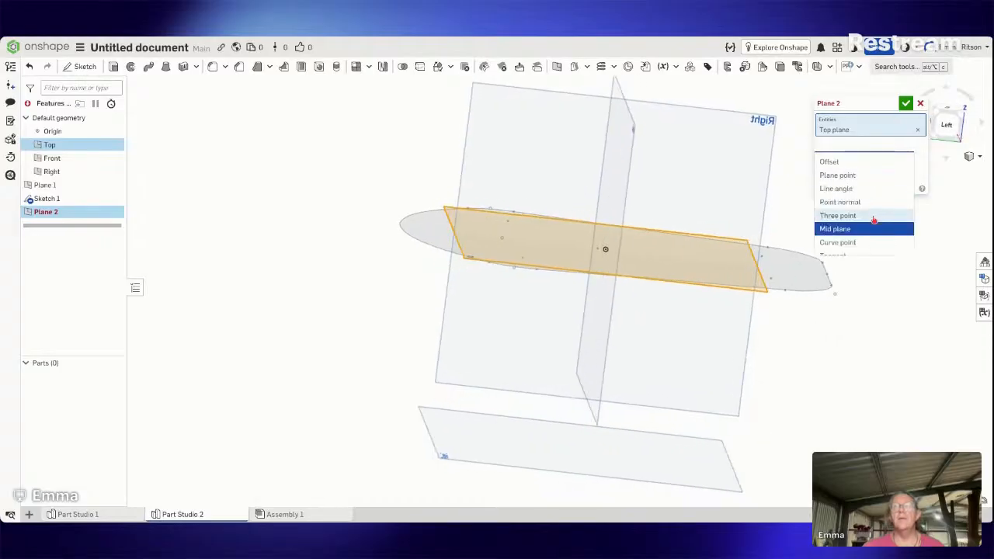
pyautogui.click(849, 163)
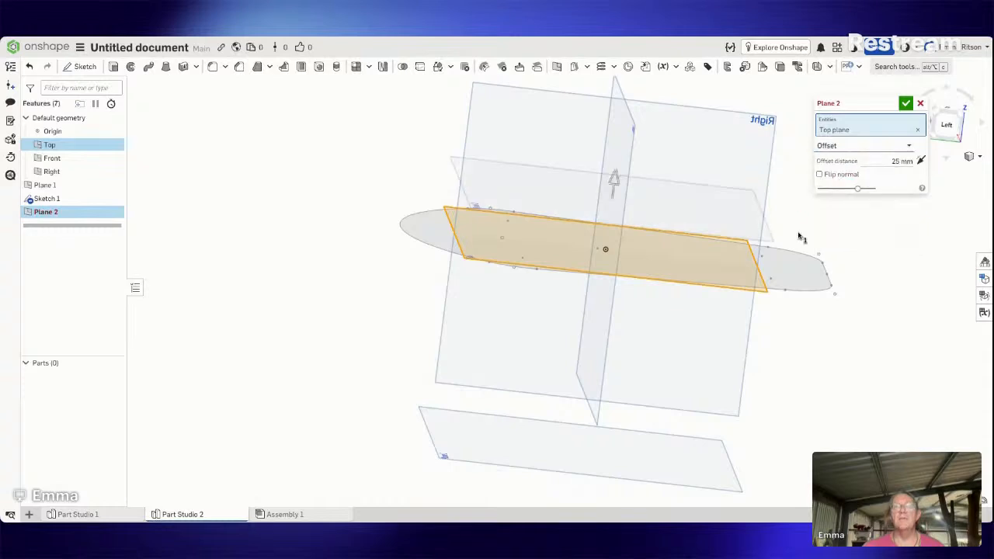
pyautogui.moveTo(800, 238); pyautogui.dragTo(801, 229, button='right')
pyautogui.click(879, 161)
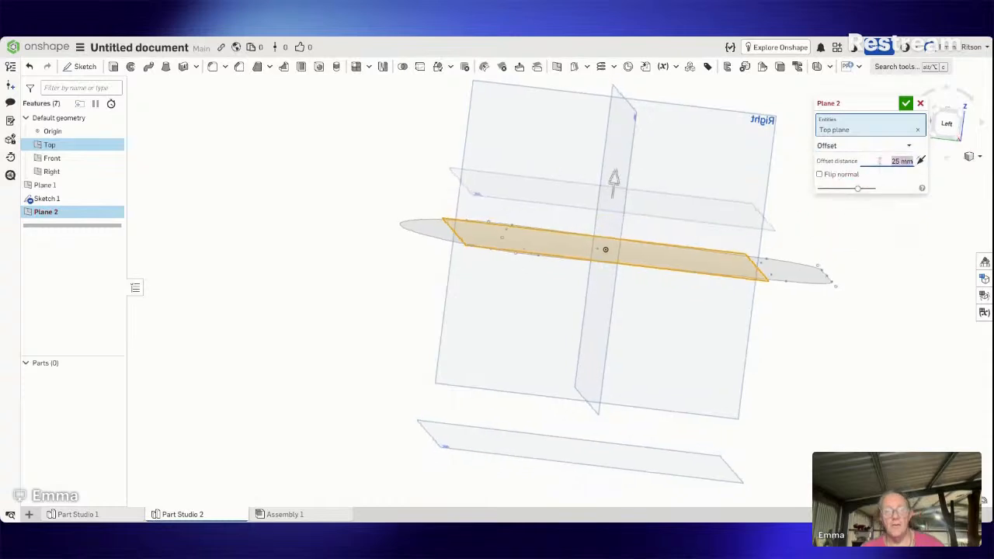
pyautogui.write('40')
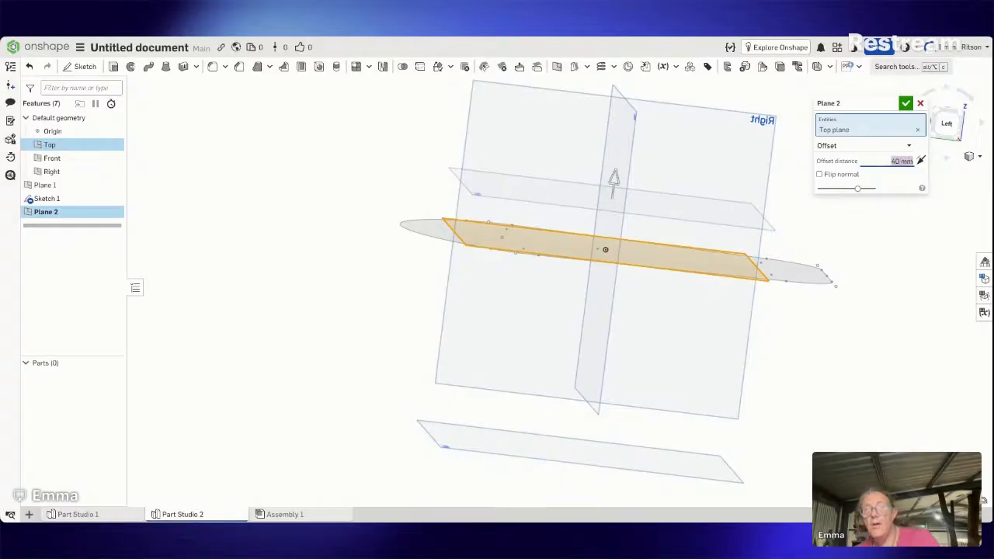
pyautogui.press('Return')
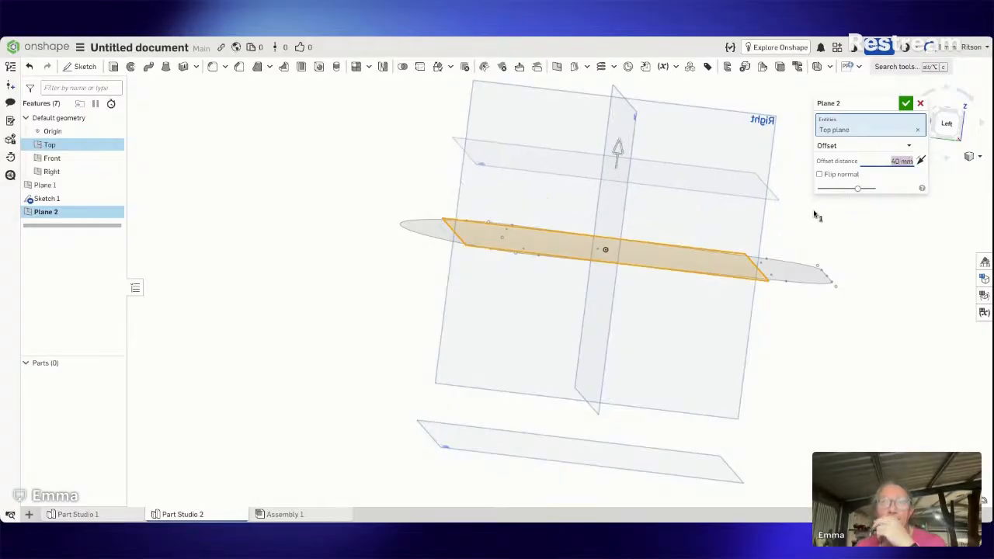
pyautogui.click(922, 163)
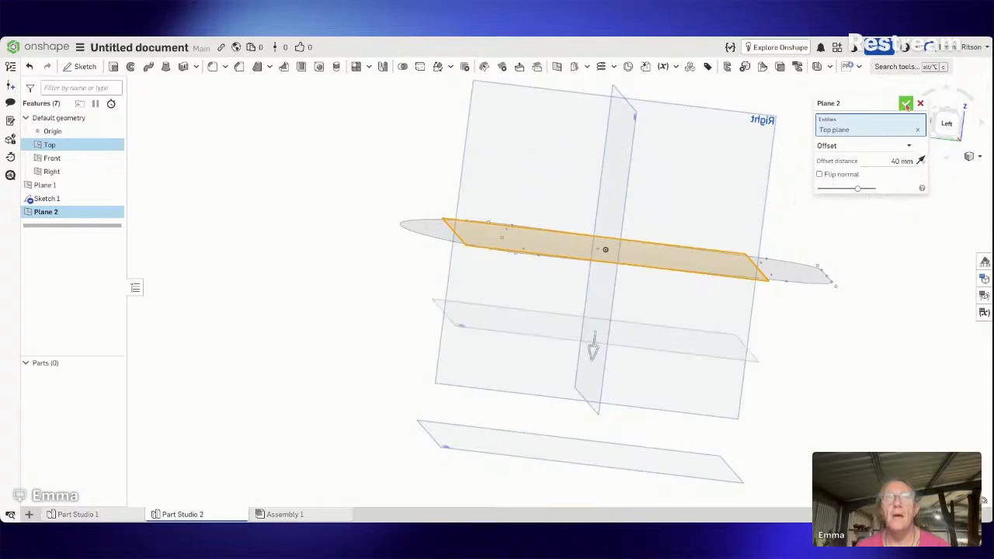
pyautogui.click(906, 106)
pyautogui.moveTo(836, 229)
pyautogui.mouseDown(button='right')
pyautogui.moveTo(841, 208)
pyautogui.moveTo(838, 218)
pyautogui.mouseUp(button='right')
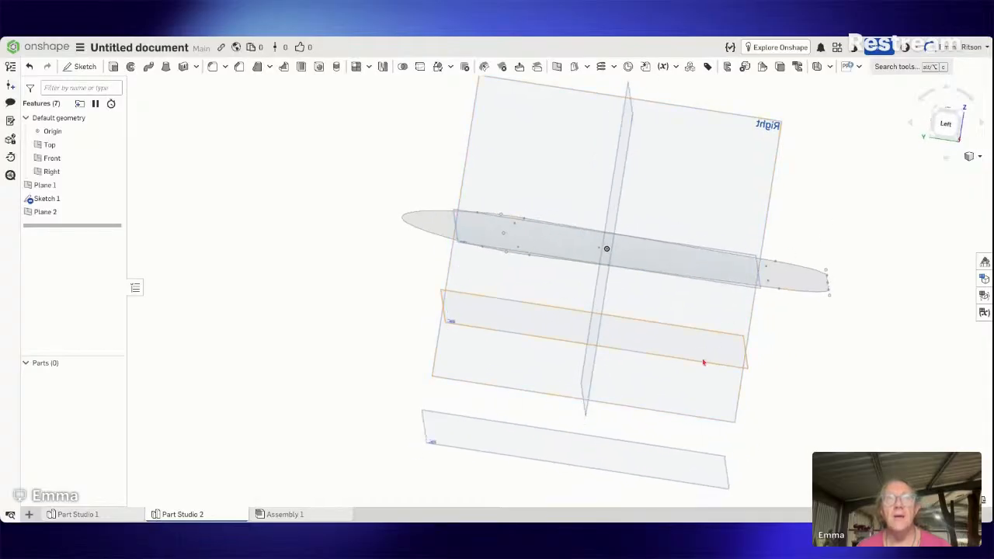
pyautogui.moveTo(702, 362); pyautogui.dragTo(713, 344, button='right')
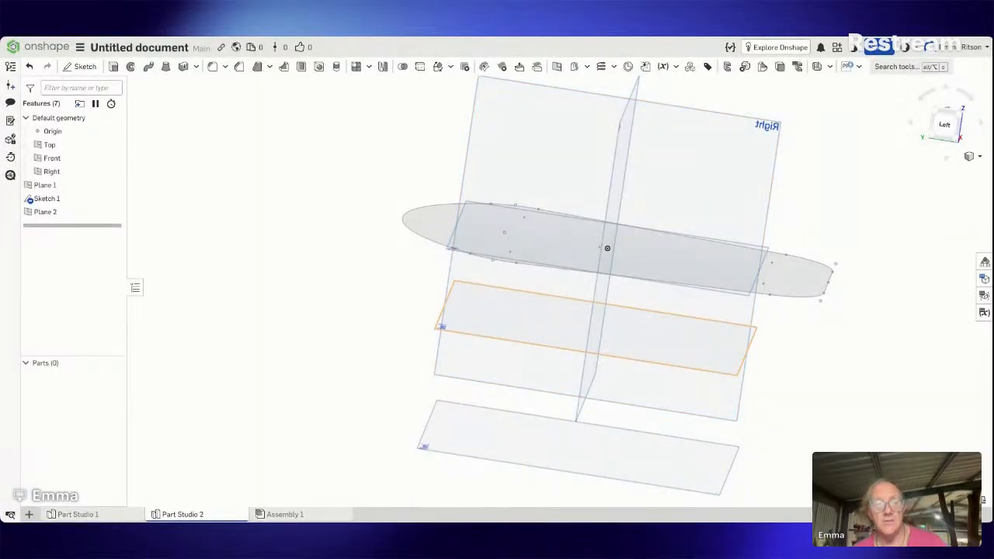
pyautogui.hotkey('ctrl', 'z')
# Step: Sketch a vertical construction line about 49.5 mm long down from the origin on the Right plane
pyautogui.moveTo(665, 332); pyautogui.dragTo(585, 343, button='right')
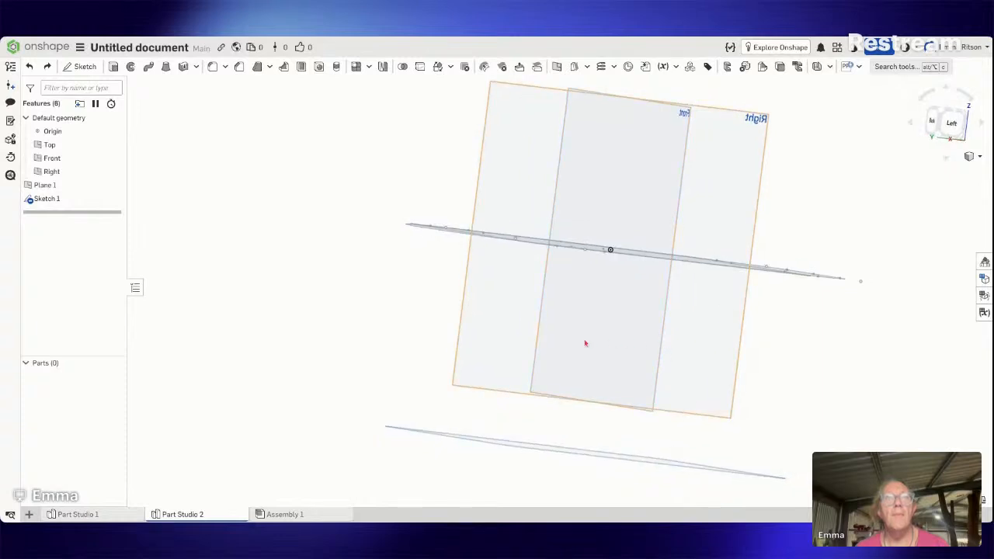
pyautogui.click(82, 66)
pyautogui.click(505, 324)
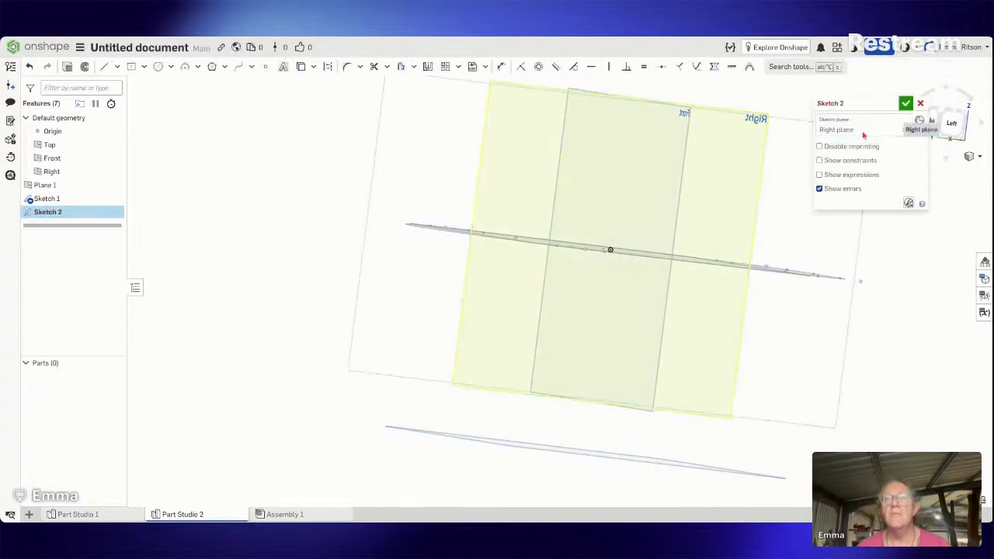
pyautogui.press('n')
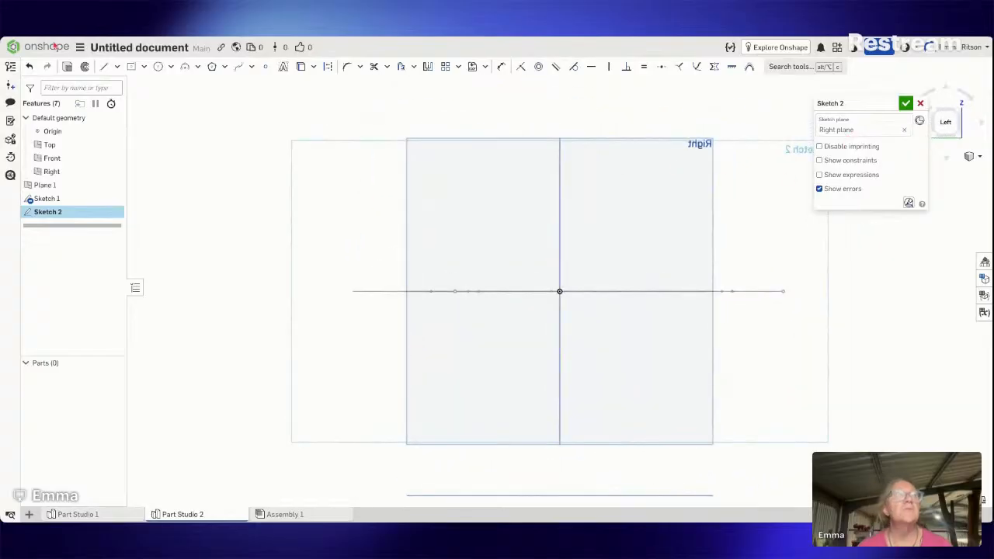
pyautogui.click(106, 68)
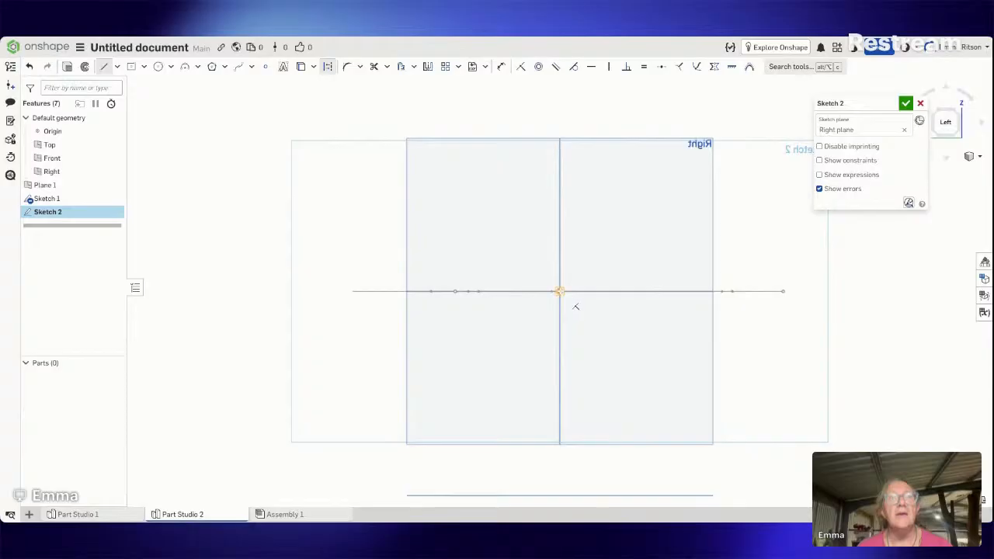
pyautogui.click(559, 291)
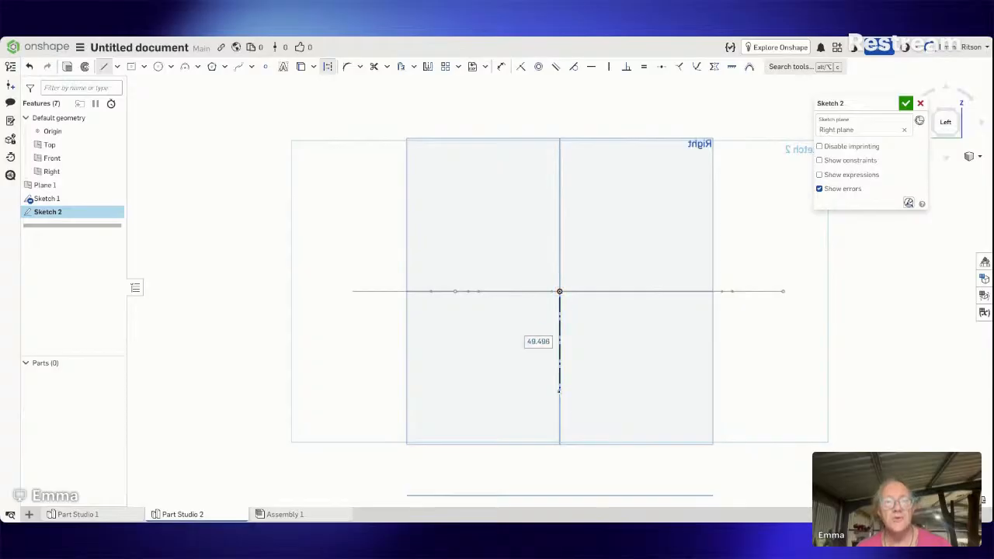
pyautogui.click(559, 390)
pyautogui.press('Escape')
pyautogui.scroll(2, 579, 382)
pyautogui.scroll(-3, 581, 382)
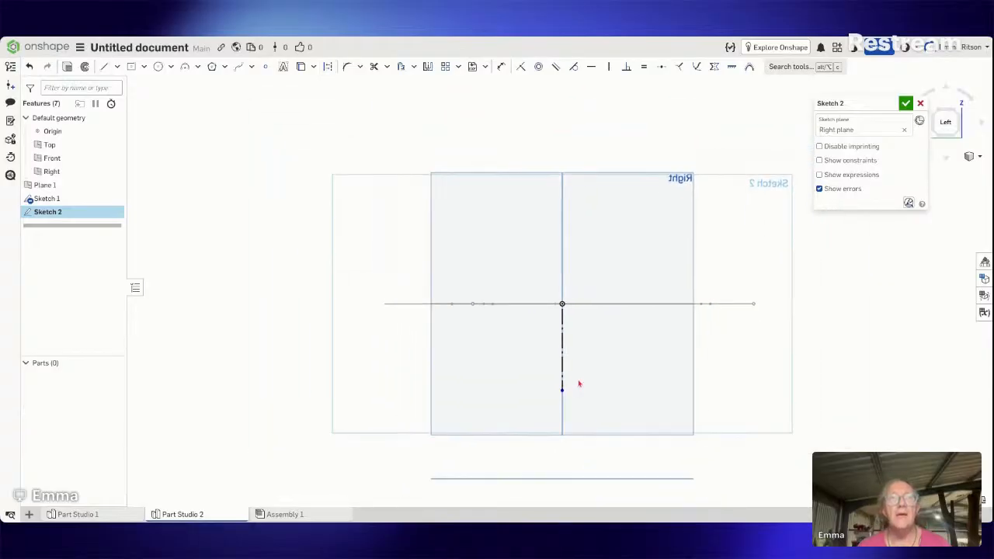
pyautogui.moveTo(580, 382); pyautogui.dragTo(610, 360, button='right')
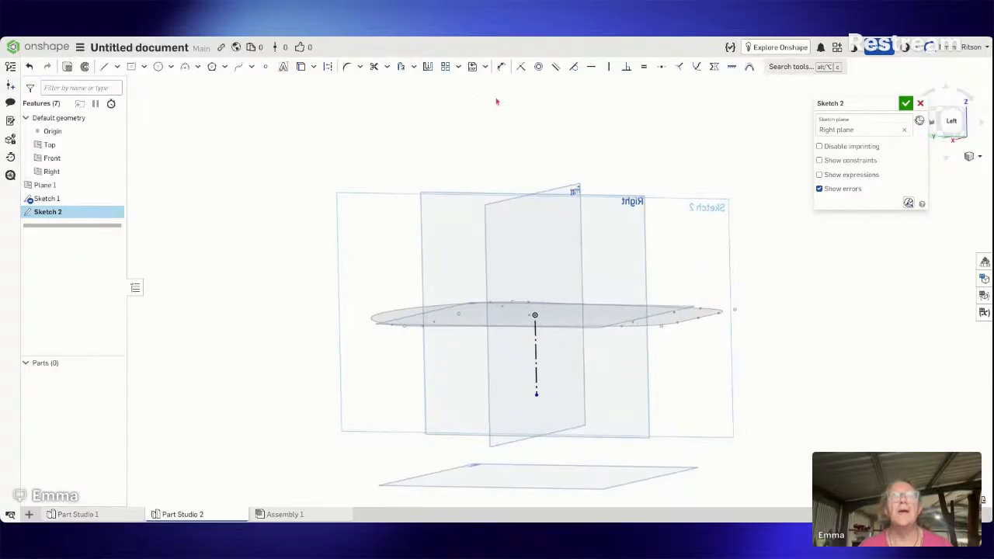
pyautogui.click(906, 104)
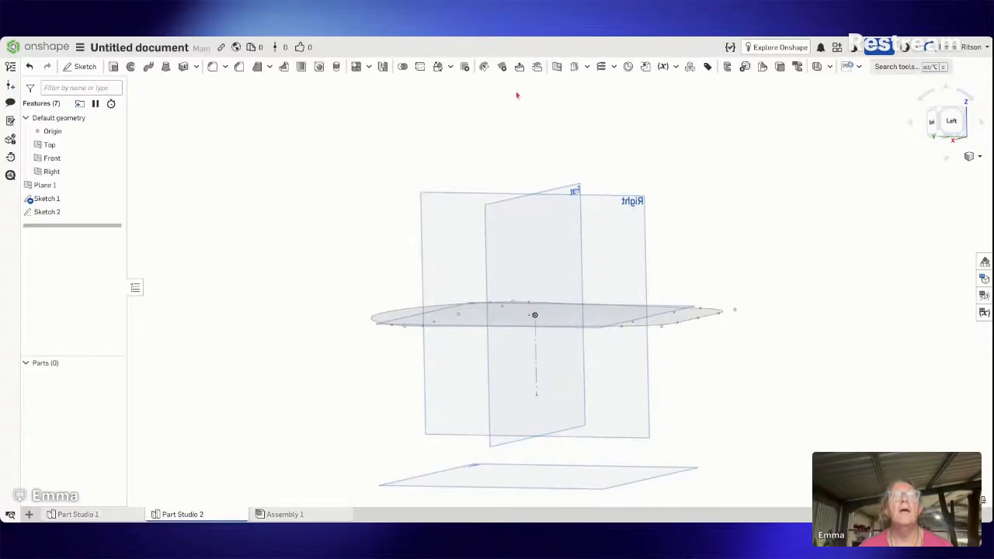
# Step: Try a Line angle plane through the vertical construction line at 83 degrees, and cancel it
pyautogui.click(557, 67)
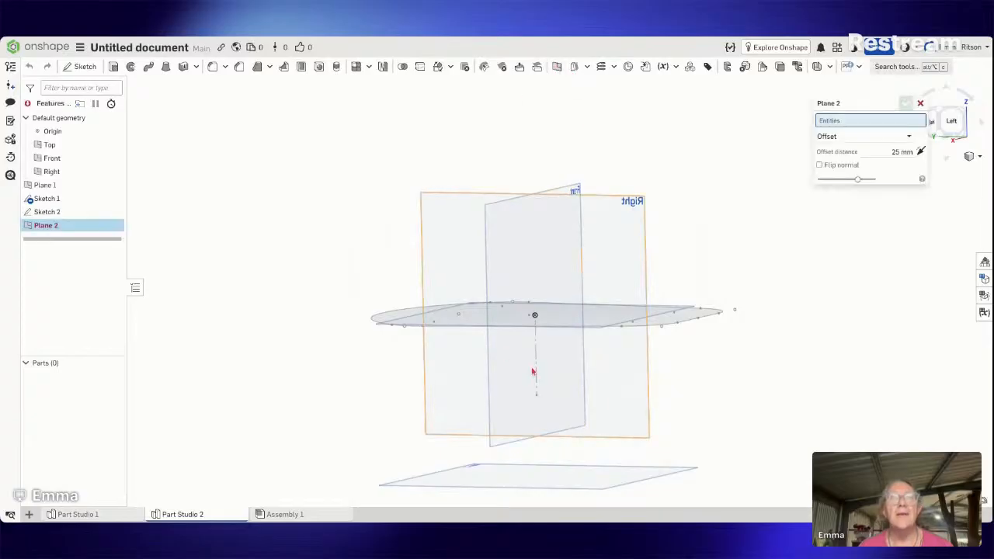
pyautogui.click(868, 137)
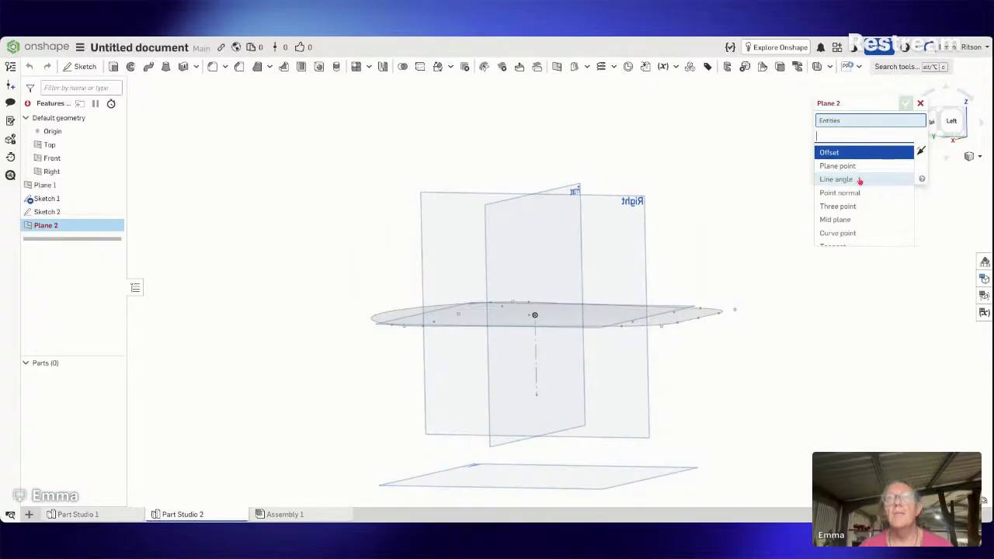
pyautogui.click(835, 179)
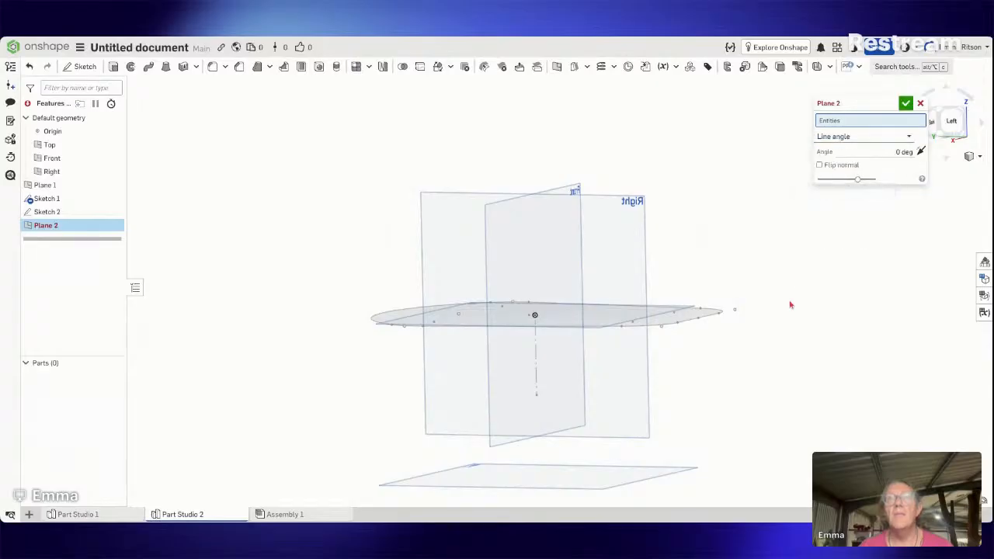
pyautogui.click(537, 372)
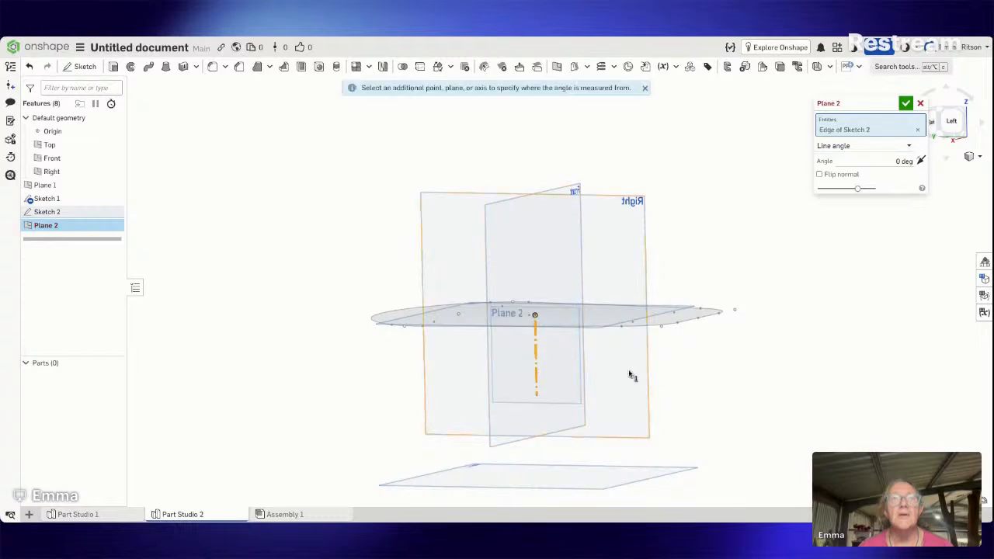
pyautogui.moveTo(706, 378)
pyautogui.mouseDown(button='right')
pyautogui.moveTo(688, 403)
pyautogui.moveTo(696, 421)
pyautogui.moveTo(723, 391)
pyautogui.moveTo(714, 393)
pyautogui.mouseUp(button='right')
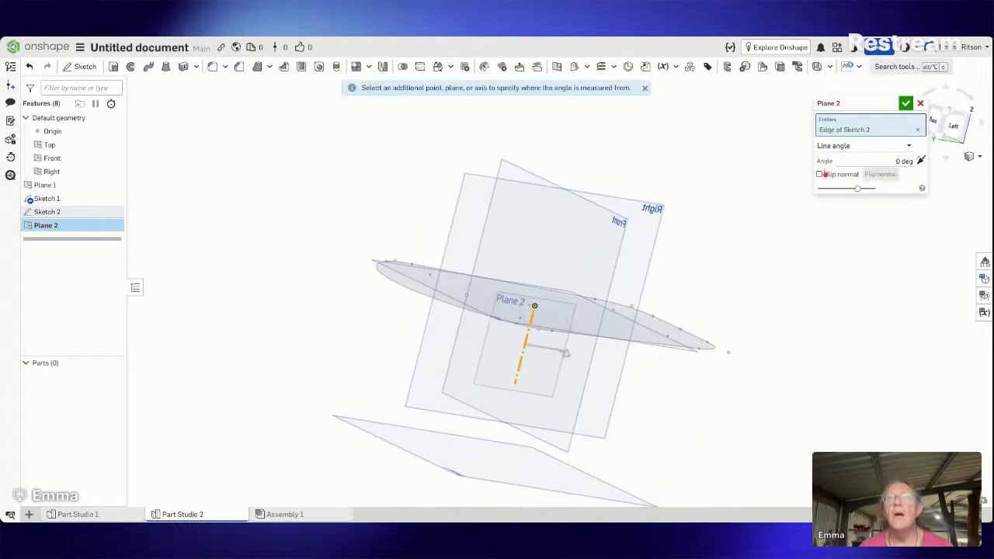
pyautogui.click(862, 162)
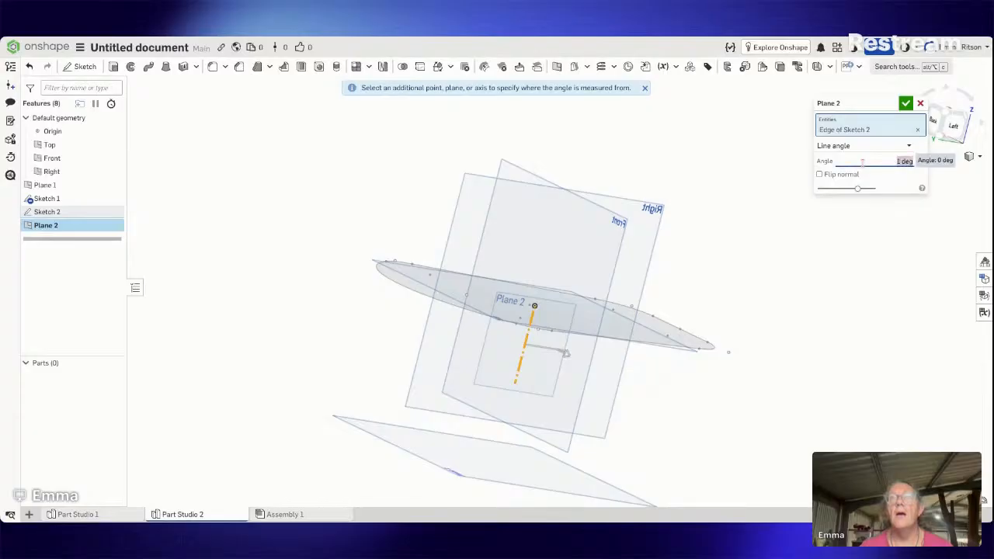
pyautogui.scroll(10, 862, 162)
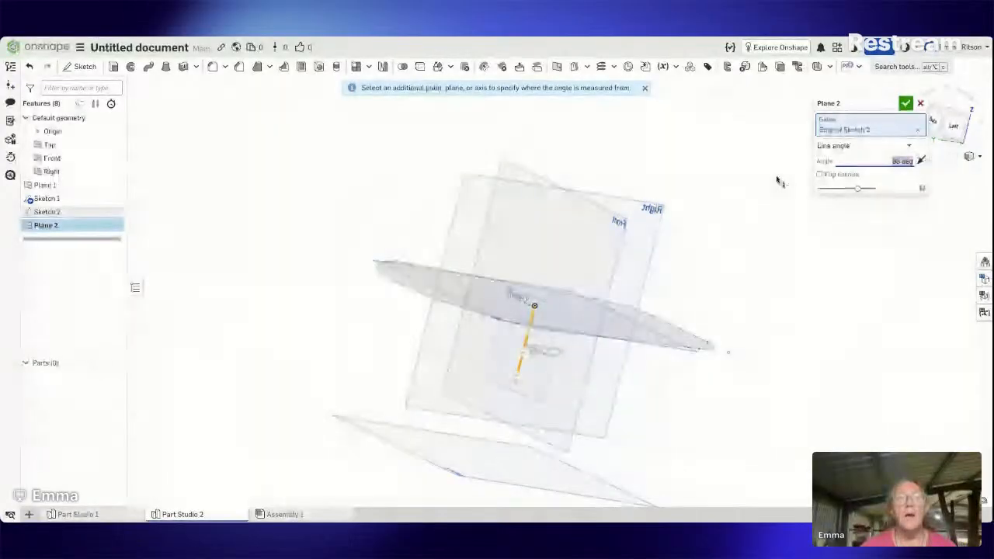
pyautogui.moveTo(801, 213); pyautogui.dragTo(753, 204, button='right')
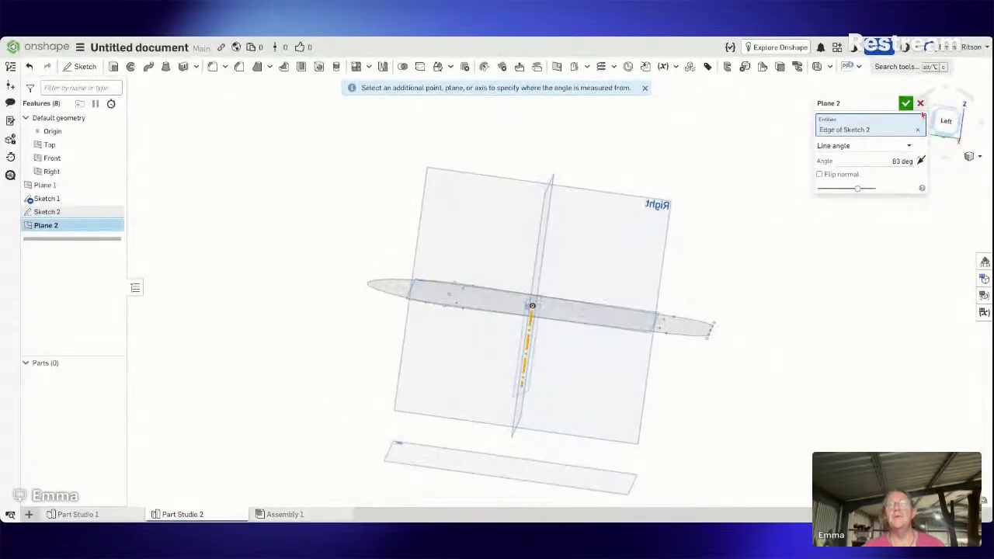
pyautogui.click(920, 104)
# Step: Edit Sketch 2 and add a sloping construction line about 45.2 mm long from the lower end of the vertical construction line
pyautogui.moveTo(811, 252); pyautogui.dragTo(828, 253, button='right')
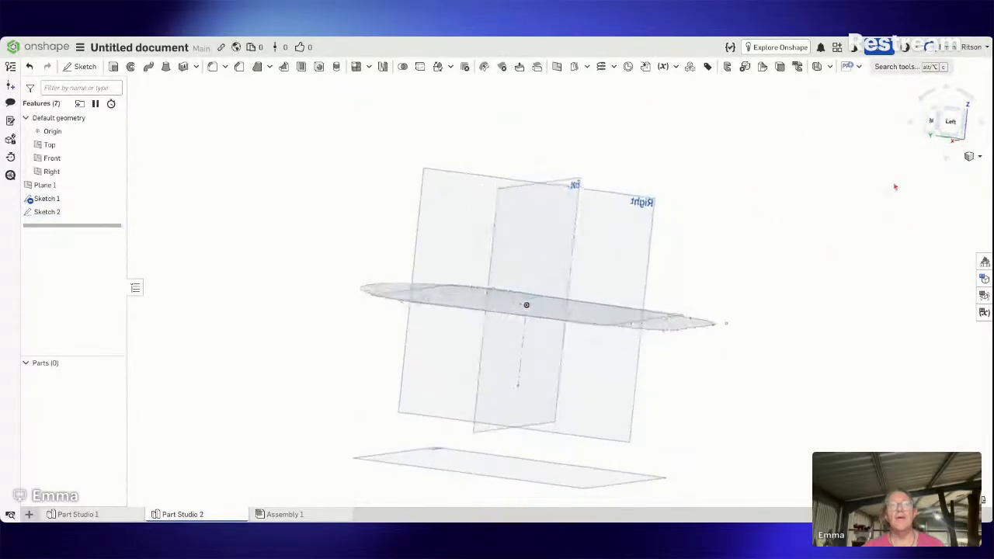
pyautogui.click(948, 122)
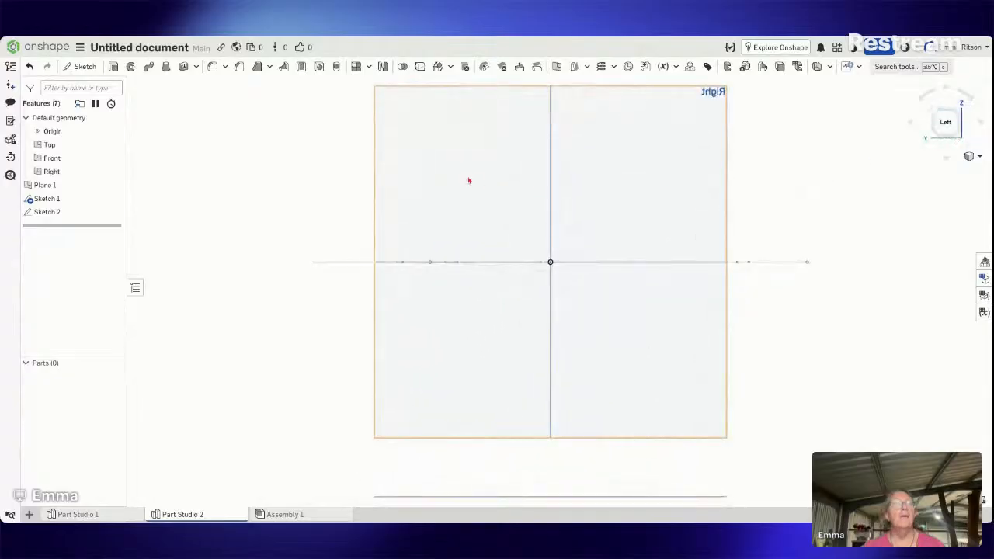
pyautogui.rightClick(85, 217)
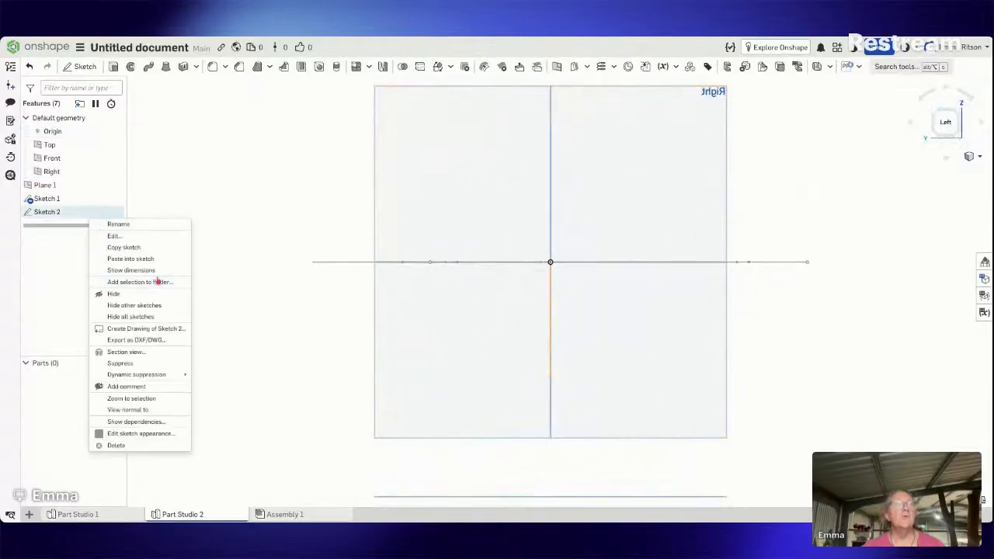
pyautogui.click(132, 236)
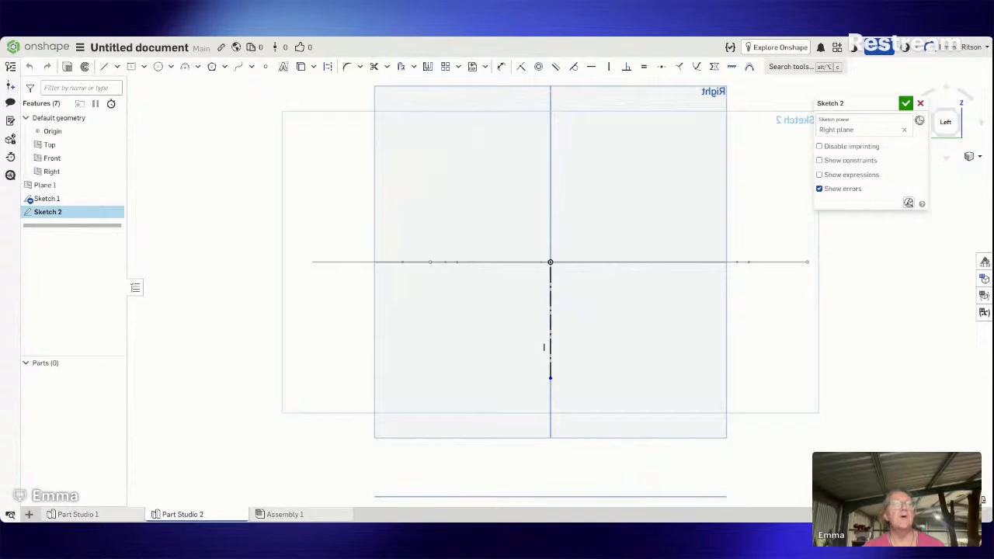
pyautogui.click(104, 67)
pyautogui.click(550, 377)
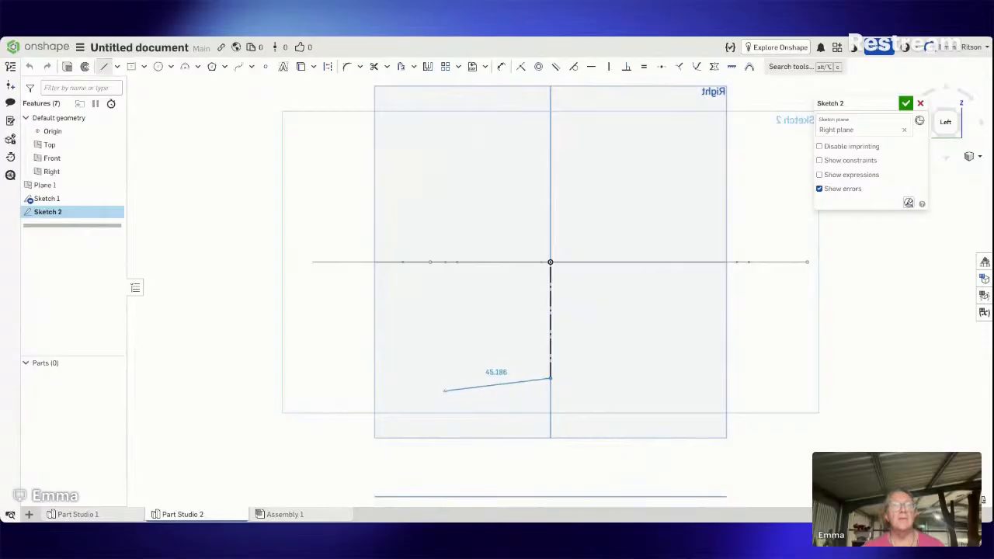
pyautogui.click(444, 390)
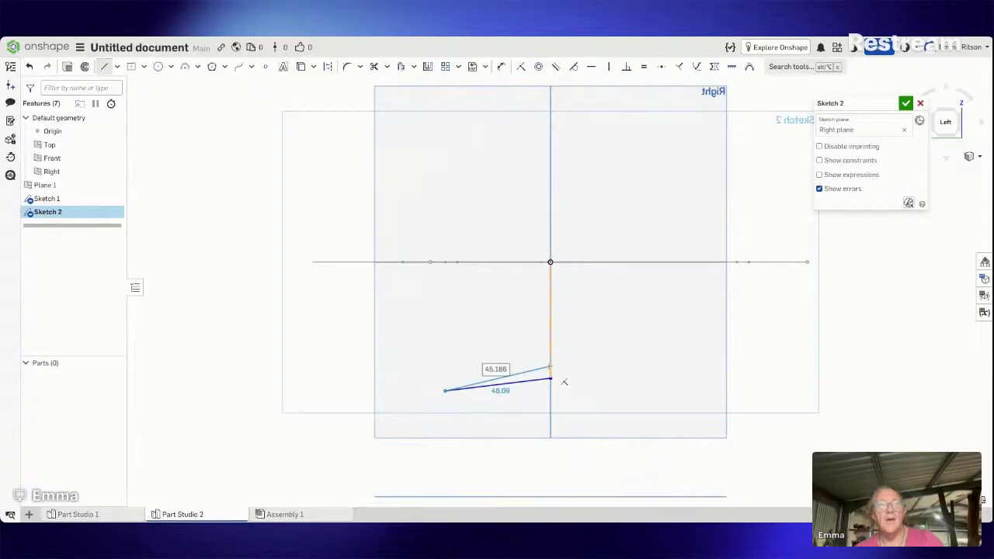
pyautogui.press('Escape')
pyautogui.click(510, 386)
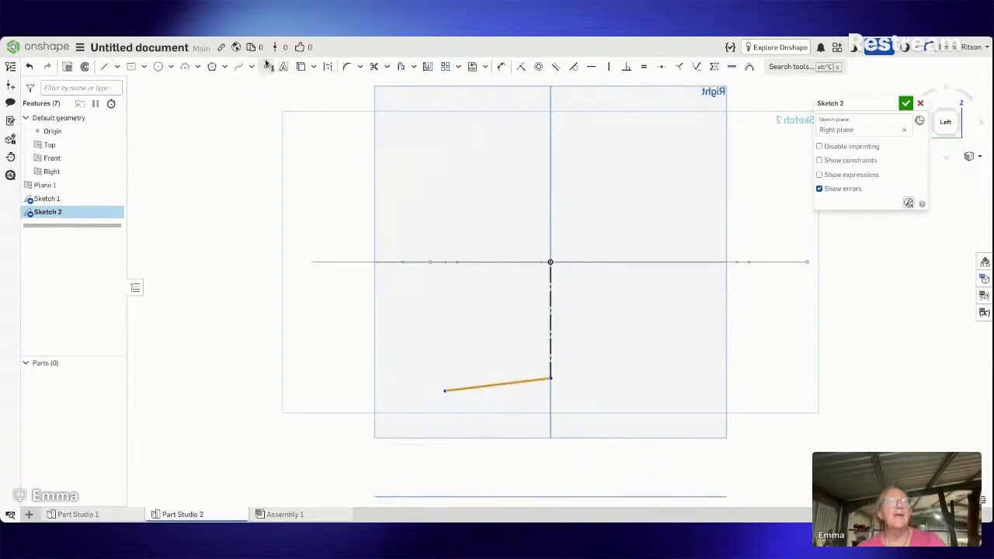
pyautogui.click(326, 69)
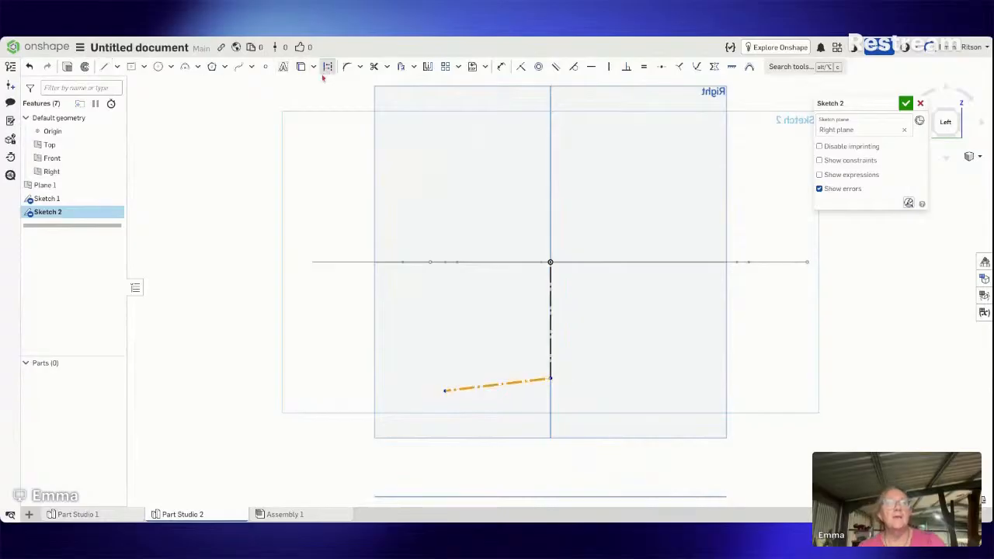
pyautogui.click(597, 340)
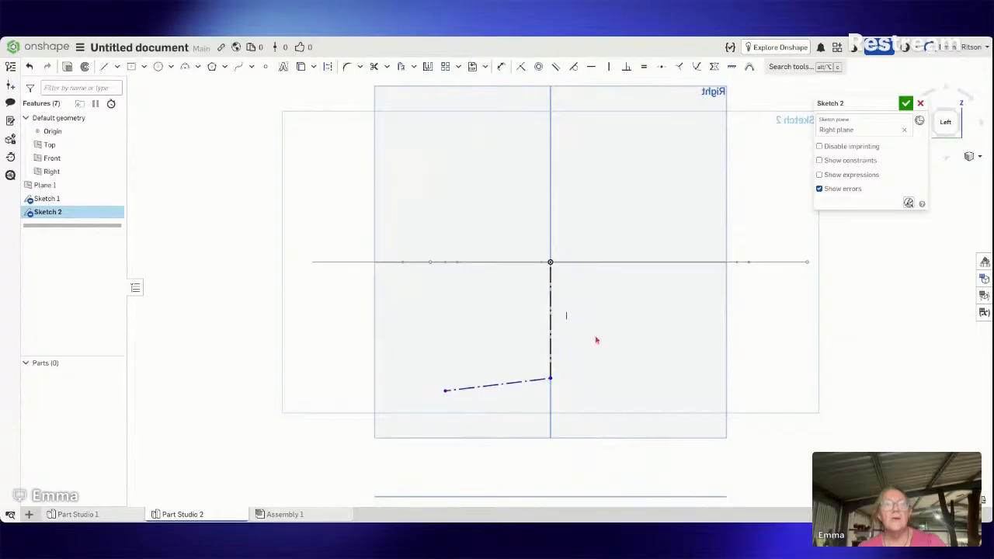
# Step: Shorten the vertical construction line, raise the sloping line's free end slightly, and accept the sketch
pyautogui.scroll(-1, 524, 198)
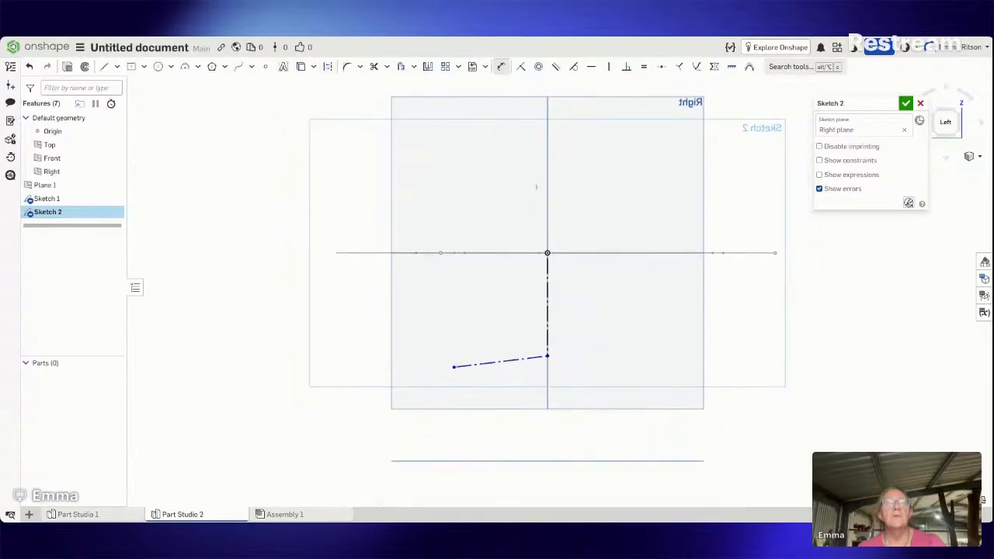
pyautogui.press('Escape')
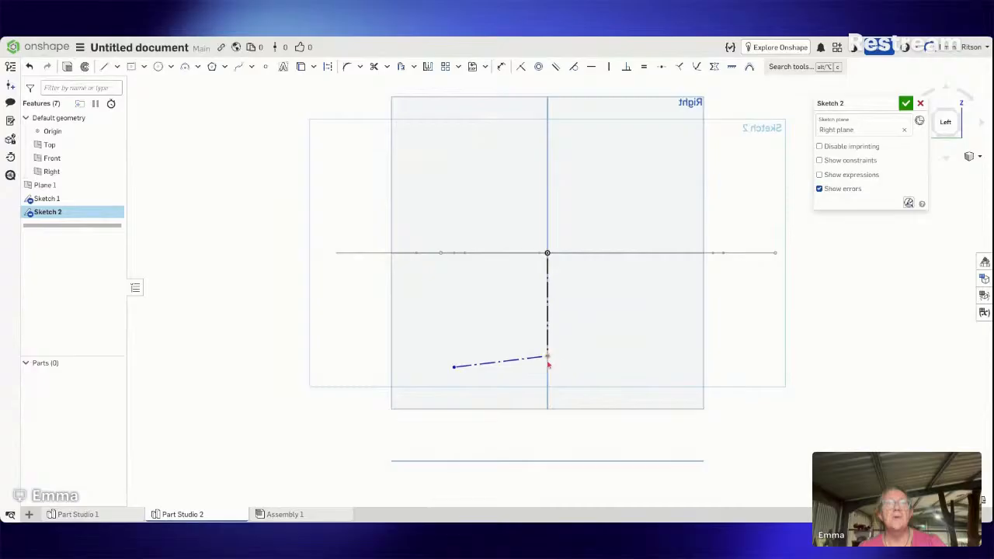
pyautogui.moveTo(548, 359); pyautogui.dragTo(548, 333)
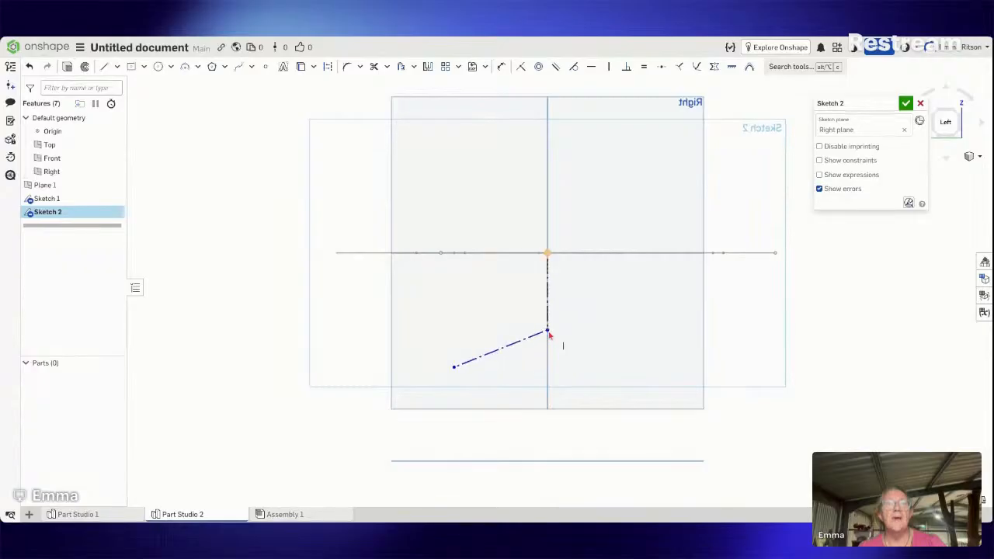
pyautogui.moveTo(453, 369); pyautogui.dragTo(452, 354)
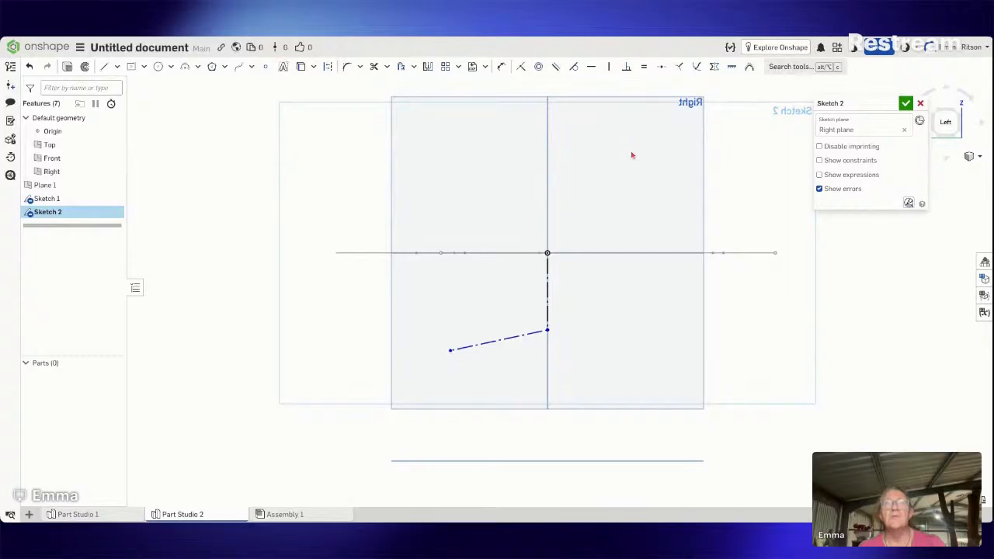
pyautogui.click(905, 104)
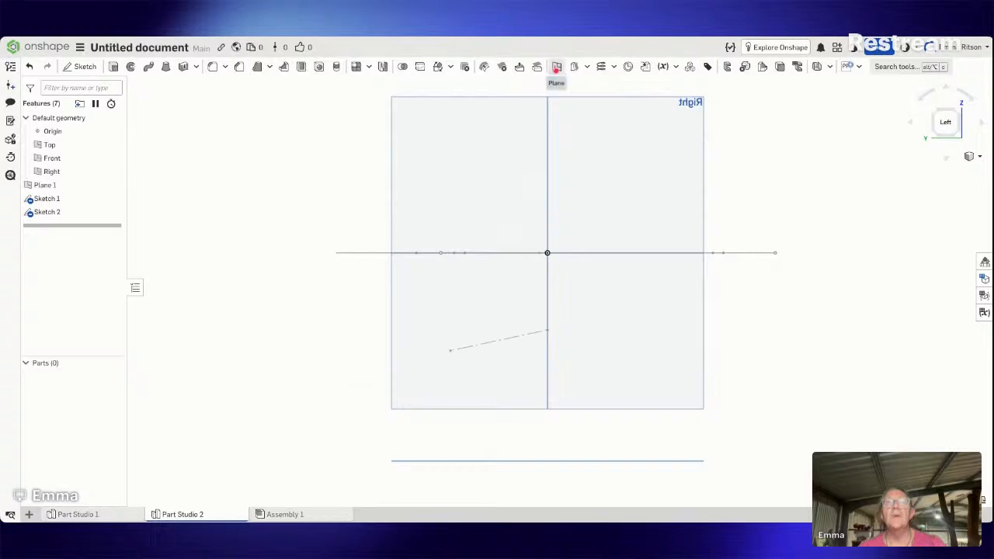
# Step: Create a Line angle plane through the sloping construction line at 0 degrees
pyautogui.click(557, 67)
pyautogui.click(495, 347)
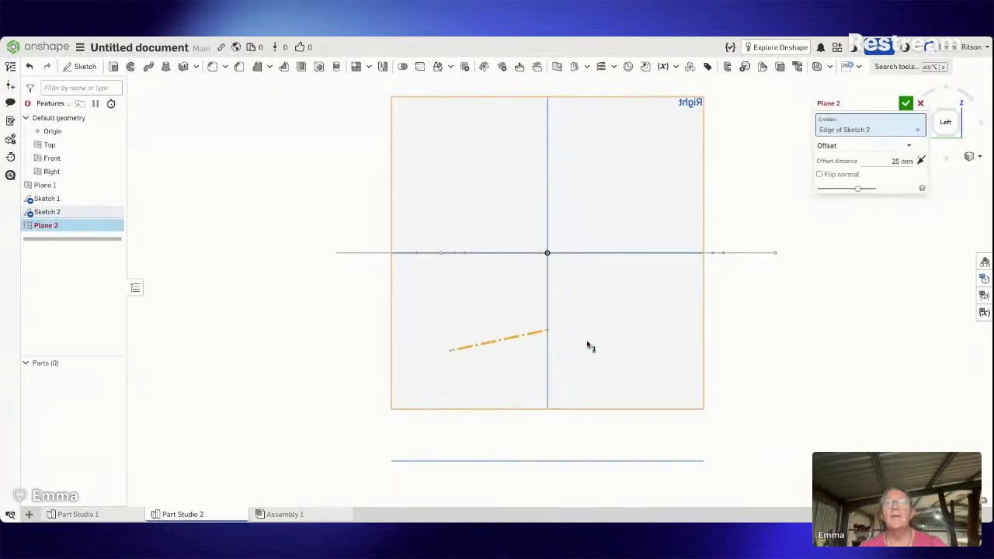
pyautogui.click(894, 148)
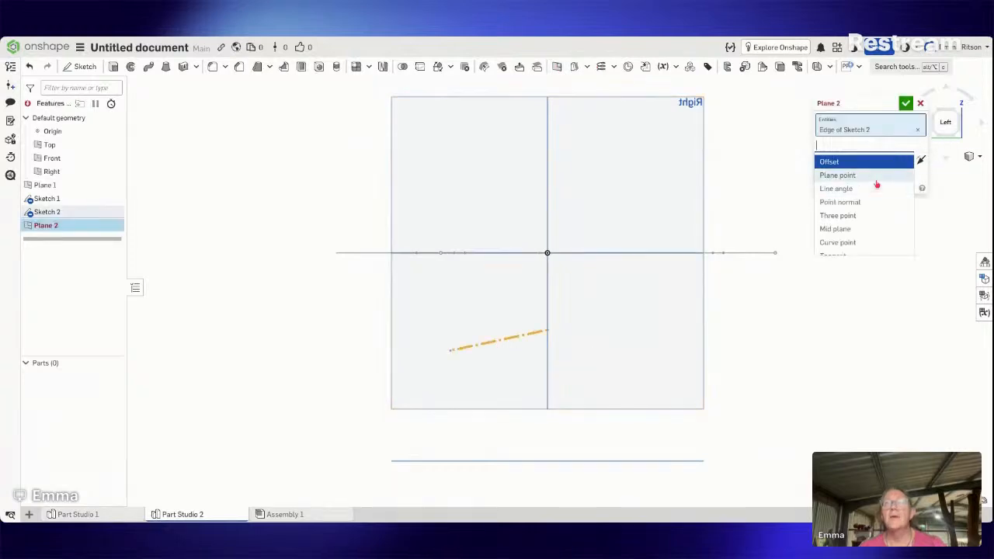
pyautogui.click(872, 188)
pyautogui.moveTo(831, 237); pyautogui.dragTo(861, 239, button='right')
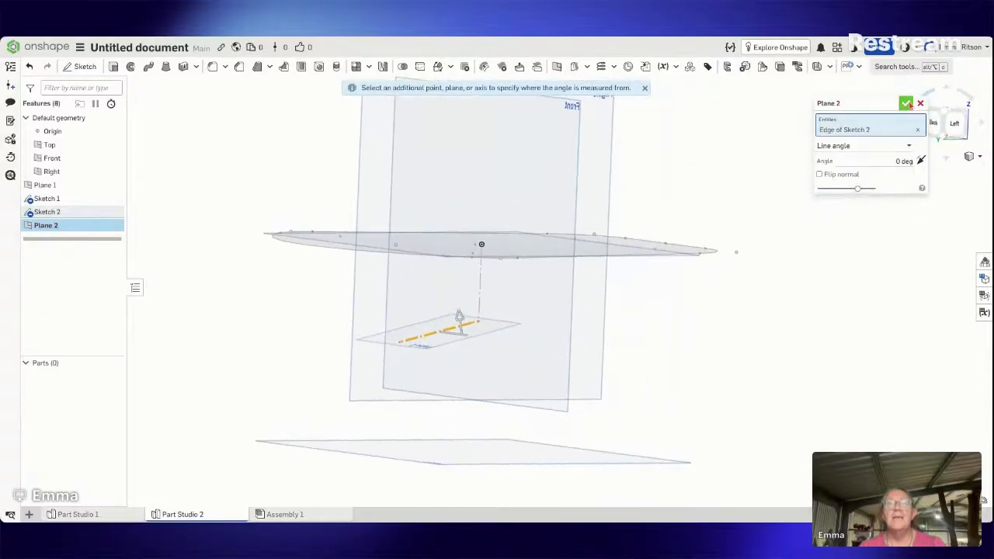
pyautogui.click(921, 103)
# Step: Start a new sketch on the angled plane through the sloping line, viewed normal to the sketch plane
pyautogui.moveTo(533, 302)
pyautogui.mouseDown(button='right')
pyautogui.moveTo(566, 341)
pyautogui.moveTo(499, 254)
pyautogui.mouseUp(button='right')
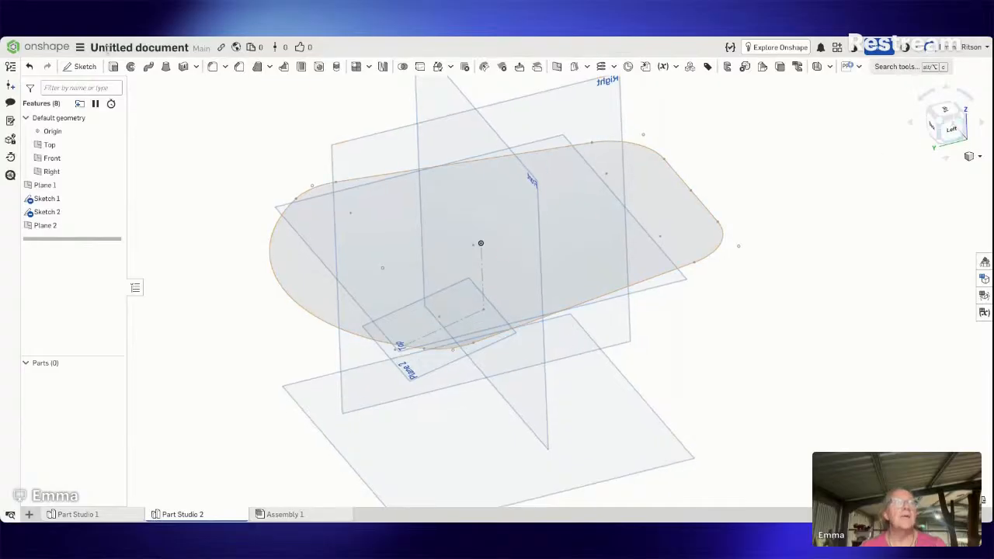
pyautogui.click(80, 66)
pyautogui.click(431, 371)
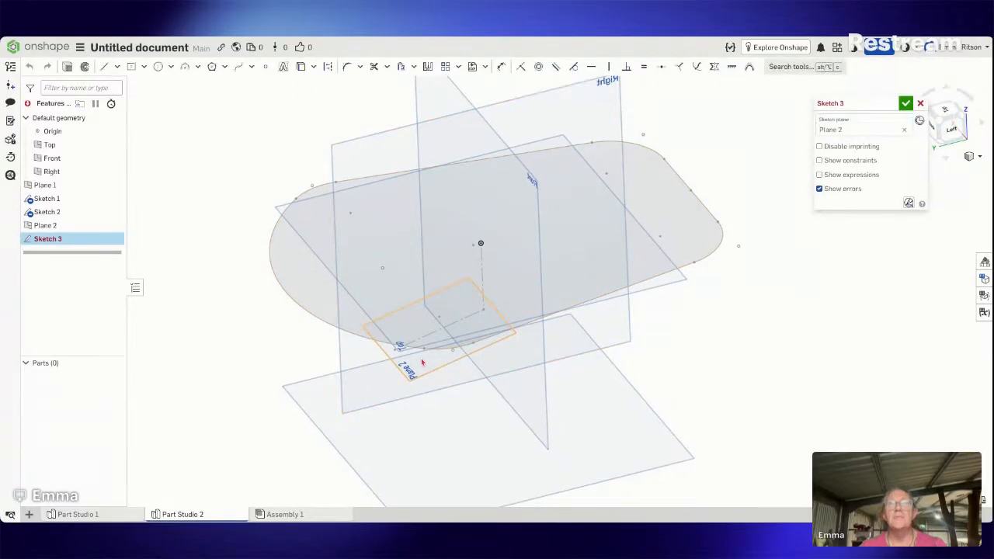
pyautogui.press('n')
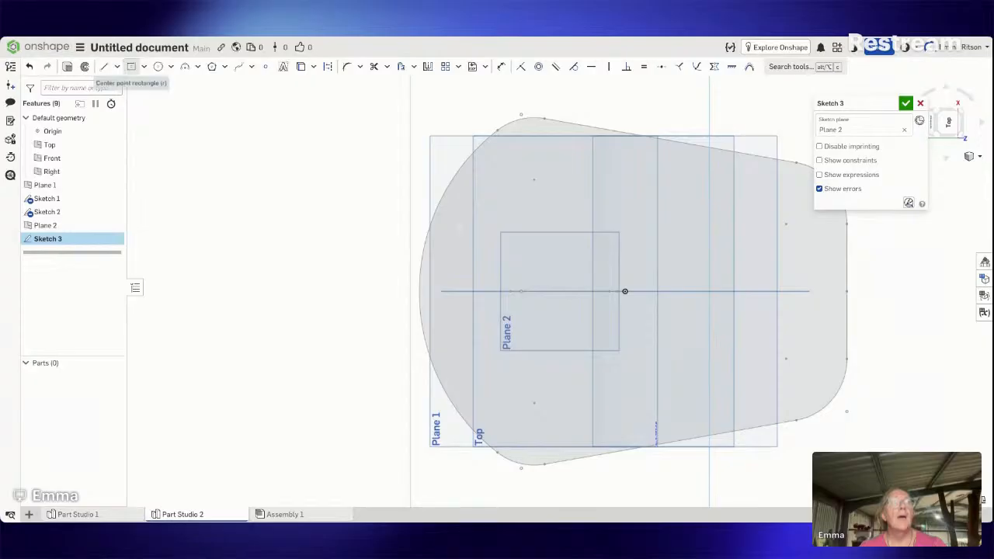
pyautogui.click(131, 66)
pyautogui.click(625, 291)
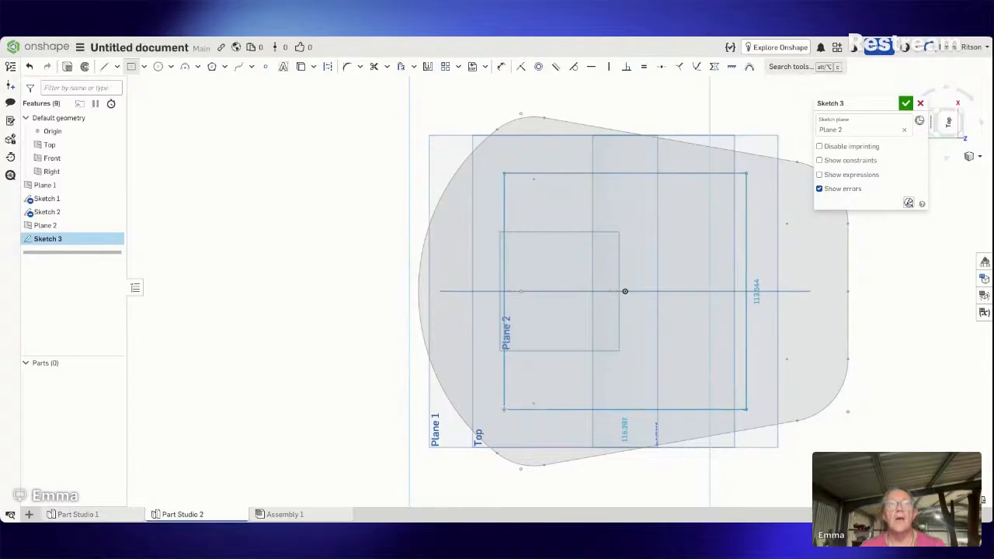
pyautogui.press('Escape')
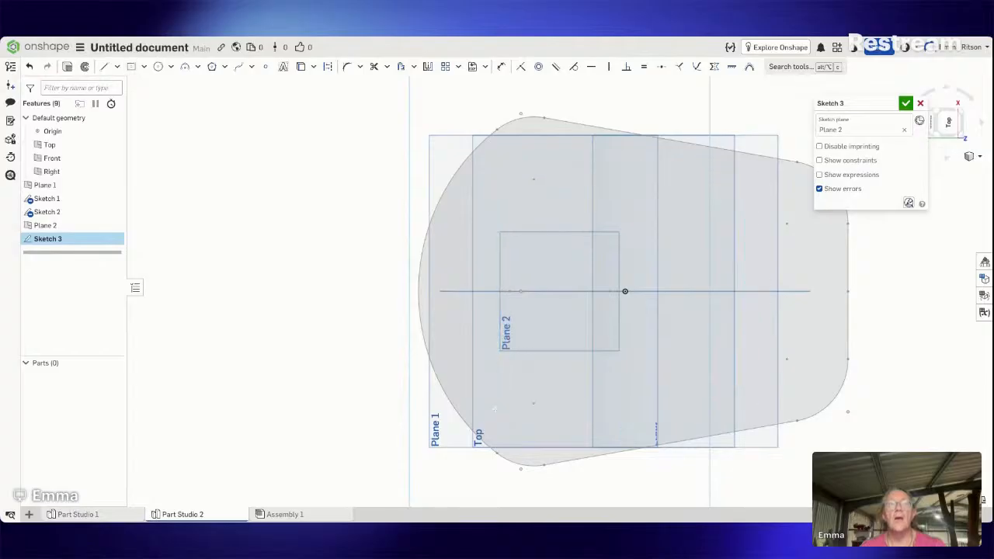
# Step: Sketch an open half profile from the centreline: a perpendicular line about 65 mm, an inward-slanting line about 132 mm, and a perpendicular line back to the centreline
pyautogui.click(102, 66)
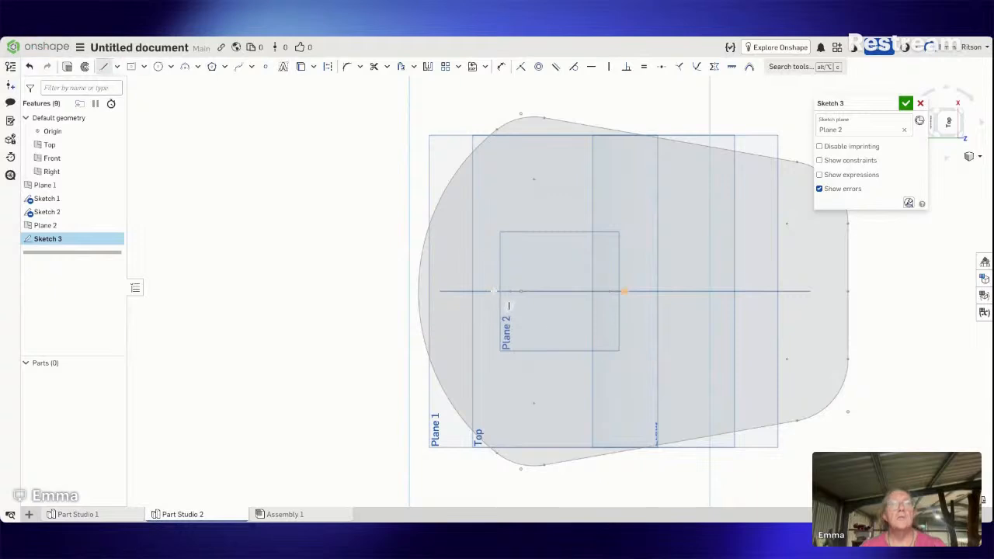
pyautogui.click(520, 291)
pyautogui.click(520, 427)
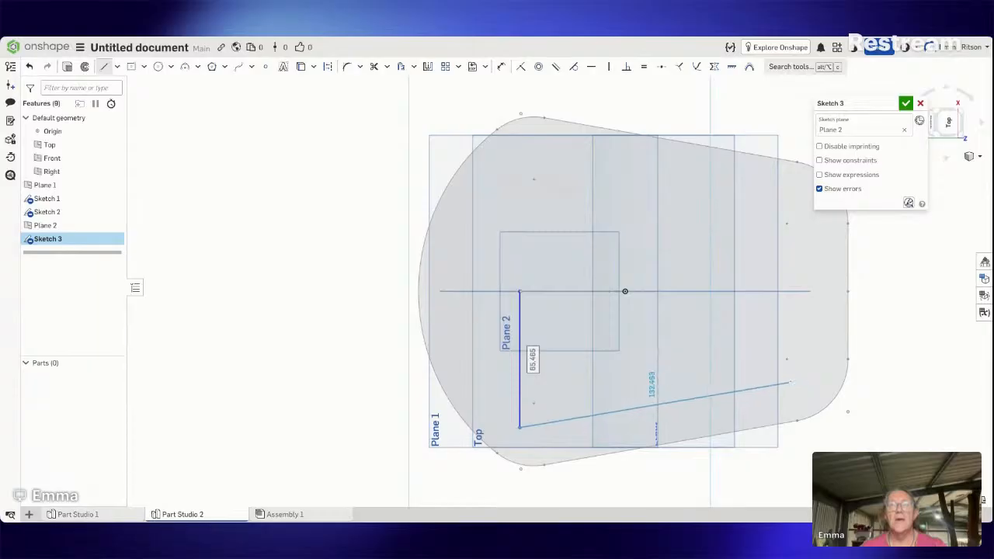
pyautogui.click(788, 381)
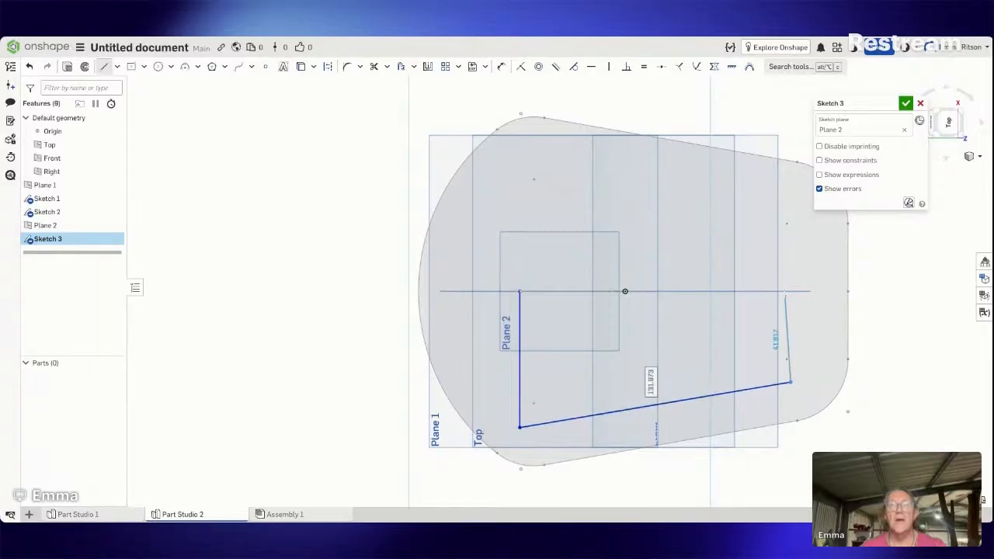
pyautogui.click(790, 291)
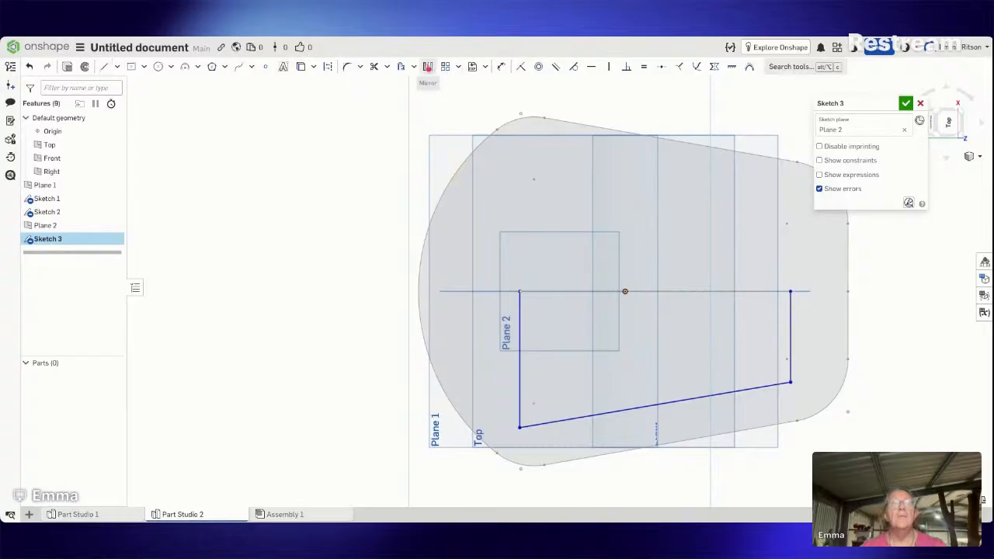
pyautogui.click(427, 67)
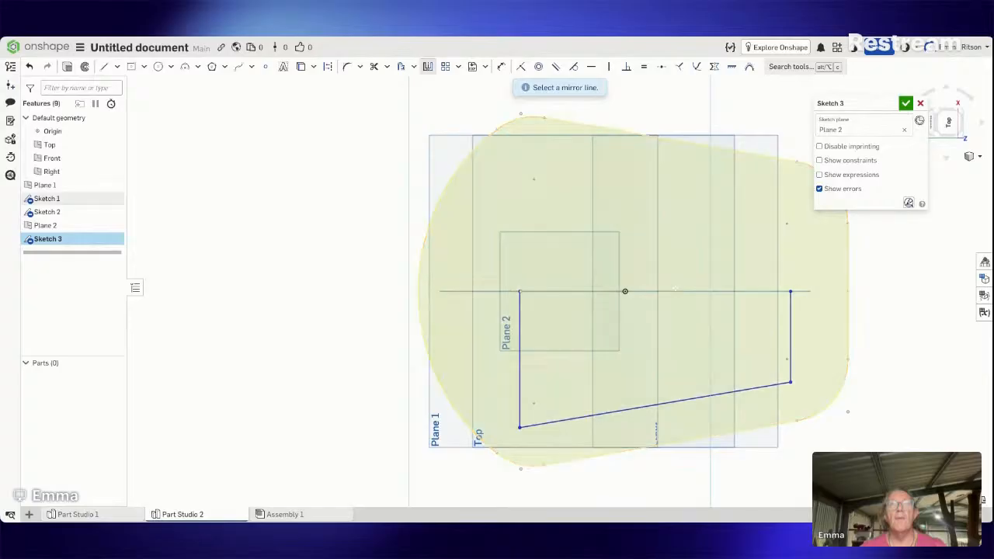
pyautogui.click(669, 294)
pyautogui.press('Escape')
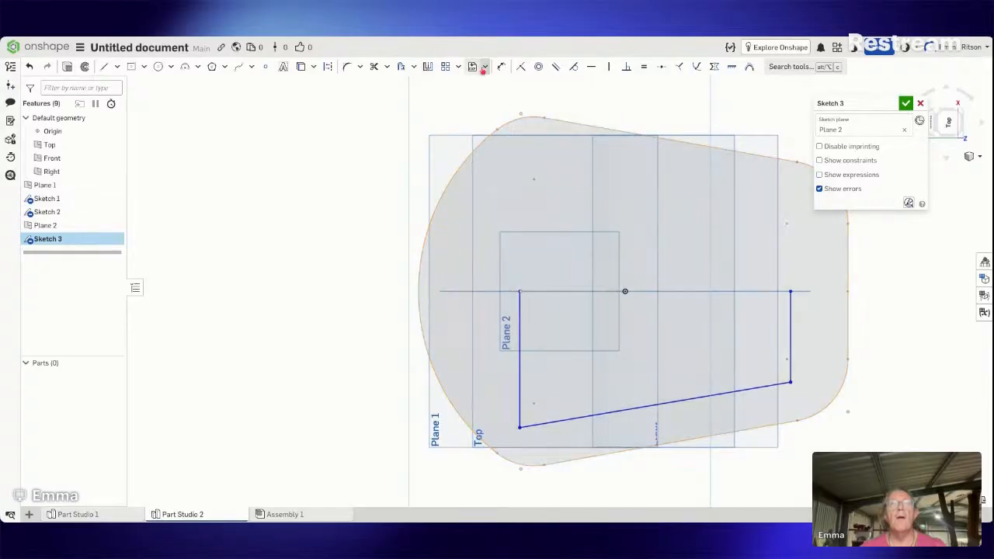
# Step: Mirror the three half-profile lines about the construction centreline to close the trapezoid
pyautogui.click(427, 67)
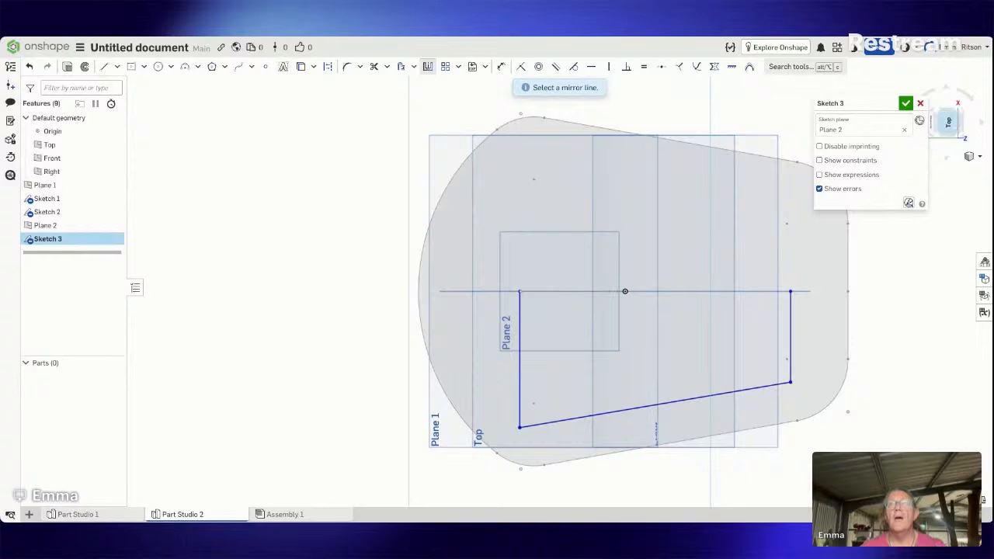
pyautogui.click(948, 122)
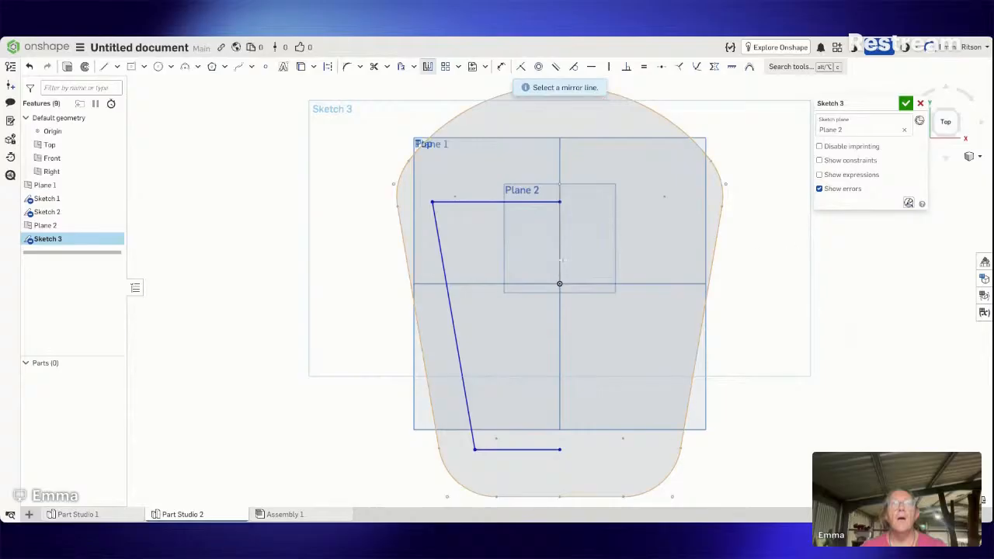
pyautogui.click(561, 203)
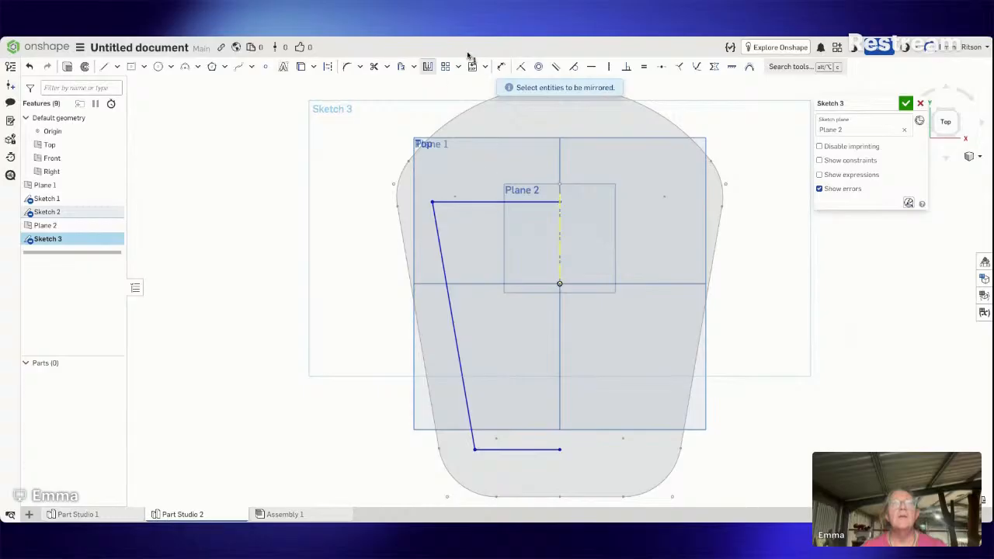
pyautogui.click(481, 201)
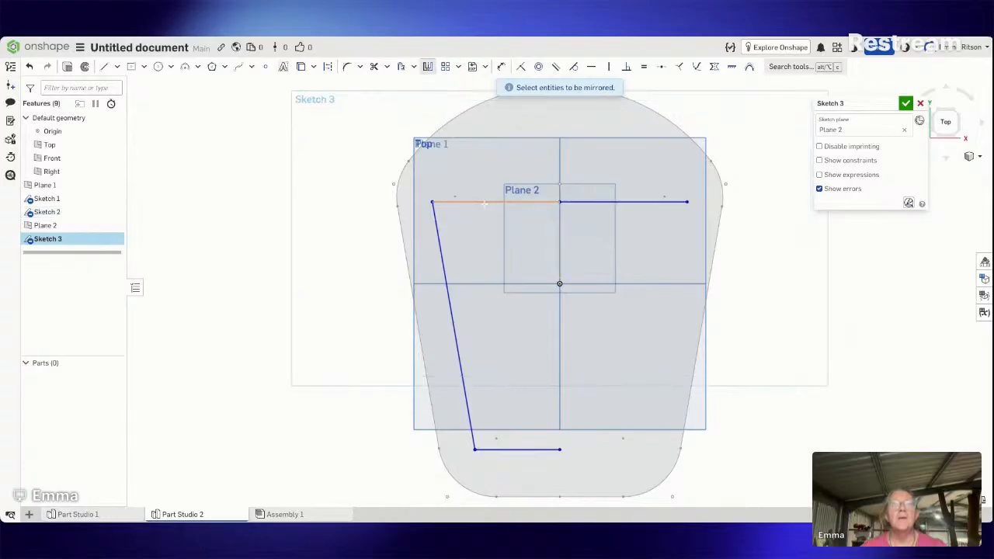
pyautogui.click(444, 265)
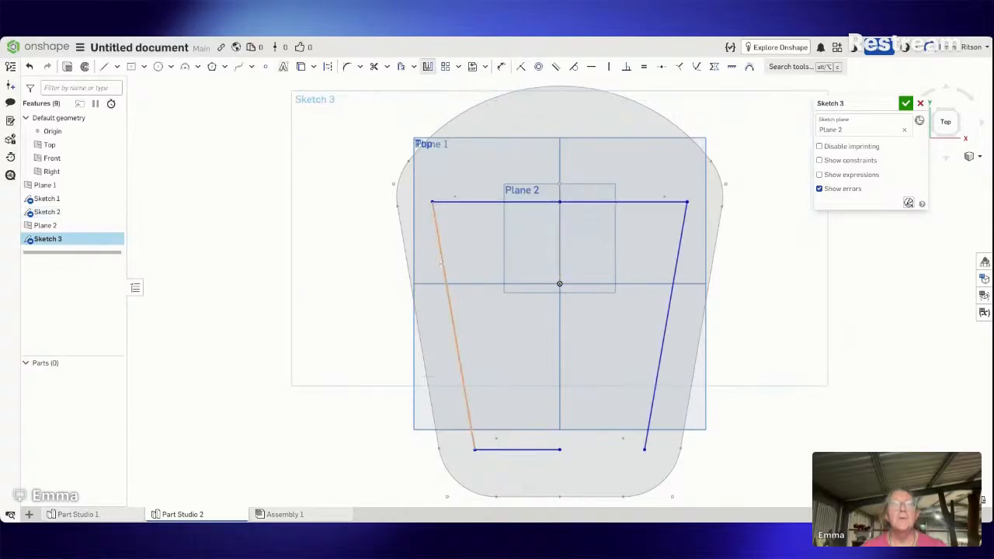
pyautogui.click(515, 449)
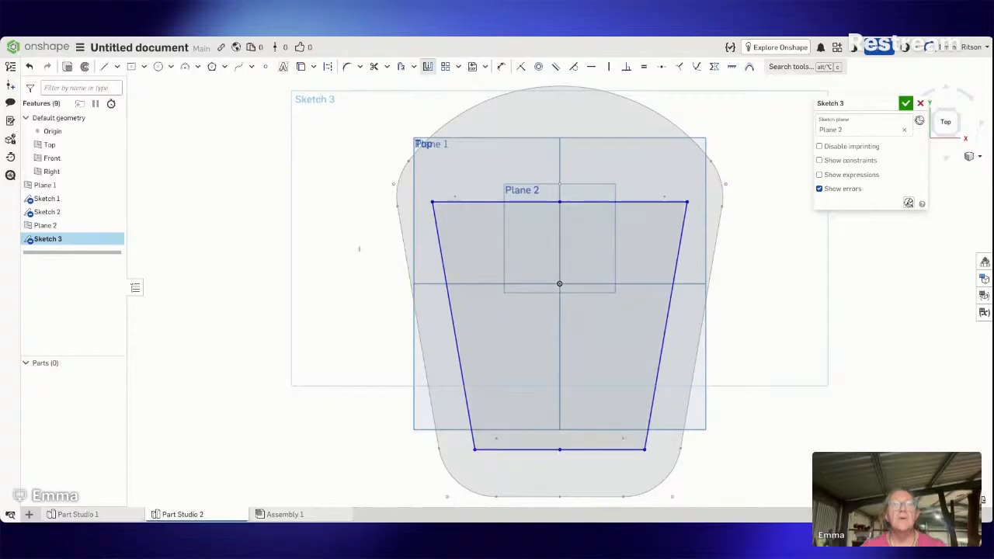
# Step: Fillet all four corners of the trapezoid with a 30 mm radius
pyautogui.click(347, 66)
pyautogui.click(474, 449)
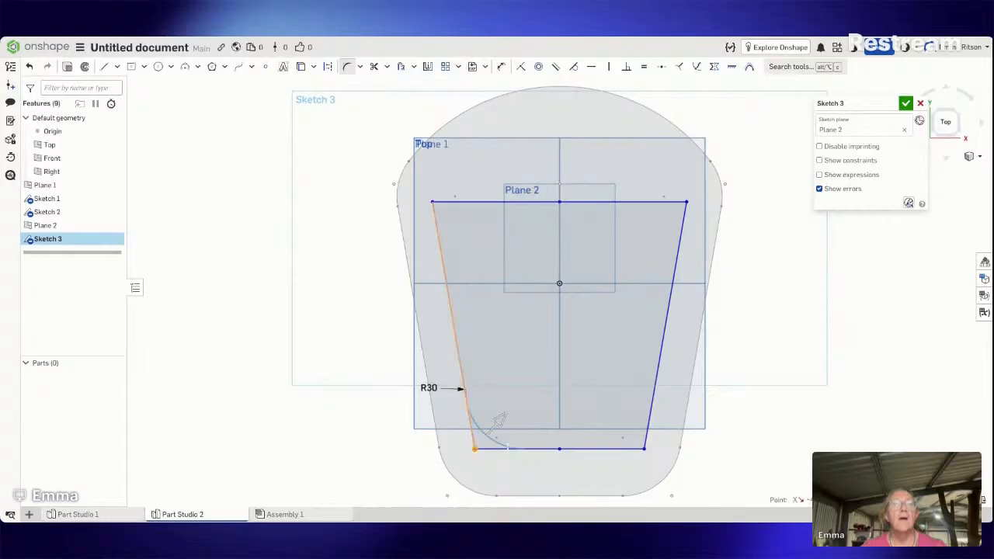
pyautogui.click(645, 448)
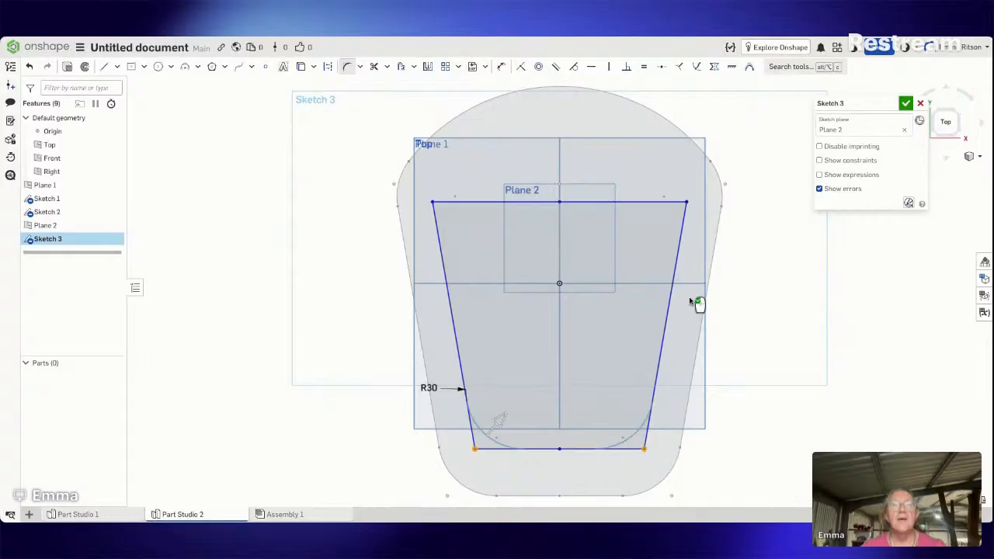
pyautogui.click(685, 203)
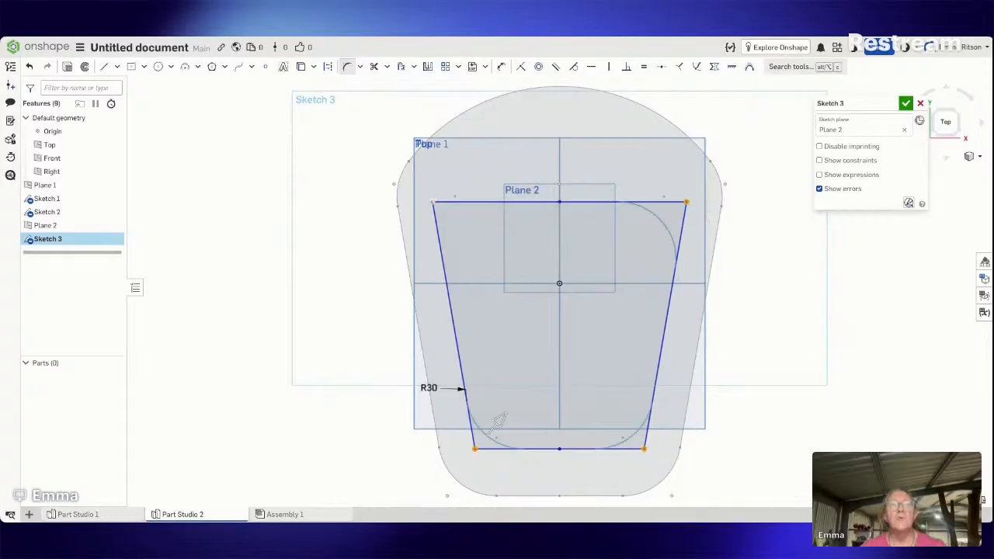
pyautogui.click(432, 203)
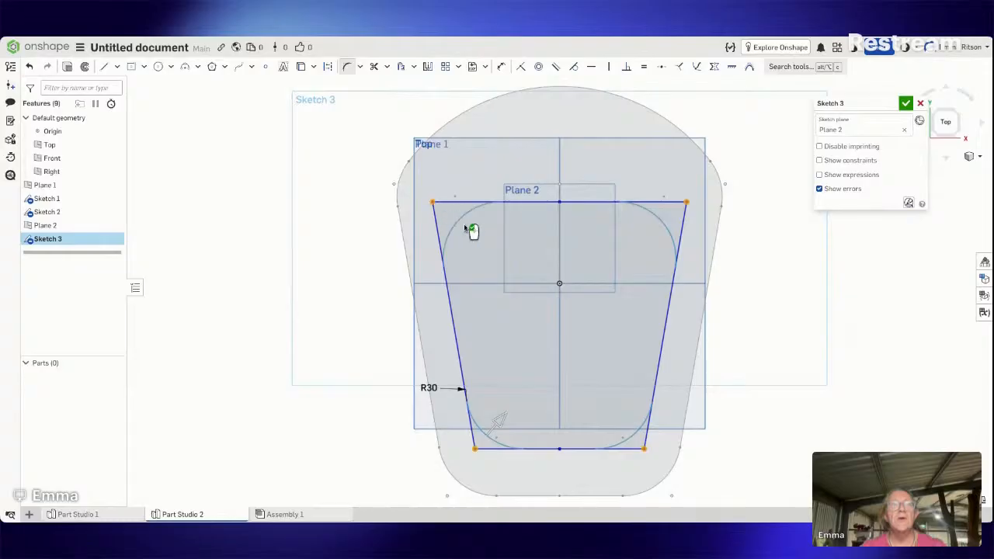
pyautogui.click(430, 387)
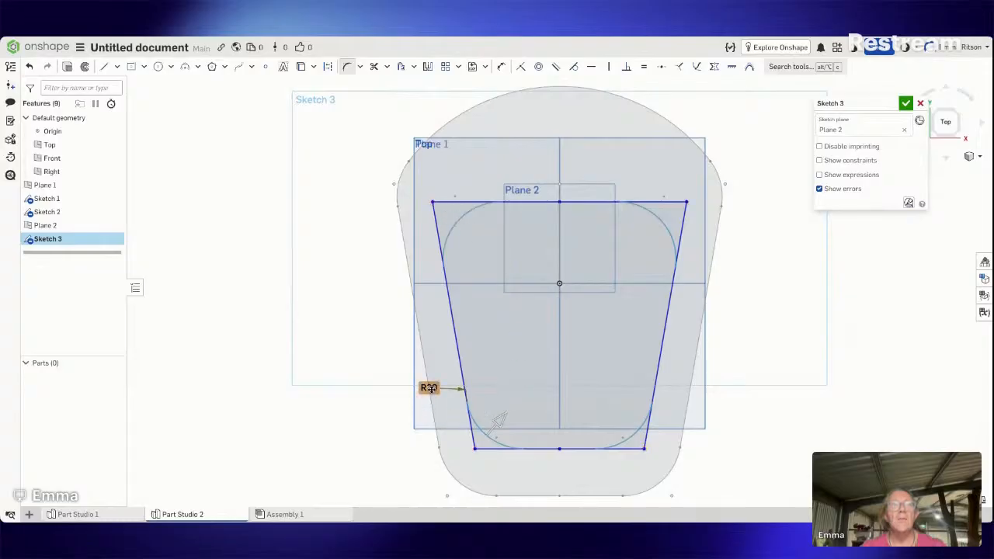
pyautogui.click(905, 425)
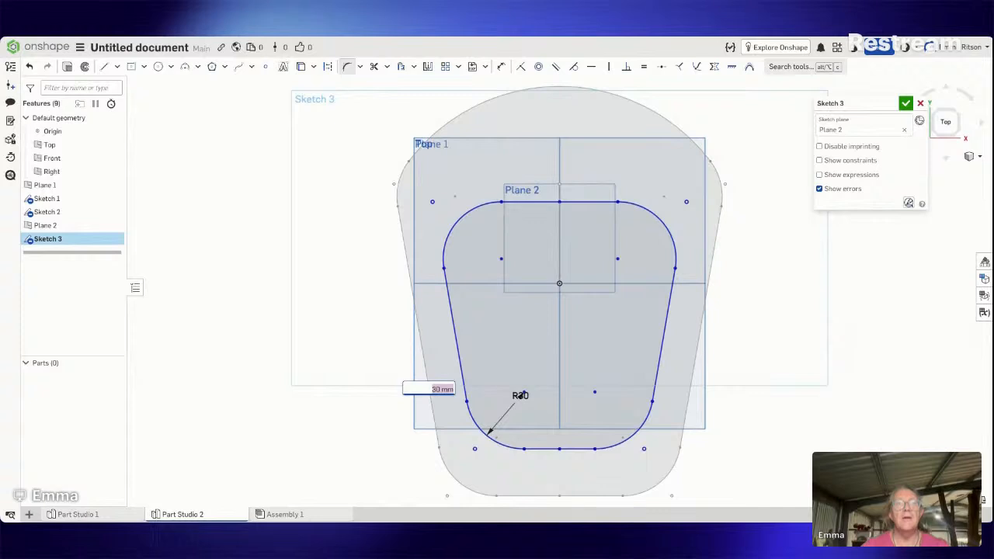
pyautogui.press('Return')
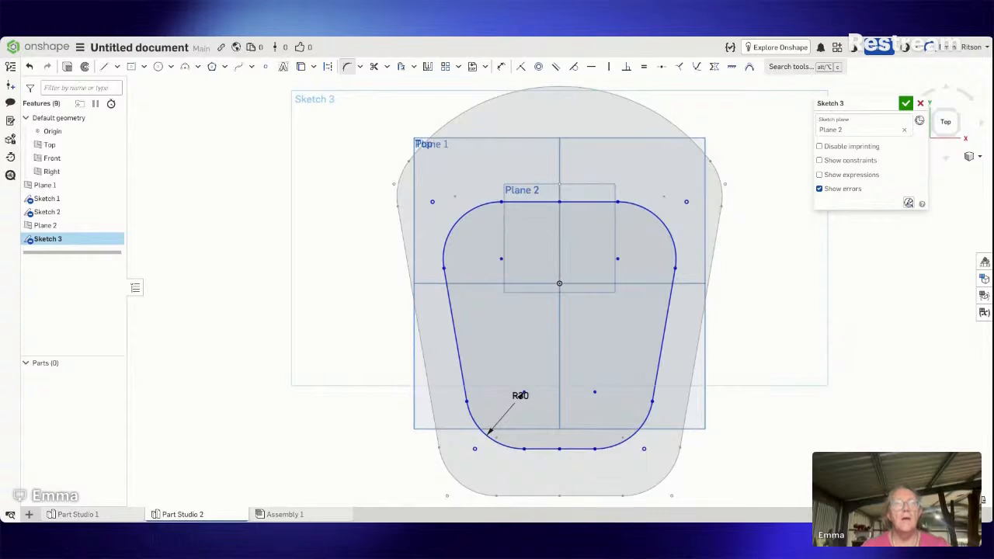
# Step: Set the corner fillet radius to 20 mm and finish the sketch
pyautogui.doubleClick(521, 396)
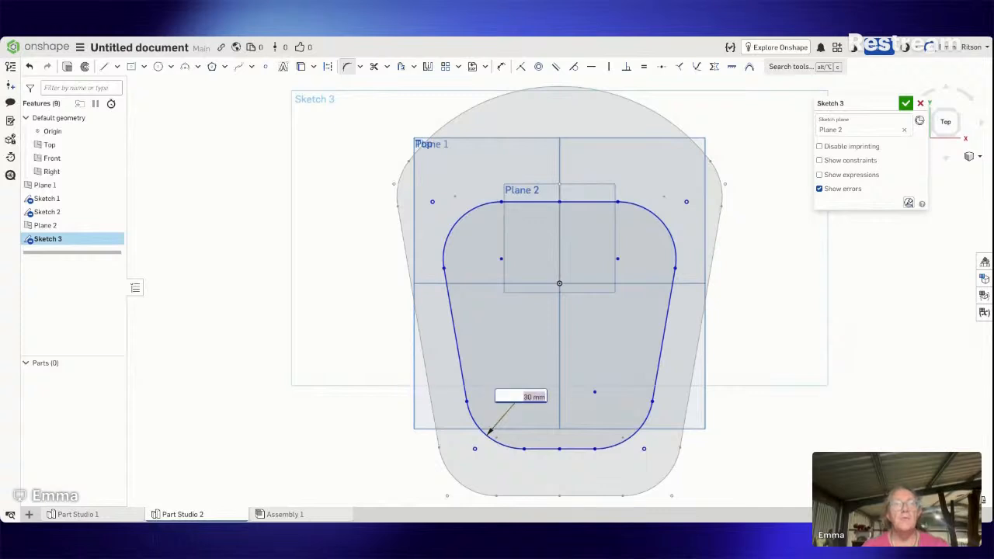
pyautogui.write('20')
pyautogui.press('Return')
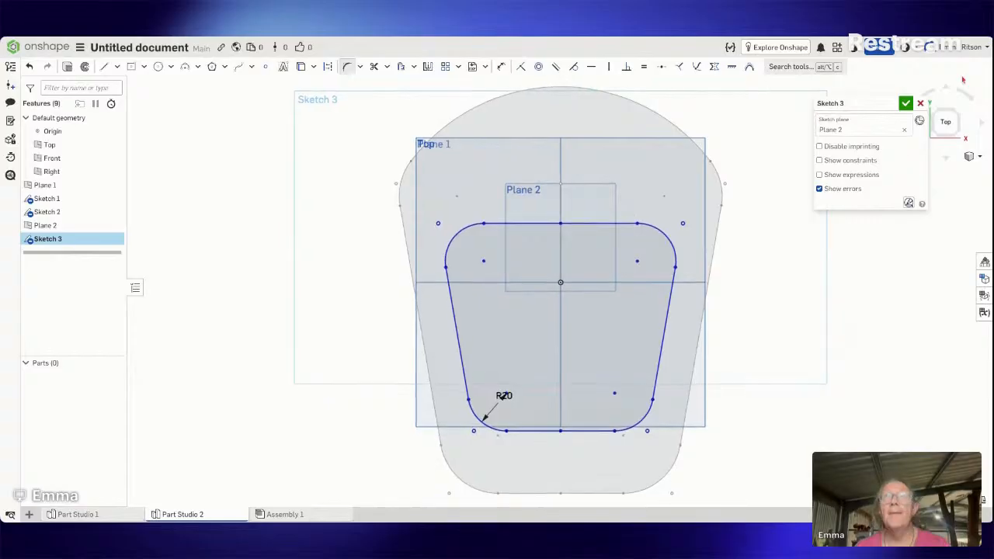
pyautogui.click(905, 103)
# Step: Edit Sketch 2, moving the junction of its construction lines and the angled line's free end farther away from the large Sketch 1 profile
pyautogui.moveTo(821, 181)
pyautogui.mouseDown(button='right')
pyautogui.moveTo(883, 157)
pyautogui.moveTo(885, 175)
pyautogui.moveTo(896, 171)
pyautogui.moveTo(880, 175)
pyautogui.mouseUp(button='right')
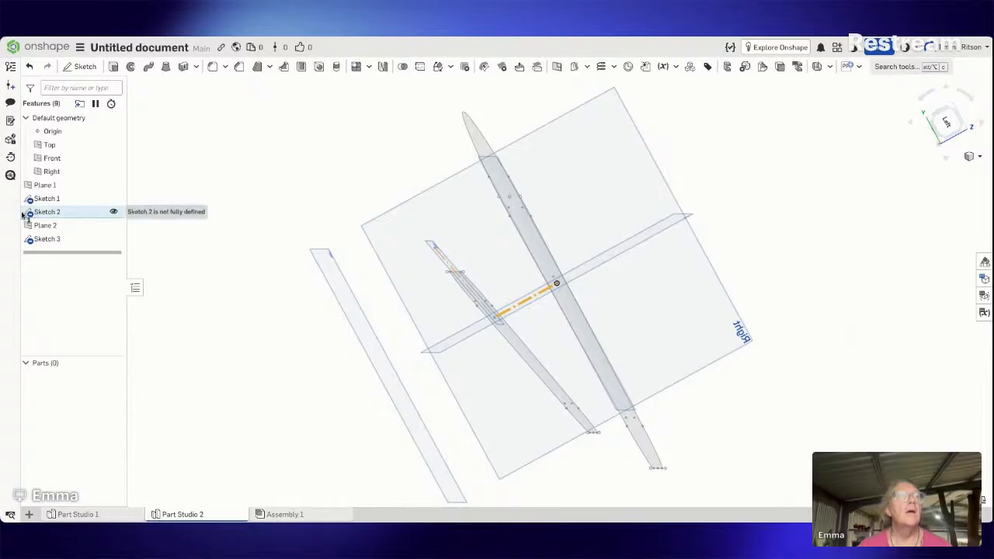
pyautogui.rightClick(60, 215)
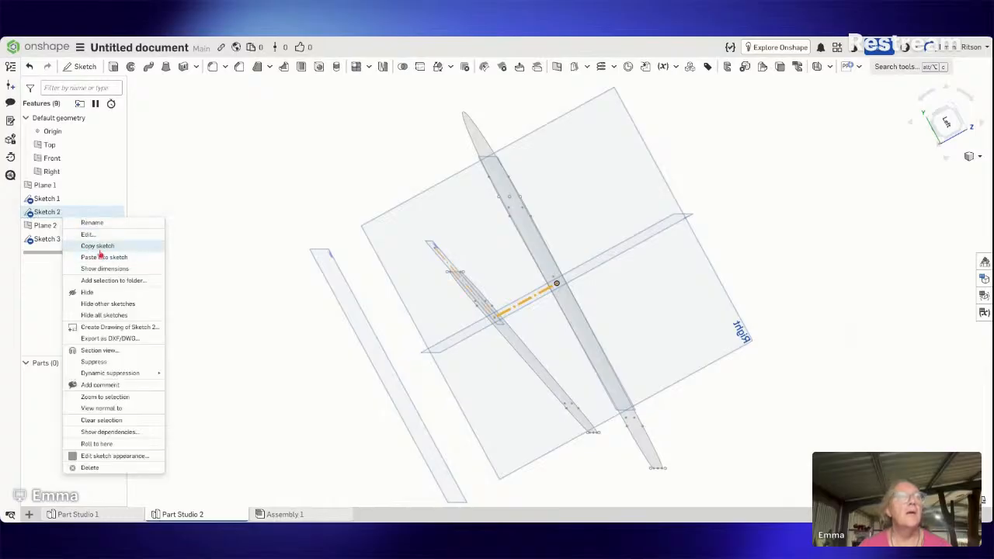
pyautogui.click(88, 234)
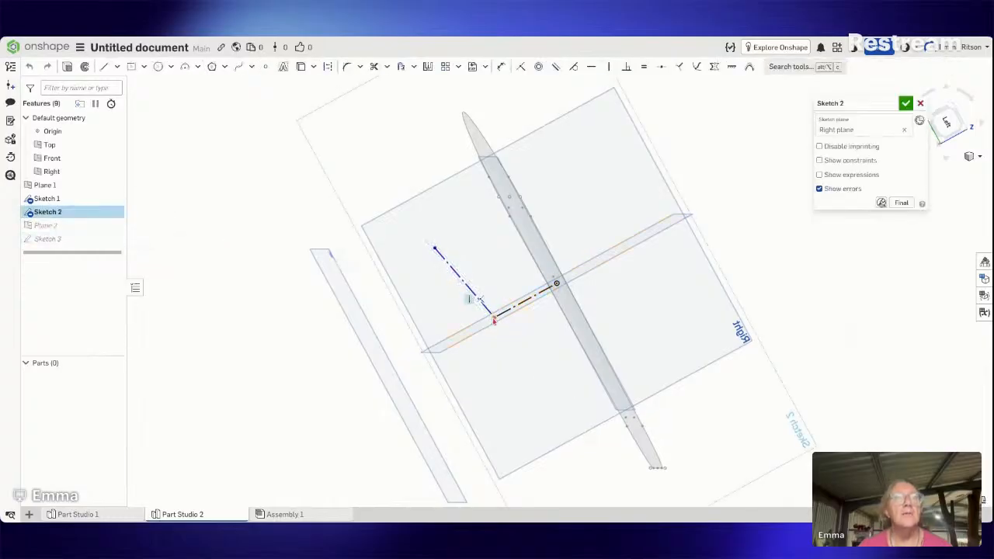
pyautogui.scroll(-1, 494, 318)
pyautogui.moveTo(495, 318); pyautogui.dragTo(481, 325)
pyautogui.hotkey('ctrl', 'z')
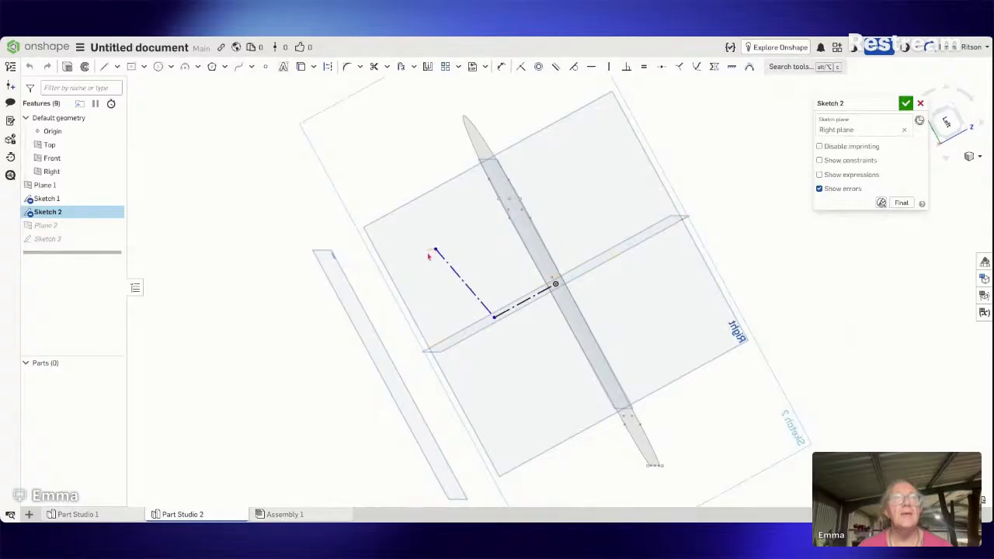
pyautogui.hotkey('ctrl', 'y')
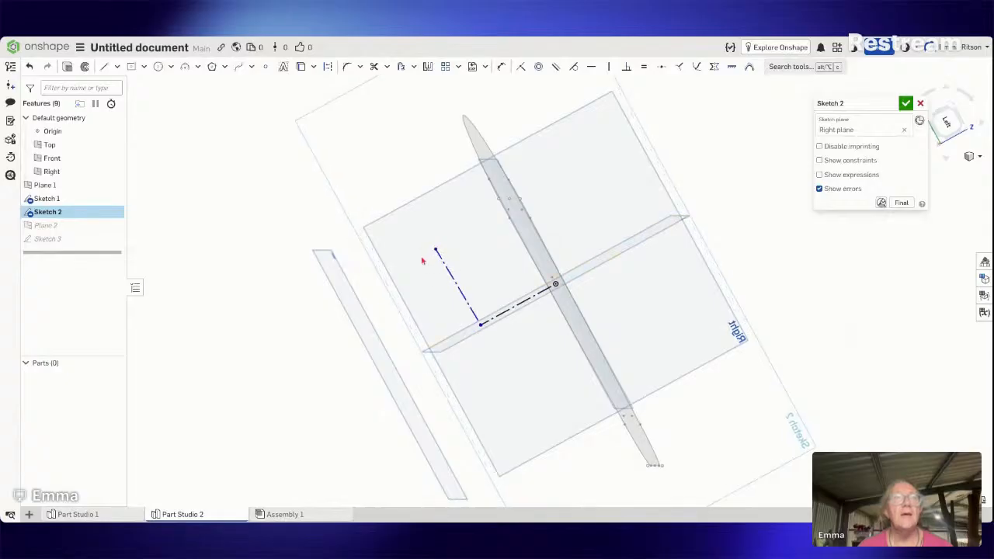
pyautogui.moveTo(422, 259); pyautogui.dragTo(437, 261)
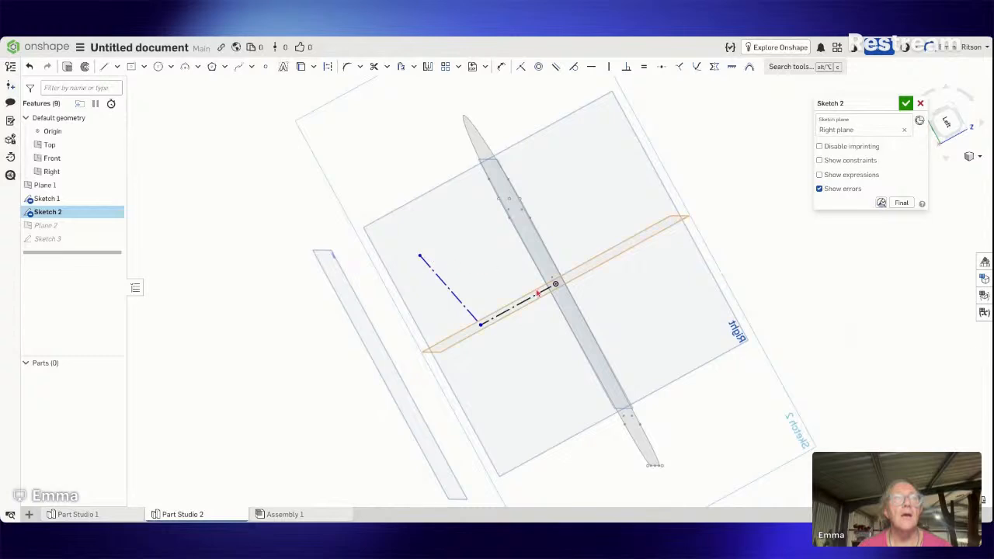
pyautogui.click(906, 103)
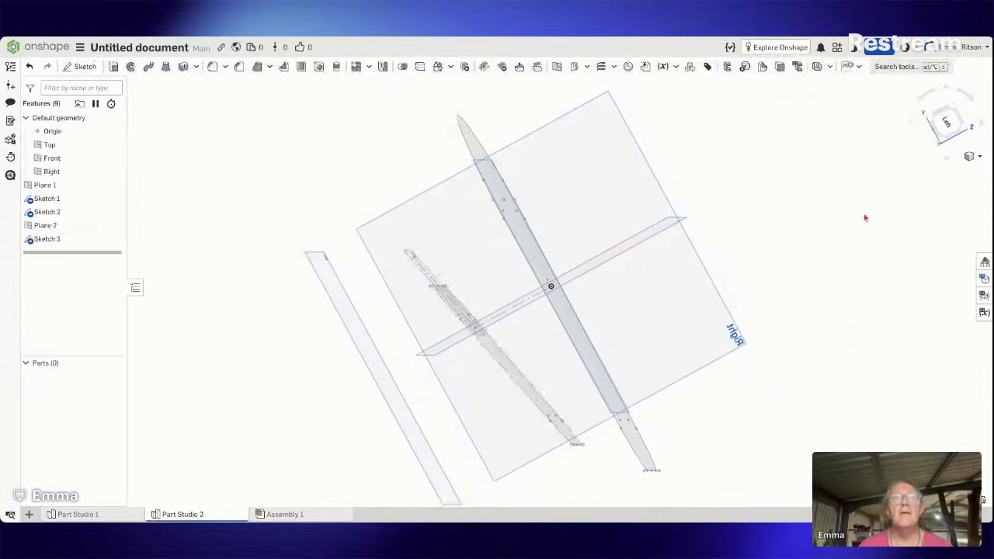
# Step: Try a new sheet metal loft from the large Sketch 1 face to the smaller Sketch 3 face
pyautogui.moveTo(861, 226)
pyautogui.mouseDown(button='right')
pyautogui.moveTo(871, 220)
pyautogui.moveTo(857, 231)
pyautogui.moveTo(865, 249)
pyautogui.mouseUp(button='right')
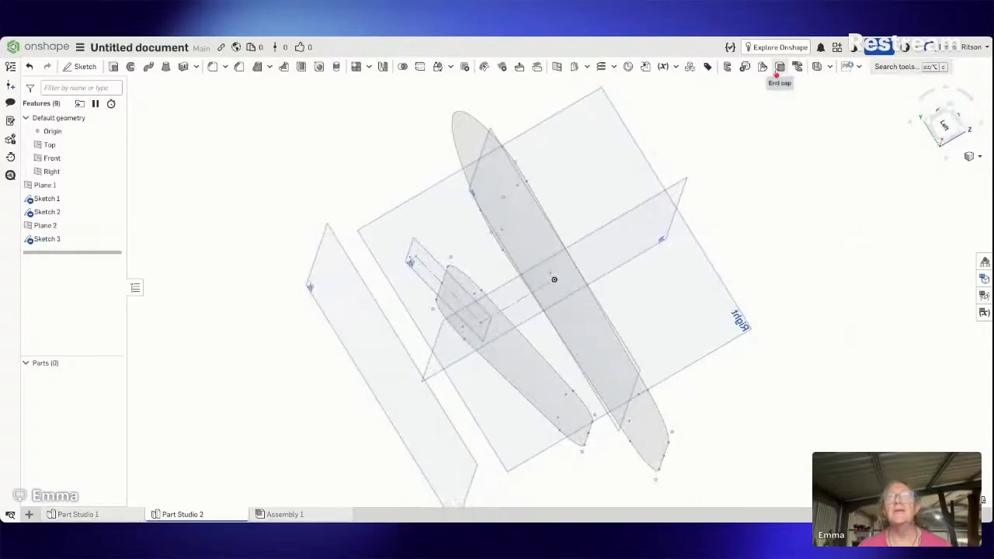
pyautogui.click(828, 67)
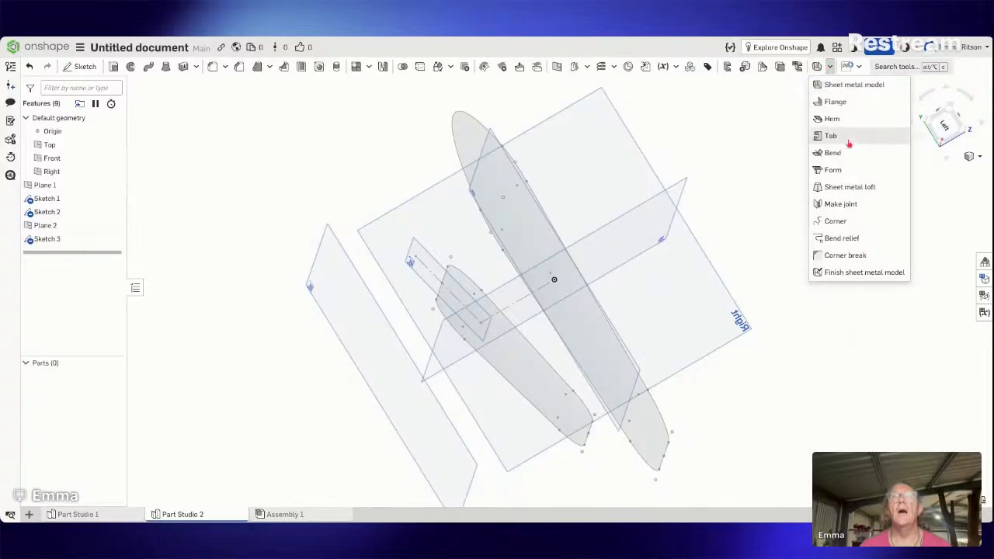
pyautogui.click(854, 190)
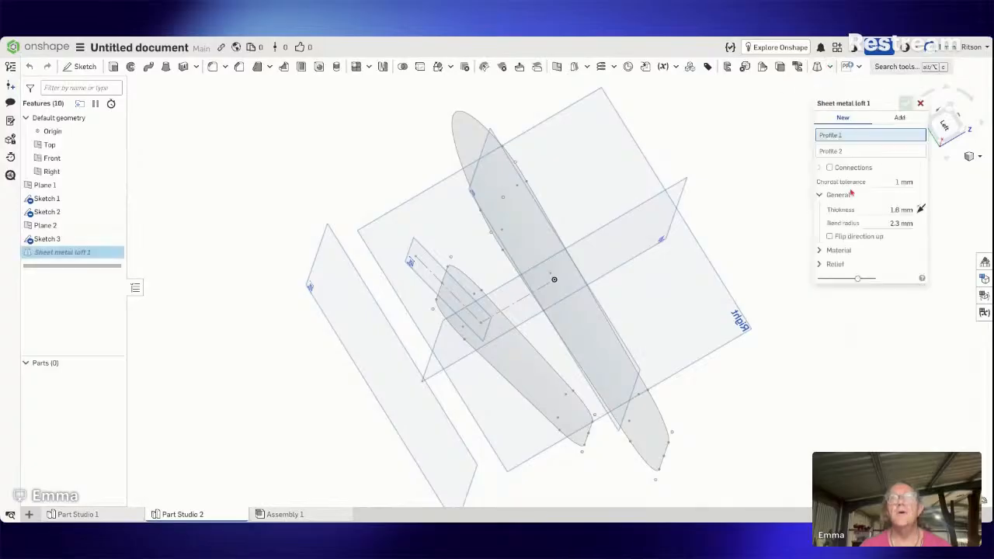
pyautogui.click(468, 148)
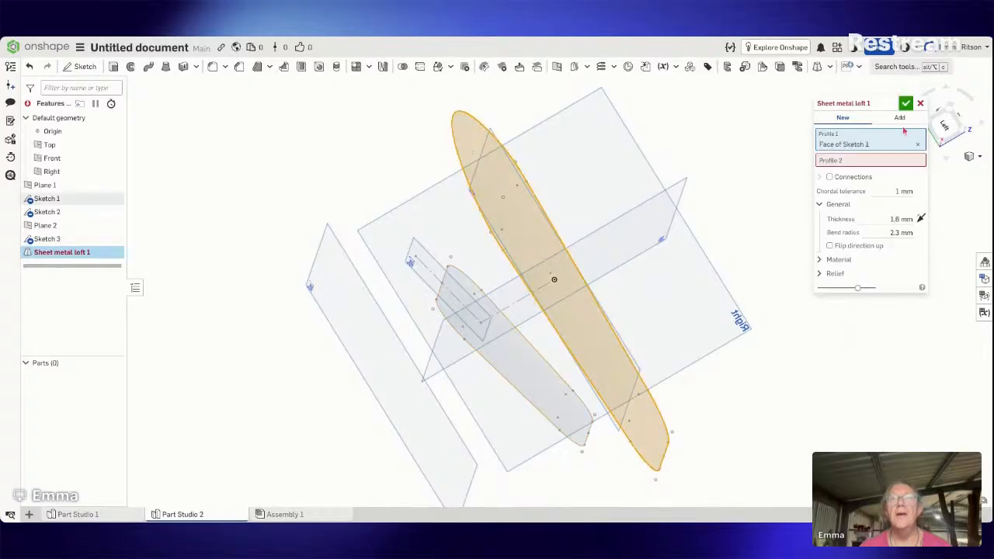
pyautogui.click(531, 375)
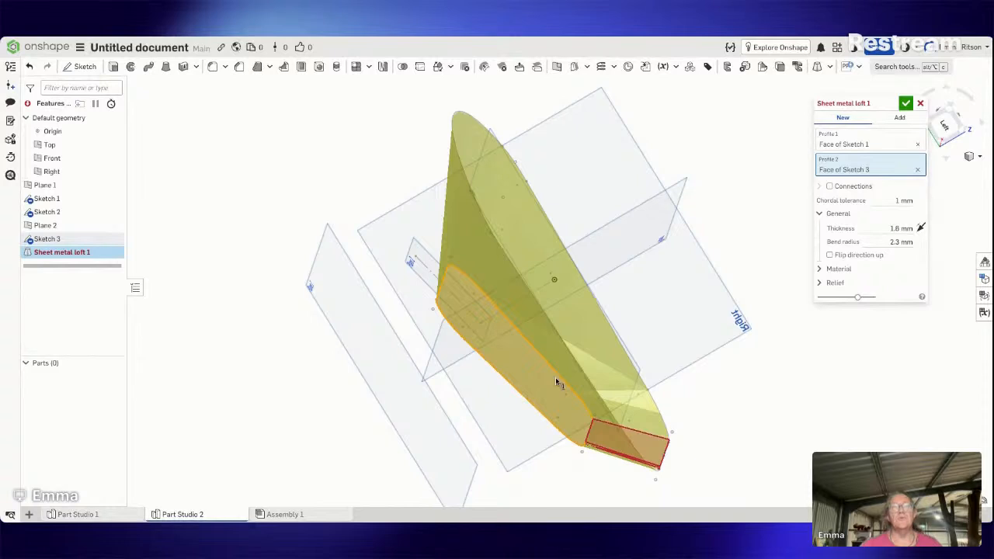
pyautogui.moveTo(700, 277); pyautogui.dragTo(767, 368, button='right')
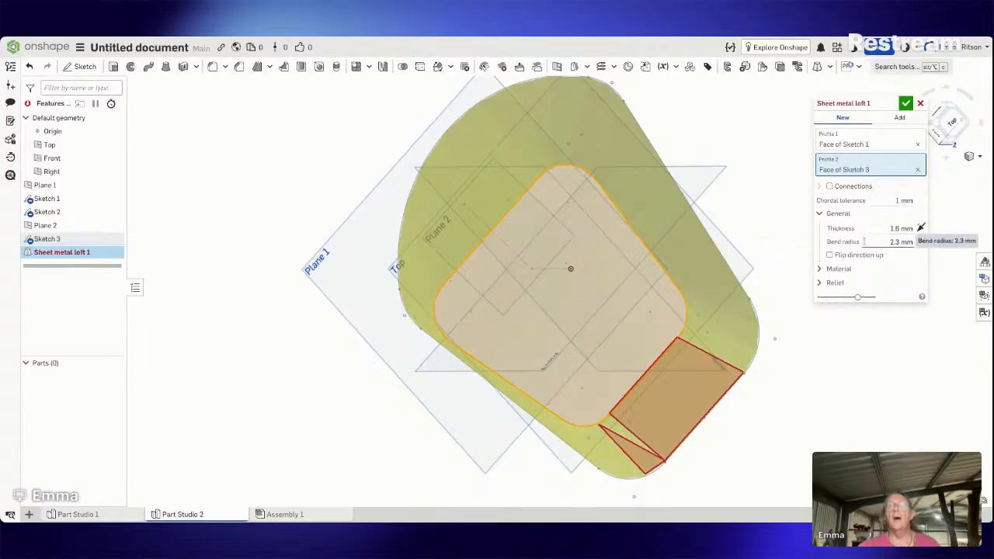
pyautogui.moveTo(854, 102)
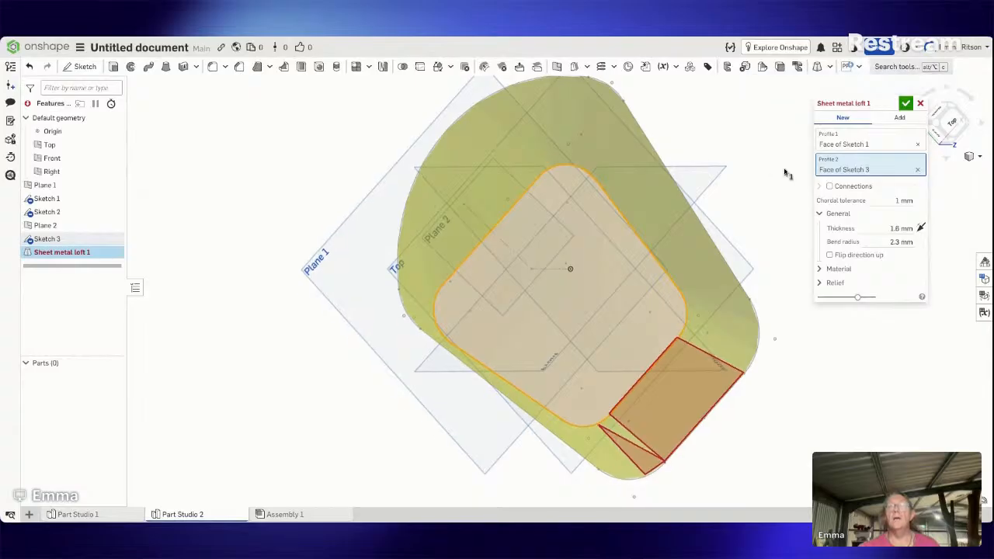
pyautogui.moveTo(785, 170)
pyautogui.mouseDown(button='right')
pyautogui.moveTo(778, 136)
pyautogui.moveTo(756, 151)
pyautogui.moveTo(761, 178)
pyautogui.moveTo(784, 183)
pyautogui.mouseUp(button='right')
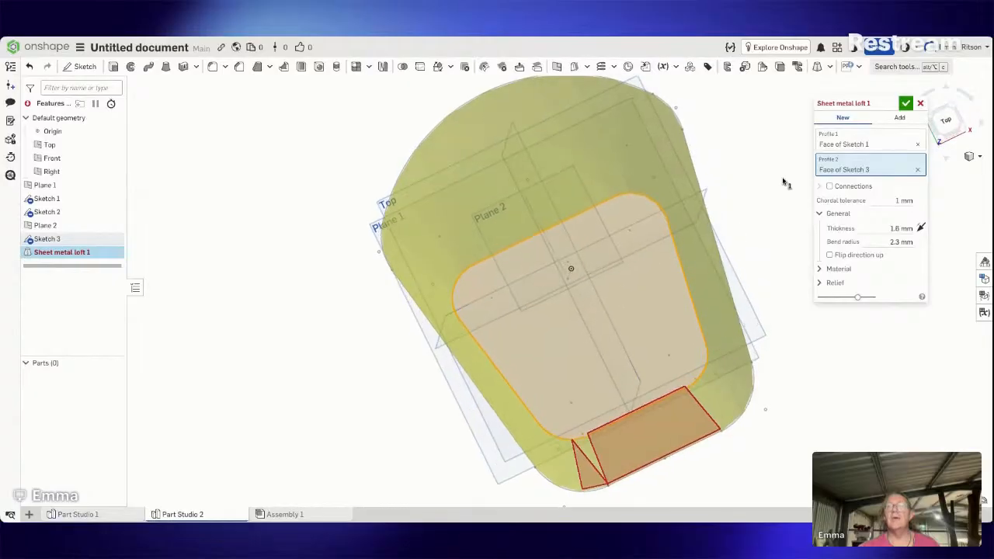
# Step: Set the loft's bend radius to 5 mm and expand its relief settings
pyautogui.click(868, 242)
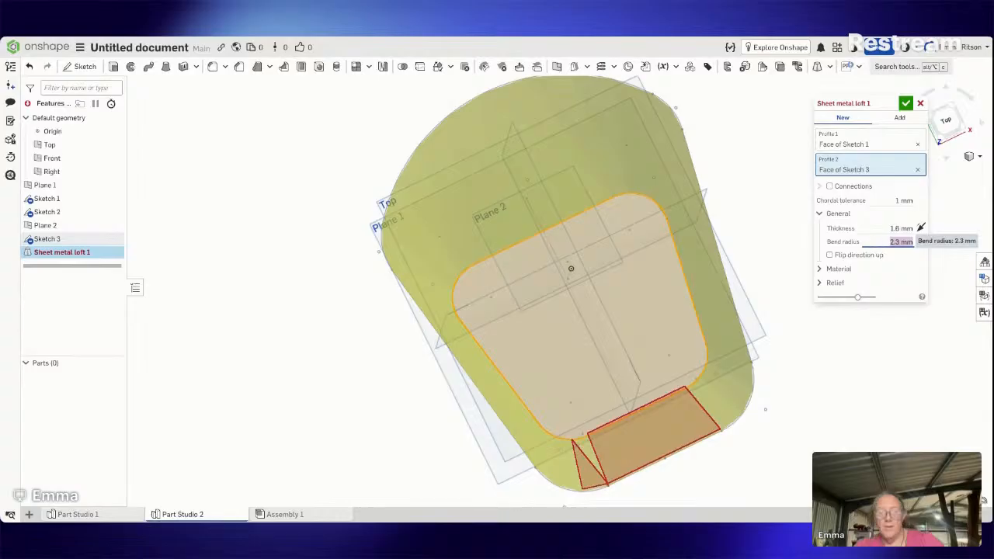
pyautogui.write('5')
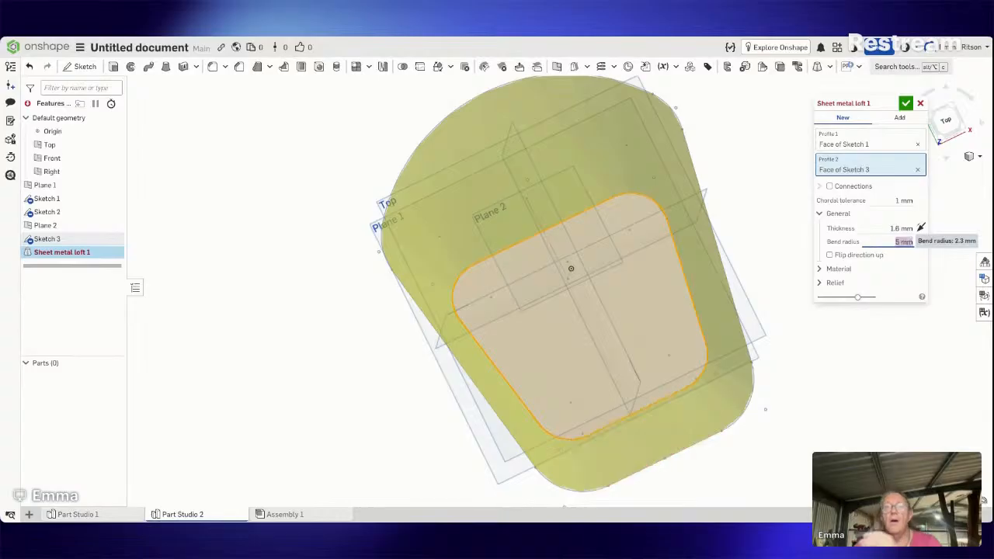
pyautogui.click(901, 287)
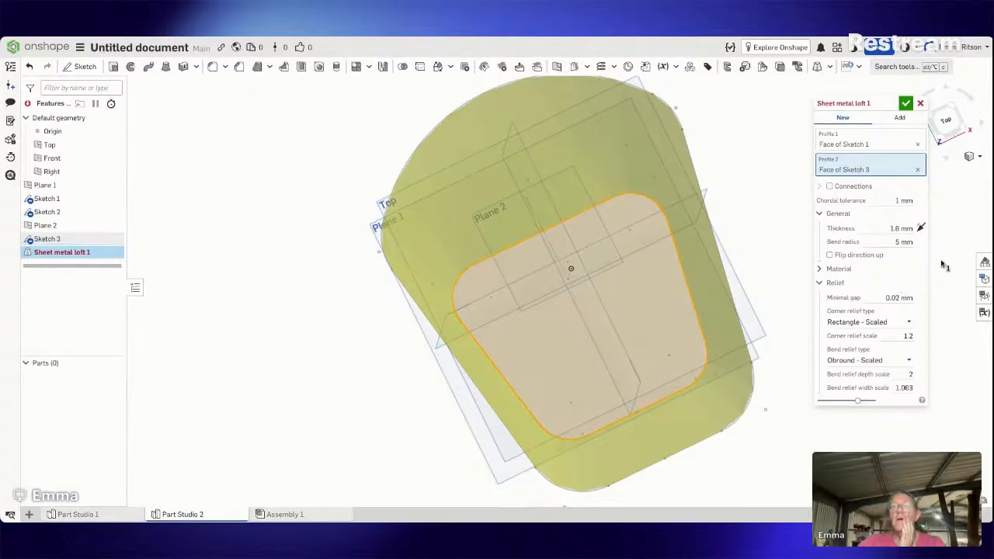
pyautogui.moveTo(776, 226); pyautogui.dragTo(784, 172, button='right')
pyautogui.moveTo(866, 104)
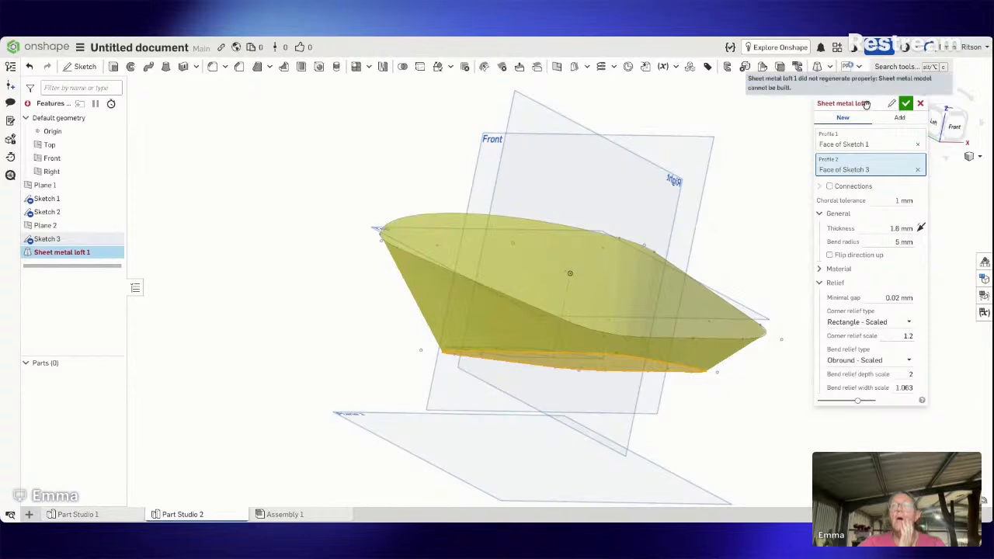
pyautogui.moveTo(774, 158)
pyautogui.mouseDown(button='right')
pyautogui.moveTo(781, 191)
pyautogui.moveTo(793, 183)
pyautogui.moveTo(776, 203)
pyautogui.moveTo(799, 194)
pyautogui.moveTo(777, 222)
pyautogui.mouseUp(button='right')
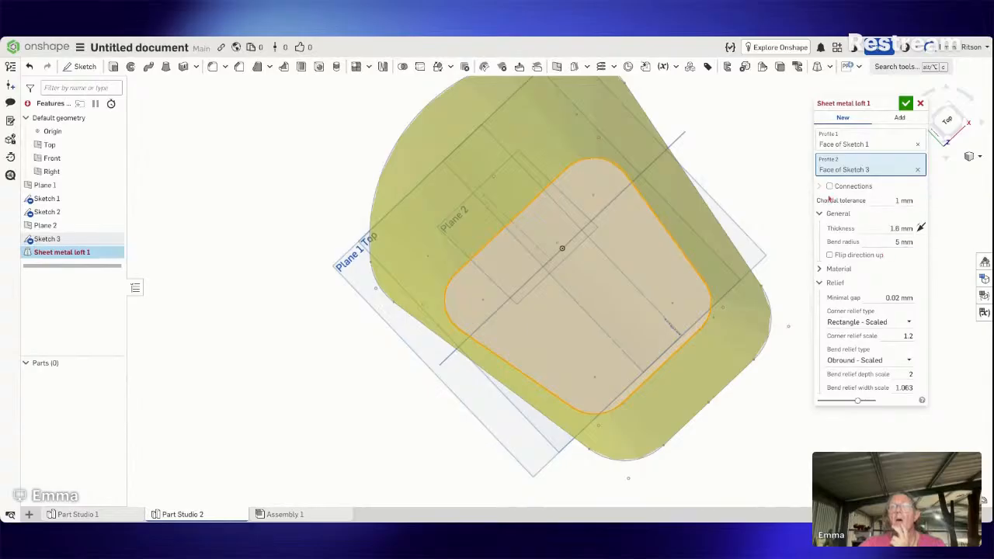
# Step: Try the loft's Connections option and its Add mode, then cancel the sheet metal loft
pyautogui.click(829, 186)
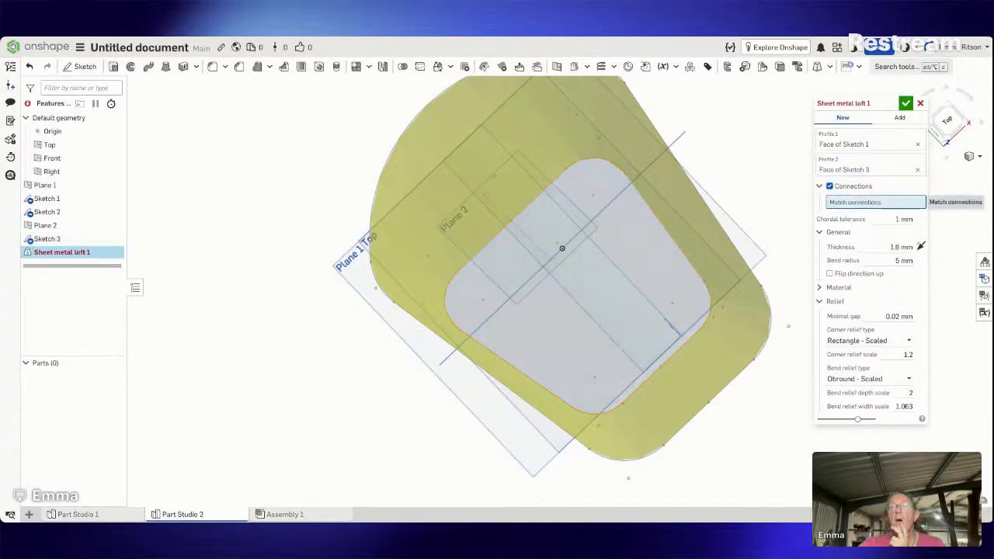
pyautogui.moveTo(794, 243); pyautogui.dragTo(800, 217, button='right')
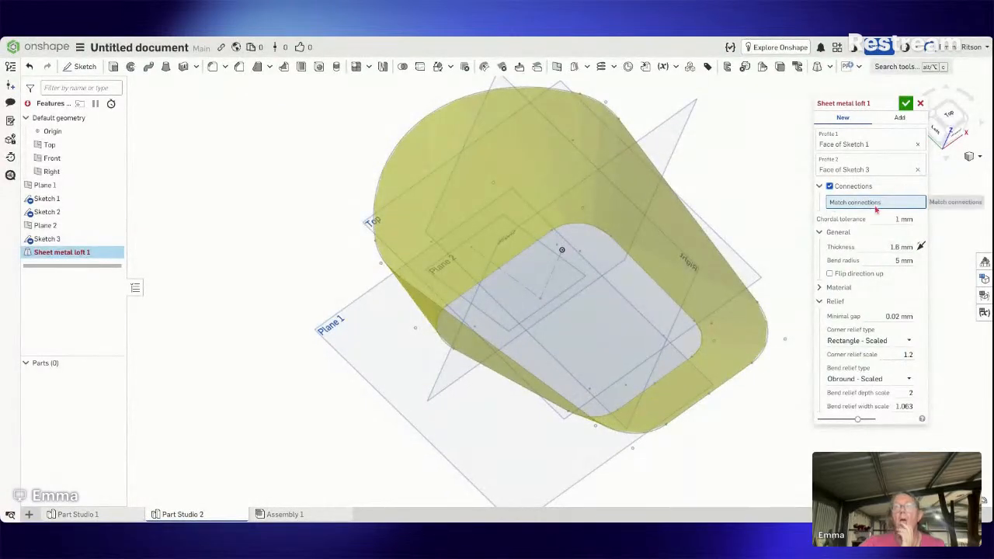
pyautogui.click(834, 193)
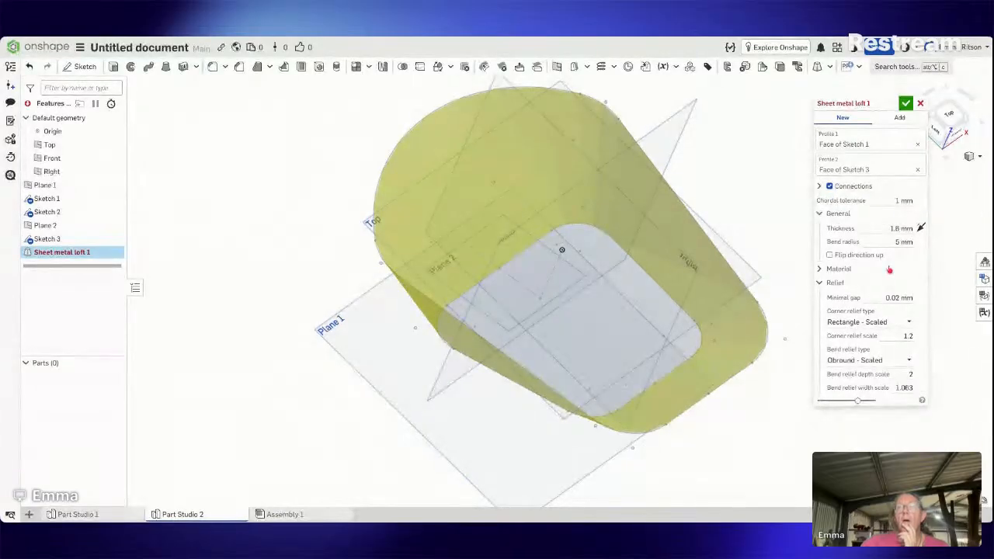
pyautogui.click(834, 189)
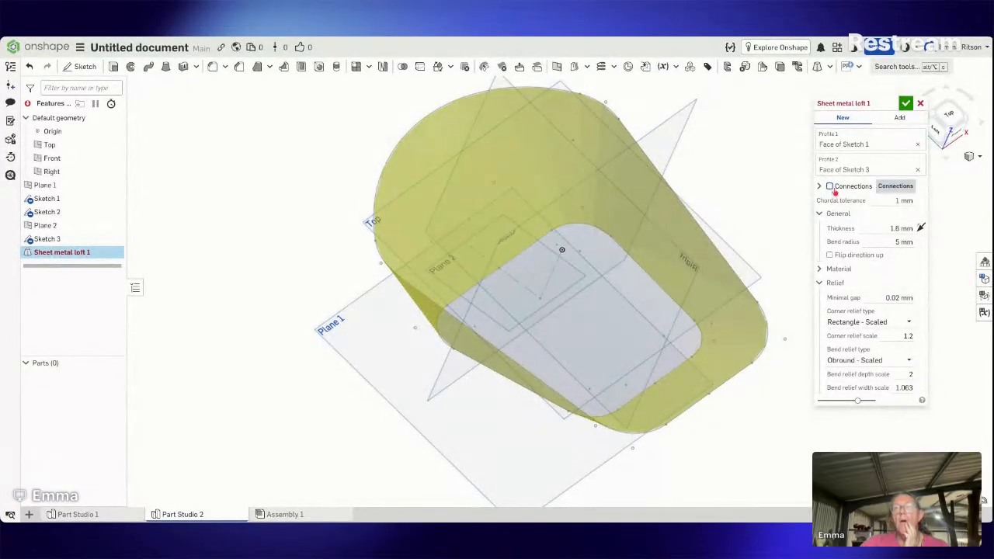
pyautogui.moveTo(800, 239); pyautogui.dragTo(804, 229, button='right')
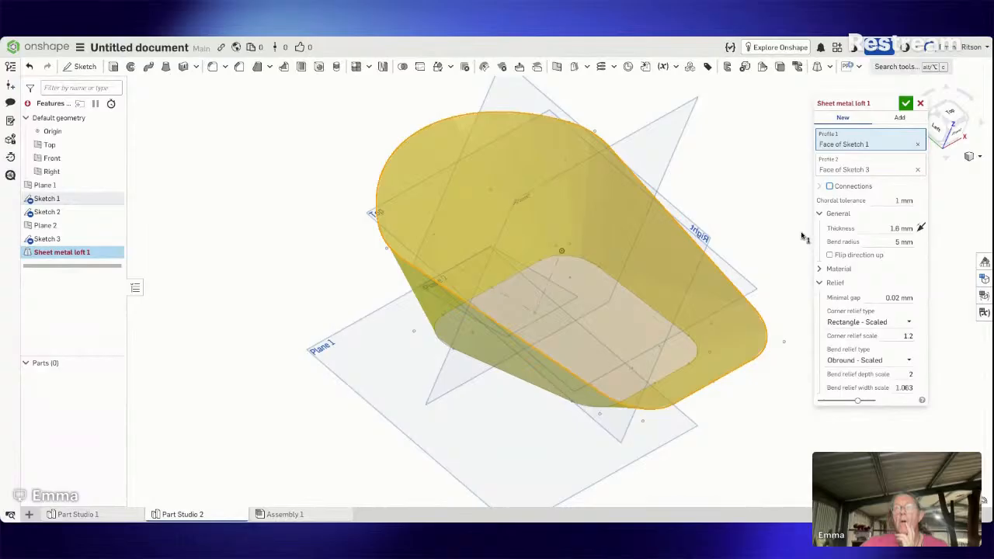
pyautogui.click(899, 118)
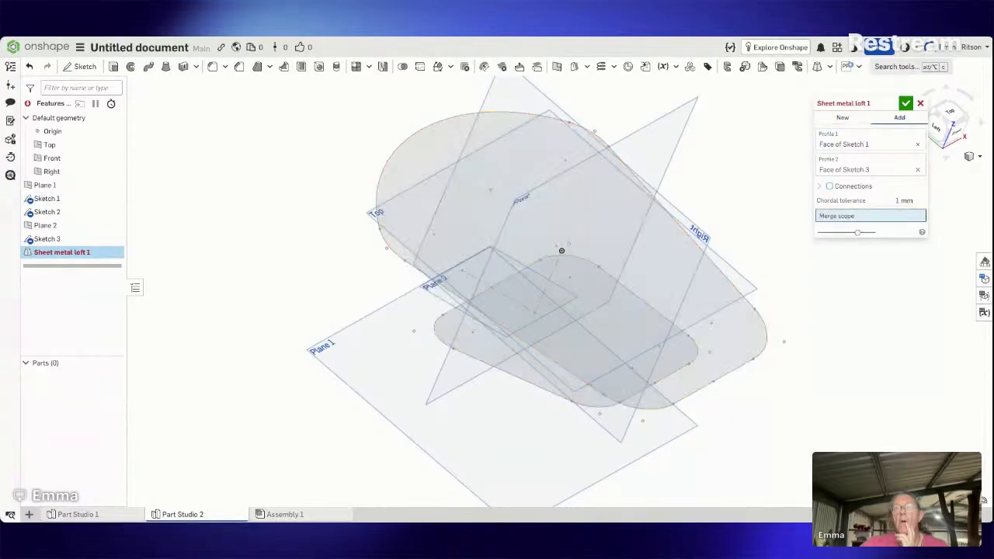
pyautogui.click(920, 103)
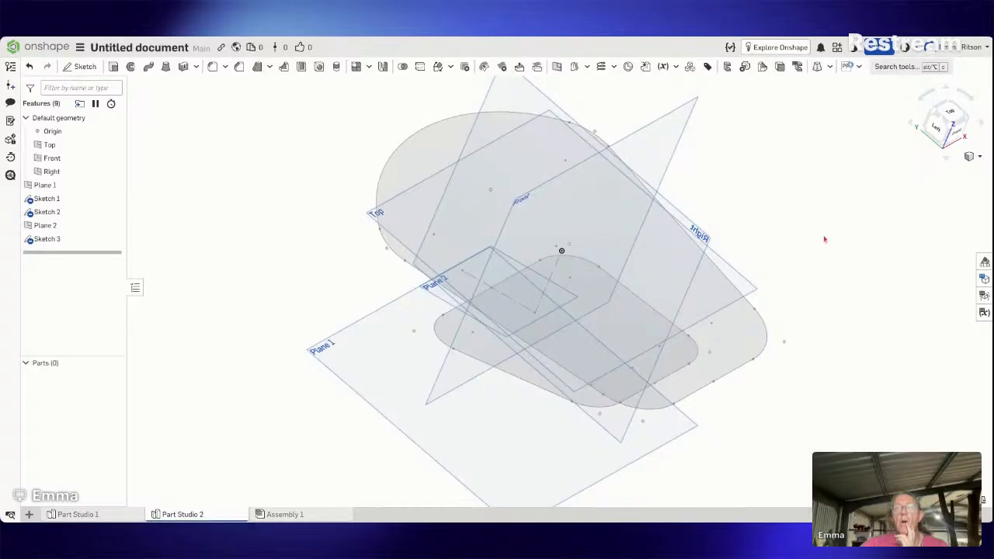
# Step: Edit Sketch 3 and set the trapezoid's corner fillet radius to 10 mm
pyautogui.moveTo(824, 239); pyautogui.dragTo(821, 261, button='right')
pyautogui.rightClick(79, 247)
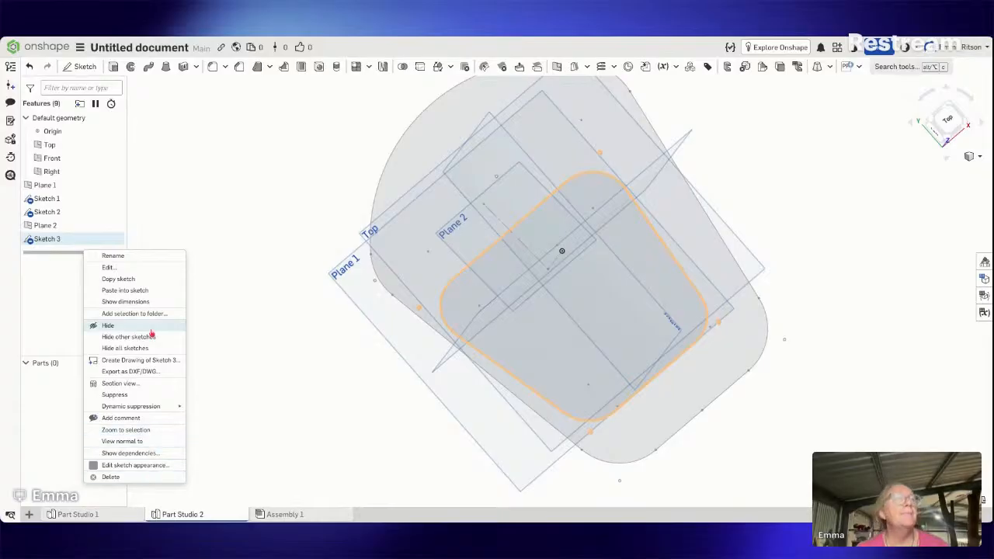
pyautogui.click(139, 267)
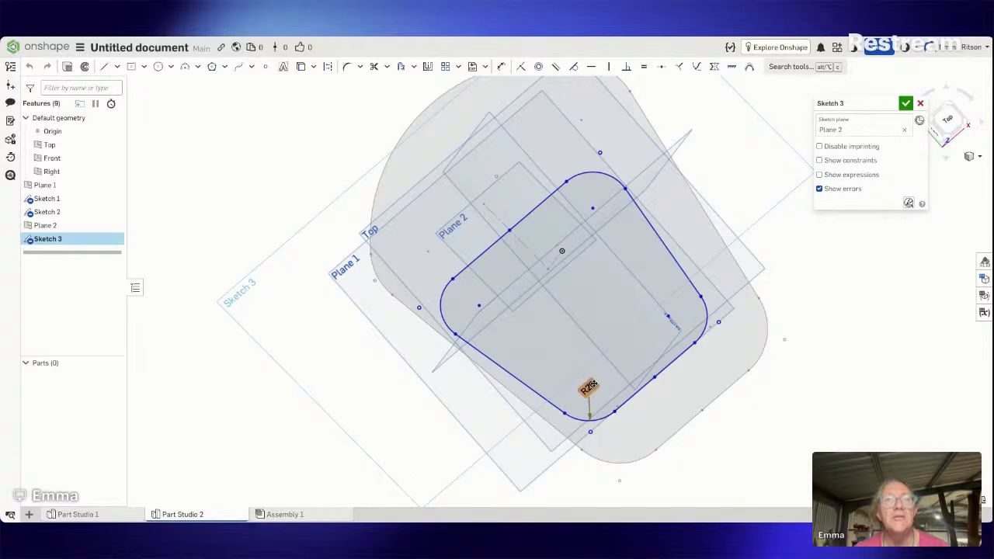
pyautogui.doubleClick(589, 387)
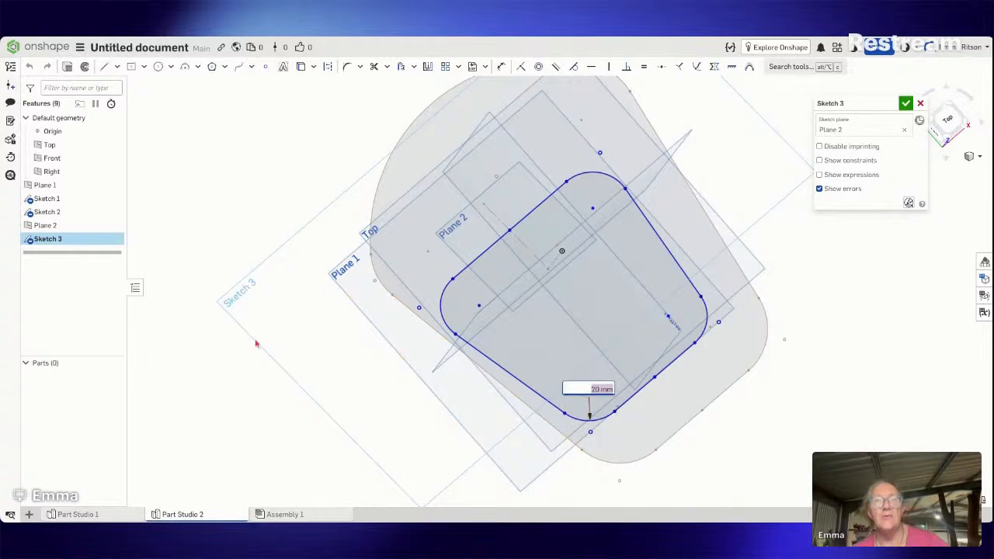
pyautogui.write('1')
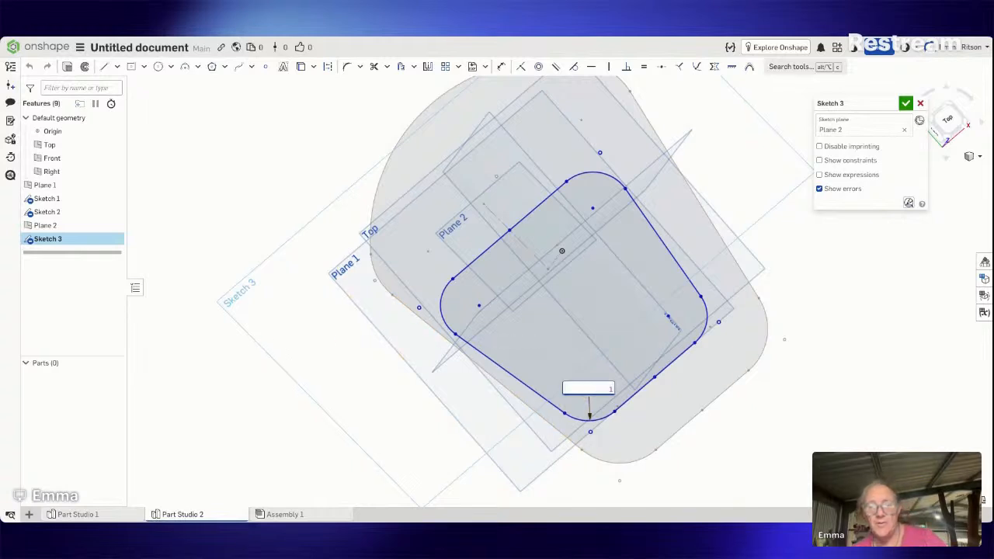
pyautogui.write('0')
pyautogui.press('Return')
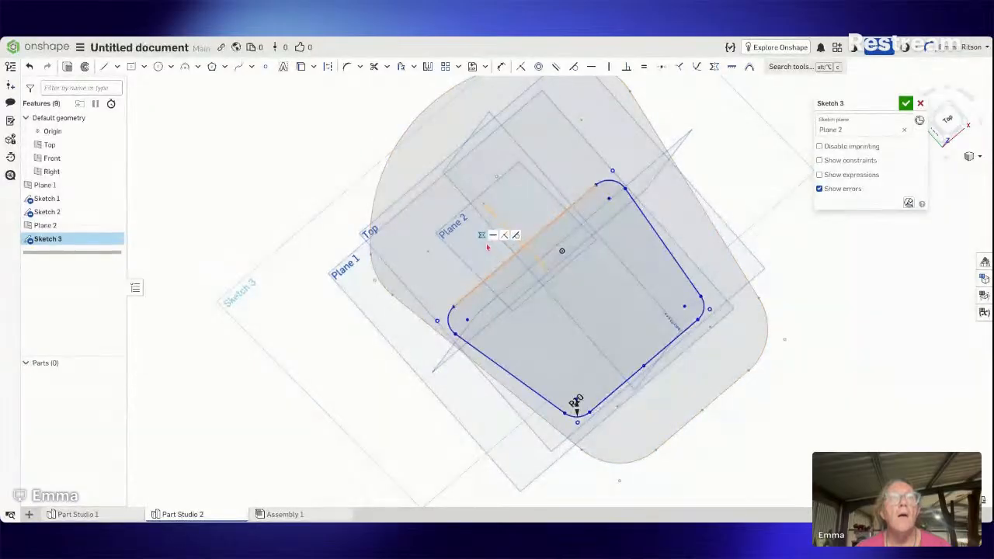
# Step: Reposition the trapezoid's wide edge, pull the corner at its end slightly inward to narrow it, and finish Sketch 3
pyautogui.moveTo(500, 269)
pyautogui.mouseDown()
pyautogui.moveTo(470, 238)
pyautogui.moveTo(488, 256)
pyautogui.mouseUp()
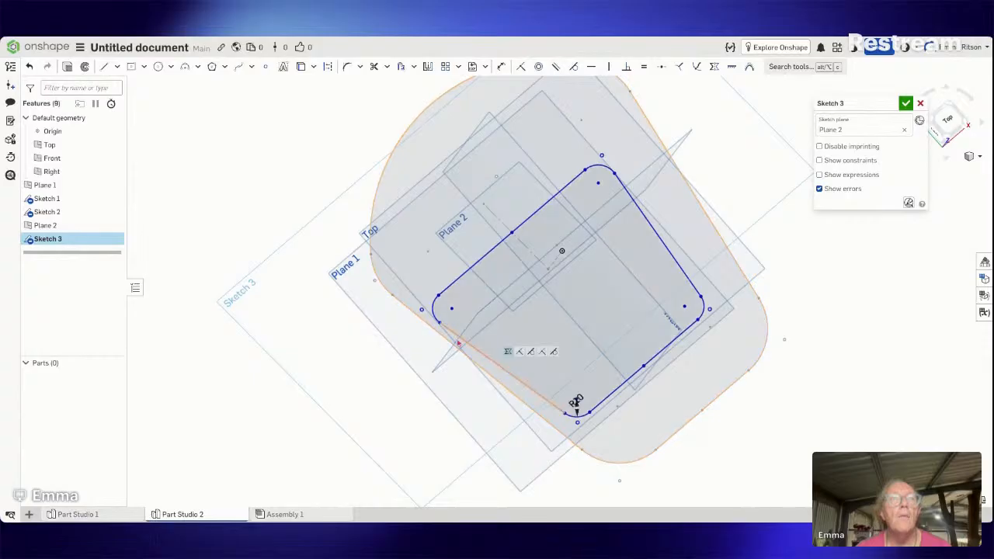
pyautogui.moveTo(444, 326); pyautogui.dragTo(449, 320)
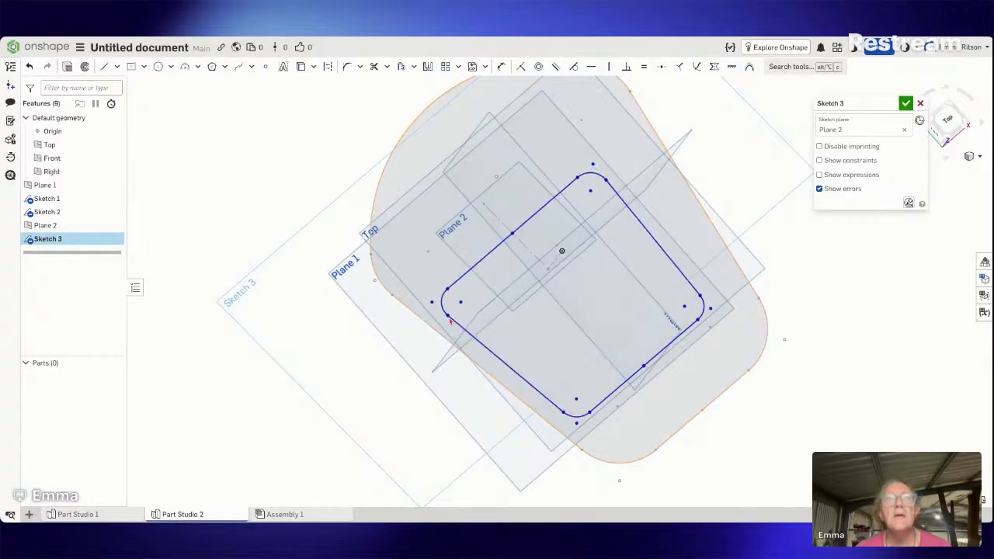
pyautogui.click(946, 121)
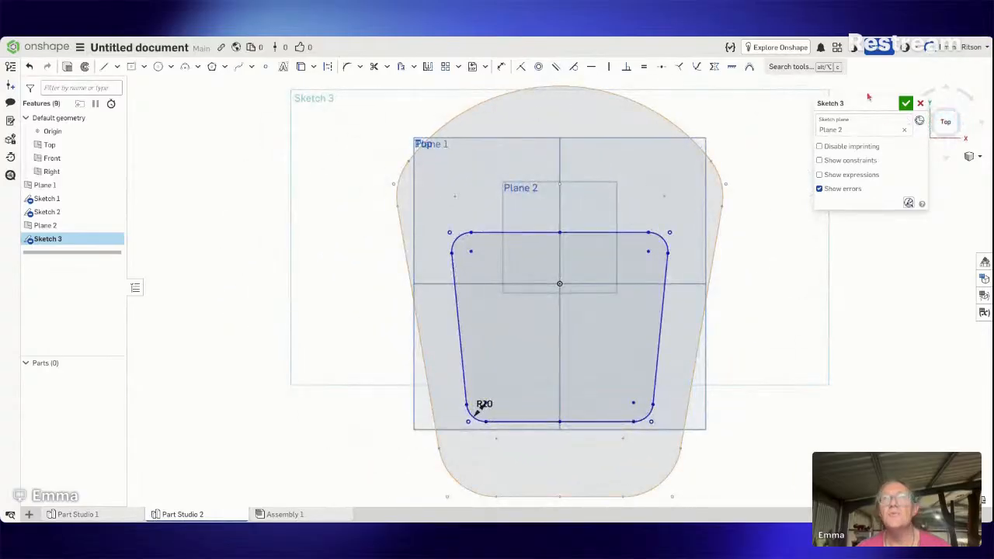
pyautogui.click(905, 103)
# Step: Start a new sheet metal loft with the Sketch 1 face as first profile and the Sketch 3 face as second
pyautogui.moveTo(845, 141); pyautogui.dragTo(887, 140, button='right')
pyautogui.click(829, 67)
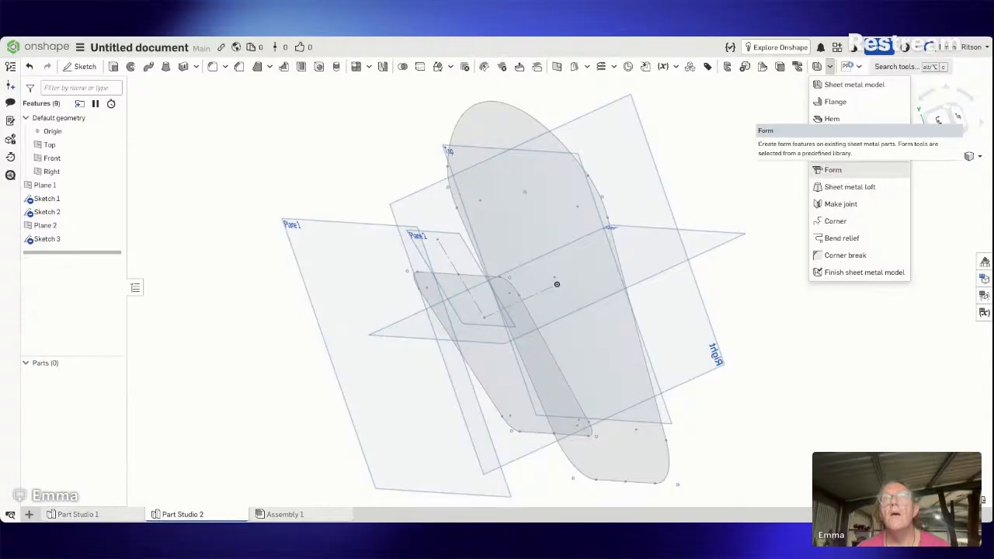
pyautogui.click(837, 189)
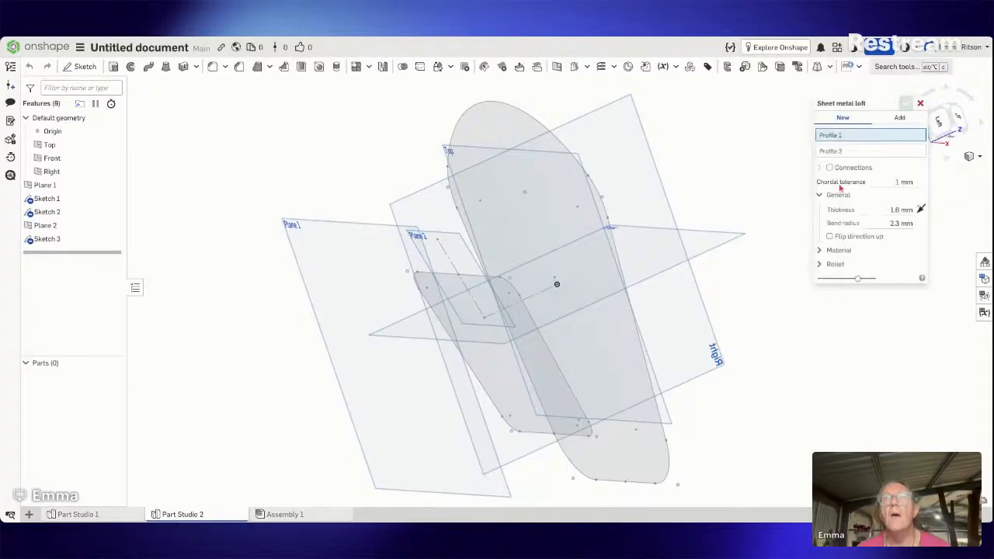
pyautogui.click(574, 198)
pyautogui.click(901, 161)
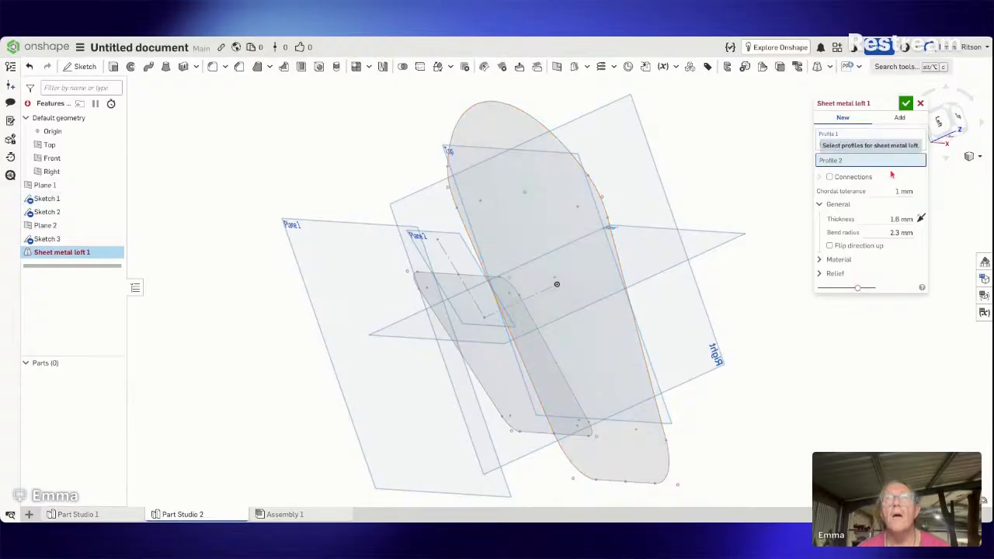
pyautogui.click(488, 352)
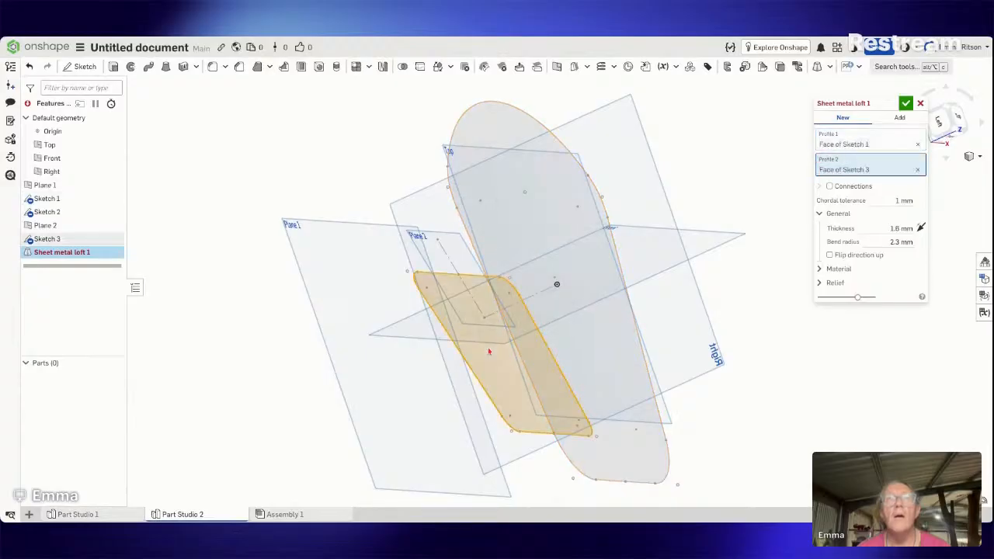
# Step: Expand the loft's relief settings and set the sheet thickness to 0.6 mm
pyautogui.moveTo(652, 337); pyautogui.dragTo(670, 370, button='right')
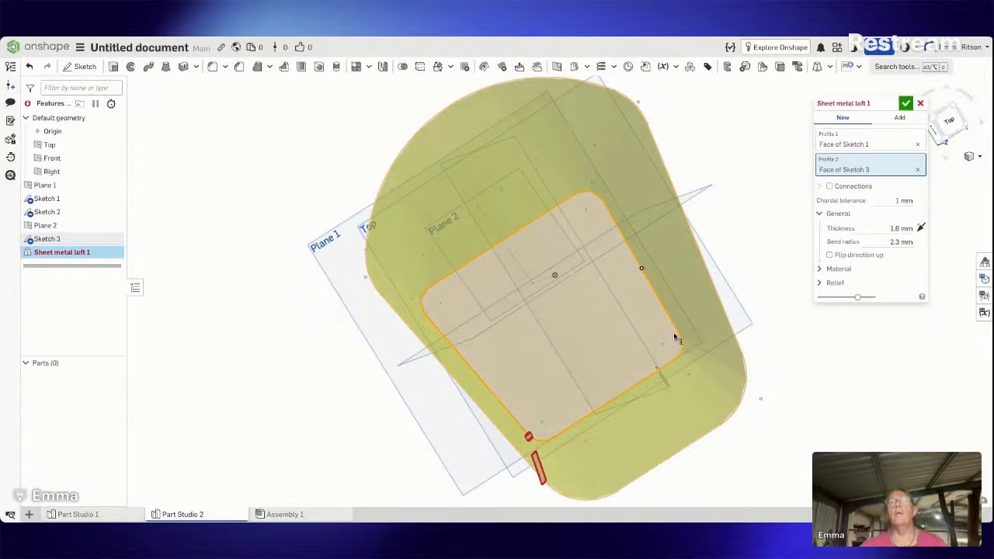
pyautogui.scroll(-1, 668, 337)
pyautogui.scroll(1, 644, 344)
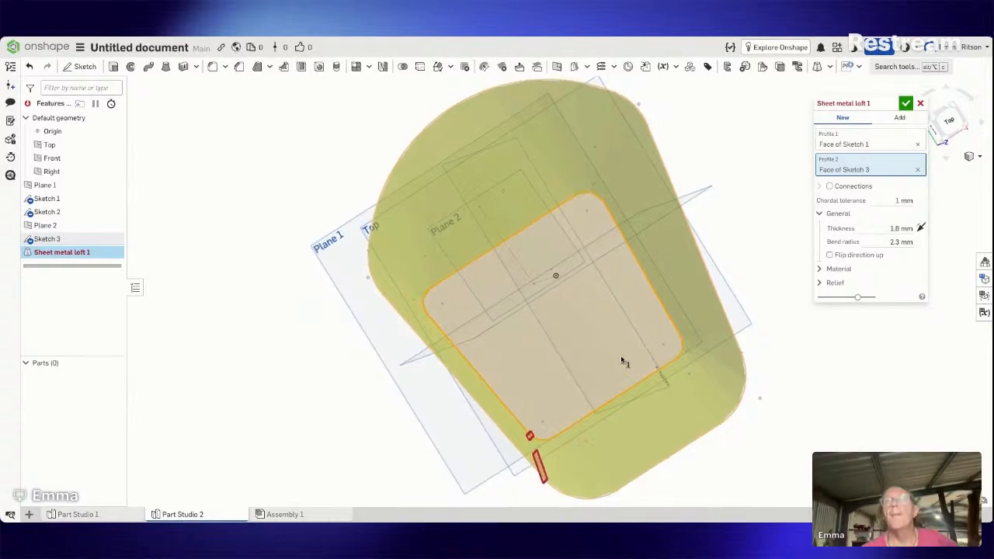
pyautogui.click(828, 282)
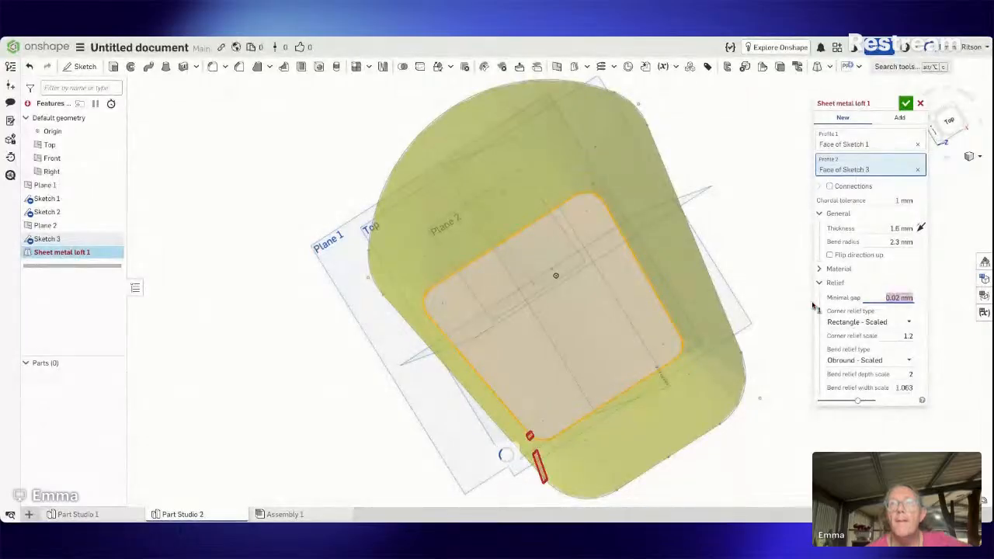
pyautogui.moveTo(786, 300); pyautogui.dragTo(783, 300, button='right')
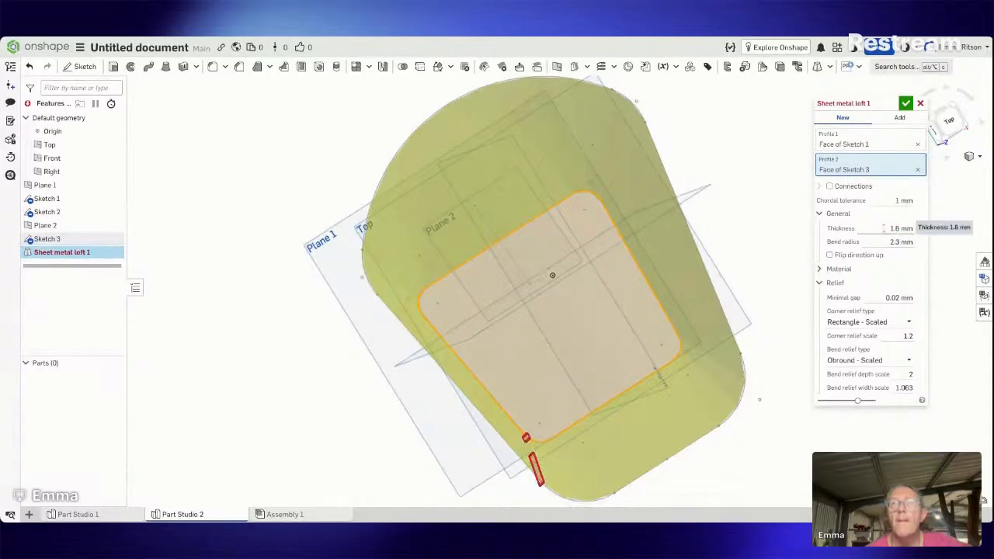
pyautogui.click(884, 227)
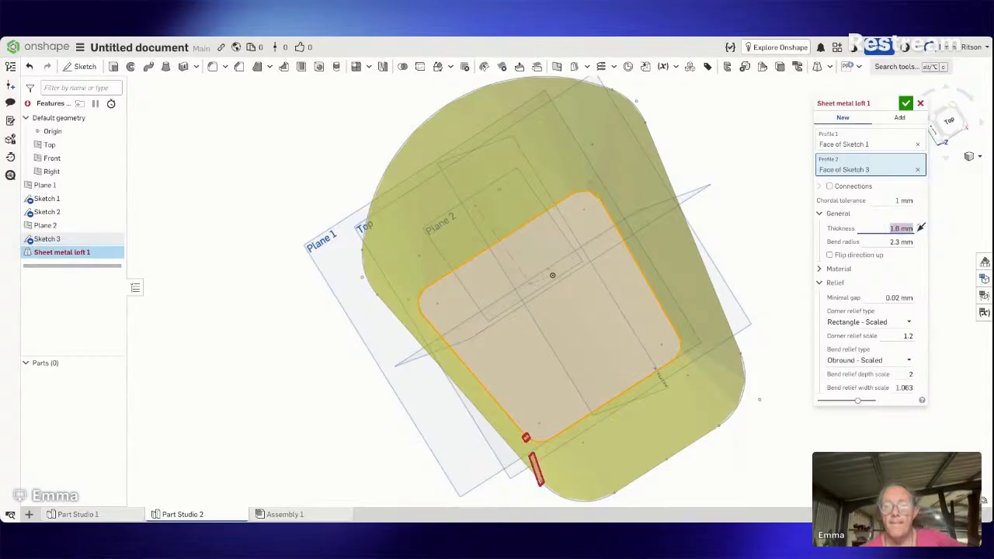
pyautogui.write('3')
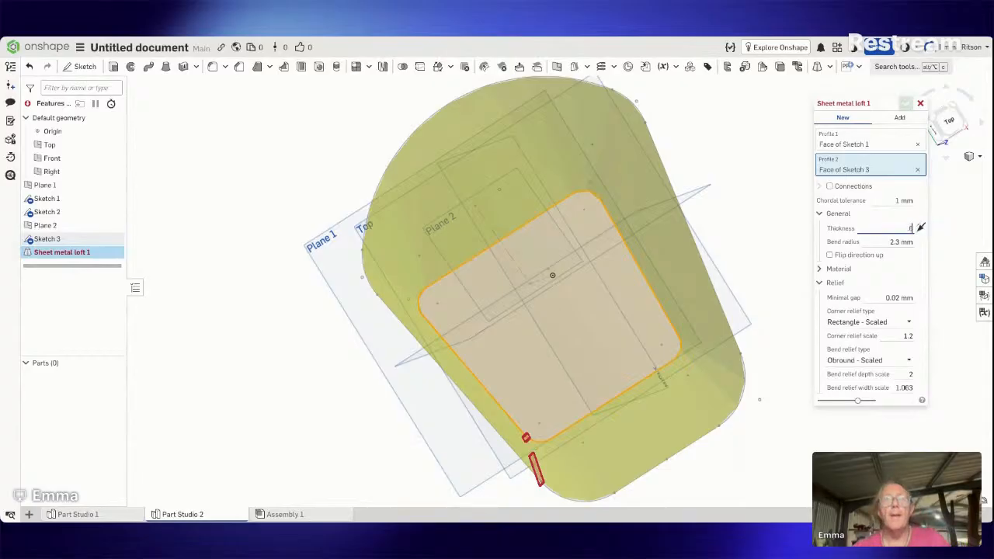
pyautogui.press('Return')
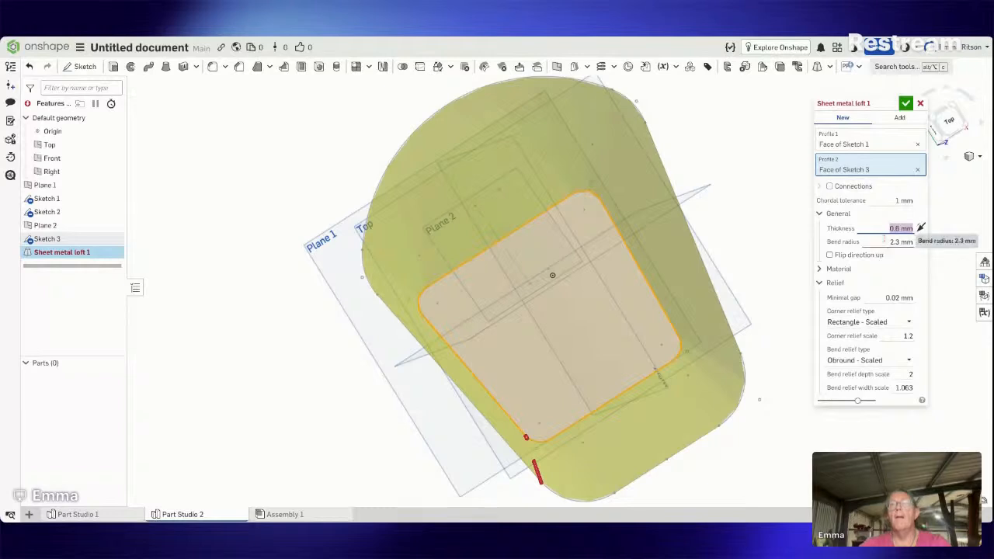
pyautogui.moveTo(859, 104)
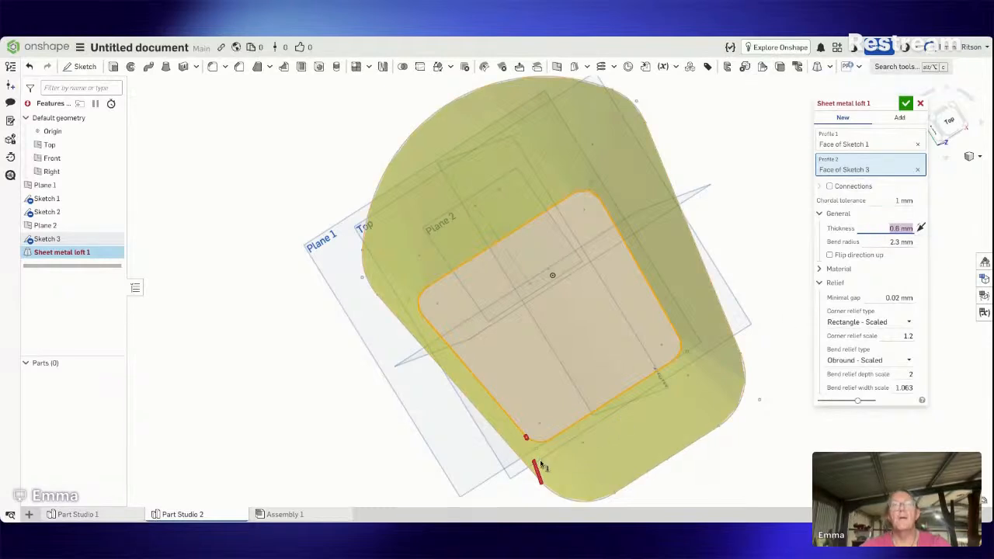
# Step: Inspect the flagged corner of the loft preview, try the Connections option and turn it off again
pyautogui.moveTo(535, 470)
pyautogui.mouseDown(button='right')
pyautogui.moveTo(577, 408)
pyautogui.moveTo(515, 401)
pyautogui.moveTo(502, 424)
pyautogui.moveTo(523, 428)
pyautogui.moveTo(528, 386)
pyautogui.moveTo(546, 383)
pyautogui.moveTo(519, 470)
pyautogui.moveTo(563, 475)
pyautogui.mouseUp(button='right')
pyautogui.scroll(10, 563, 475)
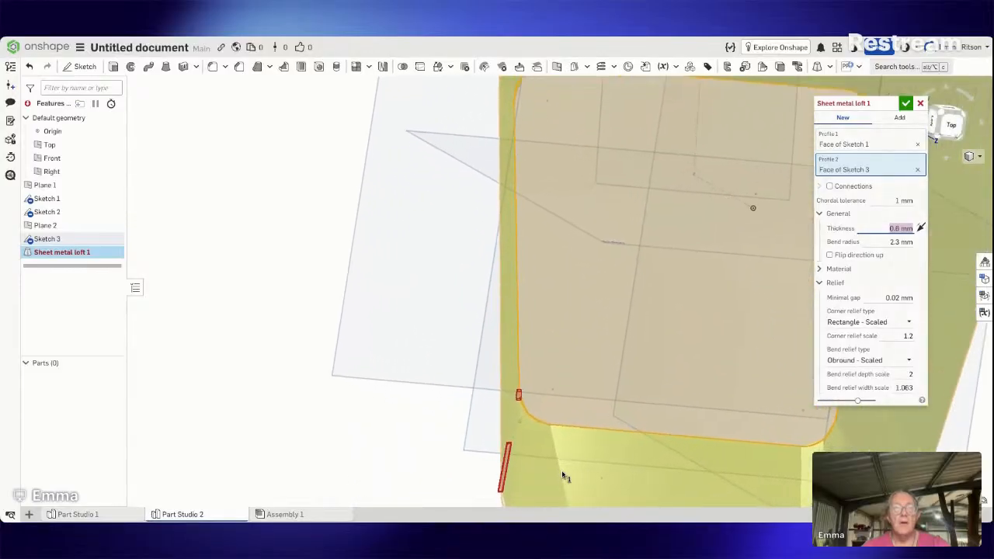
pyautogui.moveTo(507, 400); pyautogui.dragTo(503, 365, button='right')
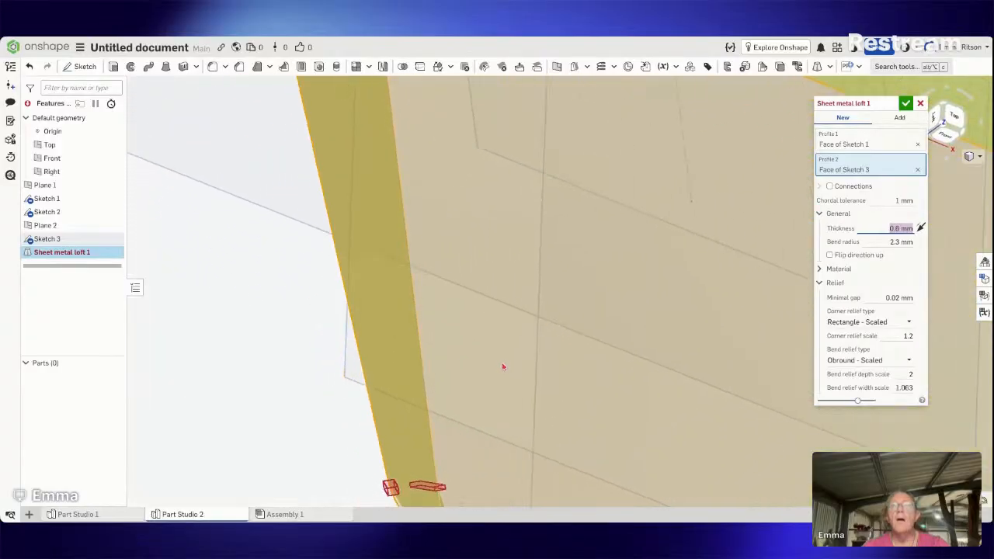
pyautogui.click(830, 187)
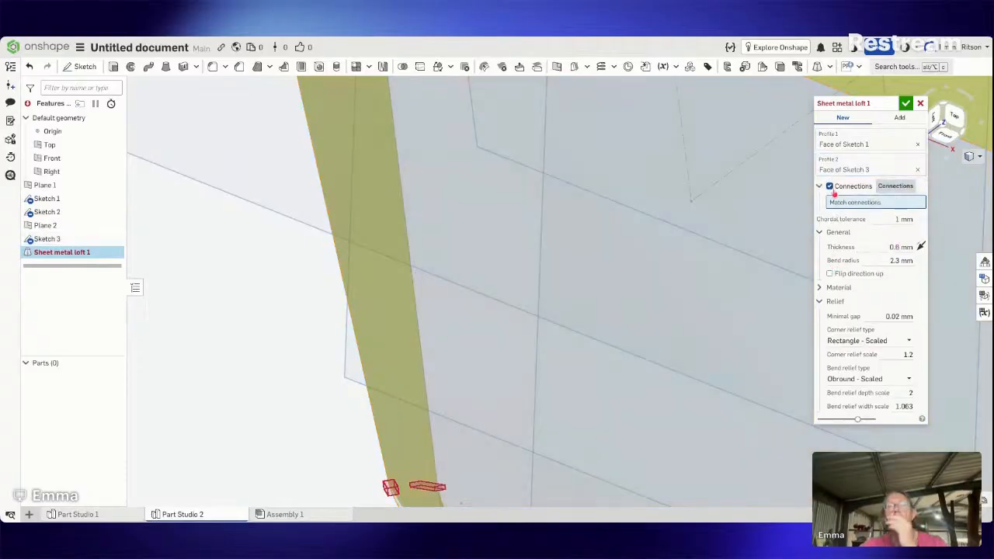
pyautogui.click(835, 189)
pyautogui.click(835, 188)
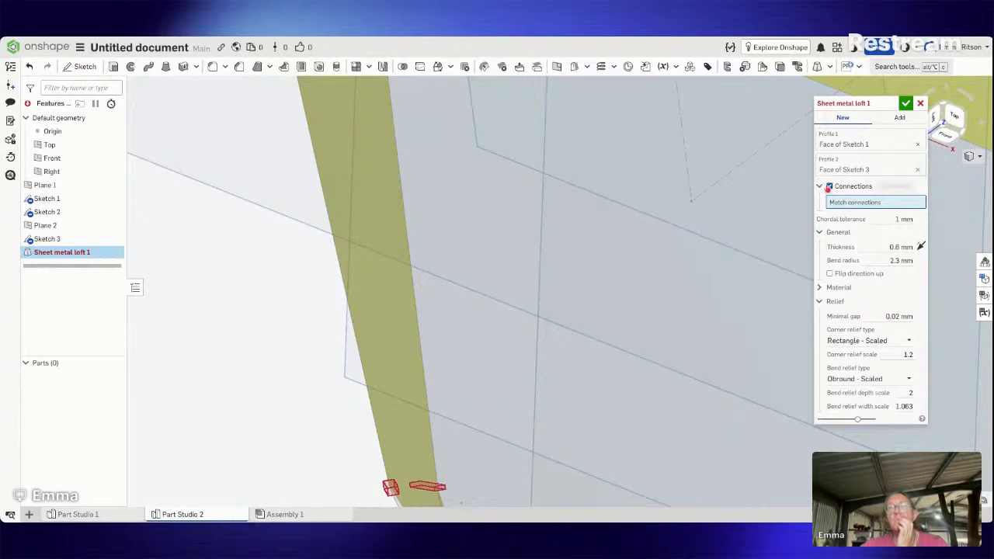
pyautogui.click(822, 187)
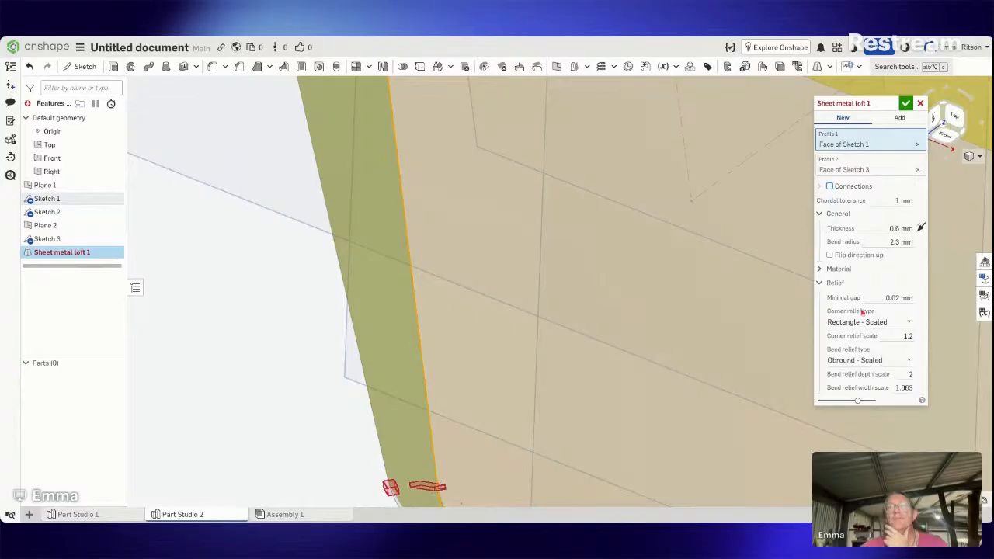
# Step: Try a chordal tolerance of 2 mm for the sheet metal loft
pyautogui.click(886, 200)
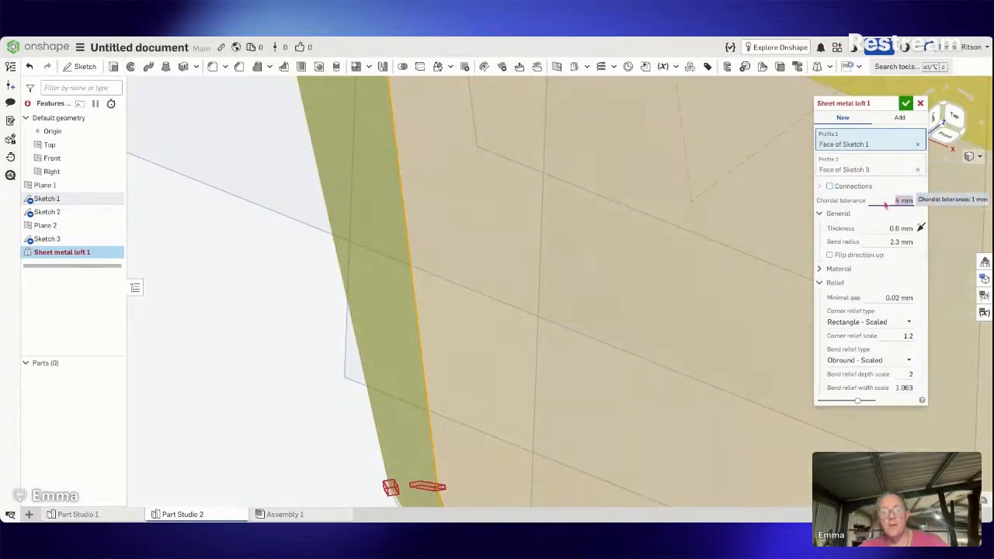
pyautogui.write('2')
pyautogui.press('Return')
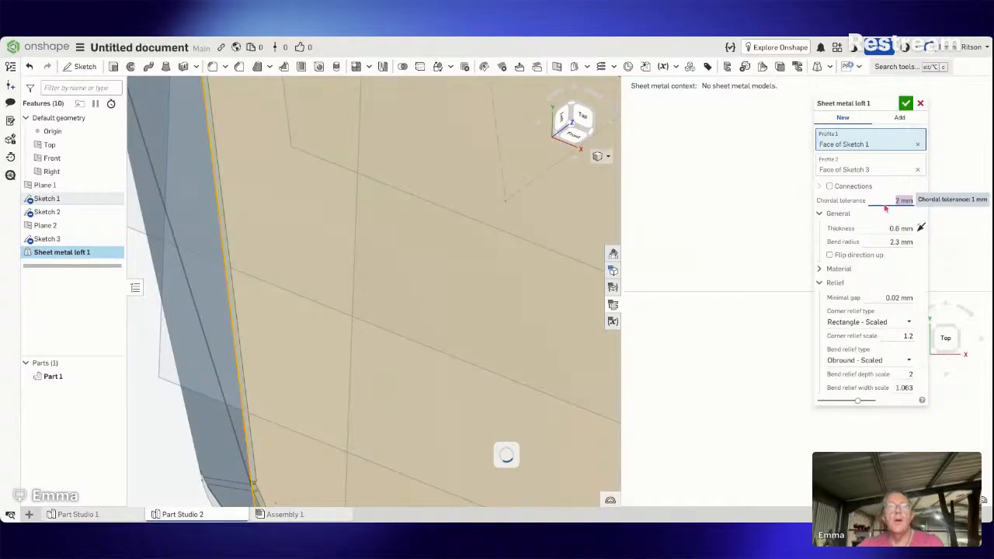
pyautogui.scroll(2, 399, 412)
pyautogui.scroll(-5, 399, 413)
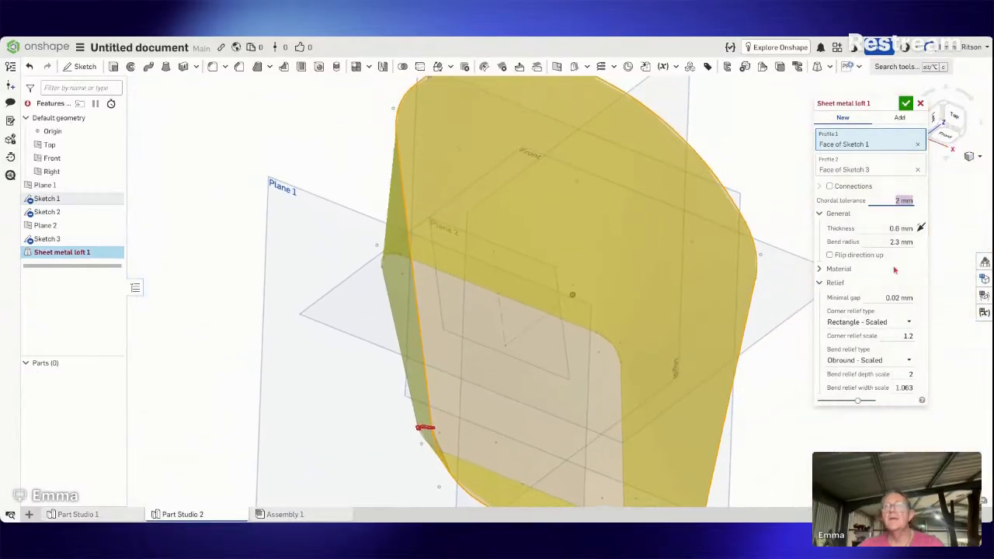
# Step: Set the loft's chordal tolerance to 5 mm and accept the sheet metal loft
pyautogui.click(875, 200)
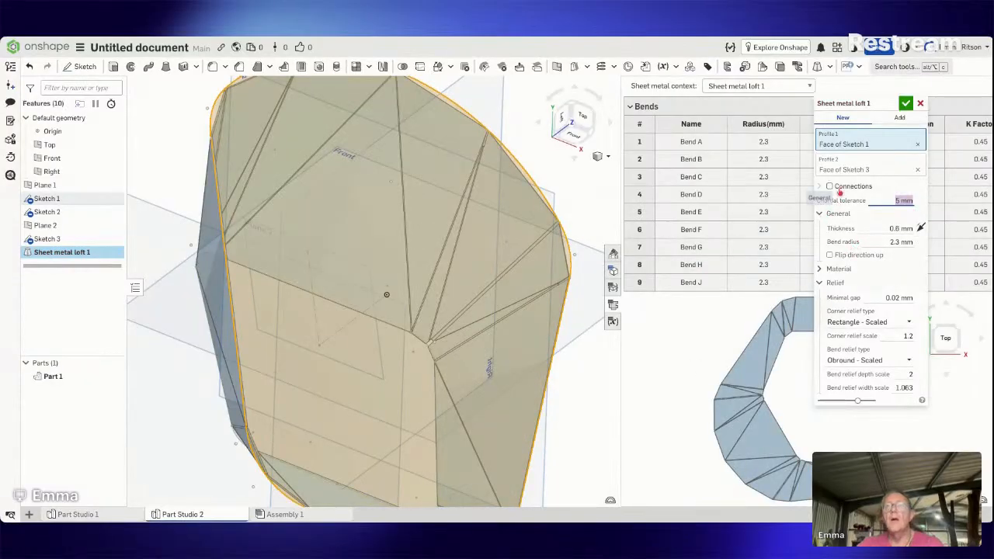
pyautogui.click(904, 104)
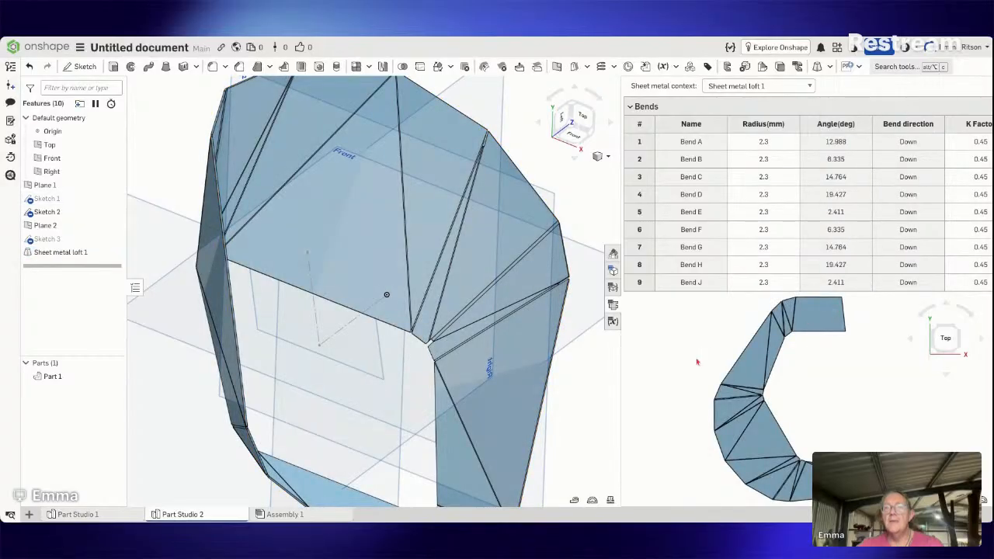
# Step: Examine the faceted lofted shell and its bend lines from several angles
pyautogui.scroll(-1, 572, 391)
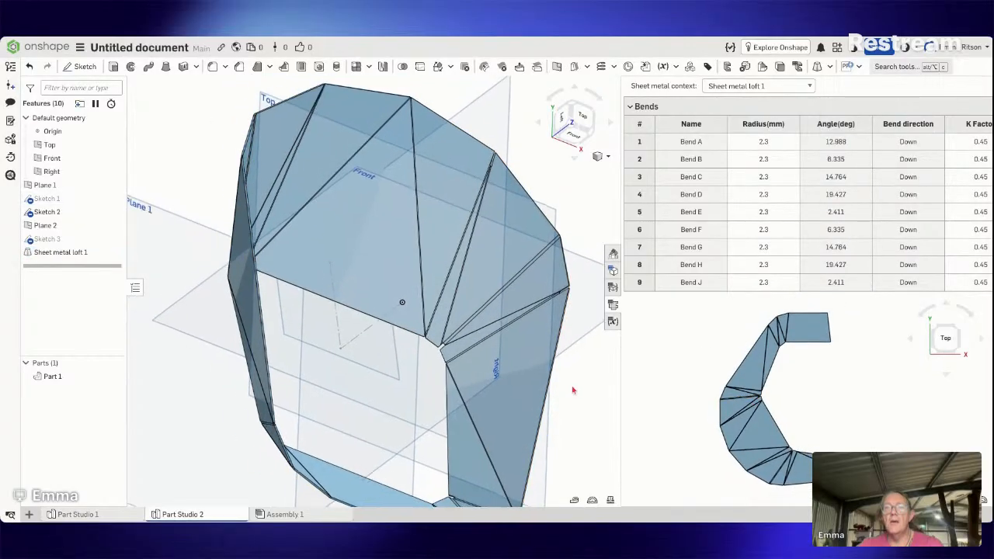
pyautogui.scroll(-3, 574, 384)
pyautogui.moveTo(574, 383)
pyautogui.mouseDown(button='right')
pyautogui.moveTo(566, 375)
pyautogui.moveTo(550, 396)
pyautogui.moveTo(584, 395)
pyautogui.mouseUp(button='right')
pyautogui.scroll(1, 844, 418)
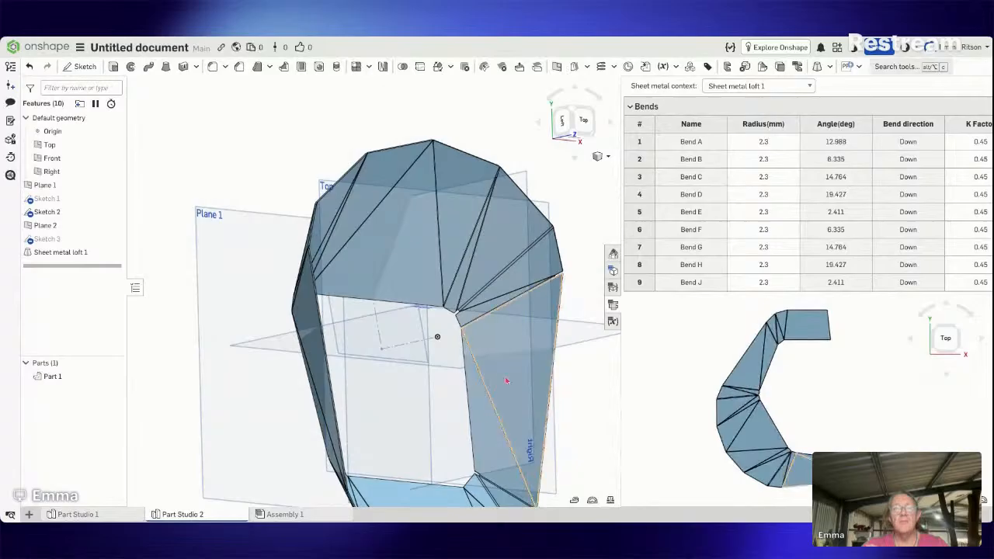
pyautogui.scroll(2, 439, 339)
pyautogui.scroll(-4, 442, 342)
pyautogui.moveTo(465, 376)
pyautogui.mouseDown(button='right')
pyautogui.moveTo(520, 369)
pyautogui.moveTo(463, 348)
pyautogui.moveTo(476, 358)
pyautogui.moveTo(456, 365)
pyautogui.mouseUp(button='right')
# Step: Start a sheet metal hem and select the shell's outer edges along one long side and around the large rounded end
pyautogui.click(829, 68)
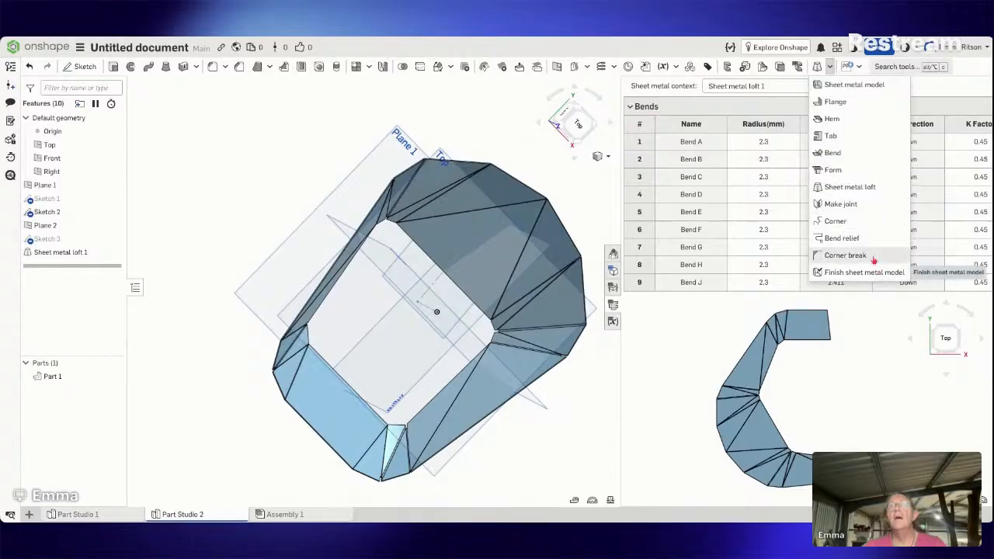
pyautogui.click(852, 123)
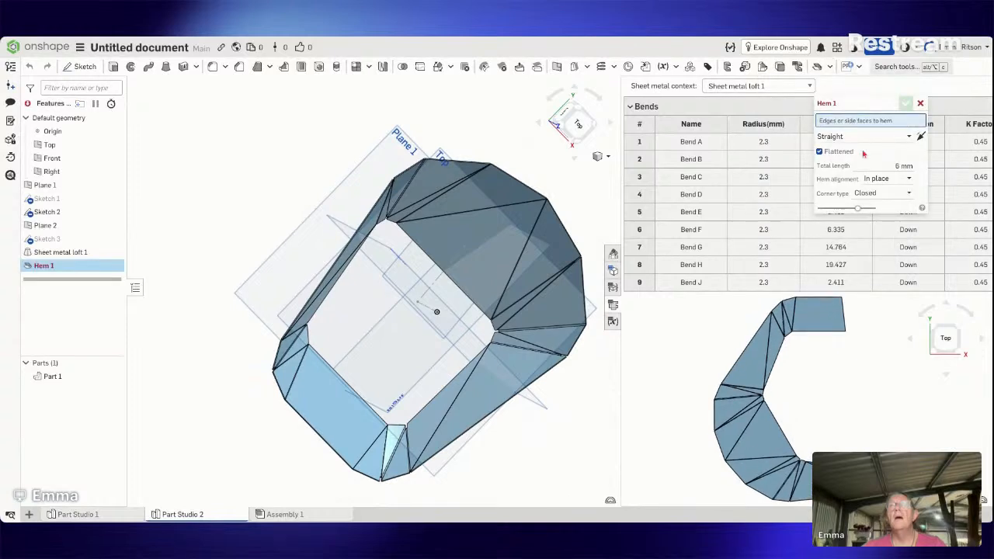
pyautogui.click(538, 380)
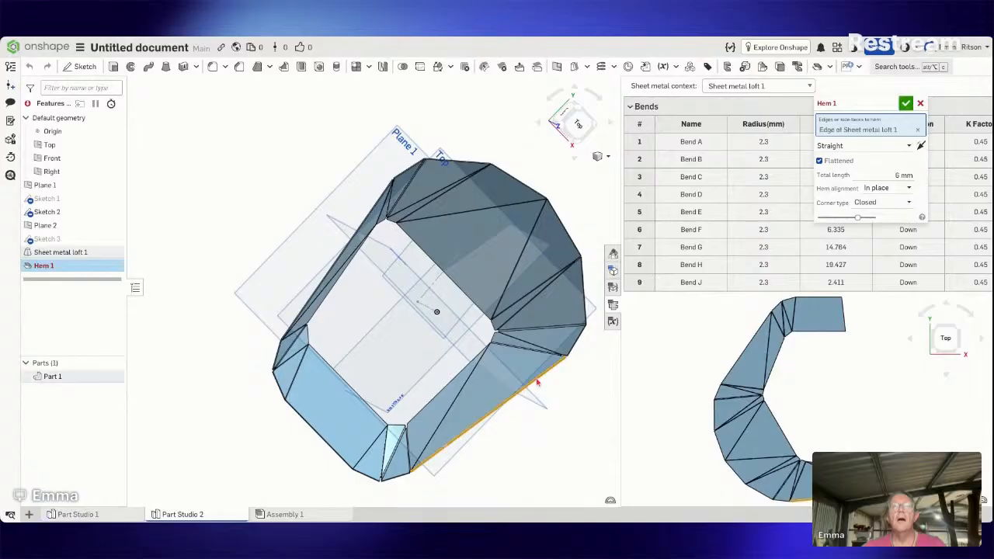
pyautogui.click(585, 311)
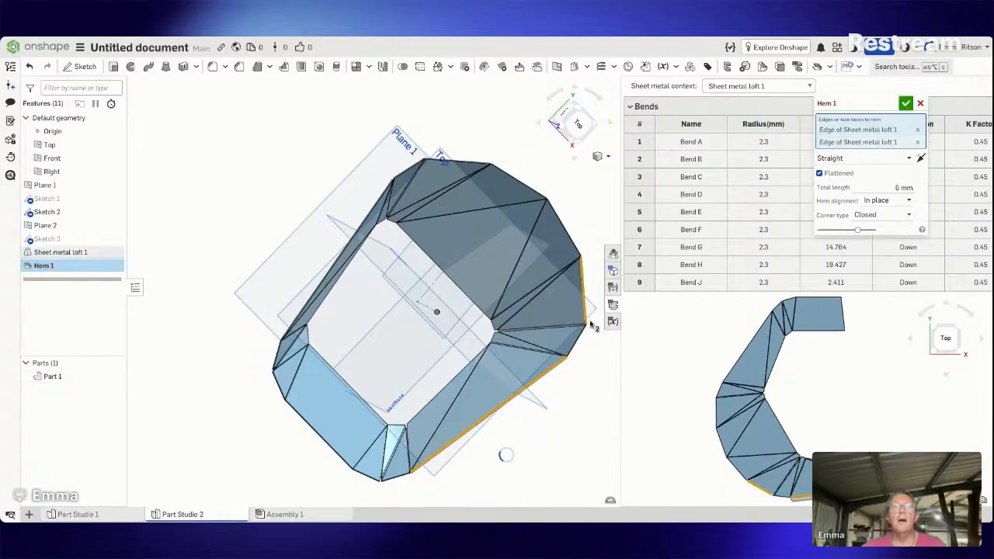
pyautogui.click(573, 243)
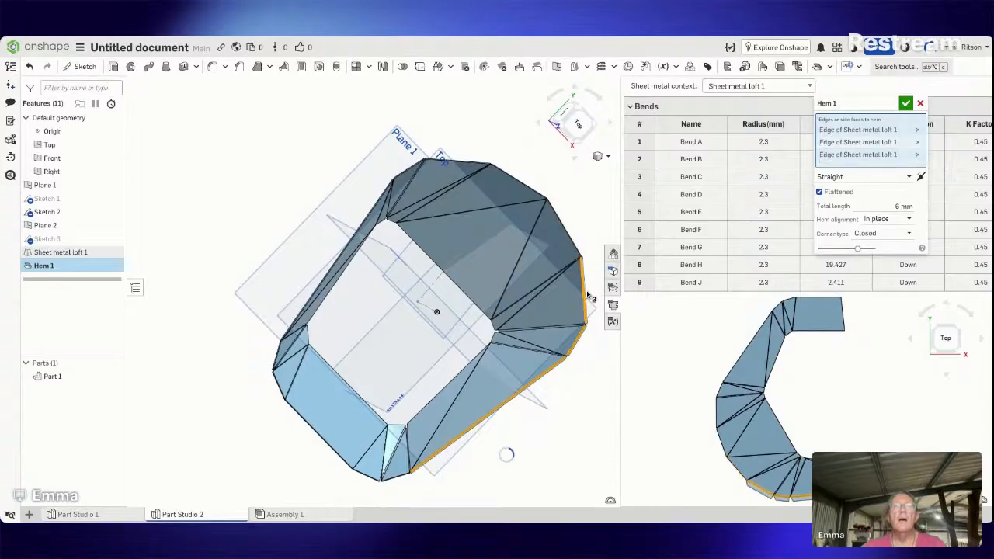
pyautogui.click(580, 258)
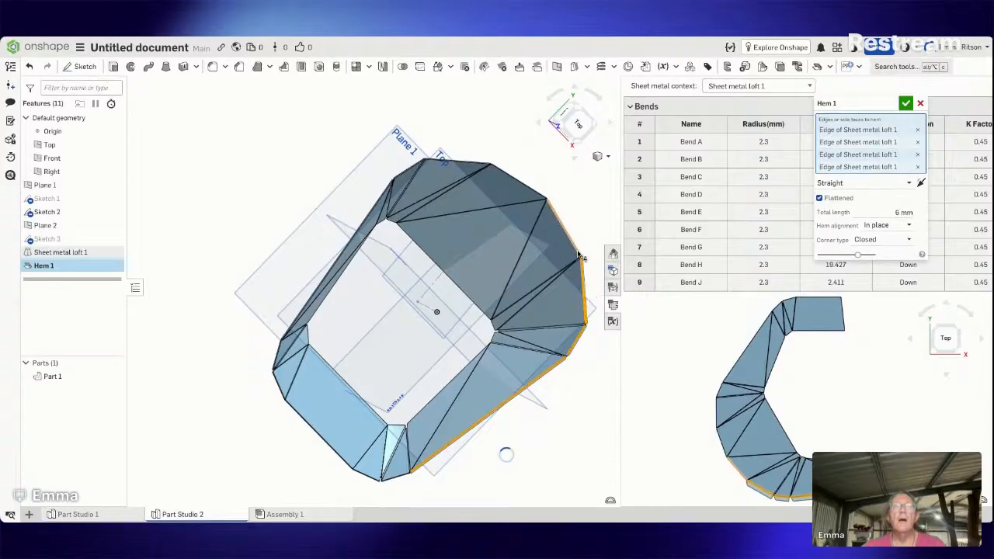
pyautogui.click(511, 180)
pyautogui.click(577, 246)
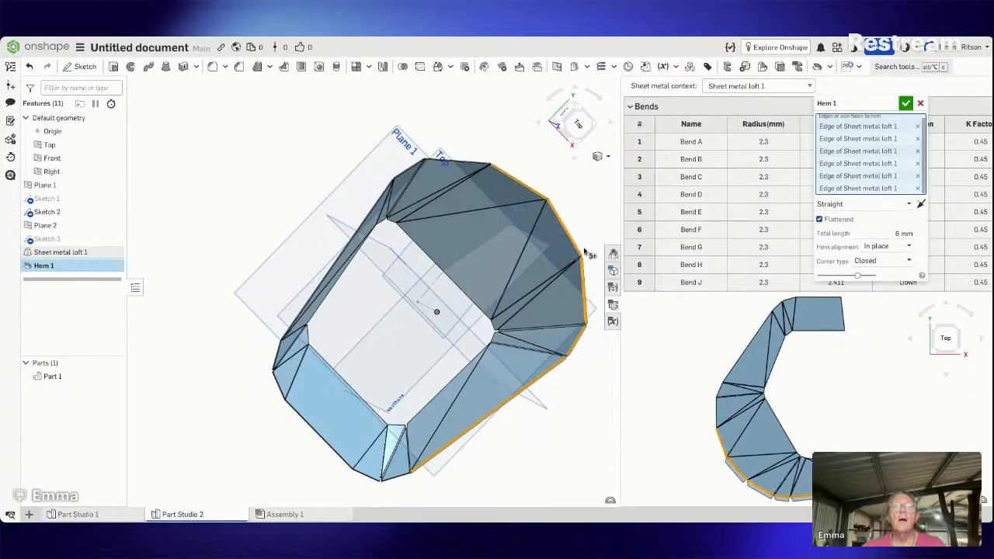
pyautogui.click(458, 164)
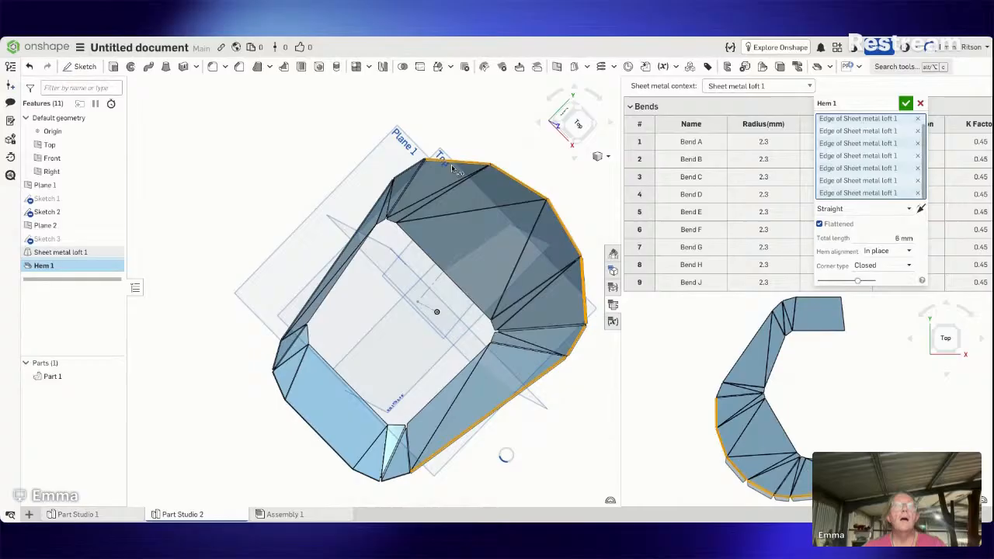
pyautogui.click(402, 177)
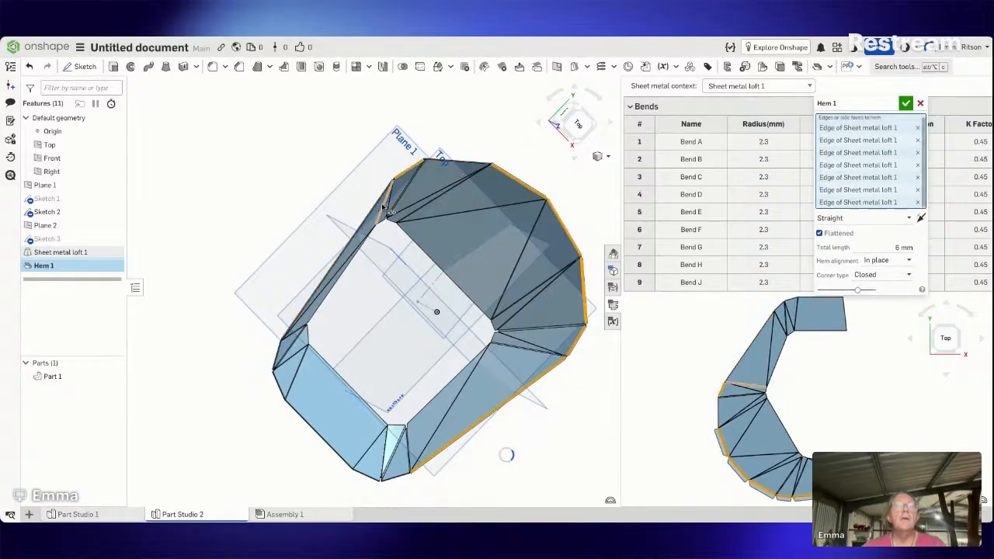
# Step: Add the shell's remaining outer edges along the second long side and around the small end to the hem selection
pyautogui.click(371, 213)
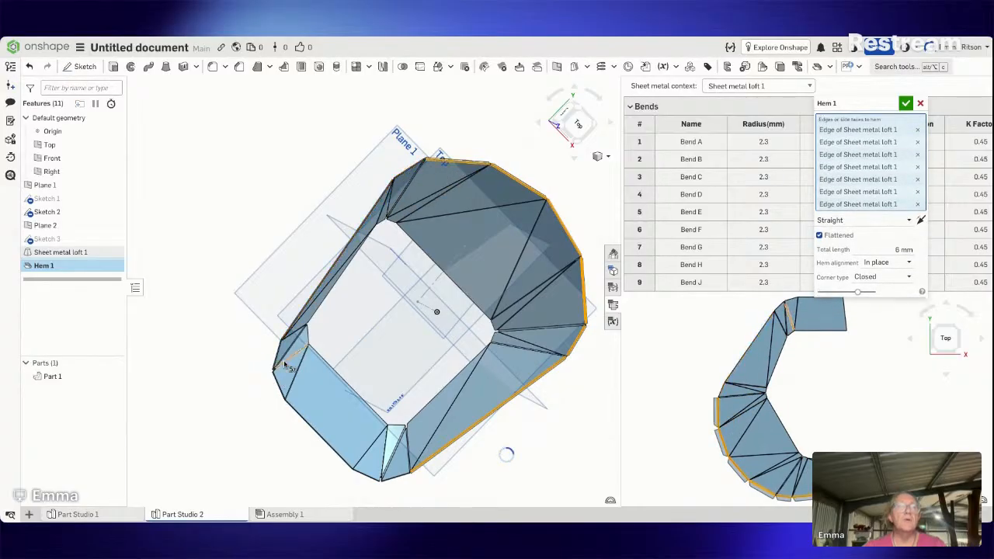
pyautogui.click(277, 366)
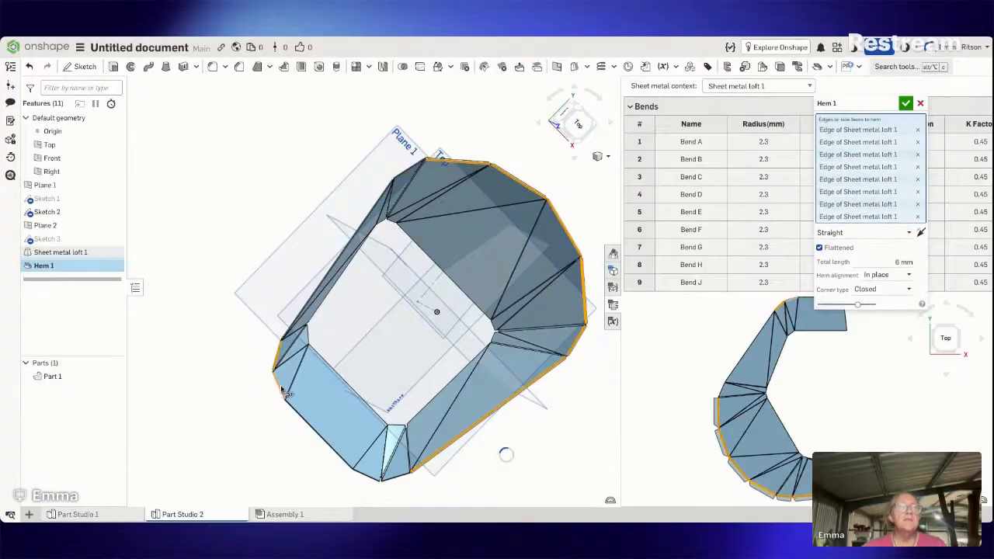
pyautogui.click(281, 390)
pyautogui.click(305, 419)
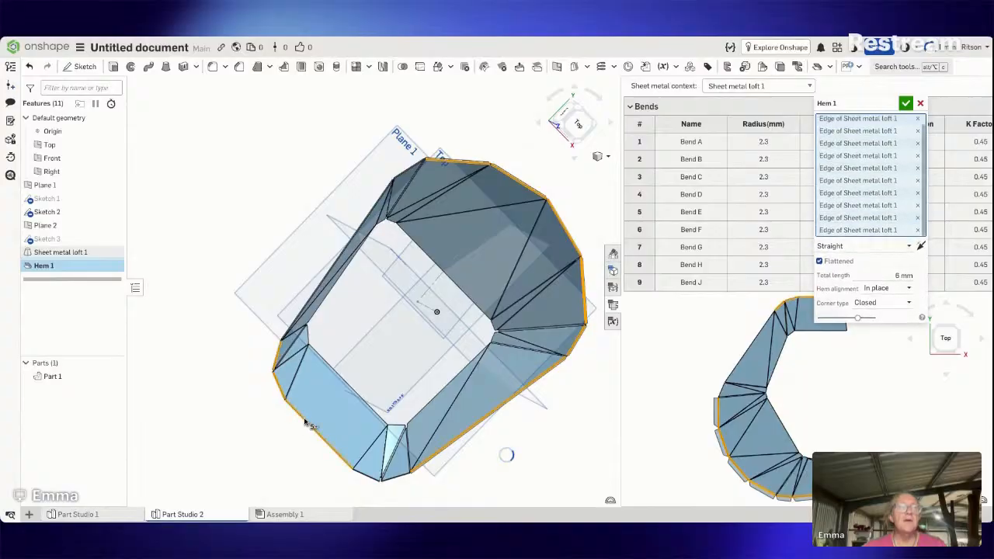
pyautogui.click(359, 468)
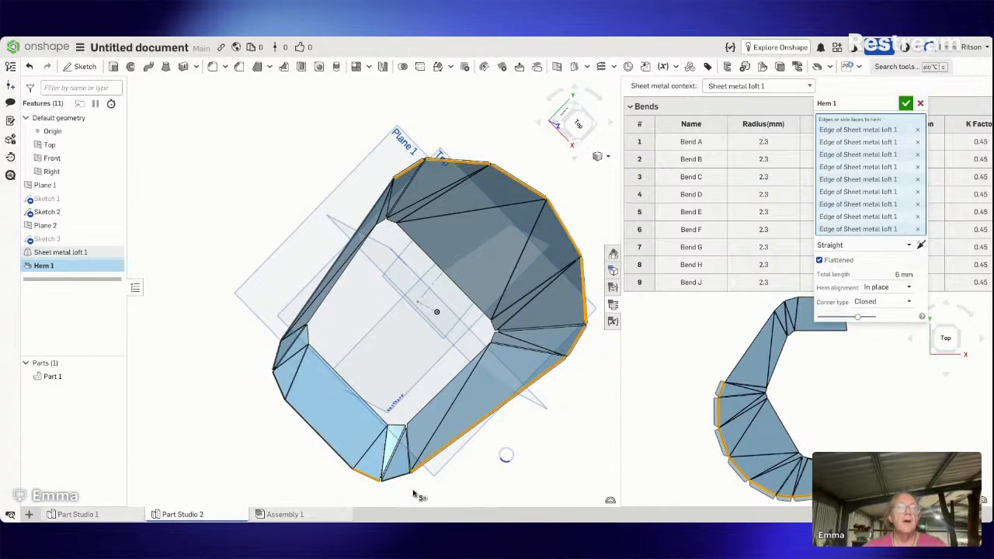
pyautogui.click(399, 479)
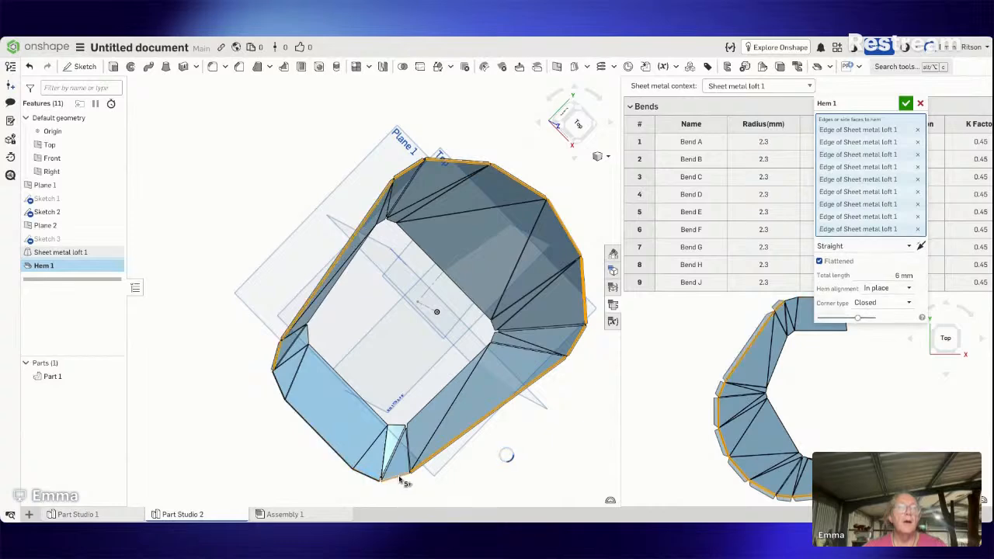
pyautogui.moveTo(449, 489)
pyautogui.mouseDown(button='right')
pyautogui.moveTo(452, 470)
pyautogui.moveTo(437, 475)
pyautogui.mouseUp(button='right')
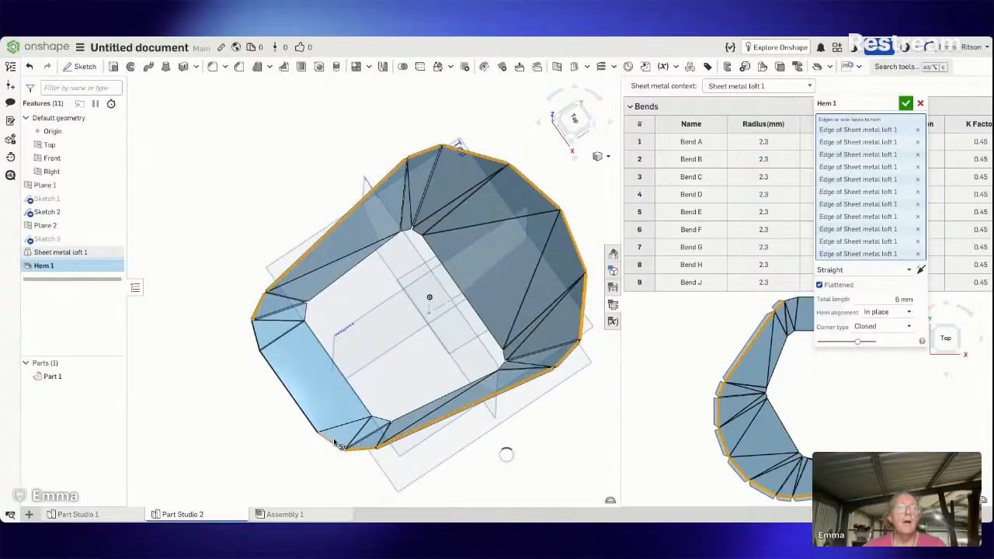
pyautogui.click(306, 414)
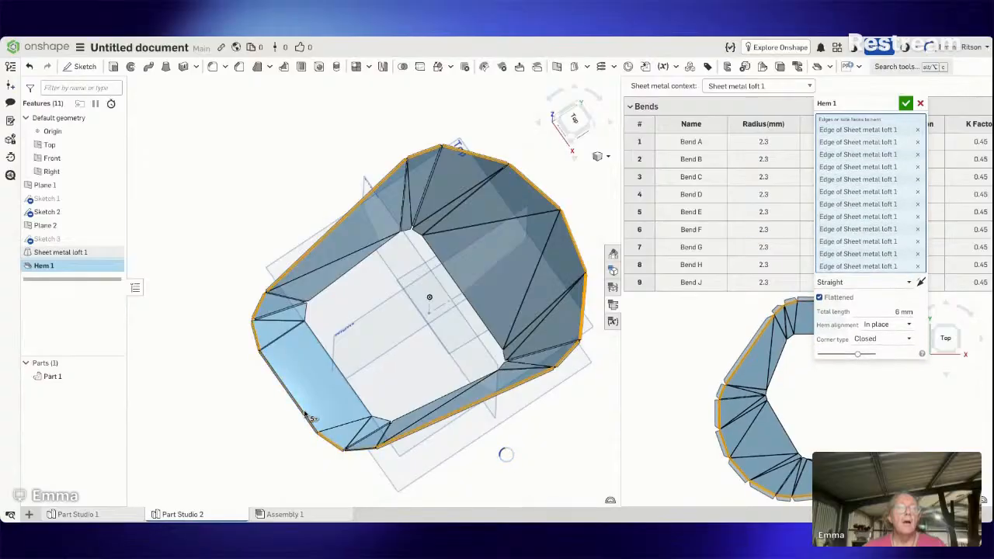
pyautogui.click(307, 417)
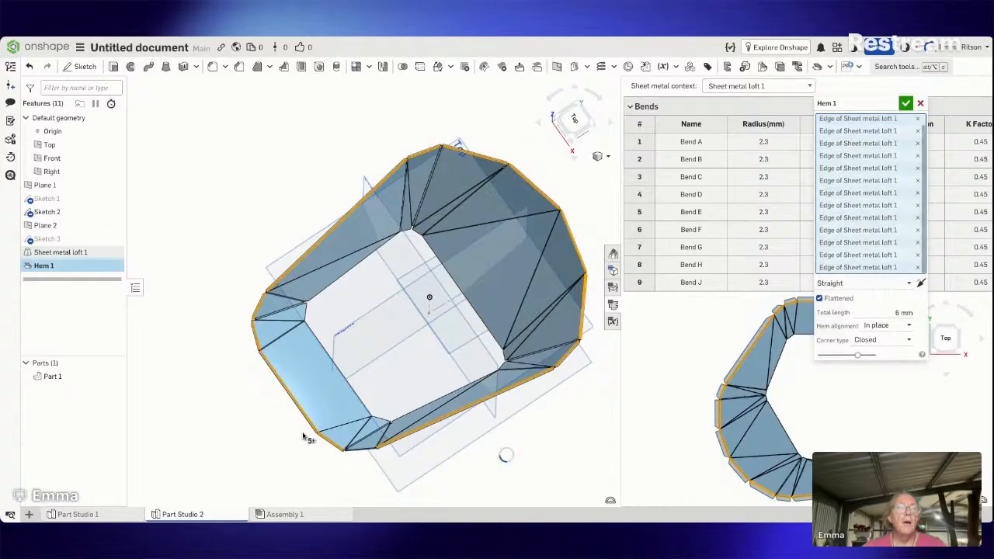
pyautogui.moveTo(262, 462); pyautogui.dragTo(366, 458, button='right')
pyautogui.click(371, 460)
pyautogui.click(371, 459)
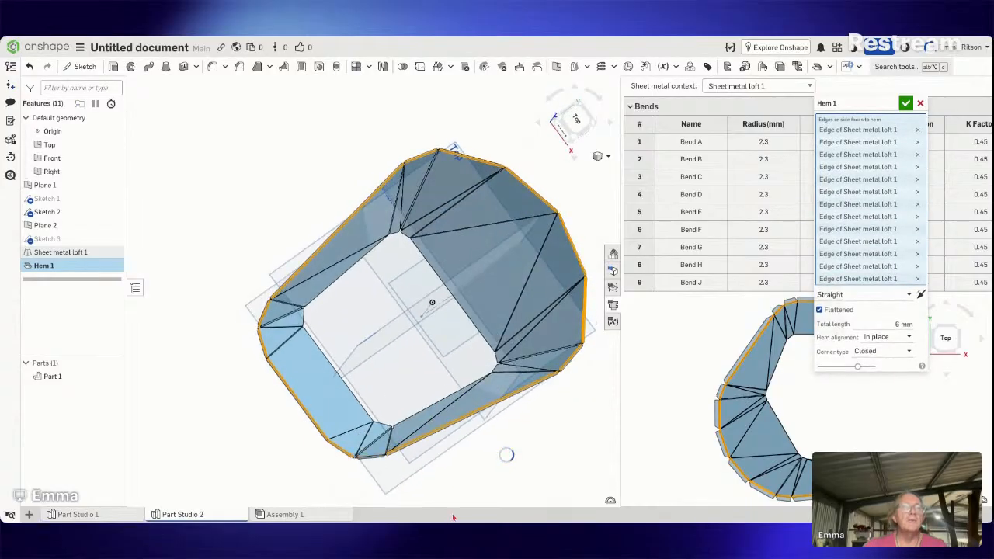
pyautogui.click(380, 460)
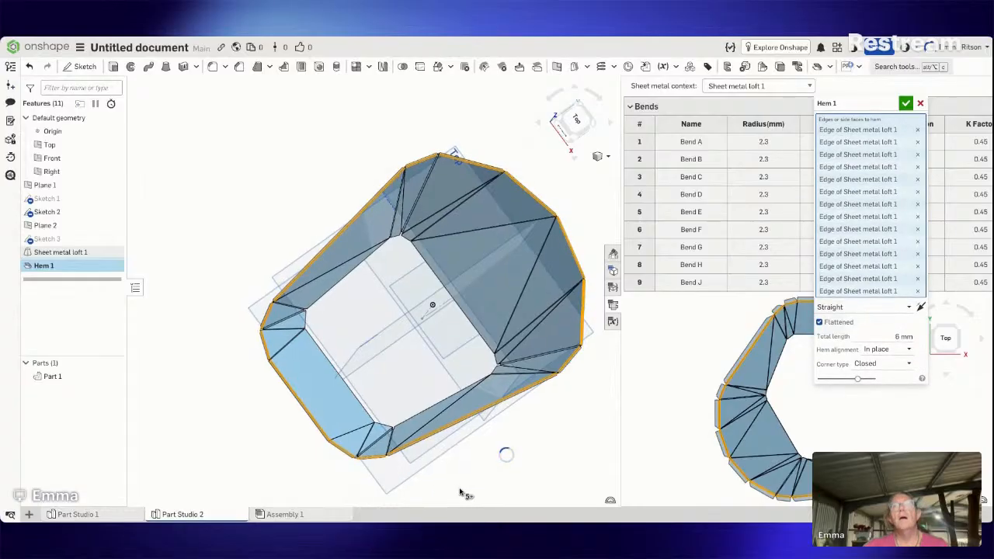
pyautogui.moveTo(460, 490)
pyautogui.mouseDown(button='right')
pyautogui.moveTo(460, 475)
pyautogui.moveTo(474, 489)
pyautogui.mouseUp(button='right')
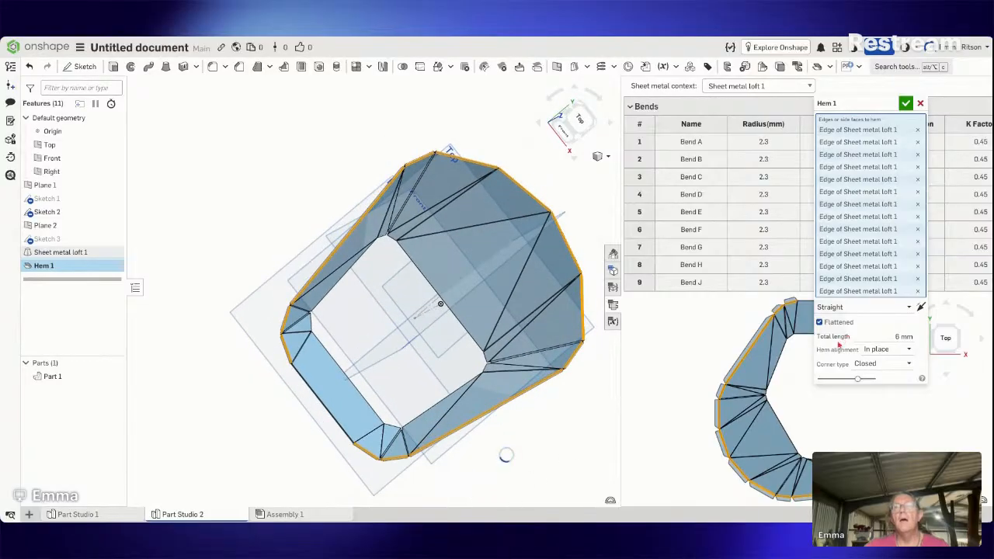
# Step: Change the hem type from Straight to Rolled, accept the hem, and inspect the rolled rim around the shell
pyautogui.click(877, 307)
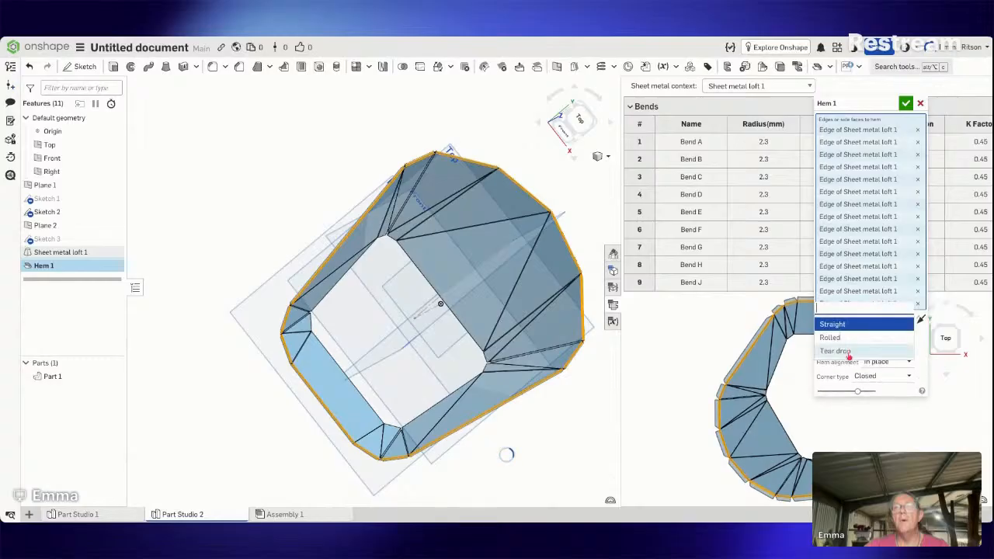
pyautogui.click(831, 337)
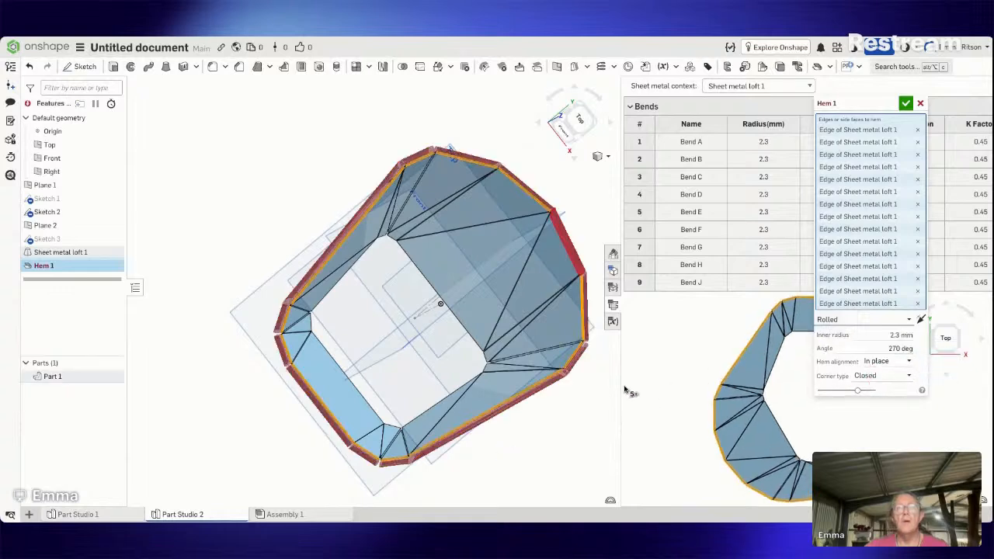
pyautogui.moveTo(625, 390); pyautogui.dragTo(649, 370, button='right')
pyautogui.moveTo(836, 106)
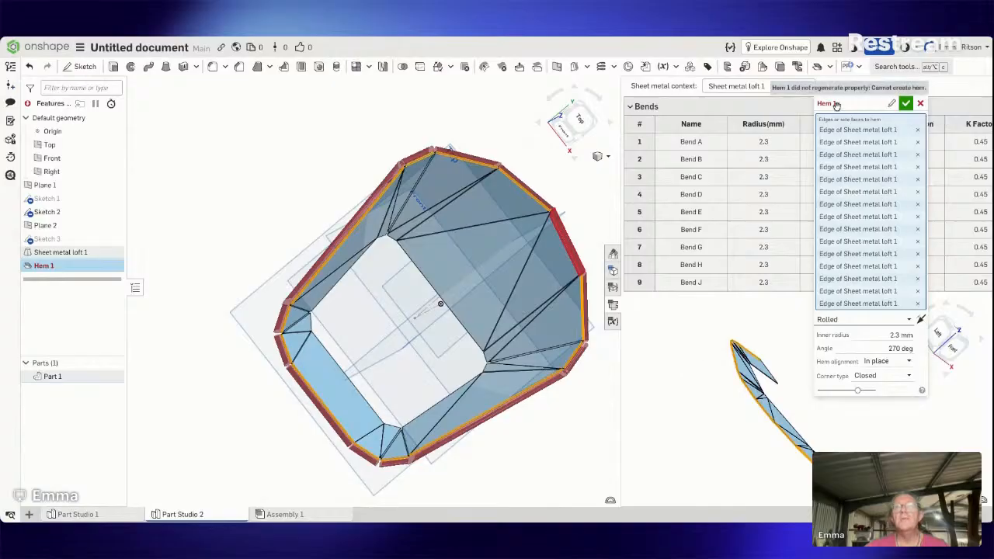
pyautogui.moveTo(534, 351); pyautogui.dragTo(554, 314, button='right')
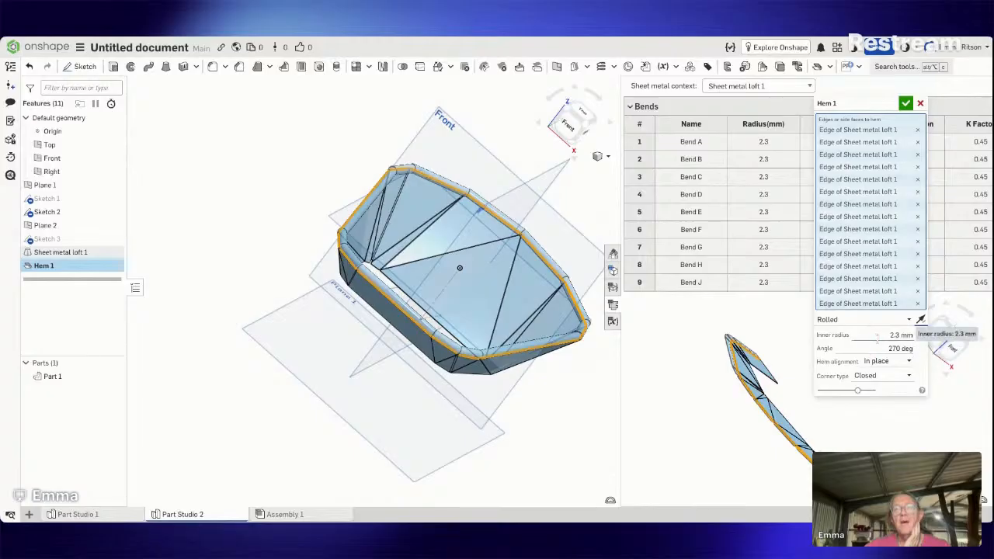
pyautogui.press('Return')
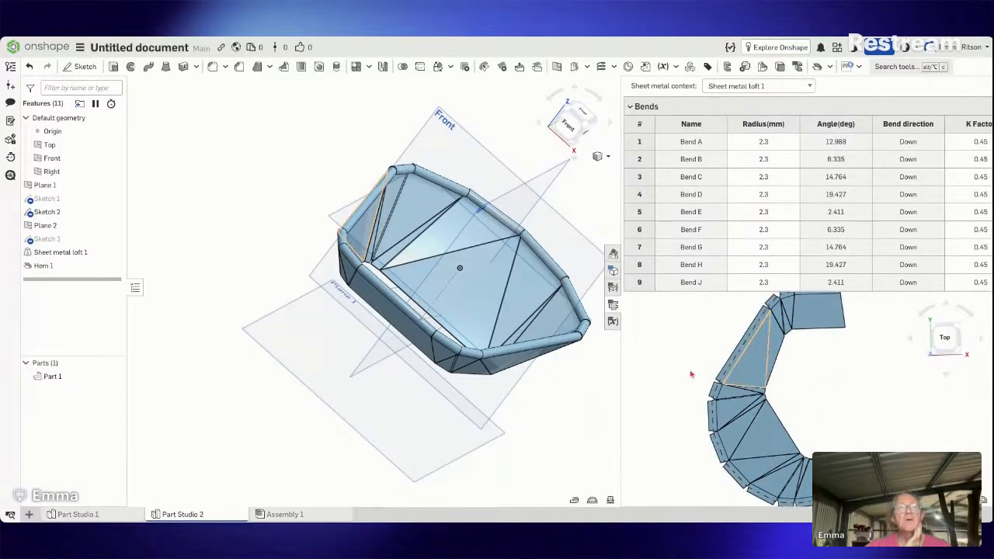
pyautogui.moveTo(561, 386); pyautogui.dragTo(492, 332, button='right')
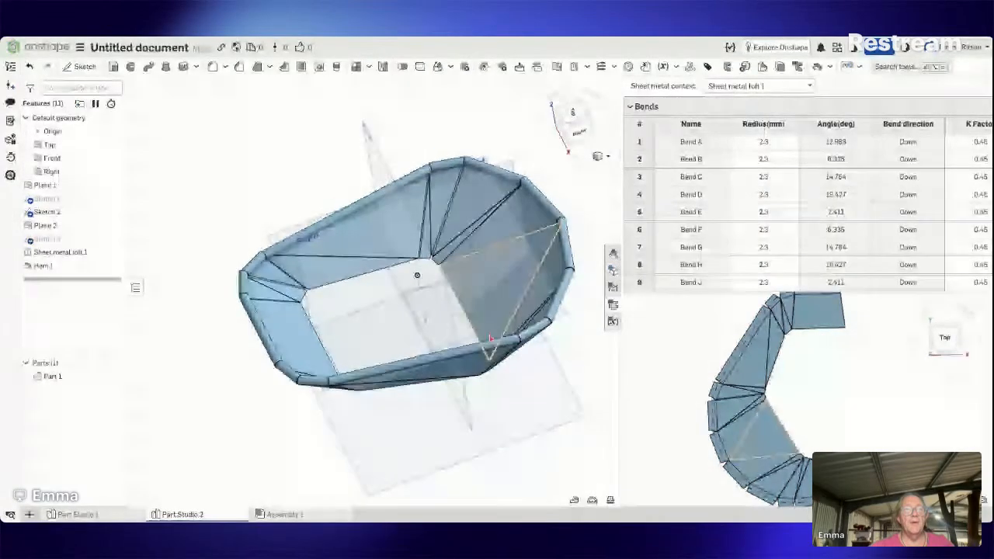
# Step: Create a new part studio and sketch a rectangle about 71 mm wide and 89 mm high on the Top plane, centred on the origin
pyautogui.click(32, 514)
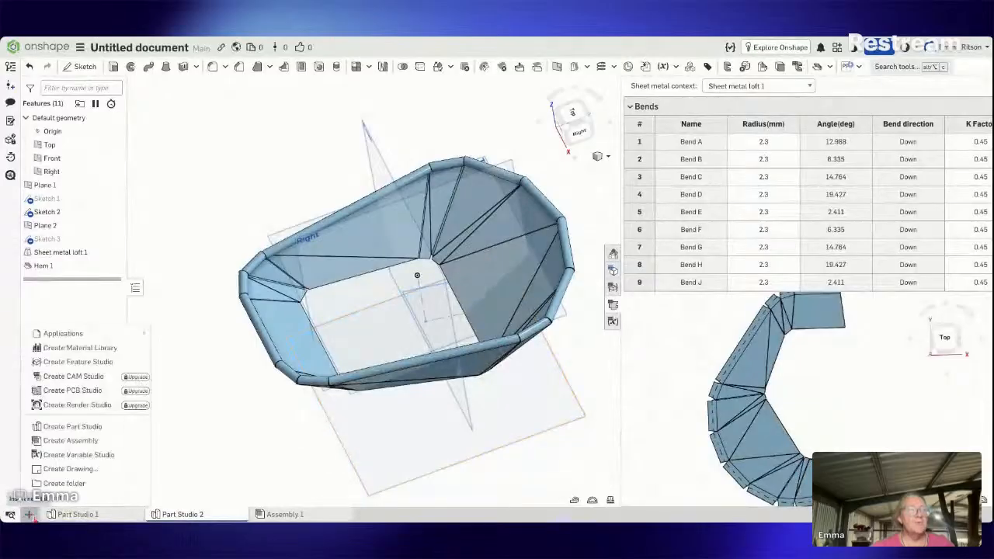
pyautogui.click(61, 431)
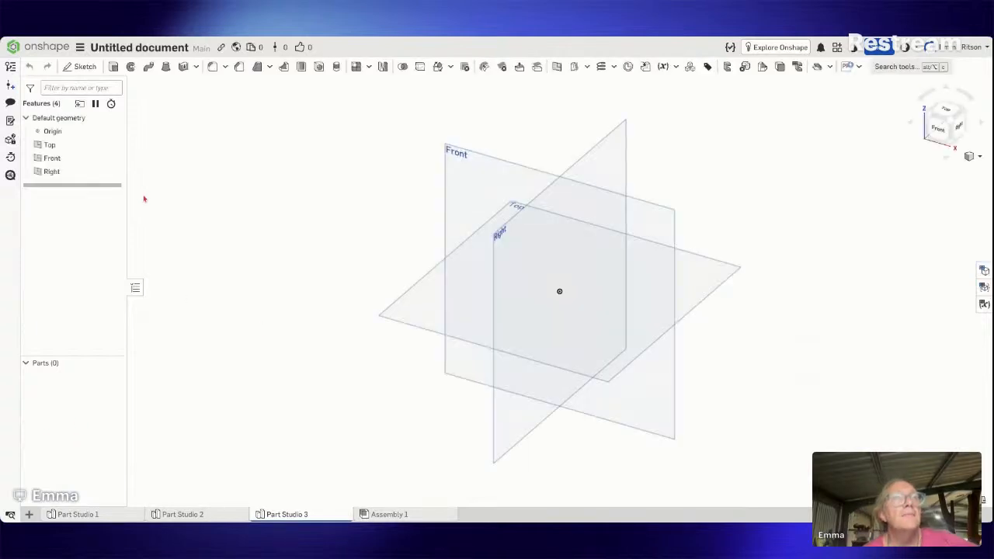
pyautogui.click(947, 109)
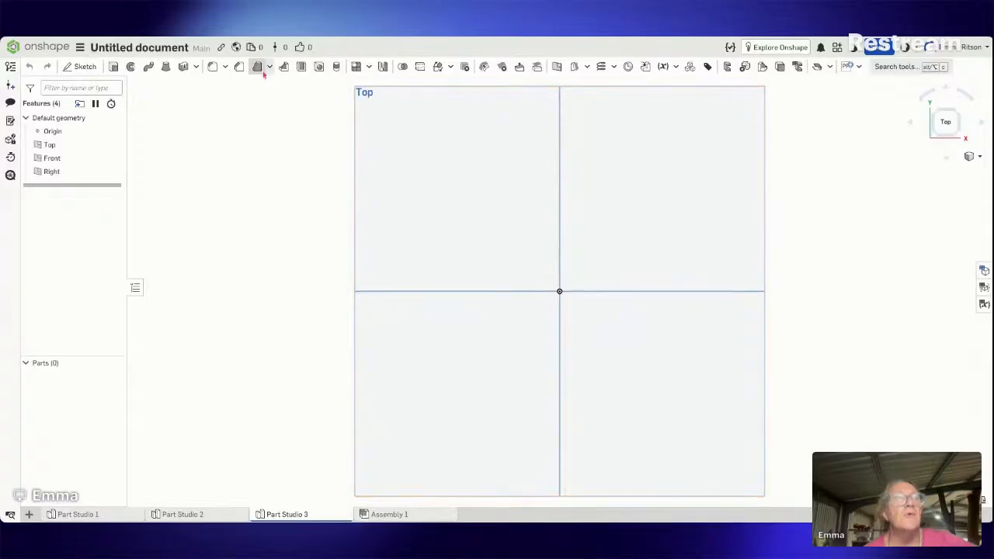
pyautogui.click(82, 66)
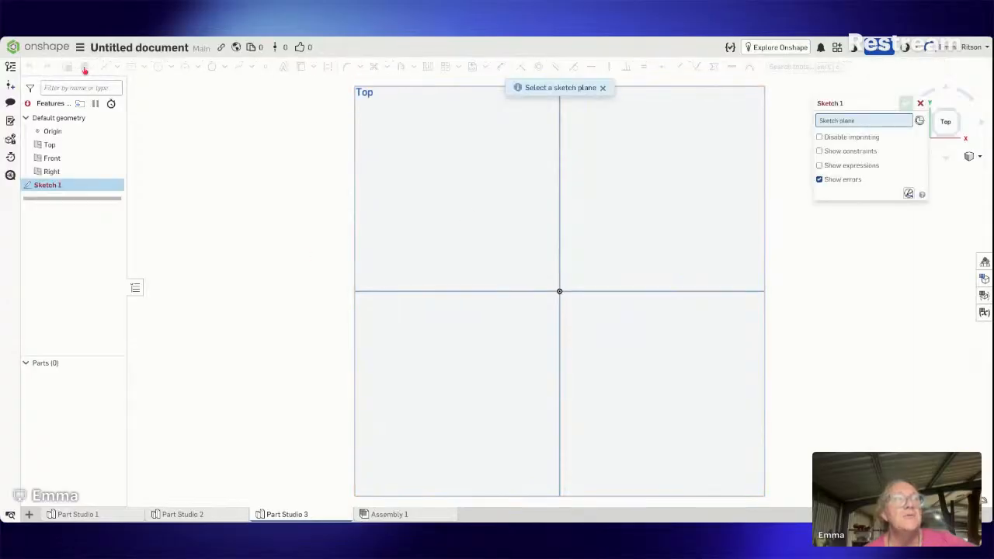
pyautogui.click(449, 221)
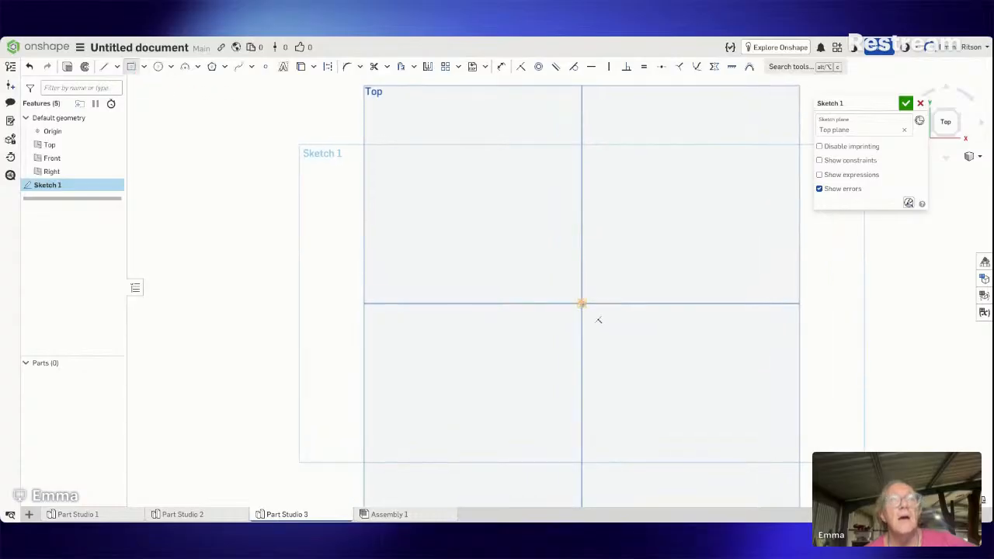
pyautogui.click(582, 304)
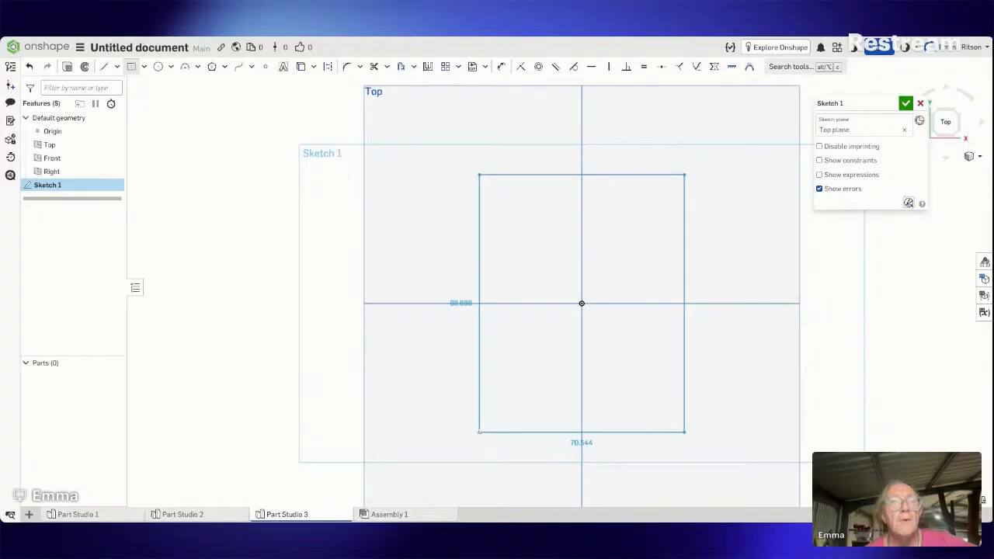
pyautogui.click(479, 432)
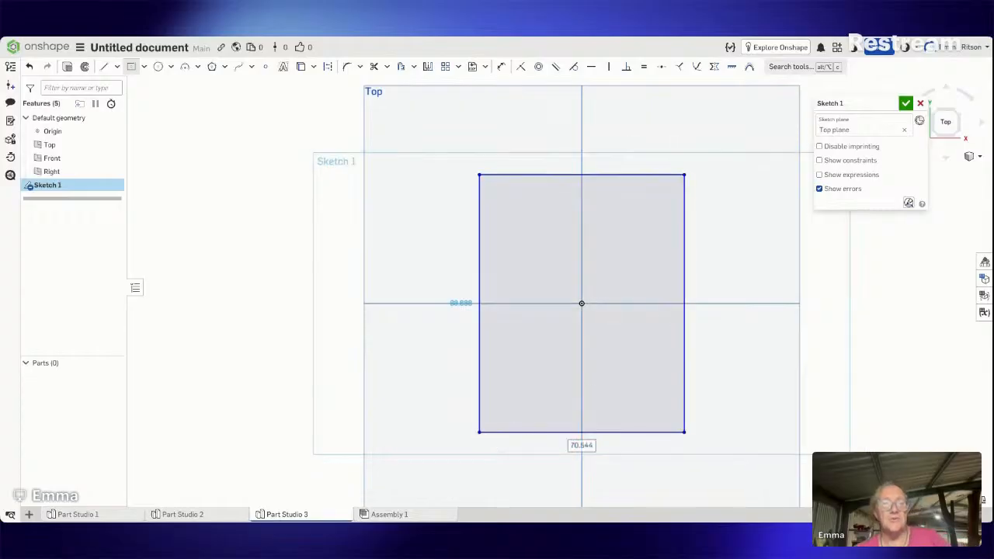
pyautogui.press('Escape')
# Step: Examine the rectangle sketch from several angles, ending with a view square to the Right plane
pyautogui.moveTo(572, 295)
pyautogui.mouseDown(button='right')
pyautogui.moveTo(556, 275)
pyautogui.moveTo(567, 271)
pyautogui.moveTo(559, 246)
pyautogui.moveTo(563, 261)
pyautogui.mouseUp(button='right')
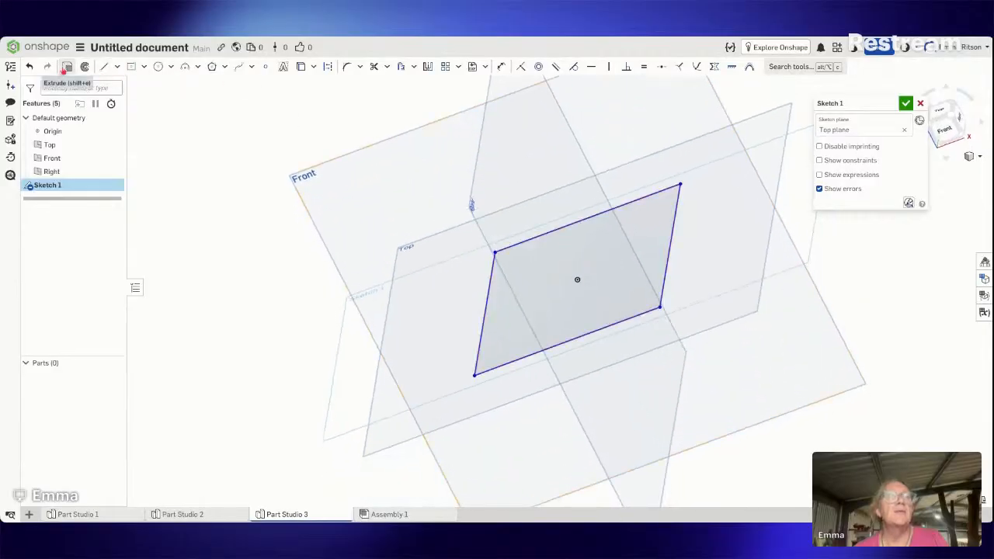
pyautogui.moveTo(279, 146); pyautogui.dragTo(261, 150, button='right')
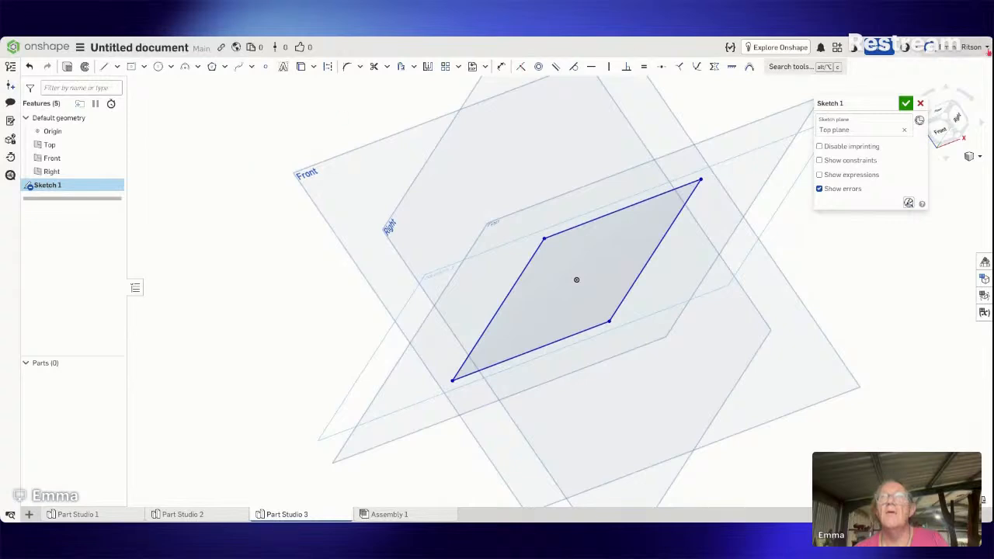
pyautogui.click(938, 117)
pyautogui.moveTo(800, 174); pyautogui.dragTo(839, 147, button='right')
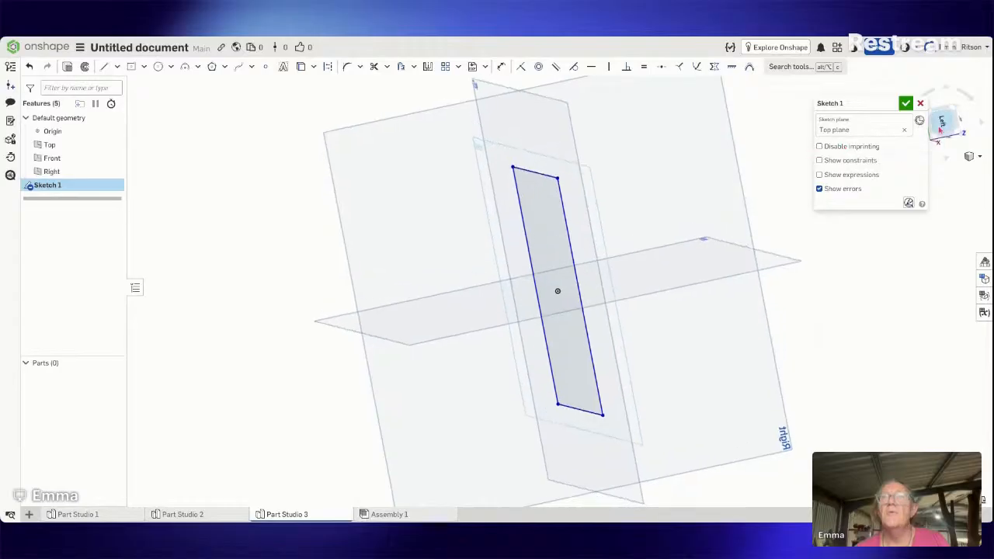
pyautogui.click(941, 128)
pyautogui.moveTo(761, 162)
pyautogui.mouseDown(button='right')
pyautogui.moveTo(707, 144)
pyautogui.moveTo(718, 144)
pyautogui.mouseUp(button='right')
pyautogui.moveTo(953, 214); pyautogui.dragTo(926, 208, button='right')
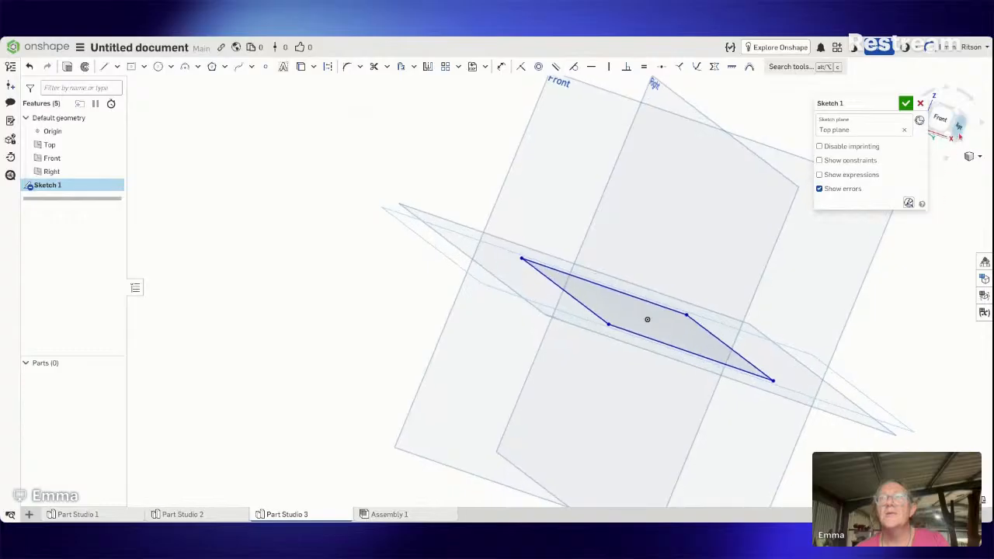
pyautogui.click(959, 130)
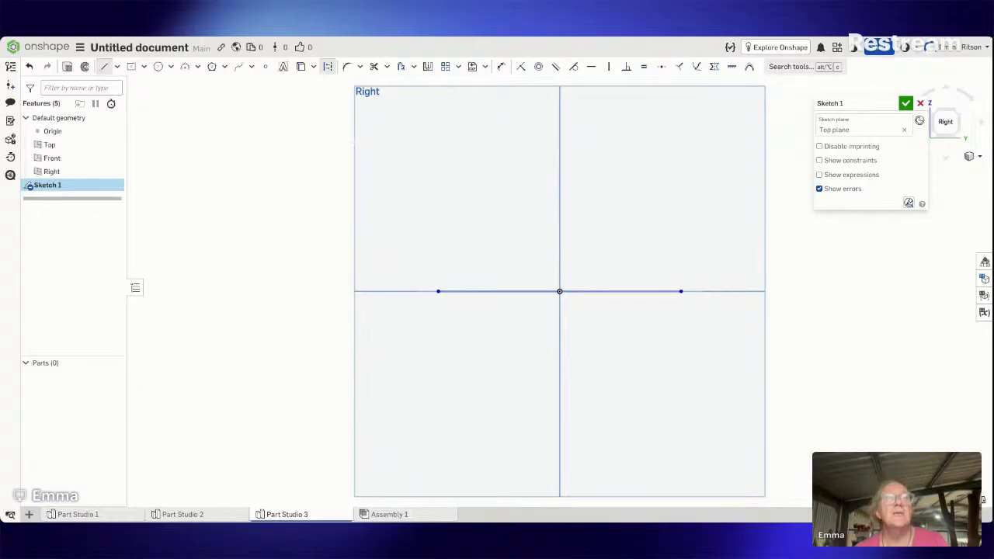
pyautogui.scroll(1, 558, 292)
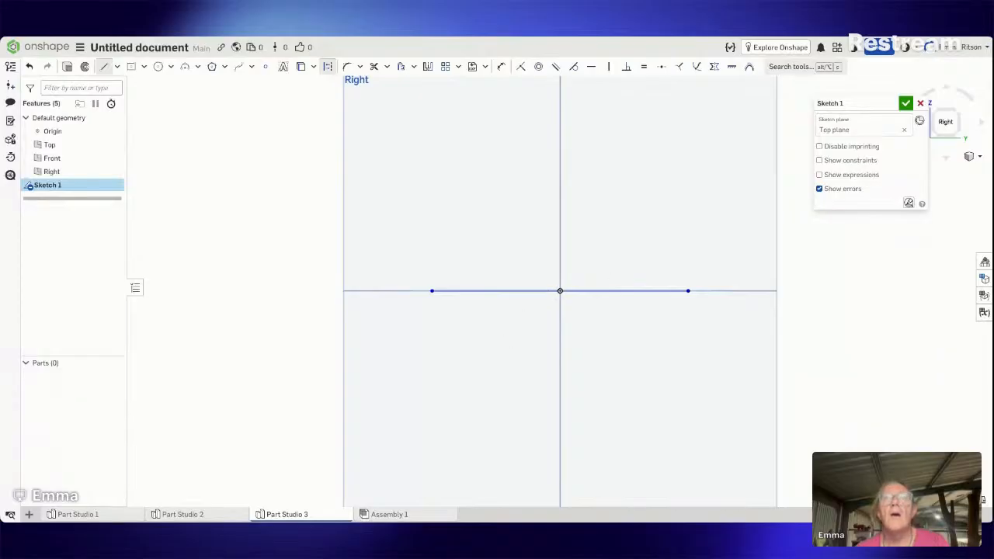
# Step: Reassign the rectangle sketch to the Right plane and check its new orientation
pyautogui.click(904, 130)
pyautogui.click(627, 156)
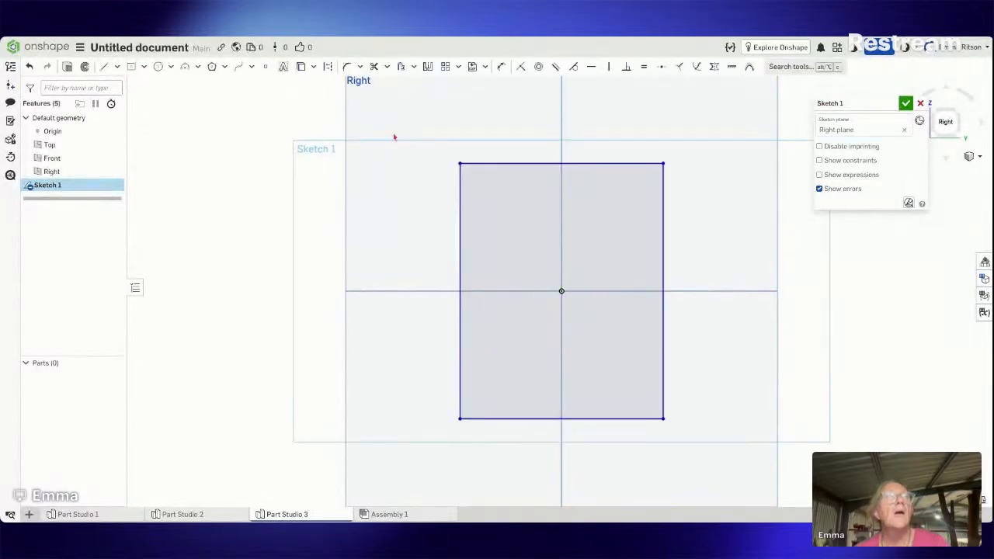
pyautogui.moveTo(342, 176)
pyautogui.mouseDown(button='right')
pyautogui.moveTo(349, 138)
pyautogui.moveTo(347, 146)
pyautogui.mouseUp(button='right')
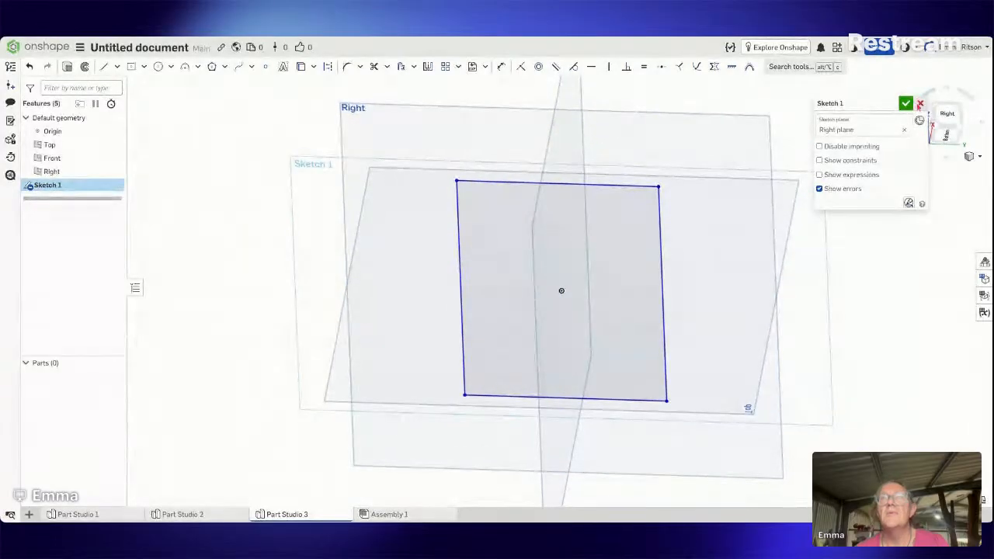
# Step: Reassign the rectangle sketch to the Top plane and check its orientation
pyautogui.click(904, 129)
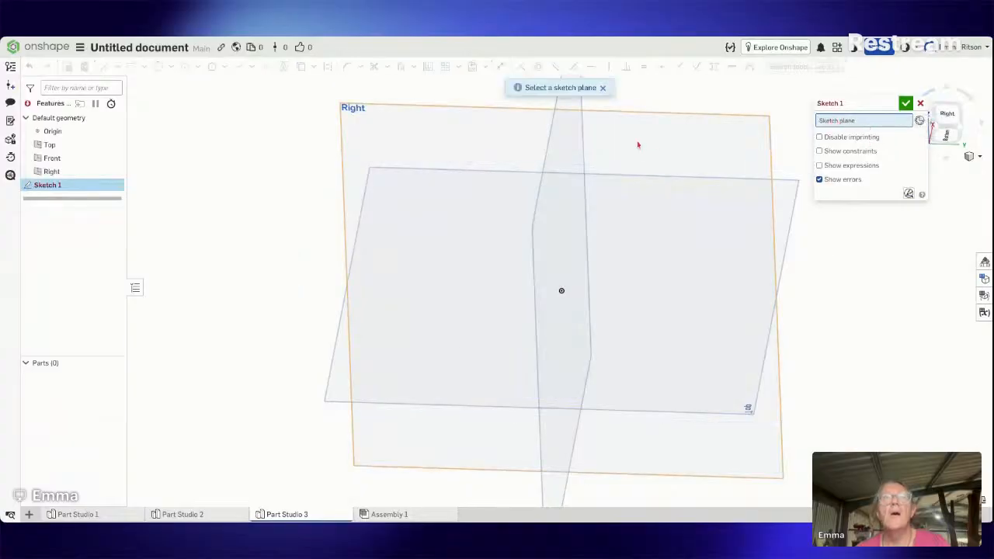
pyautogui.moveTo(659, 177); pyautogui.dragTo(690, 209, button='right')
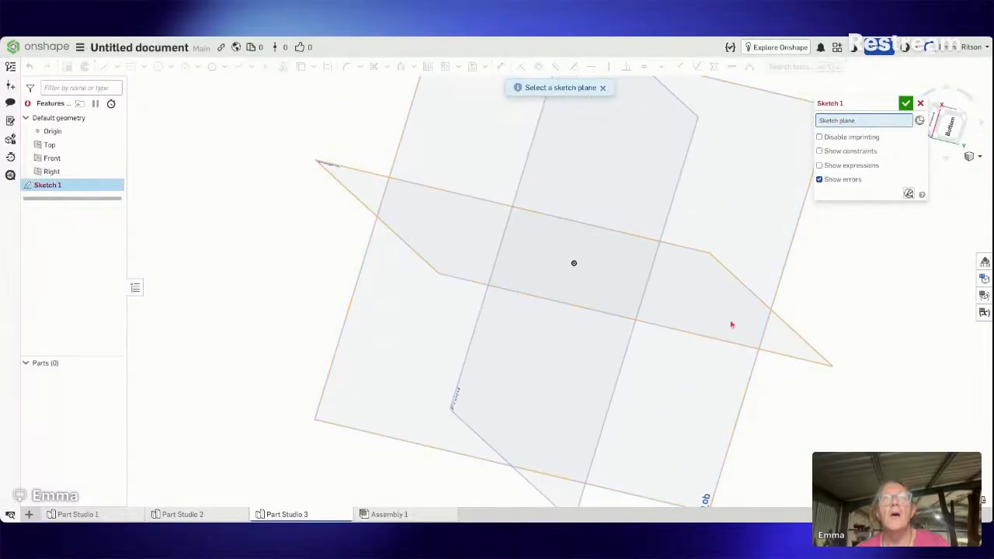
pyautogui.click(717, 396)
pyautogui.moveTo(714, 388)
pyautogui.mouseDown(button='right')
pyautogui.moveTo(701, 368)
pyautogui.moveTo(682, 404)
pyautogui.mouseUp(button='right')
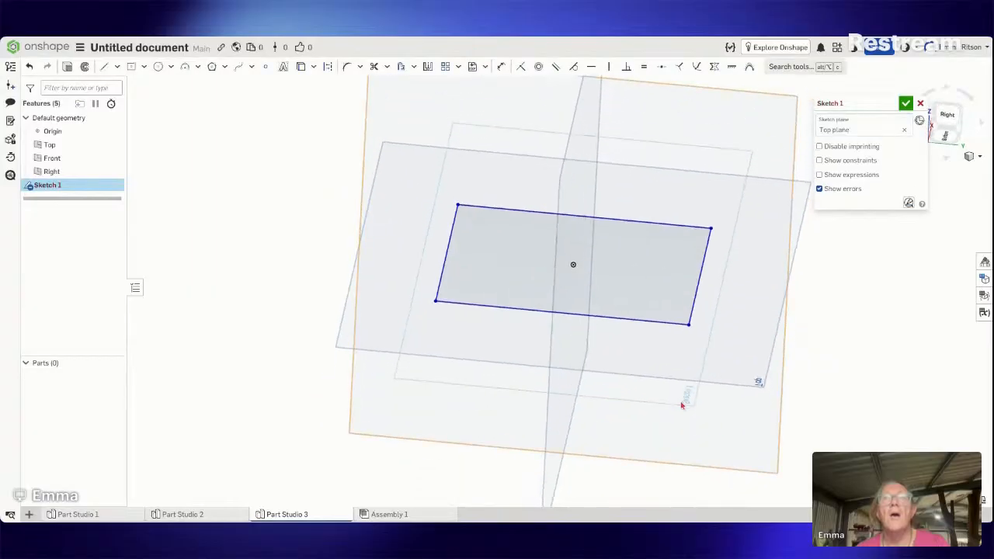
# Step: Accept the rectangle sketch and, in a new sketch on the Right plane, draw a vertical construction line about 25 mm down from the origin
pyautogui.click(905, 102)
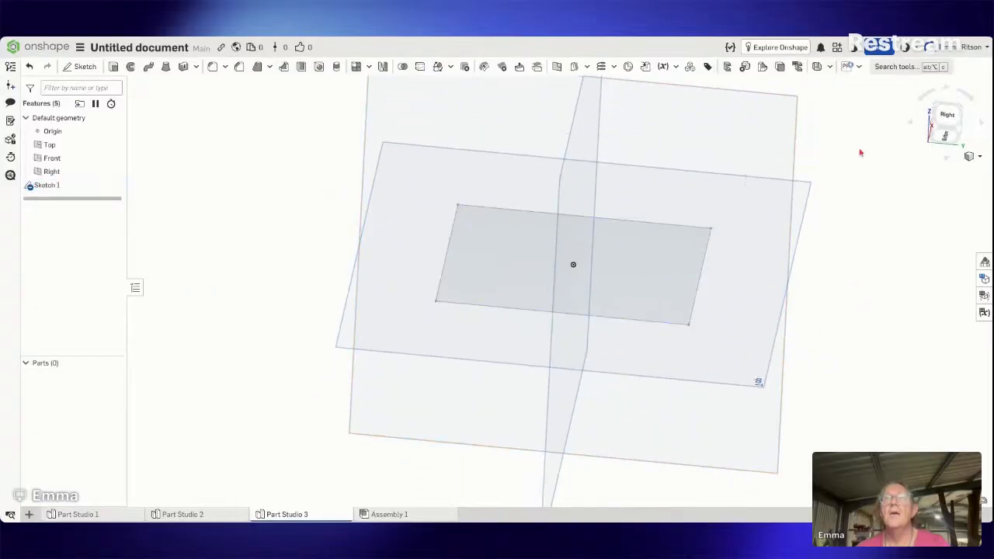
pyautogui.moveTo(861, 151)
pyautogui.mouseDown(button='right')
pyautogui.moveTo(830, 268)
pyautogui.moveTo(841, 230)
pyautogui.mouseUp(button='right')
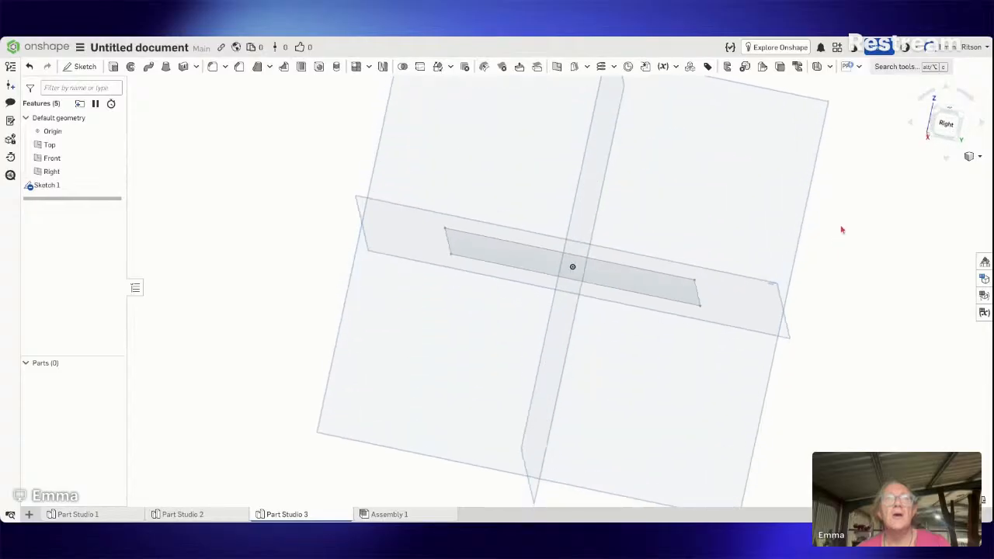
pyautogui.click(84, 68)
pyautogui.click(350, 325)
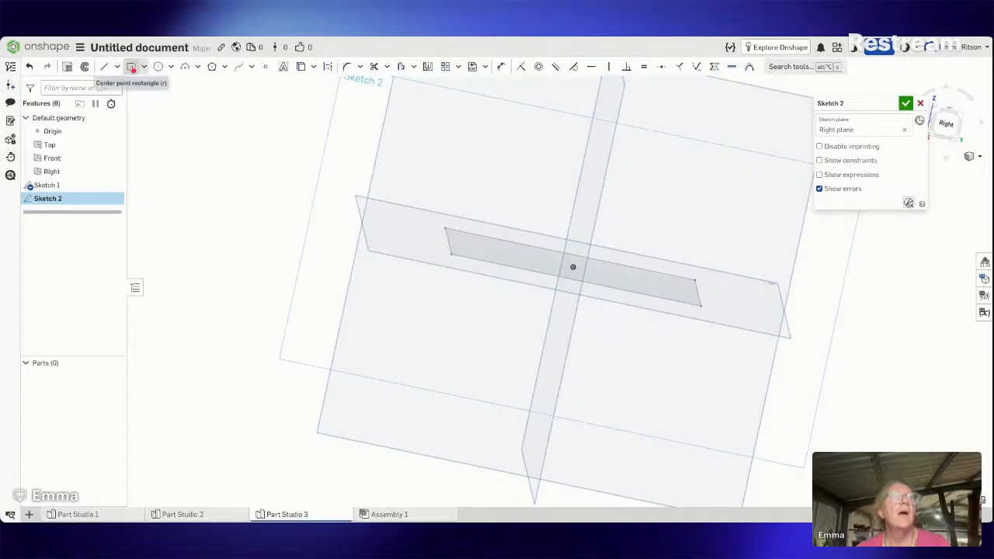
pyautogui.click(104, 67)
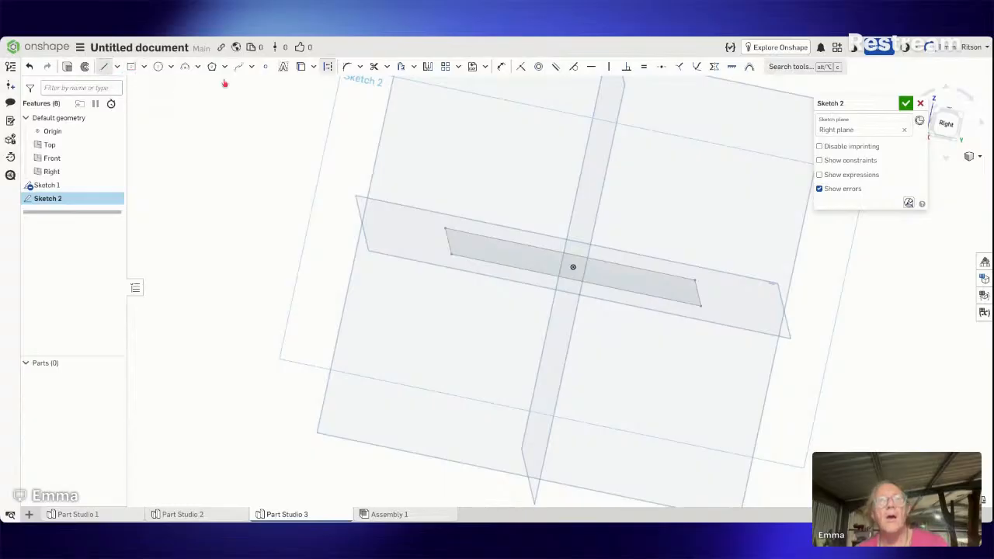
pyautogui.click(573, 268)
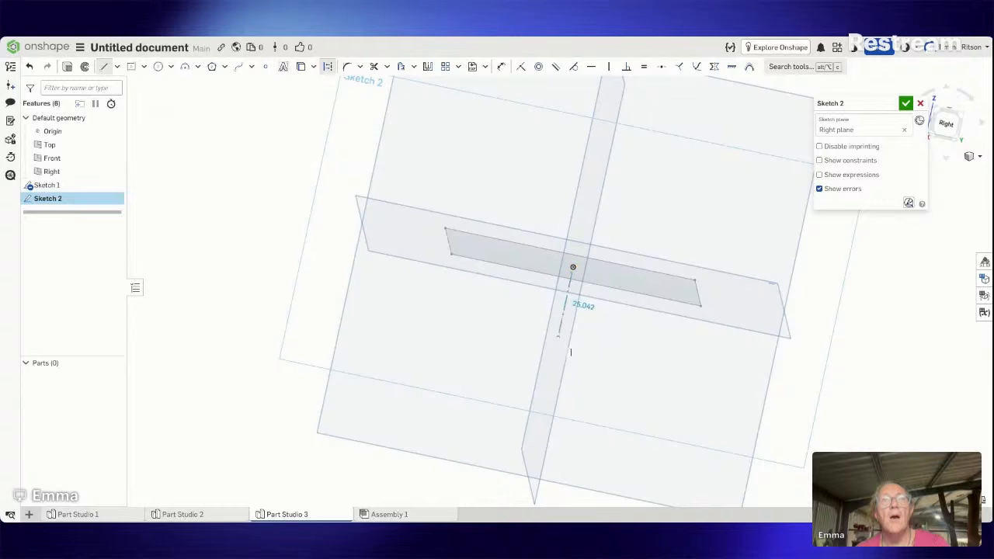
pyautogui.click(558, 336)
# Step: Add a slightly sloping construction line about 39 mm long from the vertical line's lower end and accept the sketch
pyautogui.press('n')
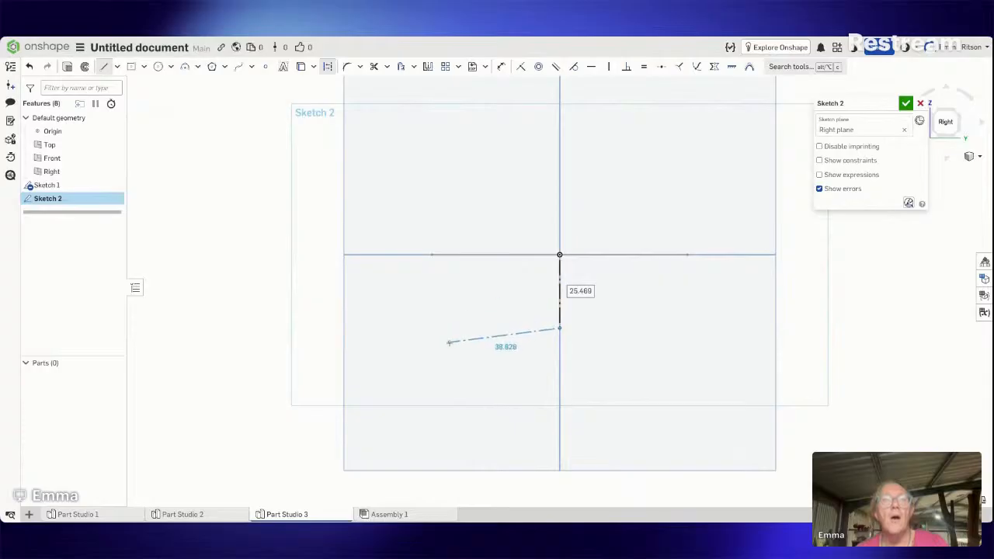
pyautogui.click(448, 343)
pyautogui.press('Escape')
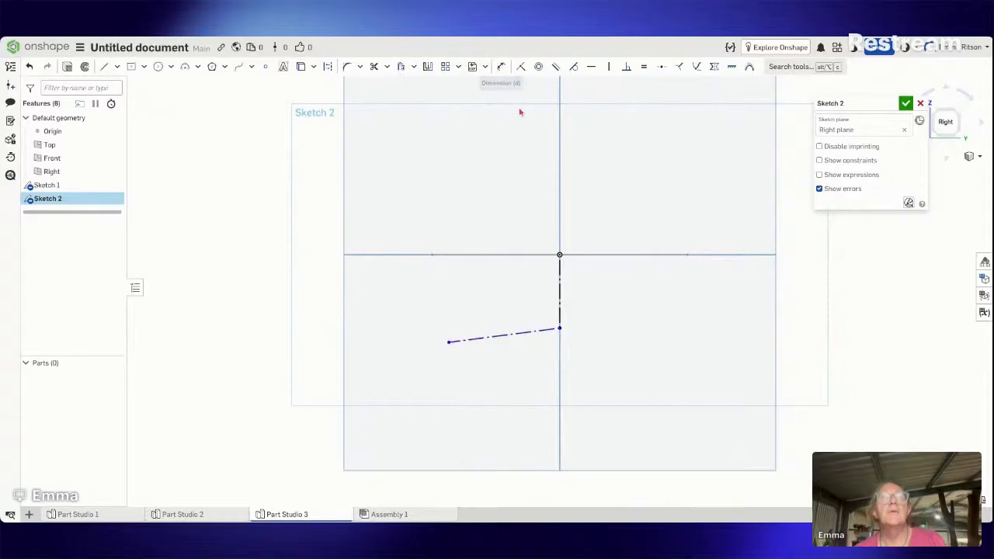
pyautogui.click(907, 104)
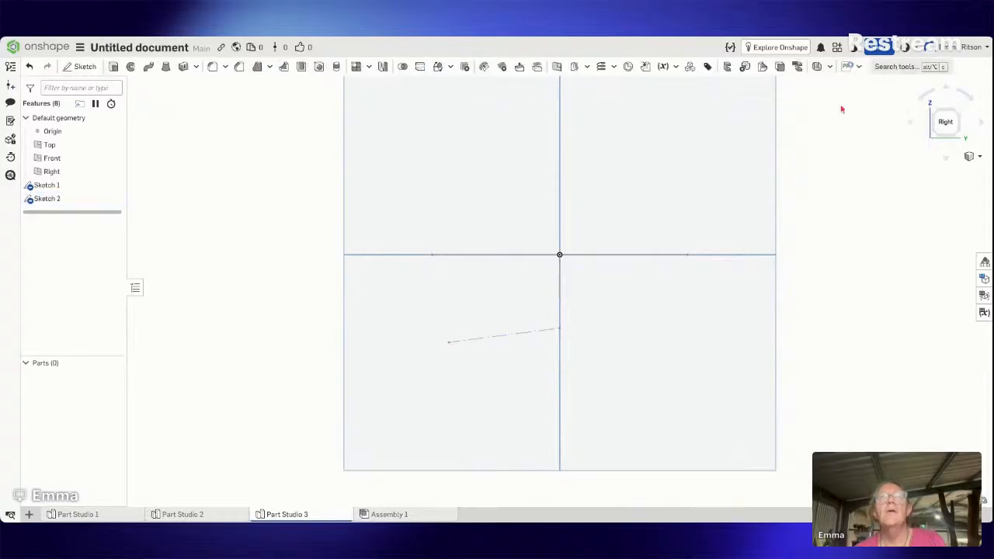
# Step: Create a Line angle plane at 0 deg through the sloping construction line, using only that line as its reference
pyautogui.click(557, 66)
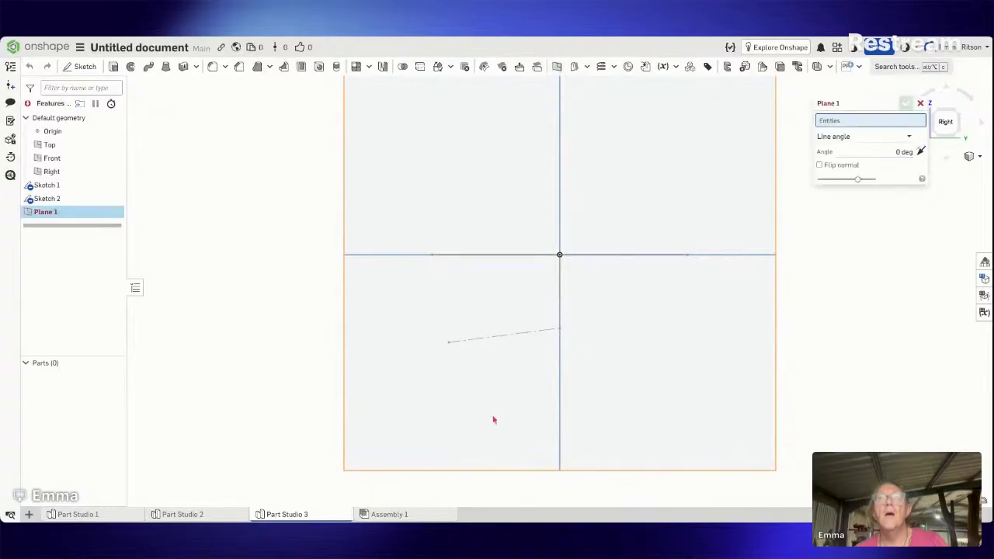
pyautogui.click(507, 336)
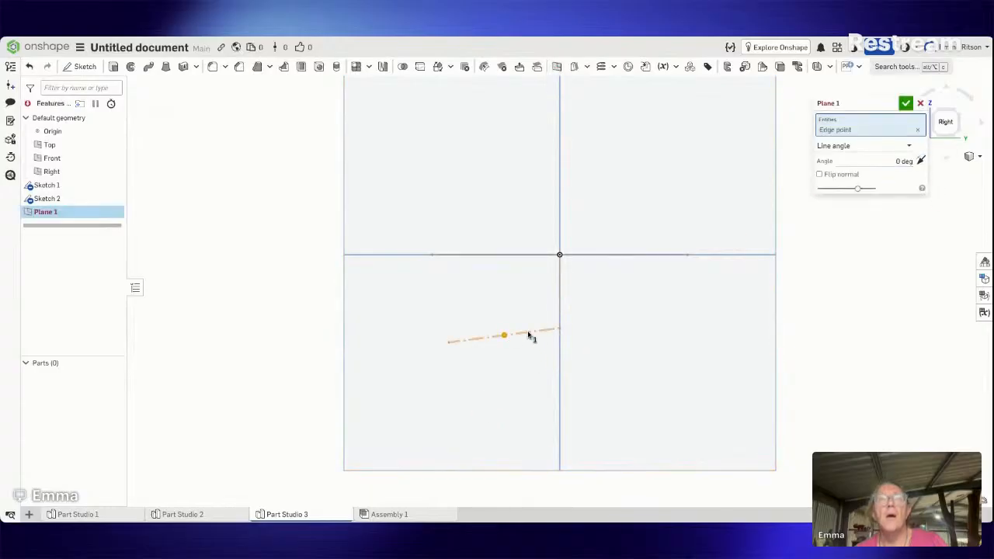
pyautogui.click(530, 334)
pyautogui.moveTo(677, 392); pyautogui.dragTo(722, 391, button='right')
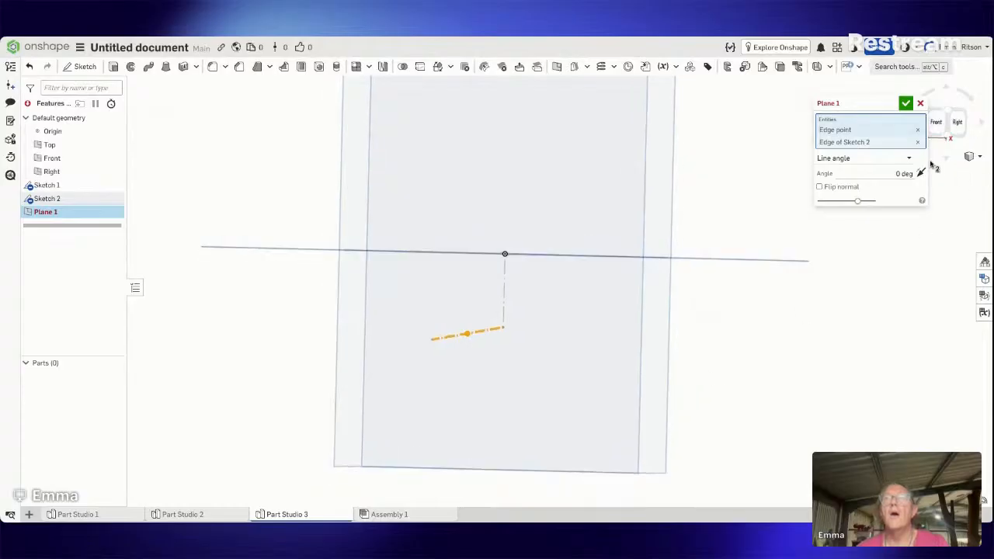
pyautogui.click(918, 130)
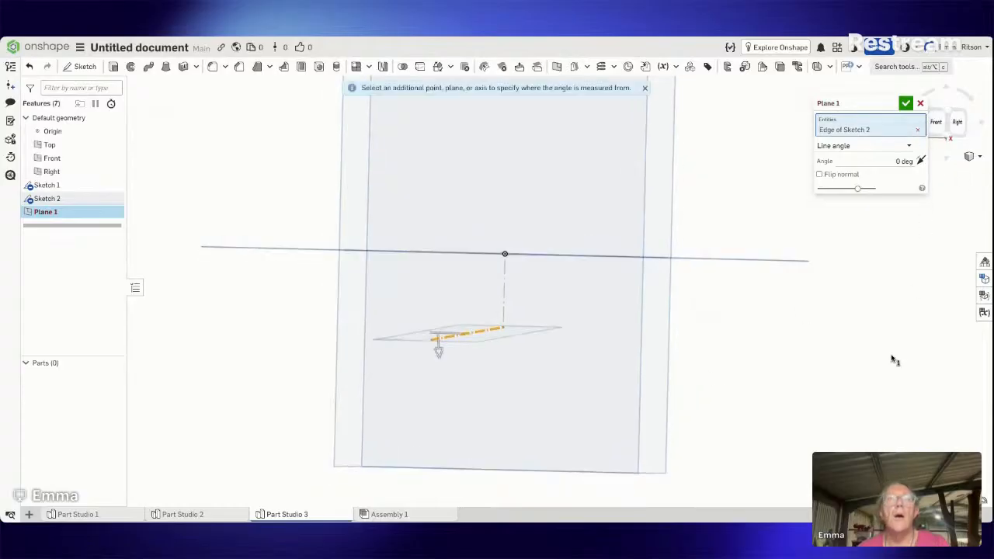
pyautogui.click(906, 103)
pyautogui.moveTo(846, 342)
pyautogui.mouseDown(button='right')
pyautogui.moveTo(822, 331)
pyautogui.moveTo(784, 378)
pyautogui.mouseUp(button='right')
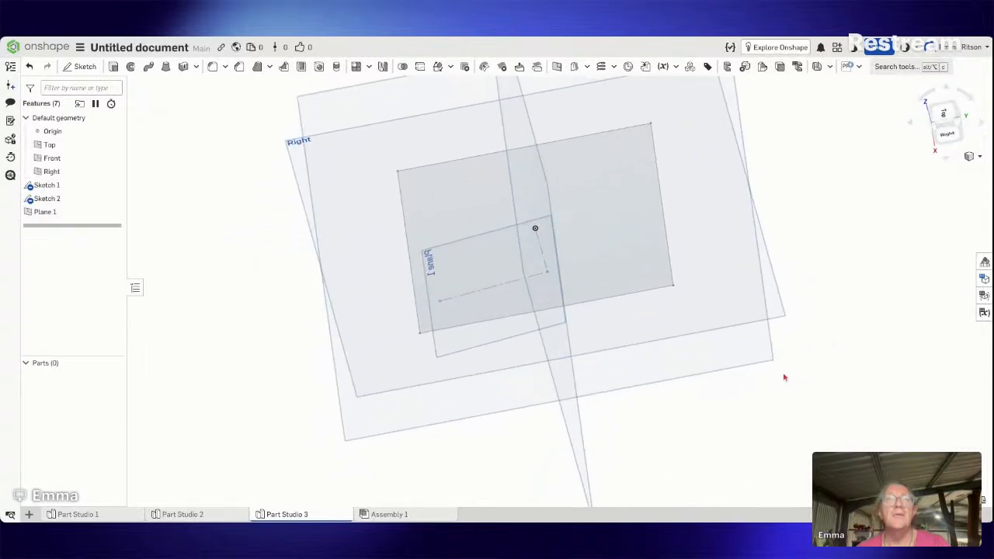
# Step: Sketch a centre-point rectangle about 48 mm wide and 50 mm high at the origin on Plane 1, and accept the sketch
pyautogui.click(943, 113)
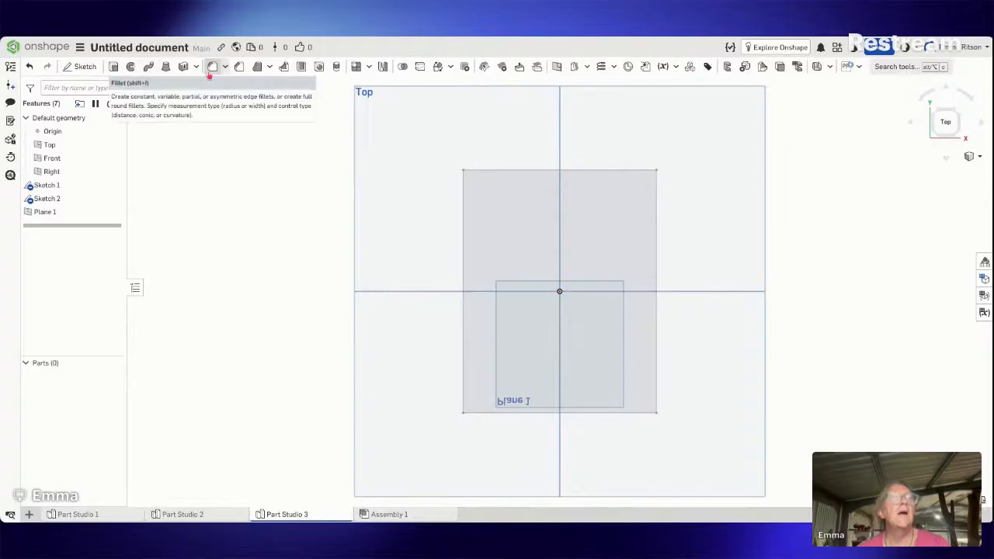
pyautogui.click(84, 68)
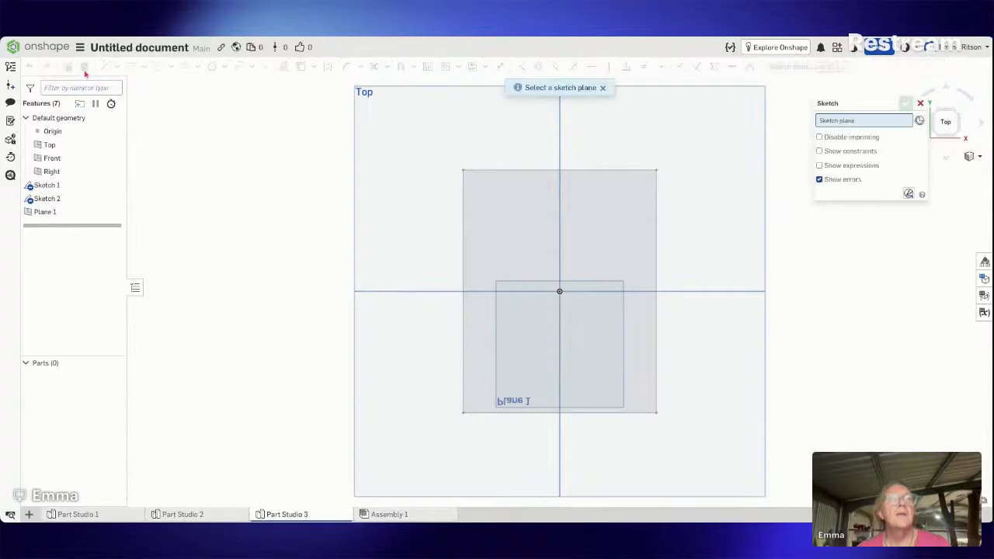
pyautogui.click(109, 213)
pyautogui.click(130, 68)
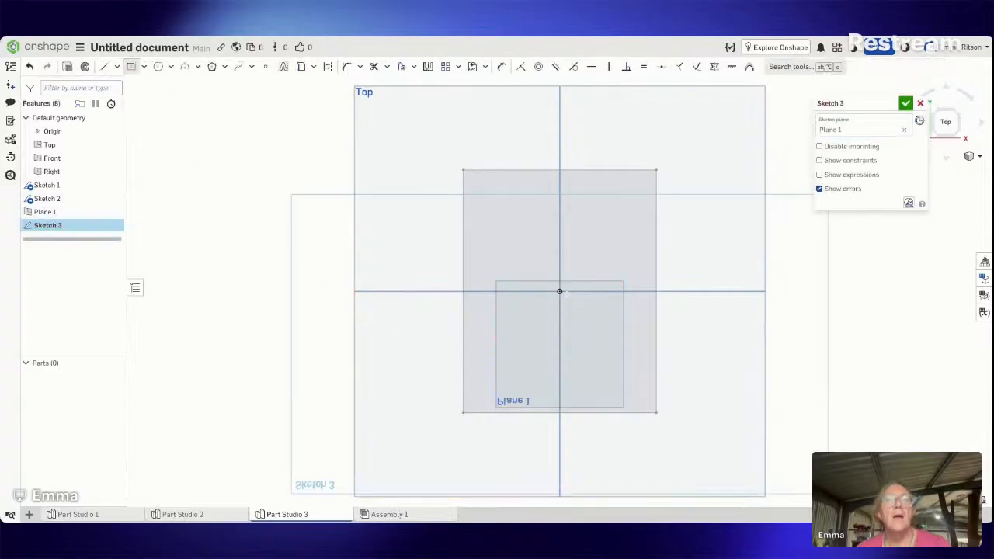
pyautogui.click(559, 291)
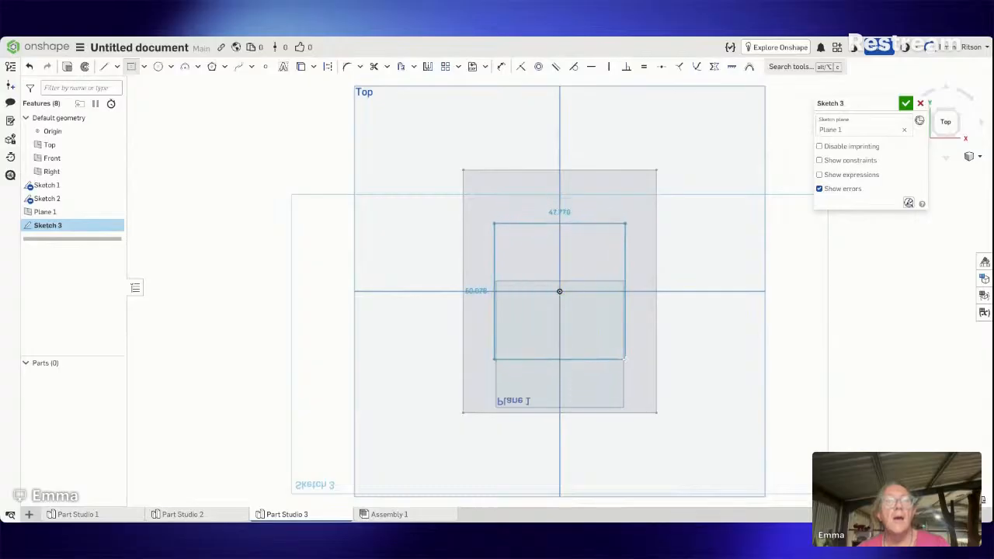
pyautogui.click(625, 359)
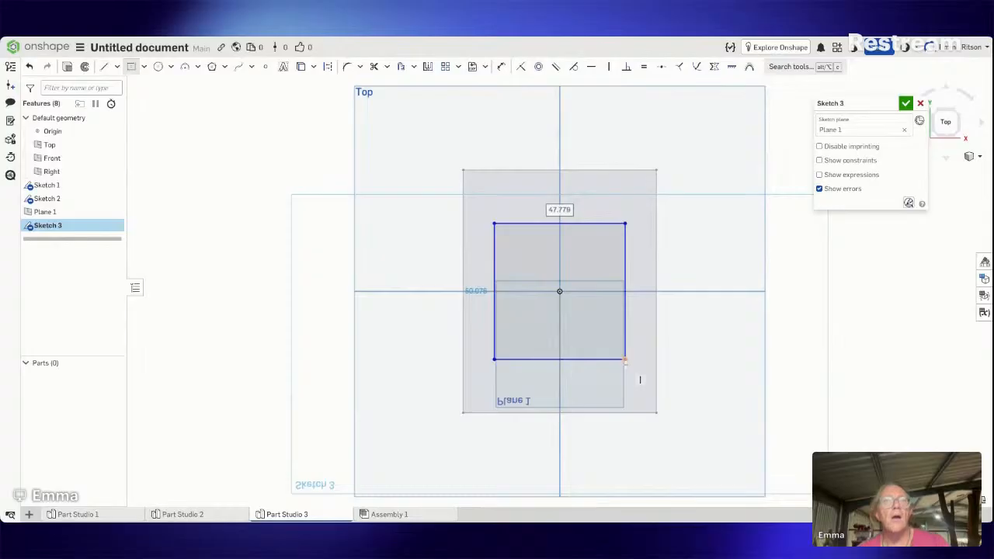
pyautogui.scroll(-3, 602, 358)
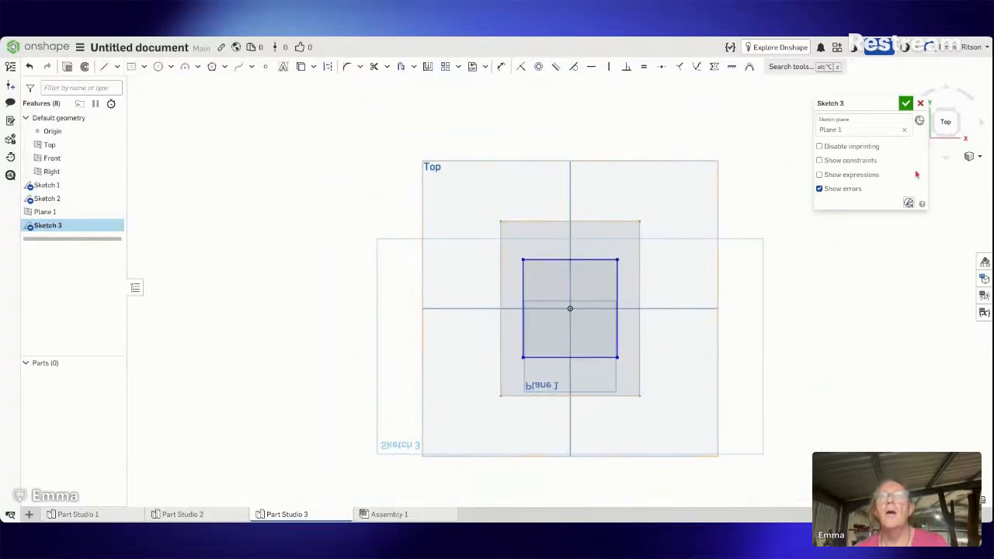
pyautogui.click(906, 103)
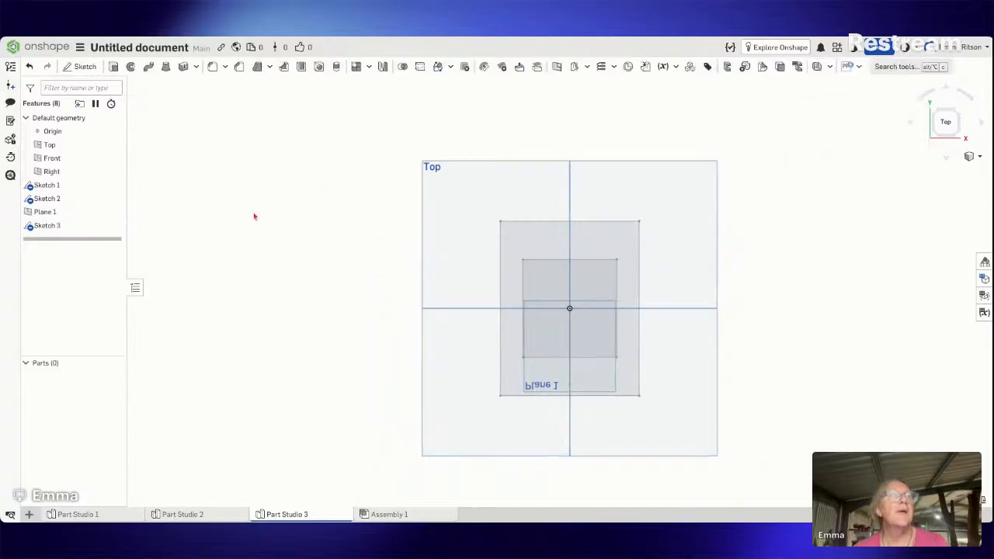
# Step: Edit Sketch 1, enlarge its rectangle slightly, and draw a line about 91 mm long sloping outward from the lower-left corner
pyautogui.rightClick(77, 186)
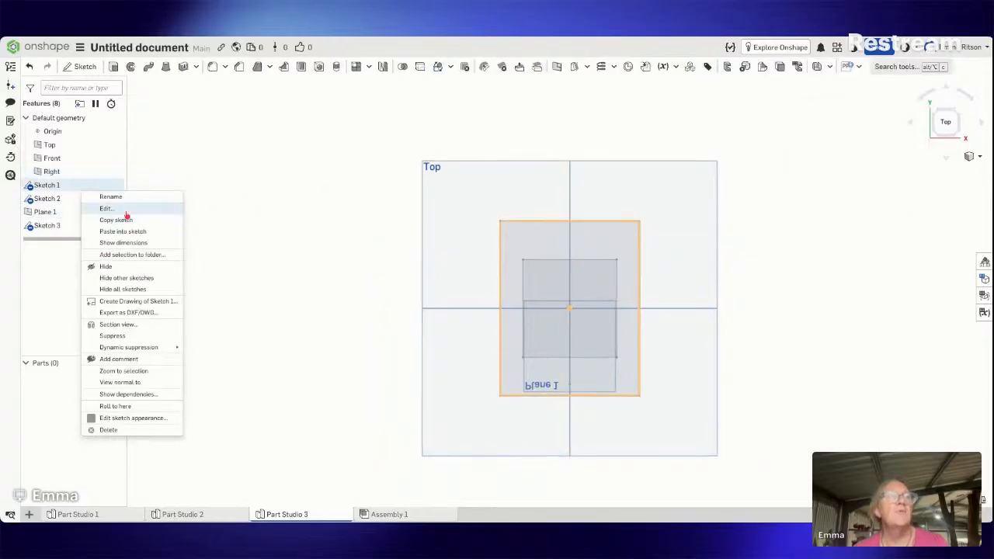
pyautogui.click(106, 209)
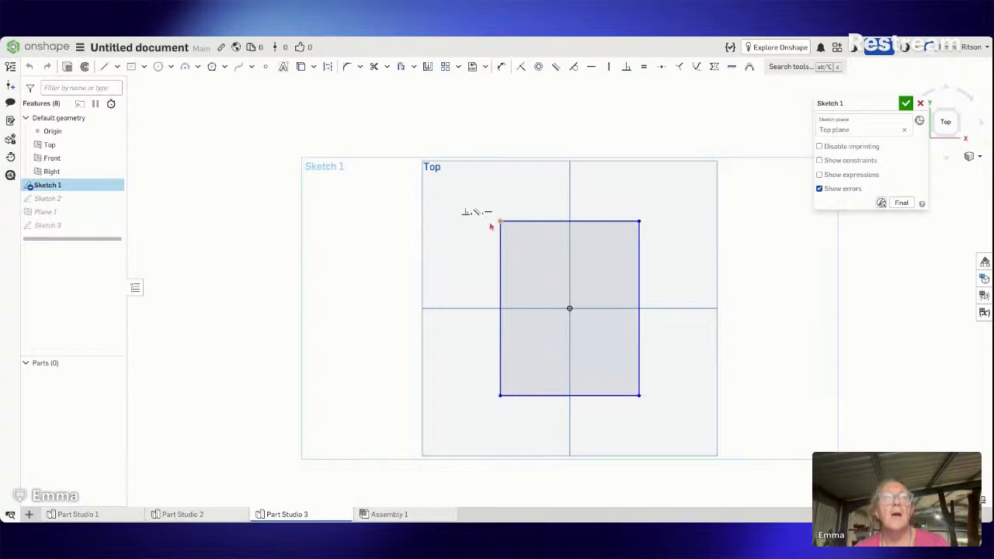
pyautogui.moveTo(500, 222)
pyautogui.mouseDown()
pyautogui.moveTo(477, 223)
pyautogui.moveTo(500, 222)
pyautogui.mouseUp()
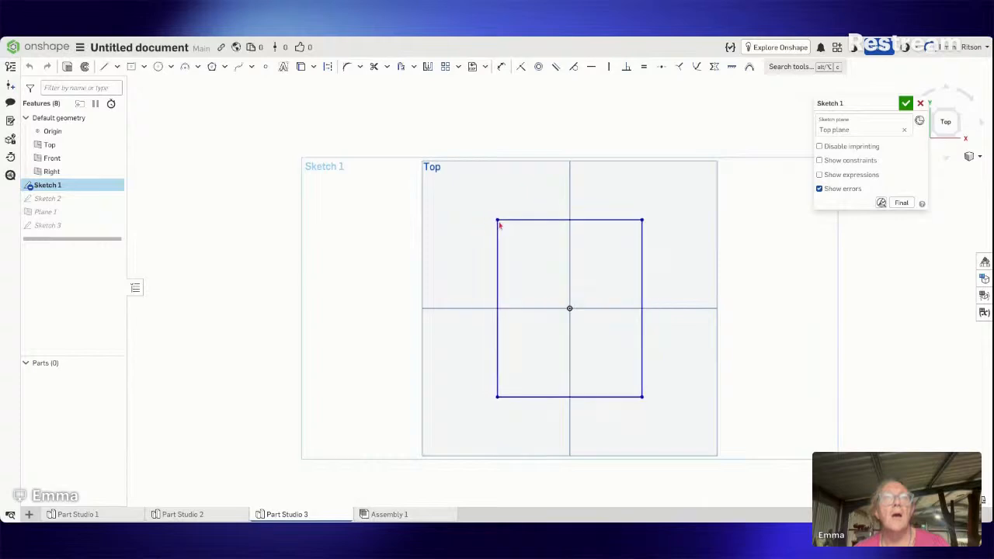
pyautogui.click(104, 66)
pyautogui.click(497, 396)
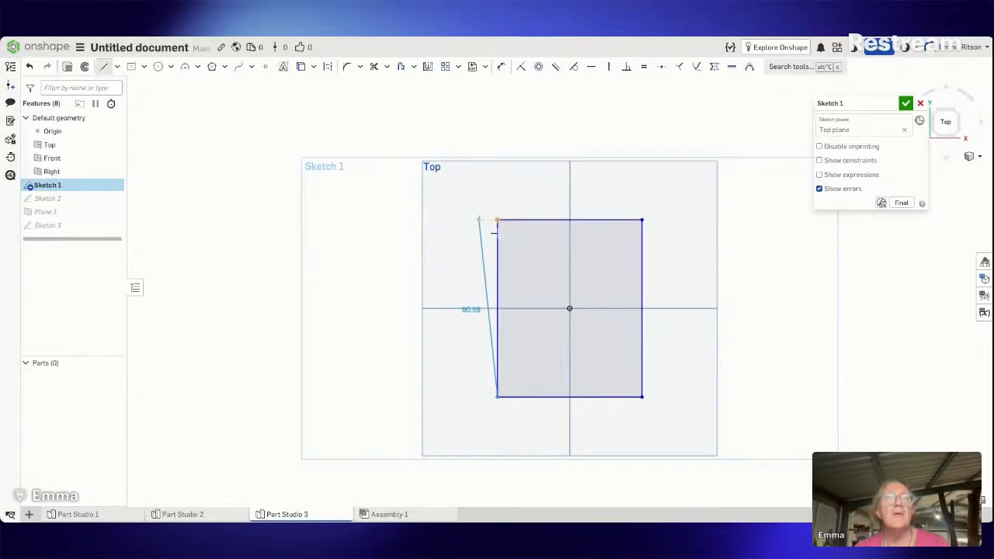
pyautogui.click(478, 219)
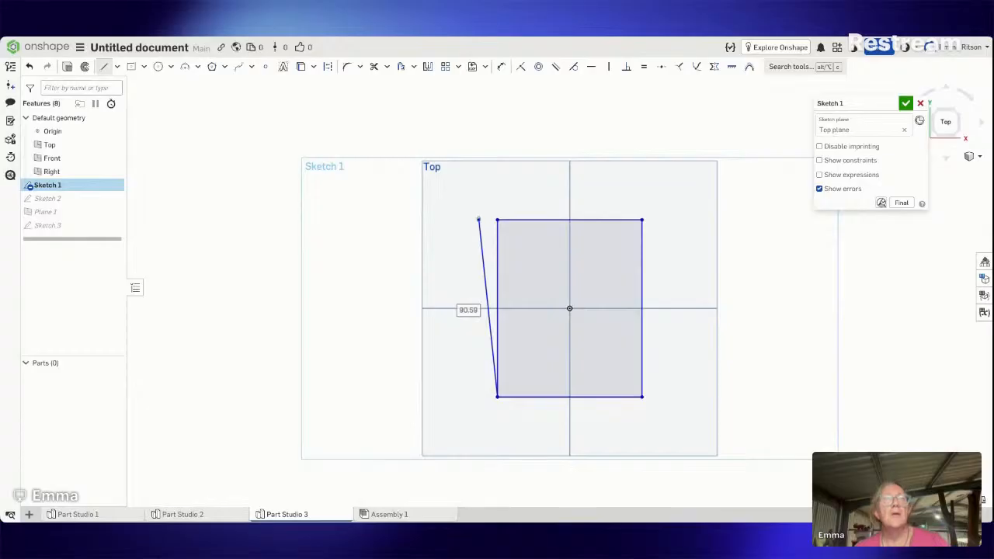
pyautogui.press('Escape')
pyautogui.click(104, 66)
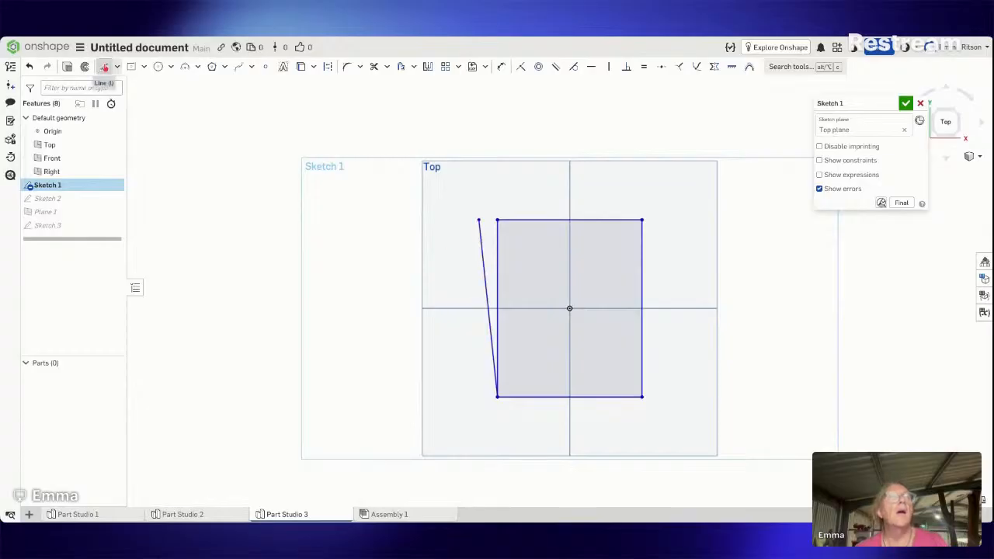
pyautogui.click(478, 220)
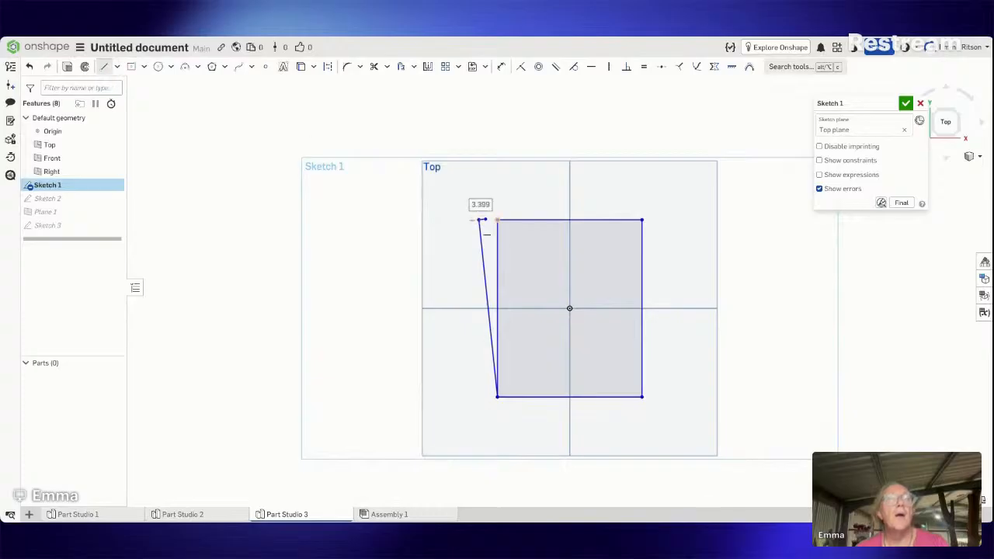
pyautogui.click(485, 219)
pyautogui.press('Escape')
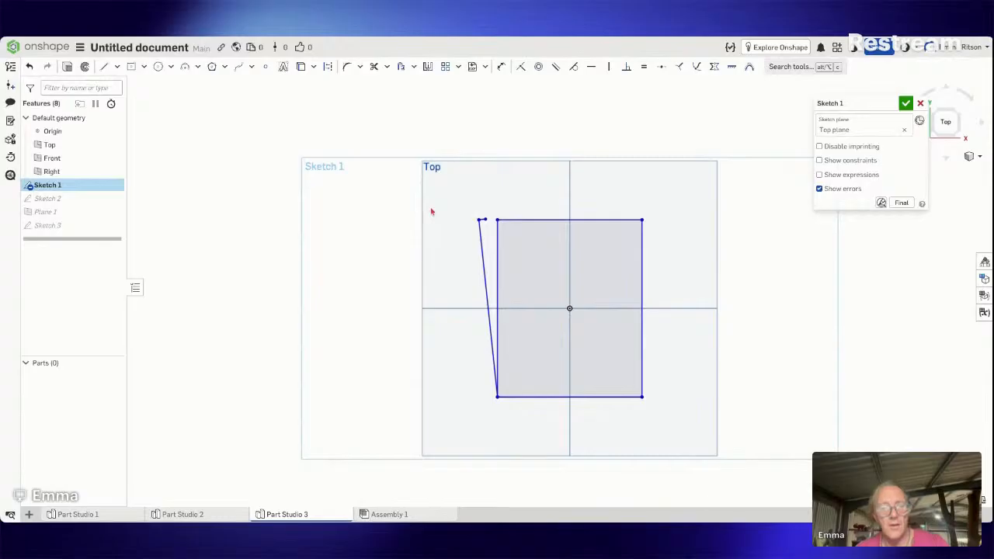
pyautogui.hotkey('ctrl', 'z')
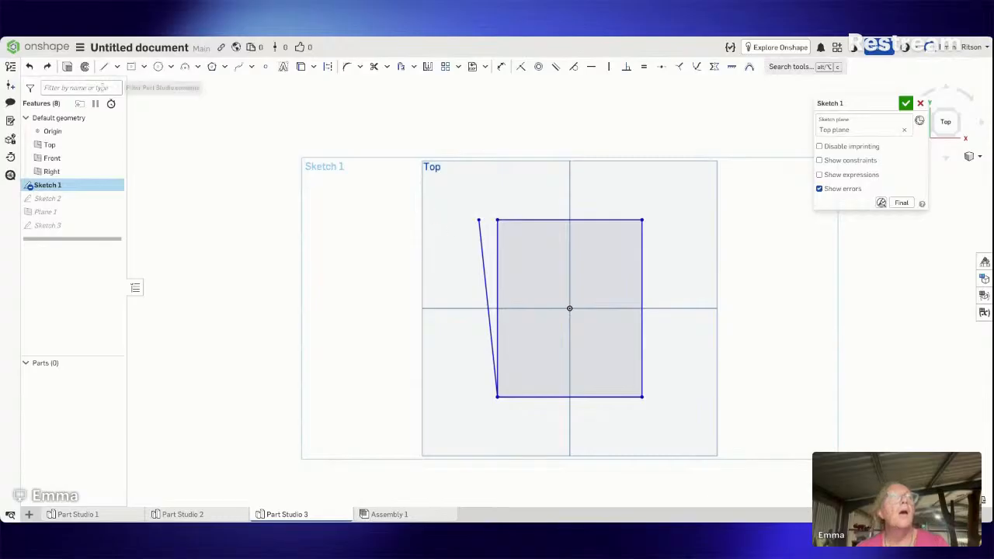
# Step: Join the sloping line's upper end to the rectangle's upper-left corner with a line and trim away the original left edge
pyautogui.click(105, 68)
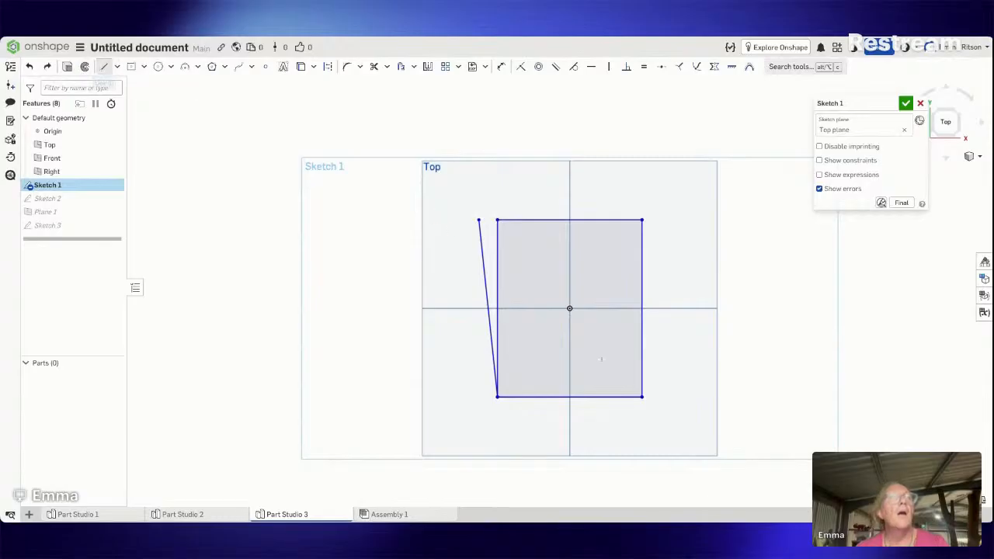
pyautogui.click(512, 237)
pyautogui.press('Escape')
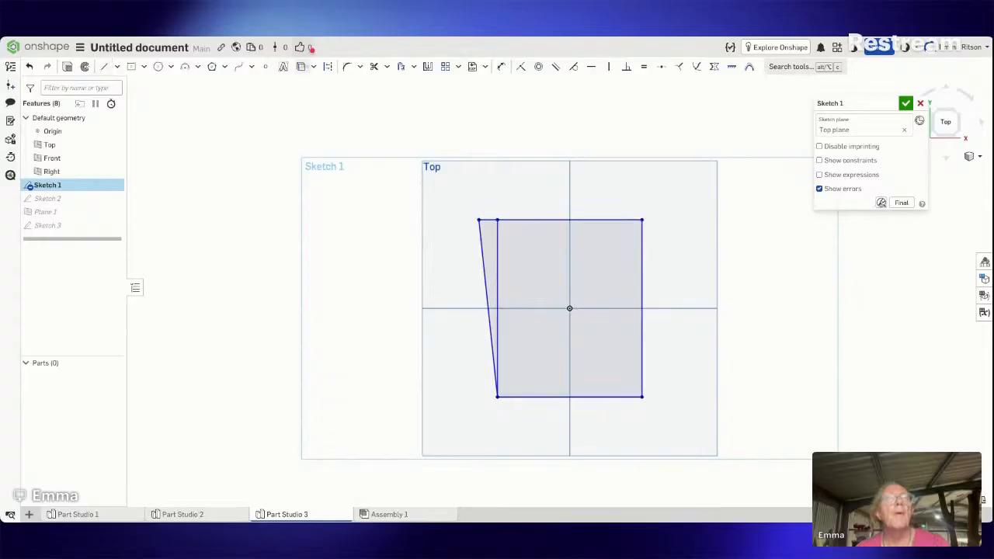
pyautogui.click(373, 66)
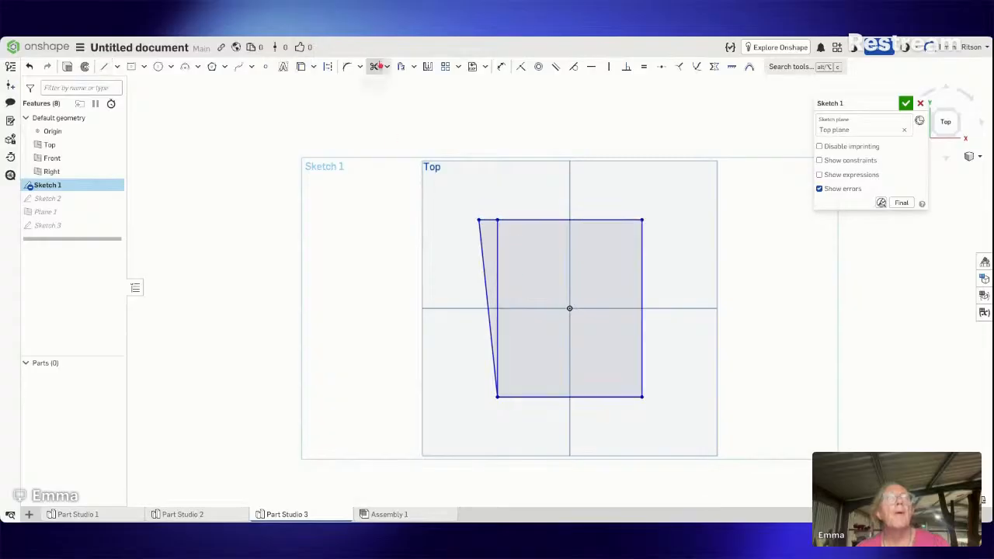
pyautogui.click(497, 239)
# Step: Mirror the short upper-left line and the sloping left line about the vertical axis, trim the original right edge, and accept Sketch 1
pyautogui.click(427, 66)
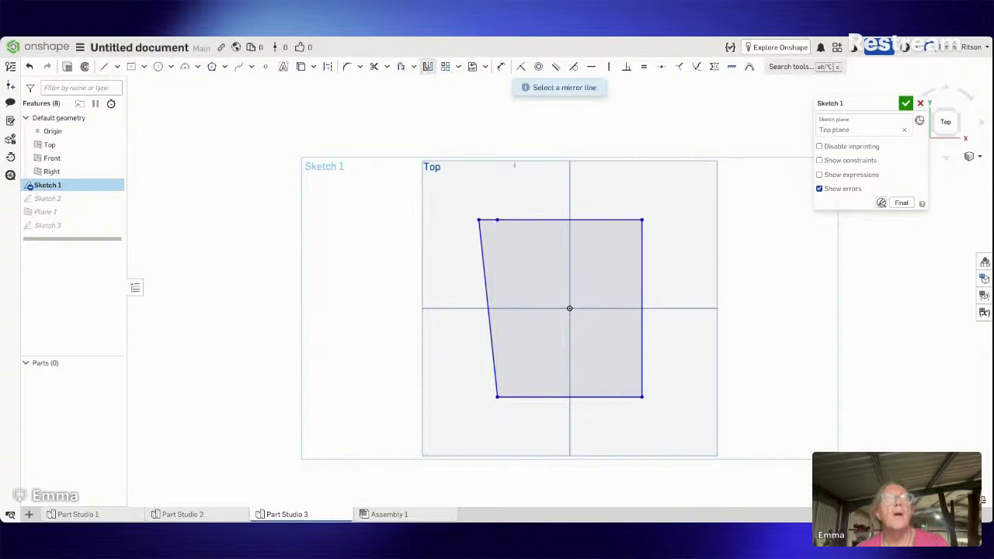
pyautogui.click(570, 281)
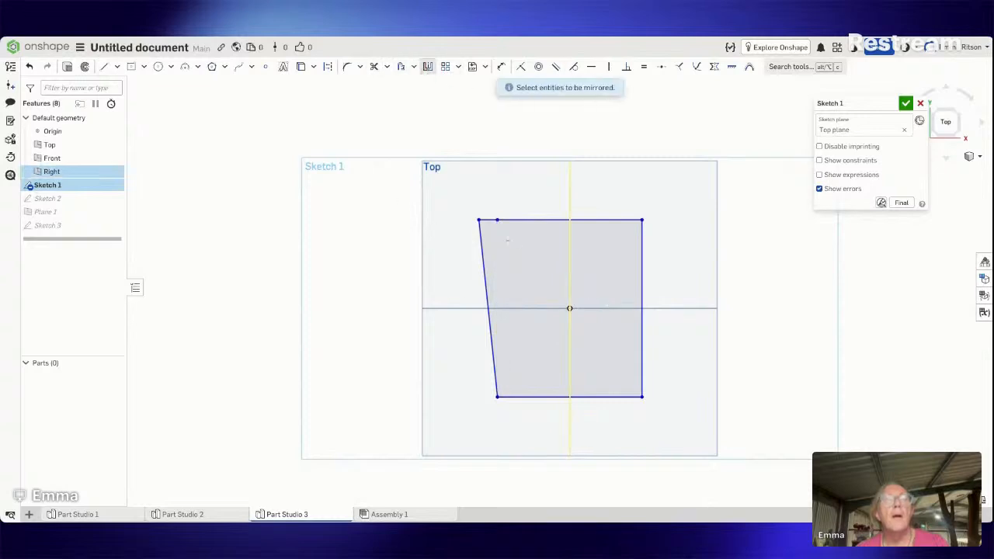
pyautogui.click(488, 221)
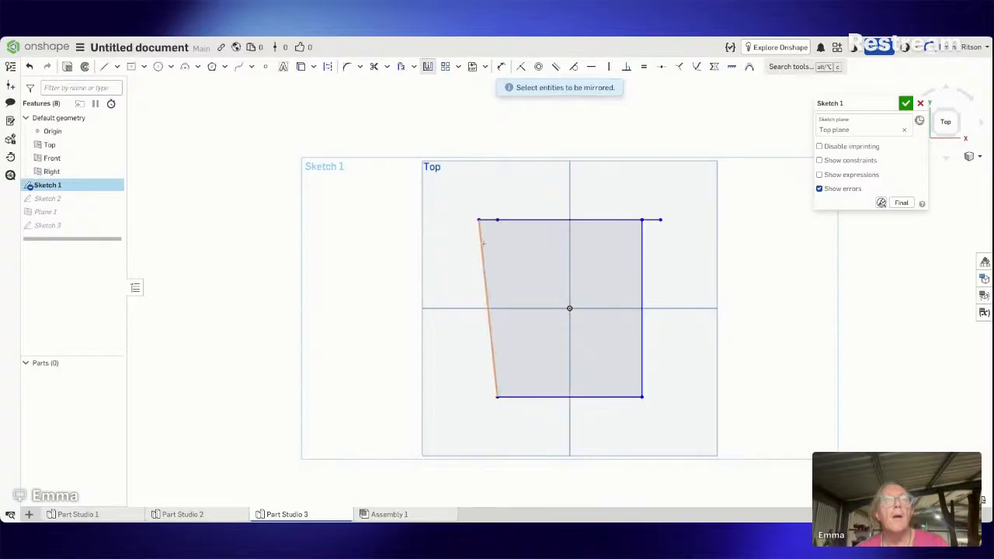
pyautogui.click(481, 242)
pyautogui.click(427, 66)
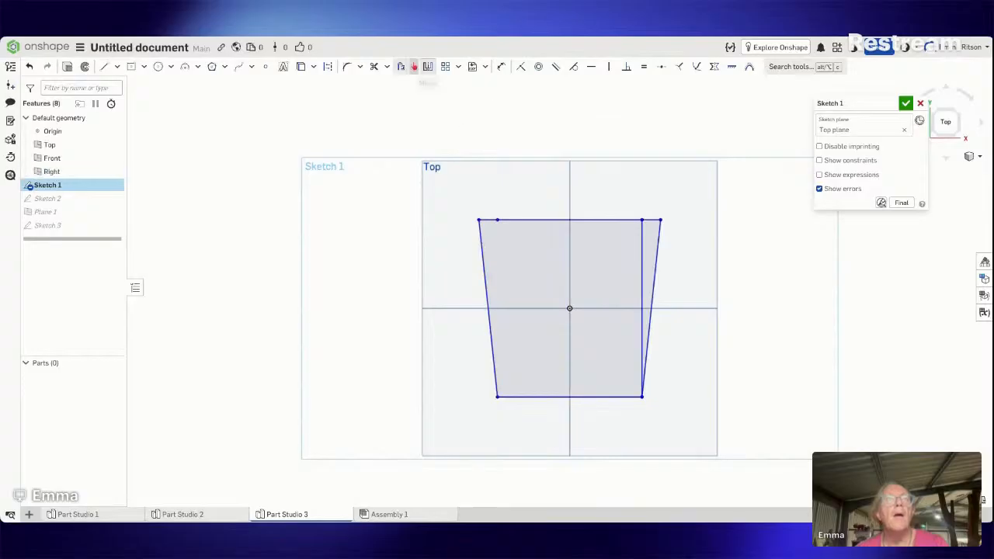
pyautogui.click(374, 67)
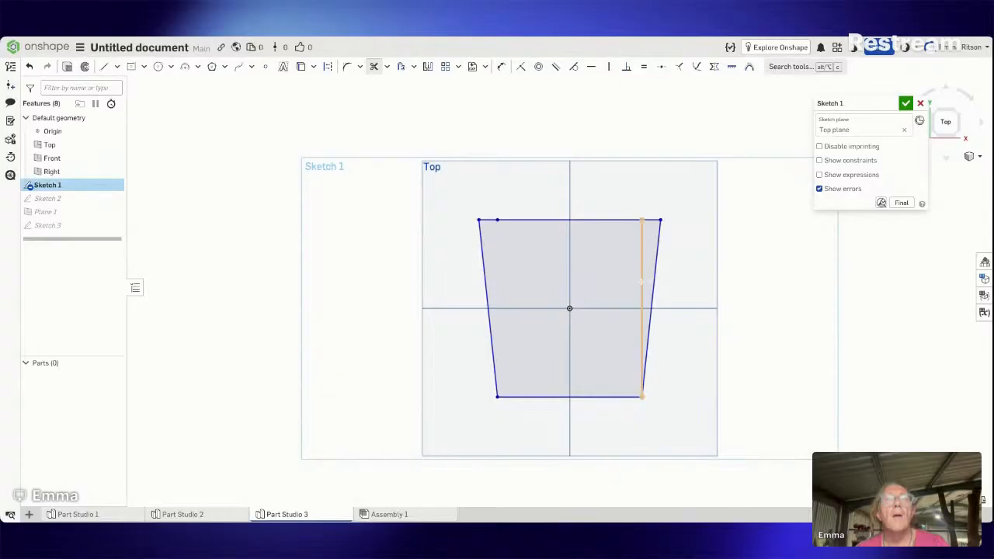
pyautogui.click(906, 103)
# Step: Edit Sketch 2 so the angled construction line slopes upward from its joint, lower the joint slightly, and accept the sketch
pyautogui.moveTo(814, 165); pyautogui.dragTo(854, 162, button='right')
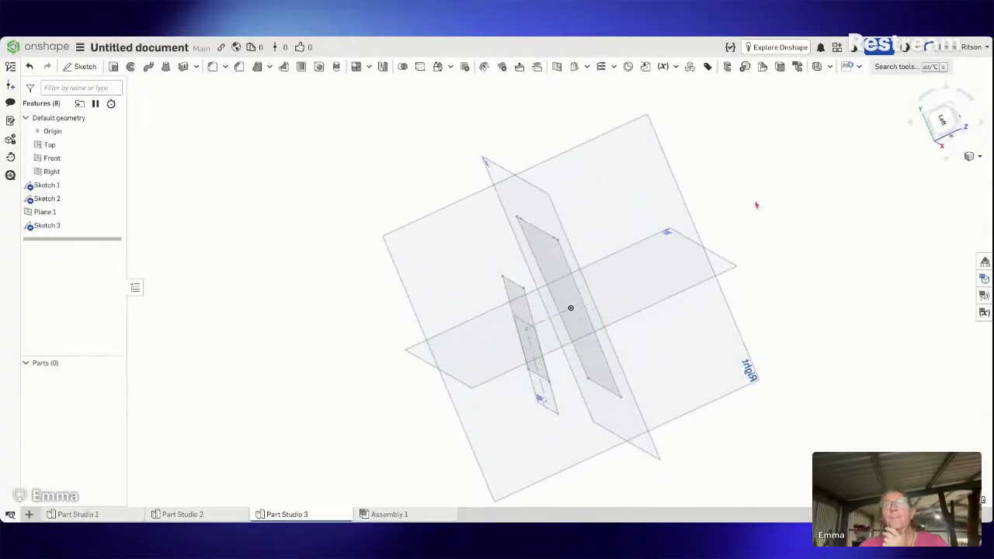
pyautogui.click(942, 120)
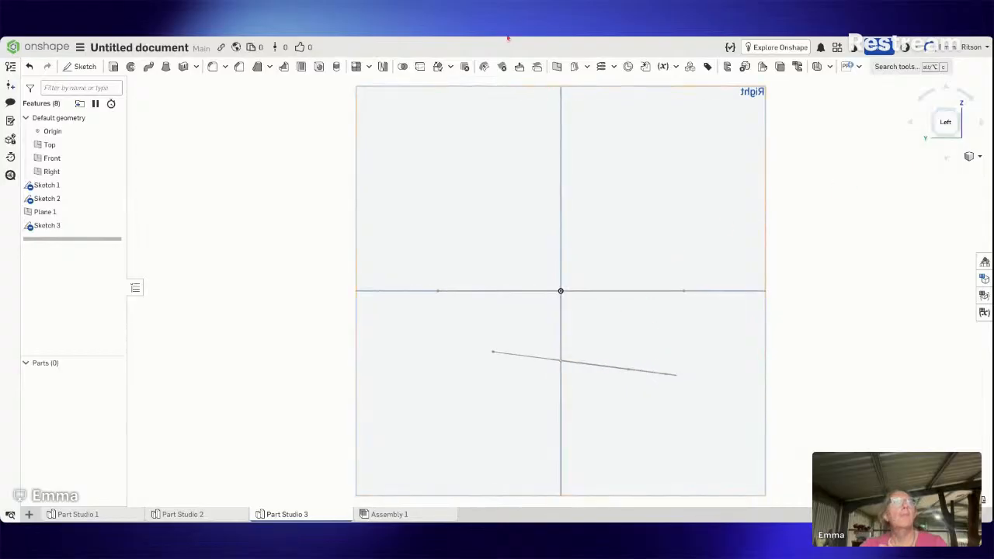
pyautogui.rightClick(47, 199)
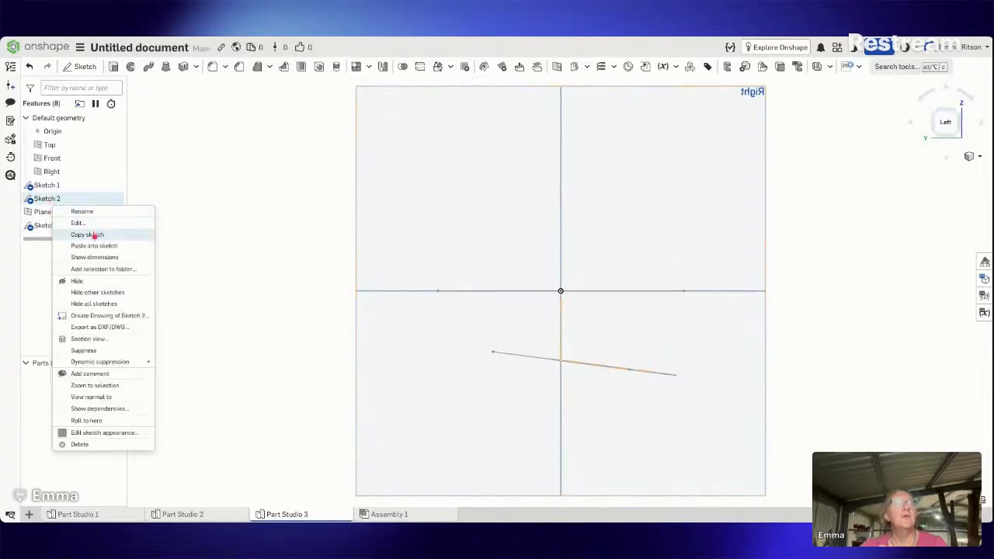
pyautogui.click(87, 223)
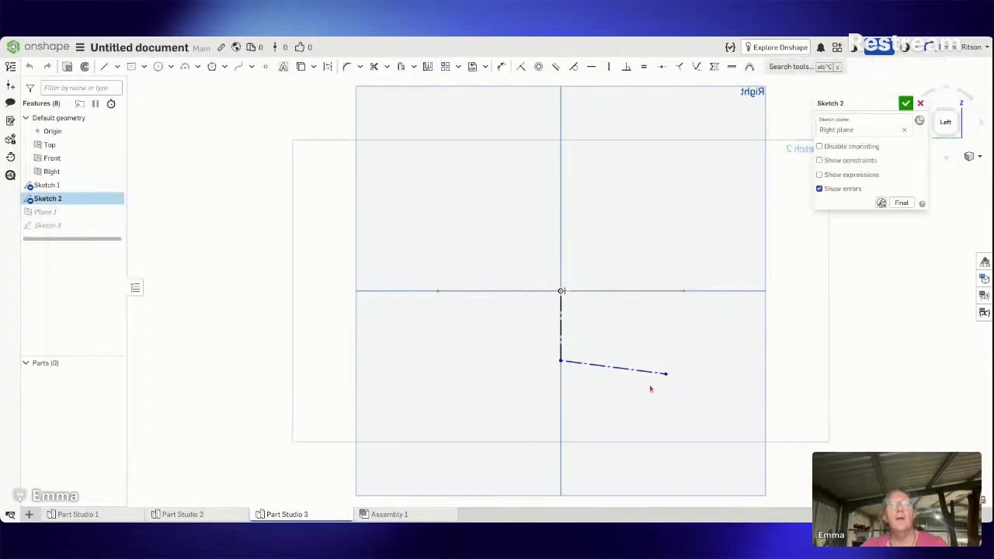
pyautogui.moveTo(669, 379); pyautogui.dragTo(667, 352)
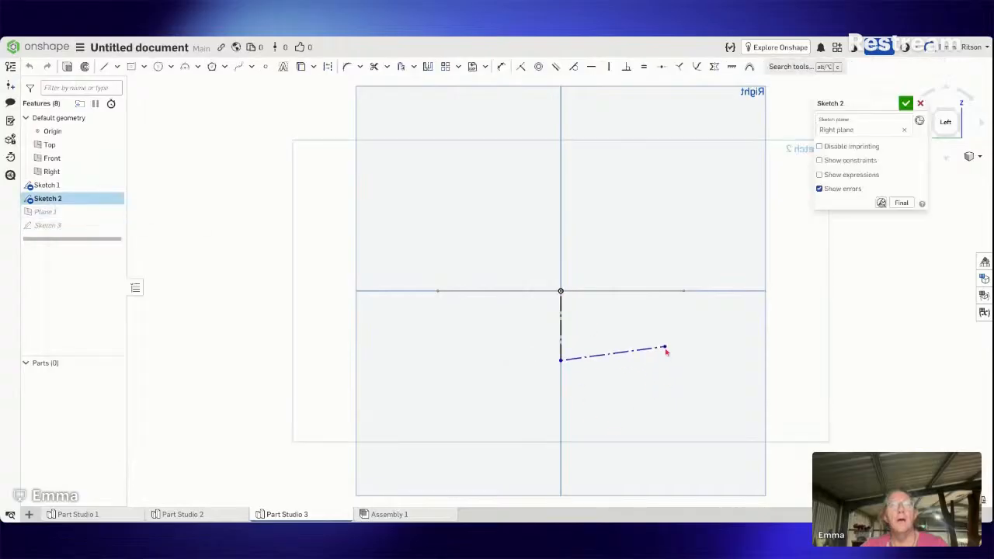
pyautogui.moveTo(564, 364); pyautogui.dragTo(564, 375)
pyautogui.click(905, 104)
pyautogui.moveTo(878, 268)
pyautogui.mouseDown(button='right')
pyautogui.moveTo(874, 308)
pyautogui.moveTo(892, 290)
pyautogui.moveTo(890, 274)
pyautogui.moveTo(879, 308)
pyautogui.mouseUp(button='right')
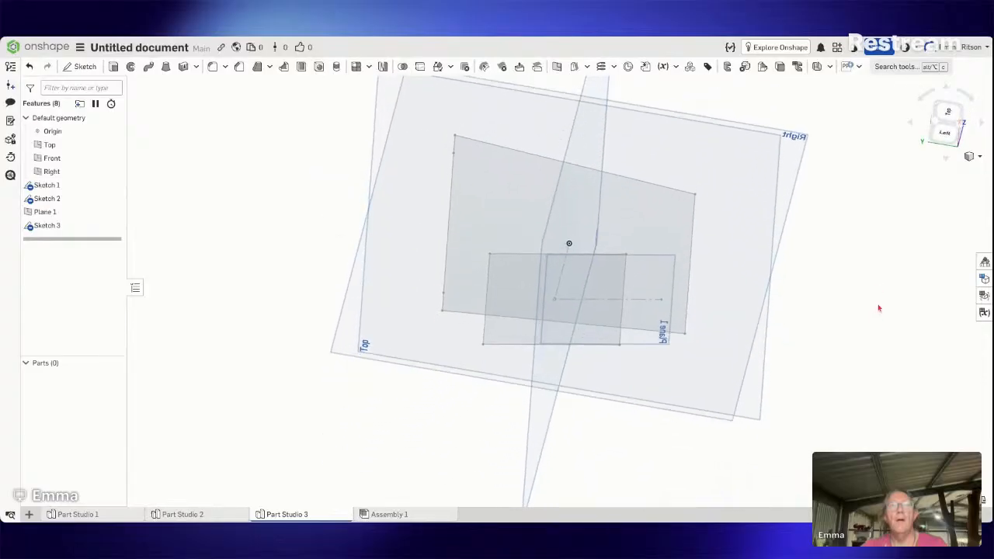
# Step: Start a new Sheet metal loft with the Sketch 3 face as profile 1 and the Sketch 1 face as profile 2
pyautogui.click(830, 66)
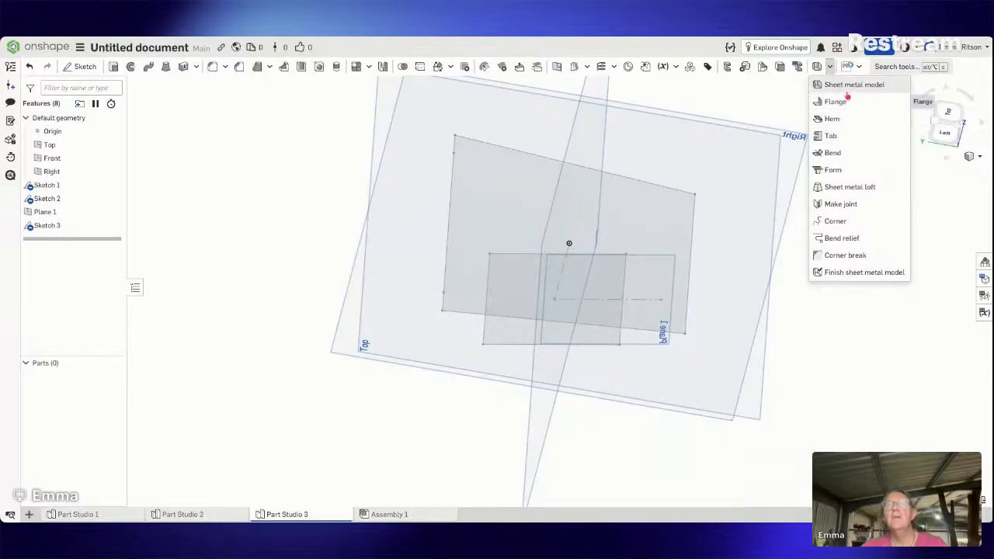
pyautogui.click(854, 194)
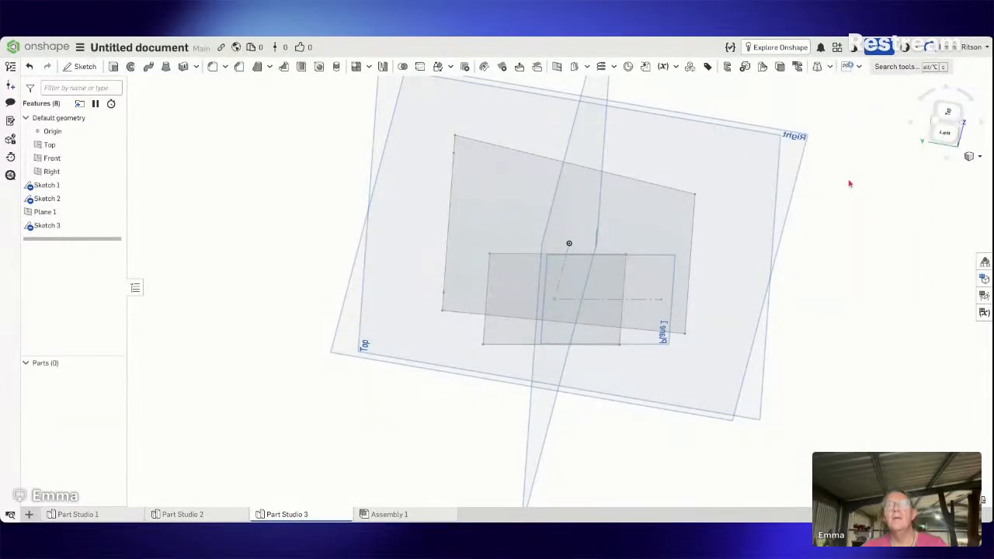
pyautogui.click(600, 340)
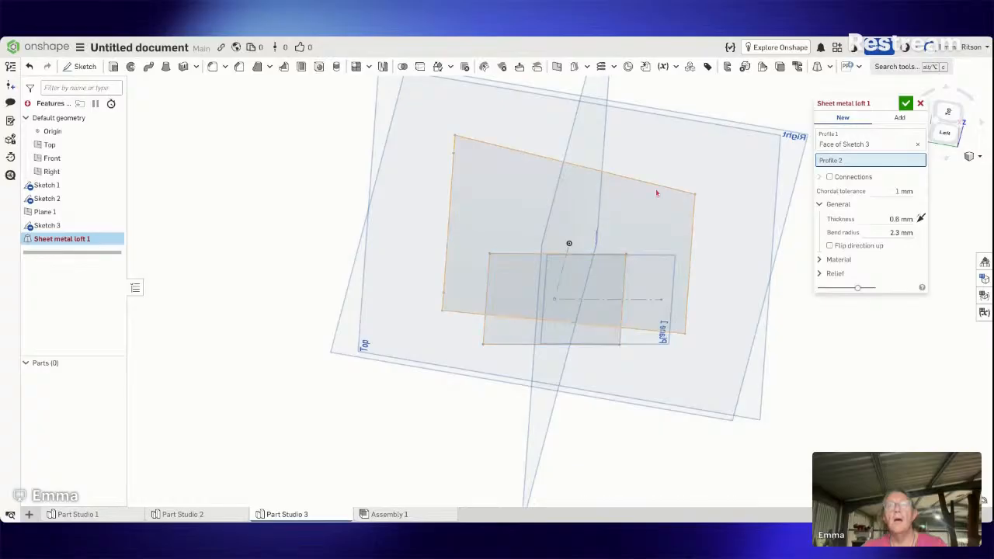
pyautogui.click(648, 212)
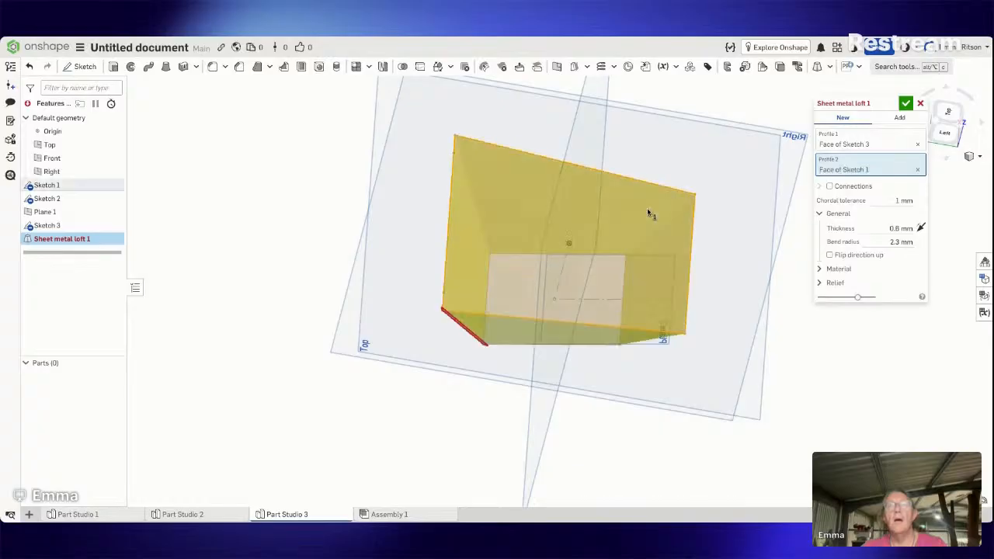
# Step: Examine the loft preview's red corner strip and review the loft's connections, material and relief options
pyautogui.moveTo(719, 285); pyautogui.dragTo(740, 310, button='right')
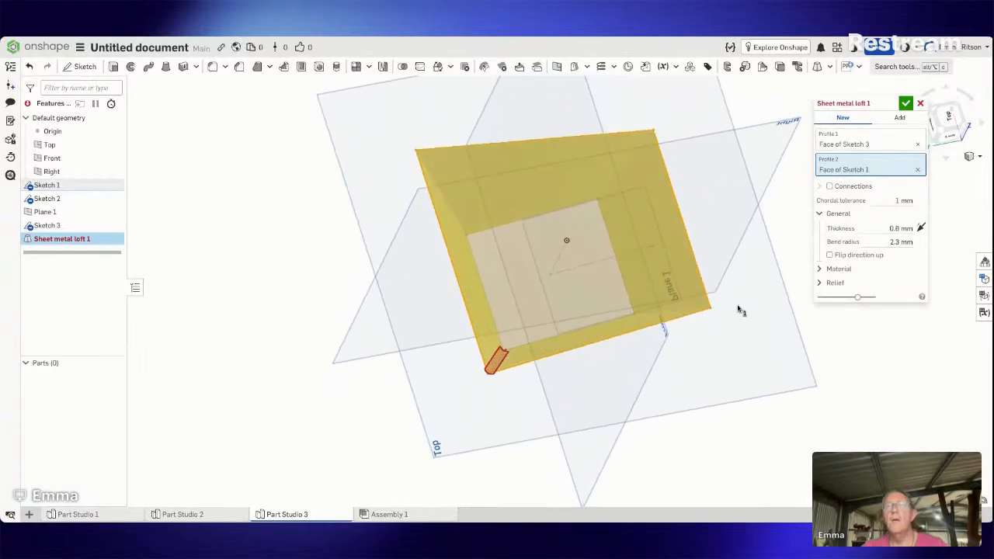
pyautogui.moveTo(750, 243); pyautogui.dragTo(747, 249, button='right')
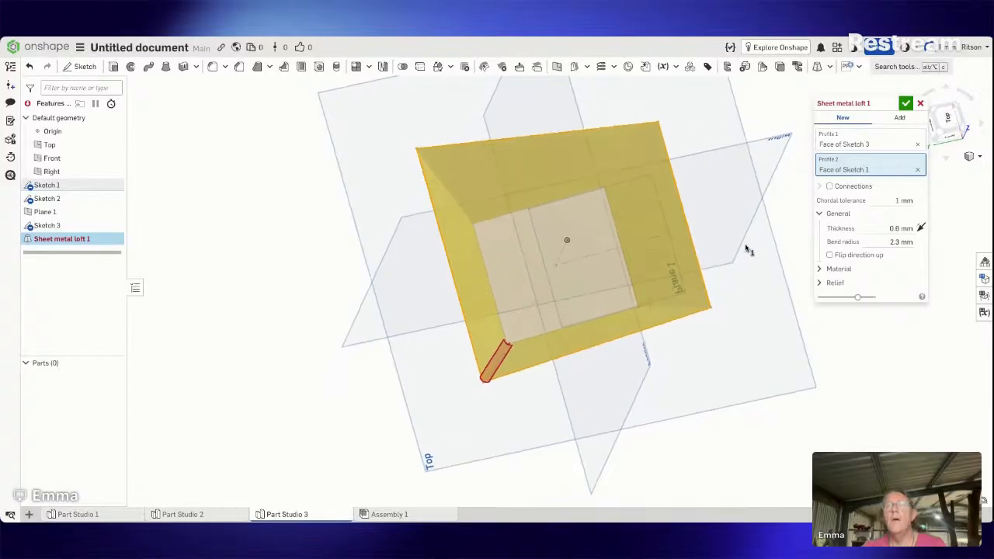
pyautogui.click(829, 187)
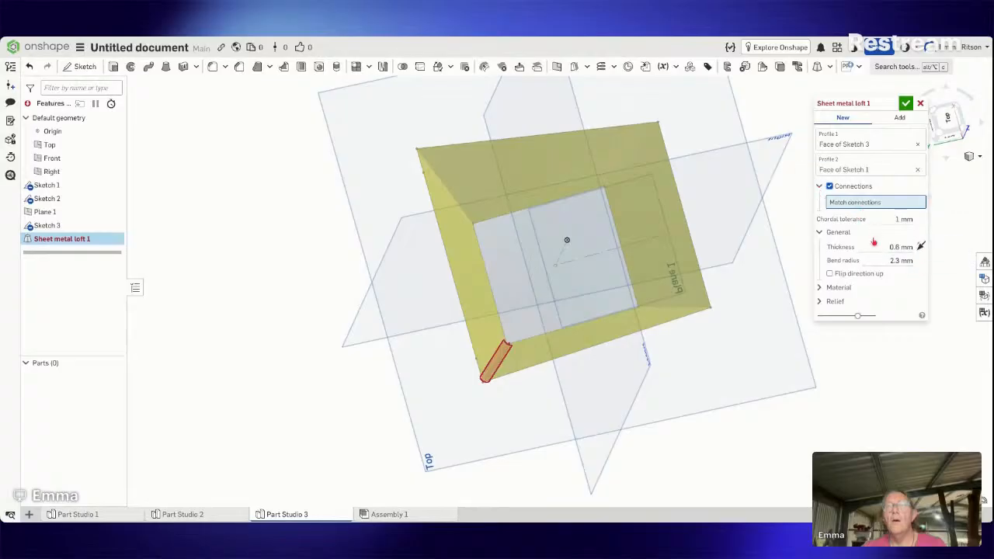
pyautogui.click(830, 187)
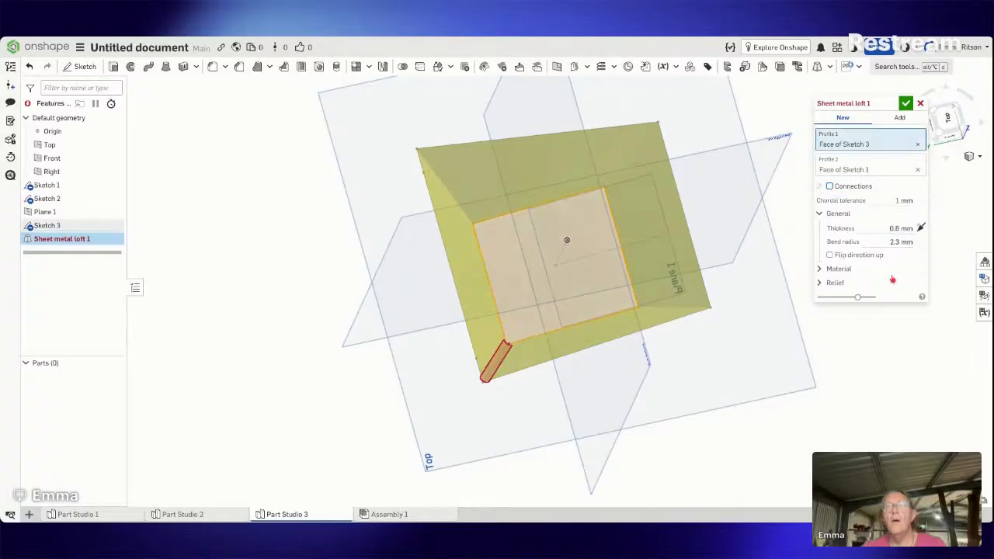
pyautogui.moveTo(861, 103)
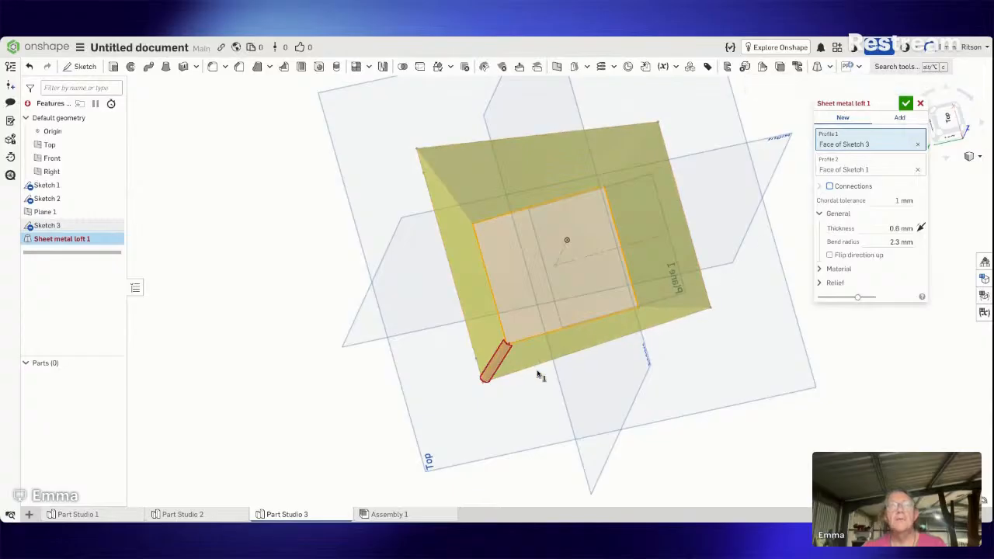
pyautogui.moveTo(539, 373)
pyautogui.mouseDown(button='right')
pyautogui.moveTo(547, 344)
pyautogui.moveTo(547, 365)
pyautogui.mouseUp(button='right')
pyautogui.moveTo(544, 380); pyautogui.dragTo(522, 373, button='right')
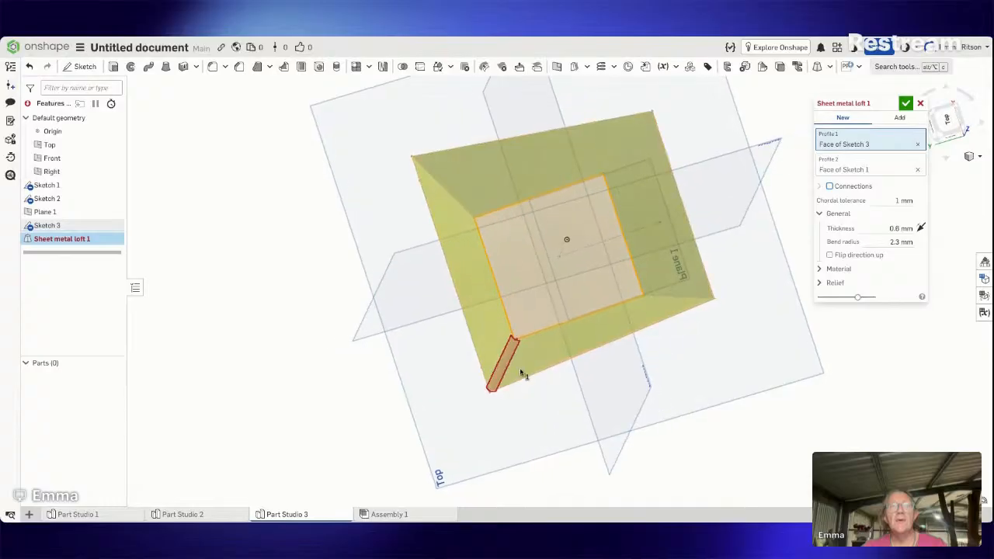
pyautogui.click(819, 283)
pyautogui.click(819, 268)
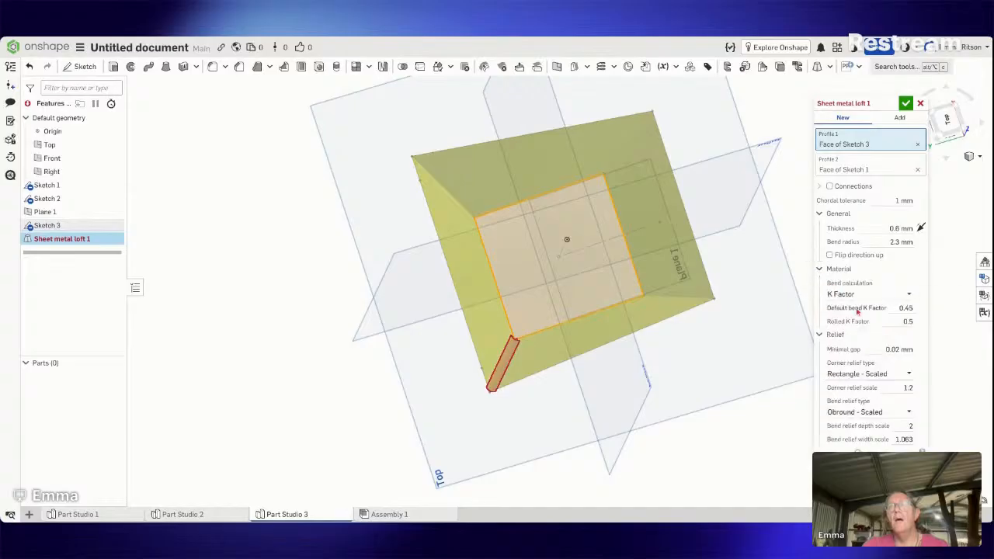
pyautogui.click(821, 269)
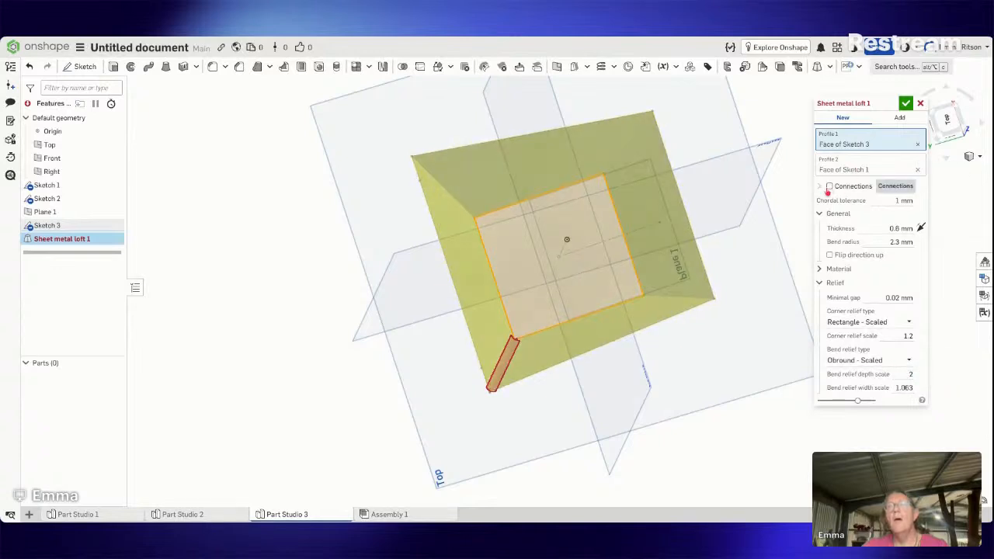
# Step: Try chordal tolerances of 2 mm and 5 mm for the loft, and restore the value to 1 mm
pyautogui.click(893, 201)
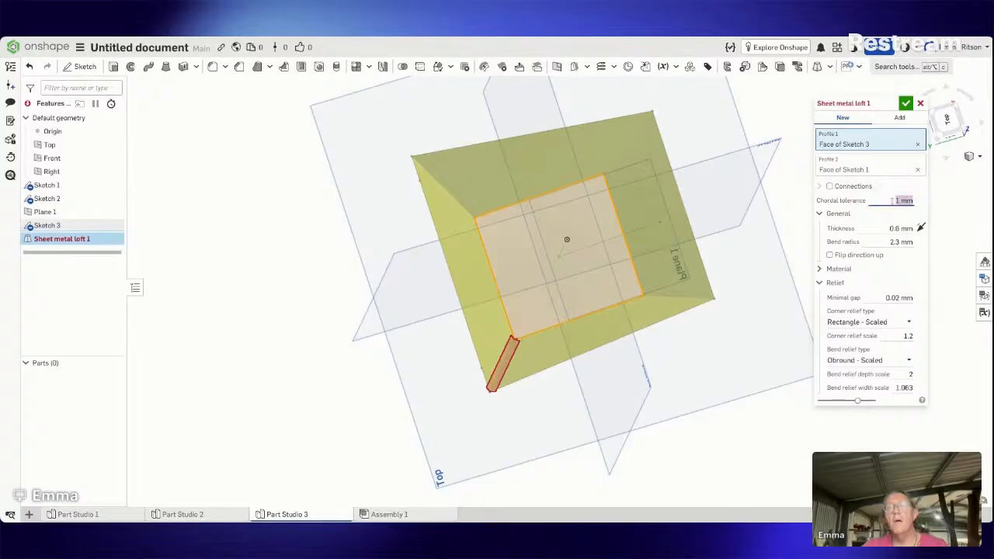
pyautogui.write('2')
pyautogui.press('Return')
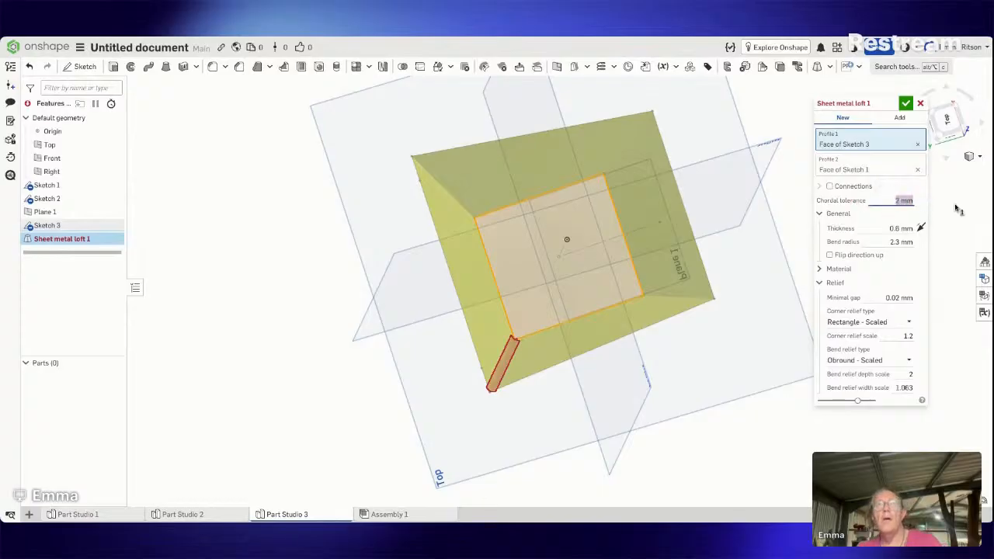
pyautogui.click(914, 271)
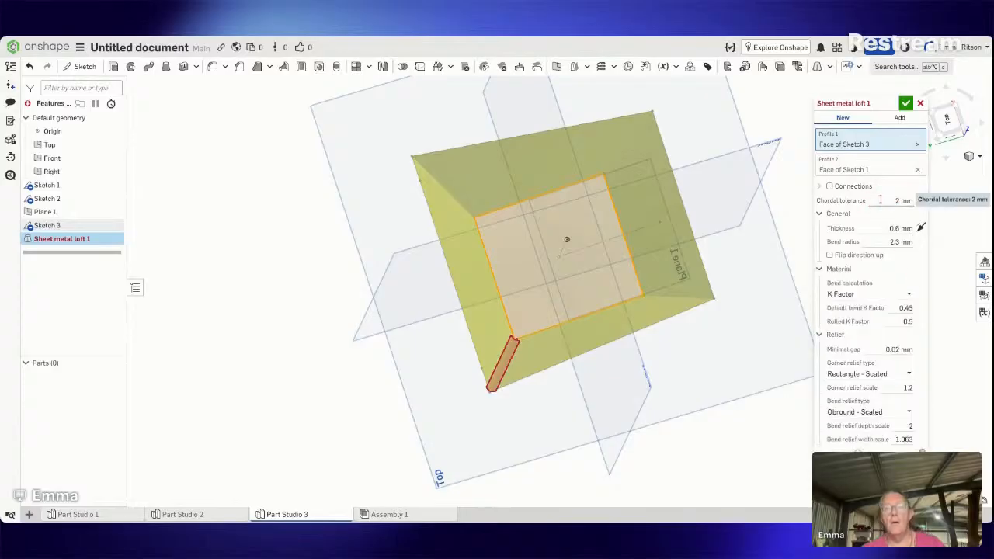
pyautogui.click(893, 200)
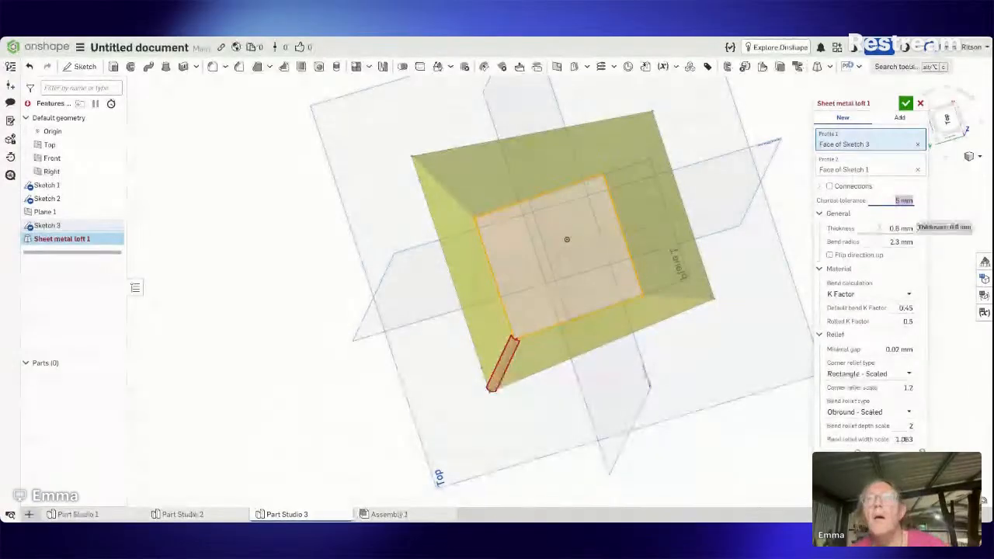
pyautogui.click(902, 268)
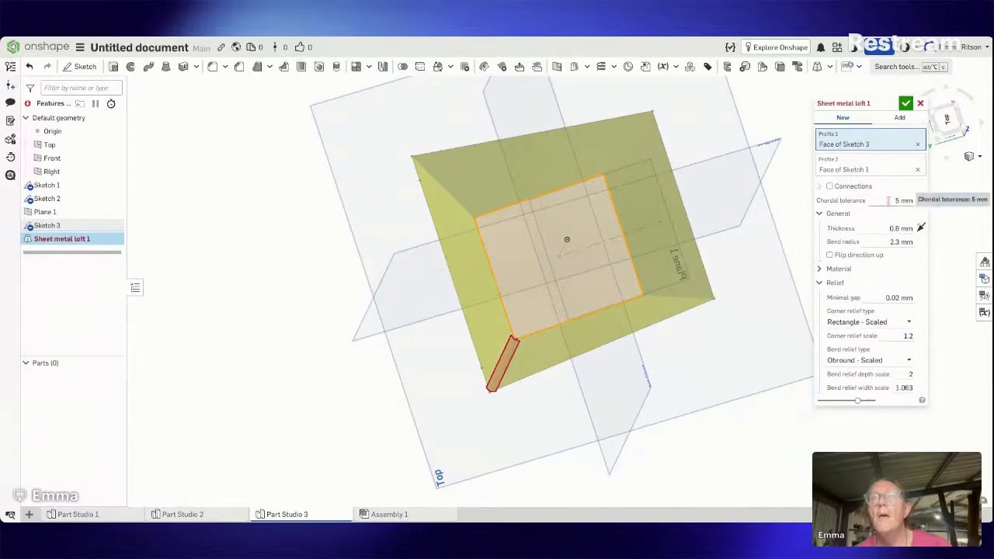
pyautogui.click(889, 200)
pyautogui.write('1')
pyautogui.press('Return')
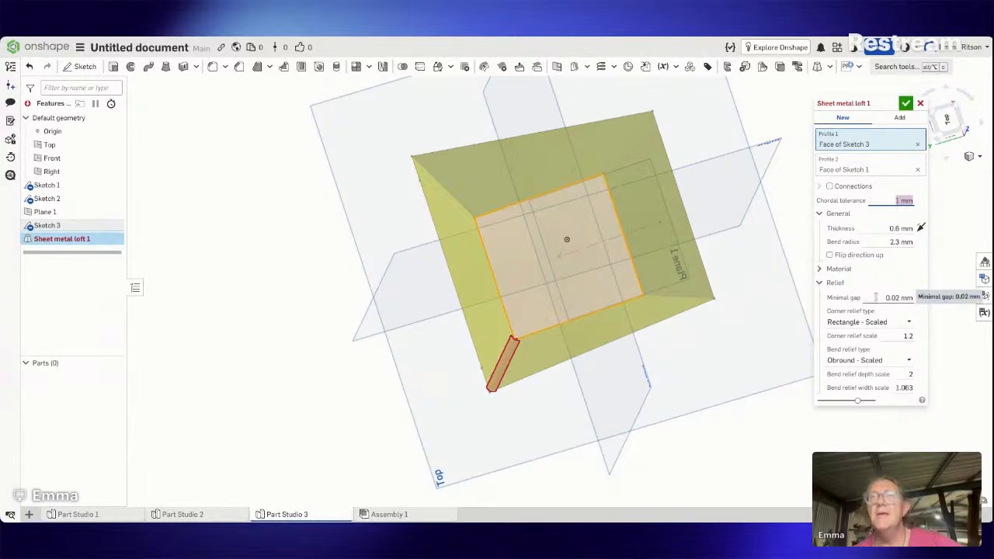
# Step: Try the loft's Flip direction up option and switch it back off
pyautogui.click(829, 255)
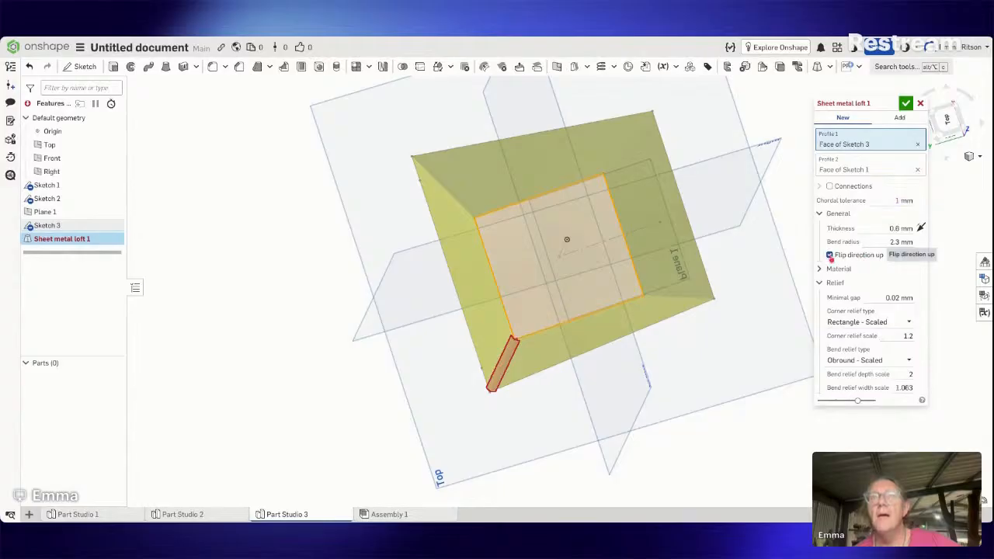
pyautogui.click(829, 256)
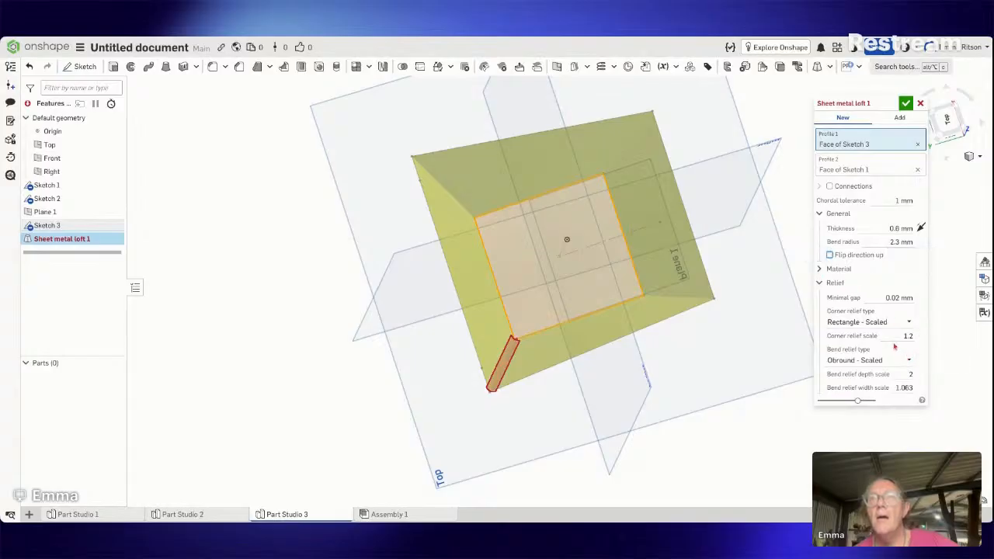
pyautogui.click(821, 283)
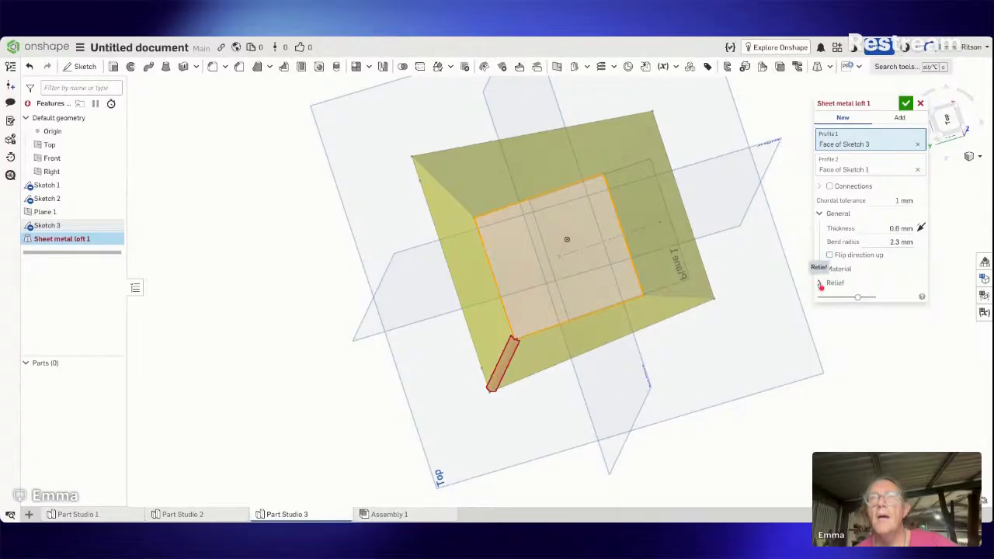
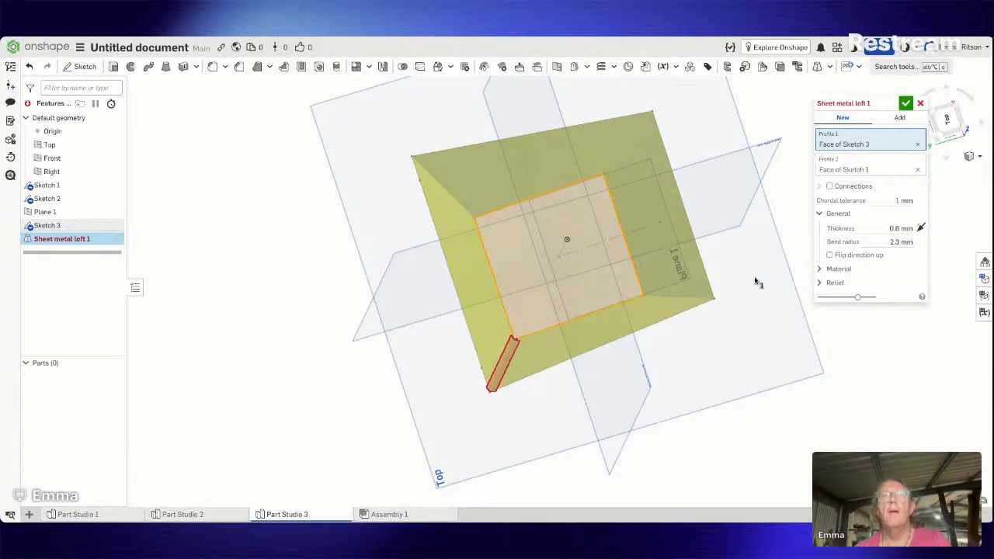
# Step: Swap the sheet metal loft's profiles so Sketch 1's face is profile 1 and Sketch 3's face is profile 2, and accept the loft
pyautogui.moveTo(756, 280); pyautogui.dragTo(776, 248, button='right')
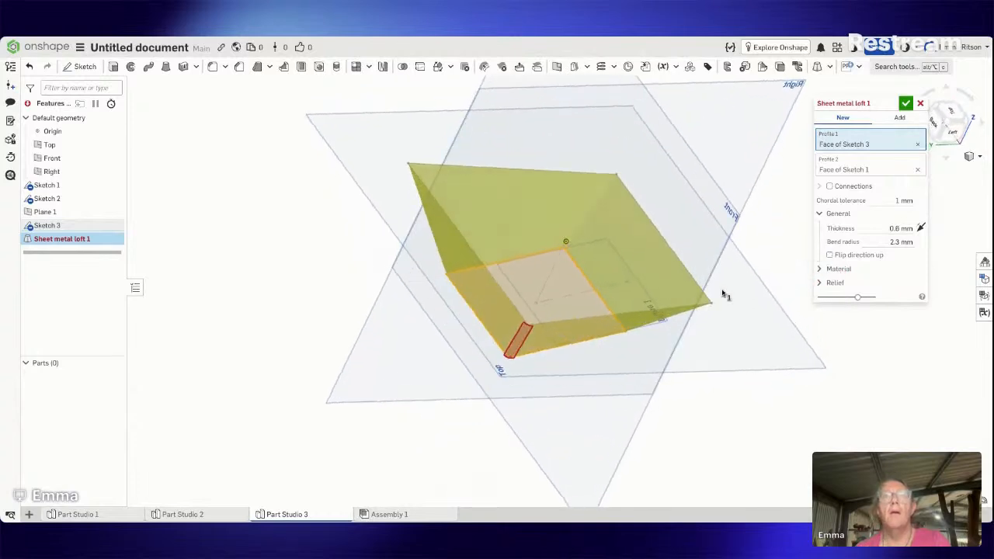
pyautogui.click(530, 337)
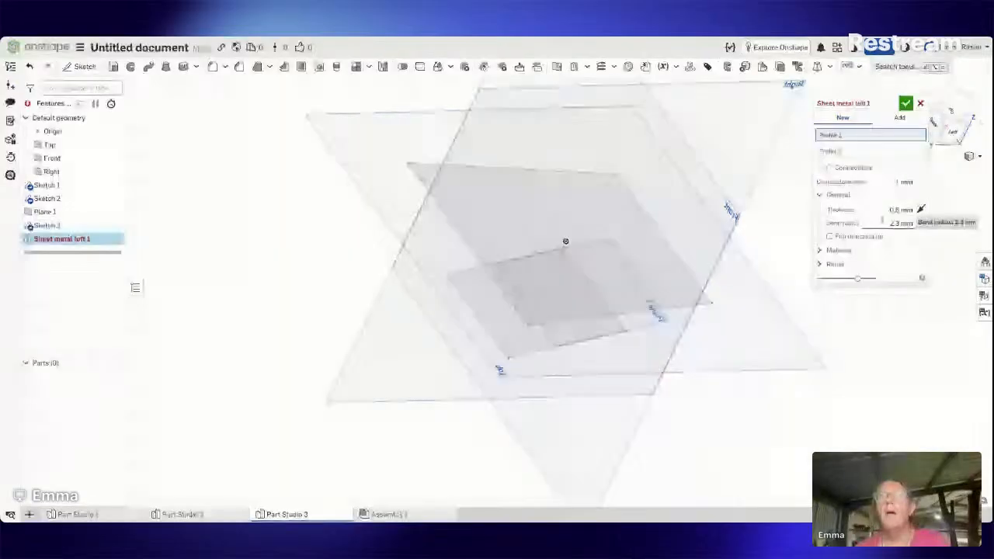
pyautogui.click(521, 350)
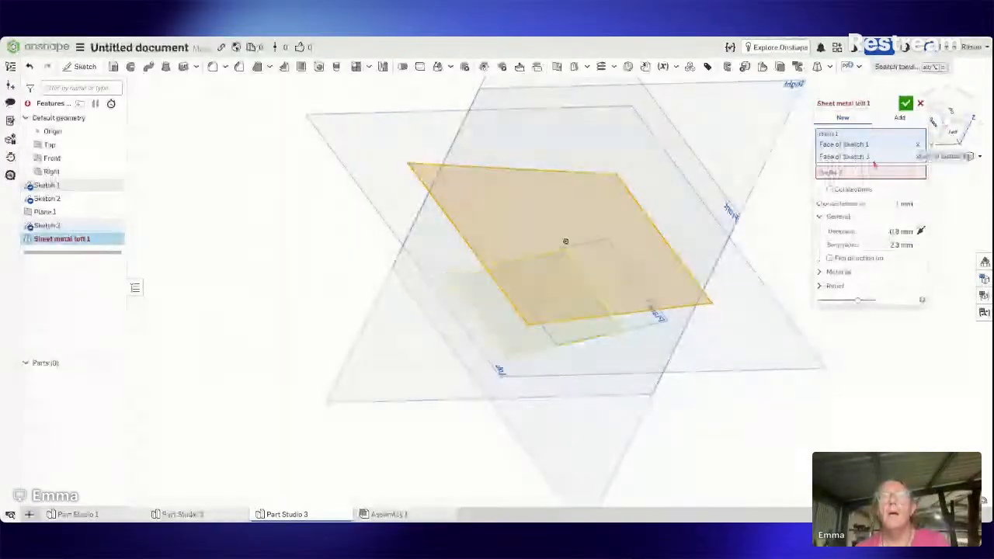
pyautogui.click(916, 158)
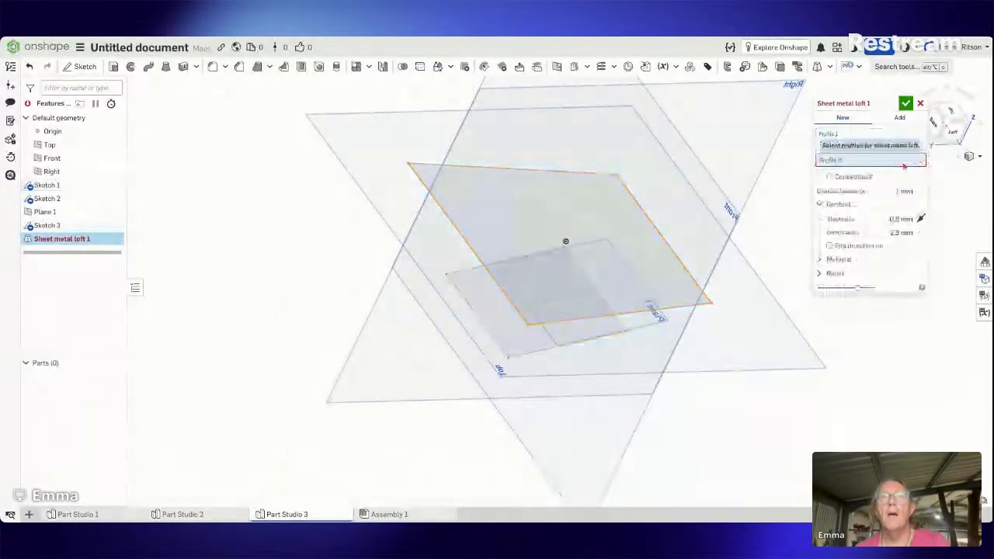
pyautogui.click(528, 348)
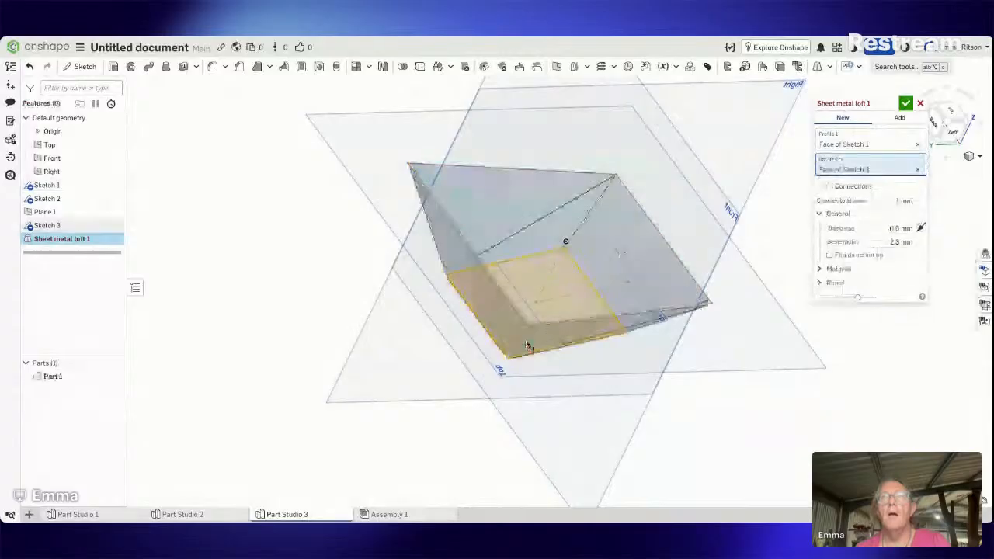
pyautogui.moveTo(733, 382); pyautogui.dragTo(681, 406, button='right')
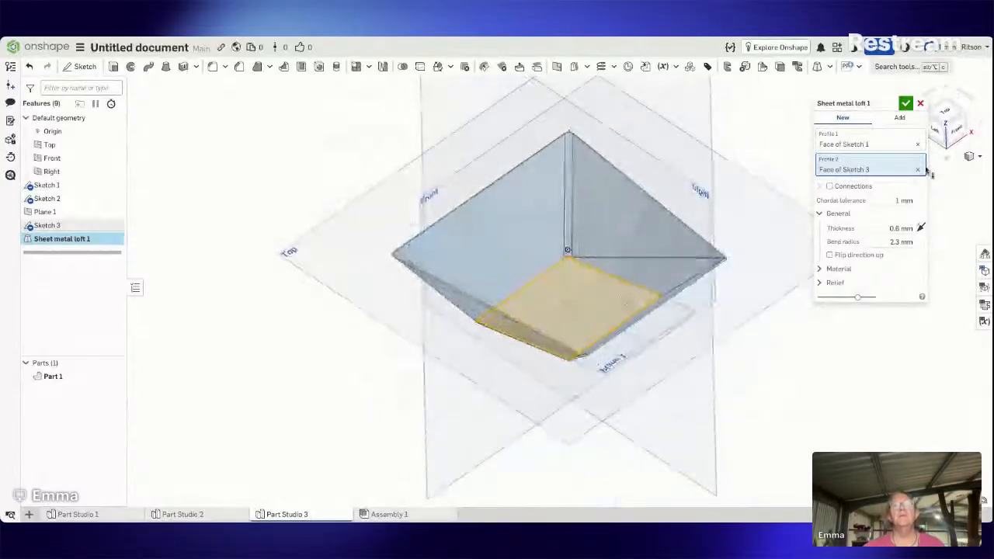
pyautogui.click(906, 103)
# Step: Edit Sketch 3 on Plane 1 and dimension the rectangle's width to 350 mm
pyautogui.moveTo(914, 124); pyautogui.dragTo(924, 265, button='right')
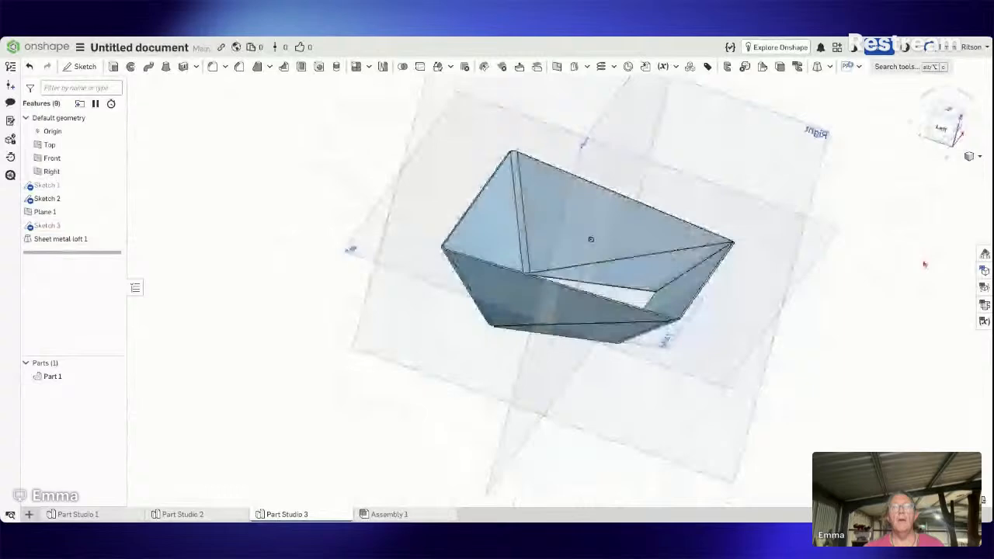
pyautogui.moveTo(924, 265); pyautogui.dragTo(903, 319, button='right')
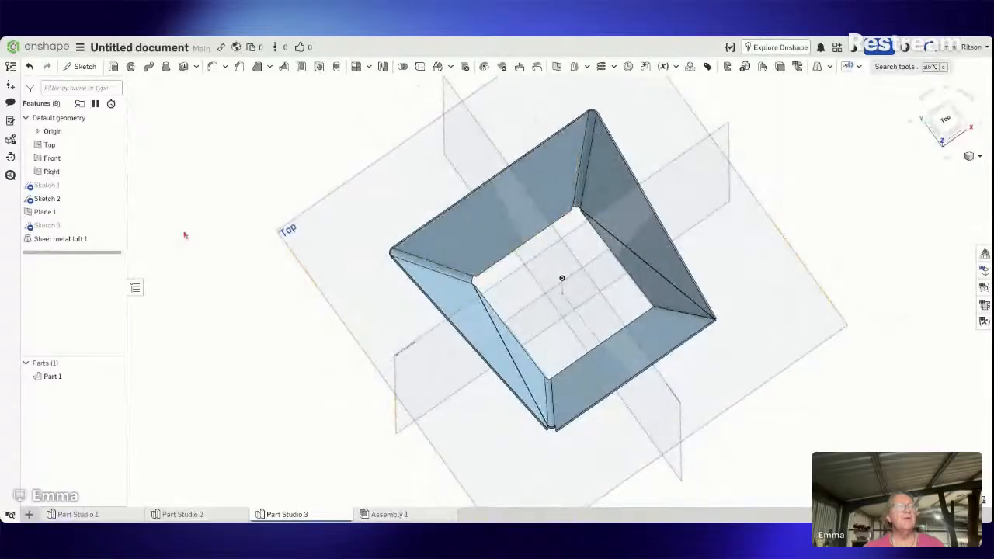
pyautogui.rightClick(84, 187)
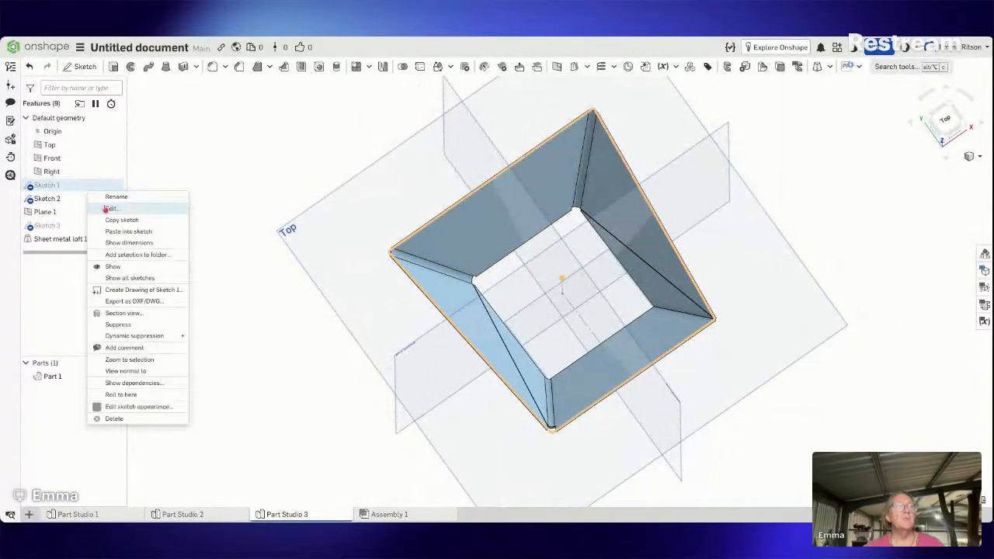
pyautogui.rightClick(50, 226)
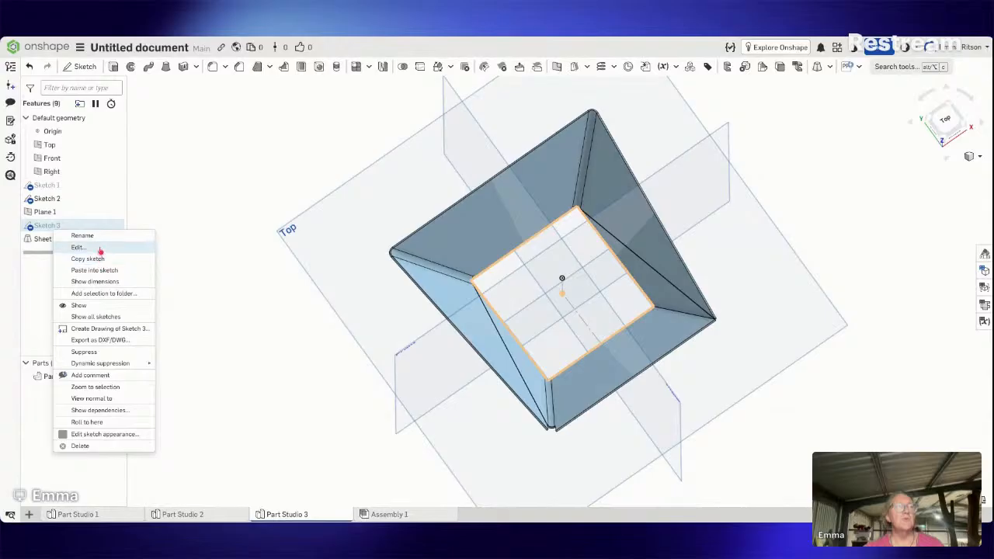
pyautogui.click(78, 247)
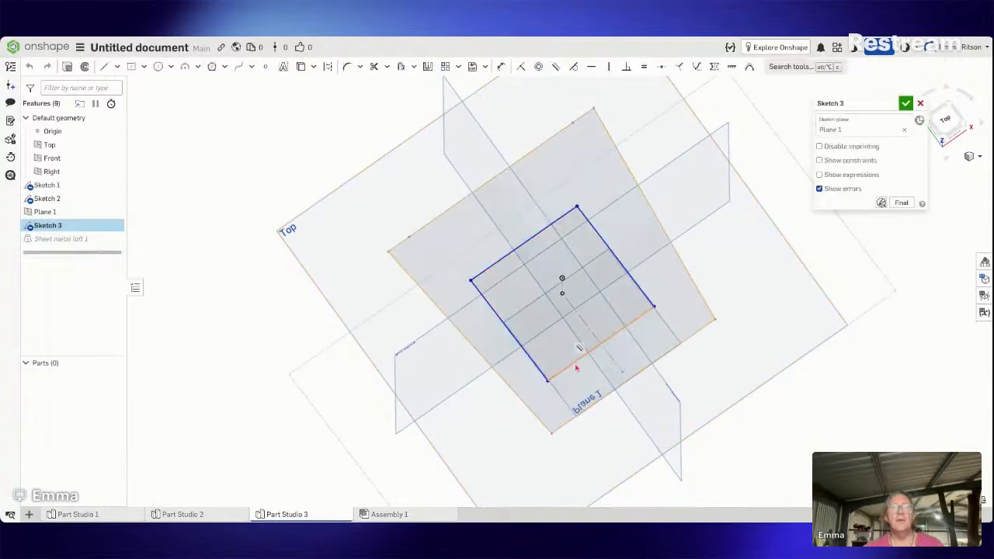
pyautogui.click(501, 66)
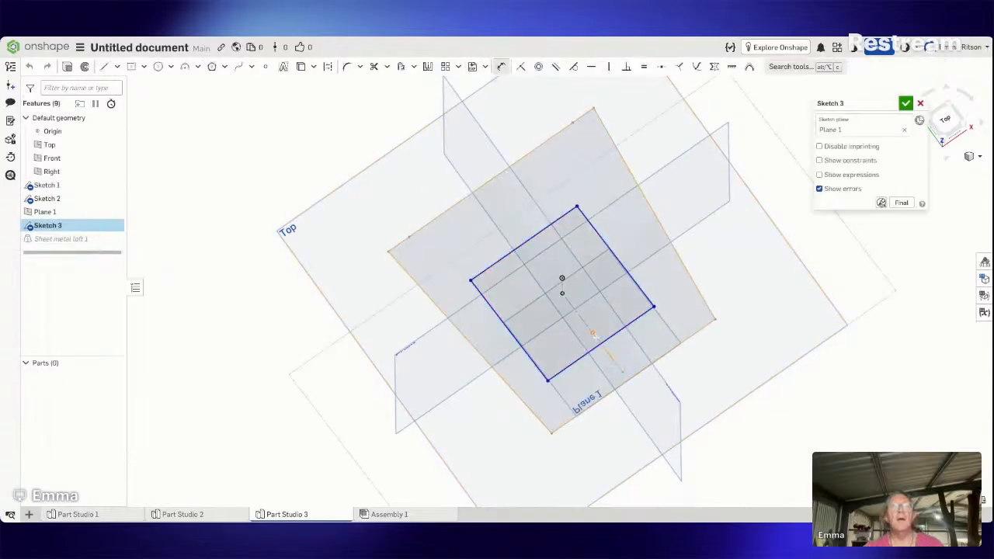
pyautogui.click(602, 343)
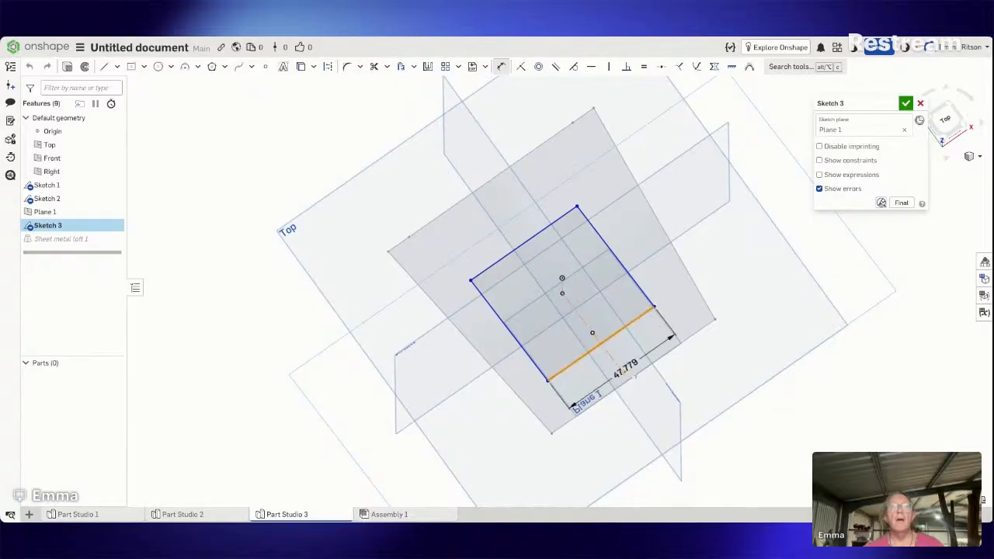
pyautogui.click(669, 390)
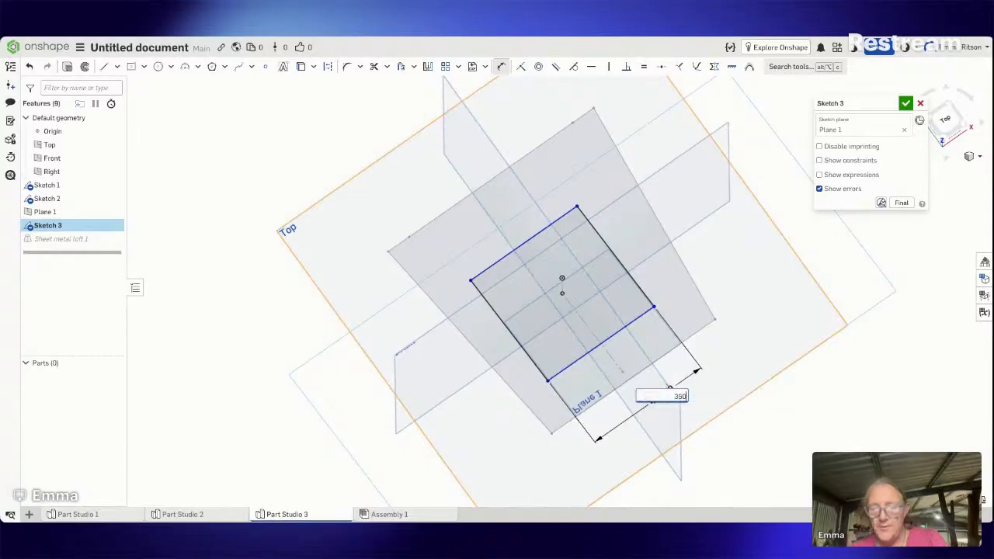
pyautogui.press('Return')
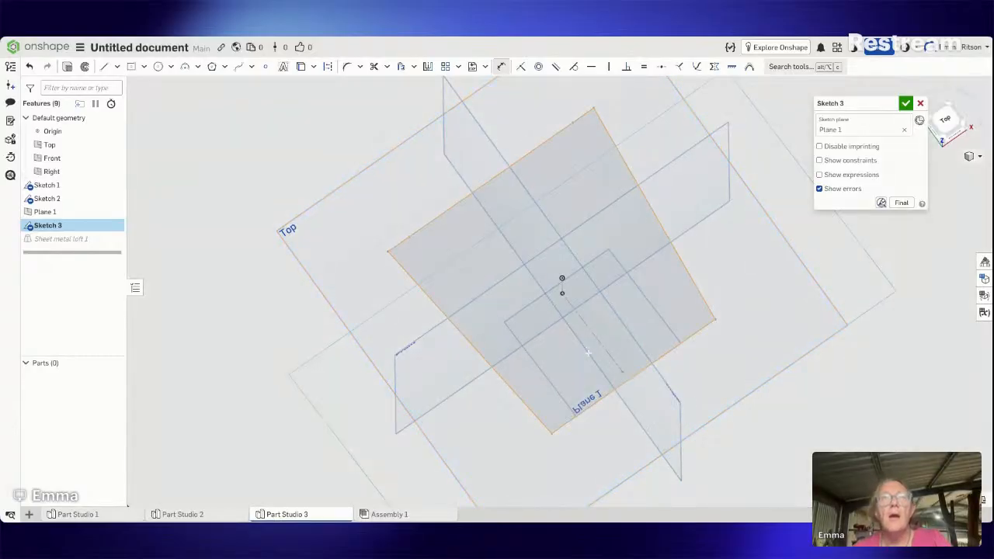
pyautogui.scroll(2, 588, 353)
pyautogui.scroll(-4, 587, 353)
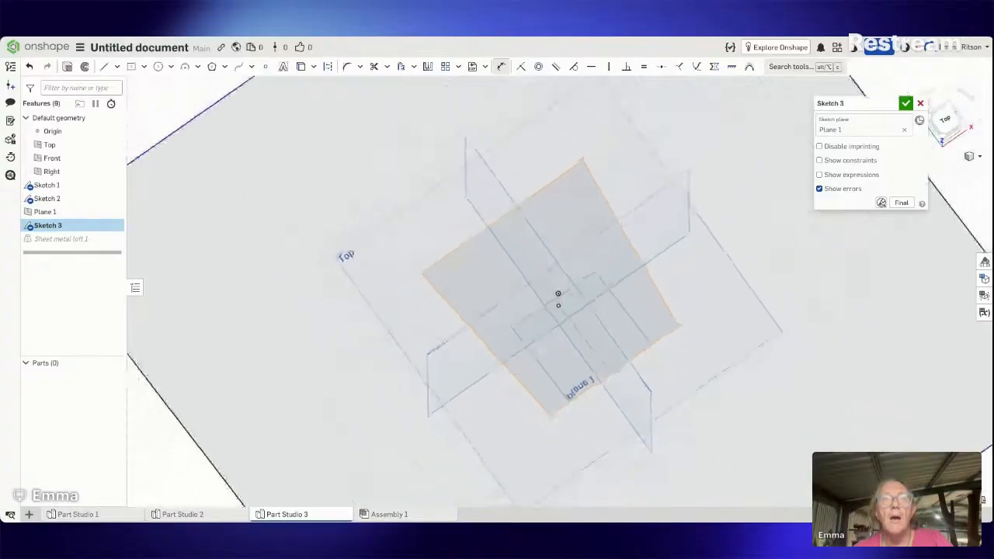
pyautogui.scroll(-5, 541, 349)
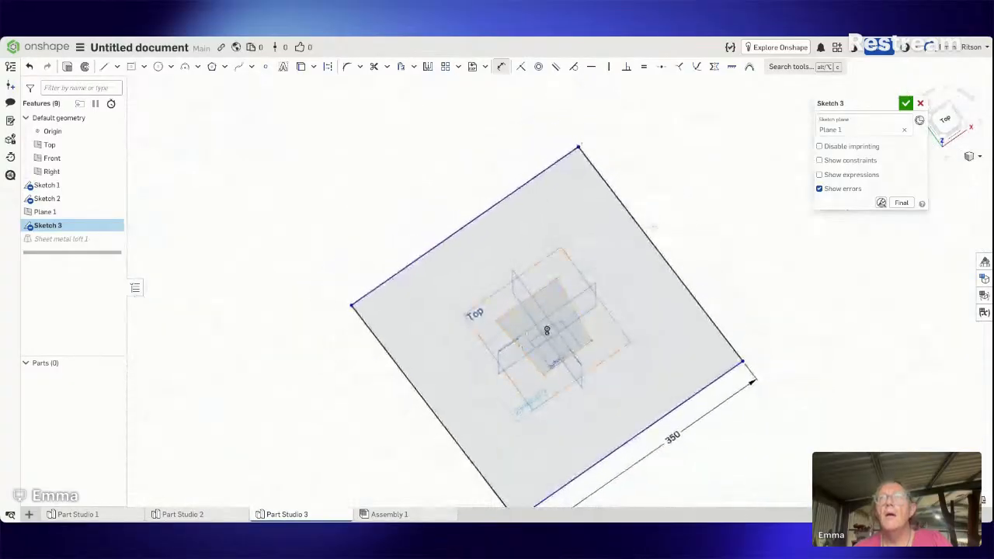
pyautogui.click(906, 103)
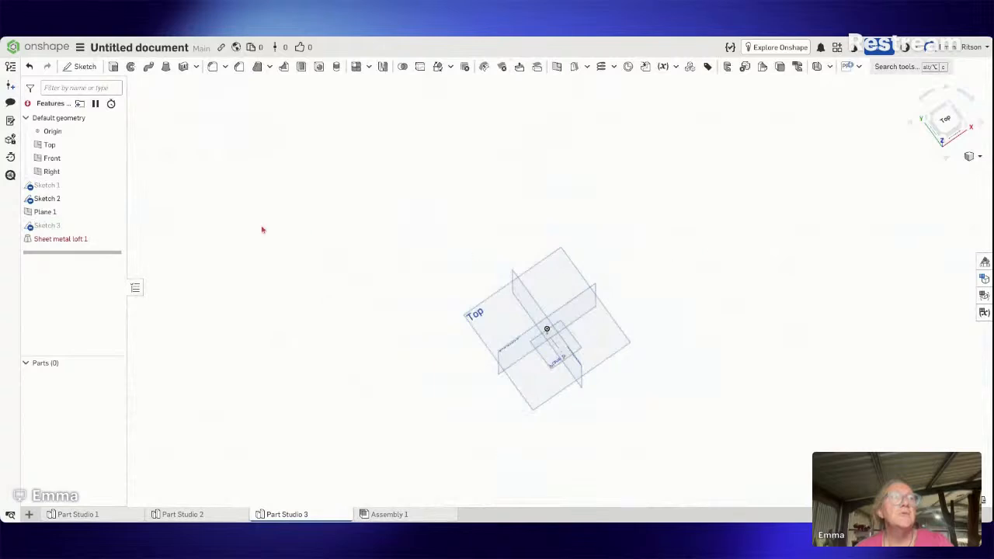
# Step: Edit Sketch 1 on the Top plane and dimension the shorter parallel edge of the tapered outline to 400 mm
pyautogui.rightClick(76, 189)
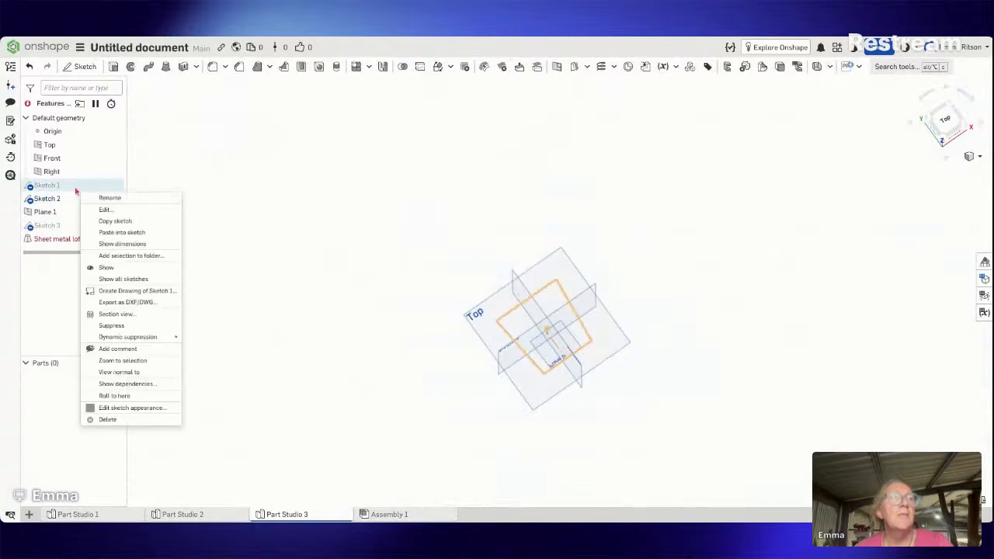
pyautogui.click(105, 210)
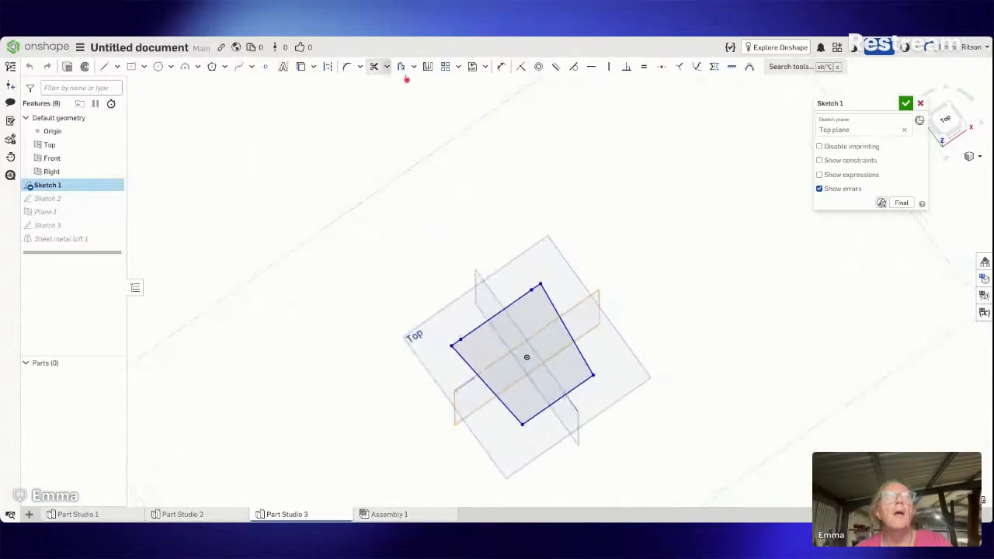
pyautogui.click(501, 66)
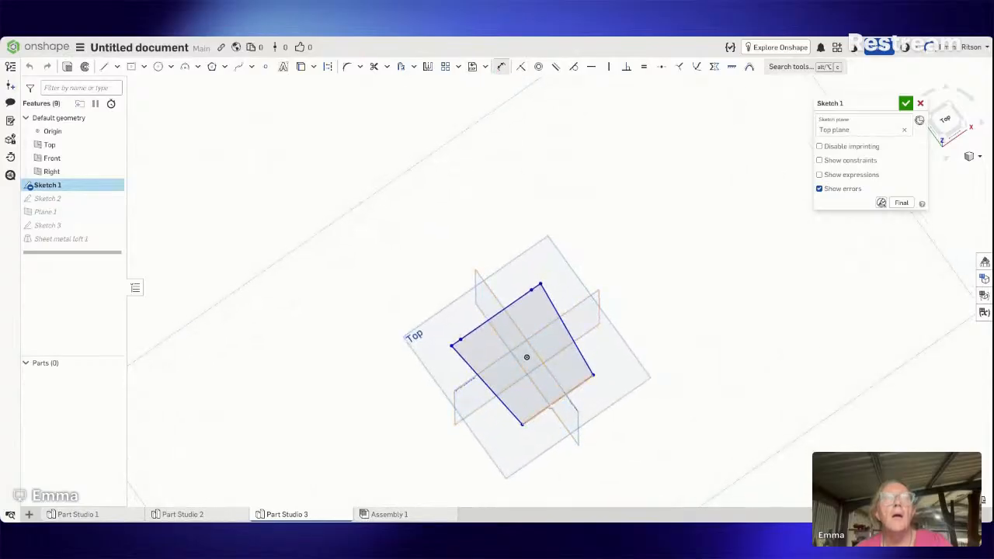
pyautogui.click(558, 400)
pyautogui.click(598, 441)
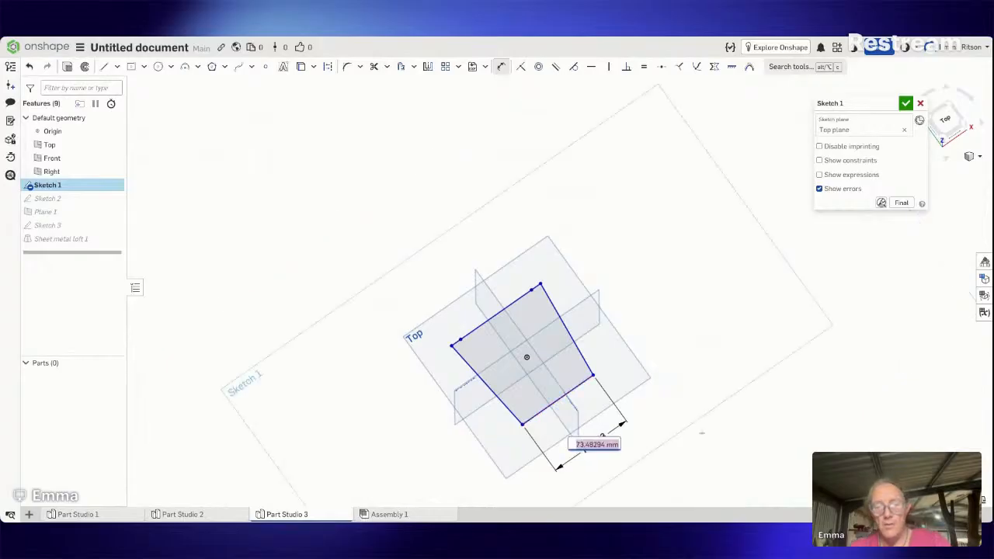
pyautogui.write('400')
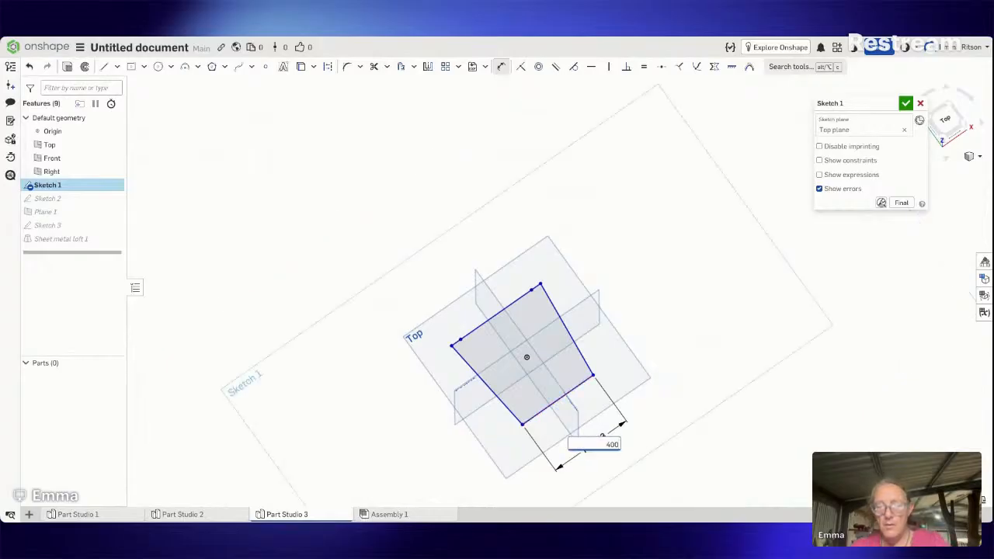
pyautogui.press('Return')
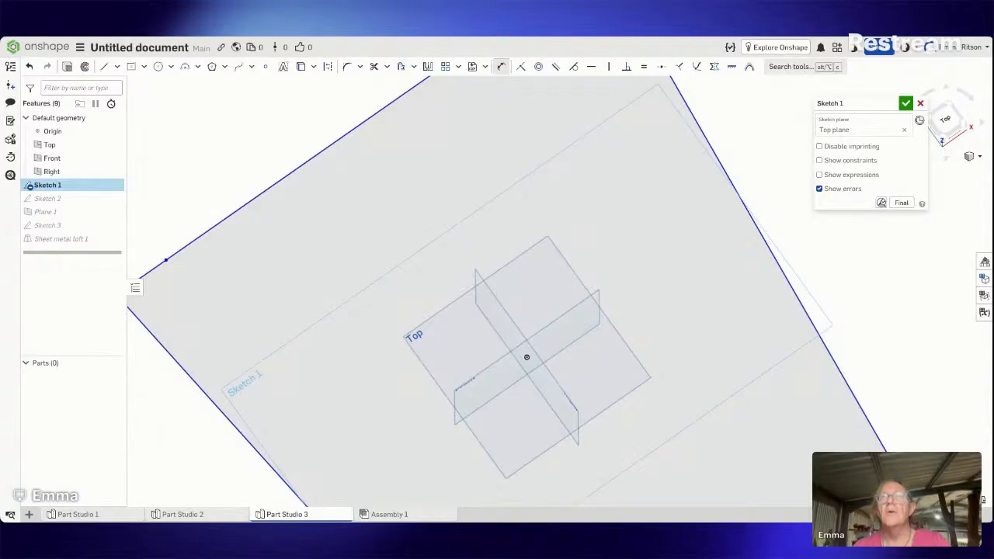
pyautogui.click(905, 103)
# Step: Show the hidden Sketch 1 outline to compare its size with the other geometry
pyautogui.moveTo(821, 215)
pyautogui.mouseDown(button='right')
pyautogui.moveTo(834, 151)
pyautogui.moveTo(831, 177)
pyautogui.mouseUp(button='right')
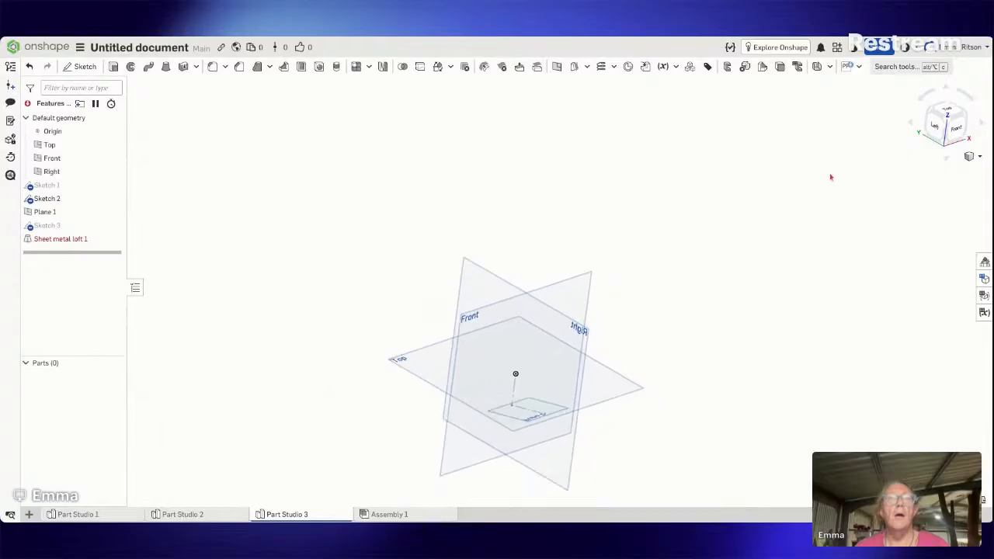
pyautogui.scroll(-5, 830, 177)
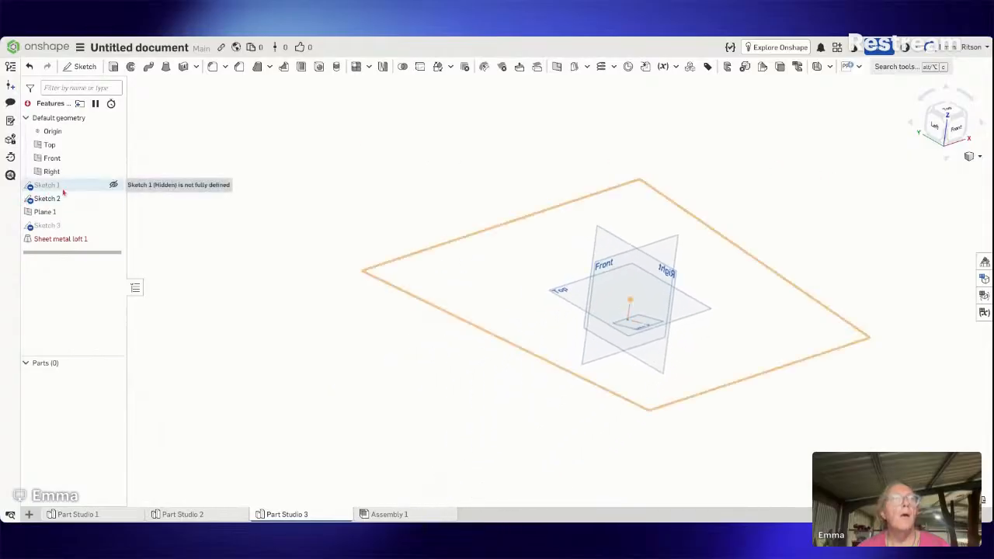
pyautogui.click(114, 185)
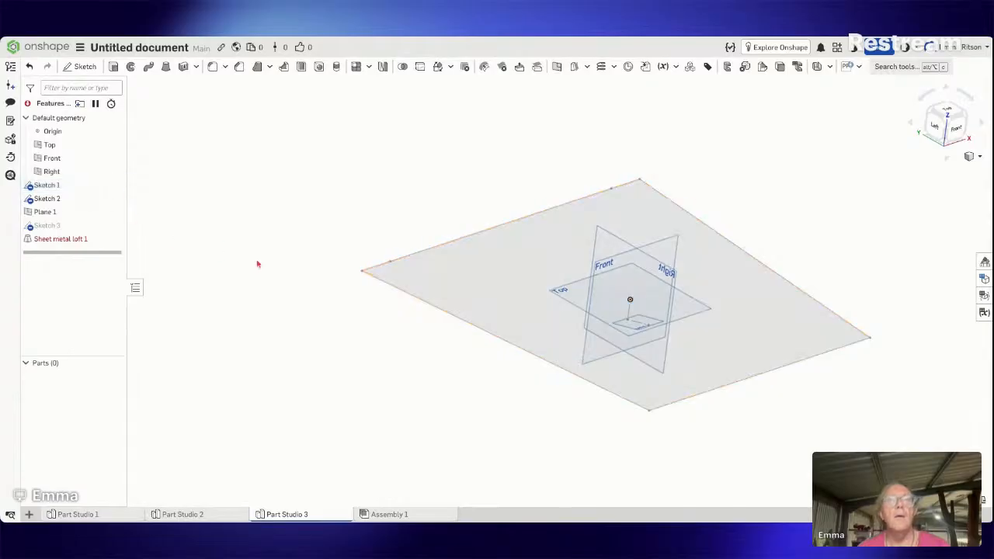
# Step: Edit Sketch 2 on the Right plane and dimension the vertical construction line below the origin to 220 mm
pyautogui.hotkey('shift', '3')
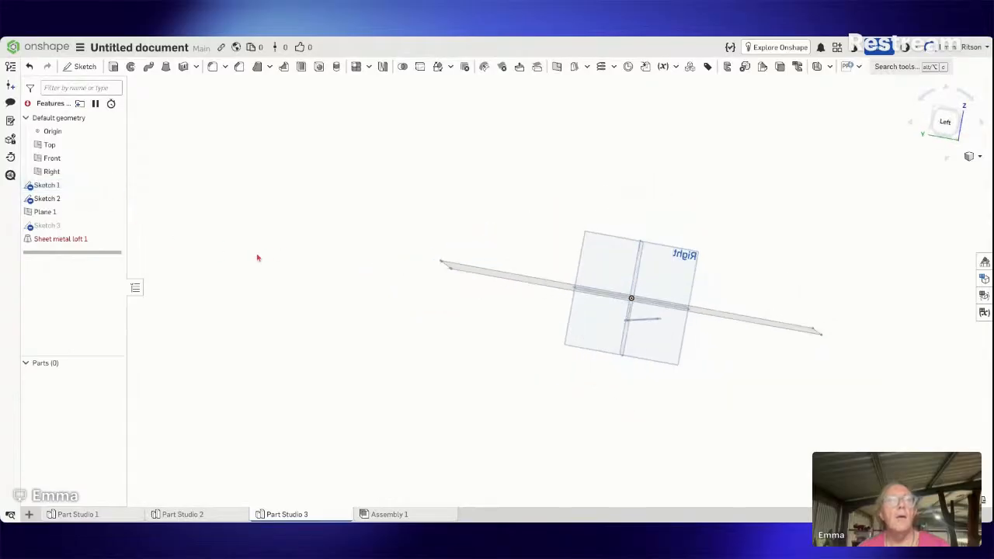
pyautogui.rightClick(66, 200)
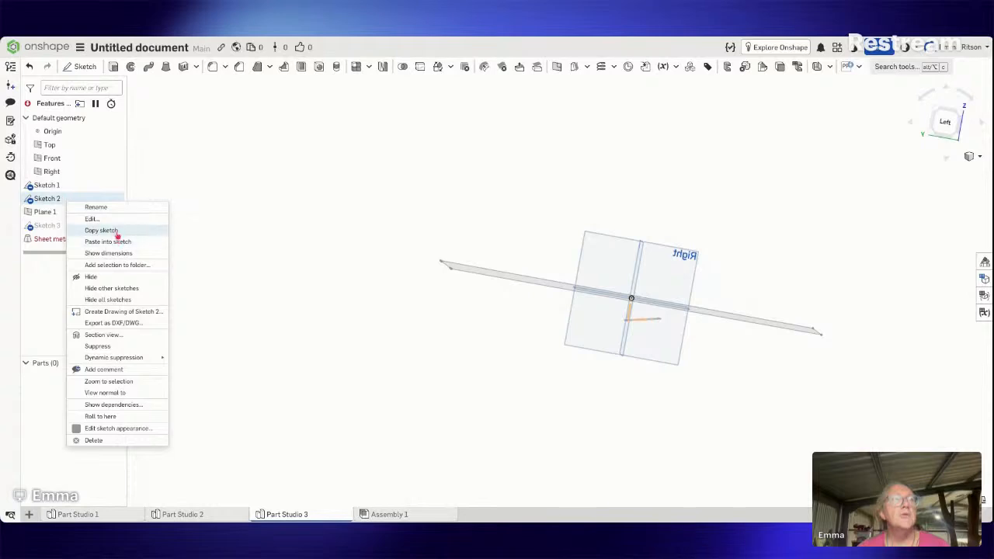
pyautogui.click(109, 220)
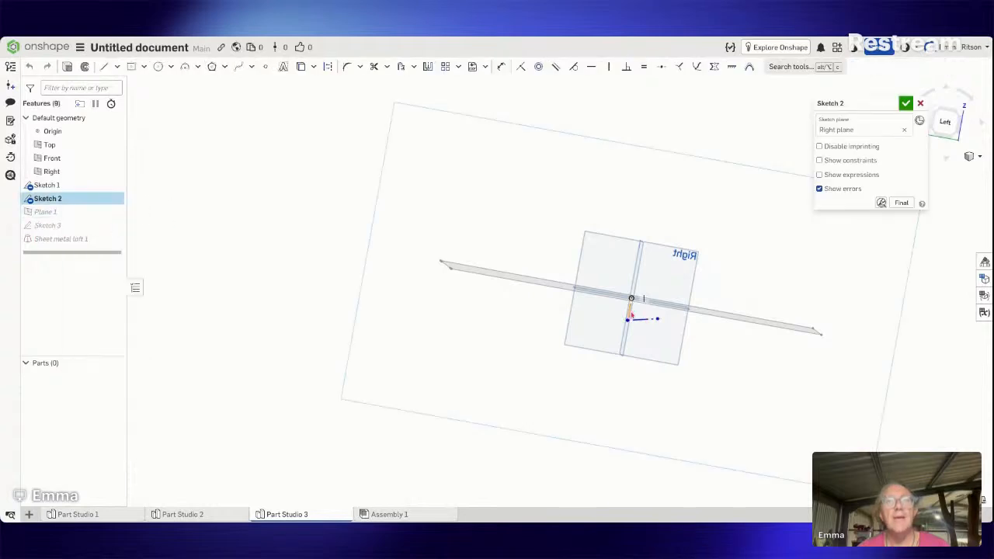
pyautogui.click(501, 66)
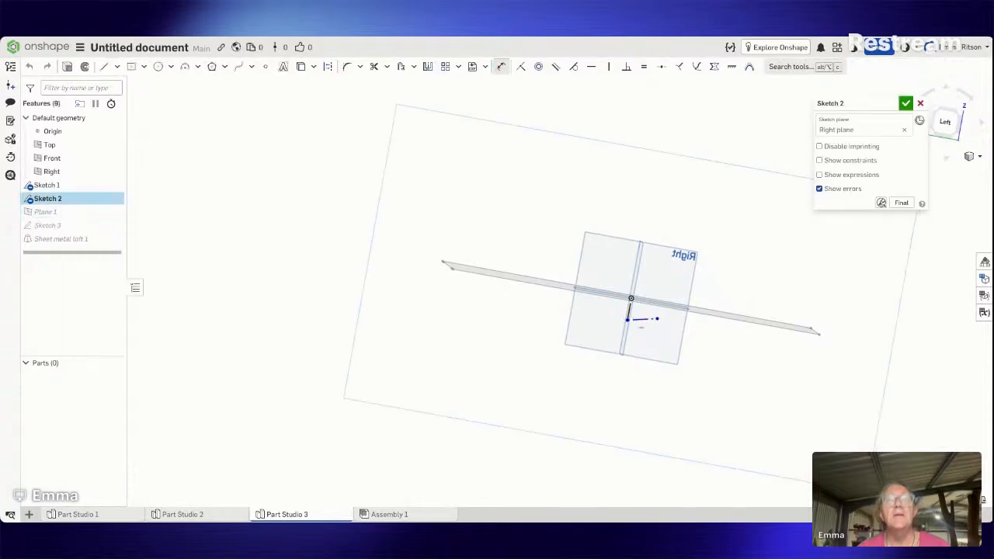
pyautogui.click(629, 309)
pyautogui.click(547, 318)
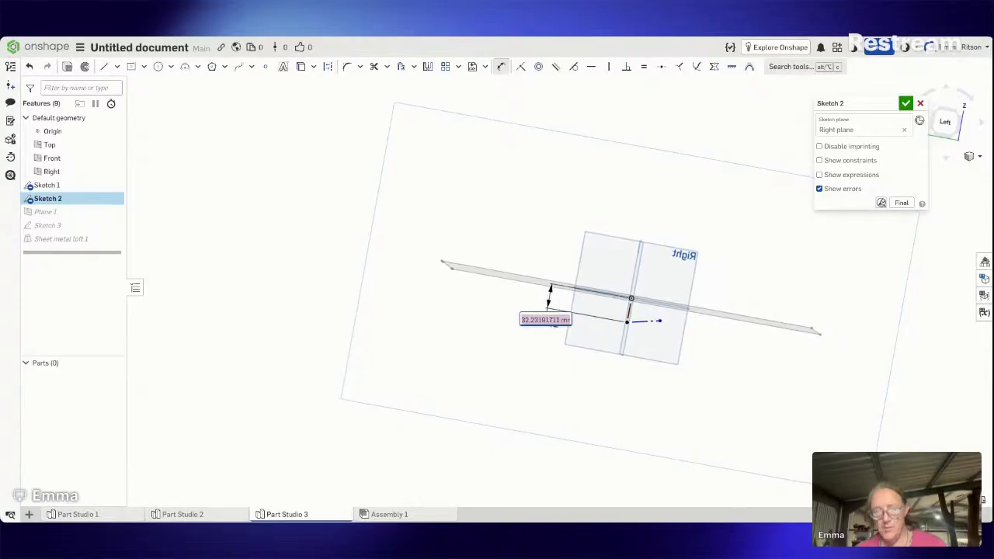
pyautogui.write('220')
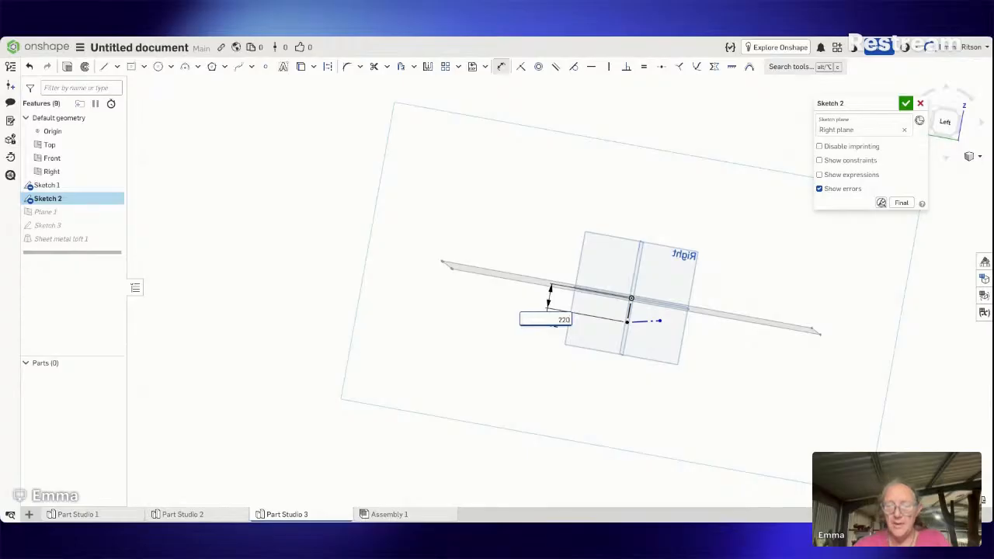
pyautogui.press('Return')
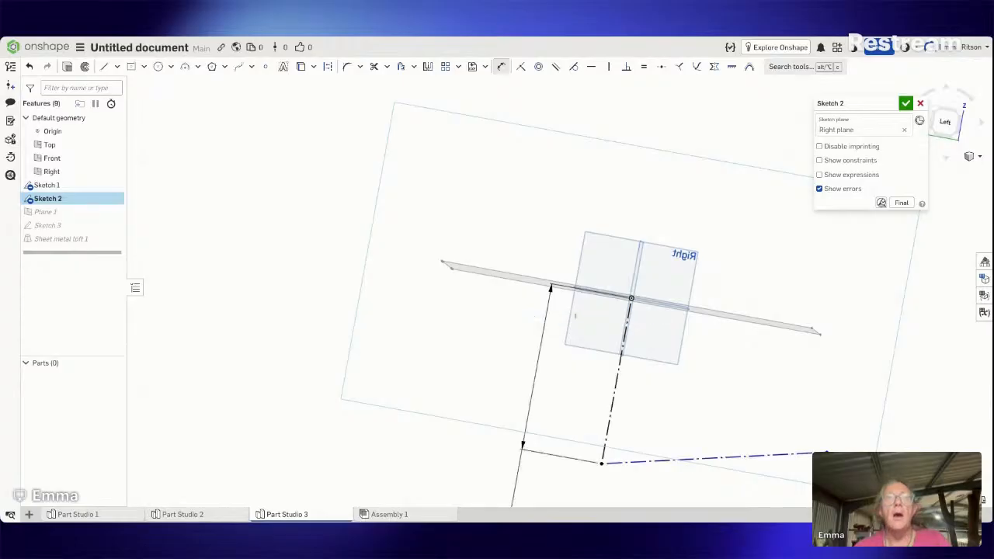
pyautogui.click(905, 104)
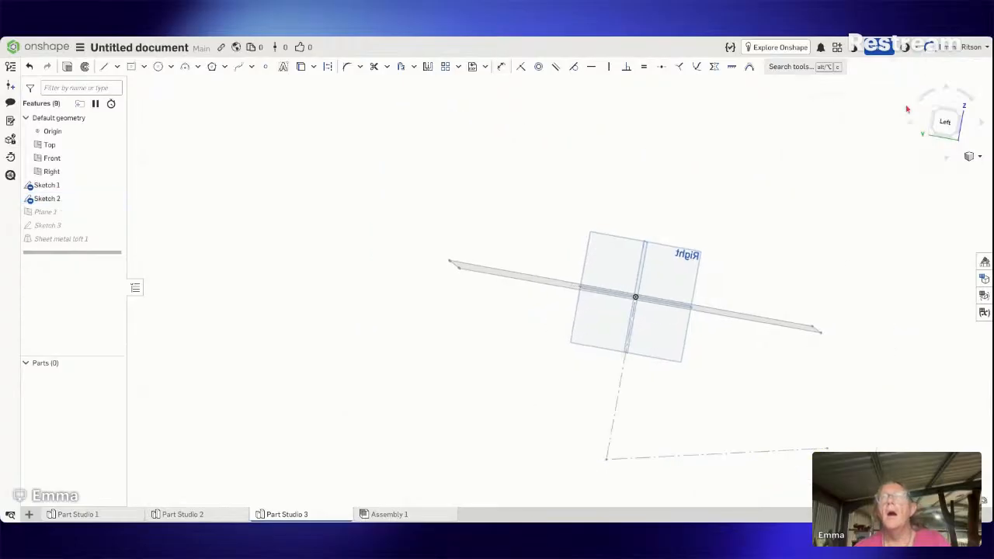
# Step: Open the sheet metal table and flat view to examine the loft's bends, joints and unfolded shape
pyautogui.moveTo(831, 160)
pyautogui.mouseDown(button='right')
pyautogui.moveTo(831, 192)
pyautogui.moveTo(841, 170)
pyautogui.moveTo(828, 153)
pyautogui.moveTo(816, 158)
pyautogui.moveTo(828, 168)
pyautogui.moveTo(859, 155)
pyautogui.mouseUp(button='right')
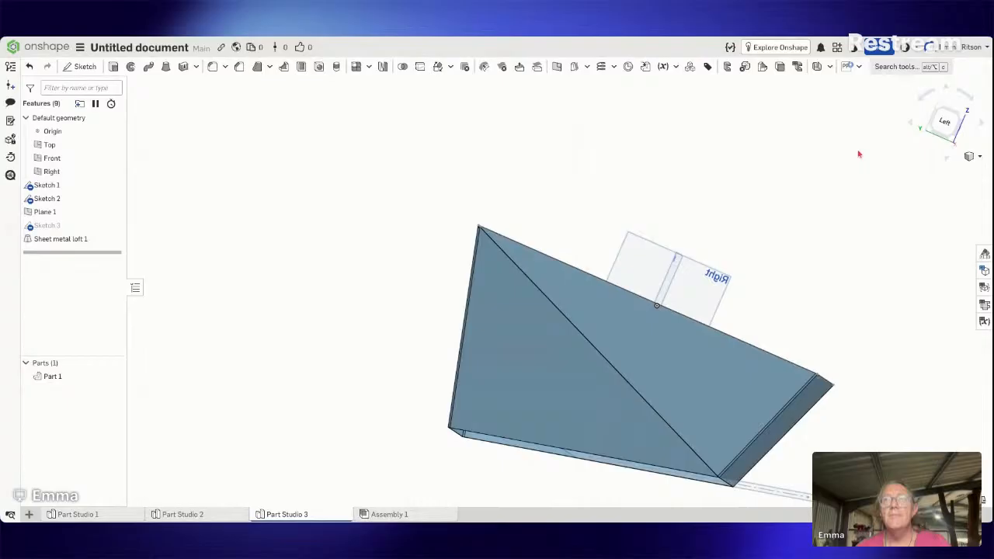
pyautogui.click(964, 123)
pyautogui.scroll(2, 814, 194)
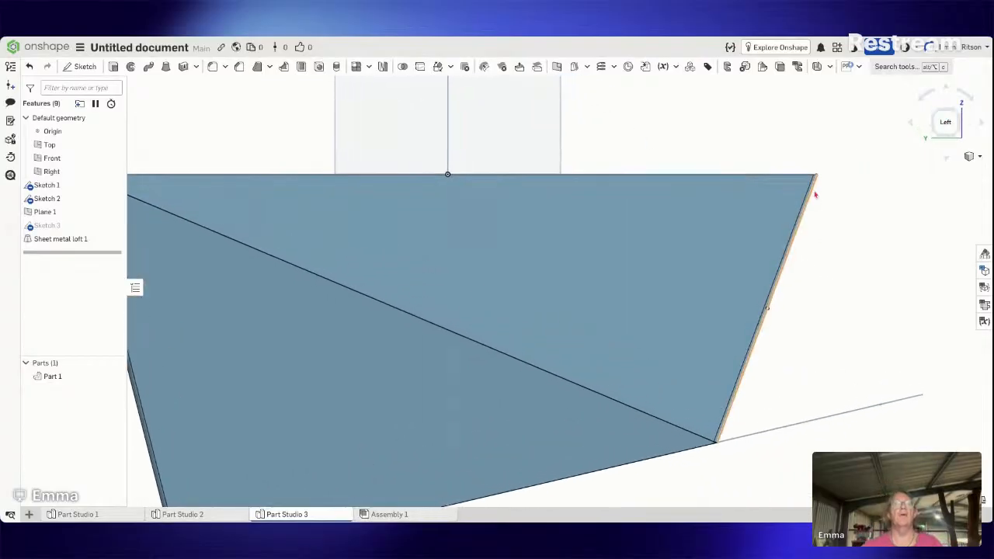
pyautogui.scroll(-2, 815, 195)
pyautogui.moveTo(815, 194); pyautogui.dragTo(790, 205, button='right')
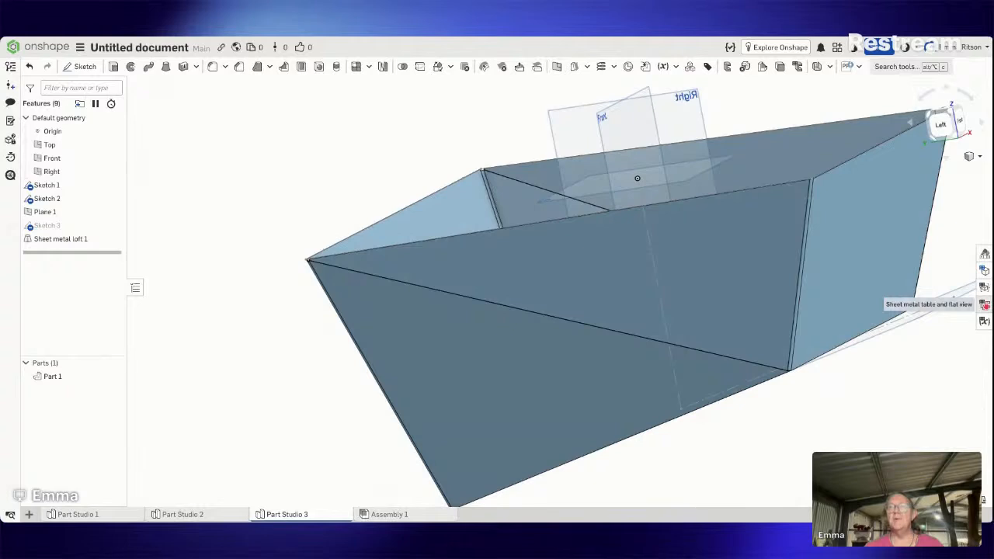
pyautogui.click(984, 305)
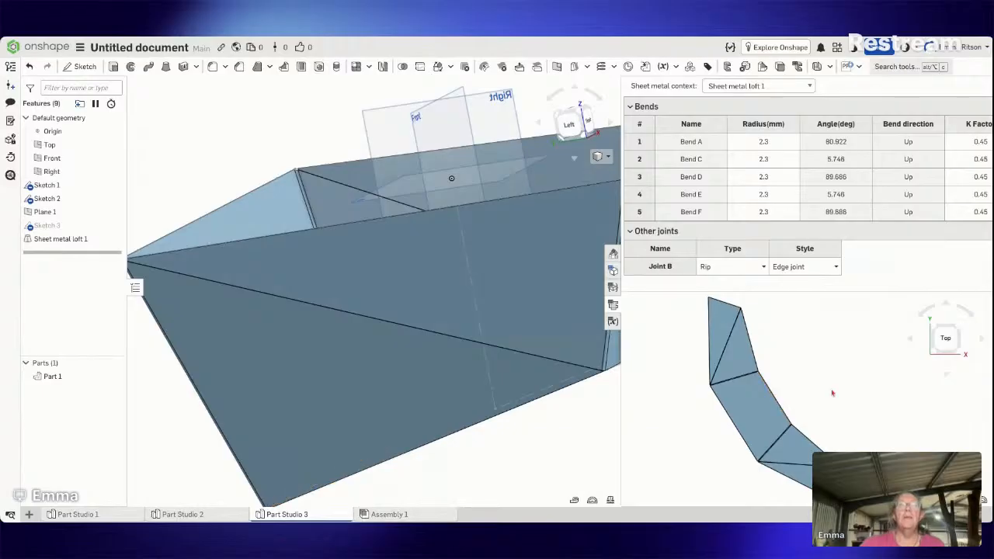
pyautogui.moveTo(486, 430); pyautogui.dragTo(562, 452, button='right')
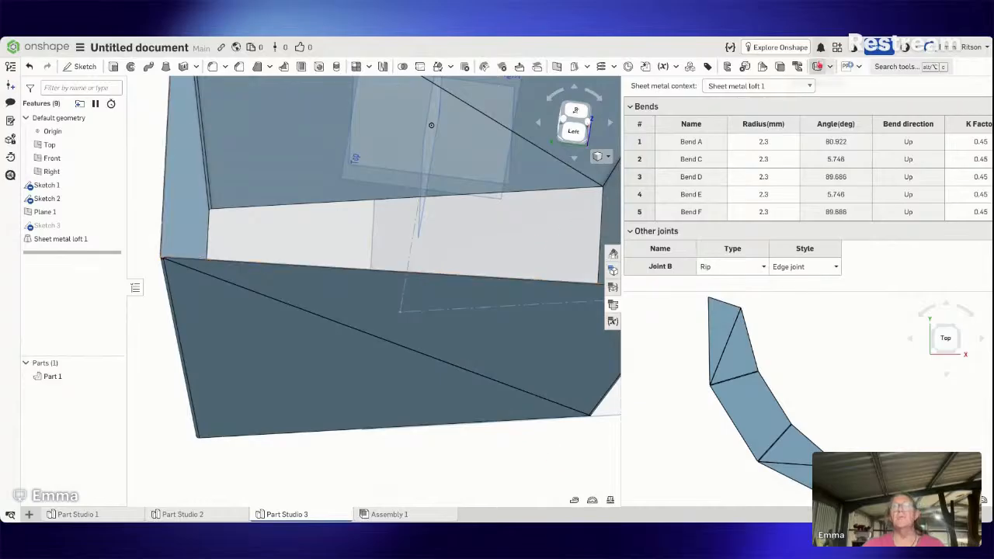
# Step: Try to convert the lofted Part 1 with the Sheet metal model command
pyautogui.click(829, 66)
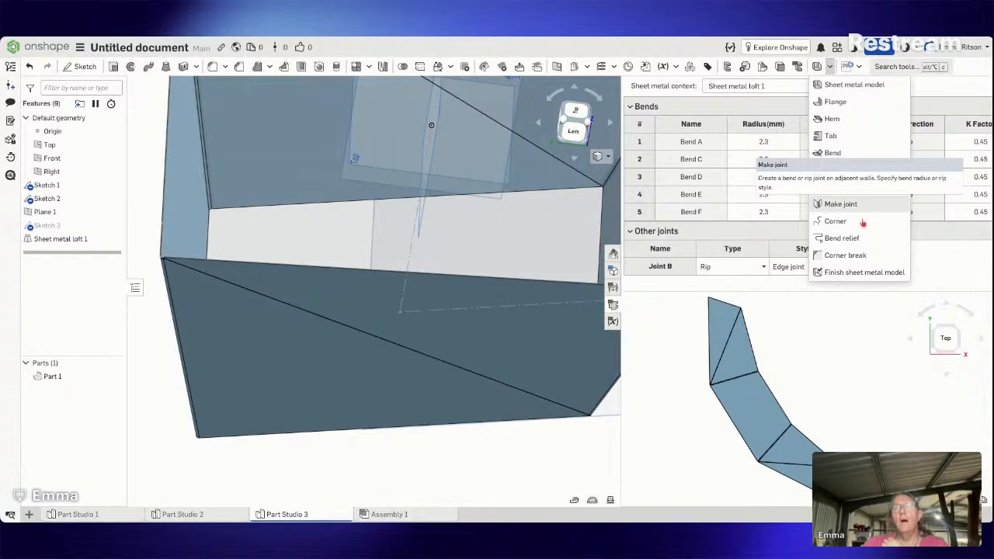
pyautogui.click(841, 368)
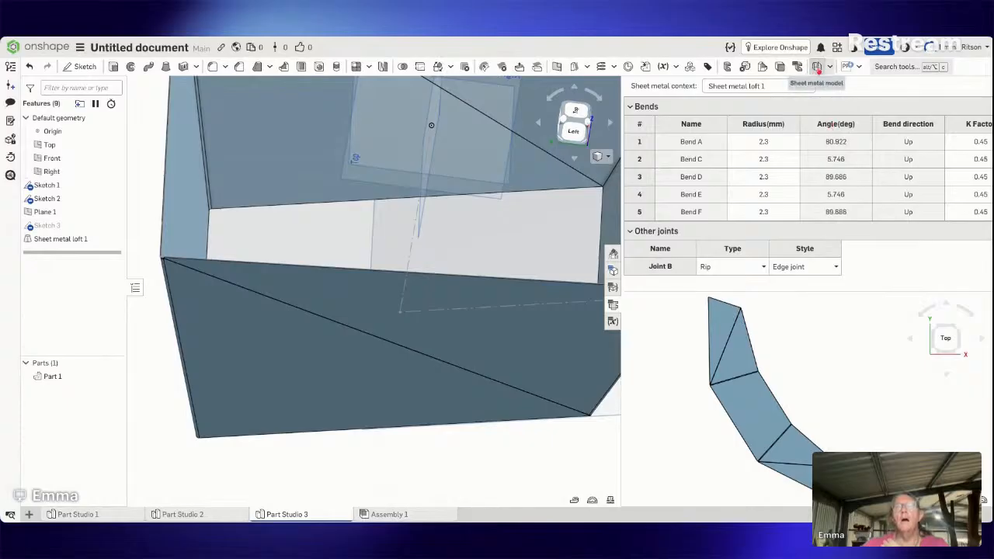
pyautogui.click(817, 67)
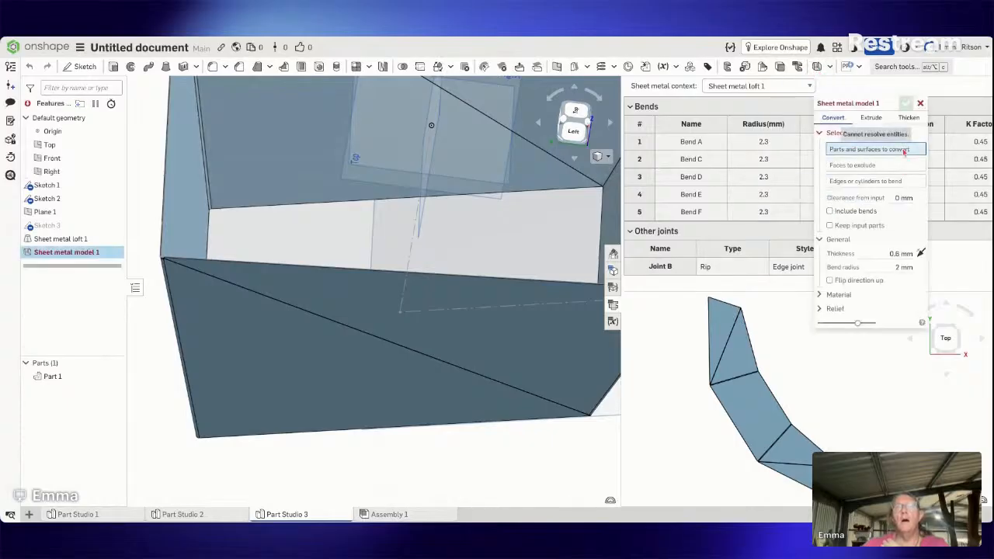
pyautogui.click(604, 214)
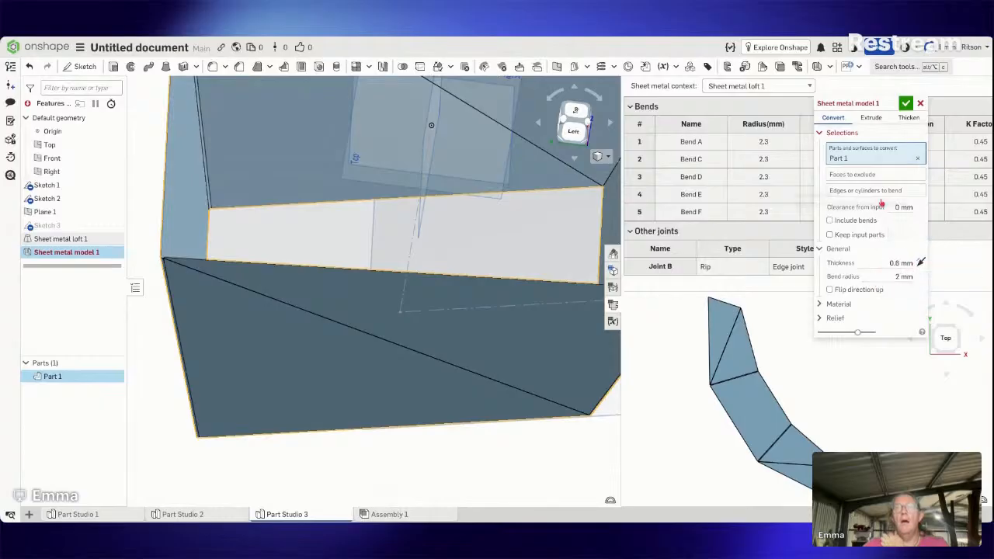
pyautogui.moveTo(865, 105)
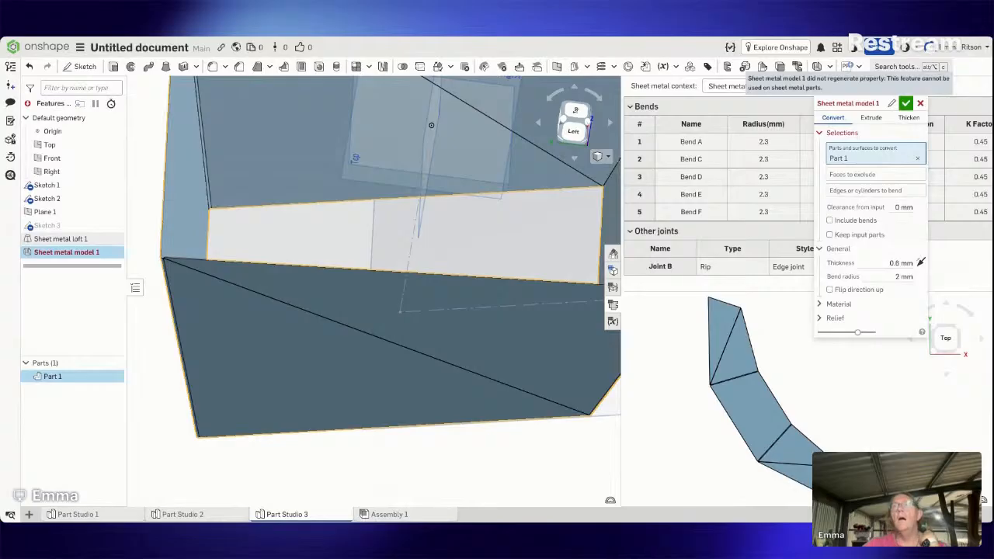
pyautogui.click(921, 105)
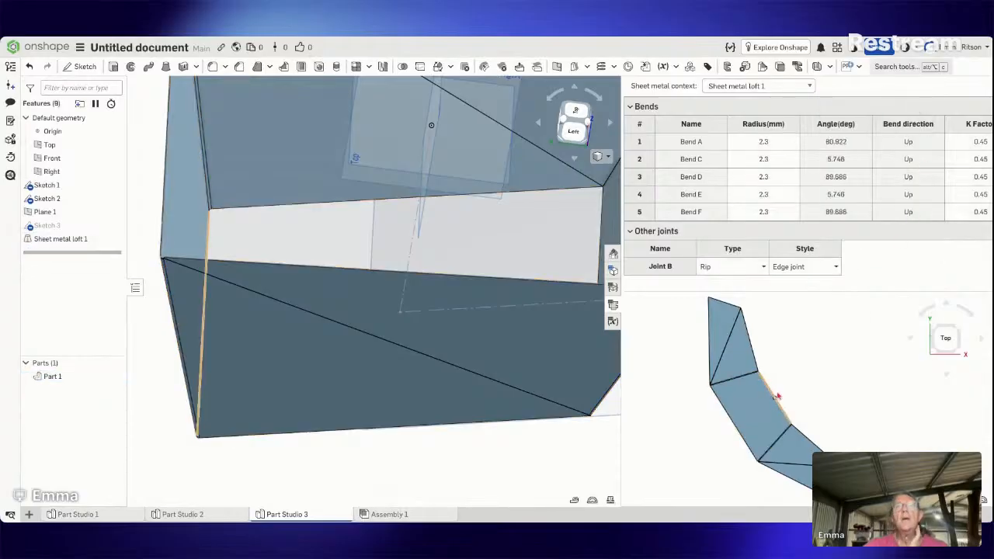
# Step: Try adding a match connection between the Sketch 3 and Sketch 1 edges along one corner of Sheet metal loft 1
pyautogui.click(830, 66)
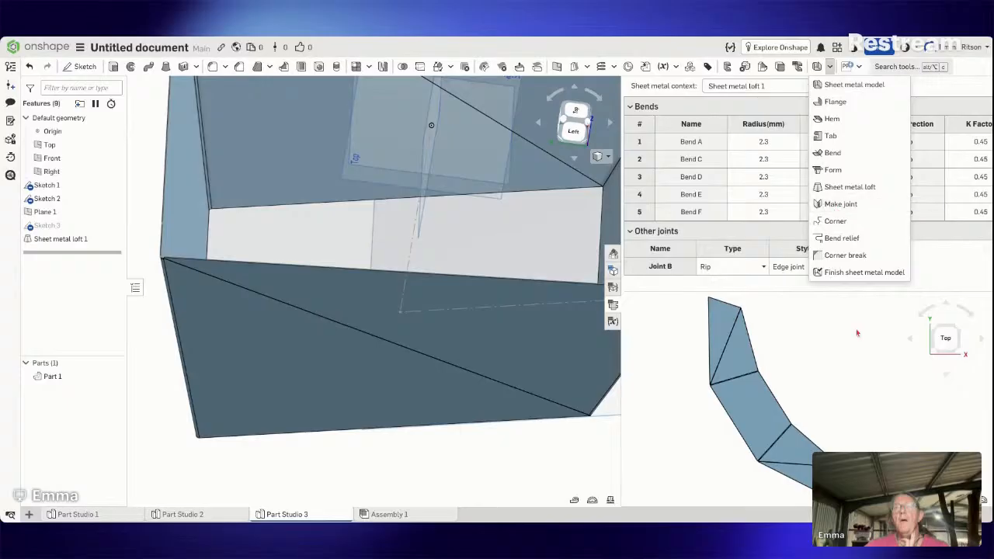
pyautogui.click(842, 311)
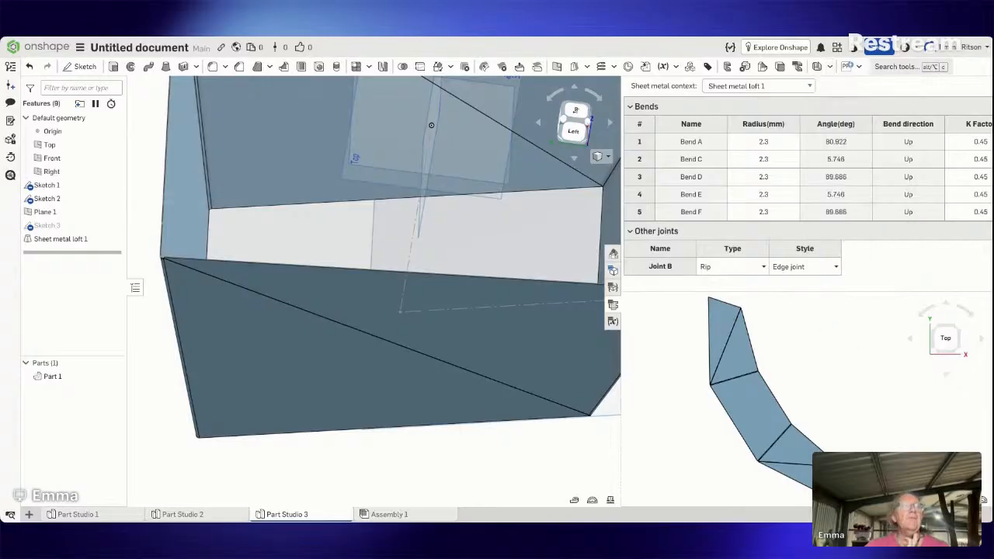
pyautogui.rightClick(69, 240)
pyautogui.click(107, 266)
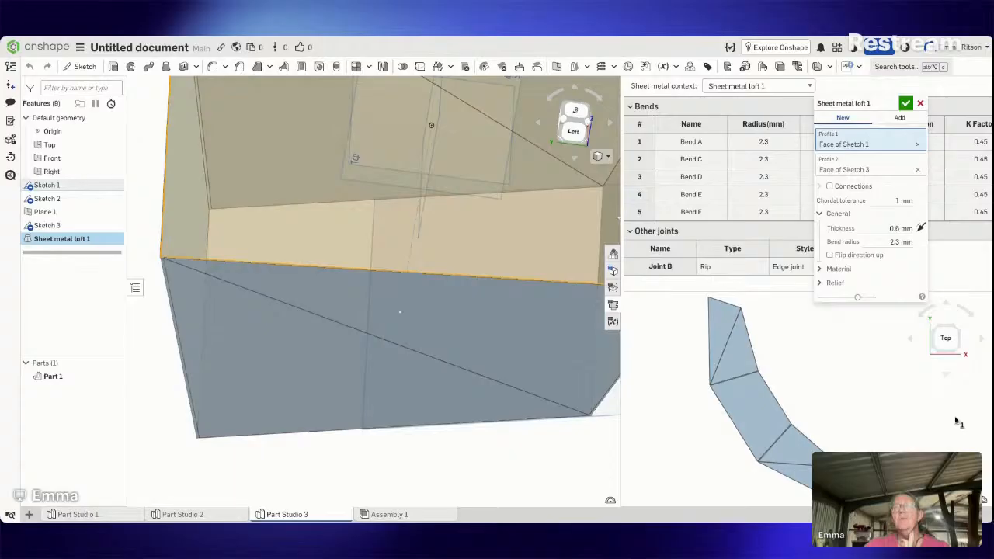
pyautogui.click(829, 186)
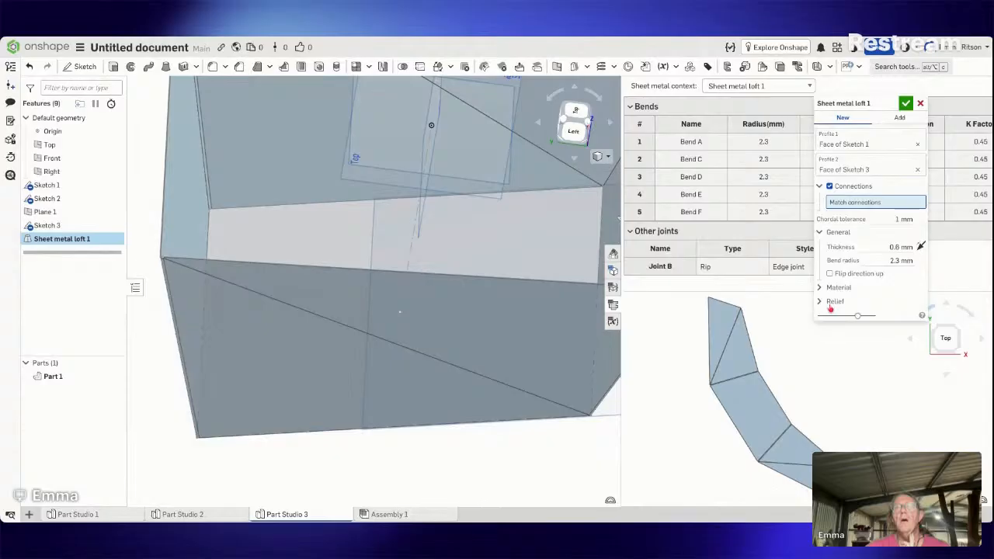
pyautogui.click(829, 187)
pyautogui.click(601, 246)
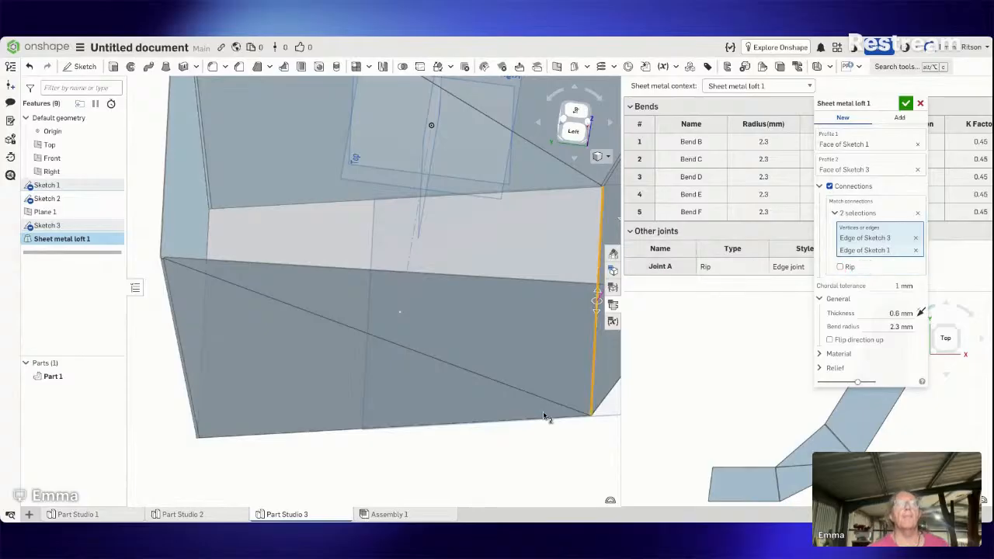
pyautogui.moveTo(546, 414); pyautogui.dragTo(540, 384, button='right')
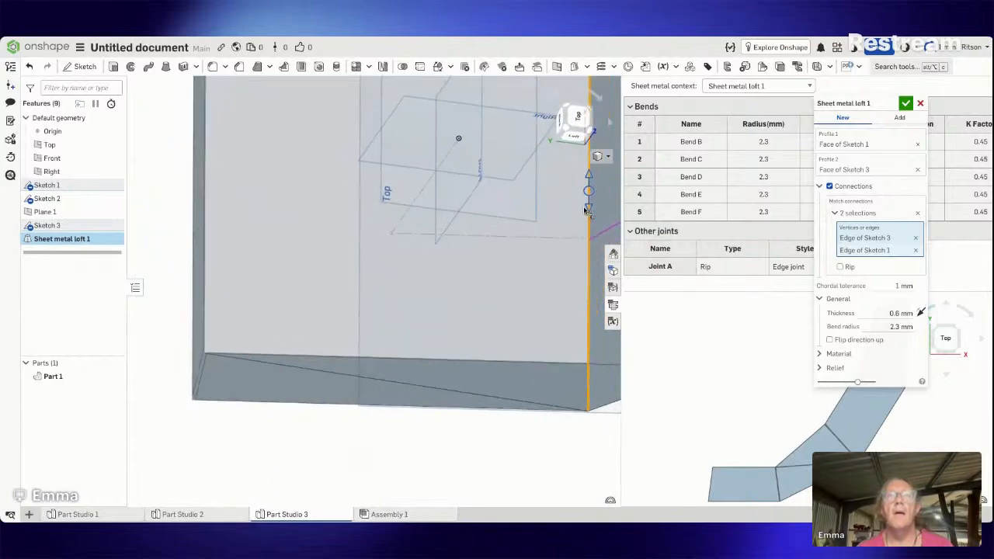
pyautogui.click(920, 103)
# Step: Create a rolled hem on the four edges around the loft's larger opening at the Top plane
pyautogui.moveTo(507, 273); pyautogui.dragTo(523, 248, button='right')
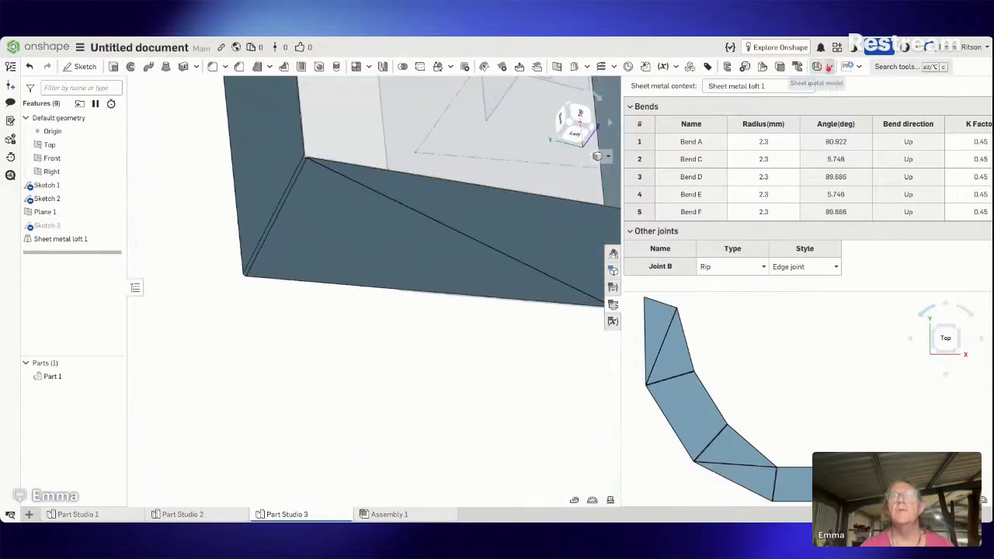
pyautogui.click(829, 68)
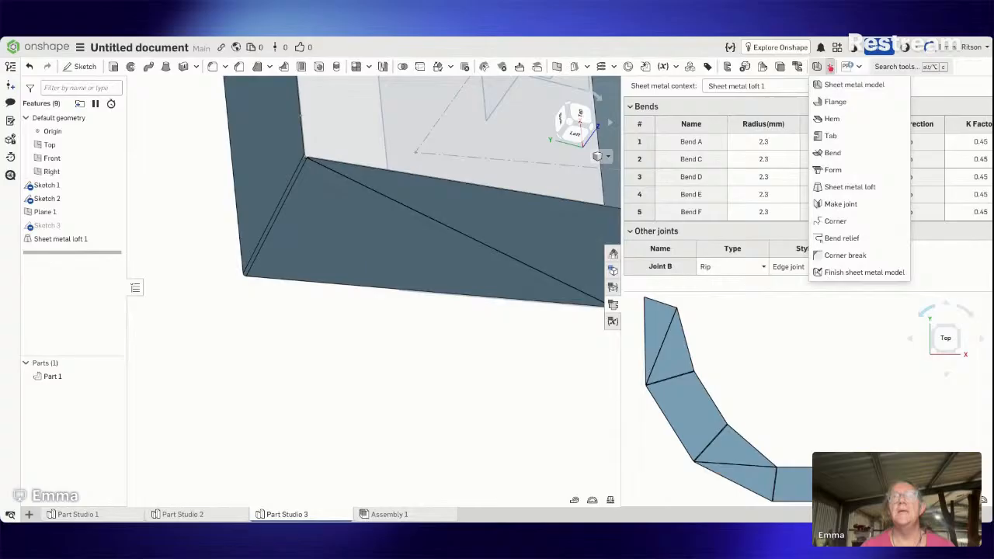
pyautogui.click(839, 121)
pyautogui.click(582, 207)
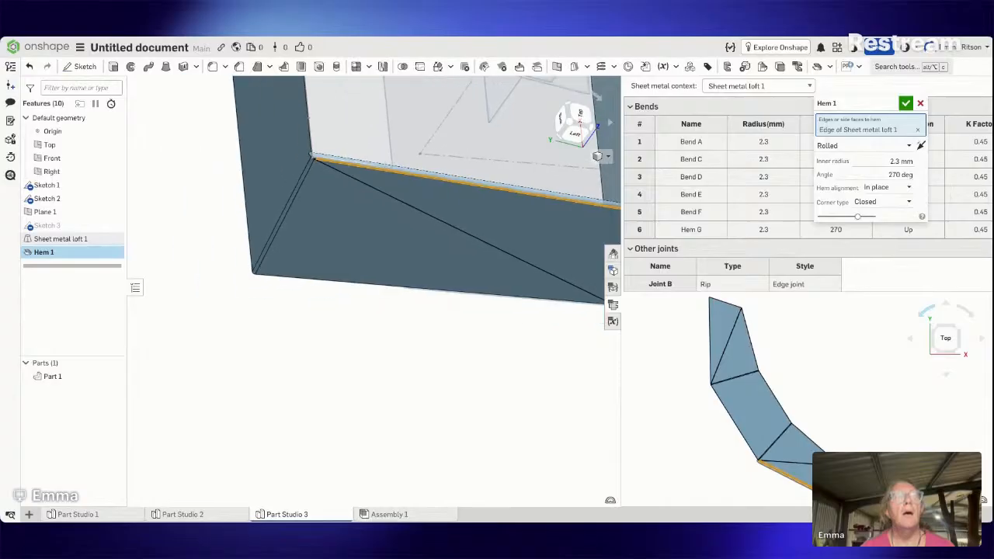
pyautogui.click(309, 126)
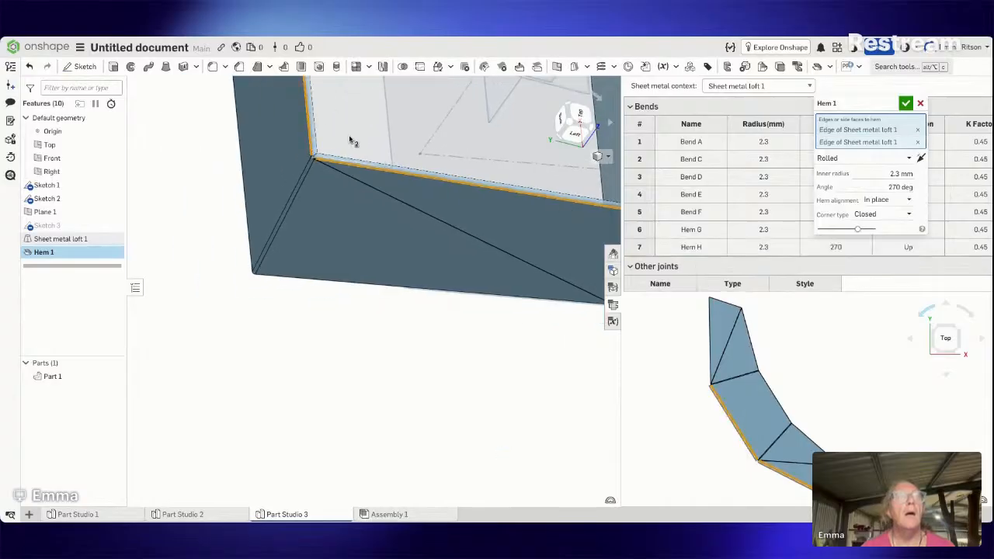
pyautogui.scroll(3, 349, 141)
pyautogui.scroll(-7, 349, 140)
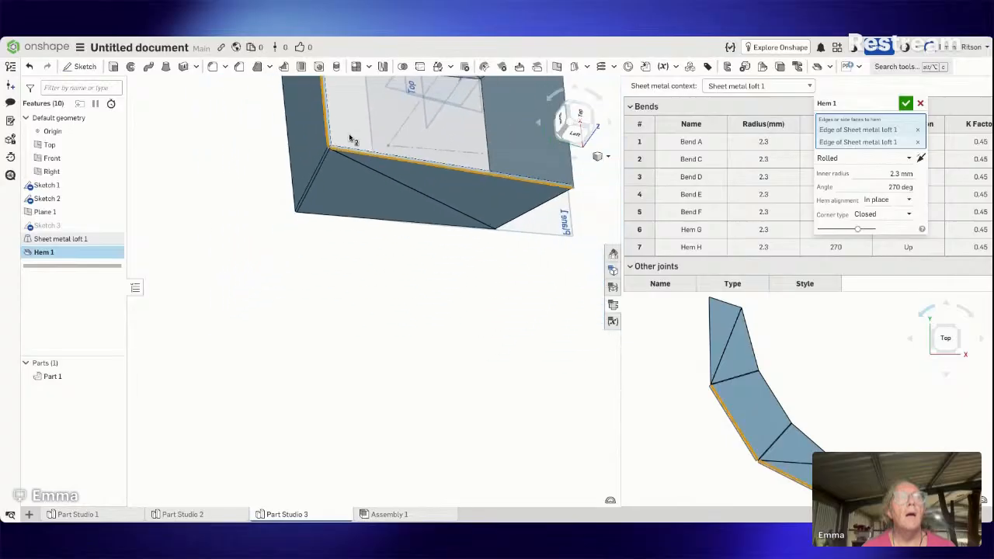
pyautogui.scroll(-1, 350, 139)
pyautogui.click(573, 123)
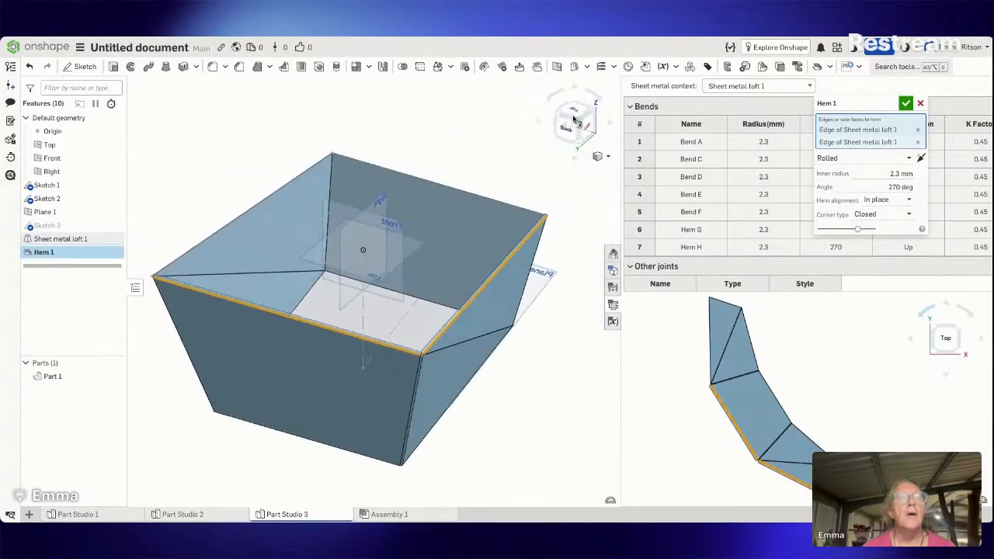
pyautogui.moveTo(496, 214); pyautogui.dragTo(525, 252, button='right')
pyautogui.click(515, 225)
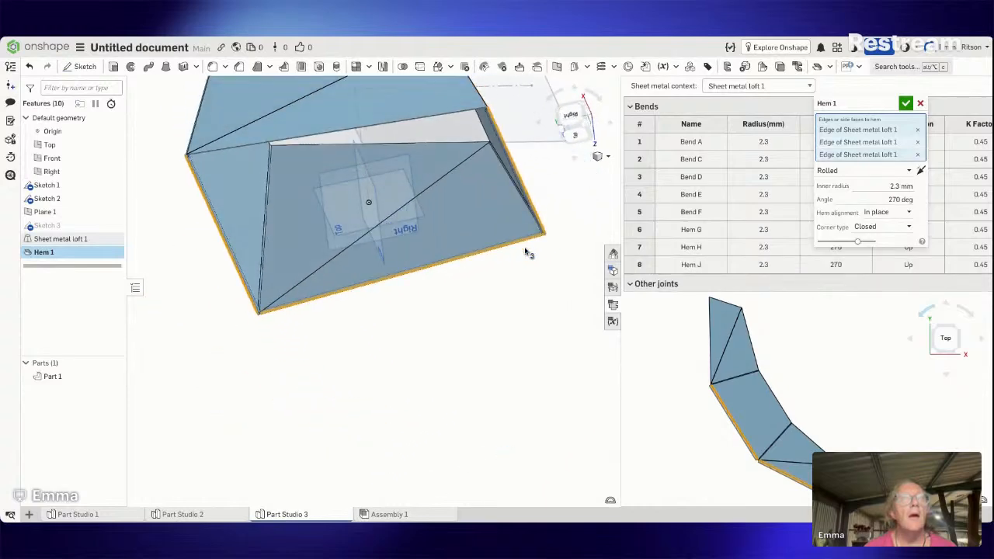
pyautogui.click(437, 117)
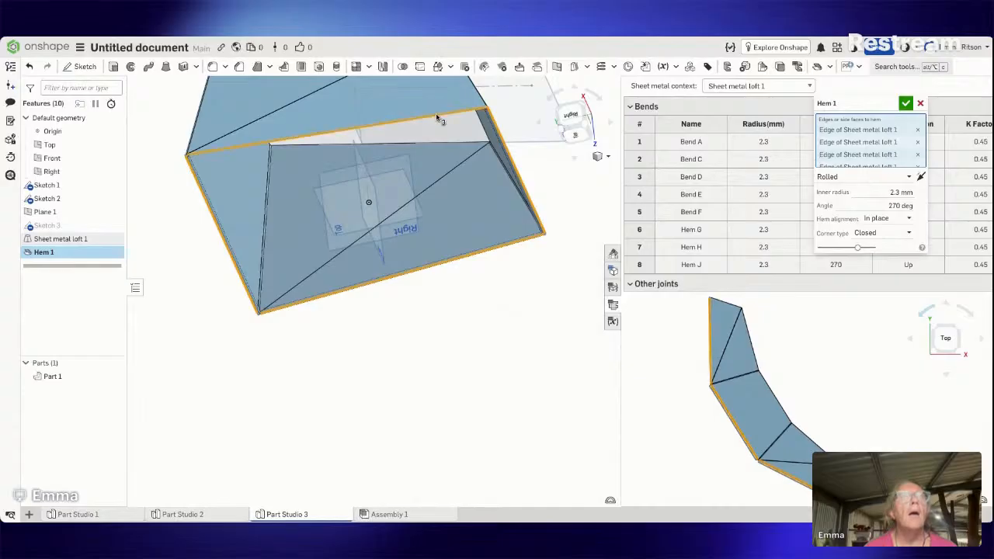
pyautogui.moveTo(453, 194); pyautogui.dragTo(437, 163, button='right')
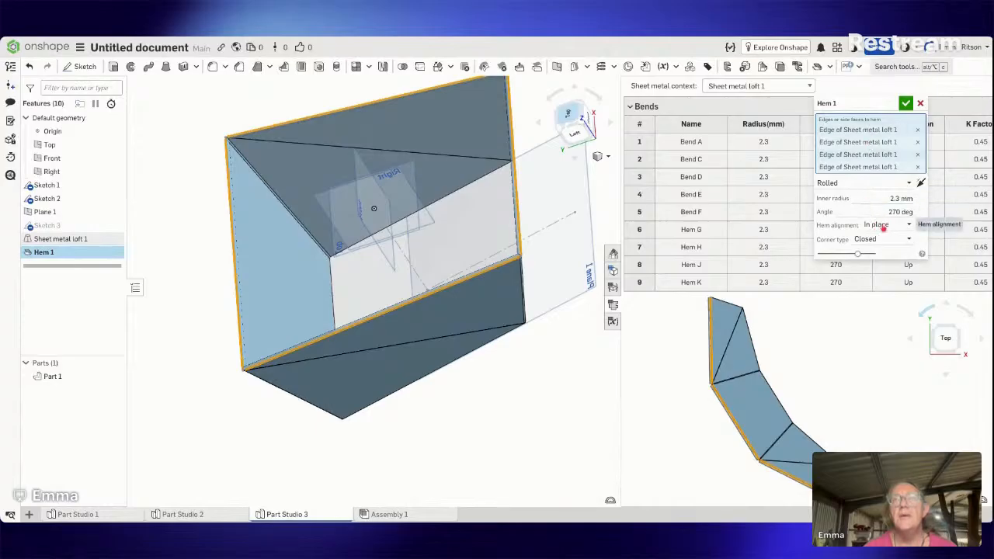
# Step: Check the hem alignment options and try the Tear drop hem type before returning to Rolled
pyautogui.click(883, 226)
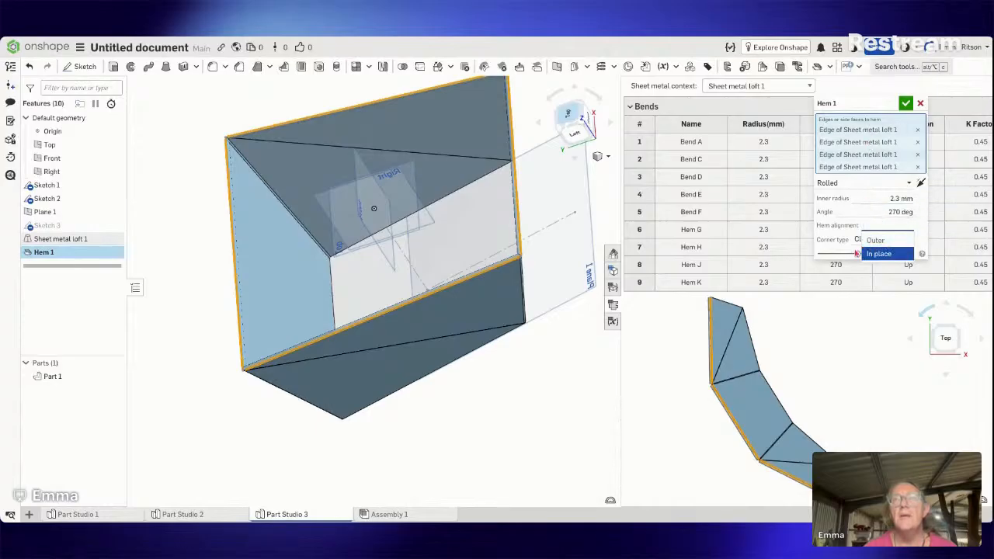
pyautogui.click(864, 252)
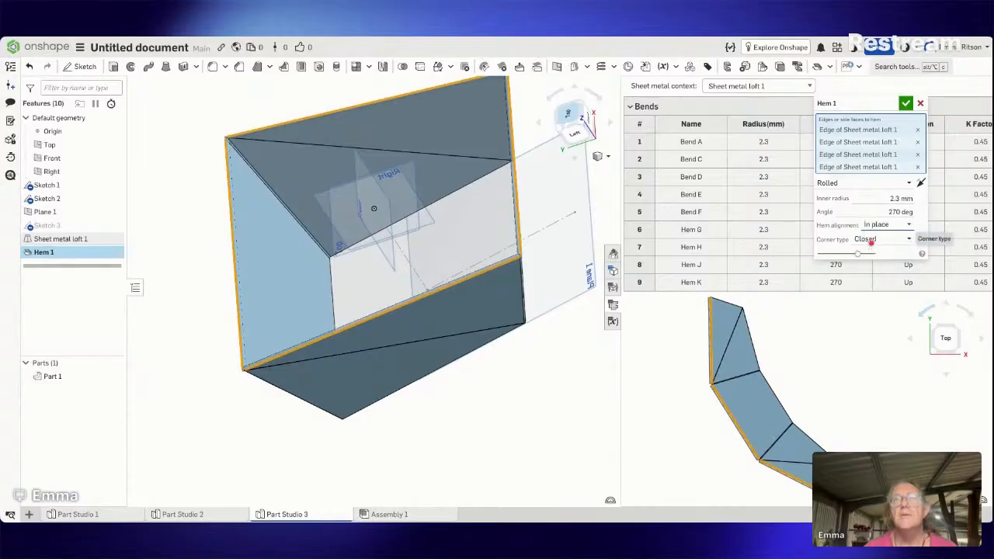
pyautogui.click(861, 182)
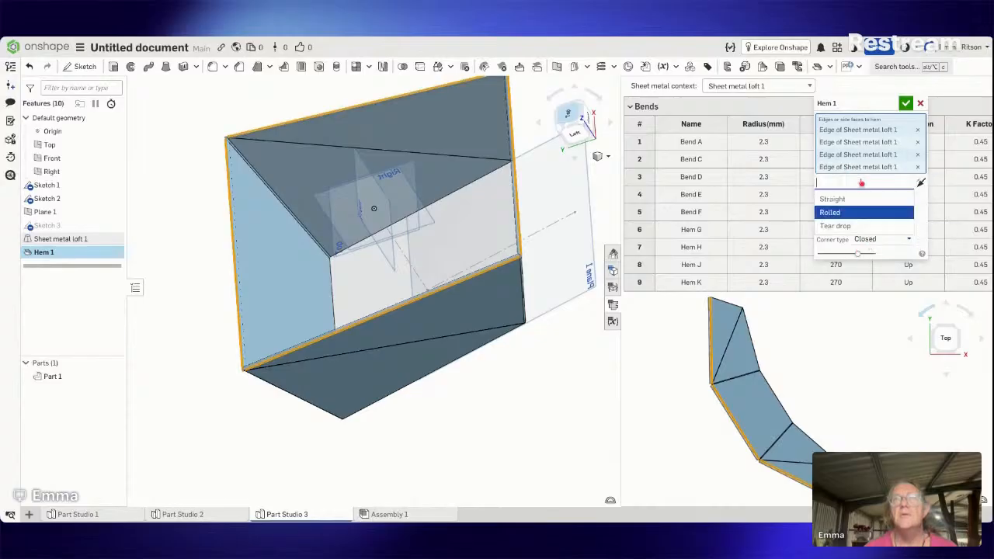
pyautogui.click(835, 226)
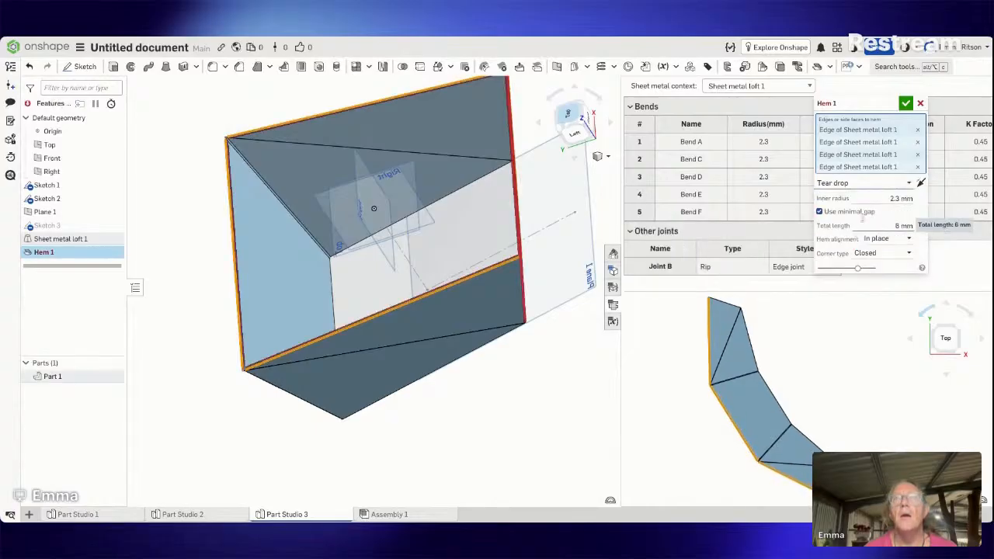
pyautogui.click(864, 183)
pyautogui.click(830, 212)
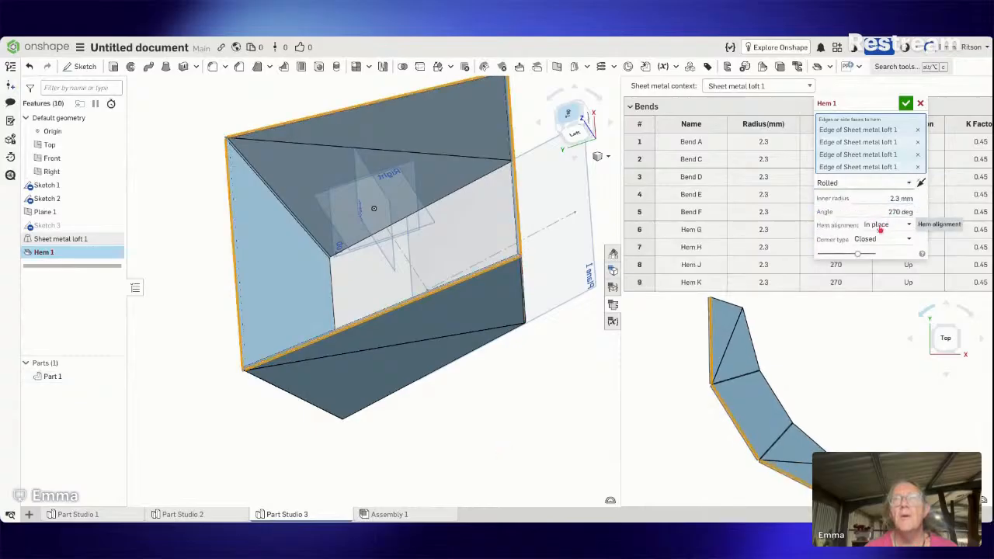
# Step: Set the rolled hem's inner radius to 3 mm, after trying 5 mm, and accept the hem
pyautogui.click(876, 199)
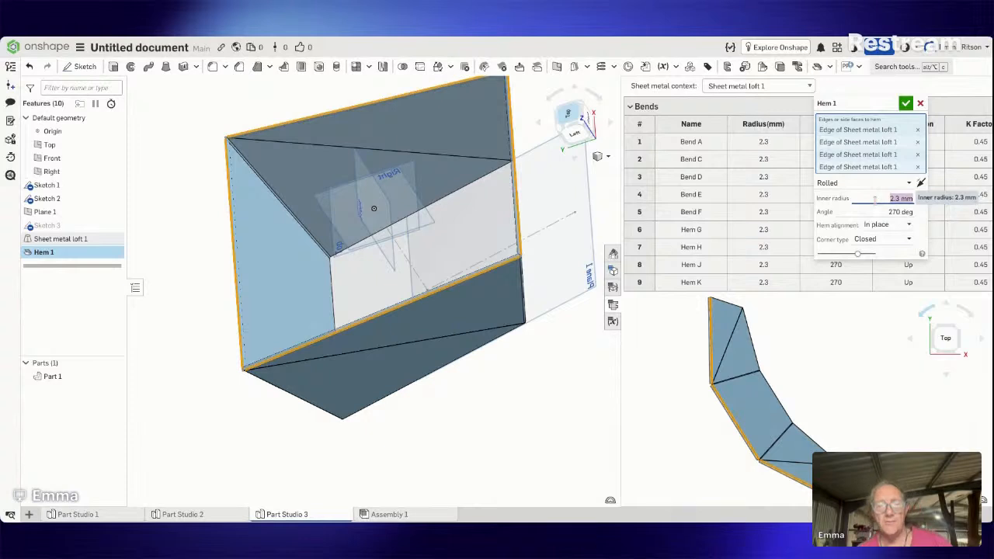
pyautogui.write('5')
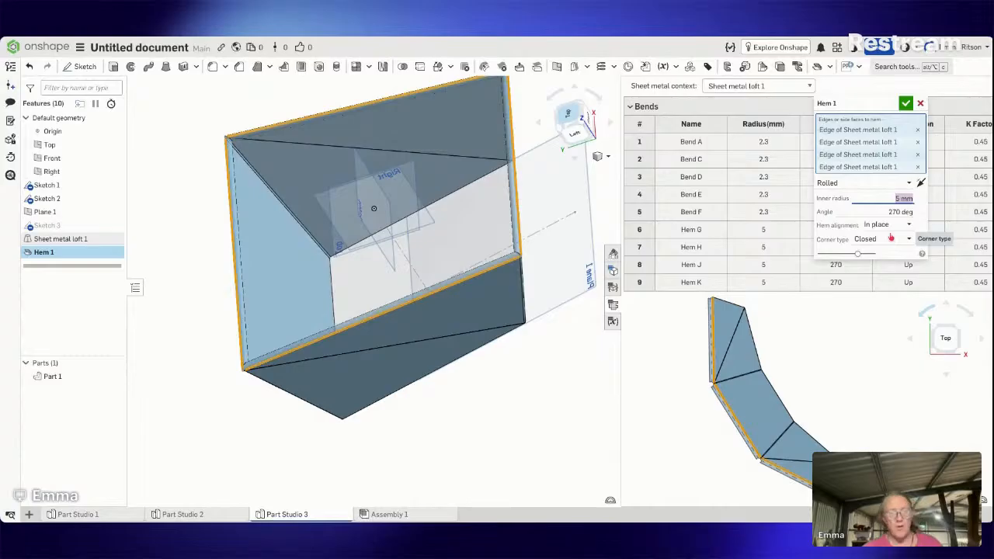
pyautogui.write('3')
pyautogui.press('Return')
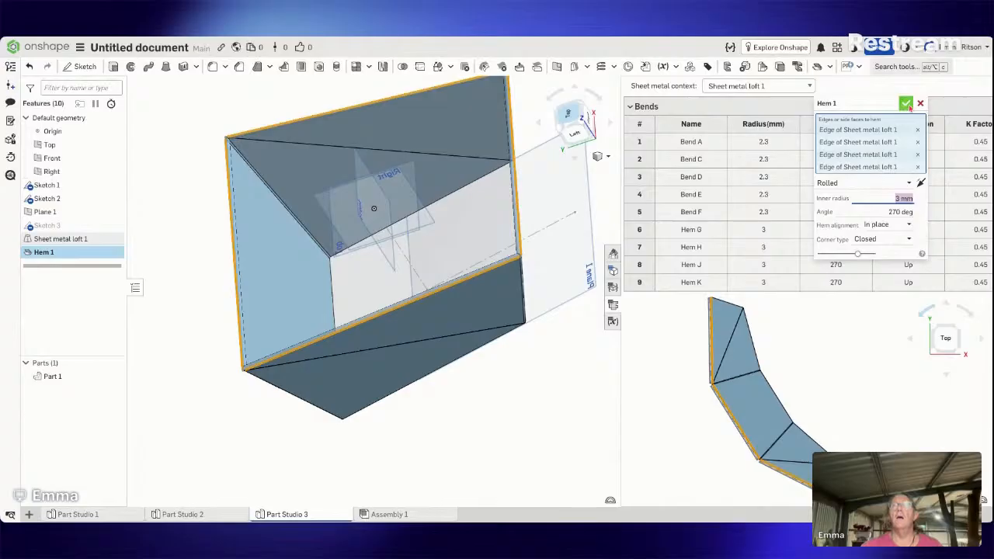
pyautogui.click(907, 104)
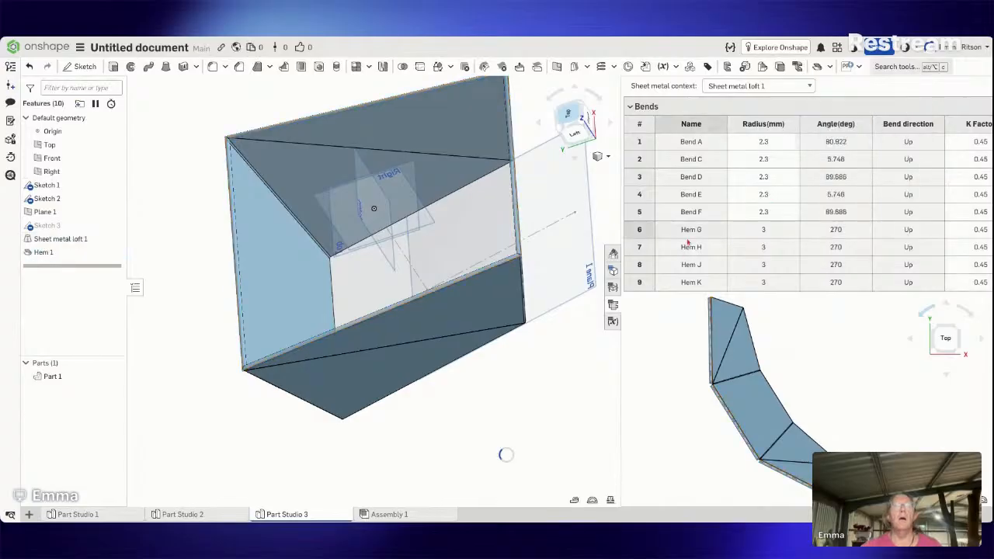
# Step: Start a flange on one edge of the loft's smaller opening and set its alignment to Hold line
pyautogui.moveTo(400, 342); pyautogui.dragTo(432, 352, button='right')
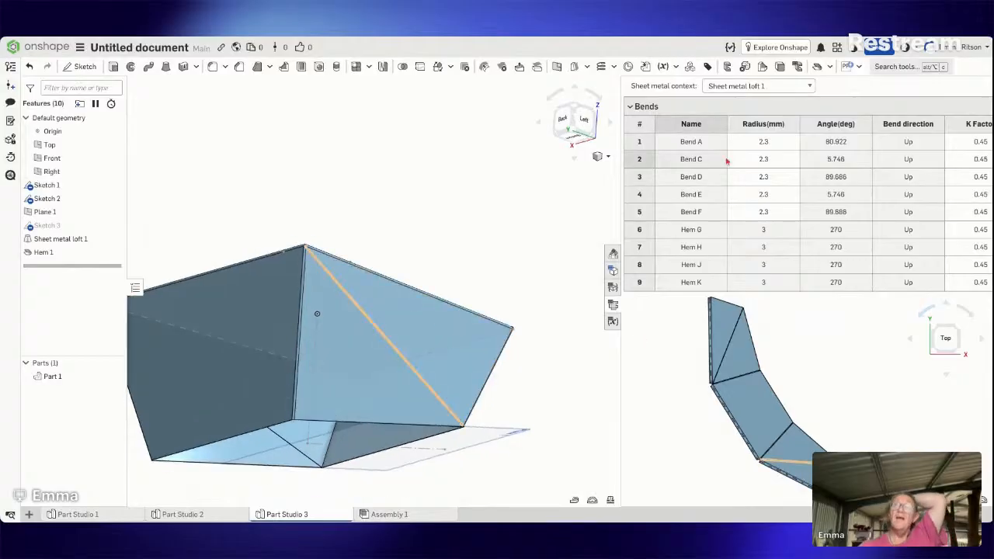
pyautogui.click(829, 67)
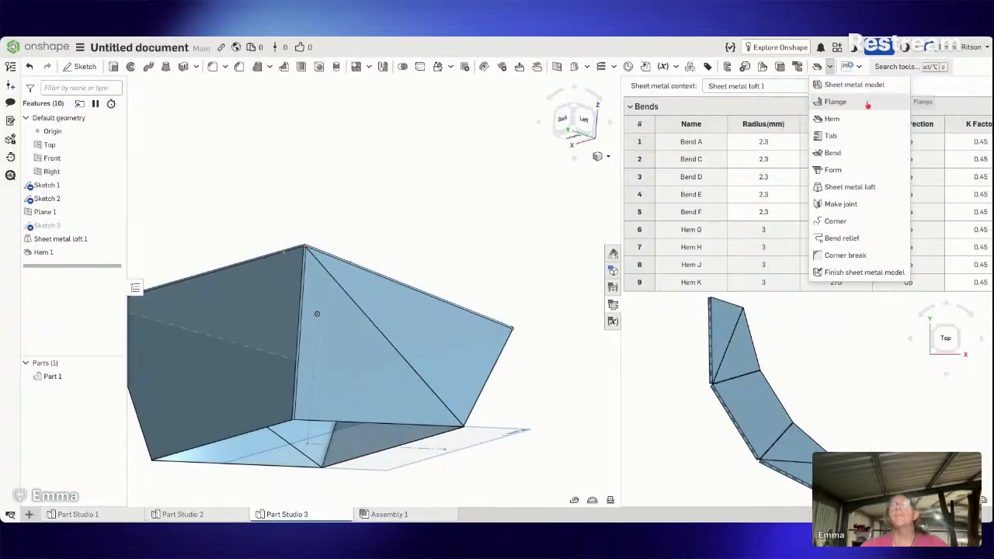
pyautogui.click(867, 103)
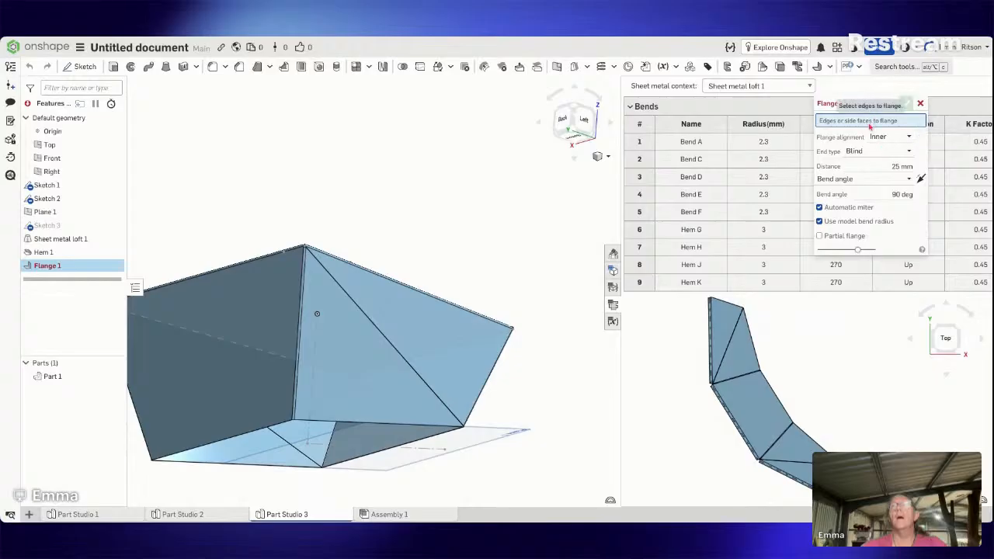
pyautogui.click(404, 447)
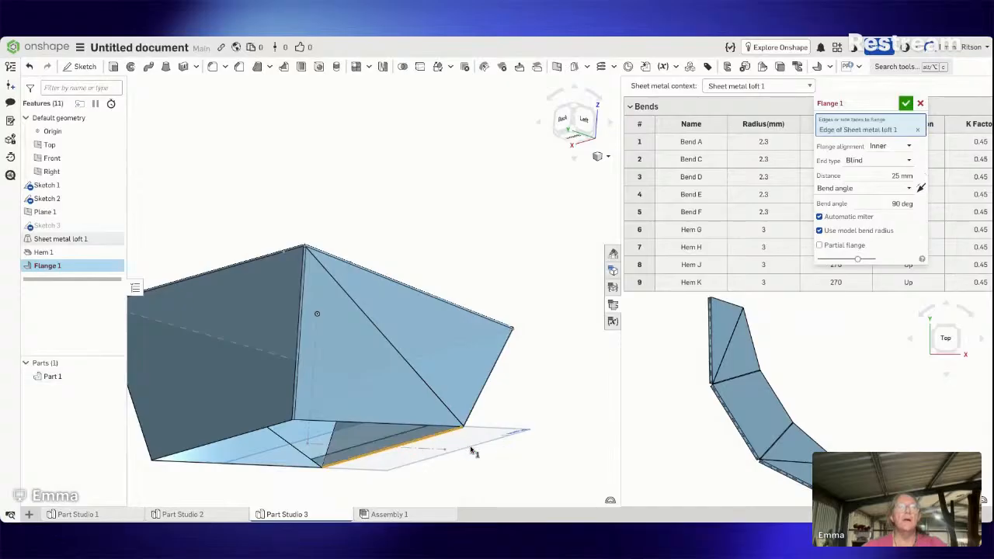
pyautogui.moveTo(472, 450); pyautogui.dragTo(502, 385, button='right')
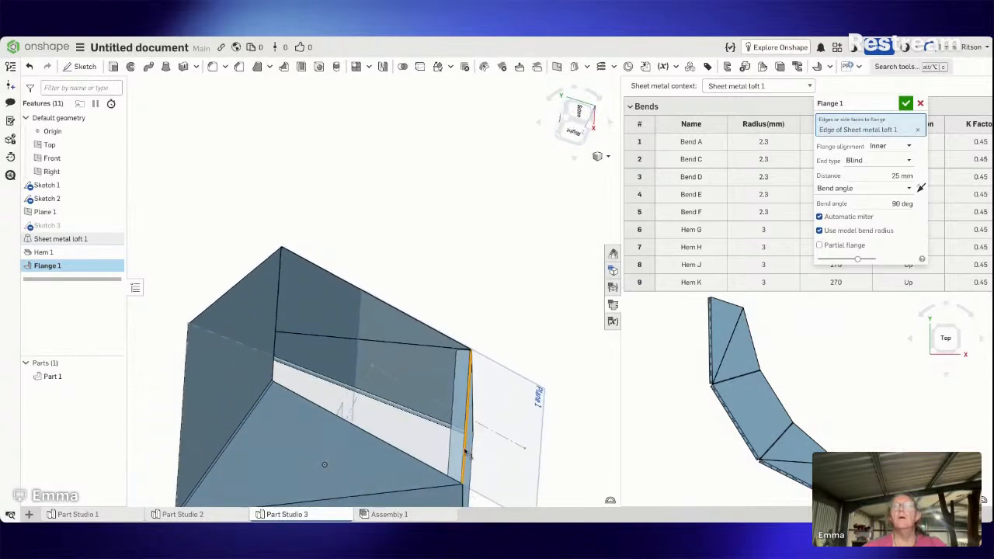
pyautogui.click(900, 146)
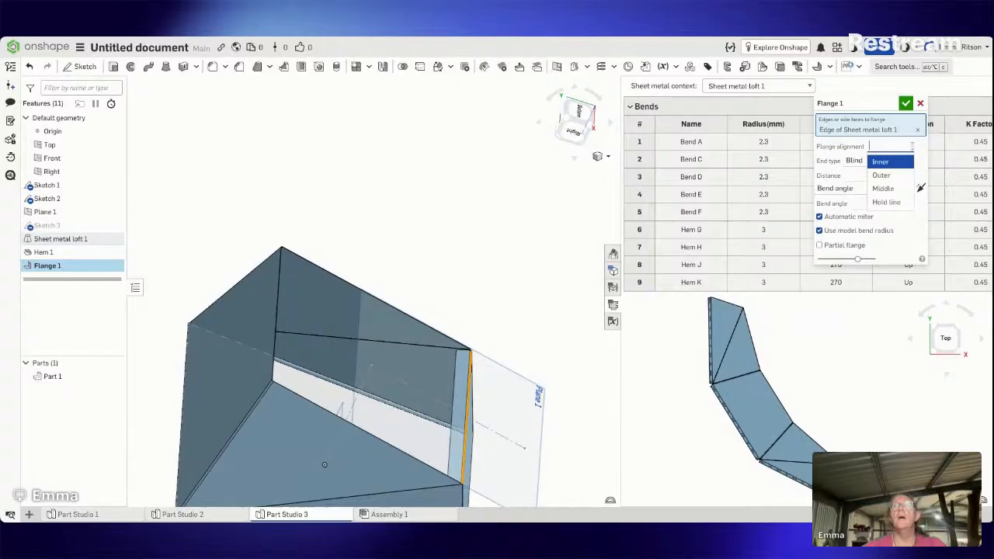
pyautogui.click(893, 202)
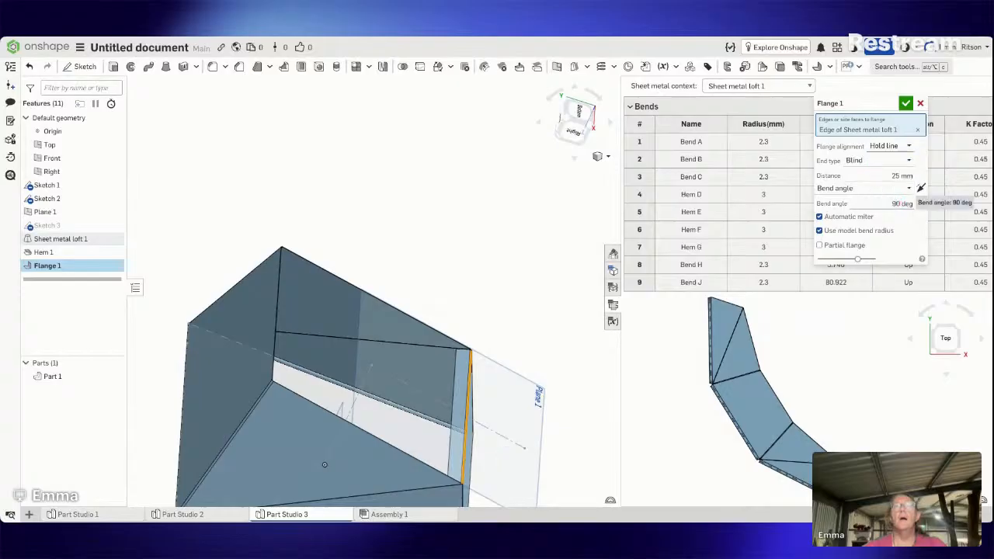
# Step: Set the flange's end type to Up to entity, ending at the loft face opposite the flanged edge
pyautogui.click(889, 164)
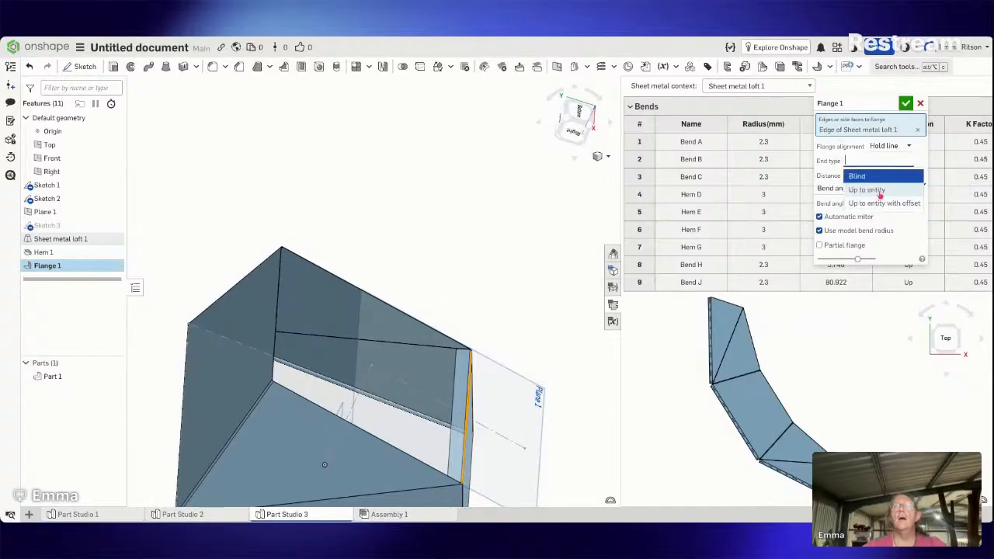
pyautogui.click(880, 192)
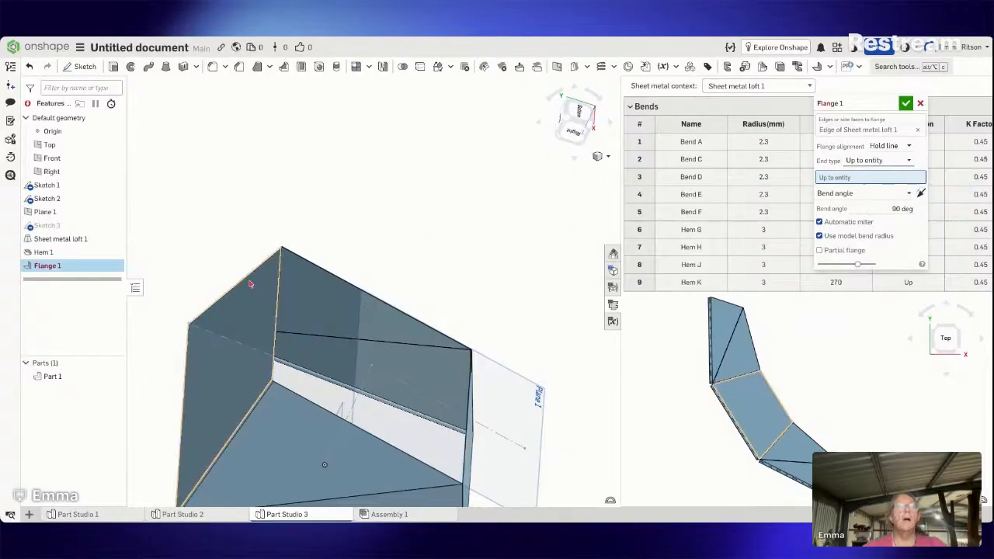
pyautogui.click(250, 284)
pyautogui.moveTo(406, 222)
pyautogui.mouseDown(button='right')
pyautogui.moveTo(399, 251)
pyautogui.moveTo(361, 250)
pyautogui.moveTo(378, 254)
pyautogui.moveTo(399, 213)
pyautogui.mouseUp(button='right')
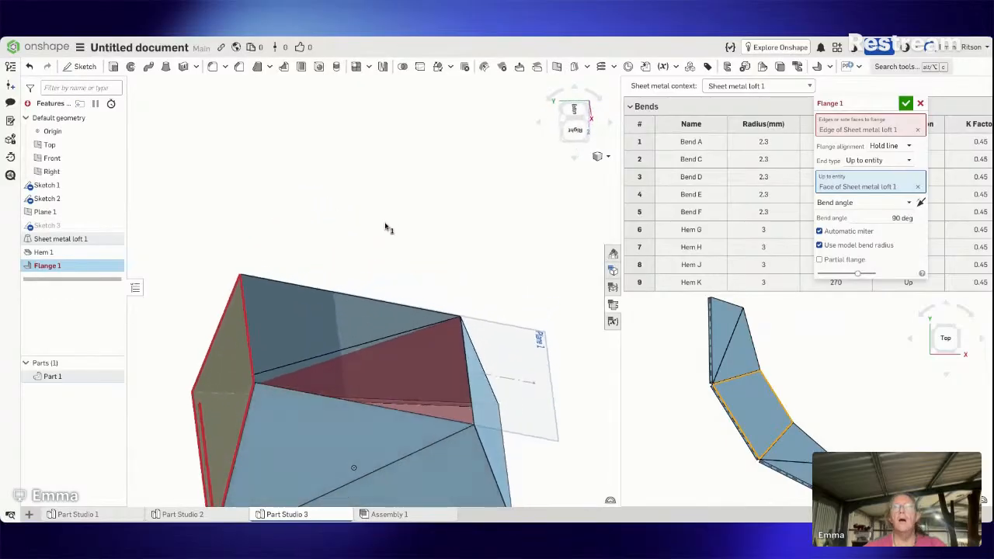
# Step: Try flange bend angles of 30, 45 and 60 degrees across the smaller opening
pyautogui.click(862, 219)
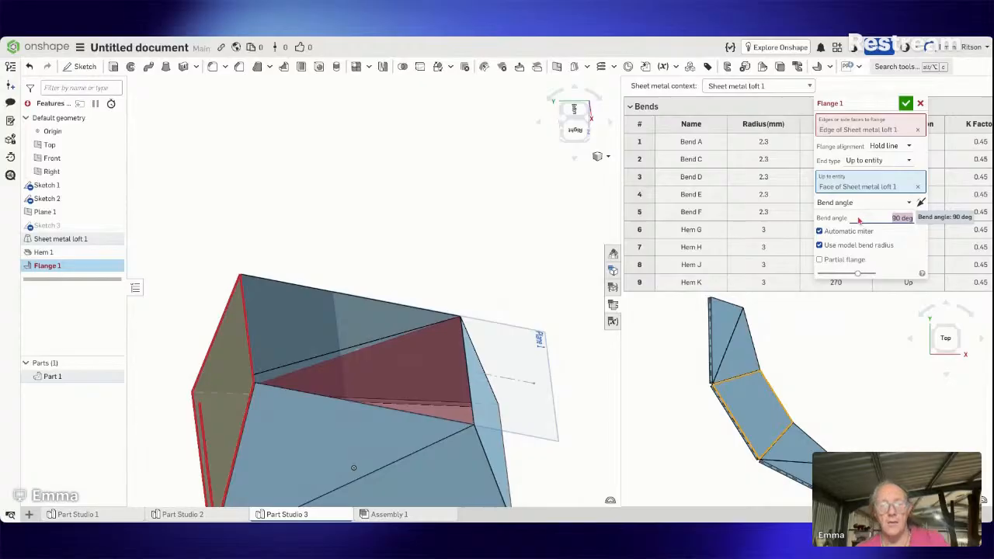
pyautogui.write('30')
pyautogui.press('Return')
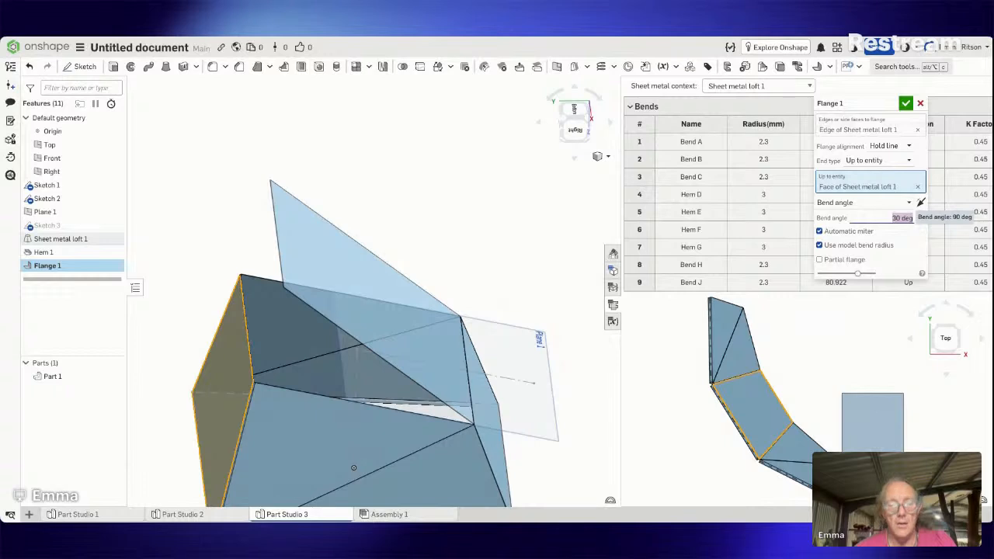
pyautogui.write('45')
pyautogui.press('Return')
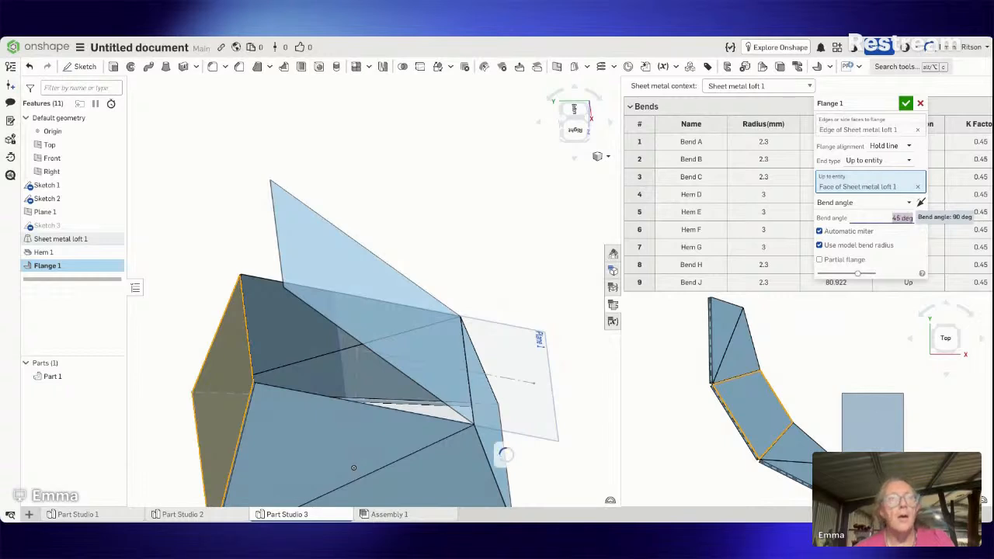
pyautogui.write('9')
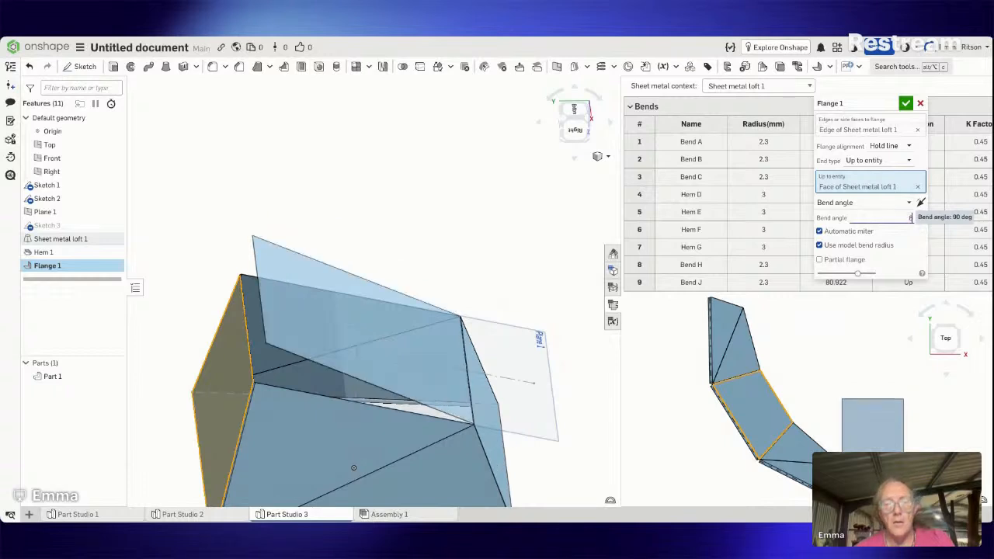
pyautogui.write('0')
pyautogui.press('Return')
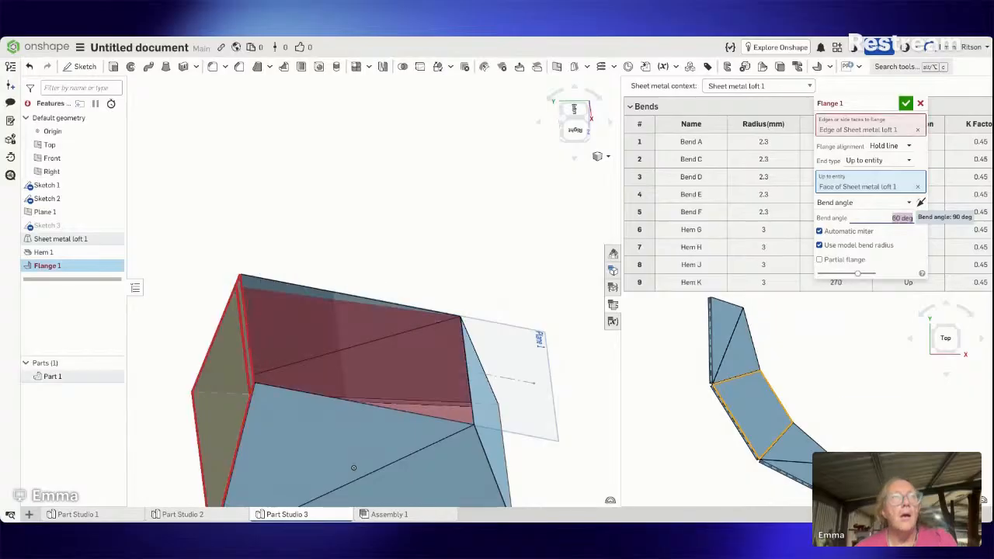
# Step: Try finer flange bend angles of 55, 54, 56 and 67 degrees, returning to 55 degrees
pyautogui.write('55')
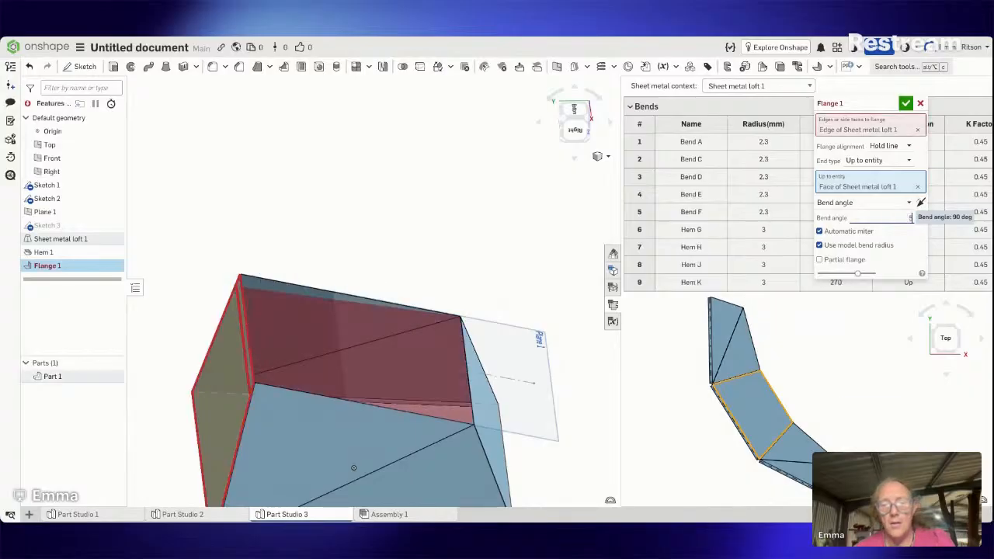
pyautogui.press('Return')
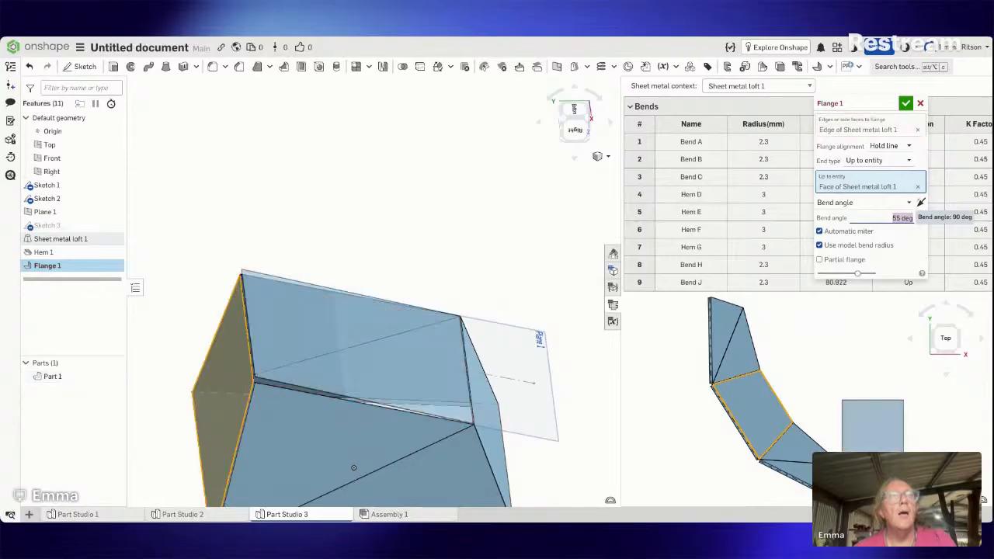
pyautogui.write('54')
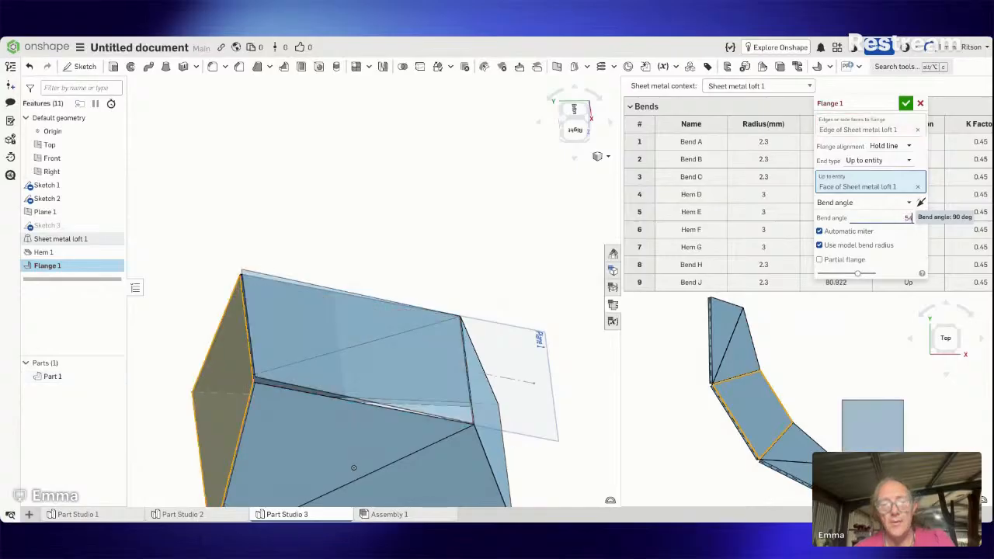
pyautogui.press('Return')
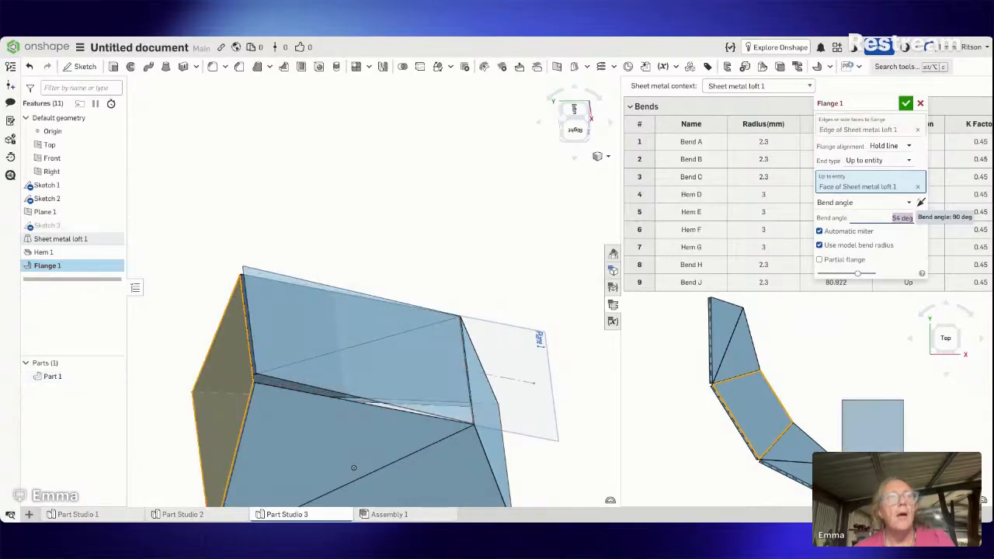
pyautogui.write('56')
pyautogui.press('Return')
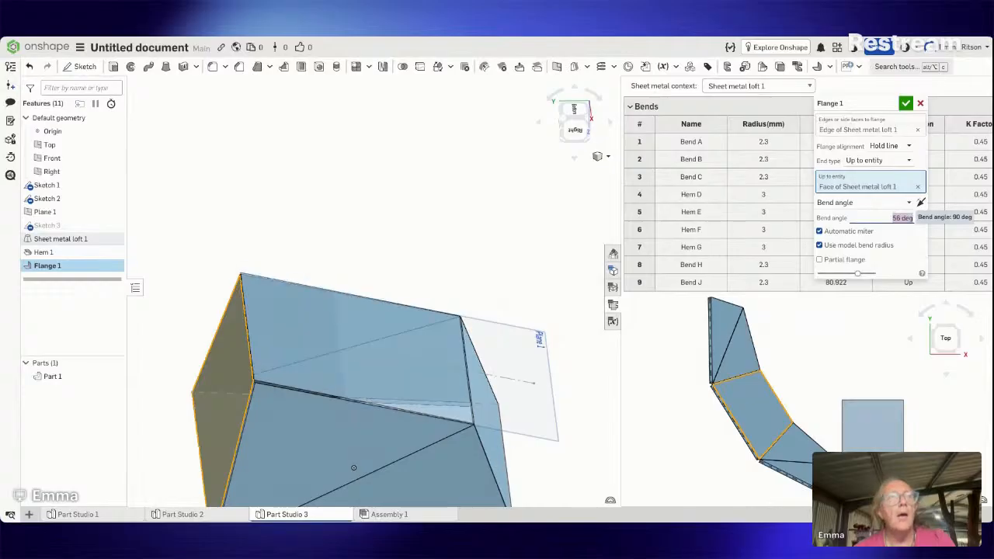
pyautogui.write('8')
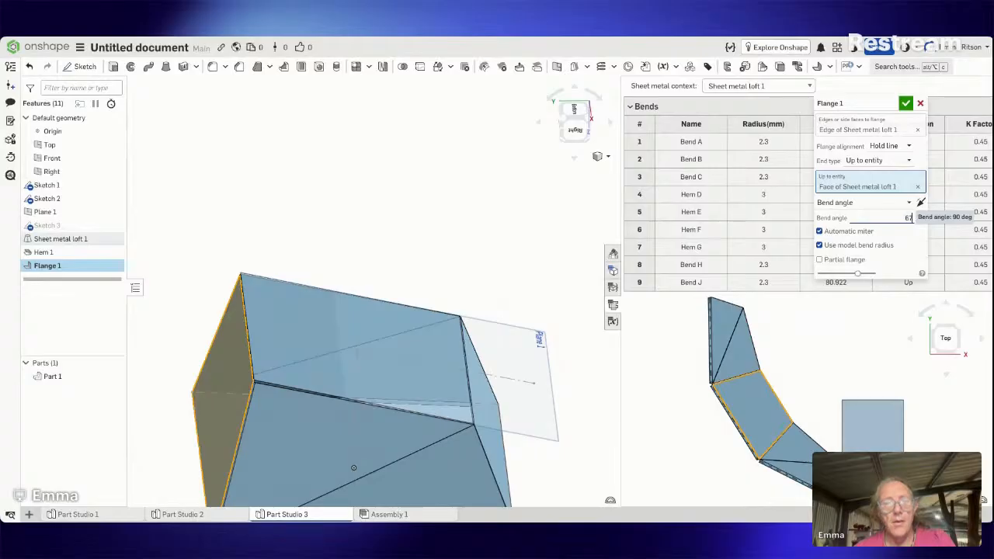
pyautogui.write('7')
pyautogui.press('Return')
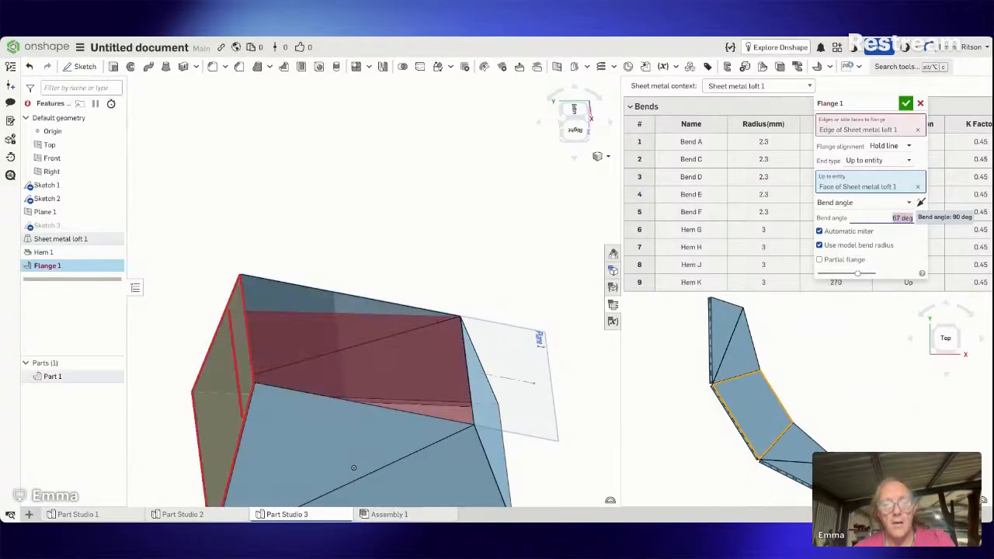
pyautogui.write('55')
pyautogui.press('Return')
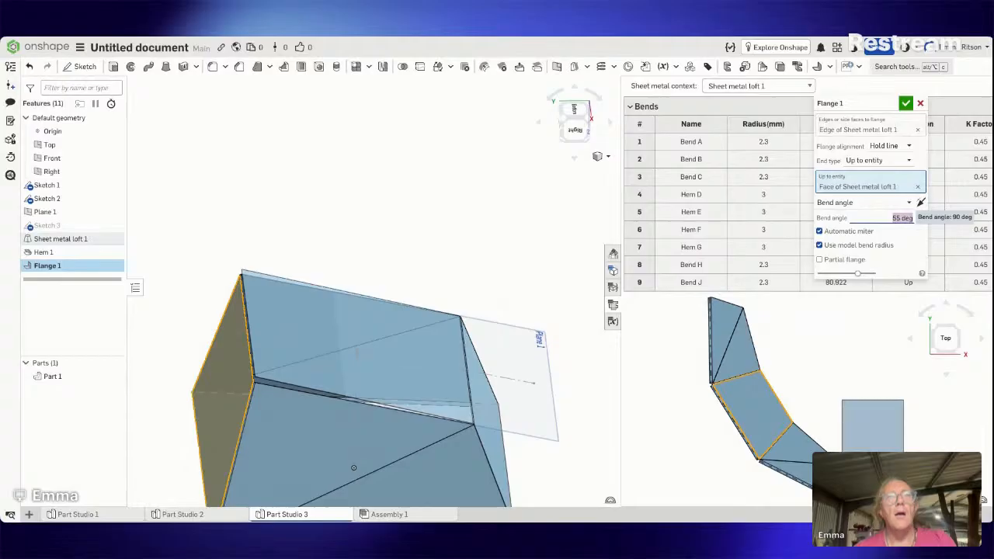
# Step: Set the flange's bend angle to 53 degrees, accept the flange and check it from the side
pyautogui.write('53')
pyautogui.press('Return')
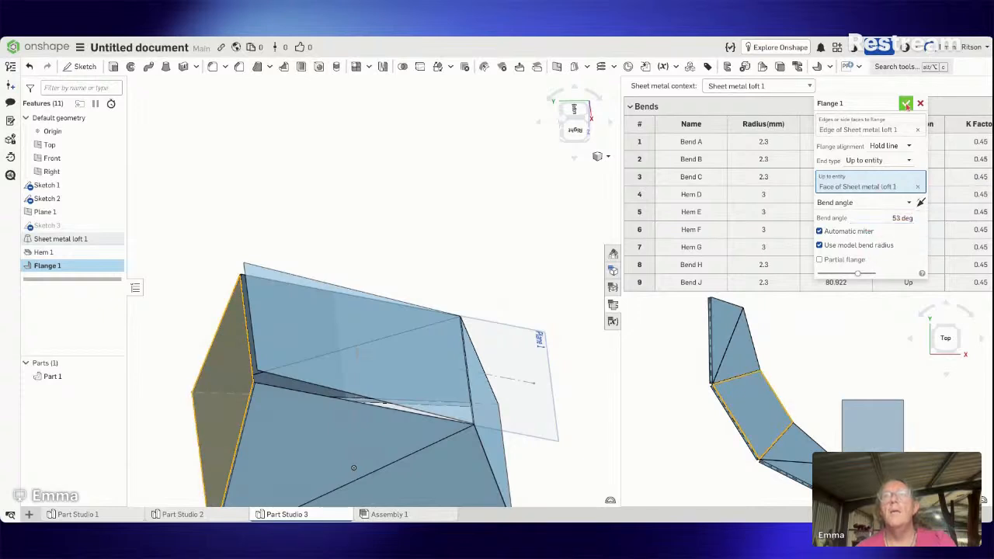
pyautogui.click(905, 103)
pyautogui.moveTo(540, 226); pyautogui.dragTo(561, 210, button='right')
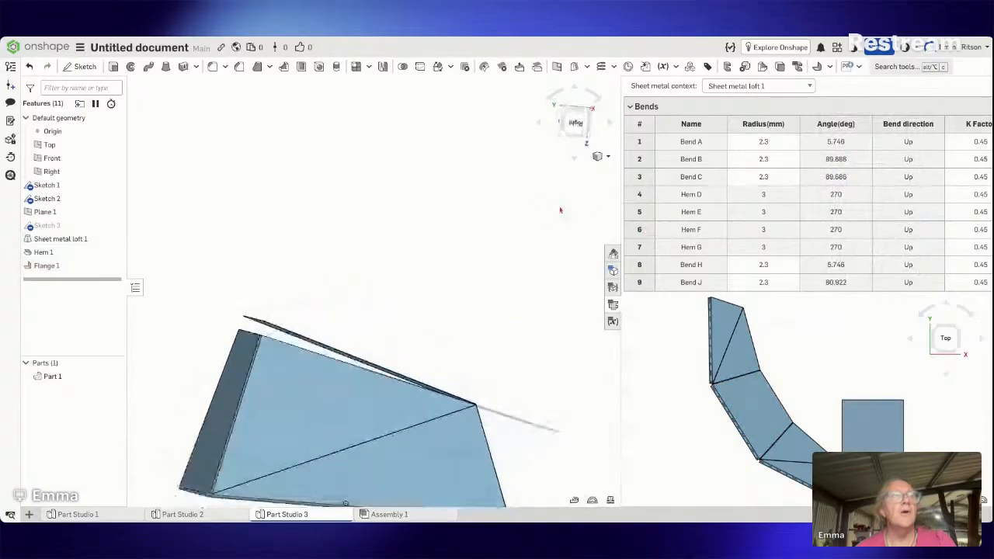
# Step: Open Sketch 3 for editing and view it square to the Right plane
pyautogui.rightClick(92, 227)
pyautogui.click(113, 250)
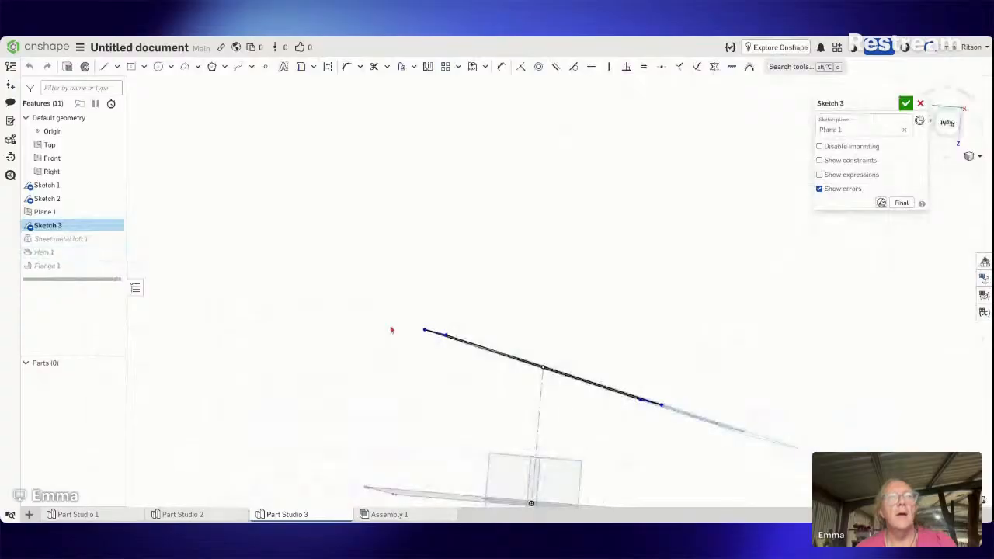
pyautogui.scroll(-3, 530, 435)
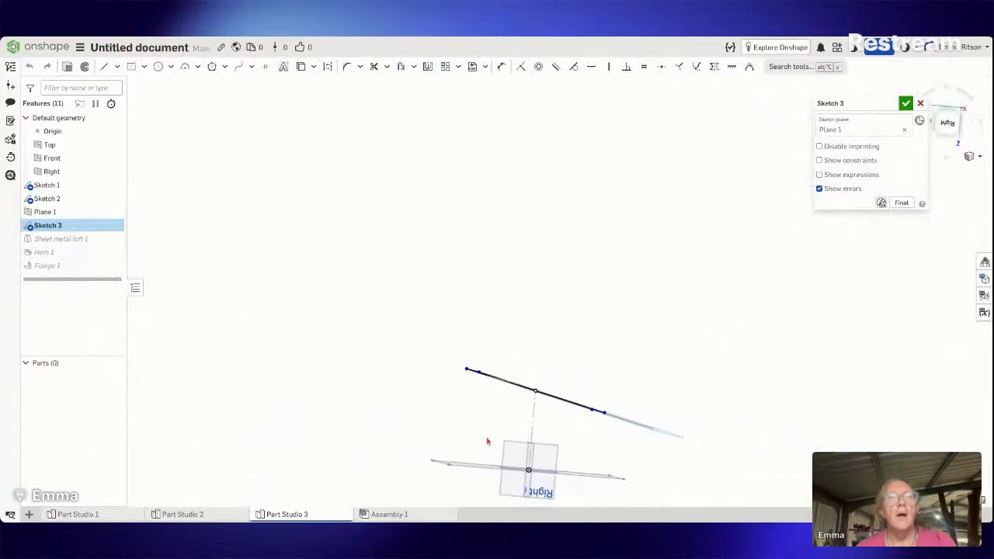
pyautogui.click(945, 125)
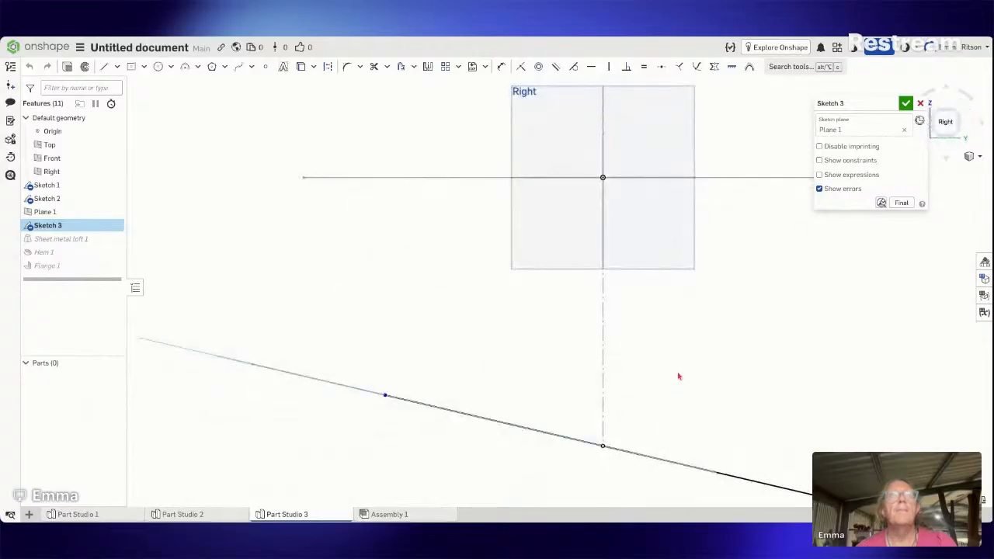
# Step: Try to dimension the angle between the vertical centreline and the sloped line in Sketch 3, and close the sketch
pyautogui.click(501, 66)
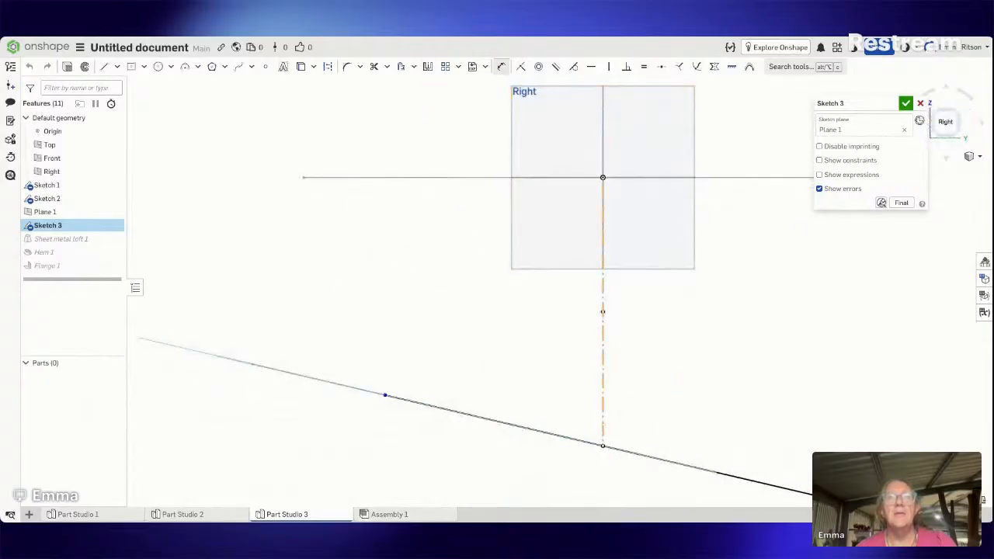
pyautogui.click(603, 423)
pyautogui.click(628, 450)
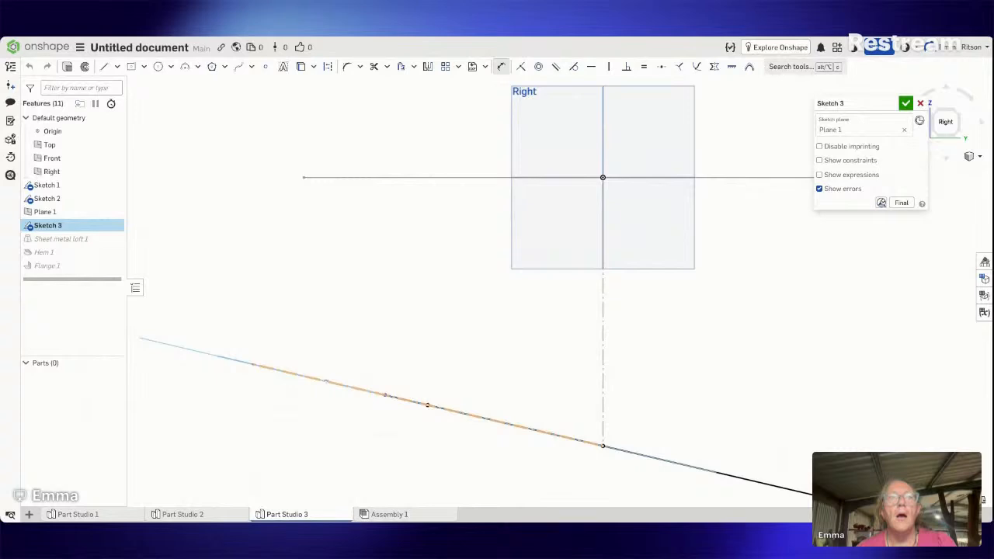
pyautogui.press('u')
pyautogui.click(602, 334)
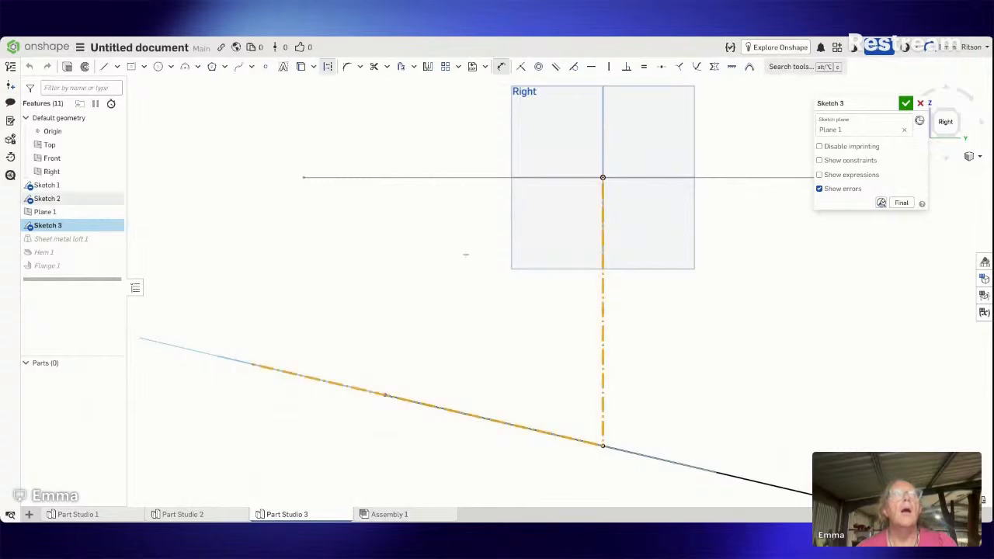
pyautogui.press('Escape')
pyautogui.click(501, 66)
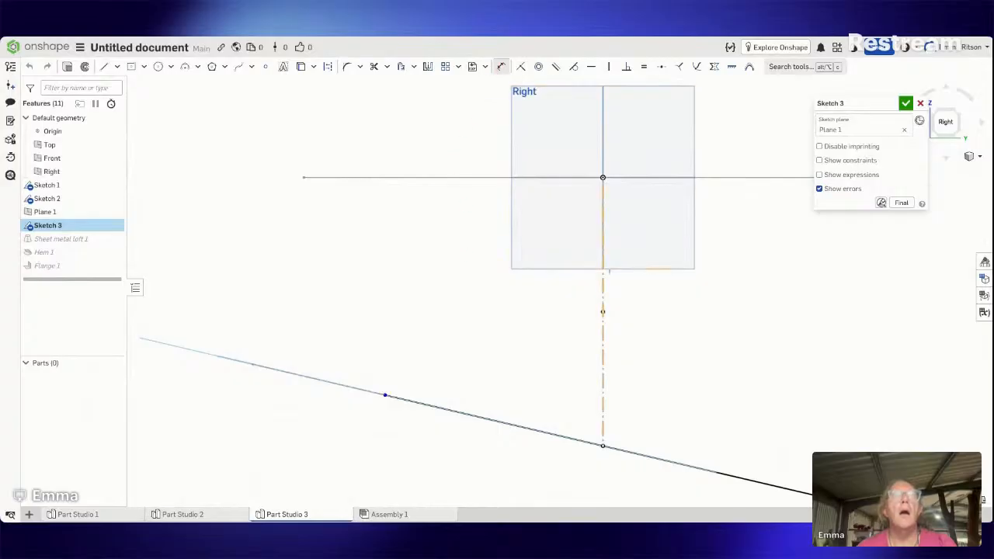
pyautogui.click(604, 305)
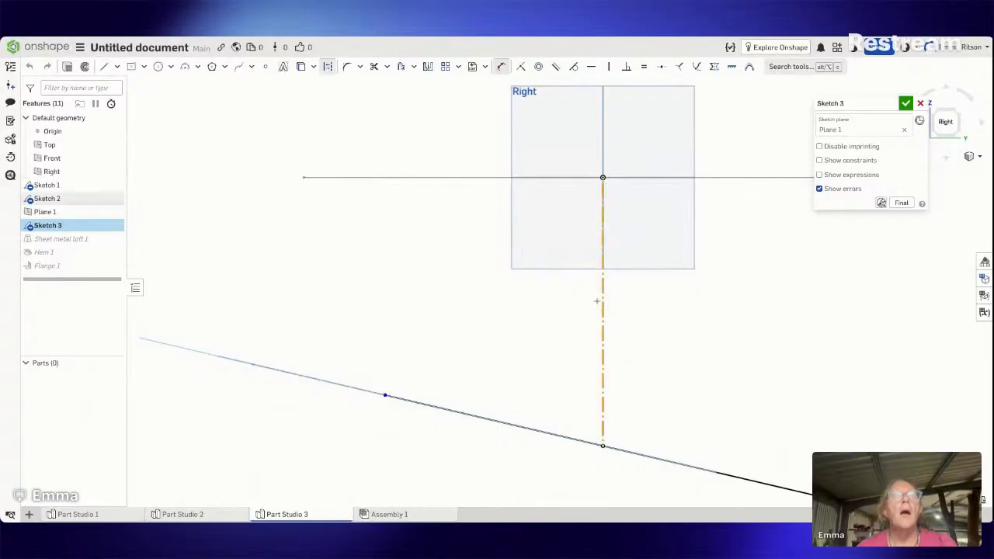
pyautogui.click(370, 393)
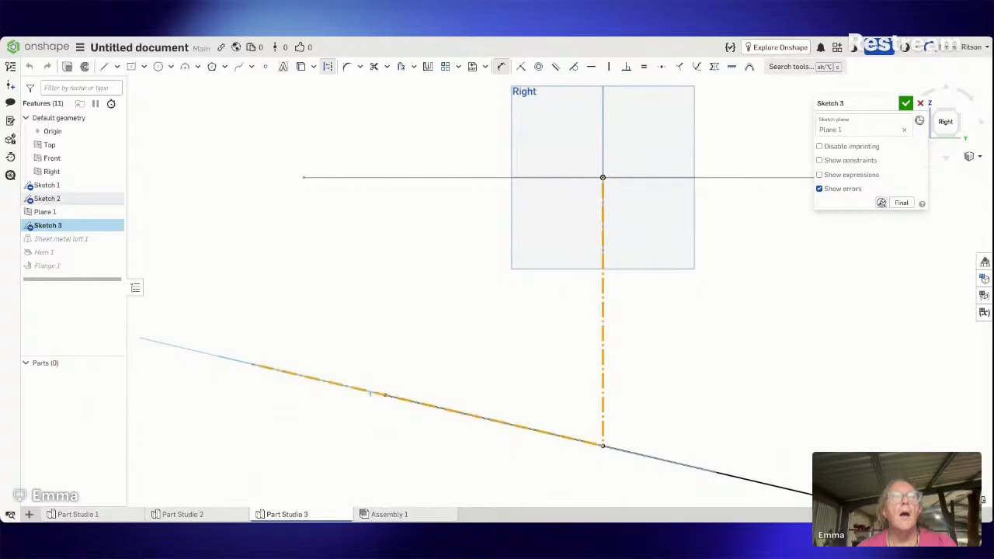
pyautogui.press('Escape')
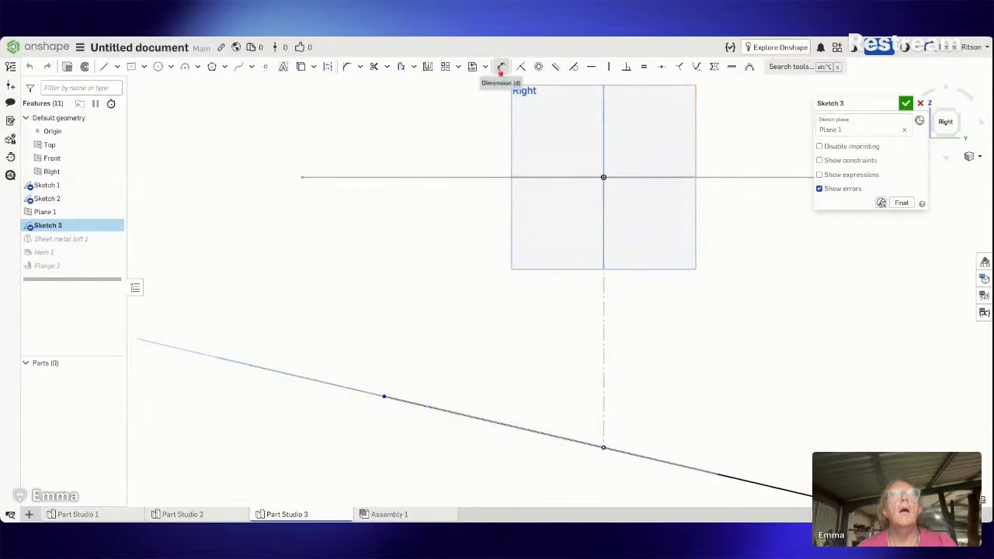
pyautogui.click(501, 68)
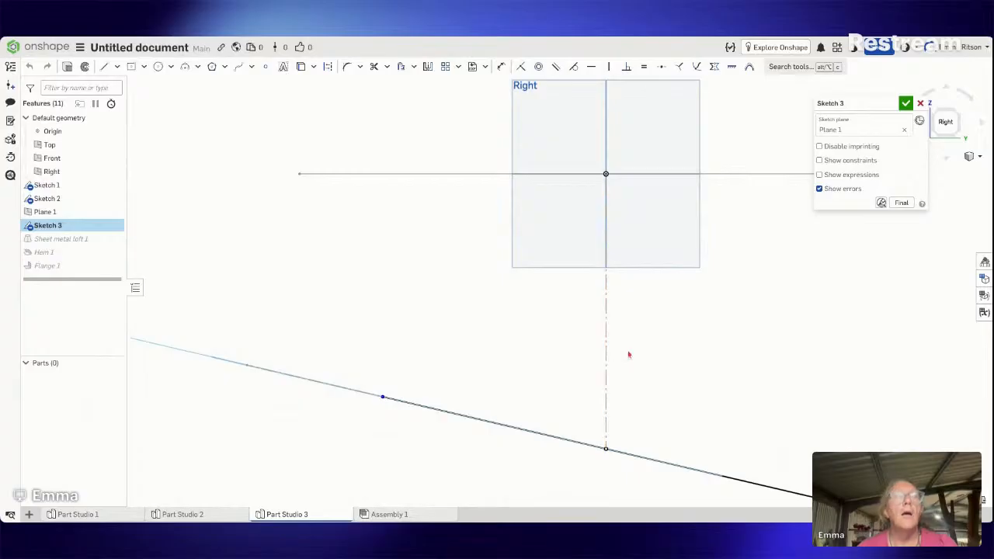
pyautogui.press('u')
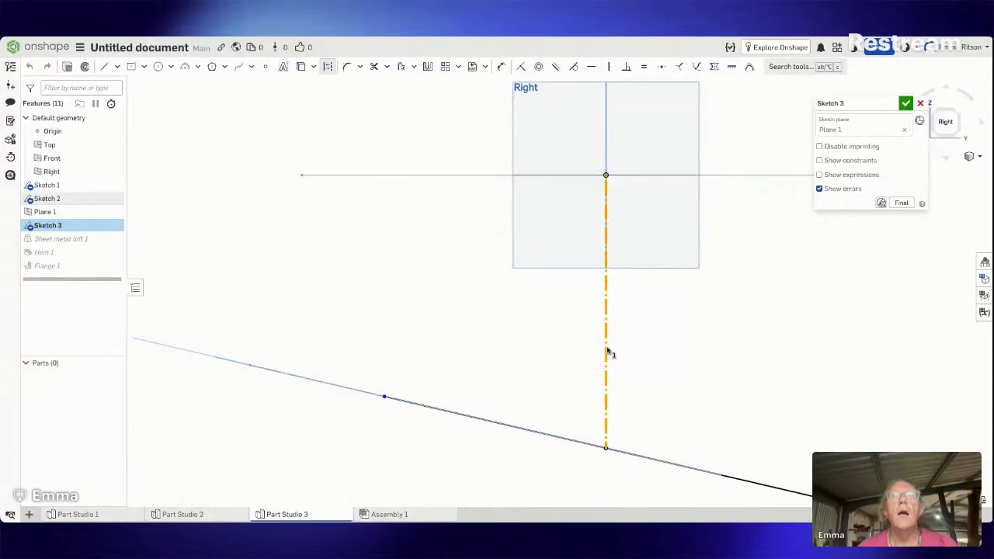
pyautogui.click(905, 103)
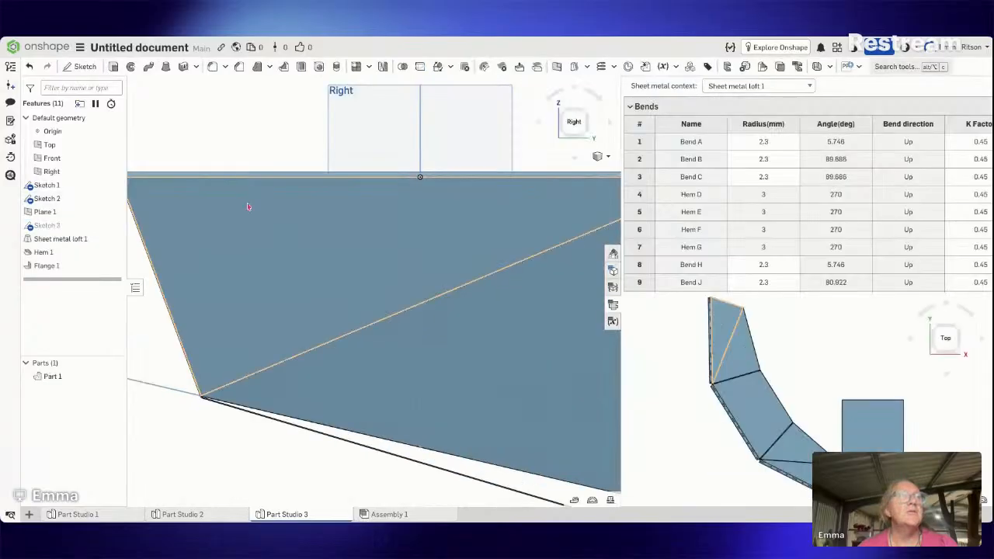
# Step: Edit Sketch 2 and dimension the angle between the vertical and sloped construction lines at 70 degrees
pyautogui.rightClick(72, 202)
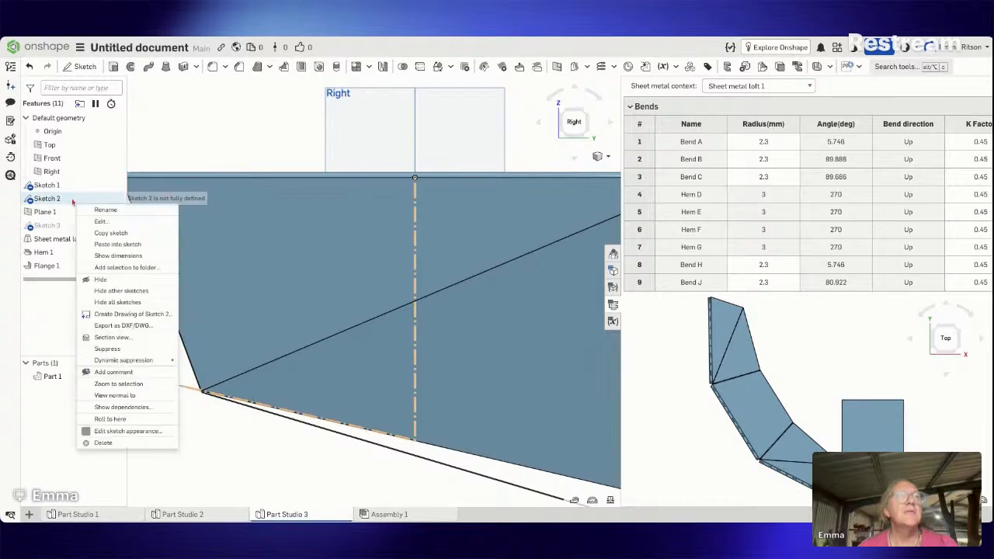
pyautogui.click(104, 217)
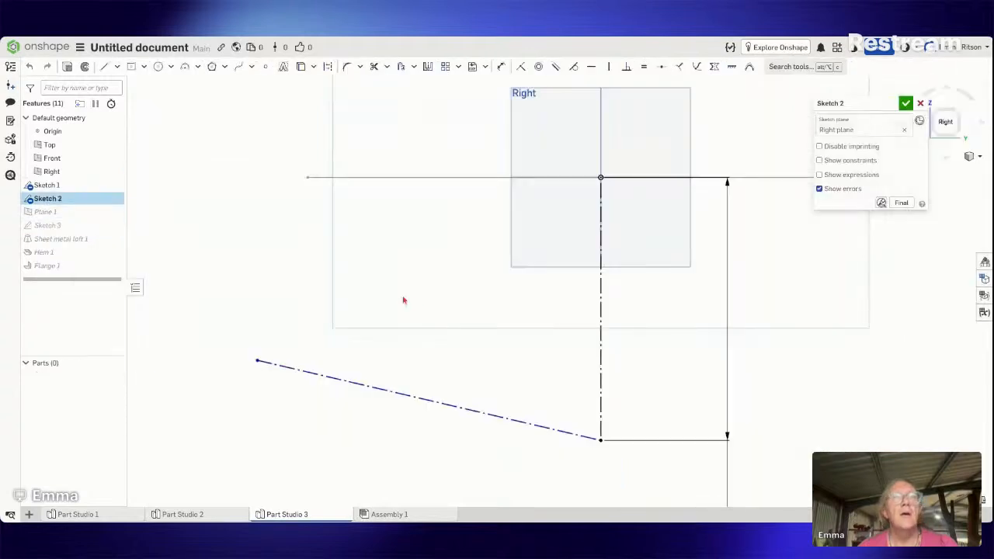
pyautogui.scroll(-1, 407, 301)
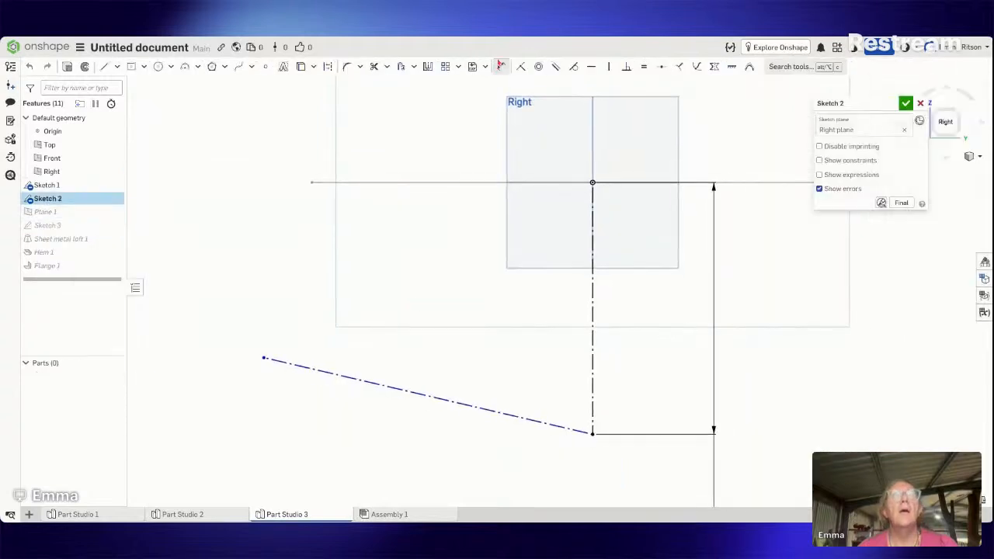
pyautogui.press('d')
pyautogui.click(592, 397)
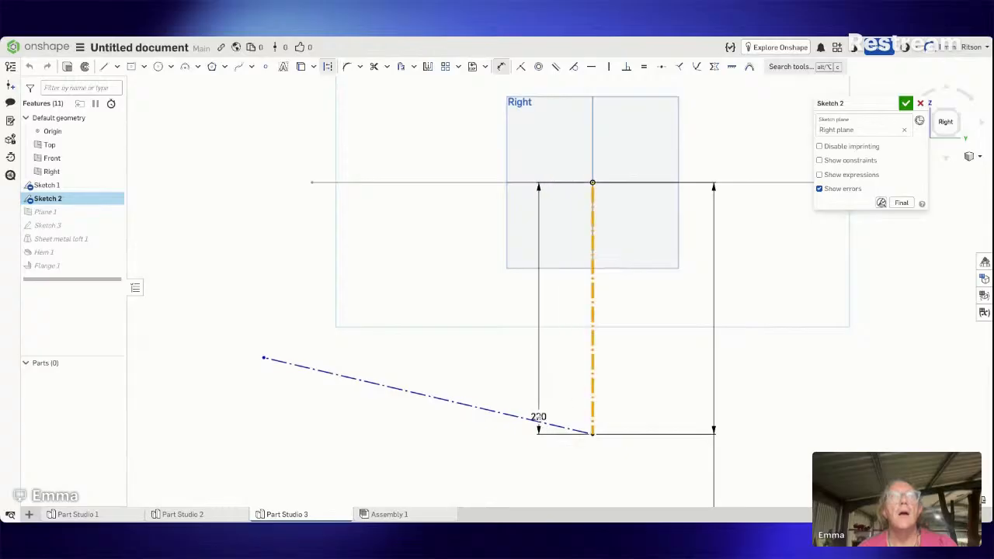
pyautogui.click(531, 416)
pyautogui.click(534, 373)
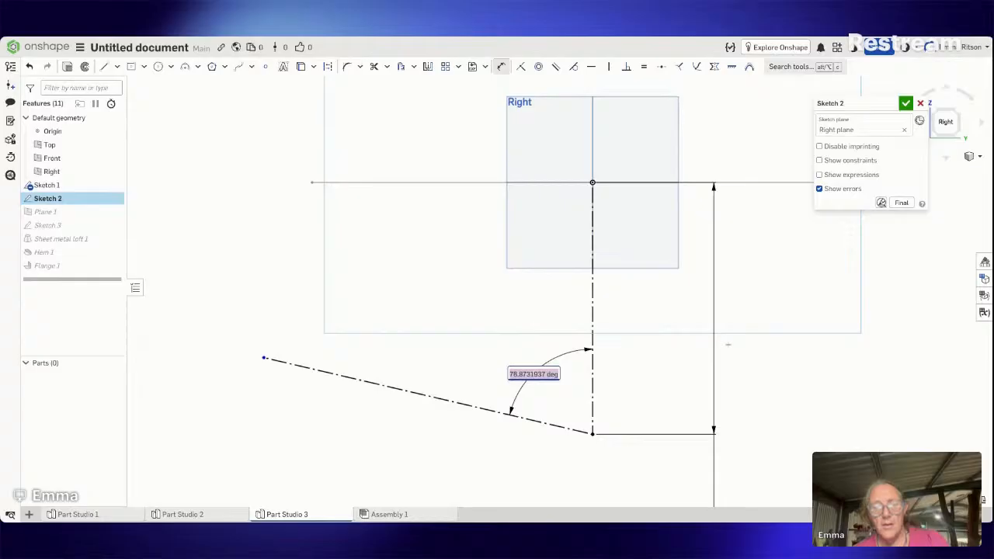
pyautogui.write('70')
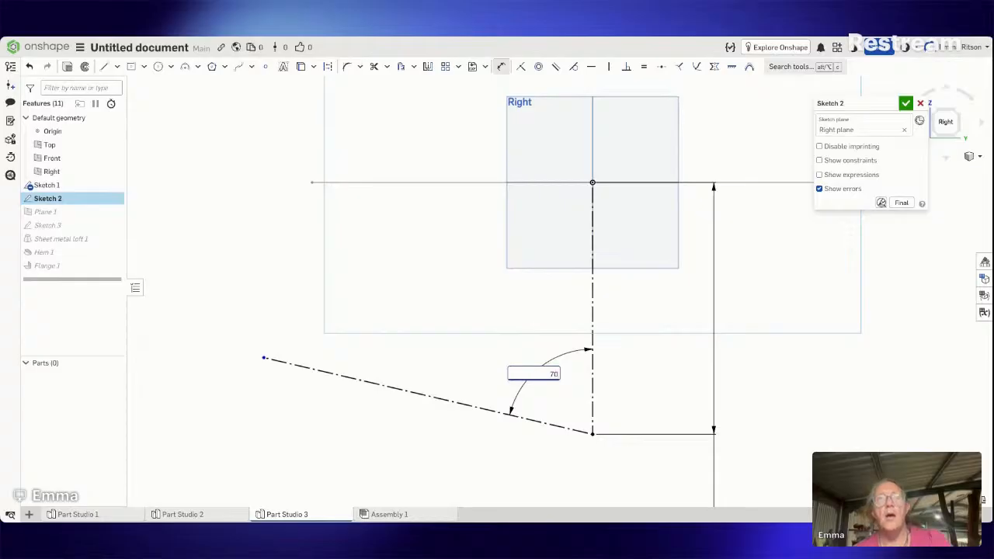
pyautogui.press('Return')
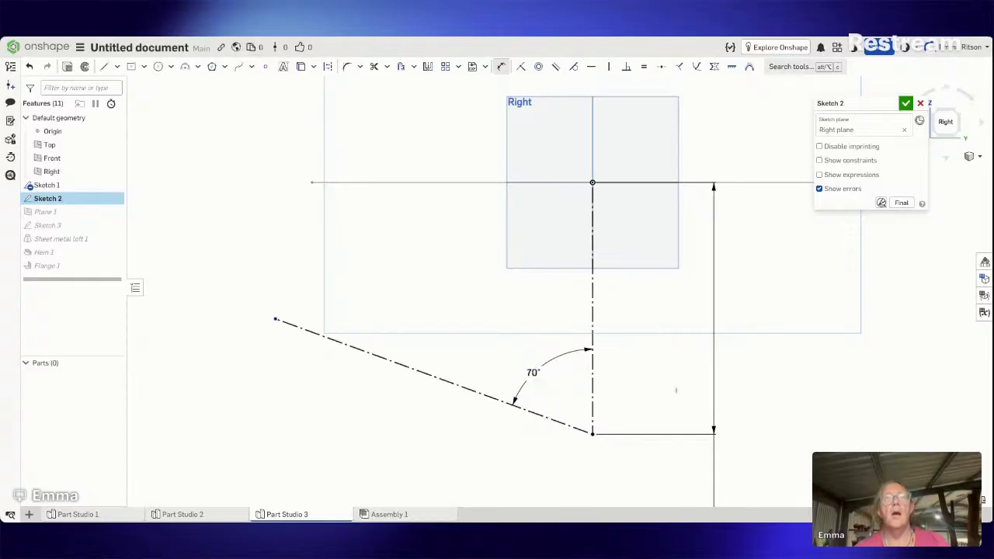
# Step: Set the angle between Sketch 2's construction lines to 76 degrees and accept the sketch
pyautogui.doubleClick(533, 372)
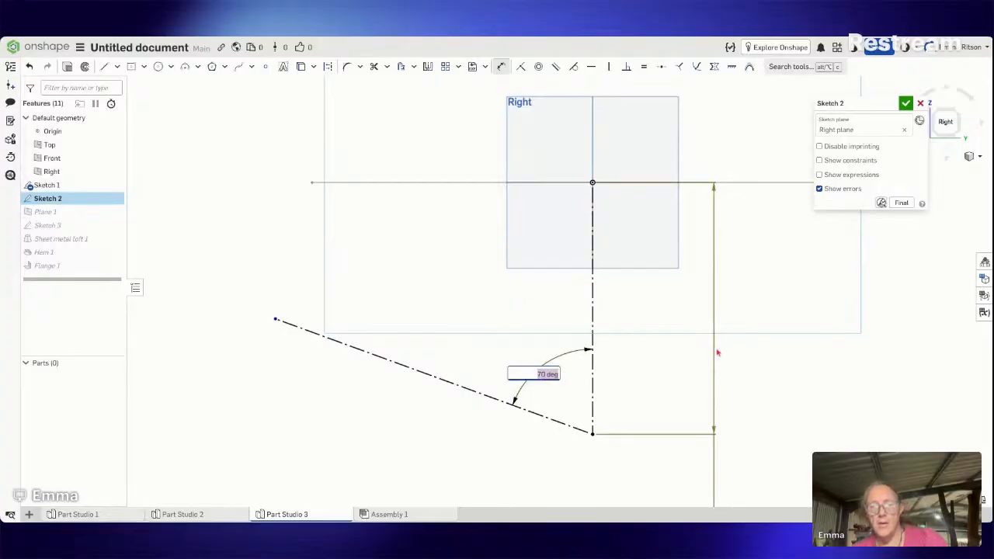
pyautogui.write('76')
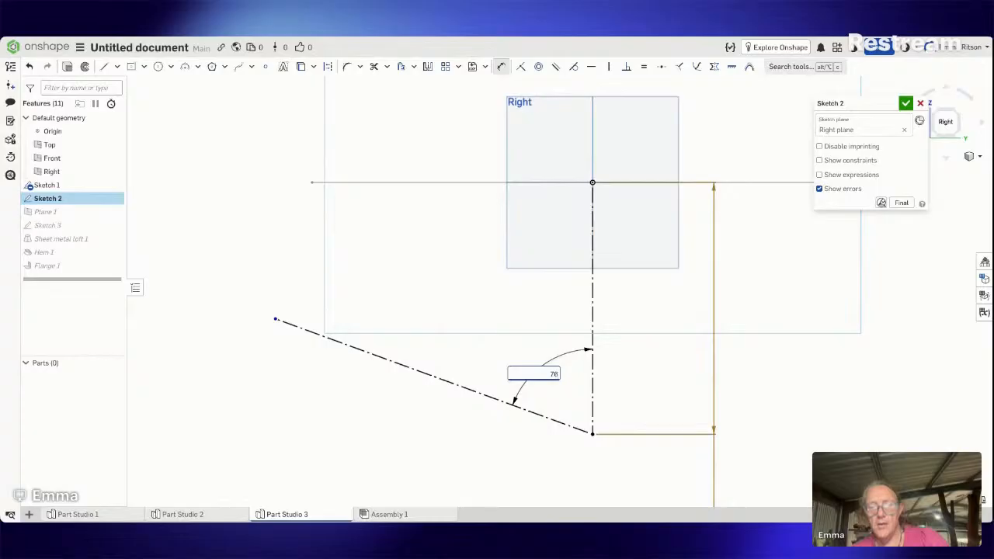
pyautogui.press('Return')
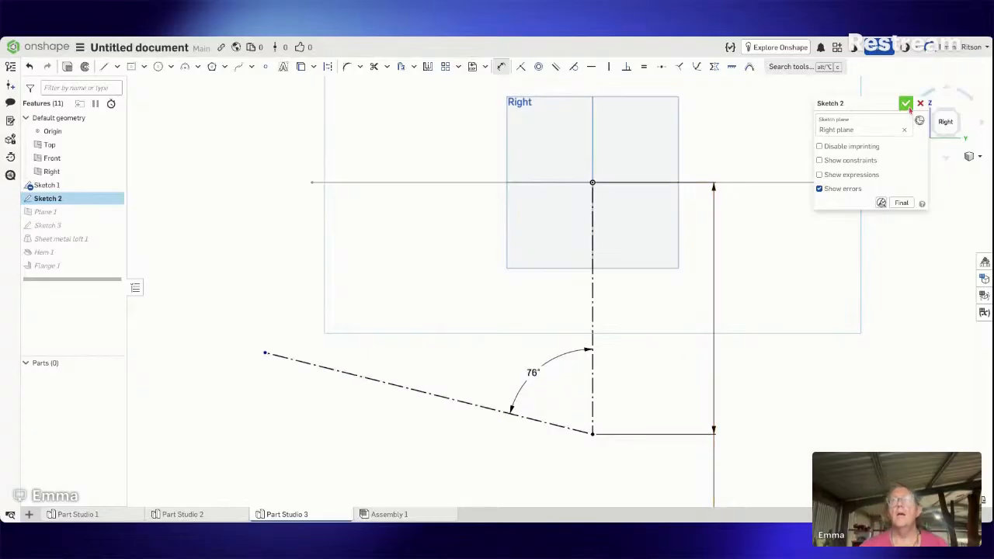
pyautogui.click(906, 104)
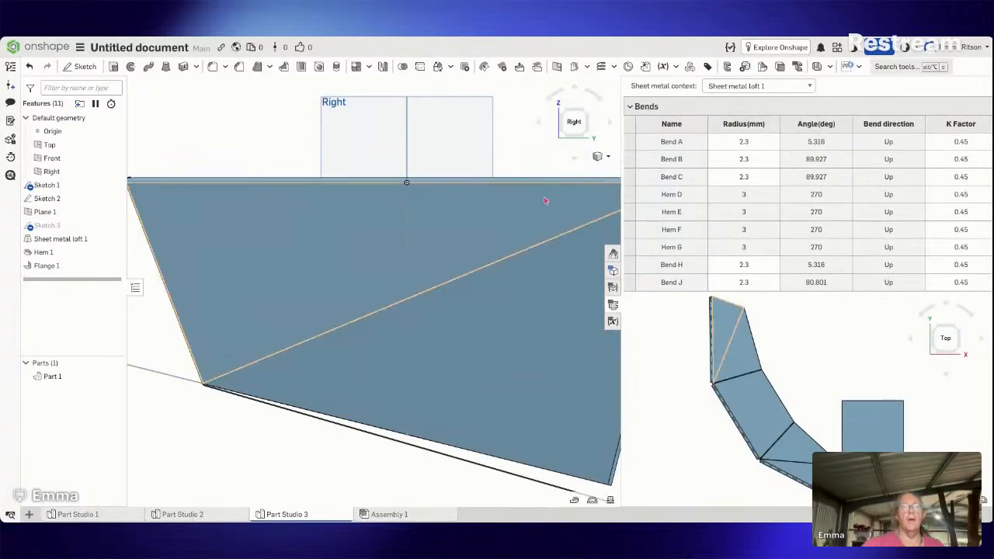
# Step: Edit Flange 1, set its bend angle to 55 degrees, check its fit from several sides and accept it
pyautogui.moveTo(547, 205); pyautogui.dragTo(579, 134, button='right')
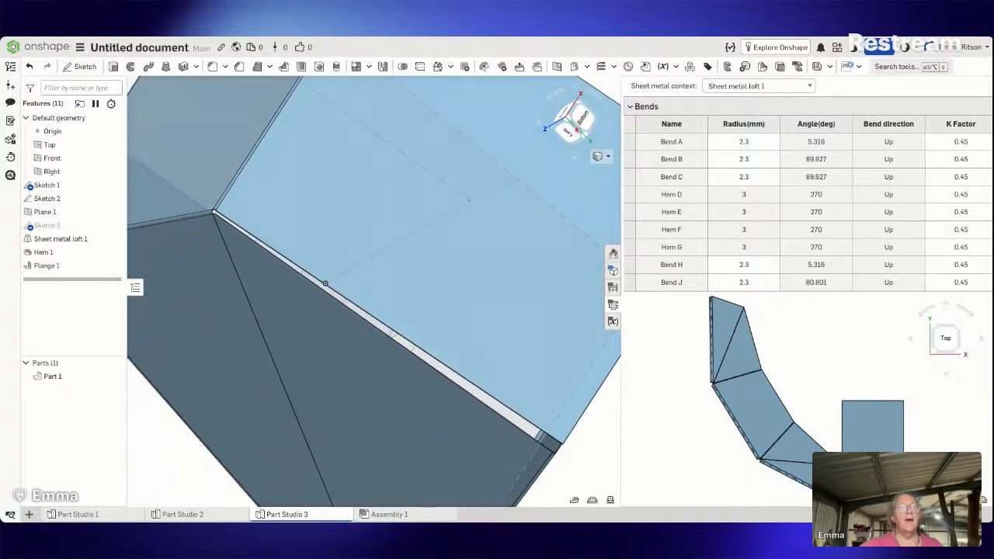
pyautogui.rightClick(94, 269)
pyautogui.click(122, 288)
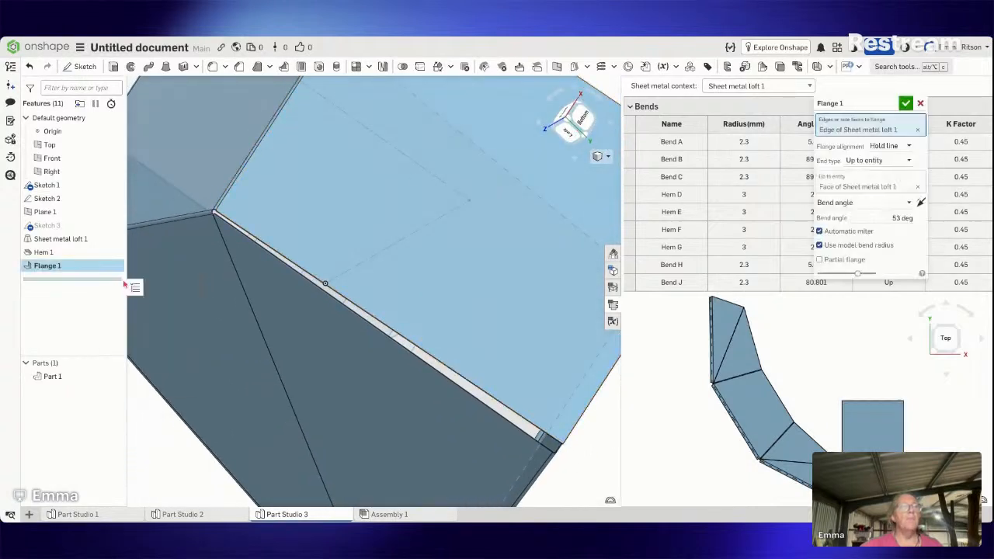
pyautogui.click(885, 219)
pyautogui.moveTo(546, 321); pyautogui.dragTo(521, 406, button='right')
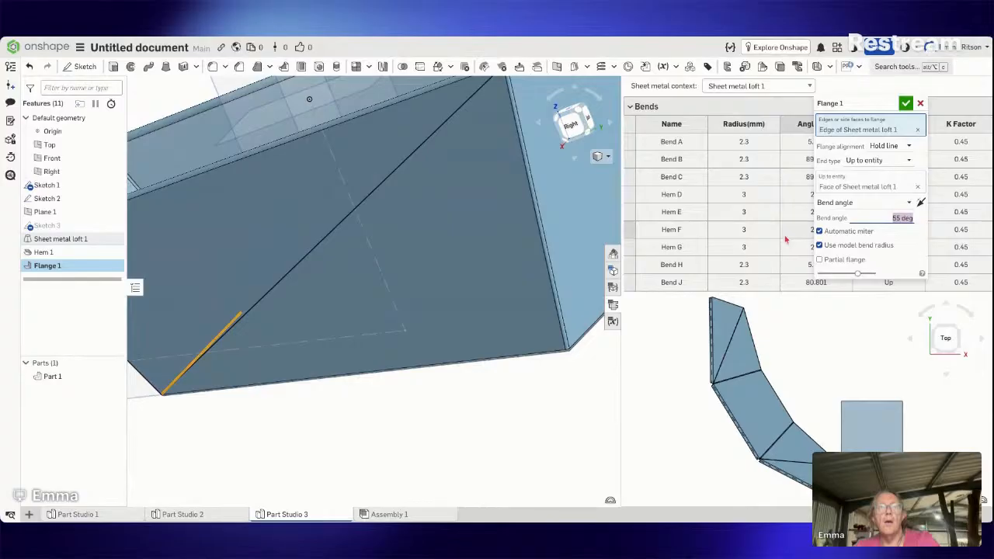
pyautogui.moveTo(471, 326); pyautogui.dragTo(498, 245, button='right')
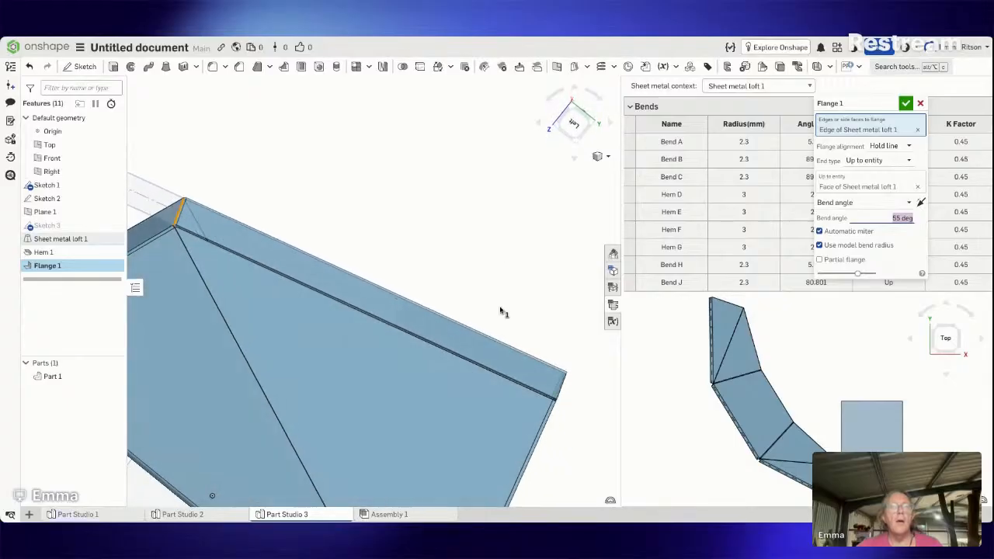
pyautogui.click(906, 104)
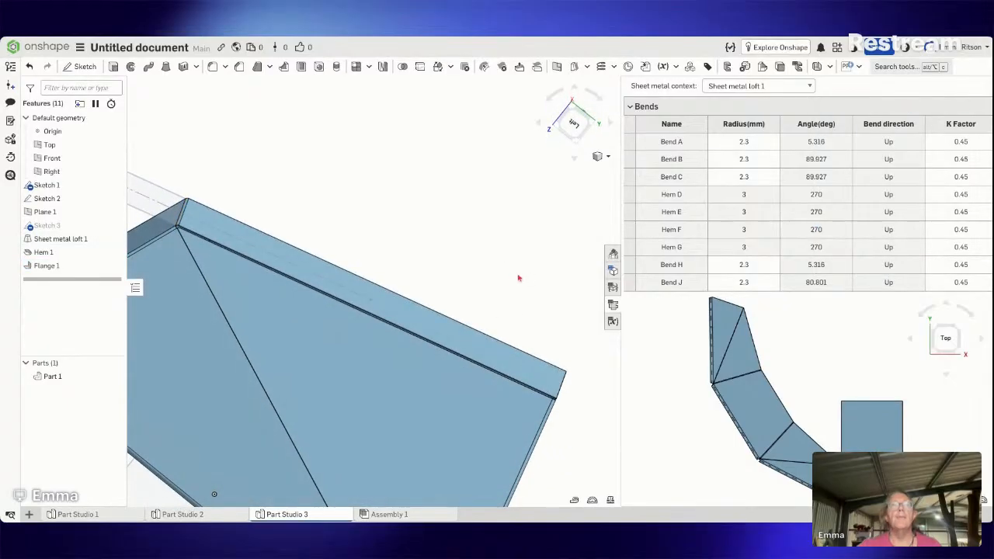
pyautogui.moveTo(520, 273); pyautogui.dragTo(483, 232, button='right')
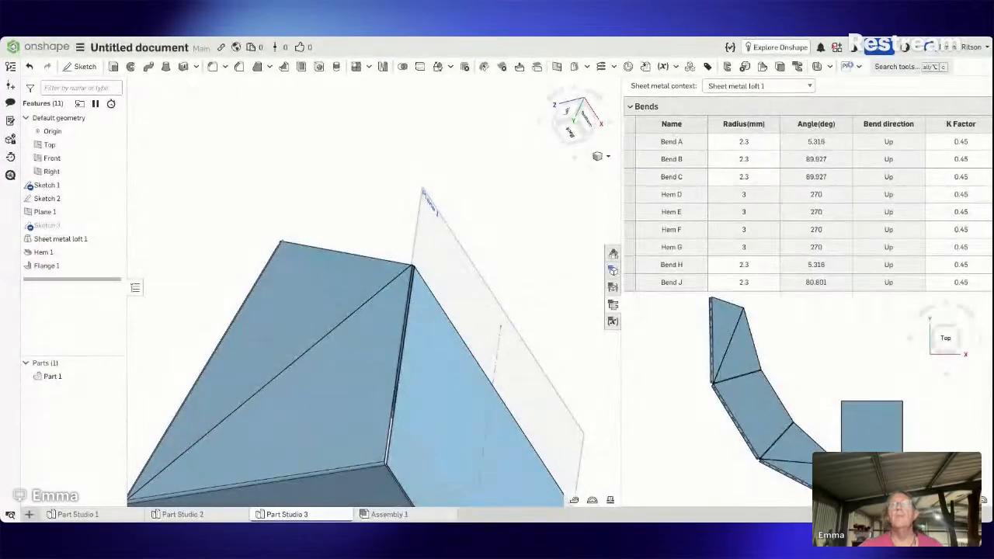
pyautogui.click(829, 67)
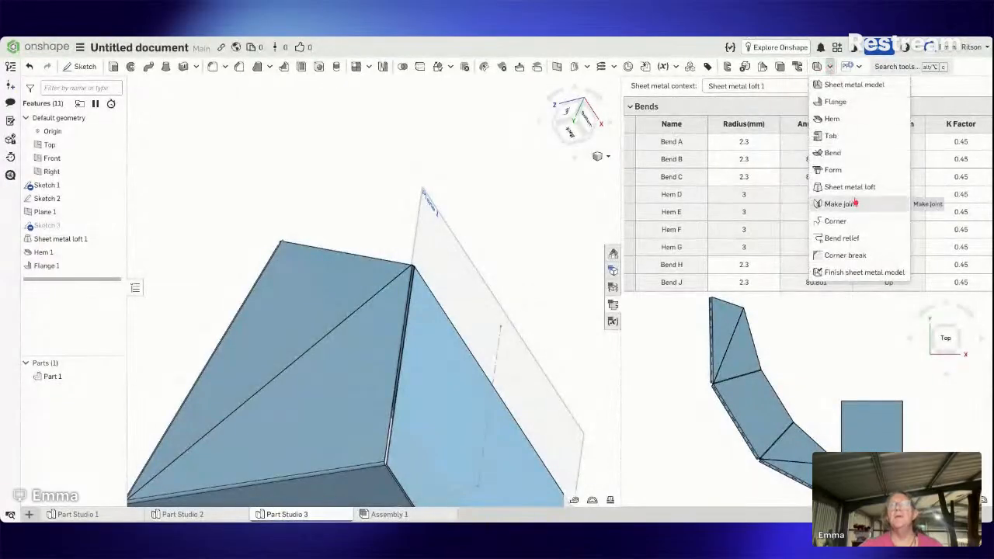
pyautogui.click(854, 144)
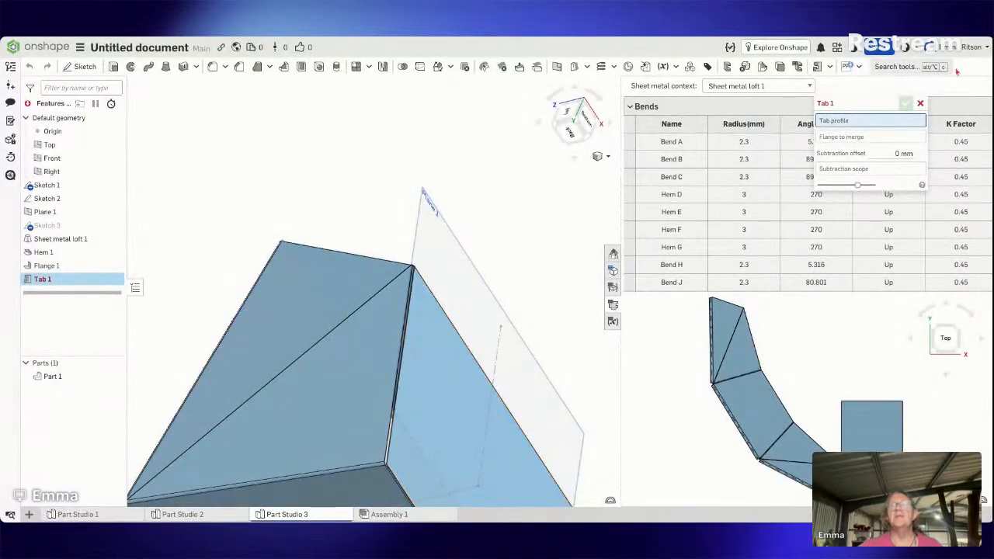
pyautogui.click(920, 104)
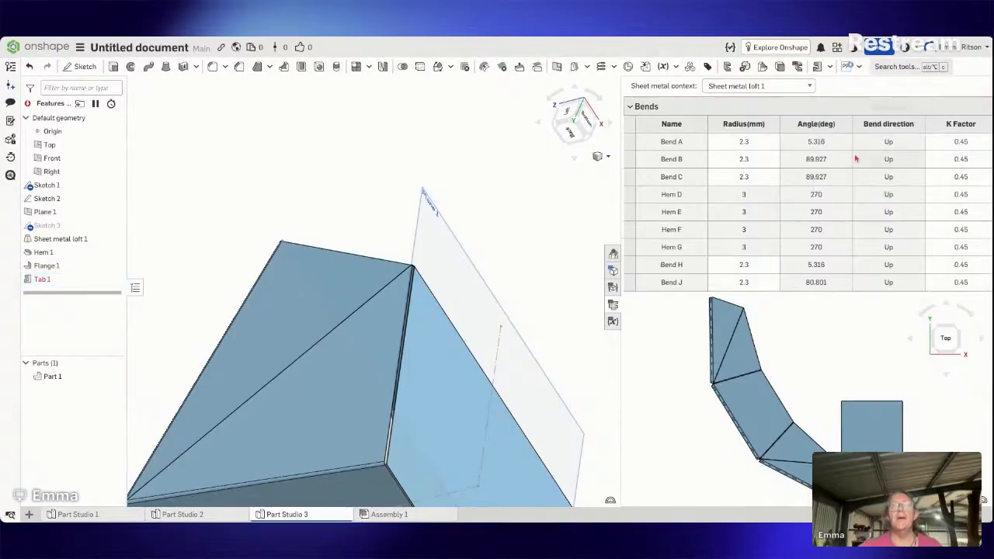
# Step: Start a new flange on the free side edge of Flange 1 where it meets the loft's side wall
pyautogui.moveTo(536, 172); pyautogui.dragTo(523, 199, button='right')
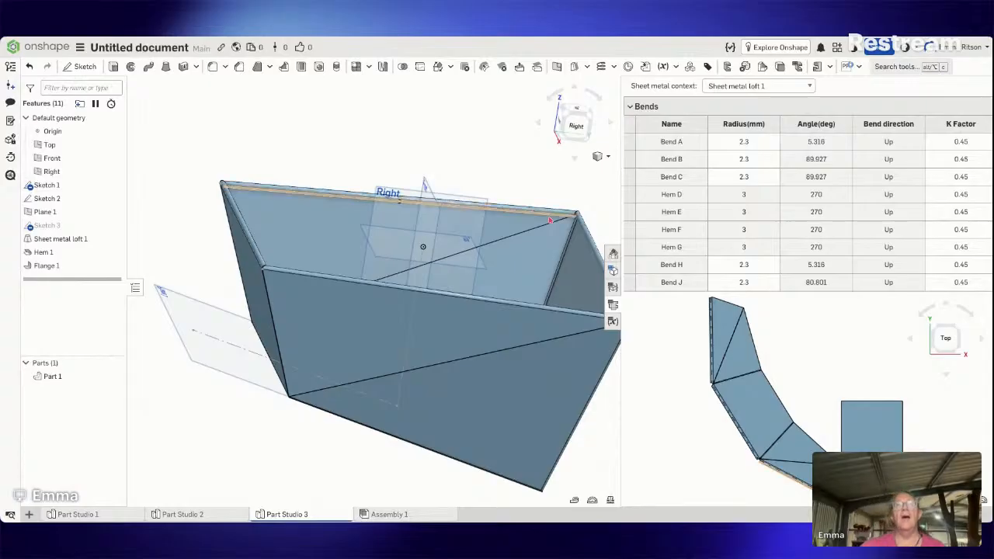
pyautogui.moveTo(531, 208); pyautogui.dragTo(552, 296, button='right')
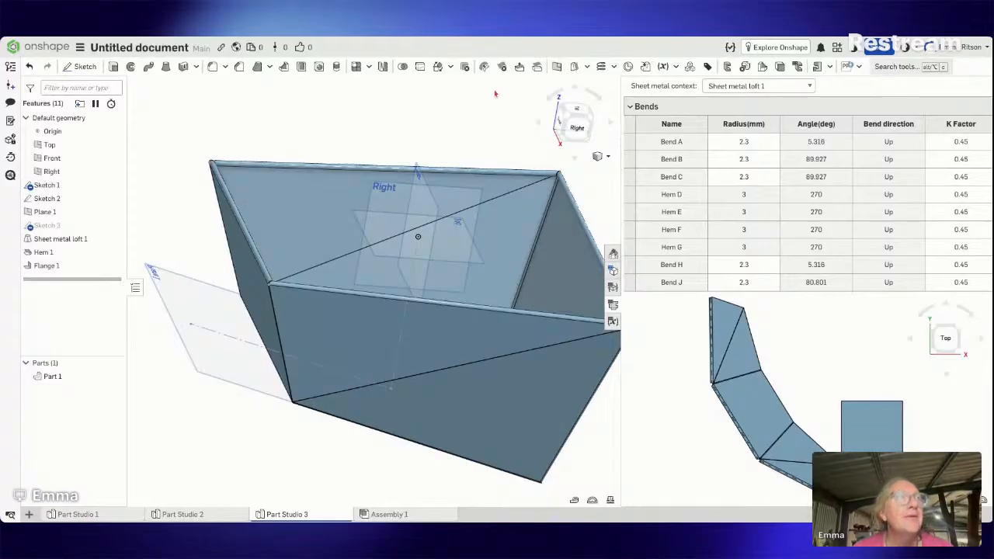
pyautogui.moveTo(331, 183); pyautogui.dragTo(345, 229, button='right')
pyautogui.scroll(-1, 297, 227)
pyautogui.scroll(5, 297, 227)
pyautogui.scroll(1, 380, 230)
pyautogui.scroll(-5, 379, 230)
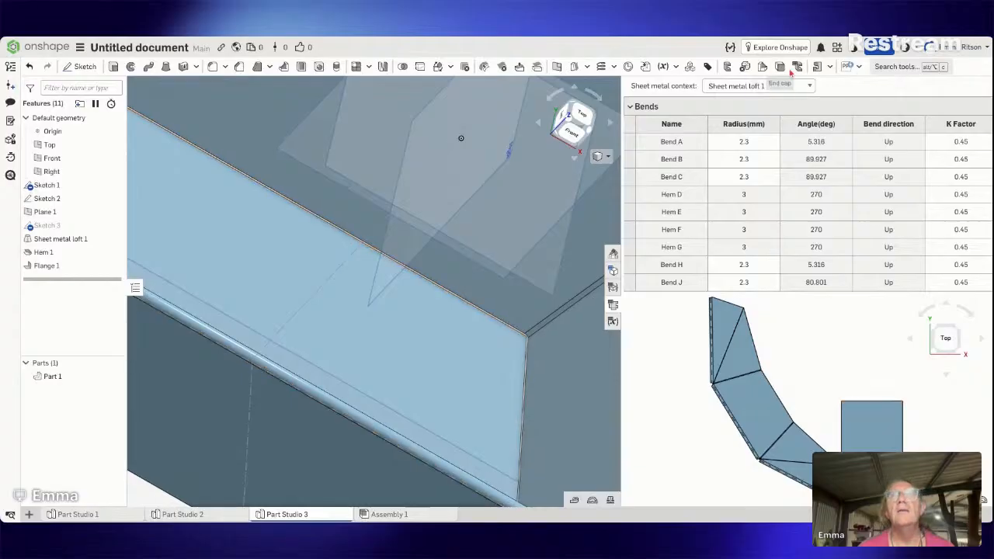
pyautogui.click(830, 67)
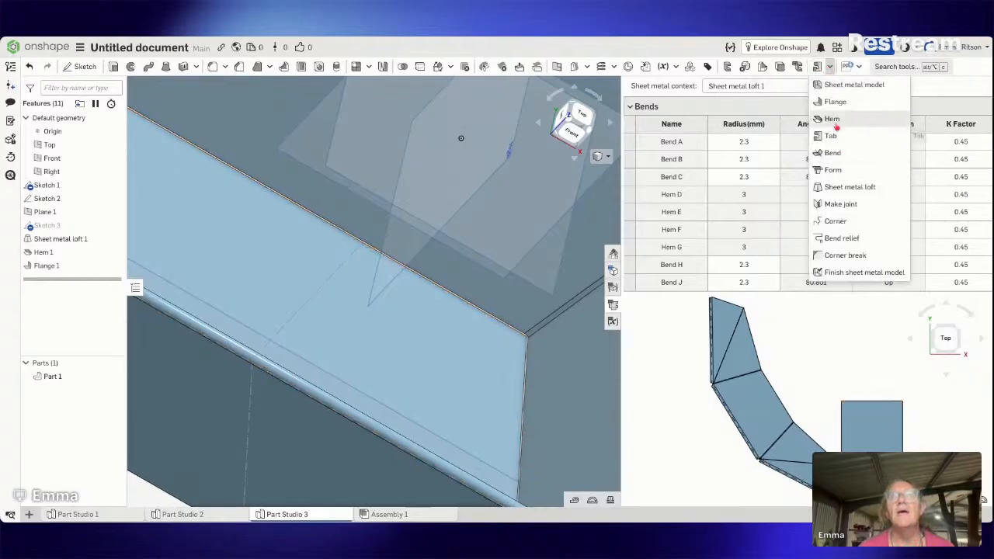
pyautogui.click(836, 104)
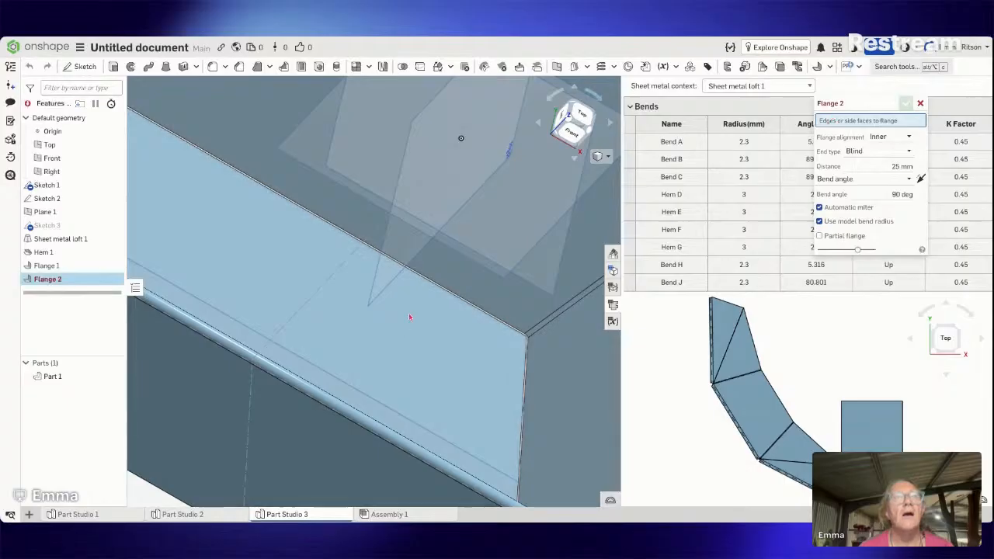
pyautogui.click(435, 287)
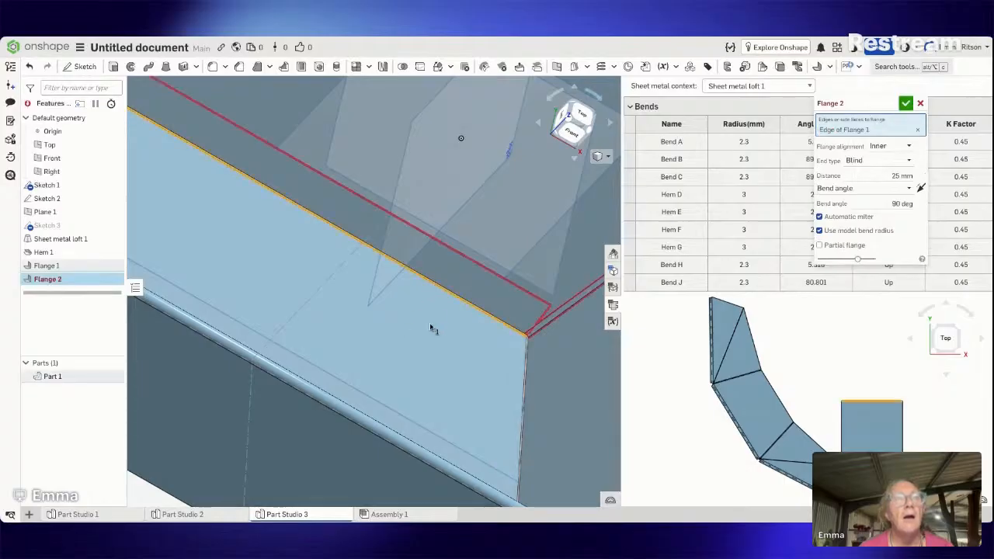
pyautogui.moveTo(429, 322); pyautogui.dragTo(439, 351, button='right')
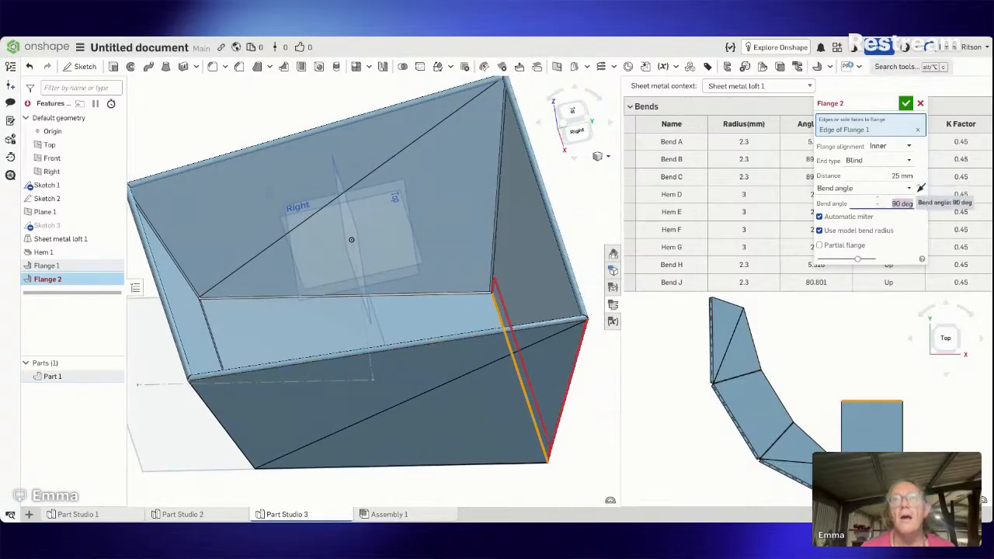
# Step: Try a bend angle of 0 degrees for Flange 2, restore 90 degrees and keep the Inner alignment
pyautogui.press('Return')
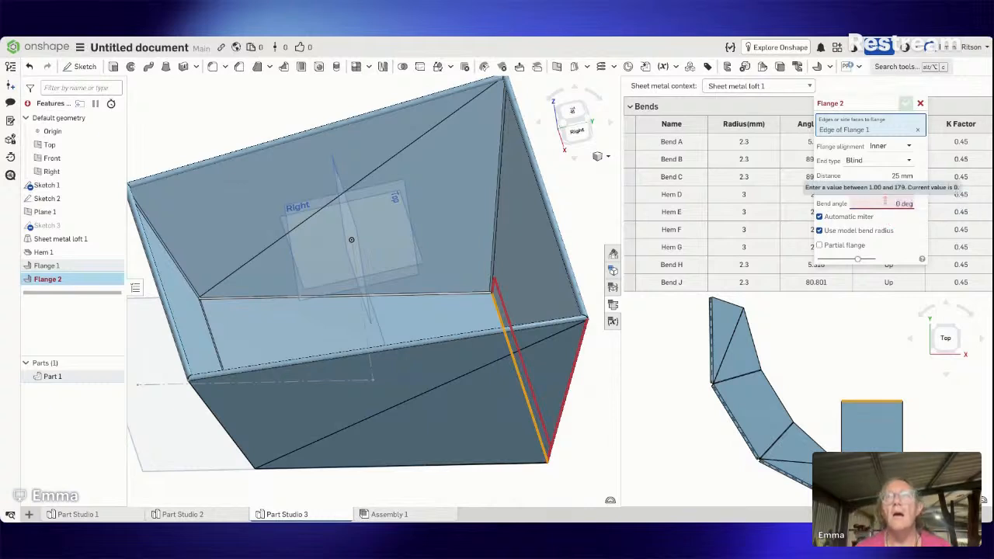
pyautogui.click(885, 203)
pyautogui.click(886, 203)
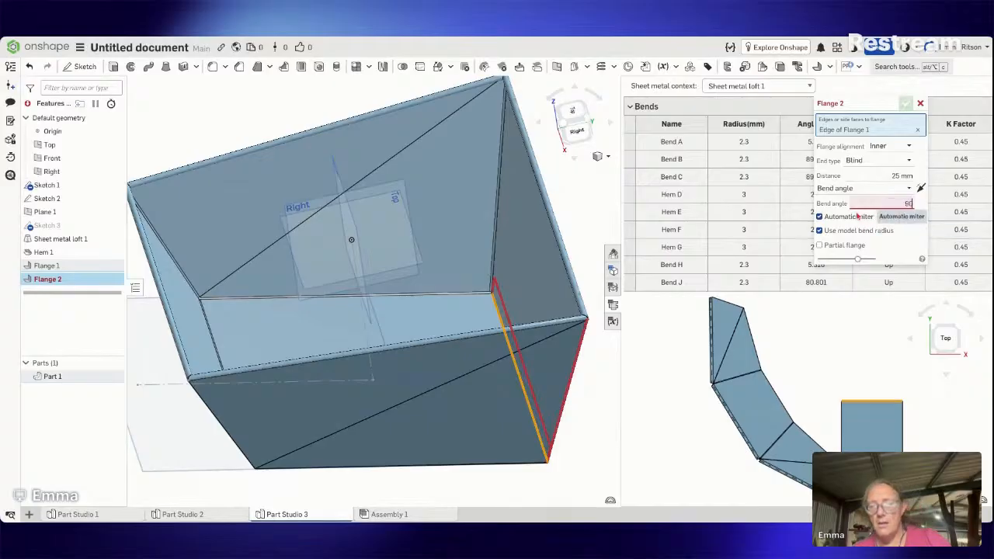
pyautogui.press('Return')
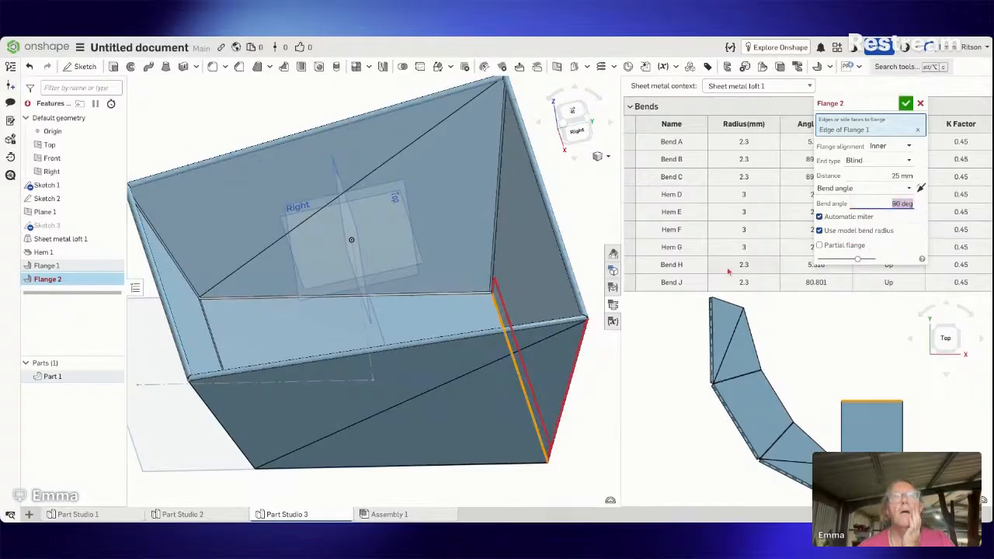
pyautogui.moveTo(559, 264)
pyautogui.mouseDown(button='right')
pyautogui.moveTo(559, 243)
pyautogui.moveTo(561, 276)
pyautogui.mouseUp(button='right')
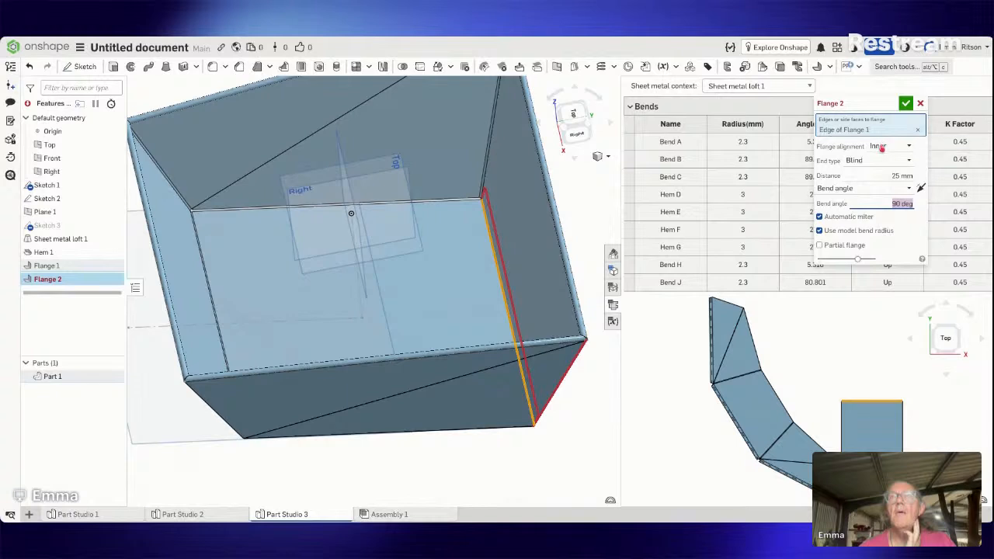
pyautogui.click(881, 148)
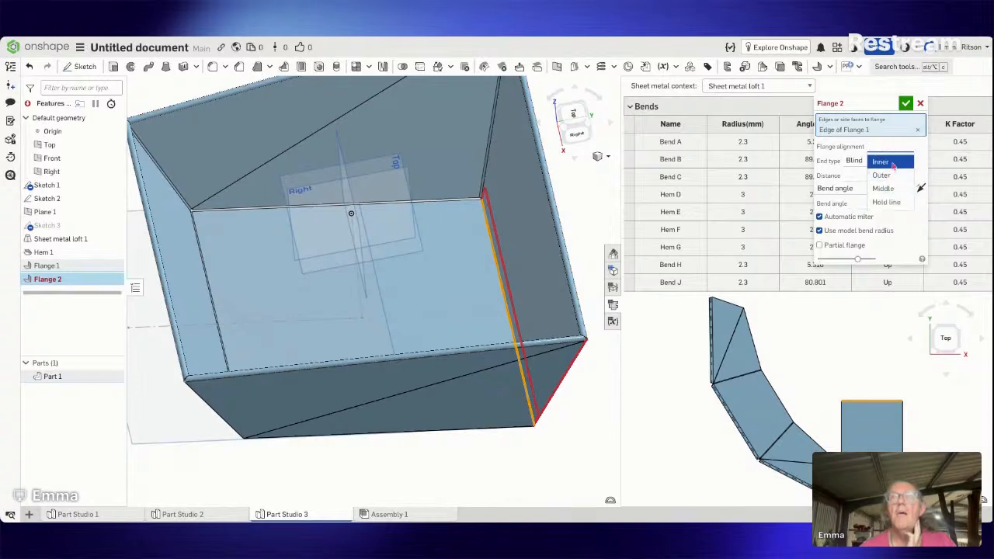
pyautogui.click(892, 165)
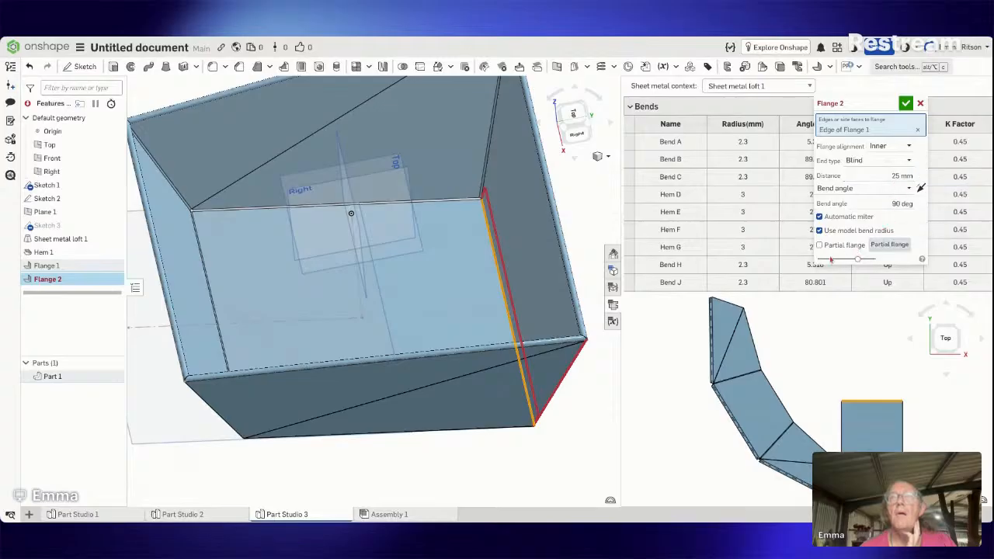
# Step: Make Flange 2 a partial flange and adjust its end offset along the selected edge to about 5 mm
pyautogui.click(839, 247)
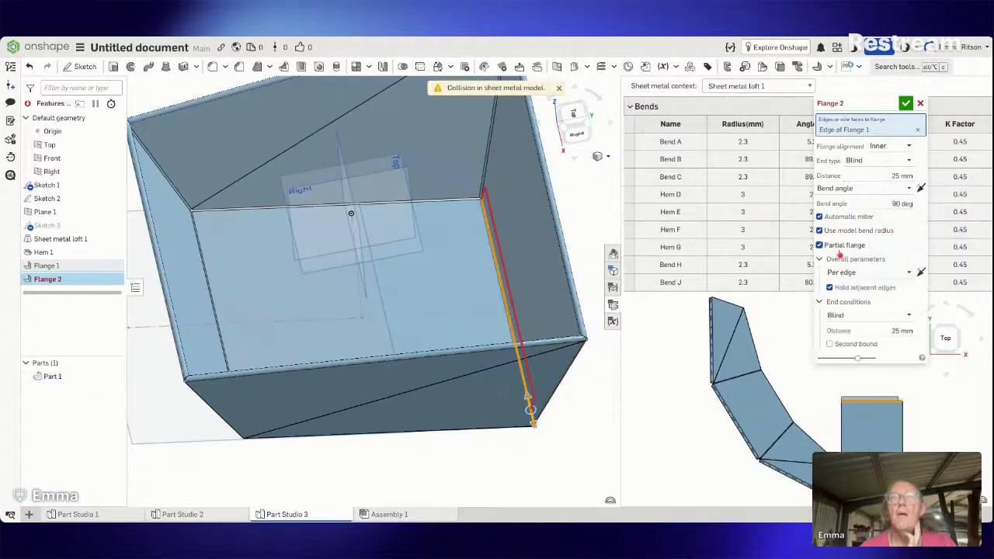
pyautogui.scroll(-8, 506, 222)
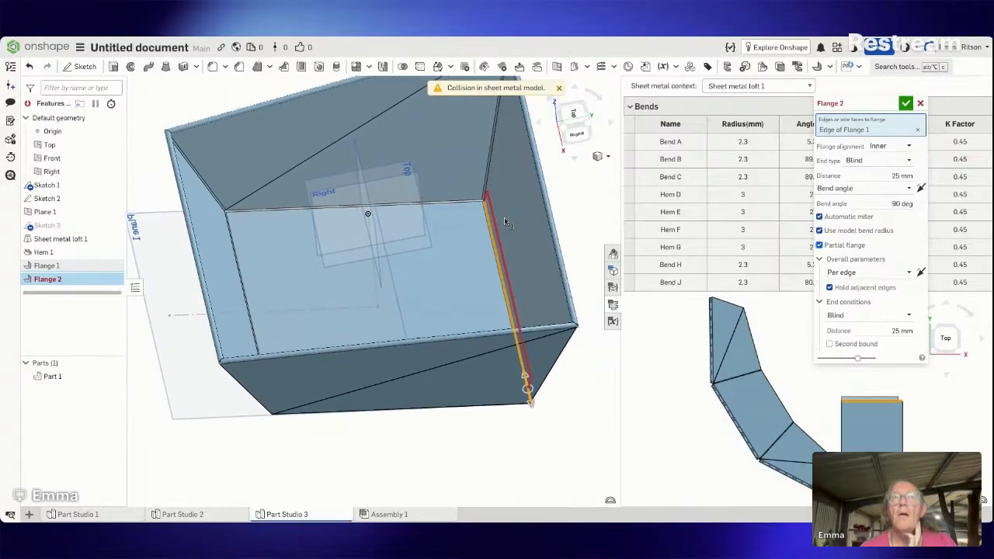
pyautogui.moveTo(505, 221); pyautogui.dragTo(520, 238, button='right')
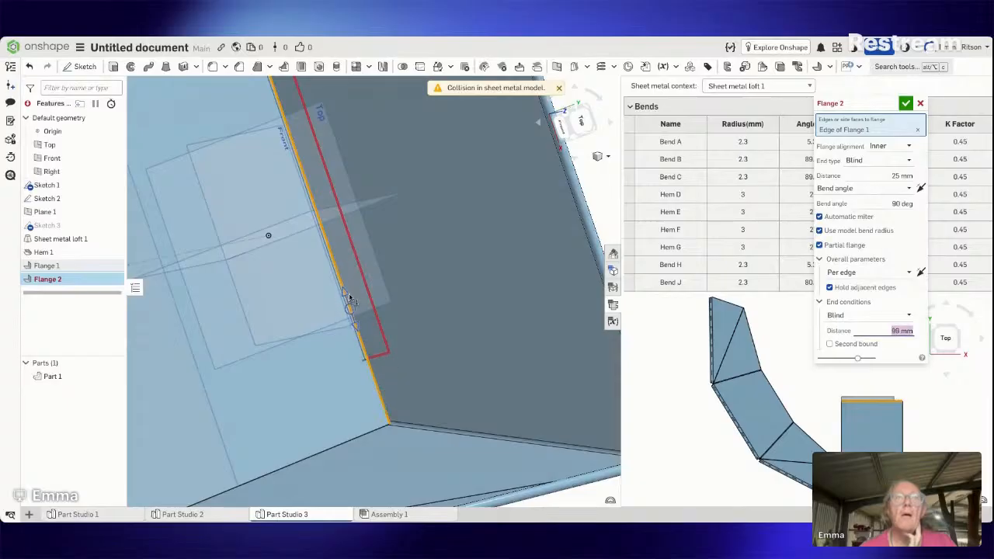
pyautogui.moveTo(352, 295); pyautogui.dragTo(349, 284)
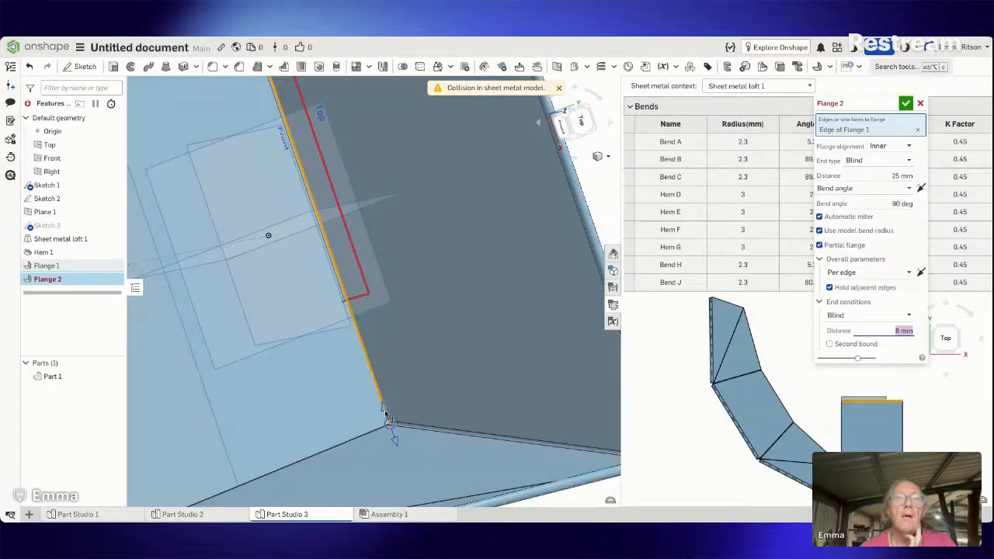
pyautogui.moveTo(385, 411); pyautogui.dragTo(391, 431)
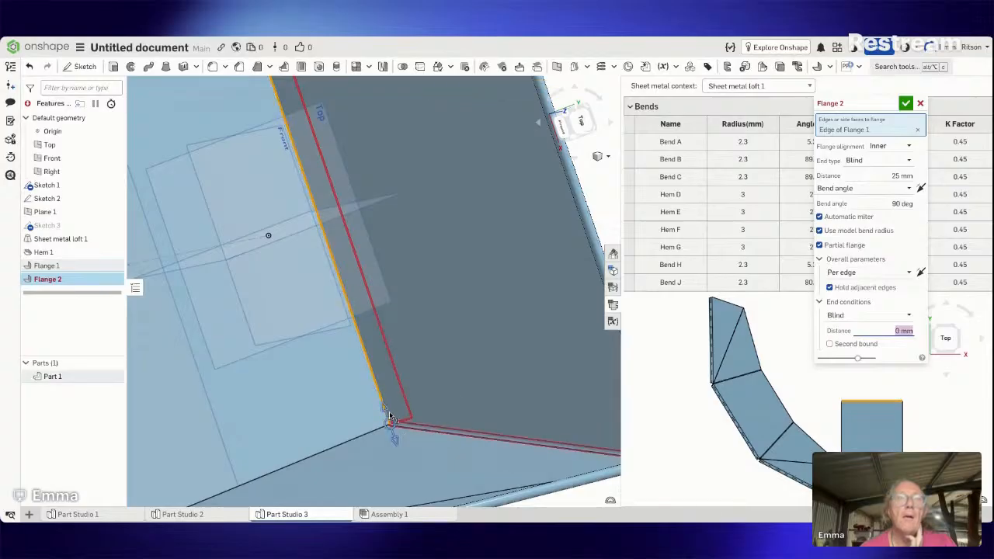
pyautogui.moveTo(390, 410); pyautogui.dragTo(390, 406)
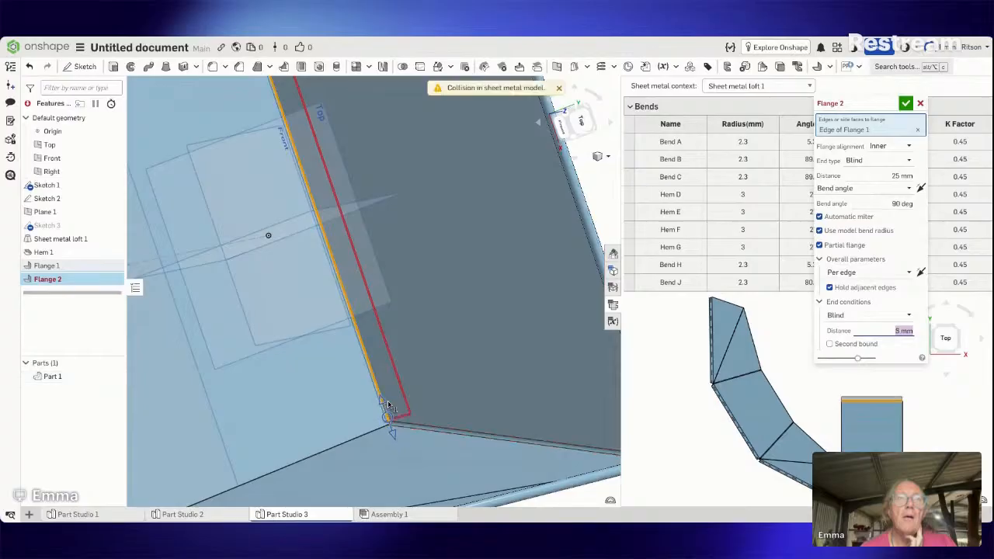
# Step: Set the partial flange's blind end distance to 10 mm
pyautogui.scroll(1, 343, 340)
pyautogui.scroll(-6, 343, 341)
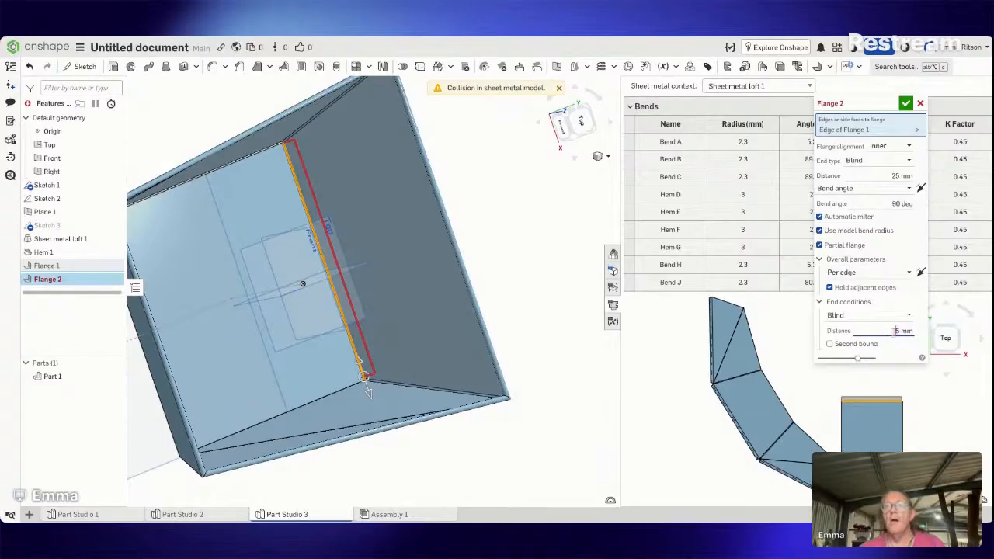
pyautogui.write('1')
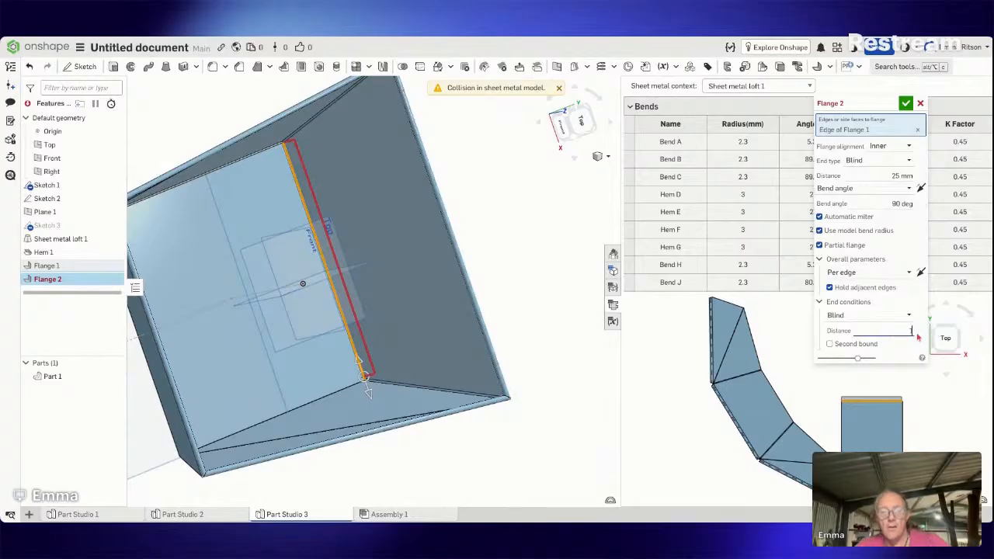
pyautogui.write('0')
pyautogui.press('Return')
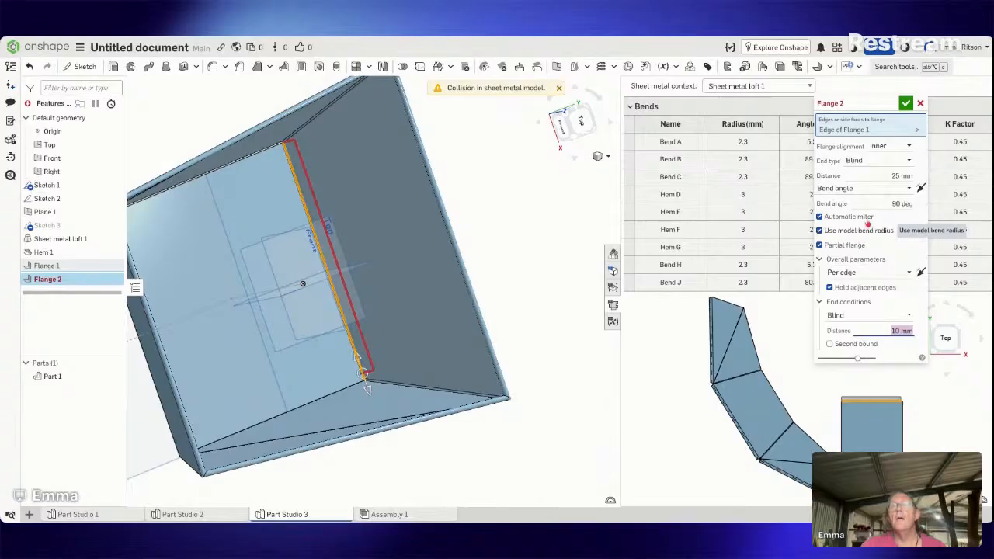
# Step: Replace Flange 2's selected edge with the loft wall's edge at the smaller opening and flip the bend so it points inward over the closing panel
pyautogui.click(920, 188)
pyautogui.moveTo(513, 195); pyautogui.dragTo(480, 241, button='right')
pyautogui.click(917, 129)
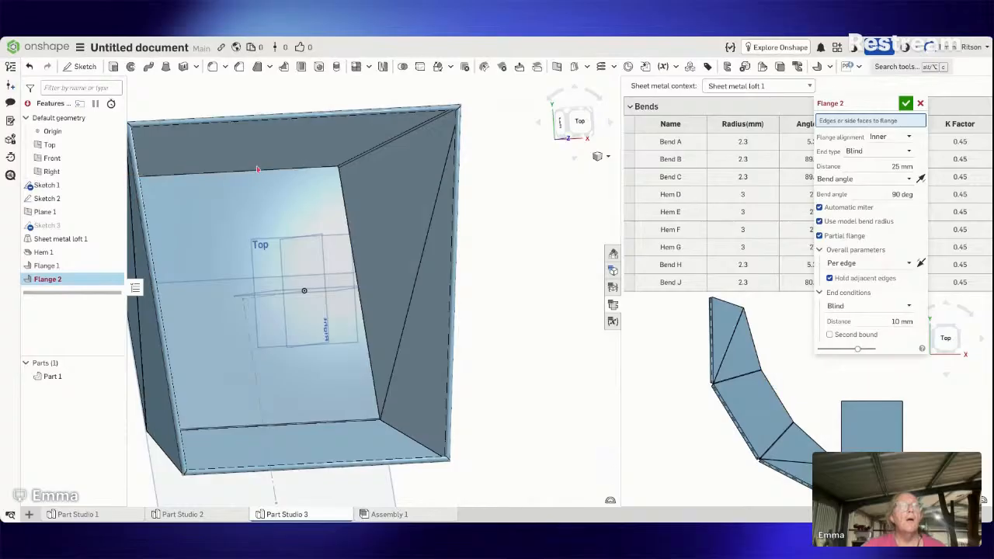
pyautogui.scroll(5, 257, 169)
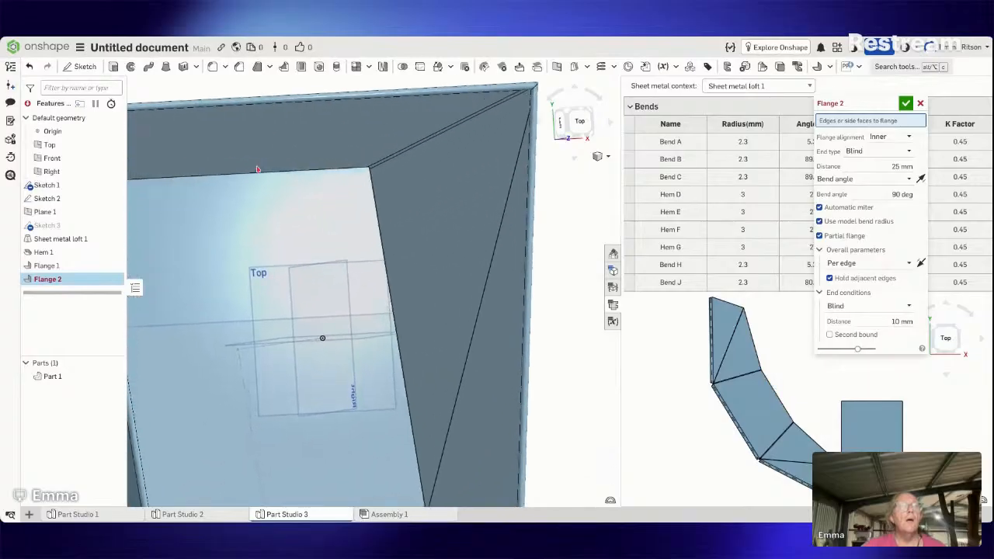
pyautogui.scroll(1, 311, 171)
pyautogui.moveTo(313, 172); pyautogui.dragTo(328, 169, button='right')
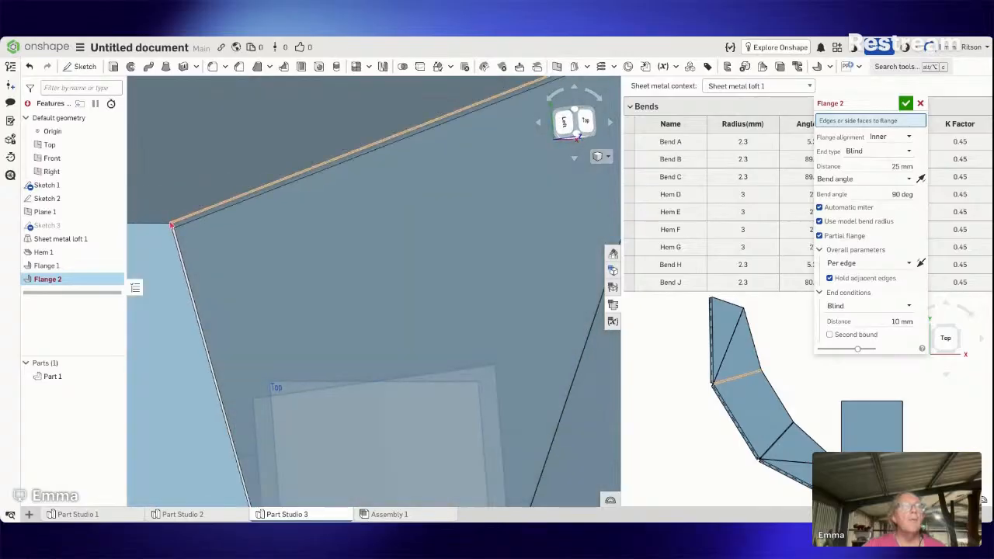
pyautogui.click(164, 226)
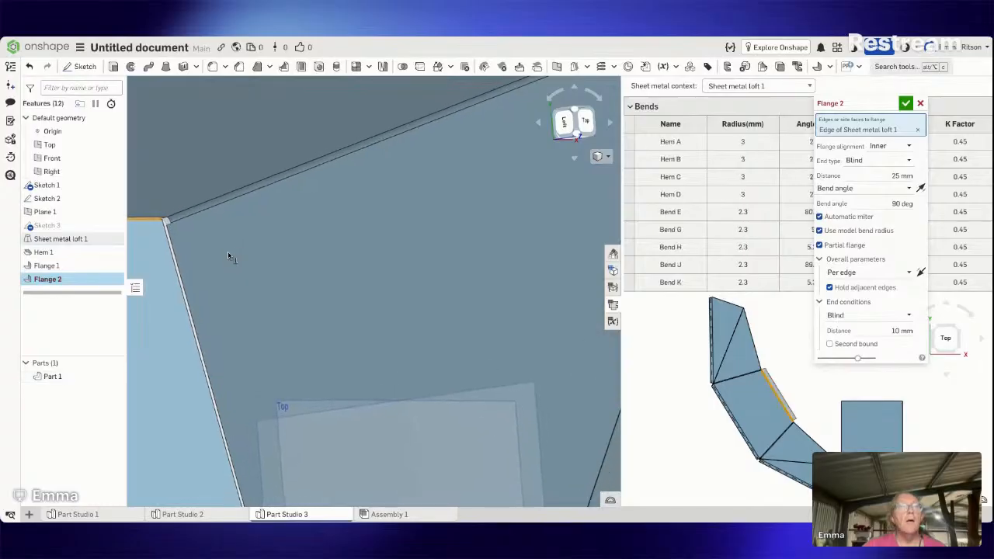
pyautogui.moveTo(227, 251); pyautogui.dragTo(326, 270, button='right')
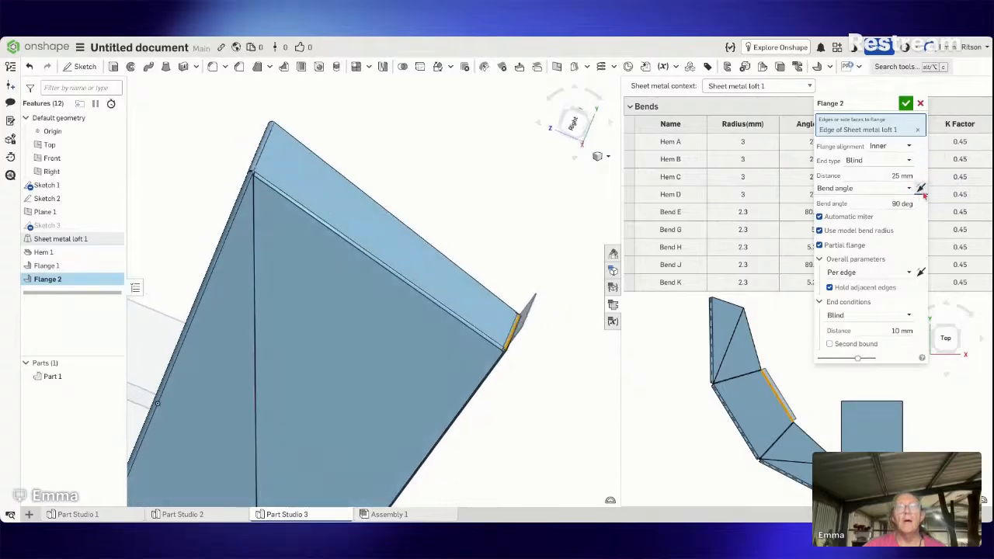
pyautogui.moveTo(558, 270); pyautogui.dragTo(522, 266, button='right')
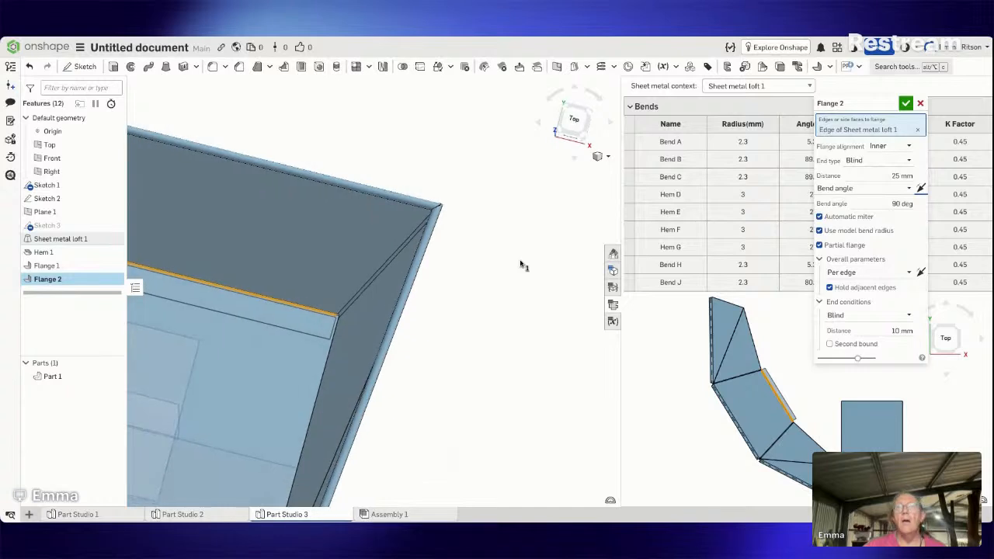
# Step: Try adding the adjoining base edge to Flange 2 after toggling automatic miter, and remove that edge from the selection
pyautogui.click(847, 217)
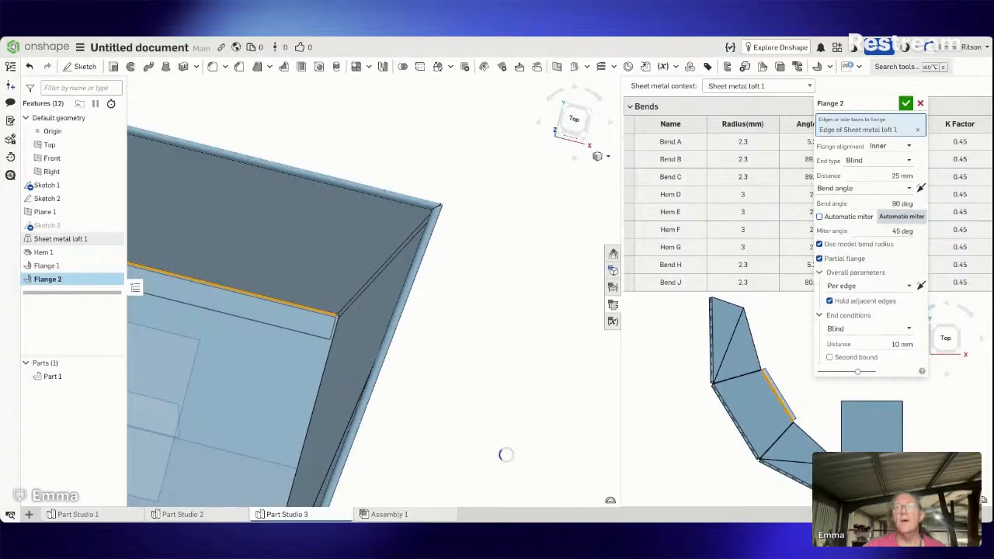
pyautogui.click(847, 217)
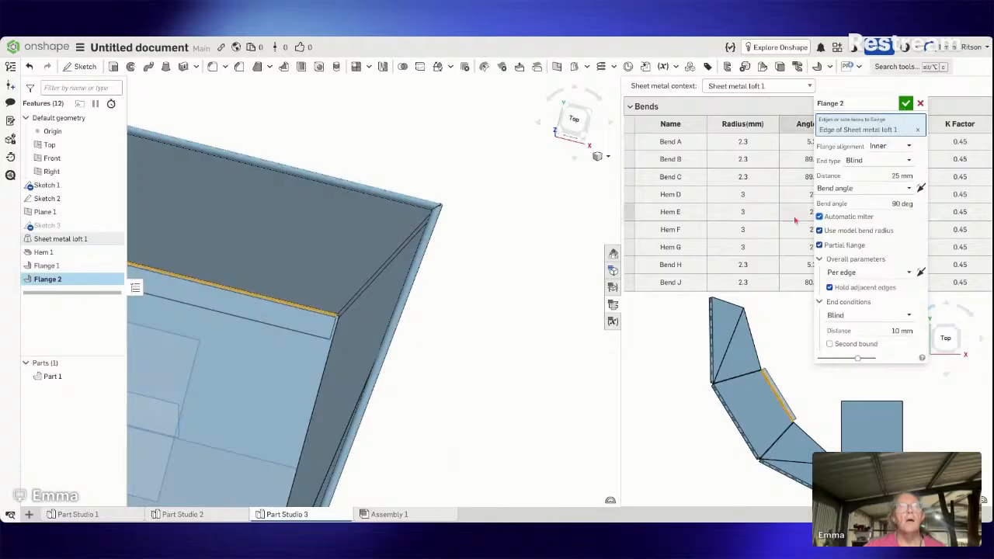
pyautogui.click(323, 380)
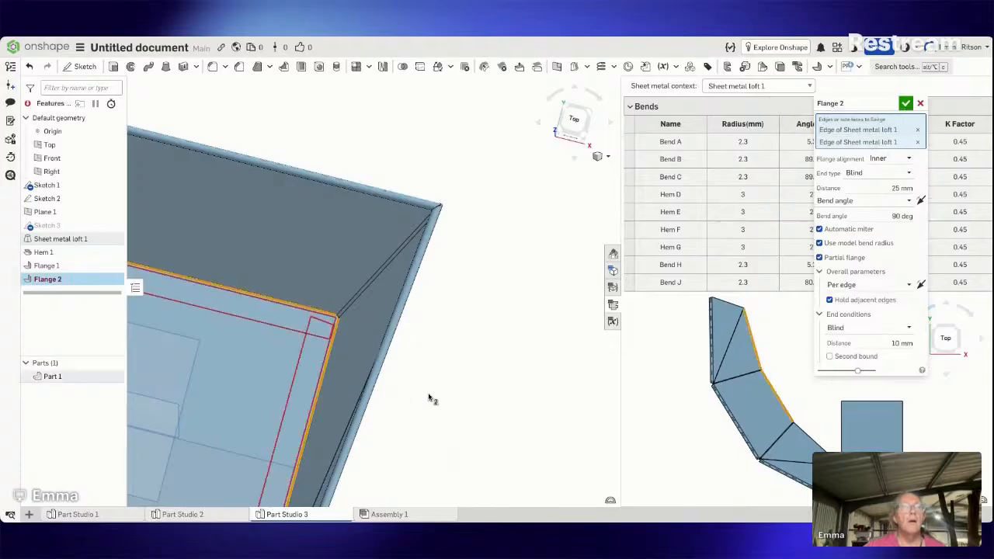
pyautogui.moveTo(506, 313)
pyautogui.mouseDown(button='right')
pyautogui.moveTo(514, 305)
pyautogui.moveTo(506, 310)
pyautogui.mouseUp(button='right')
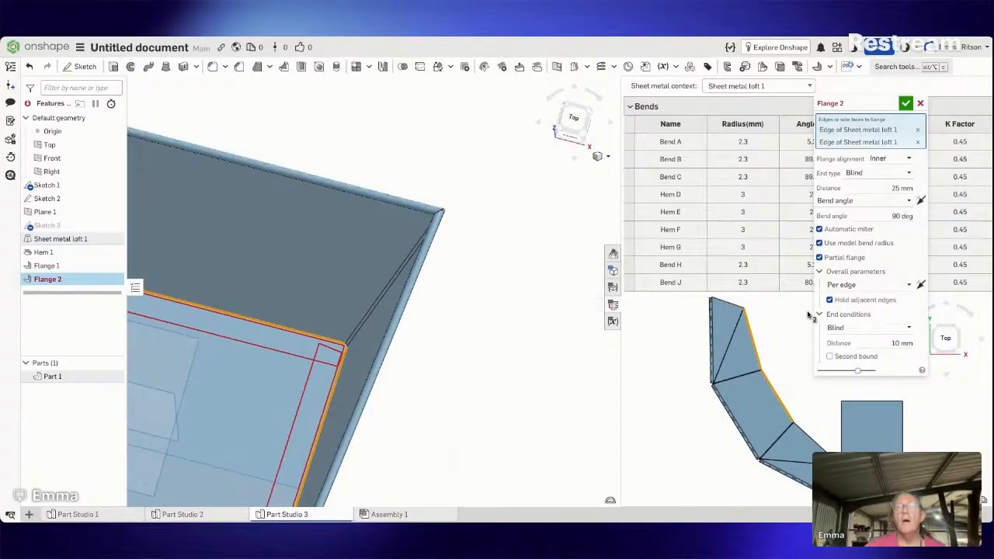
pyautogui.click(917, 142)
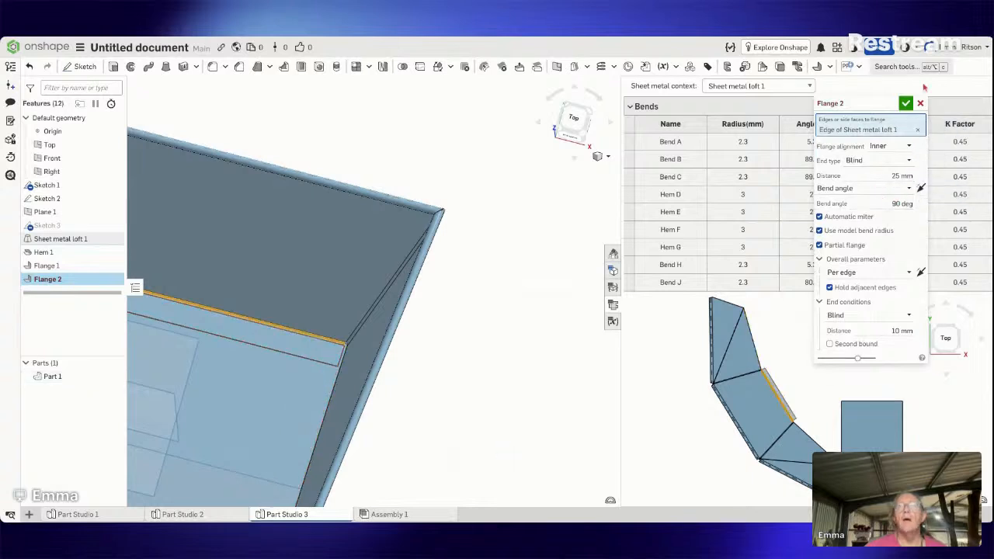
# Step: Complete Flange 2 on the single selected edge as an inner, blind 25 mm flange with a 90 degree bend
pyautogui.click(905, 103)
pyautogui.moveTo(461, 315); pyautogui.dragTo(369, 321, button='right')
pyautogui.scroll(-5, 369, 321)
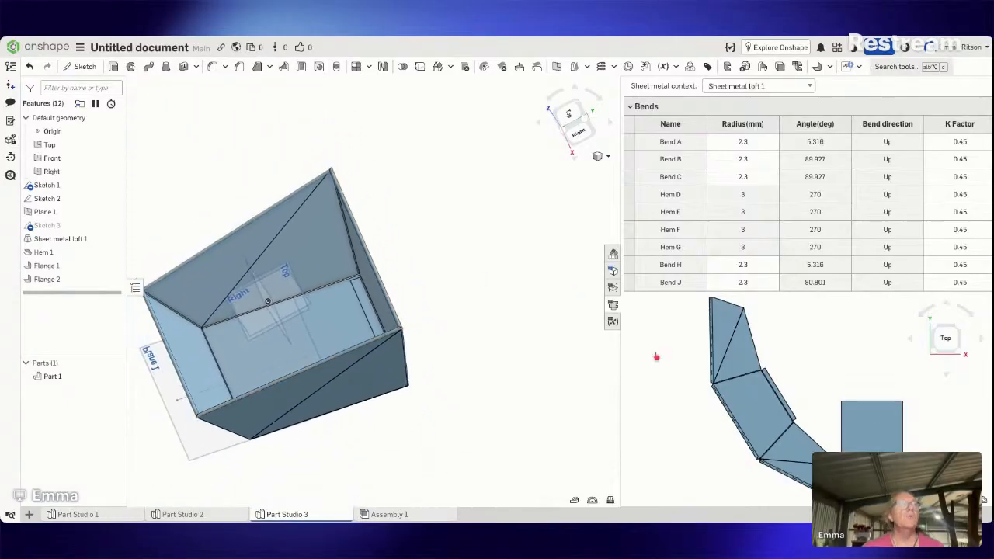
# Step: Leave the sheet metal document and open the main assy in the donation box document
pyautogui.click(34, 48)
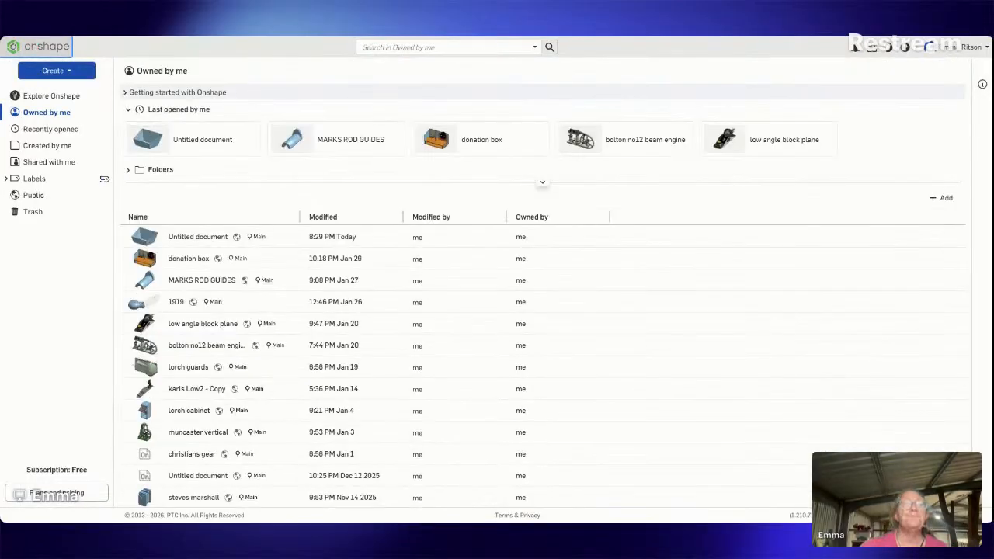
pyautogui.doubleClick(177, 260)
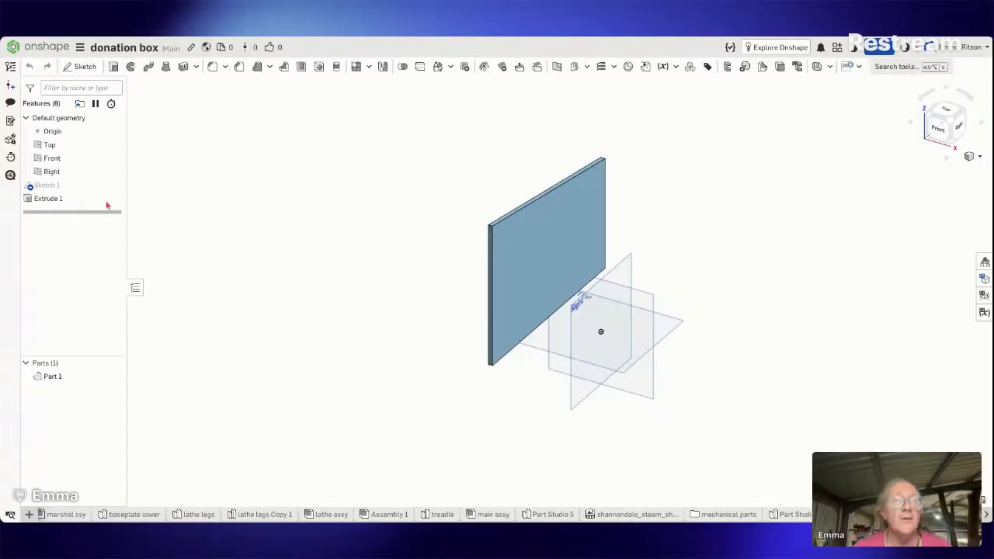
pyautogui.scroll(1, 213, 284)
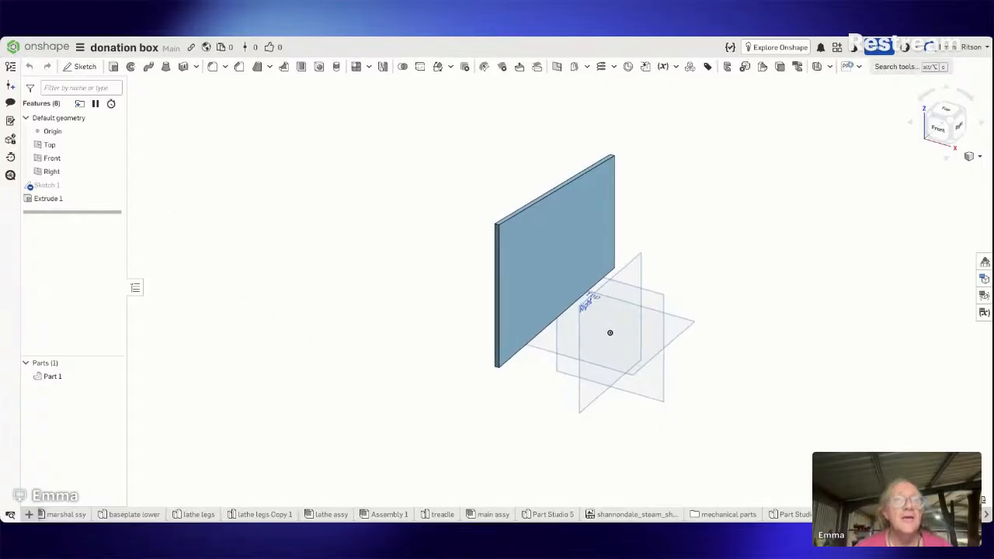
pyautogui.click(492, 516)
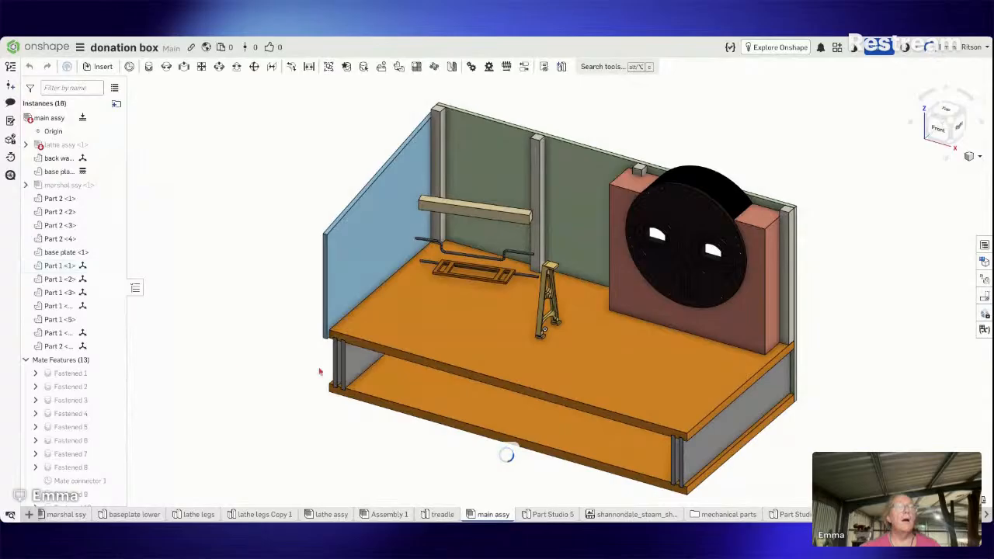
# Step: Locate the subassembly containing the lathe bed, crank and legs, and hide the whole lathe assy
pyautogui.click(484, 217)
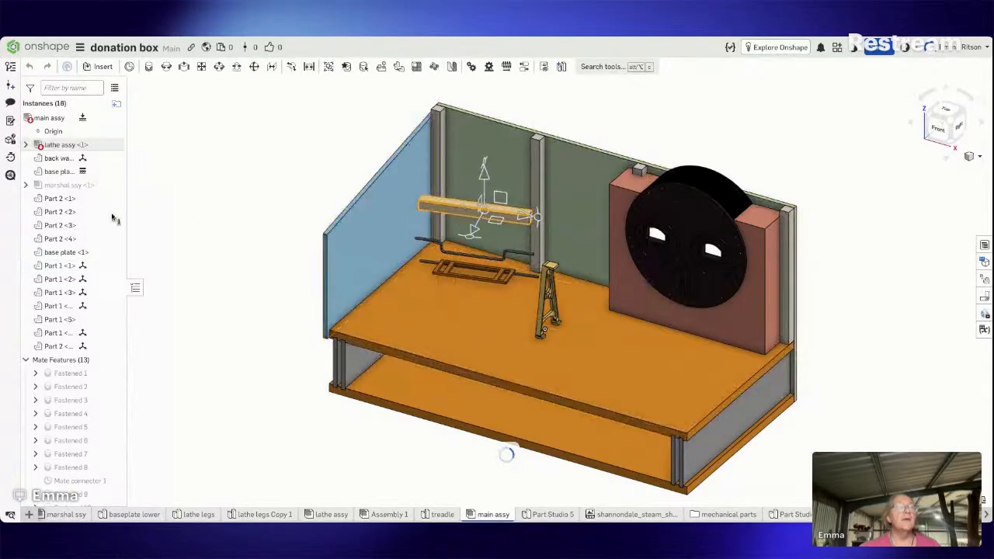
pyautogui.click(25, 145)
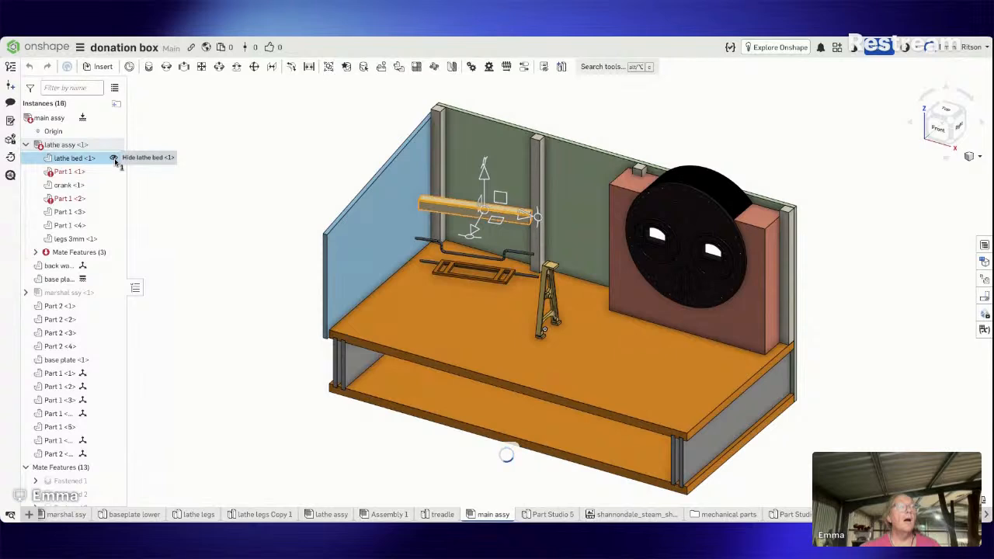
pyautogui.click(189, 195)
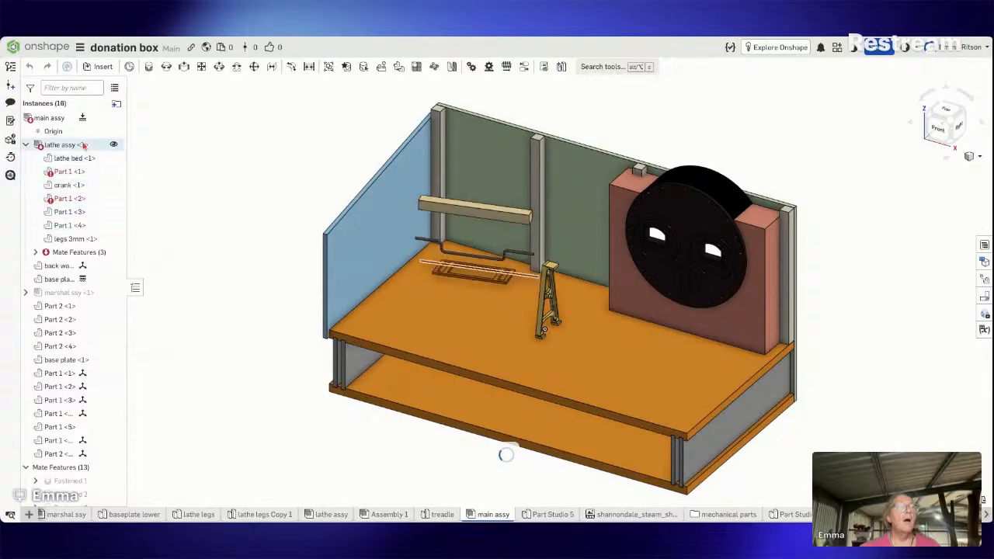
pyautogui.click(26, 145)
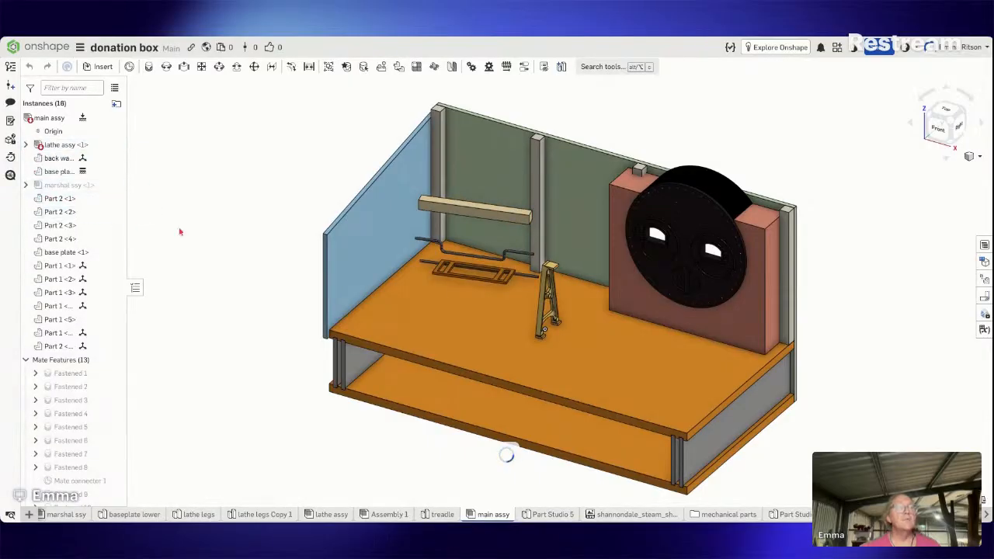
pyautogui.moveTo(229, 288); pyautogui.dragTo(209, 264, button='right')
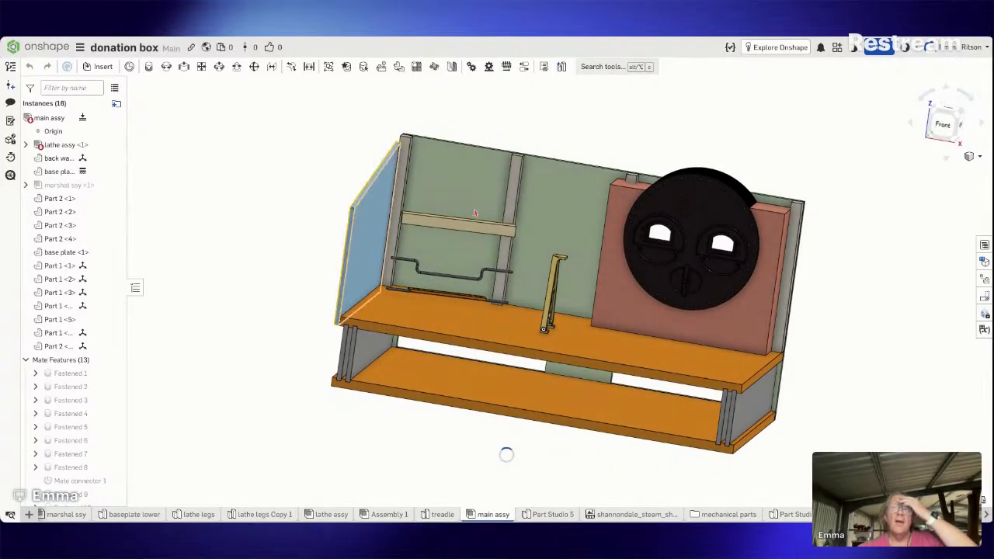
pyautogui.click(941, 125)
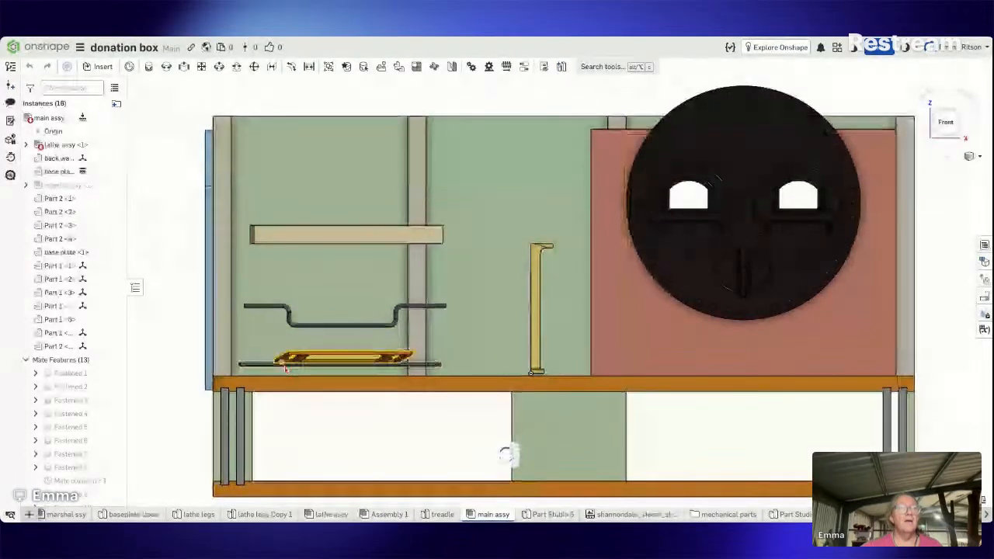
pyautogui.click(289, 320)
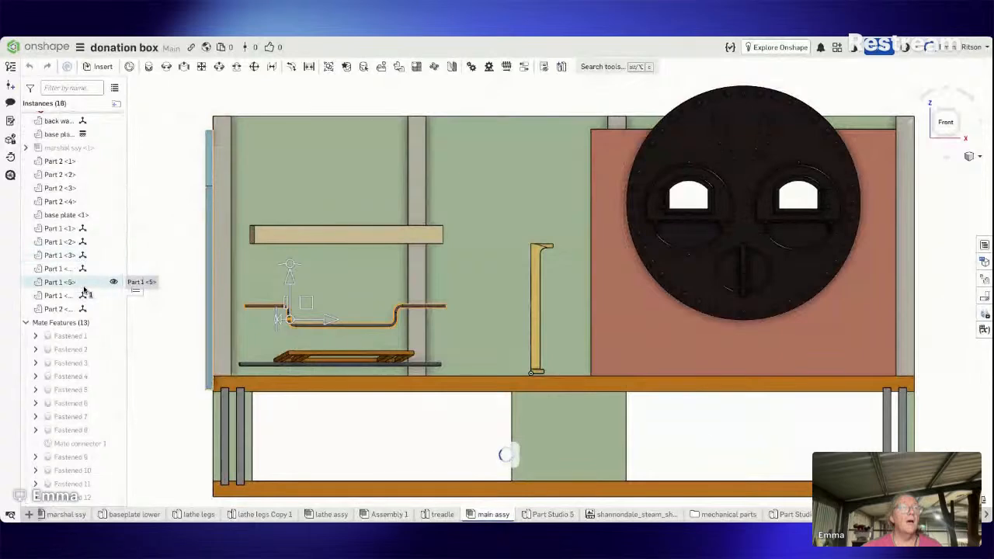
pyautogui.scroll(2, 86, 285)
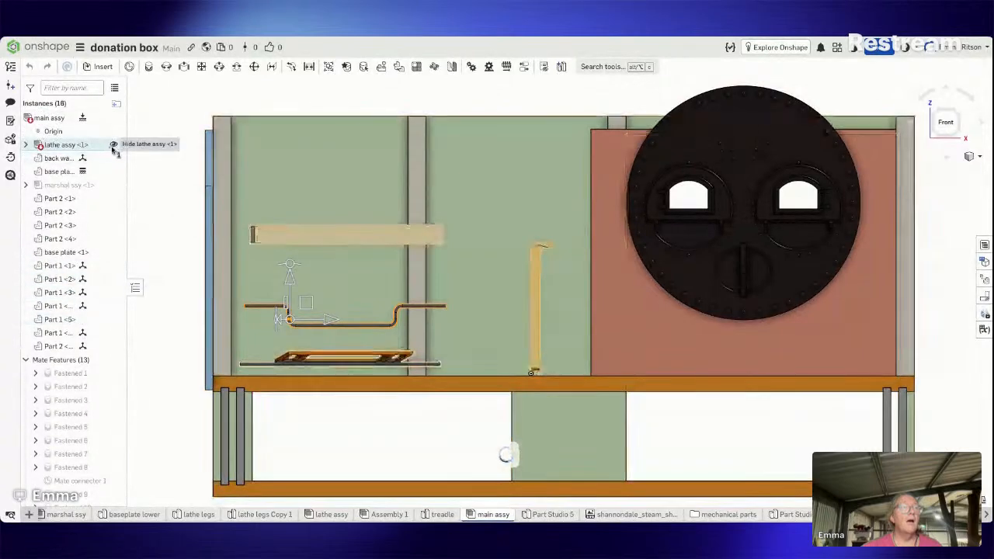
pyautogui.click(113, 144)
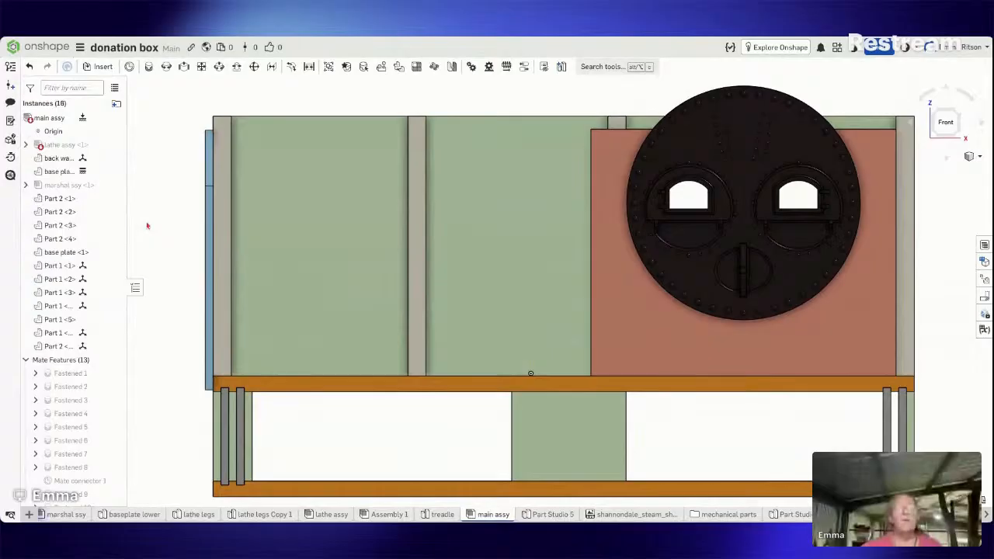
# Step: From the front view, measure between the red block's vertical edge nearest the lathe area and the inner edge of the blue end wall
pyautogui.moveTo(343, 285); pyautogui.dragTo(365, 262, button='right')
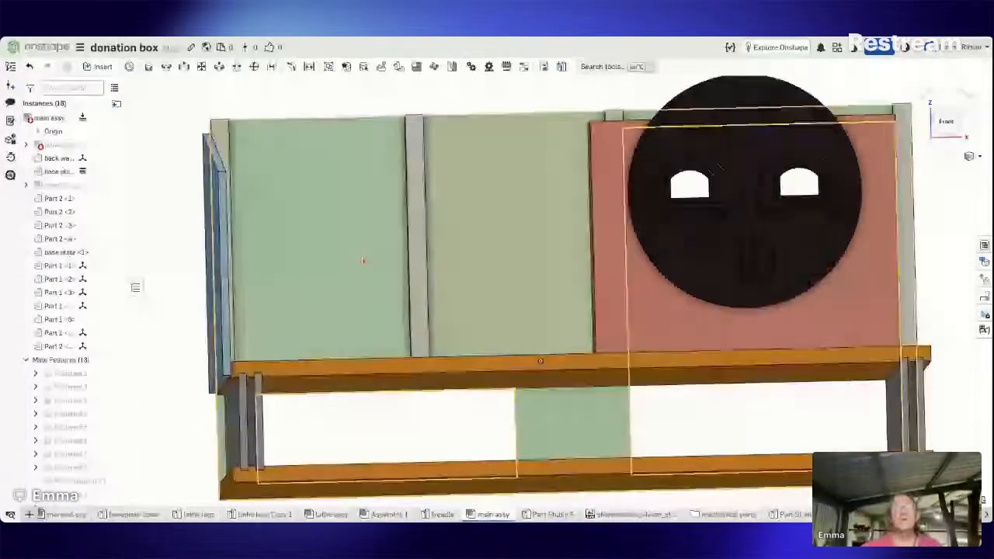
pyautogui.click(946, 122)
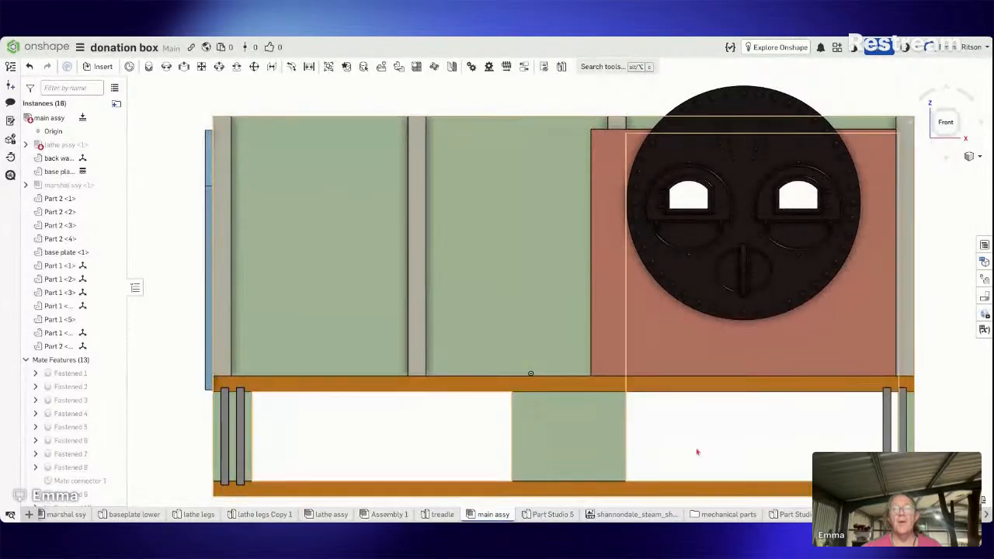
pyautogui.click(969, 499)
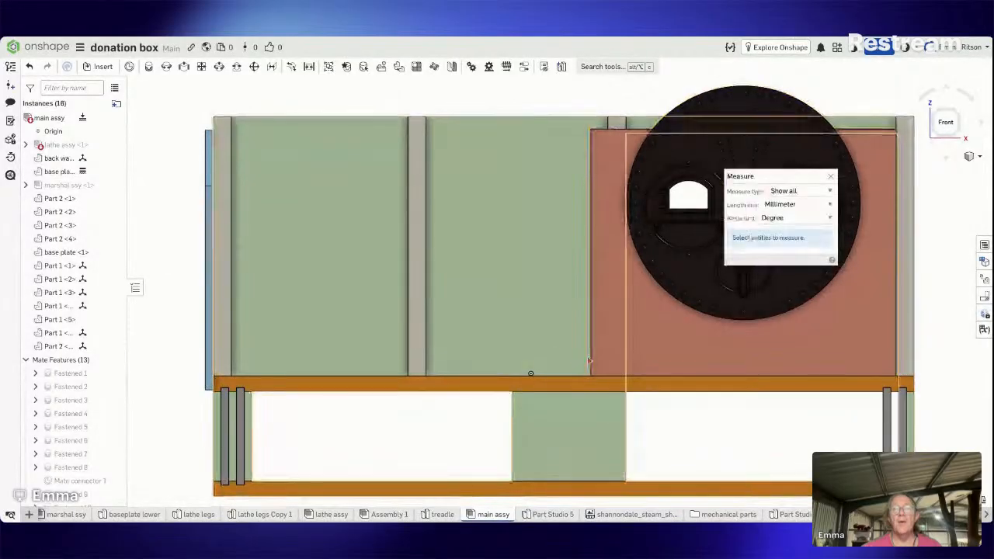
pyautogui.click(591, 355)
pyautogui.click(212, 372)
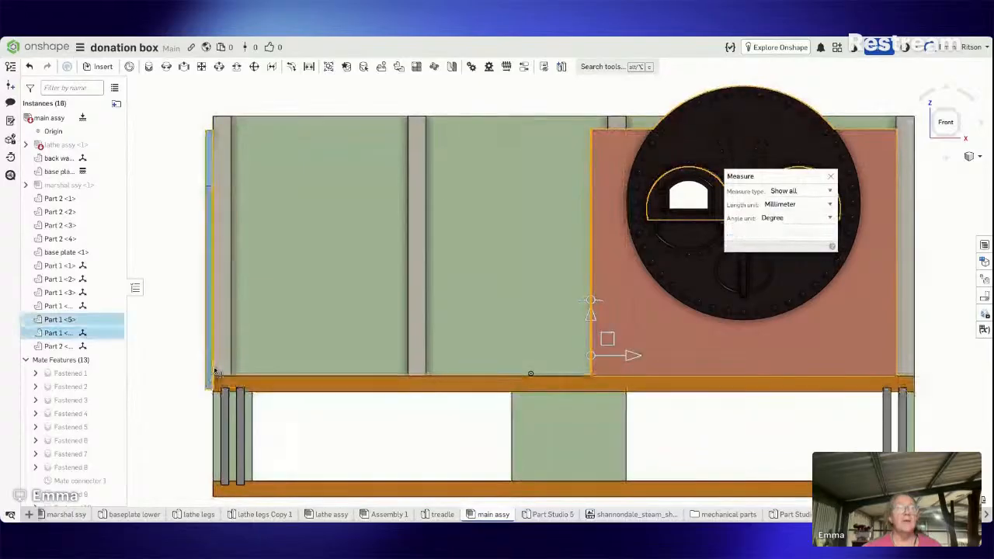
pyautogui.moveTo(255, 361); pyautogui.dragTo(254, 390, button='right')
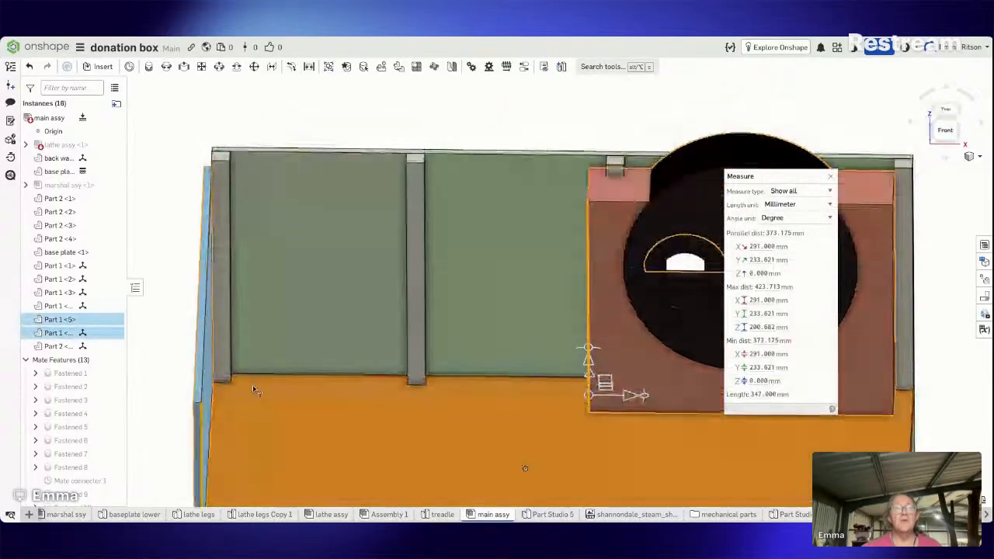
pyautogui.scroll(-5, 247, 384)
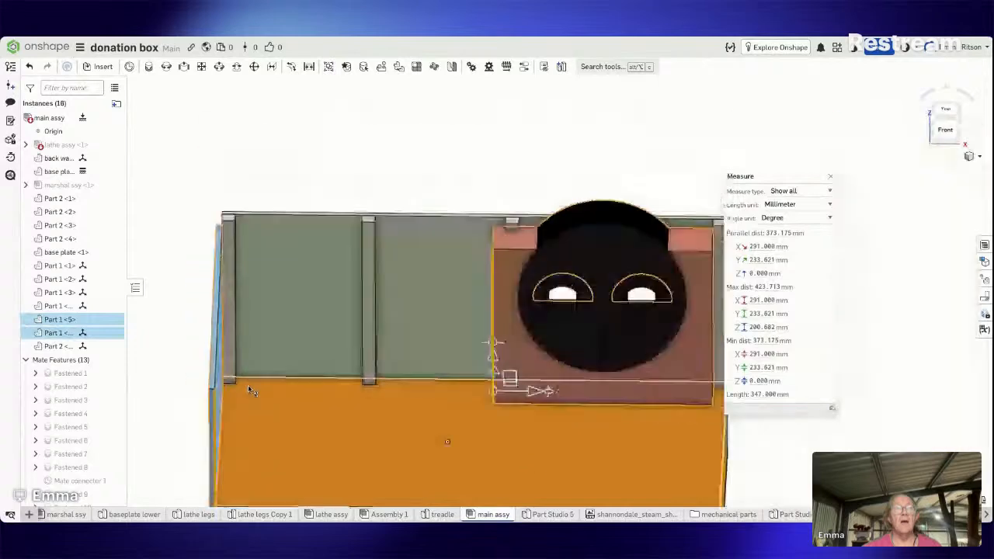
pyautogui.click(830, 177)
# Step: Measure the base plate's depth between its front and rear long edges, clearing the earlier selections first
pyautogui.click(972, 501)
pyautogui.scroll(1, 810, 444)
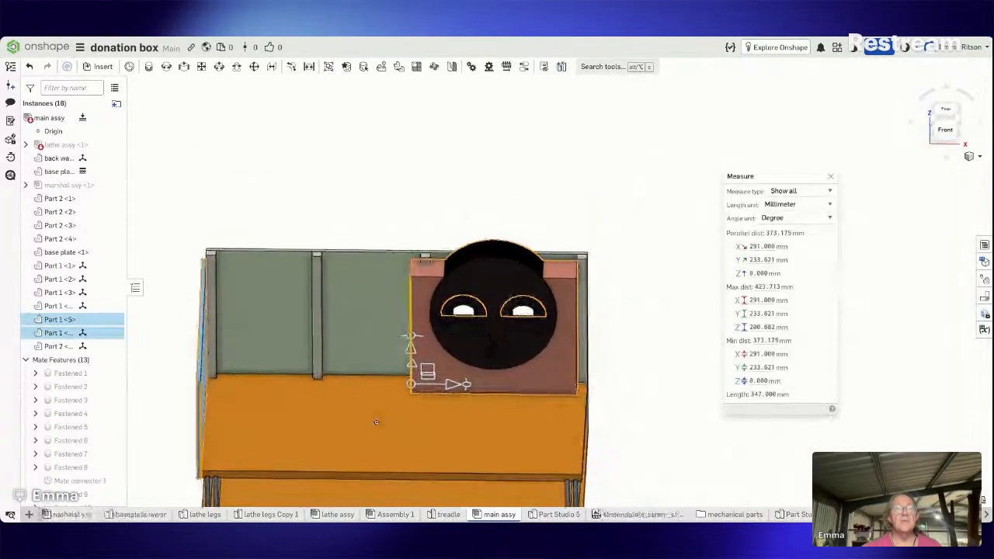
pyautogui.click(380, 480)
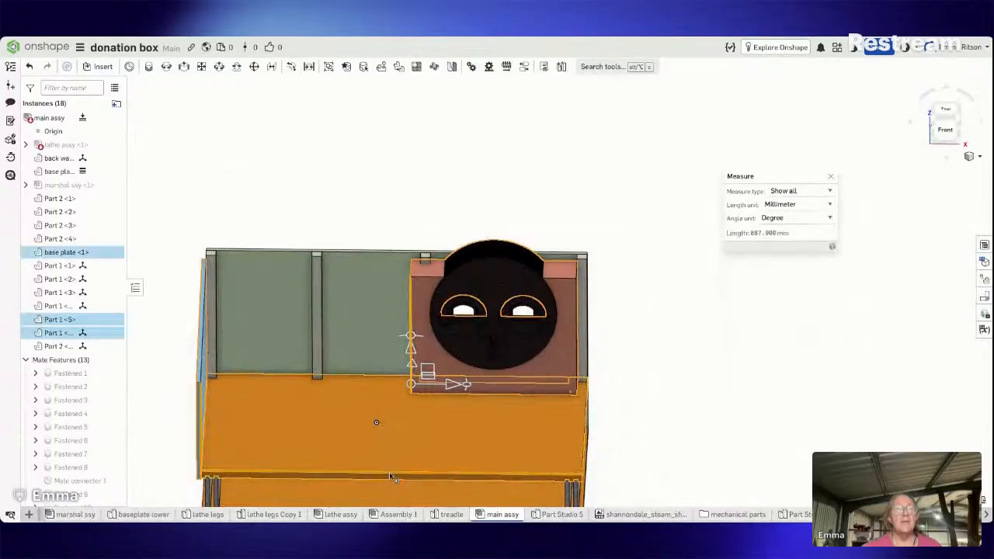
pyautogui.click(290, 376)
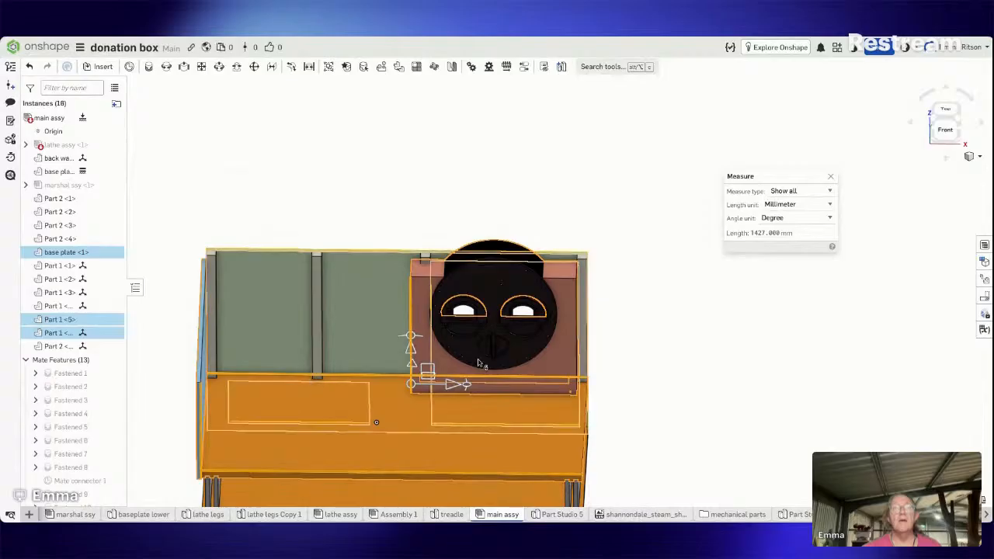
pyautogui.click(688, 444)
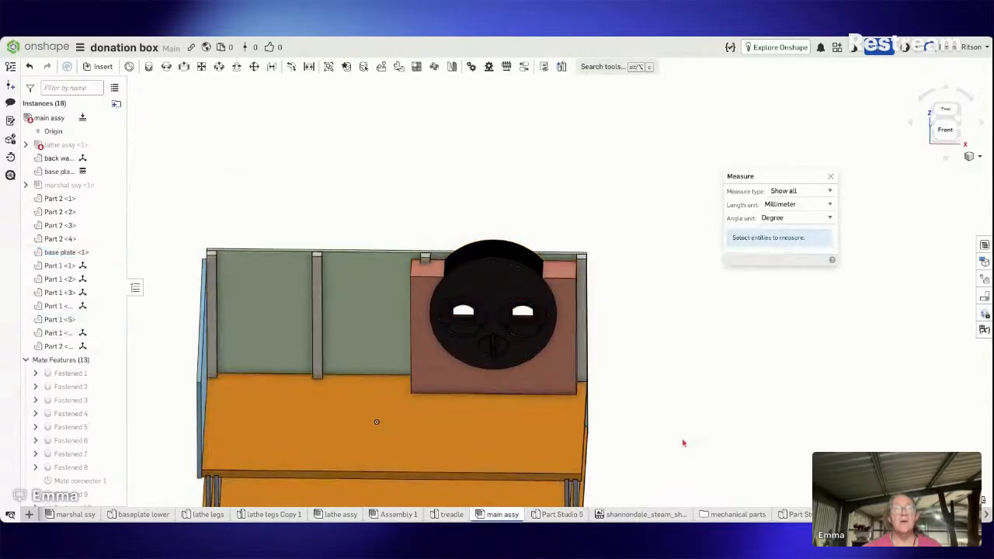
pyautogui.click(339, 376)
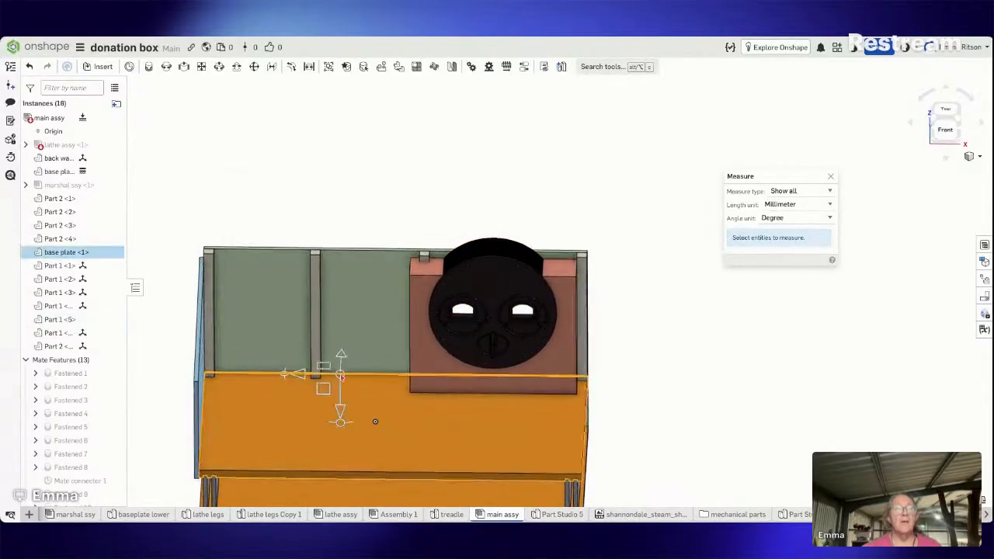
pyautogui.click(319, 475)
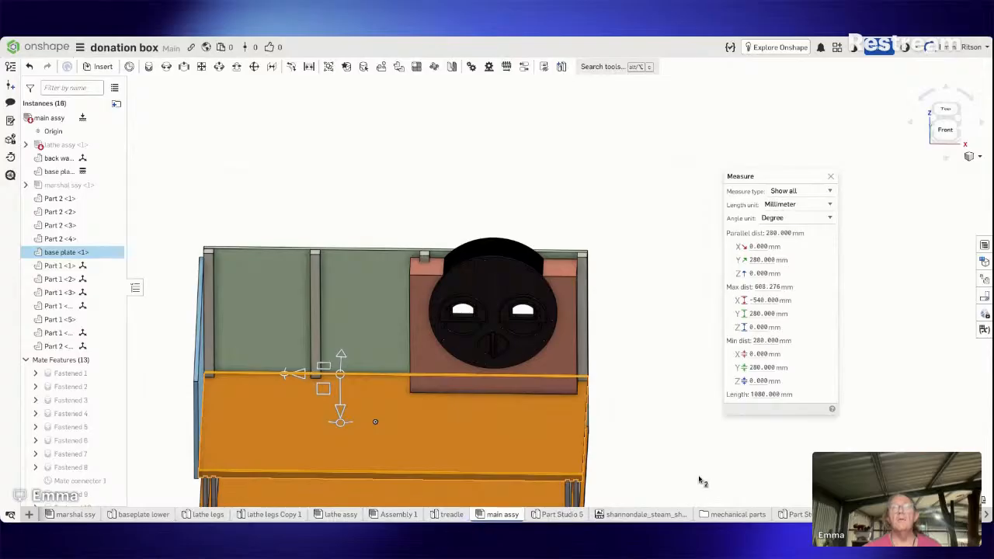
pyautogui.click(831, 177)
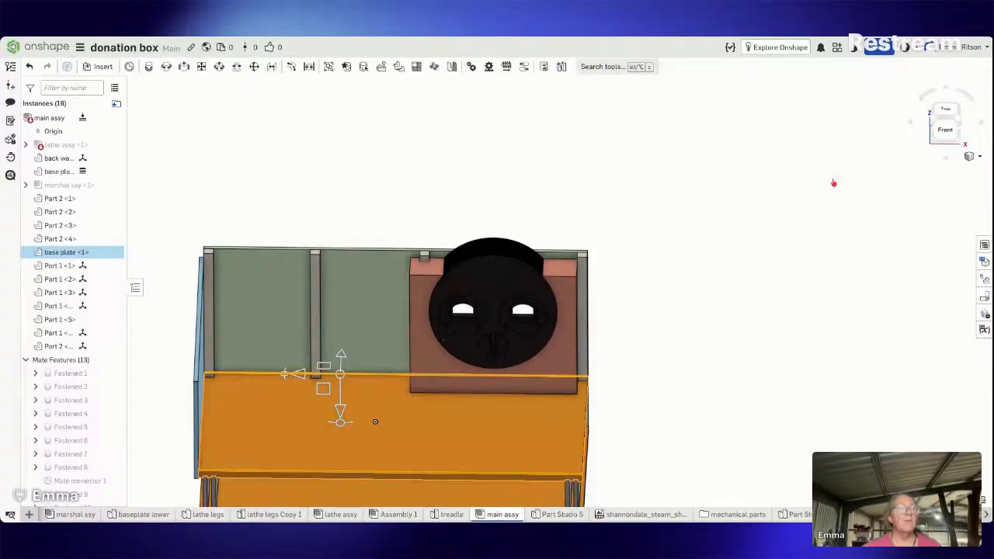
# Step: Create a new part studio in the document and rename it FLOORING
pyautogui.click(29, 514)
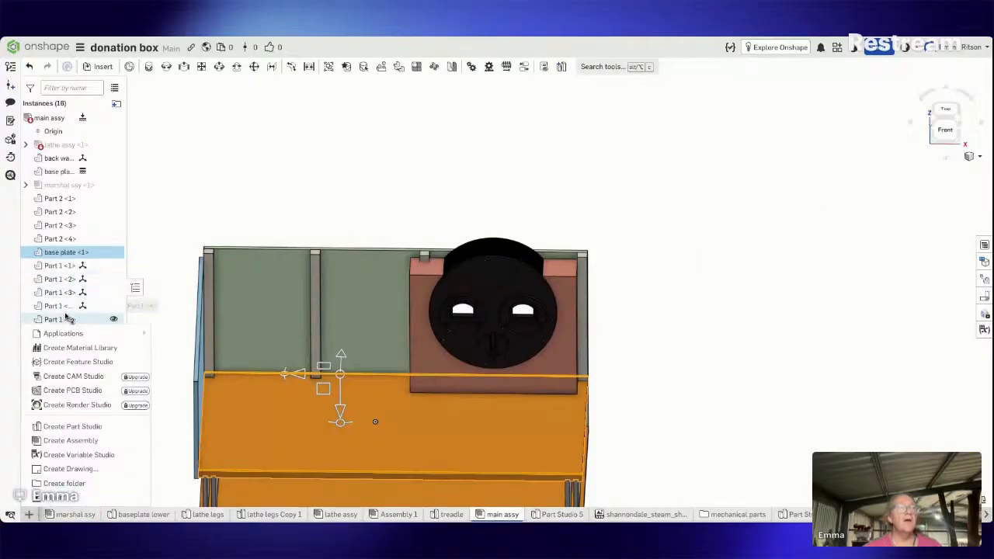
pyautogui.click(76, 430)
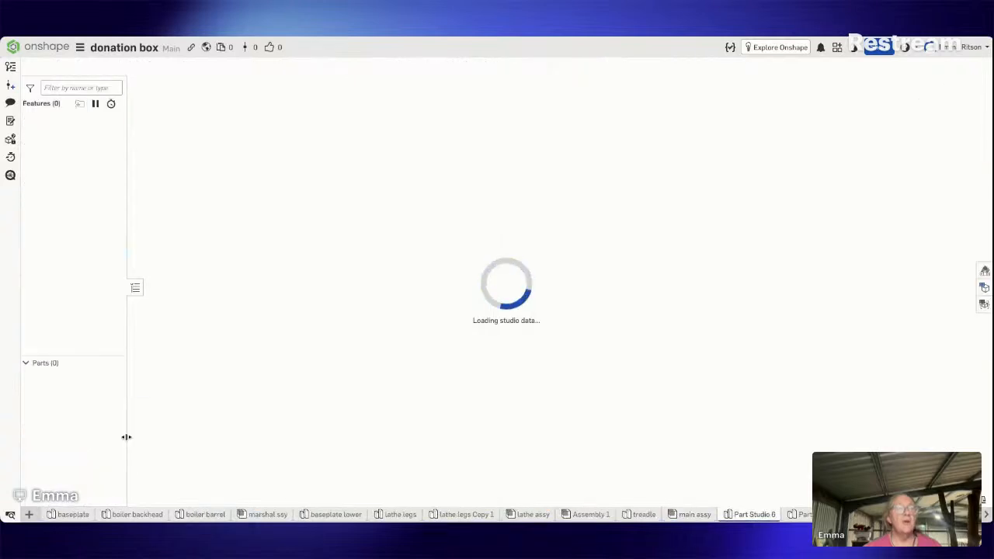
pyautogui.rightClick(750, 517)
pyautogui.click(764, 432)
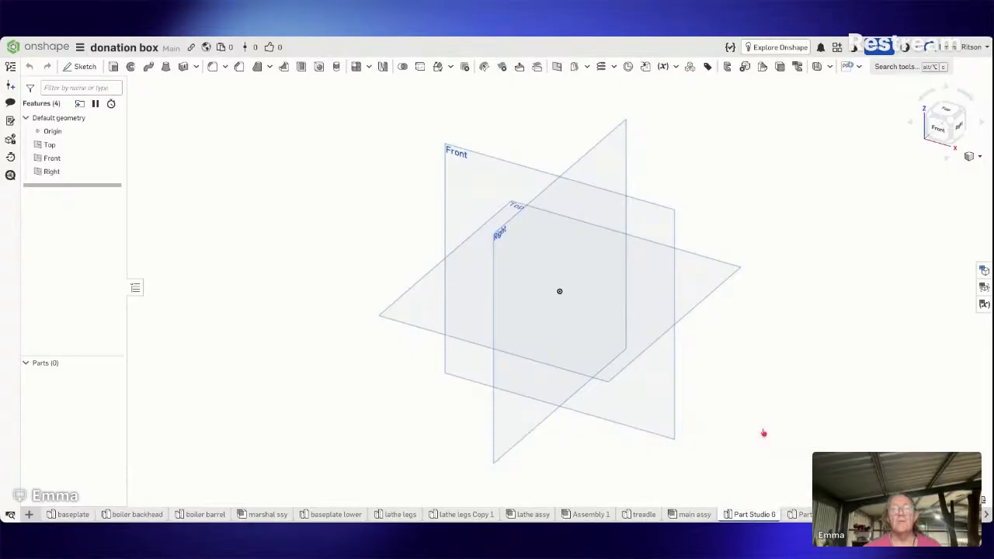
pyautogui.write('FLOORING')
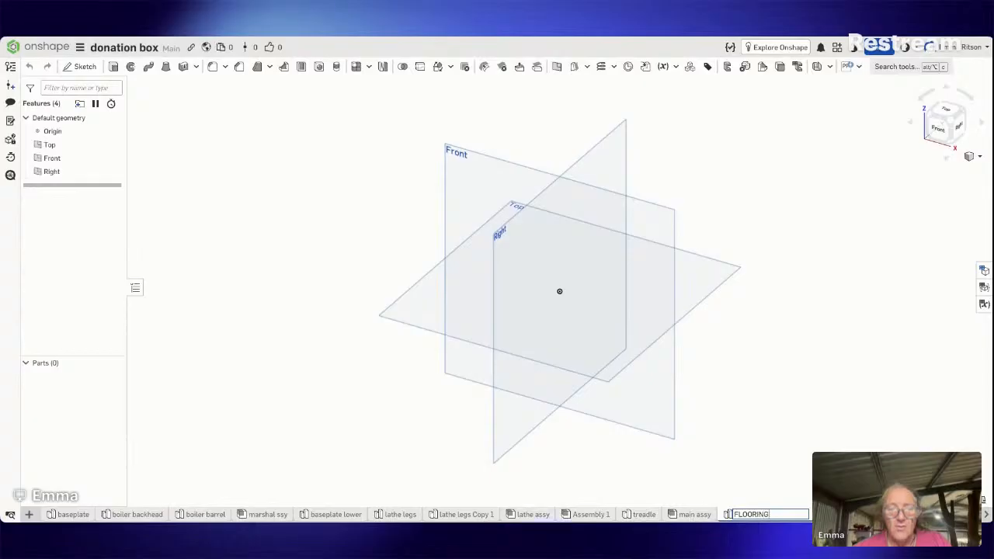
pyautogui.press('Return')
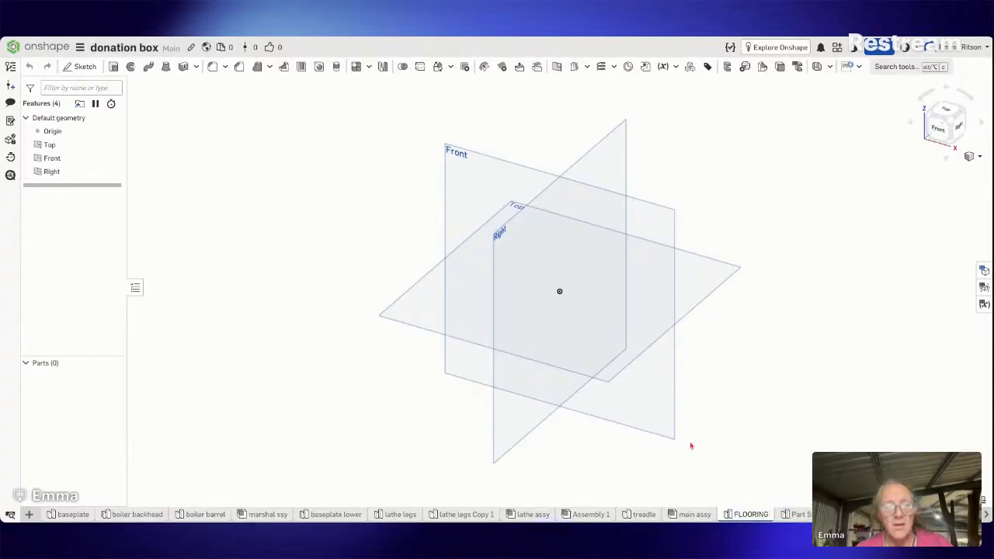
# Step: Sketch a center-point rectangle on the Top plane, centred on the origin and sized 290 by 290 mm
pyautogui.moveTo(943, 115); pyautogui.dragTo(921, 141)
pyautogui.click(942, 118)
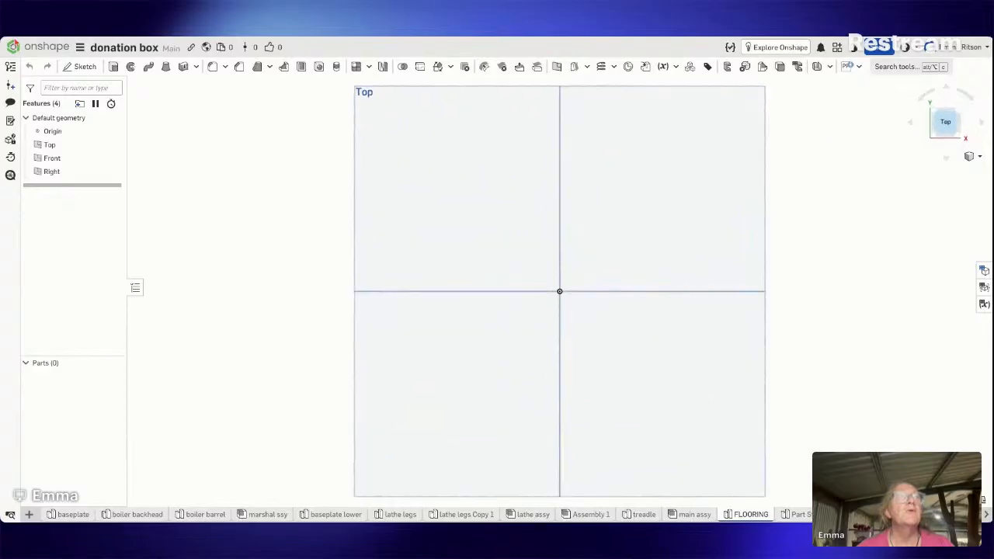
pyautogui.click(80, 66)
pyautogui.click(446, 202)
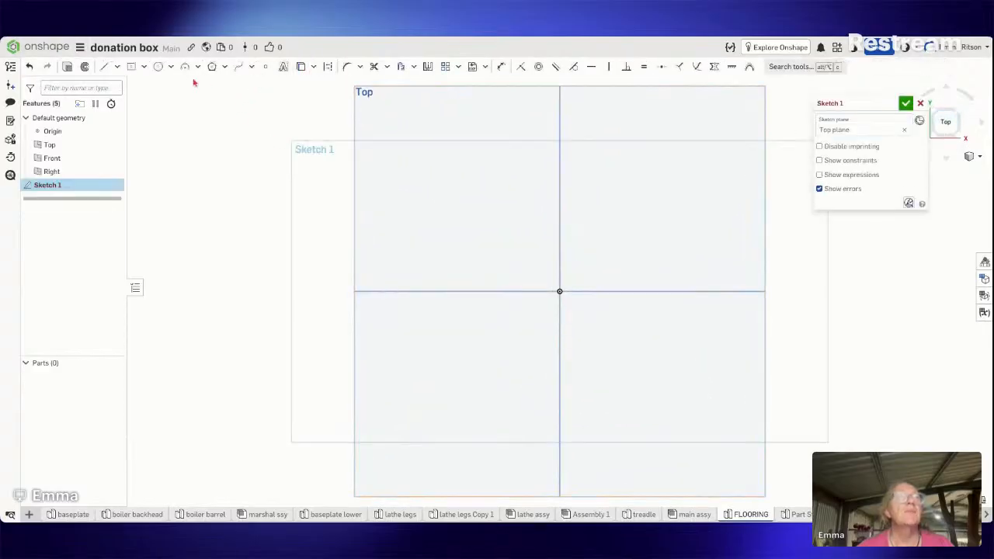
pyautogui.click(132, 66)
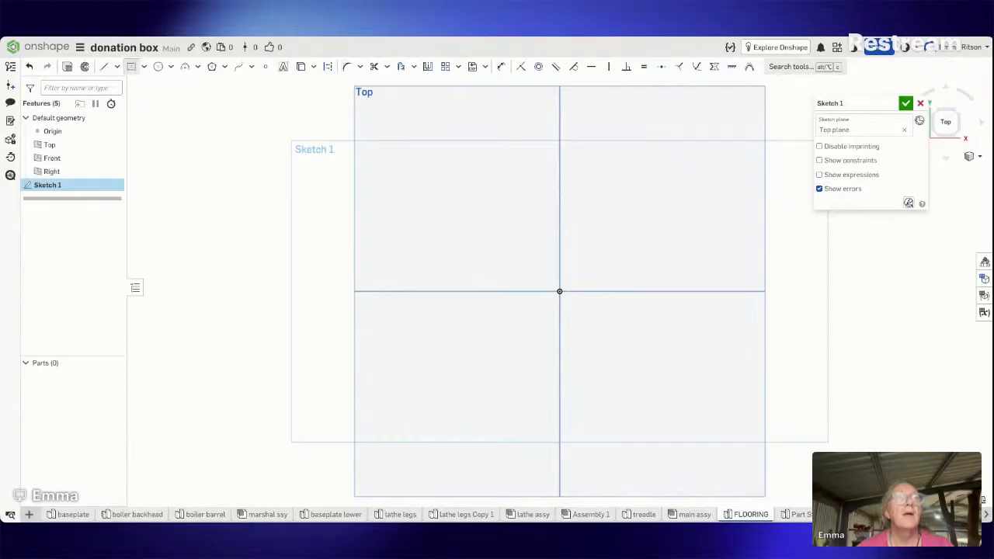
pyautogui.click(559, 291)
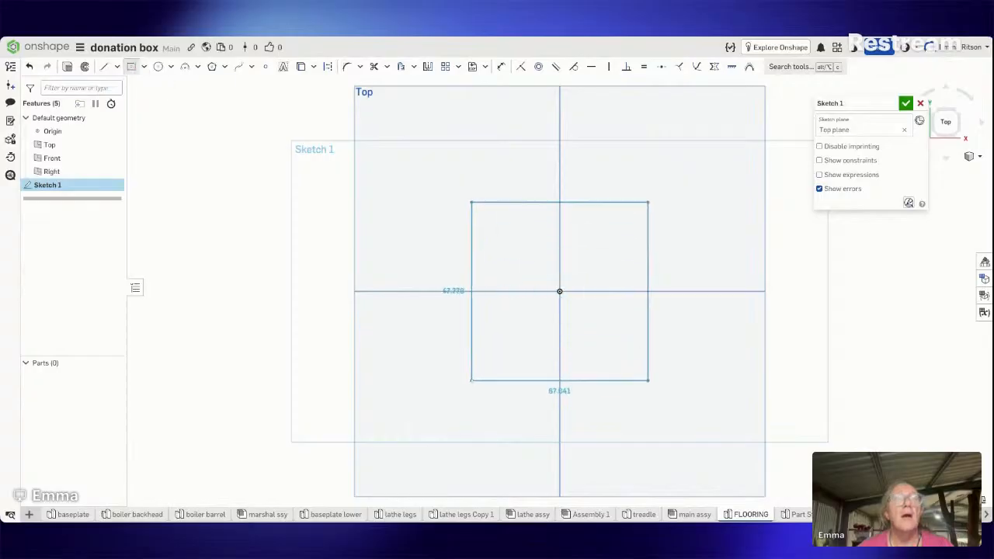
pyautogui.click(472, 382)
pyautogui.write('20')
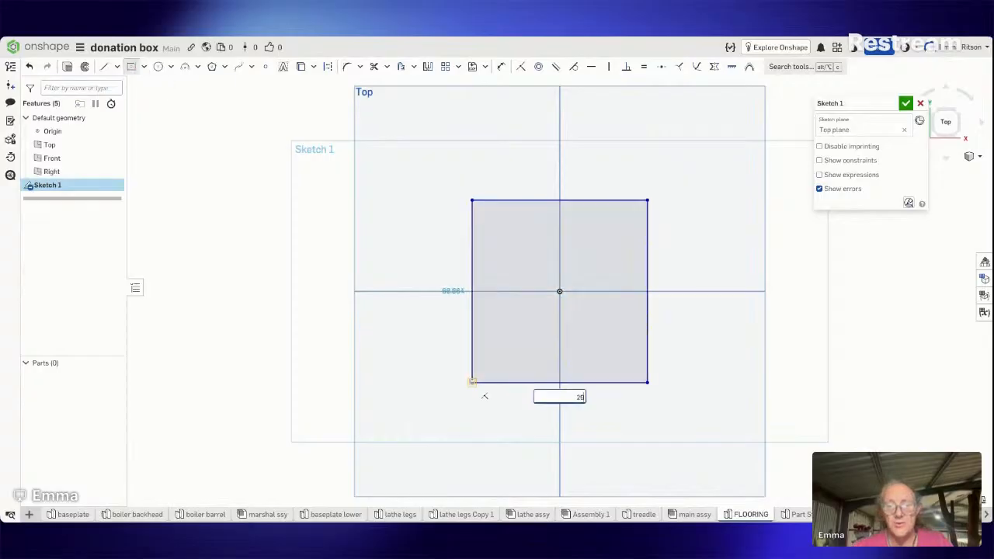
pyautogui.press('Tab')
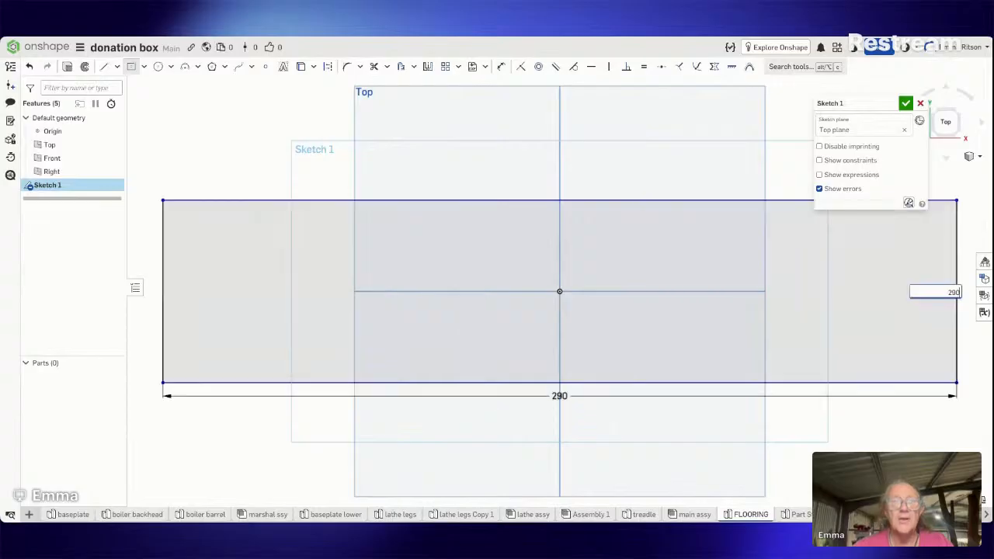
pyautogui.write('290')
pyautogui.press('Return')
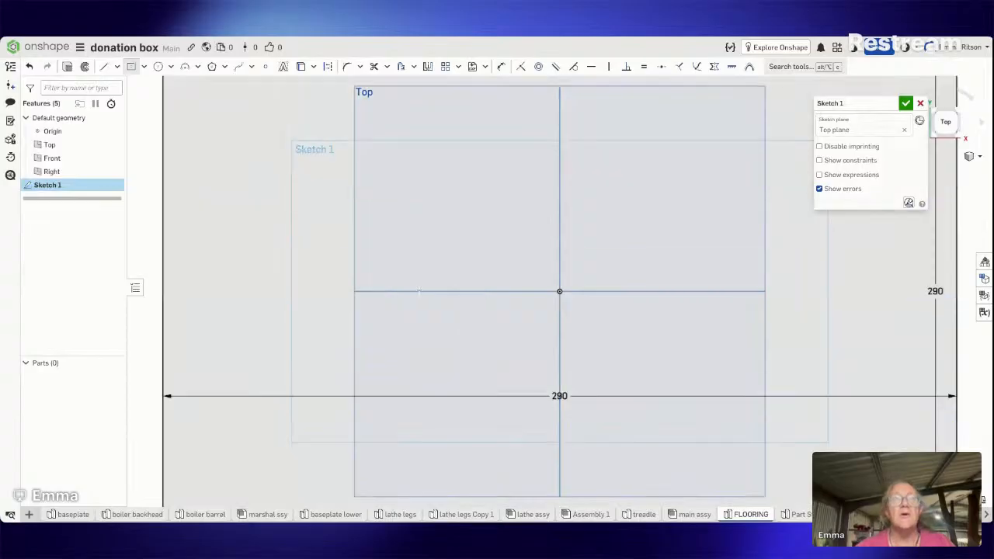
# Step: Extrude the square sketch as a new solid with a blind depth of 3 mm
pyautogui.click(69, 68)
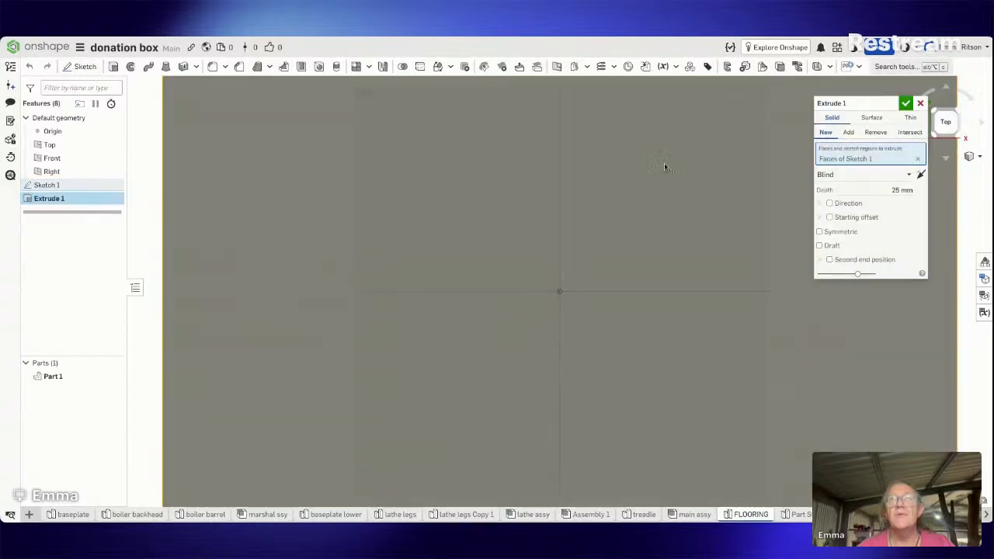
pyautogui.click(881, 186)
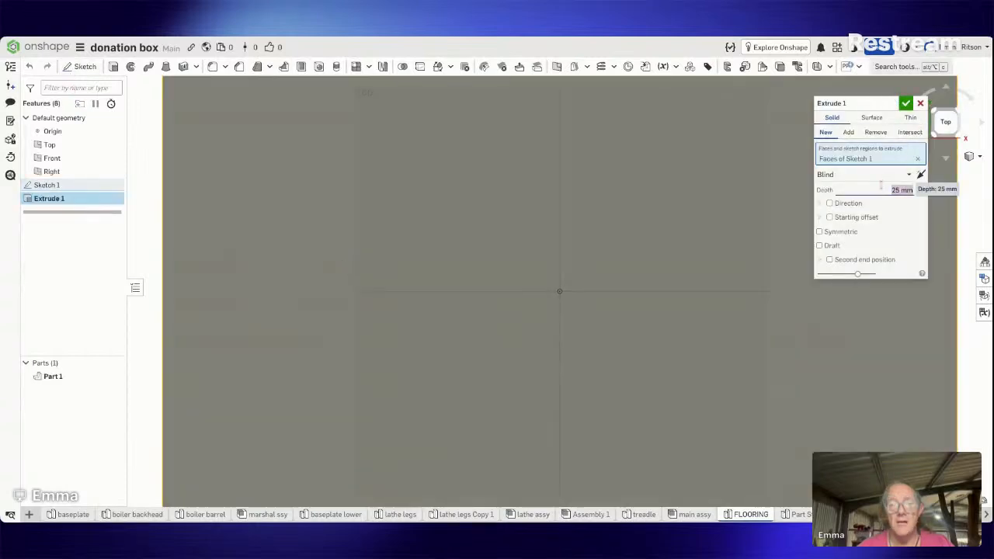
pyautogui.write('3 mm')
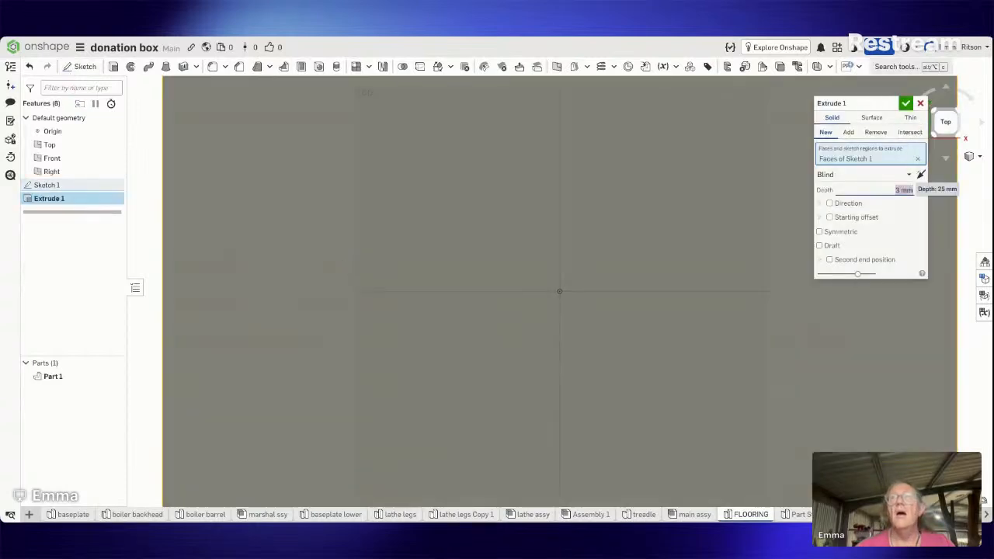
pyautogui.click(905, 103)
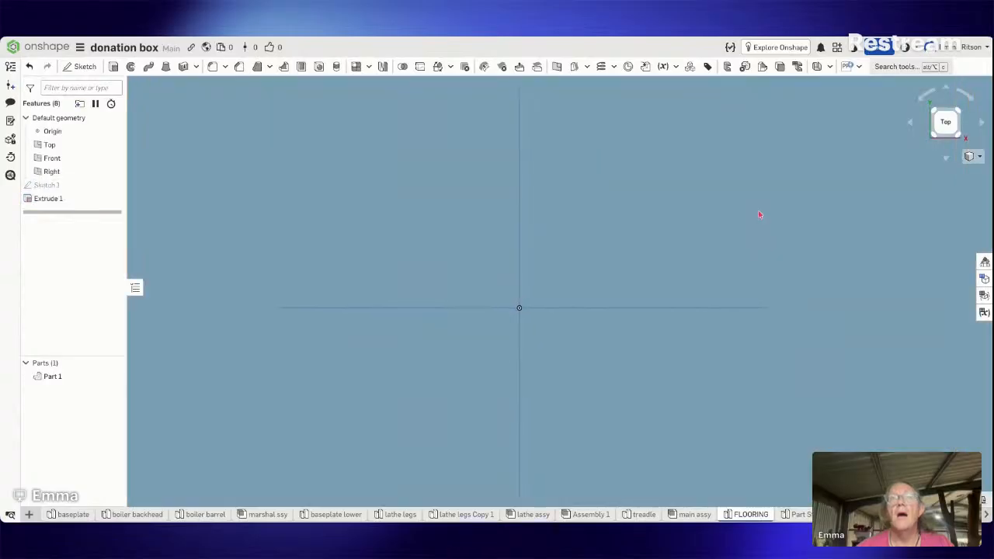
# Step: Change the appearance of the flooring part to a golden yellow colour
pyautogui.scroll(-6, 760, 215)
pyautogui.moveTo(753, 214); pyautogui.dragTo(750, 191, button='right')
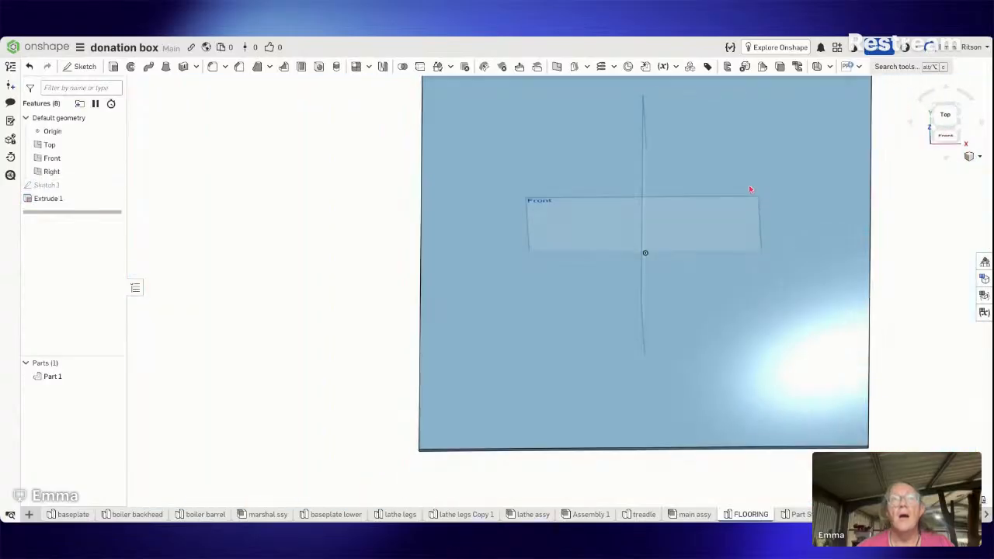
pyautogui.rightClick(539, 333)
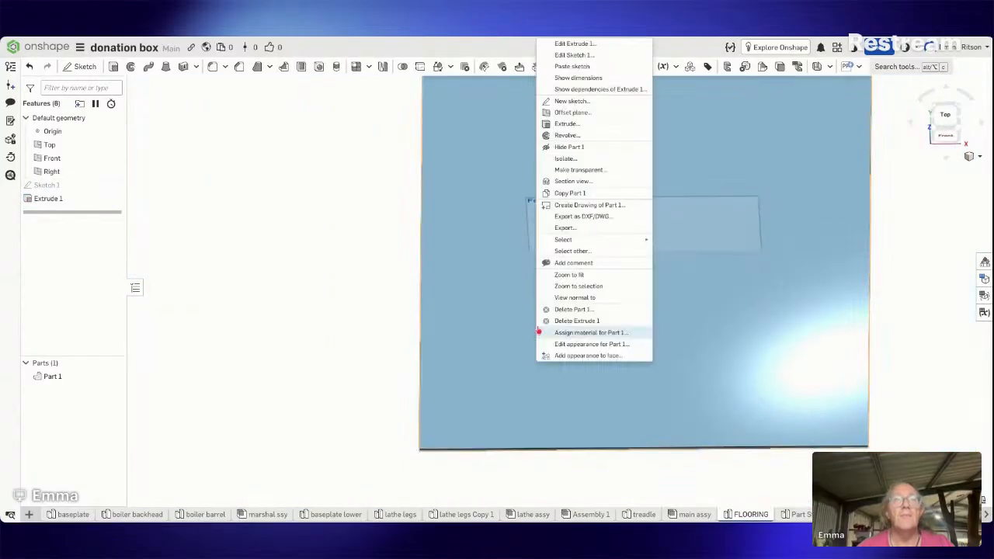
pyautogui.click(579, 344)
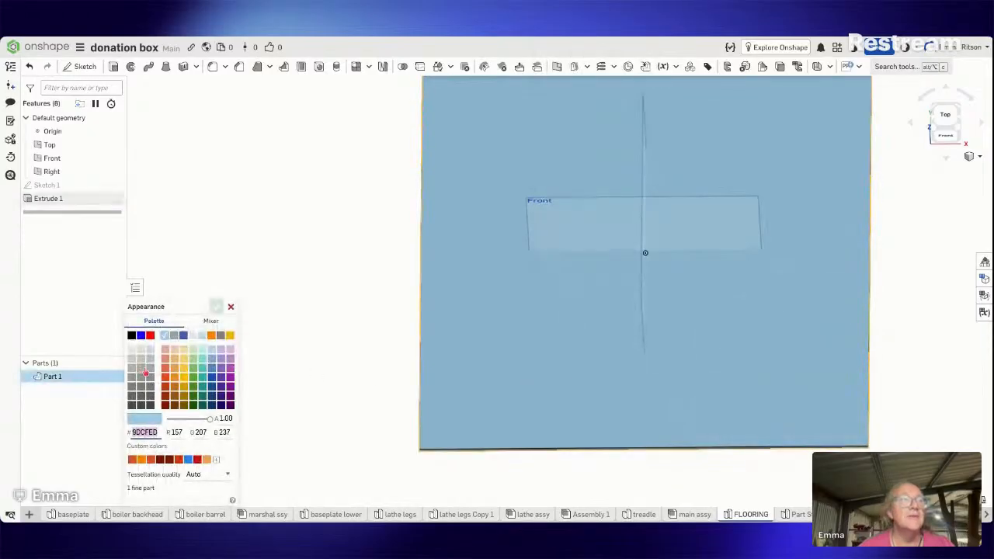
pyautogui.click(184, 359)
pyautogui.click(216, 308)
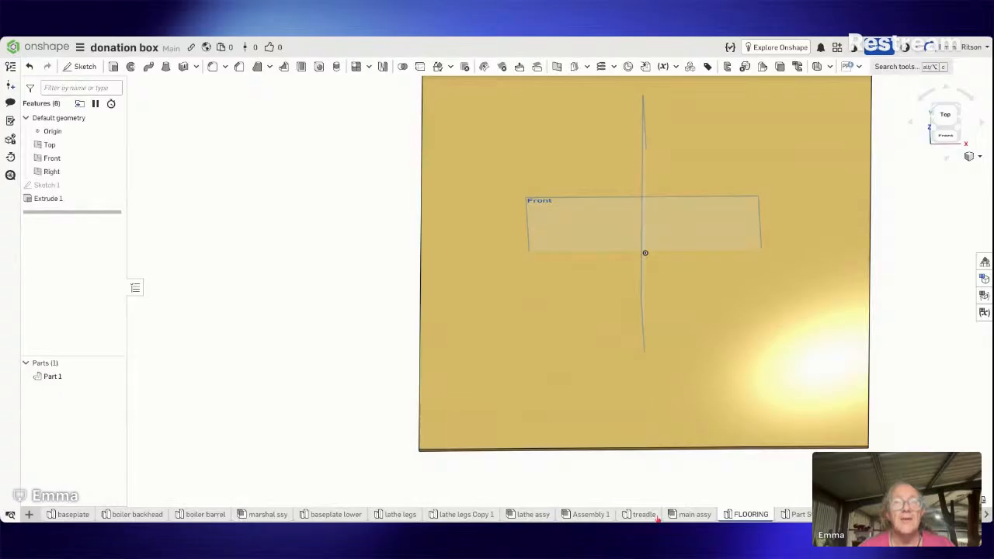
# Step: Insert the FLOORING part into the main assy, placing it above the base plate beside the red block
pyautogui.click(691, 514)
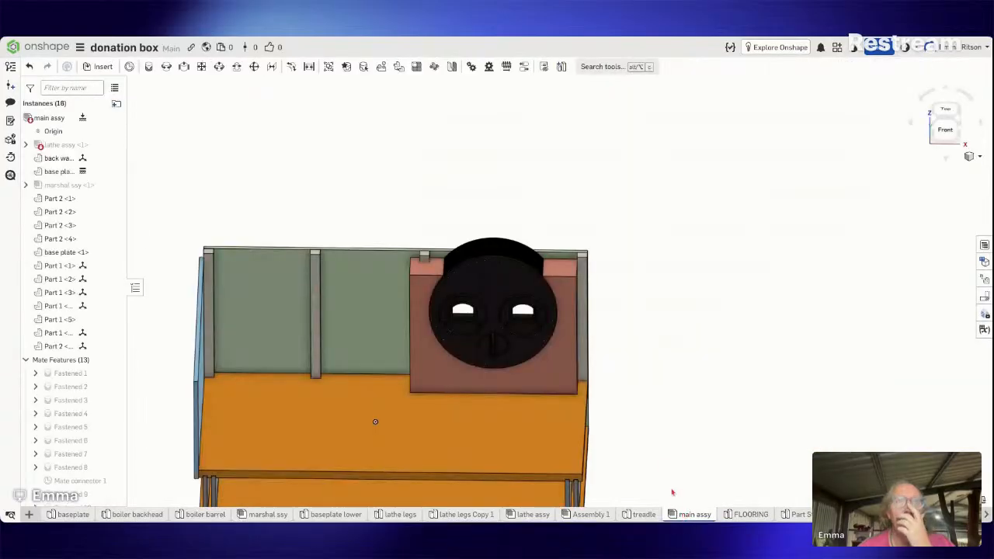
pyautogui.moveTo(673, 492); pyautogui.dragTo(663, 446, button='right')
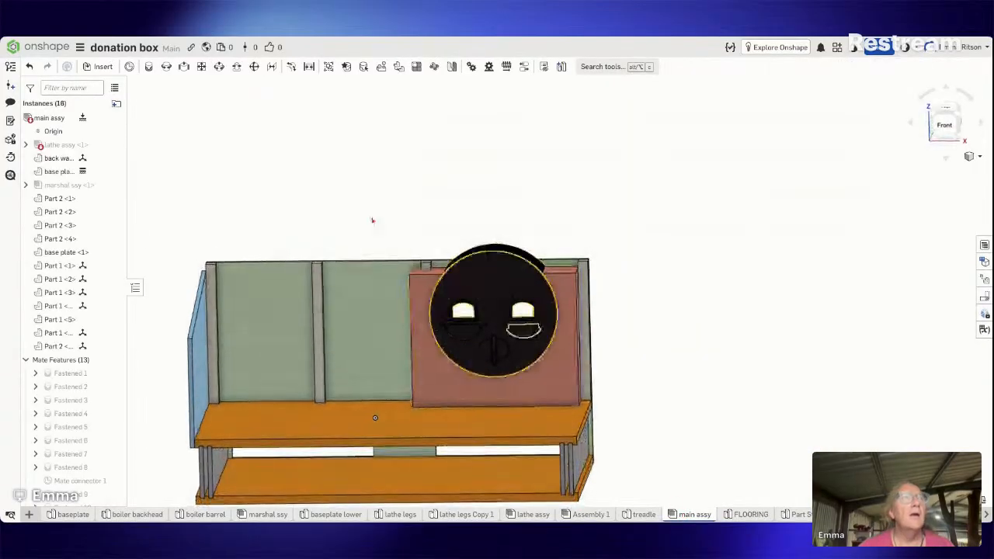
pyautogui.click(100, 67)
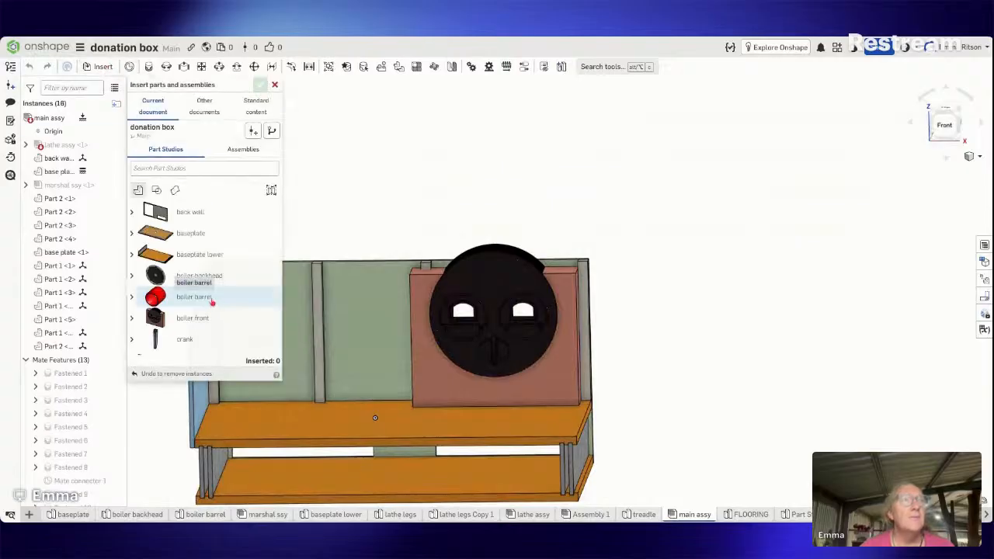
pyautogui.scroll(-2, 211, 299)
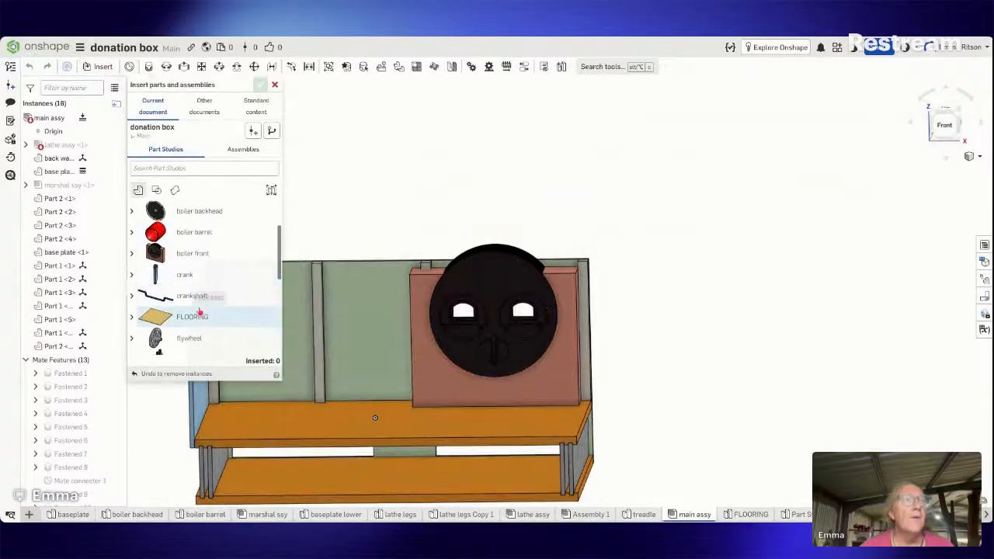
pyautogui.click(183, 323)
pyautogui.click(321, 390)
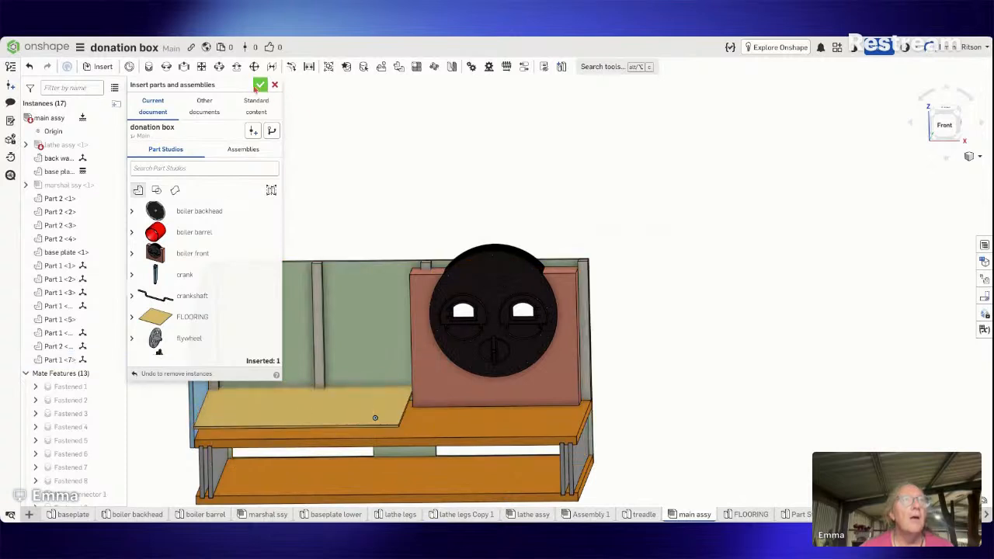
pyautogui.click(260, 84)
# Step: Lower the flooring panel vertically by about 6 mm towards the base plate
pyautogui.moveTo(266, 200)
pyautogui.mouseDown(button='right')
pyautogui.moveTo(279, 183)
pyautogui.moveTo(266, 208)
pyautogui.mouseUp(button='right')
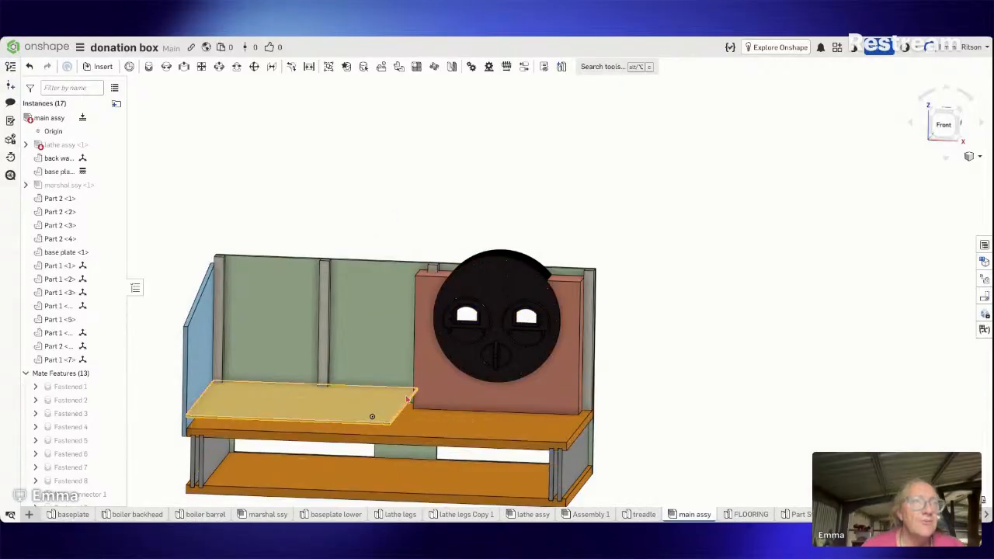
pyautogui.moveTo(383, 413); pyautogui.dragTo(389, 396, button='right')
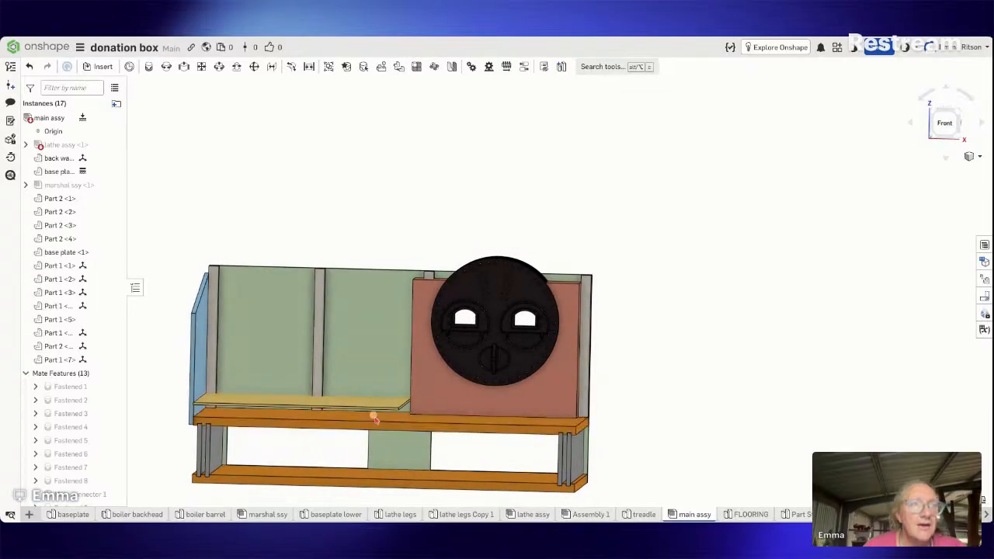
pyautogui.click(325, 401)
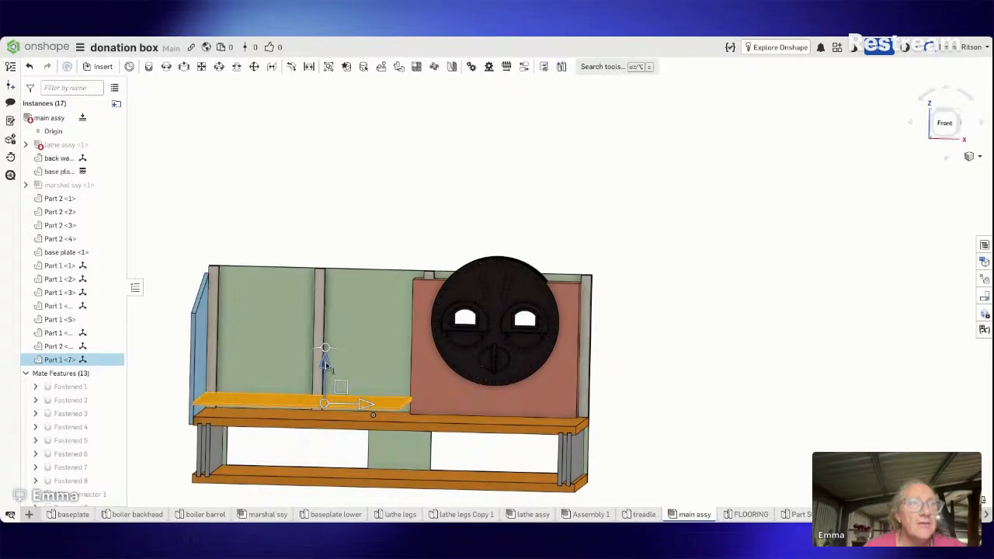
pyautogui.moveTo(326, 365); pyautogui.dragTo(326, 369)
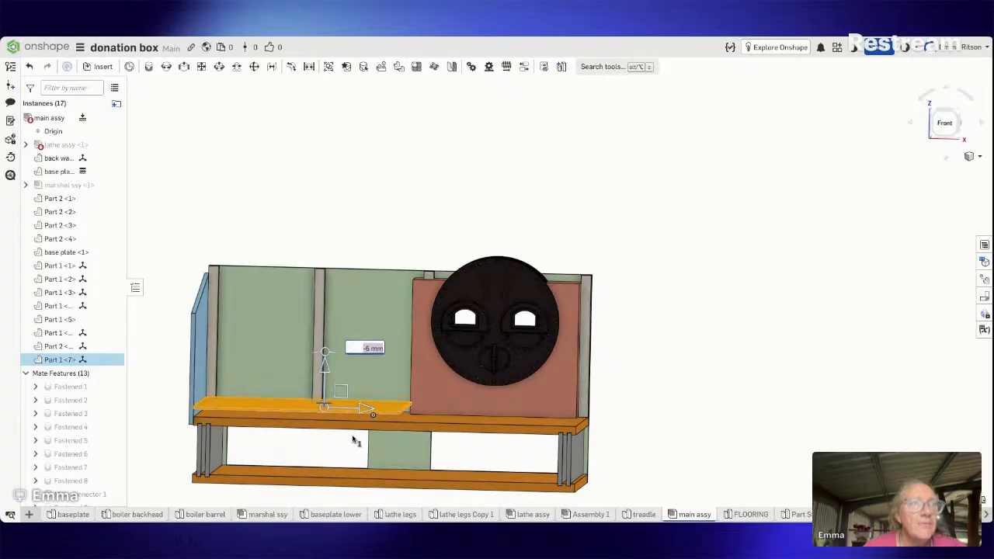
pyautogui.click(689, 383)
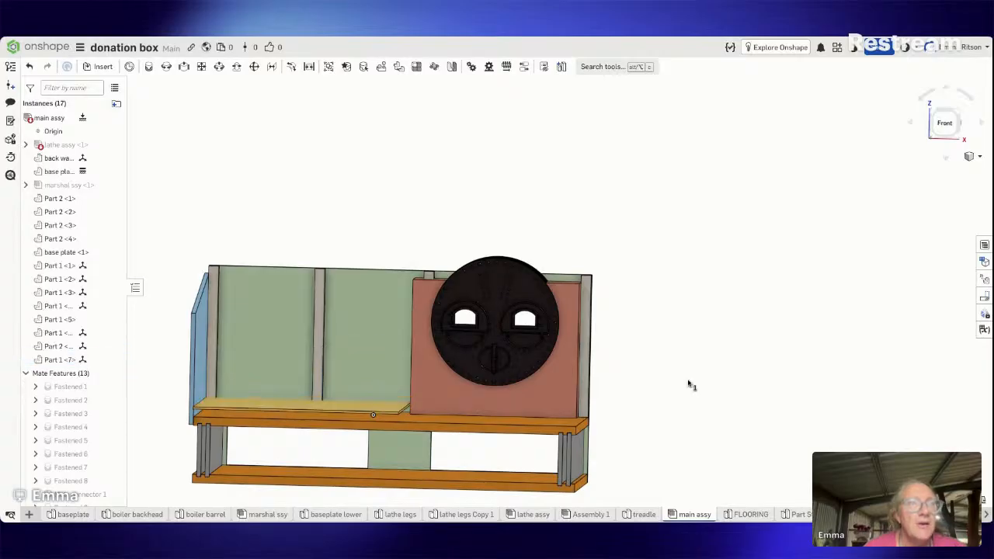
# Step: Examine from the front how the flooring sits above the base plate and beside the red block, and return to the FLOORING part studio
pyautogui.moveTo(690, 384)
pyautogui.mouseDown(button='right')
pyautogui.moveTo(688, 393)
pyautogui.moveTo(695, 382)
pyautogui.mouseUp(button='right')
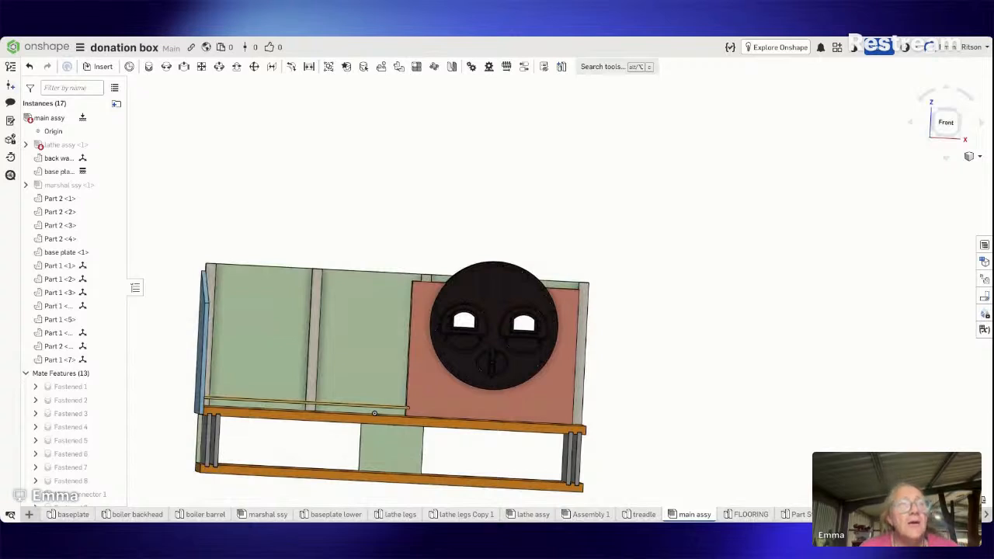
pyautogui.moveTo(736, 378); pyautogui.dragTo(813, 271, button='right')
pyautogui.click(948, 125)
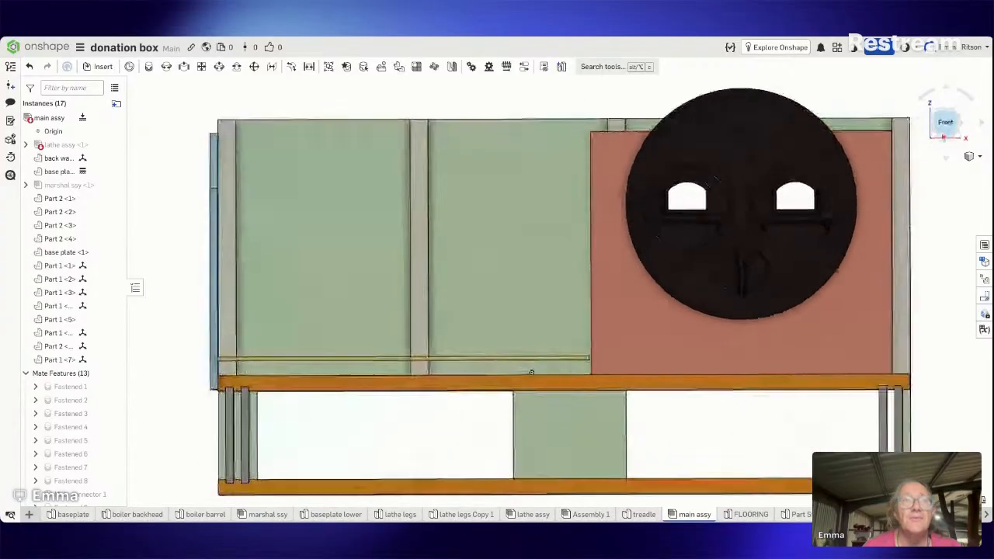
pyautogui.scroll(1, 884, 267)
pyautogui.scroll(1, 557, 331)
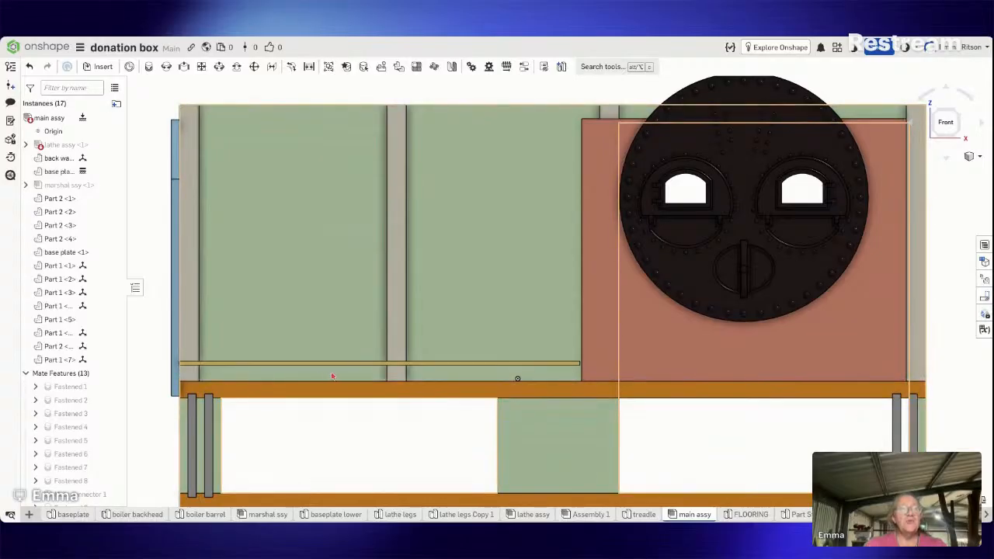
pyautogui.moveTo(344, 377); pyautogui.dragTo(341, 377, button='right')
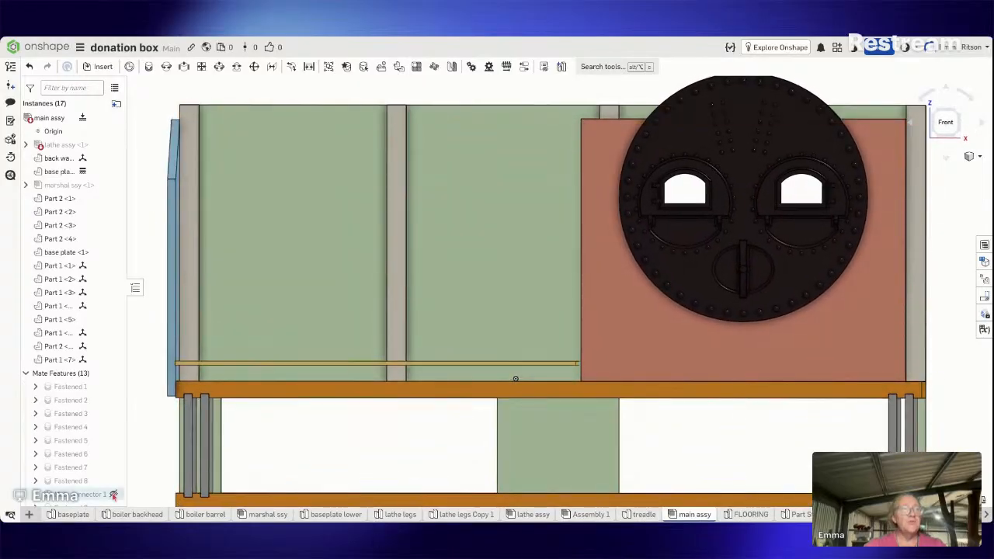
pyautogui.click(739, 516)
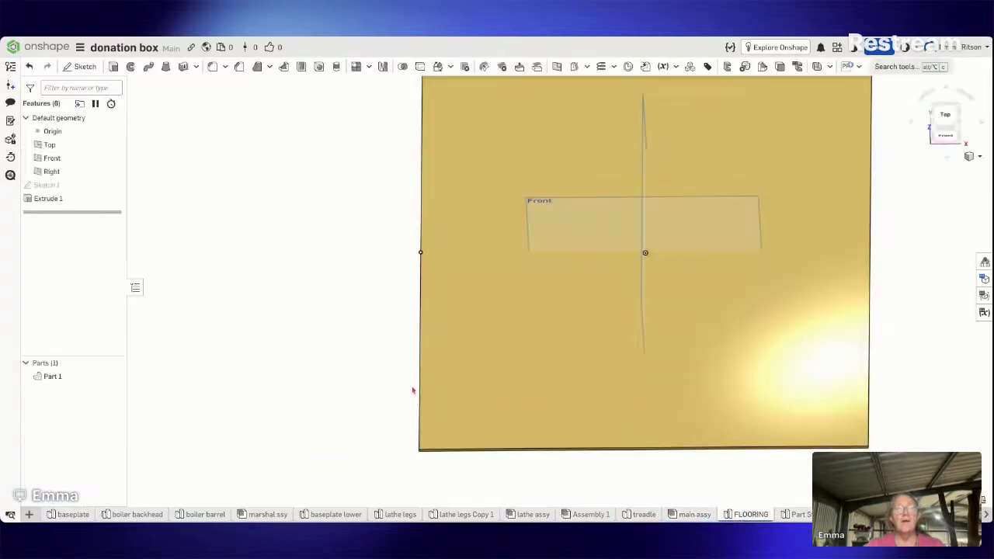
# Step: Start a new sketch on the front edge face of the flooring panel, viewed from the front
pyautogui.moveTo(412, 391); pyautogui.dragTo(372, 340, button='right')
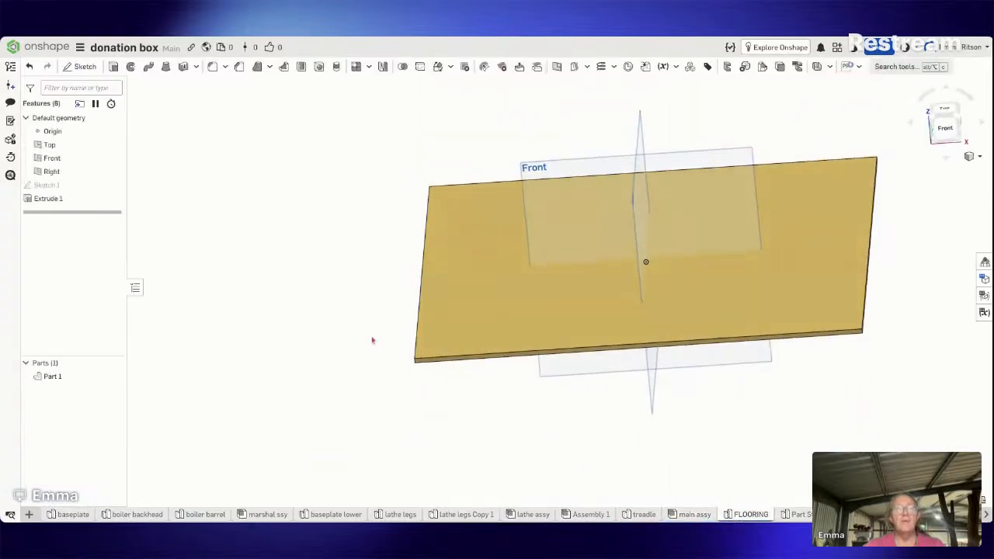
pyautogui.click(944, 127)
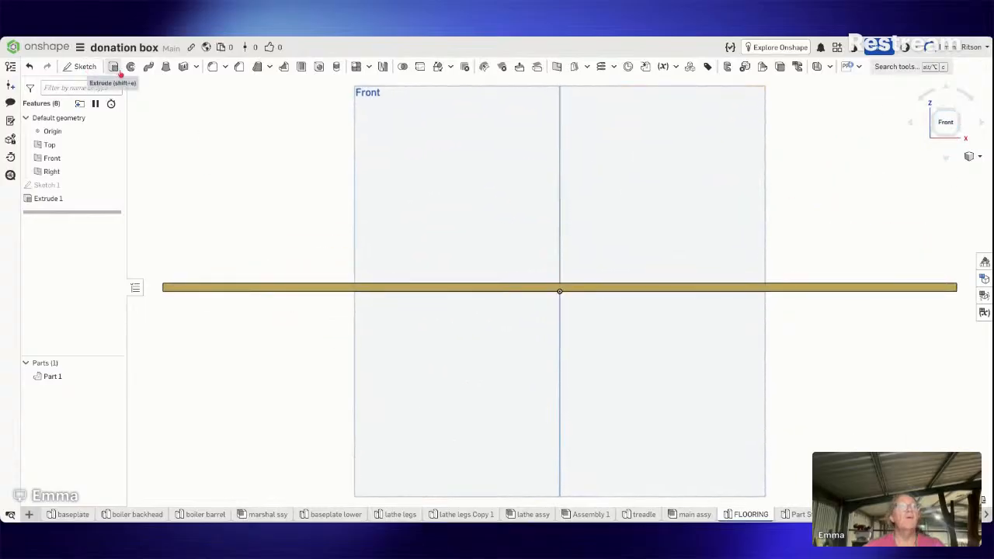
pyautogui.click(80, 67)
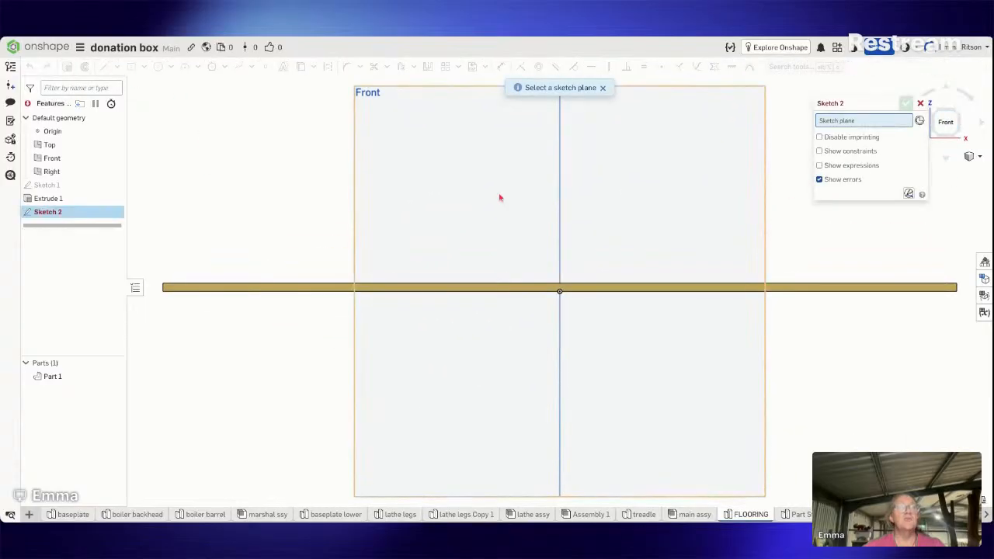
pyautogui.click(488, 290)
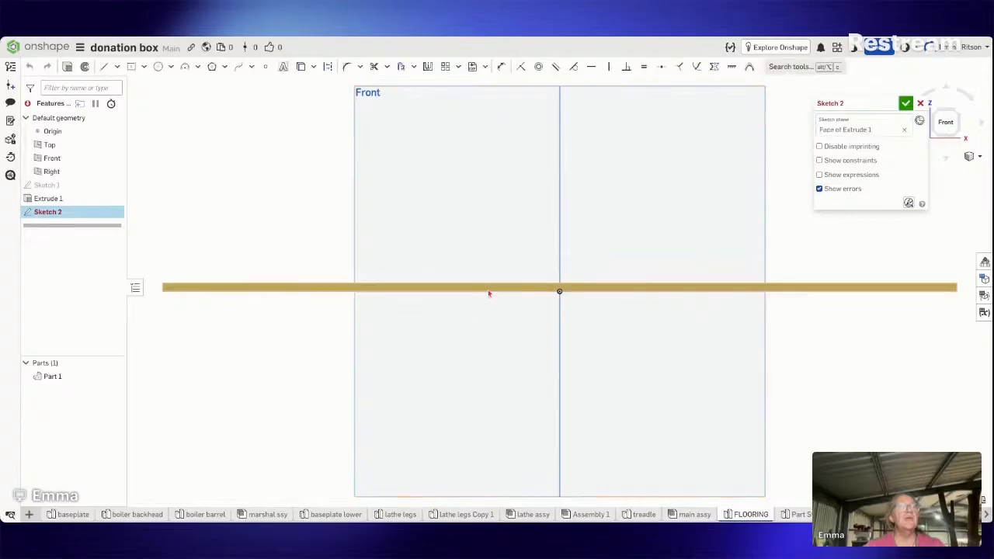
pyautogui.click(132, 68)
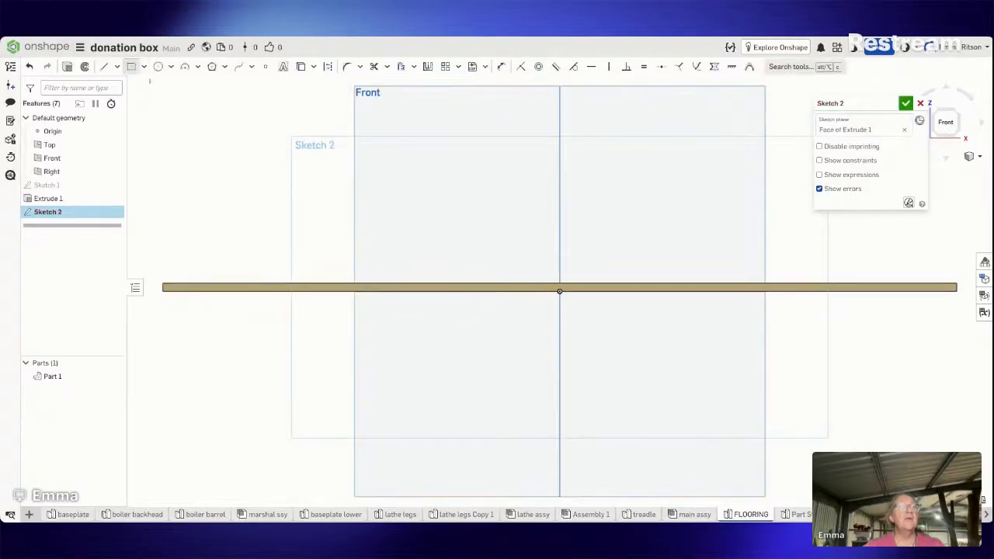
pyautogui.click(340, 307)
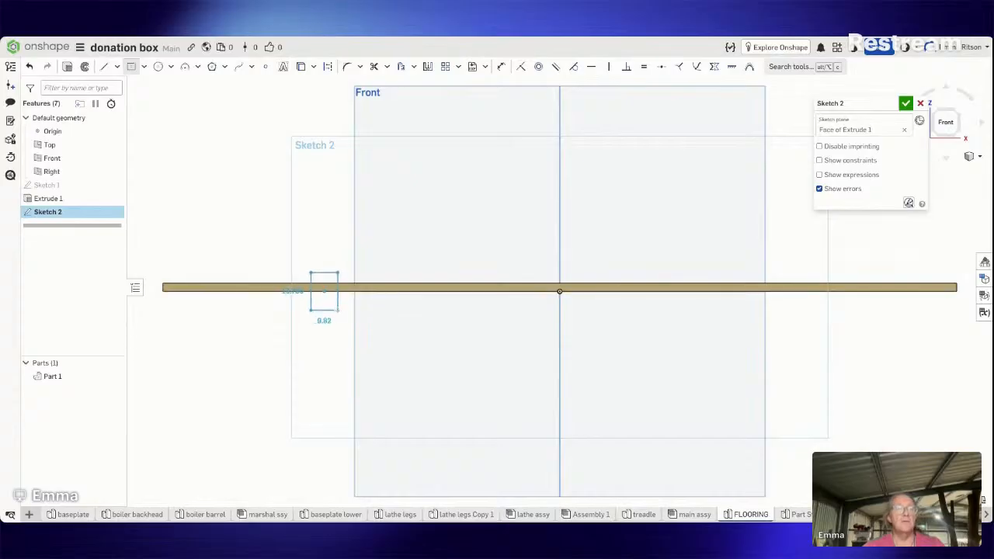
pyautogui.press('Escape')
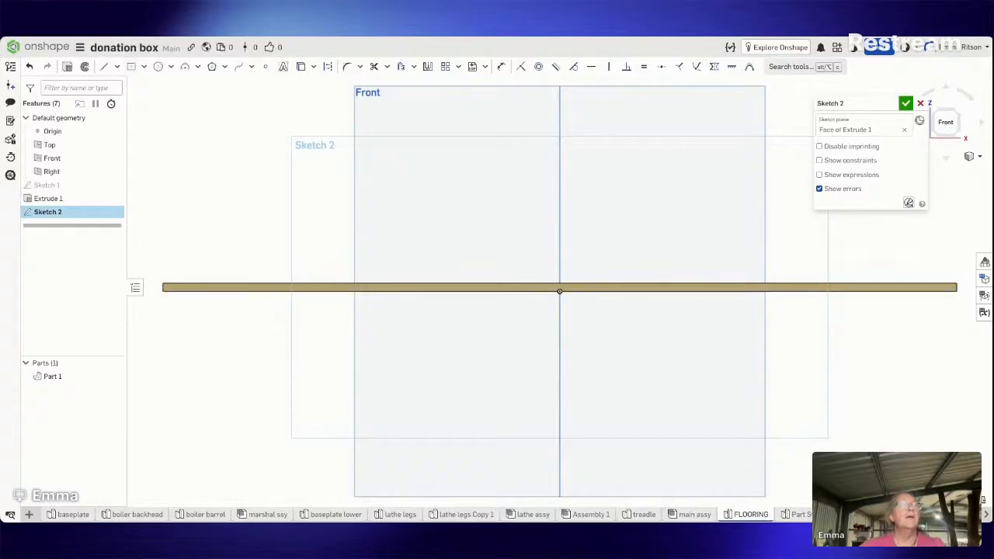
# Step: Sketch a corner rectangle 7 mm wide and 12 mm high hanging from the lower edge of the panel, left of centre
pyautogui.click(144, 66)
pyautogui.click(178, 85)
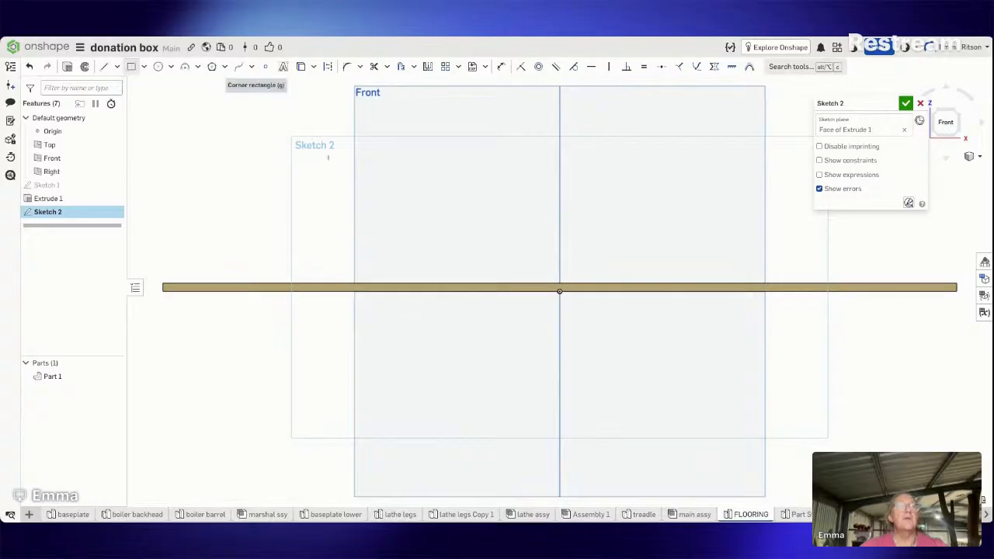
pyautogui.click(333, 289)
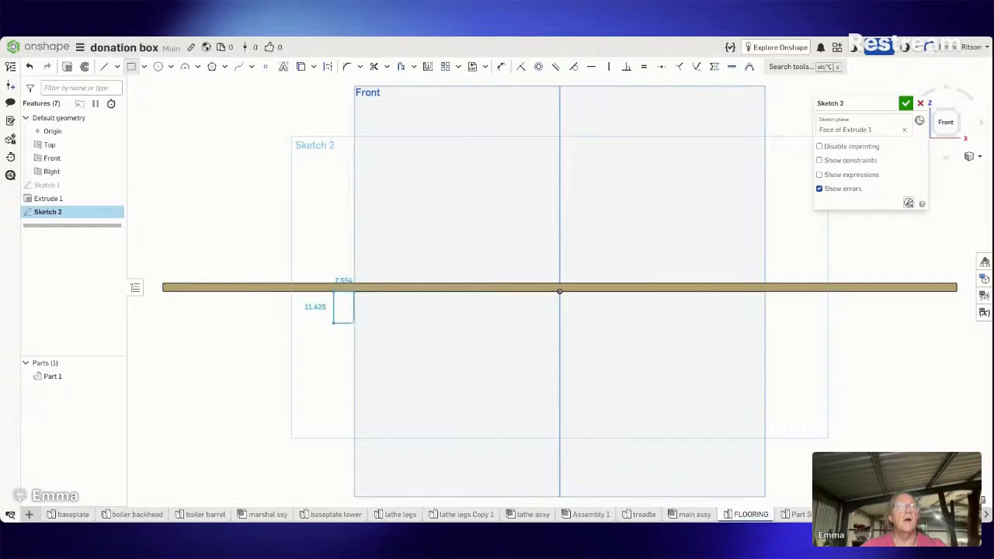
pyautogui.click(353, 323)
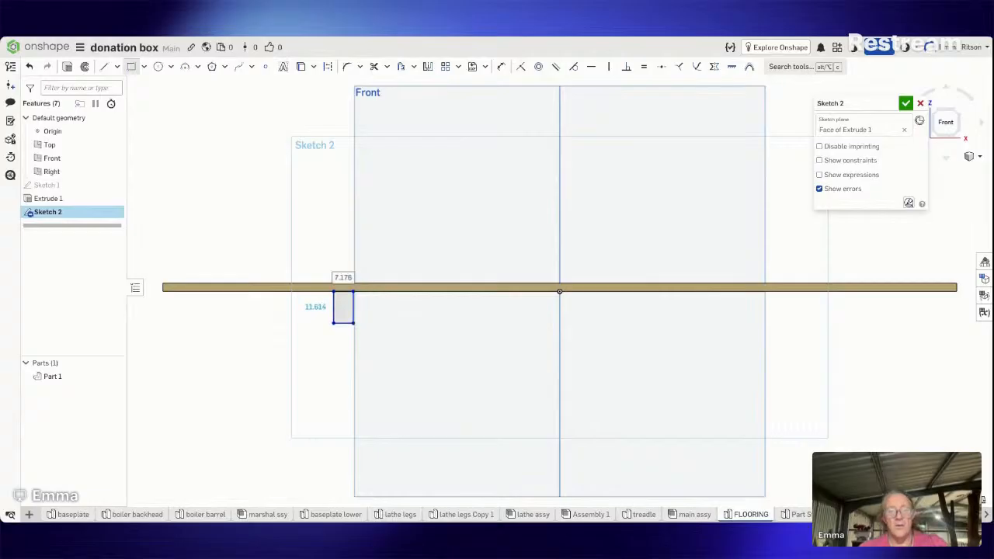
pyautogui.write('7')
pyautogui.press('Return')
pyautogui.write('12')
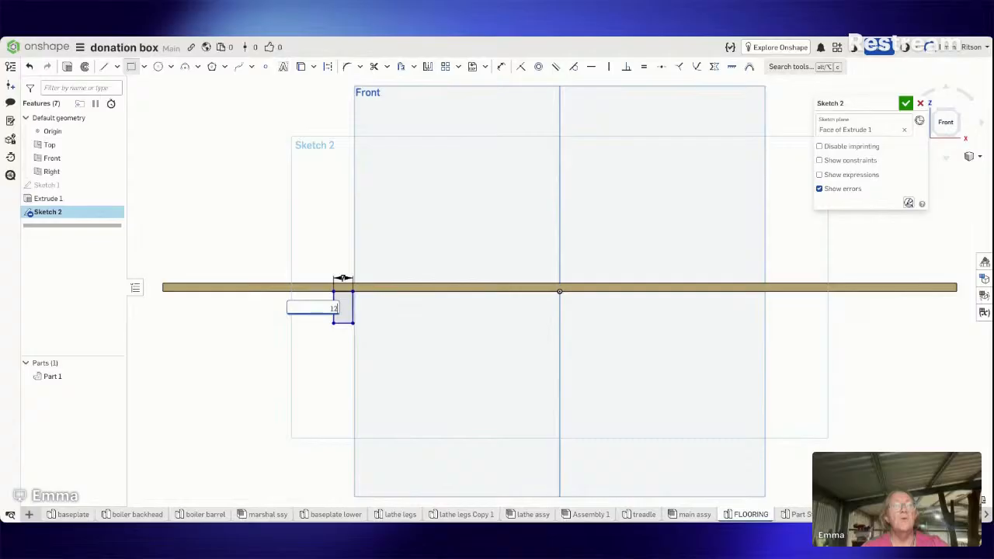
pyautogui.press('Return')
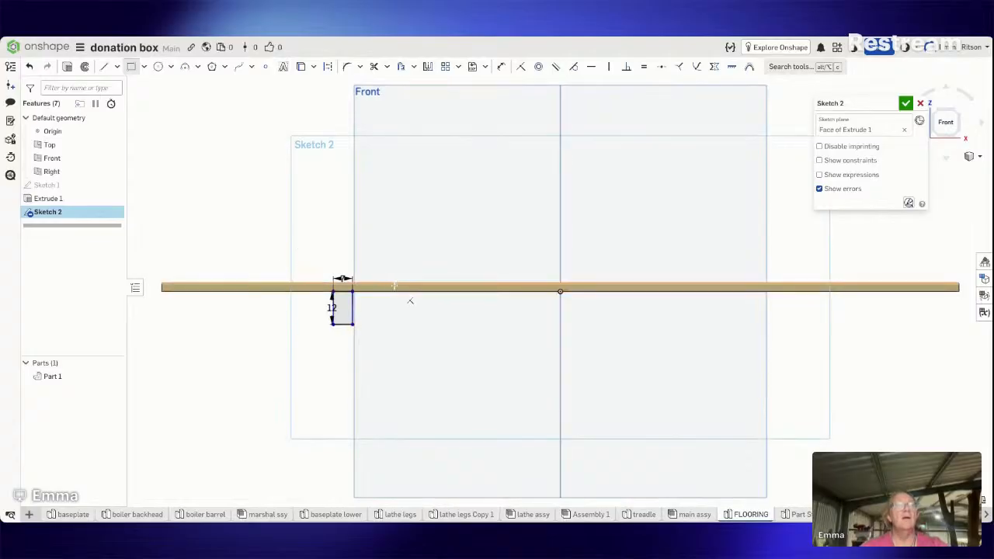
# Step: Create a linear sketch pattern of the rectangle along the panel's underside with 80 mm spacing and 4 instances
pyautogui.click(445, 66)
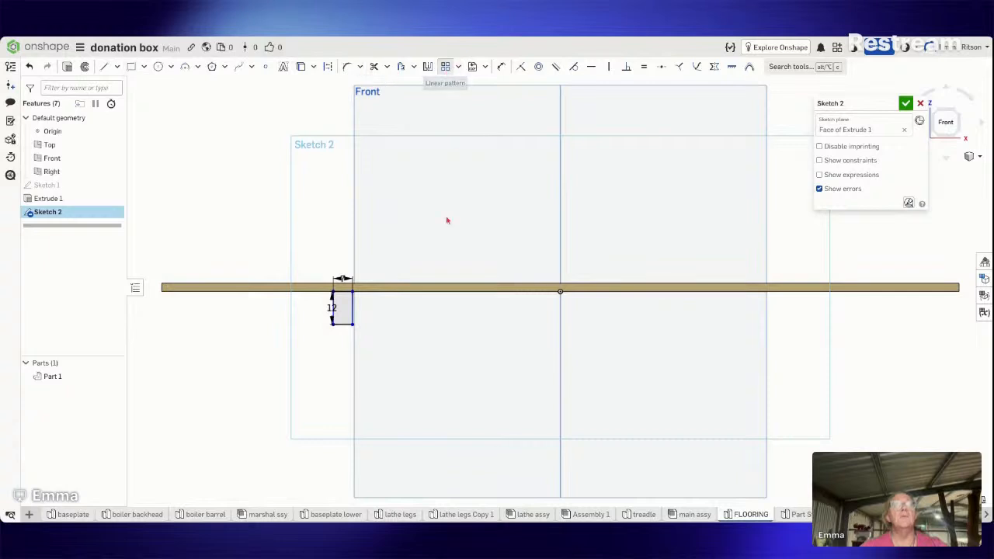
pyautogui.moveTo(376, 350); pyautogui.dragTo(311, 261)
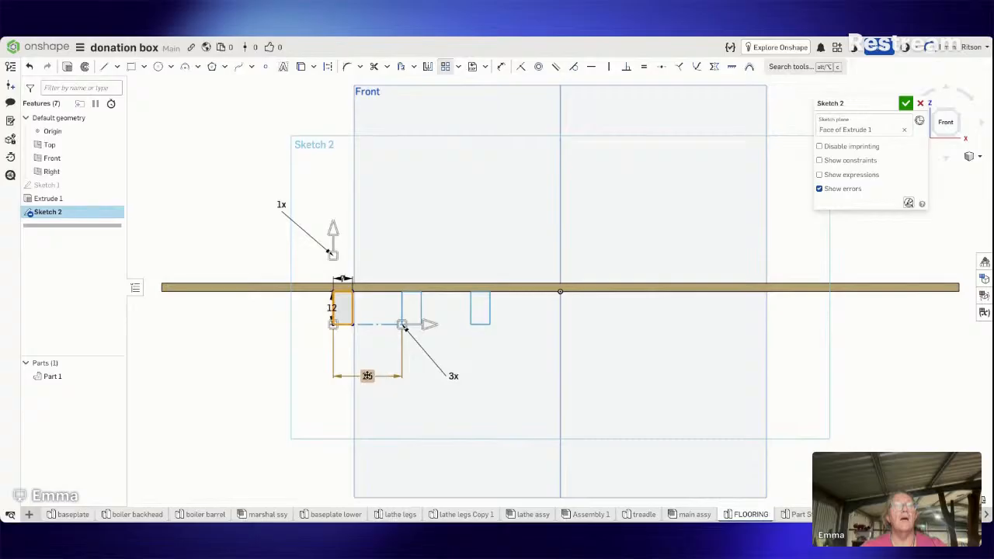
pyautogui.doubleClick(367, 376)
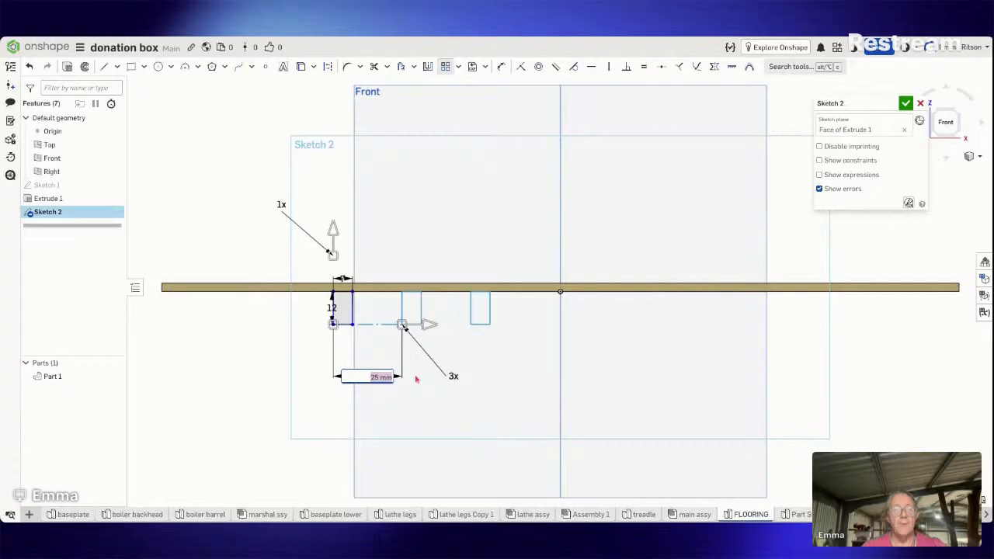
pyautogui.write('8')
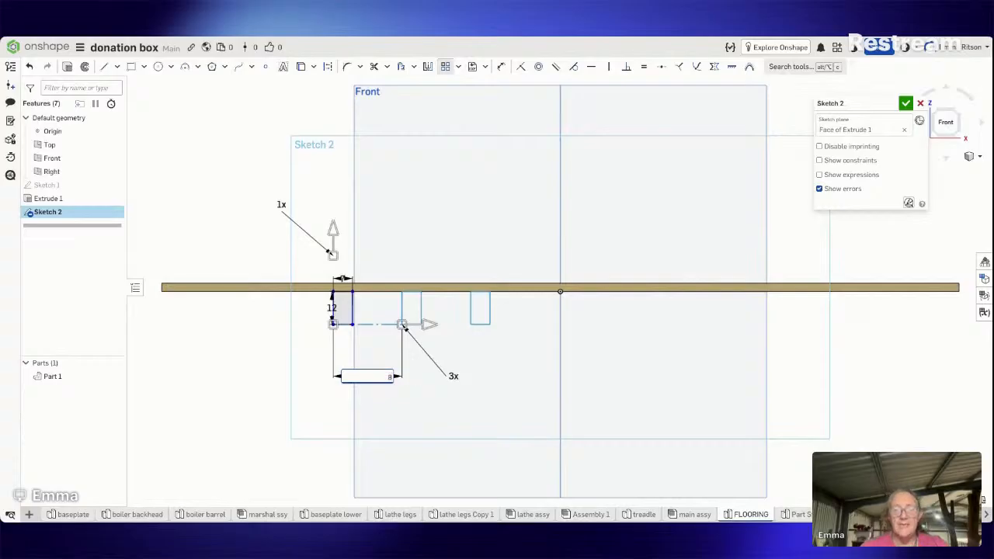
pyautogui.write('0')
pyautogui.press('Return')
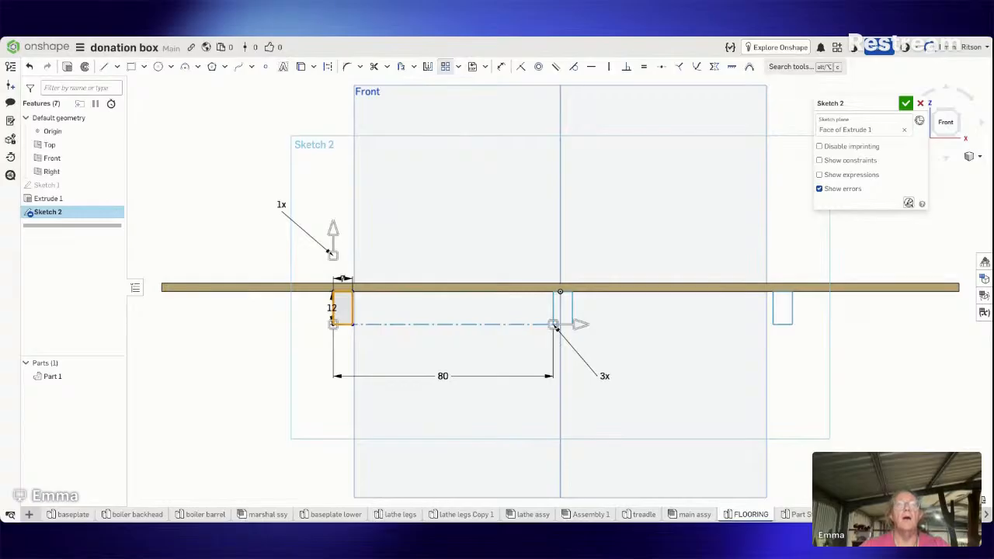
pyautogui.scroll(3, 439, 377)
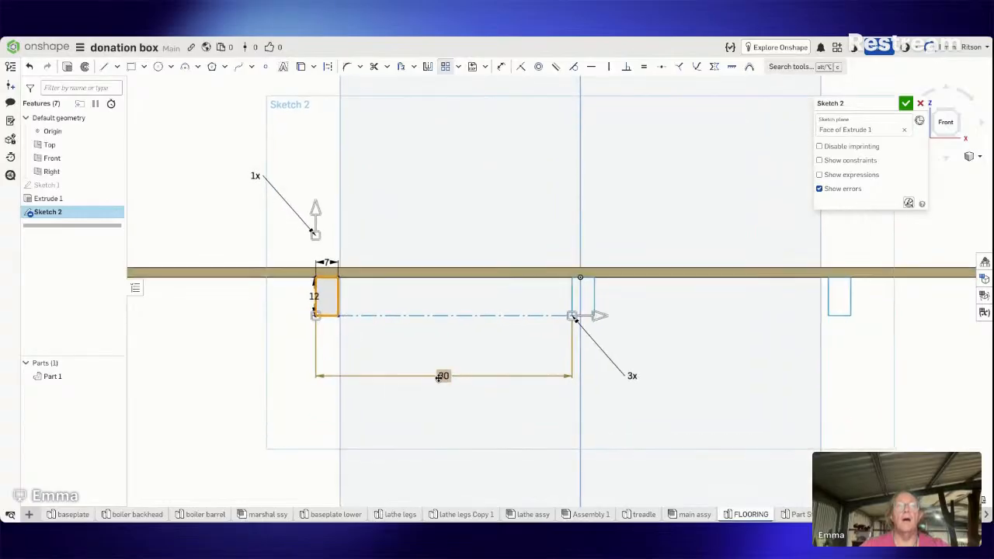
pyautogui.scroll(-3, 439, 378)
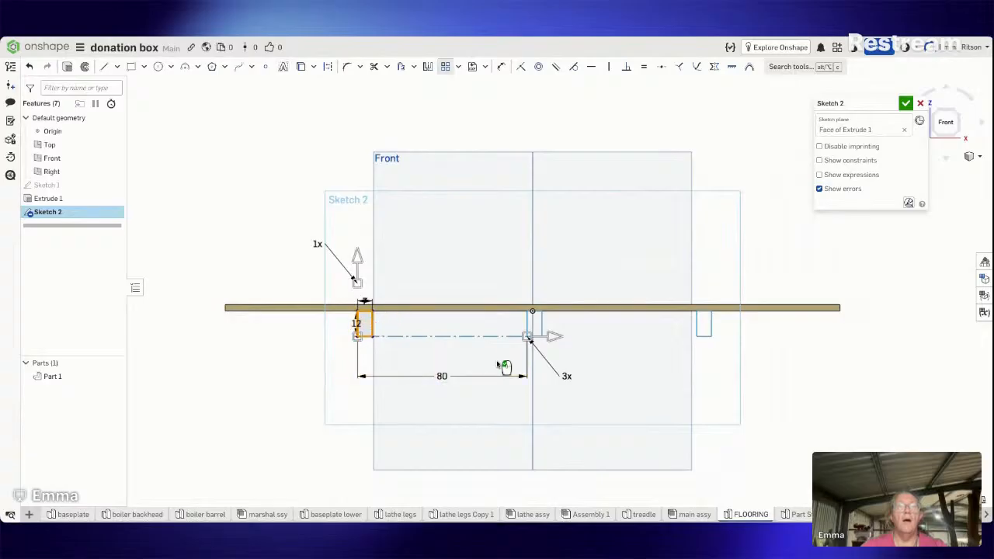
pyautogui.doubleClick(566, 376)
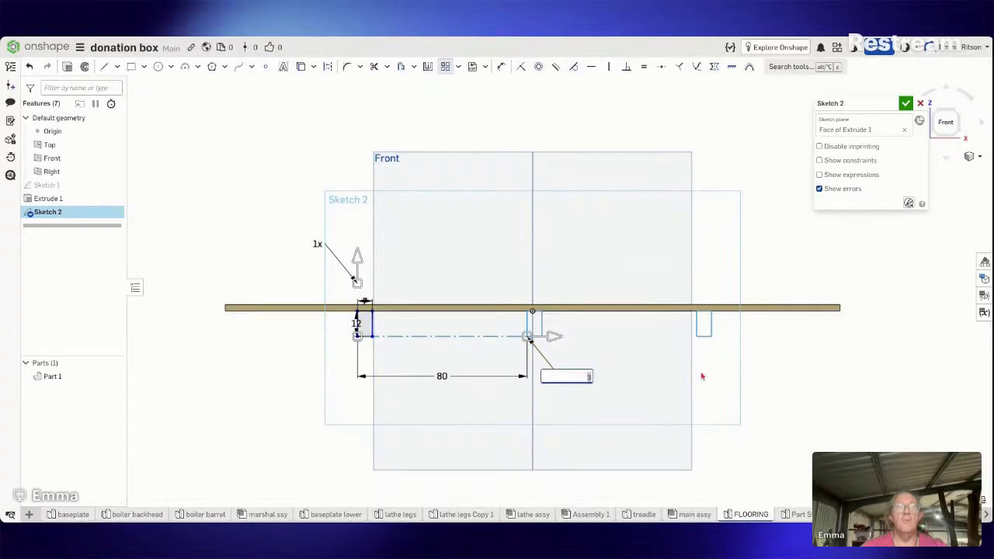
pyautogui.write('4')
pyautogui.press('Return')
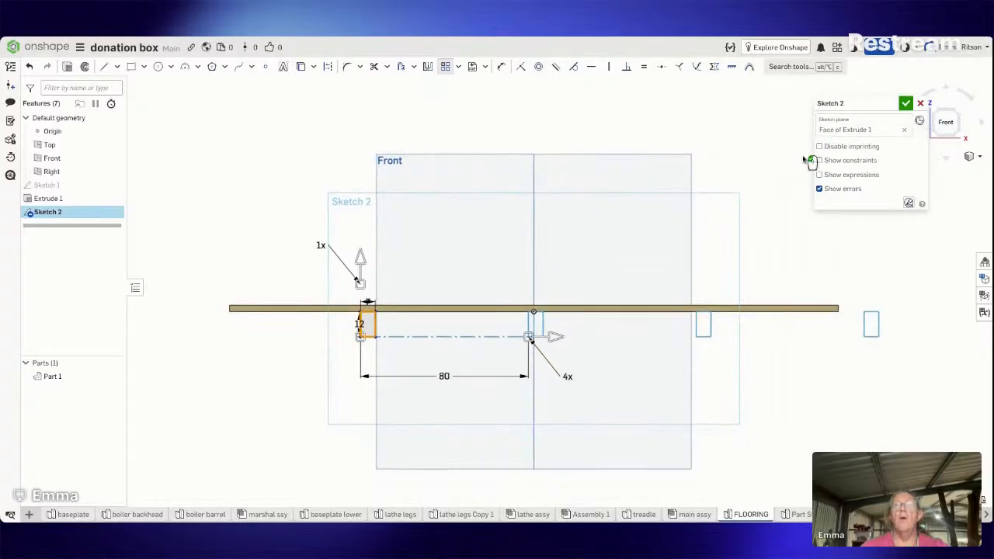
pyautogui.click(553, 133)
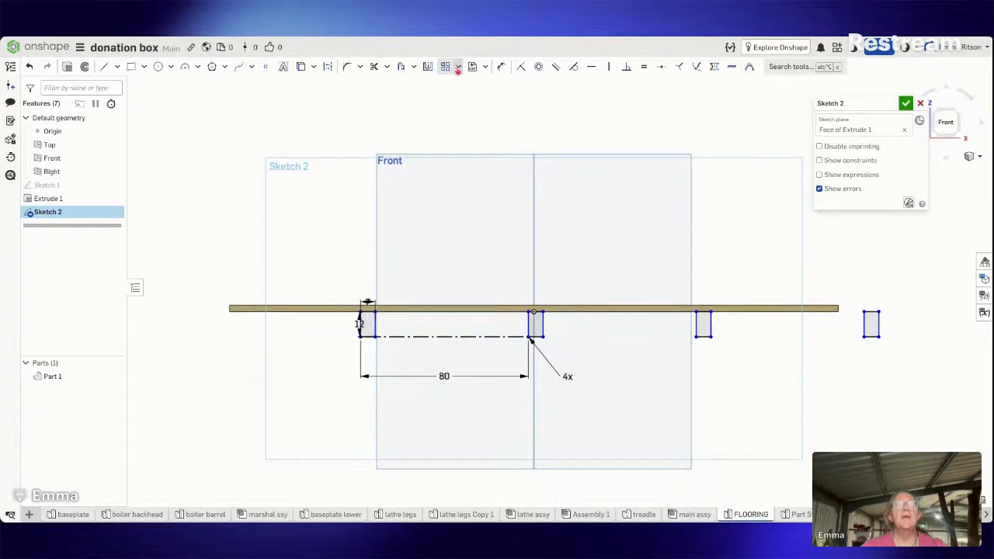
# Step: Transform the original rectangle about 51 mm along the underside towards the panel's left end
pyautogui.click(458, 66)
pyautogui.click(469, 120)
pyautogui.moveTo(326, 277); pyautogui.dragTo(295, 338)
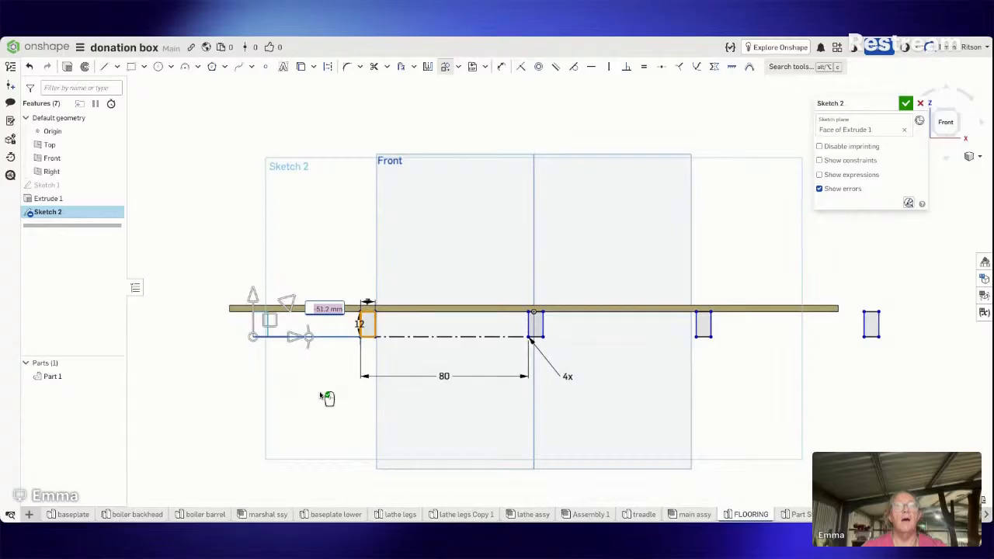
pyautogui.press('Return')
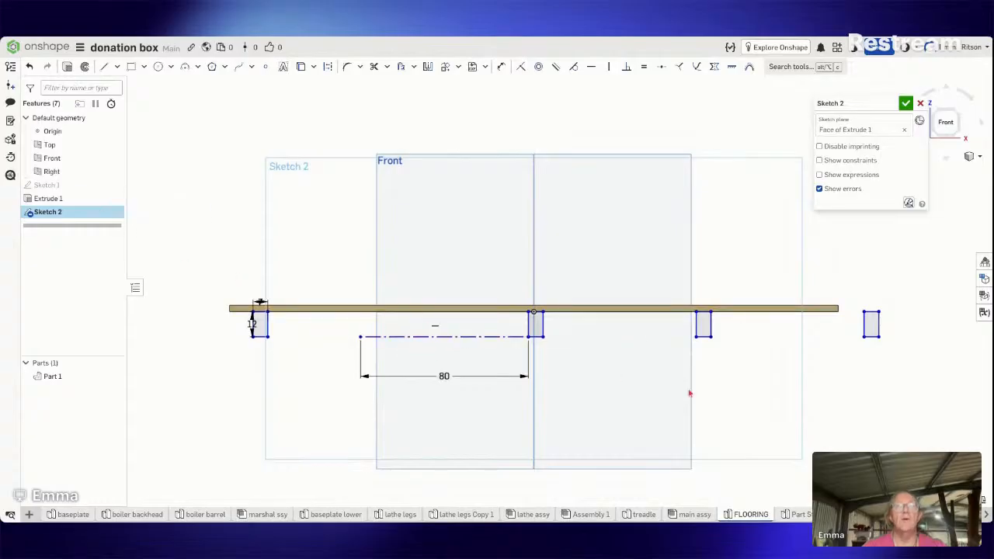
# Step: Delete the three patterned rectangles and their 80 mm construction line, keeping only the rectangle near the panel's left end
pyautogui.scroll(-1, 687, 395)
pyautogui.moveTo(936, 399)
pyautogui.mouseDown()
pyautogui.moveTo(691, 360)
pyautogui.moveTo(515, 295)
pyautogui.mouseUp()
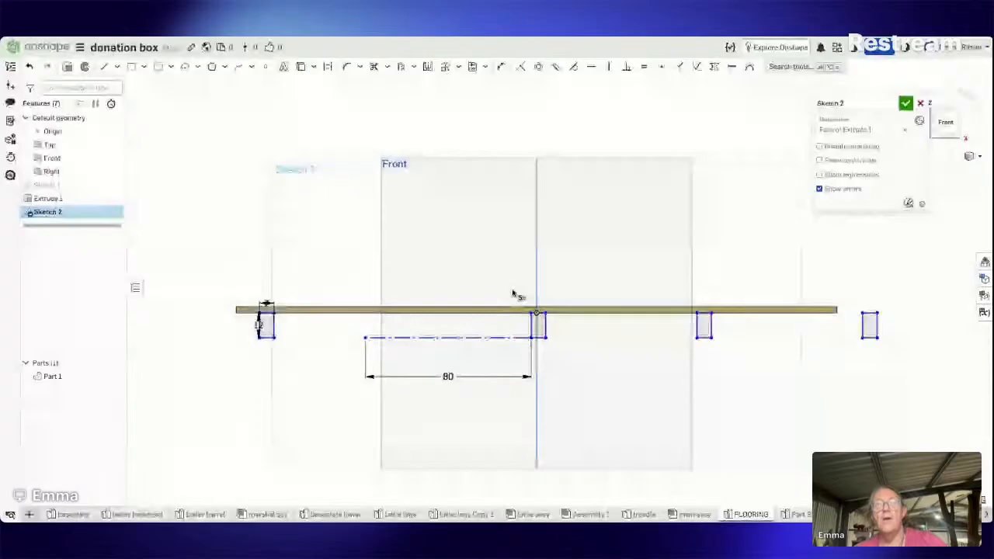
pyautogui.press('Delete')
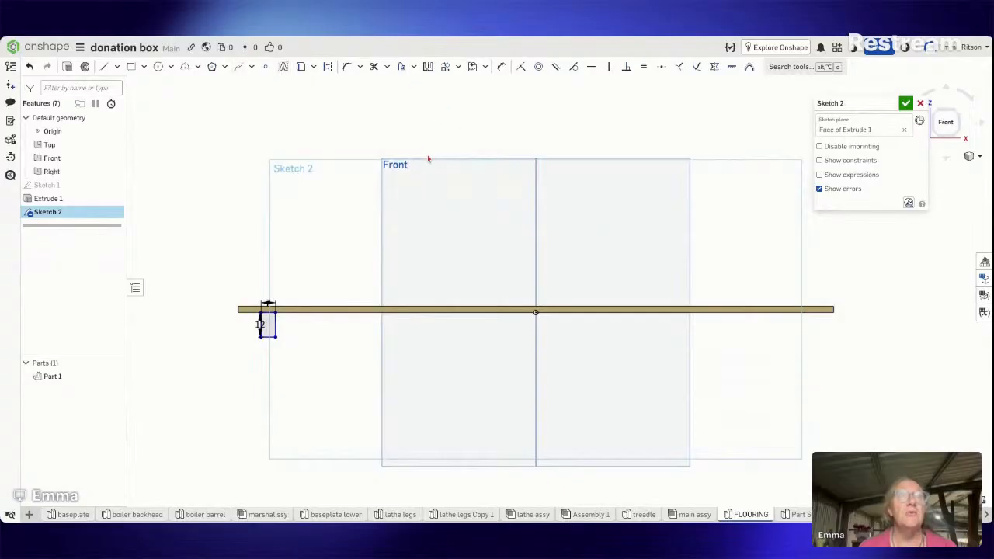
# Step: Pattern the moved rectangle linearly towards the panel's right end, with 80 mm spacing and 4 instances
pyautogui.click(446, 68)
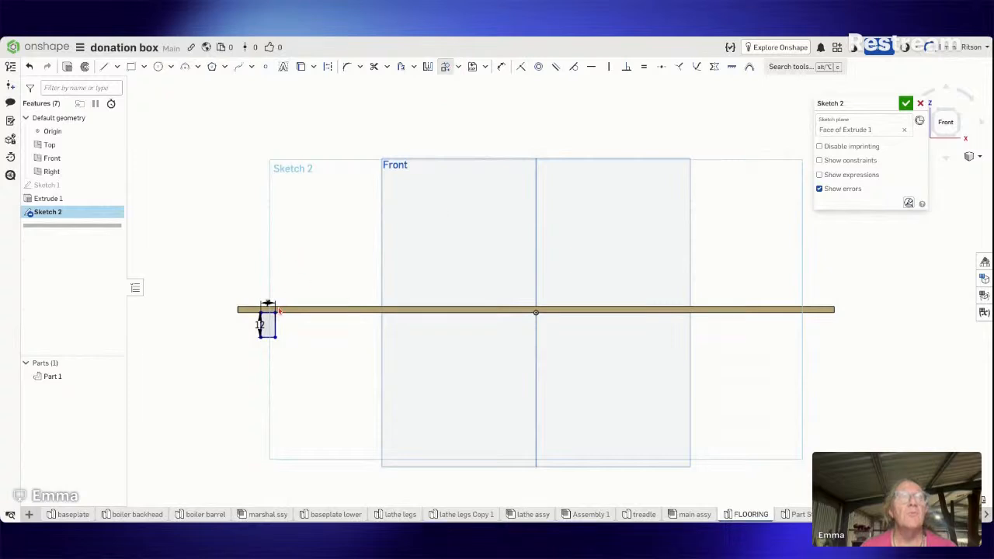
pyautogui.click(457, 66)
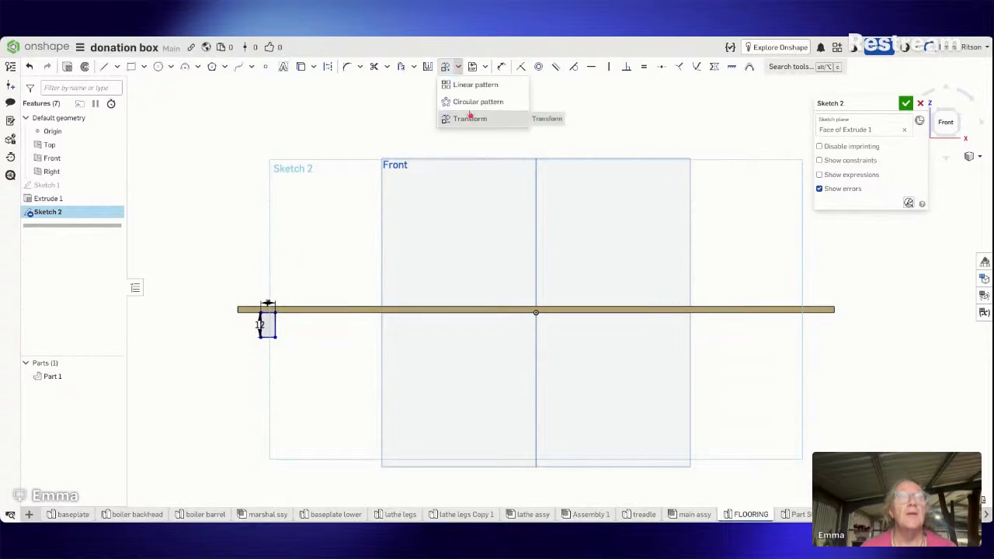
pyautogui.click(473, 84)
pyautogui.moveTo(227, 284)
pyautogui.mouseDown()
pyautogui.moveTo(238, 368)
pyautogui.moveTo(284, 395)
pyautogui.mouseUp()
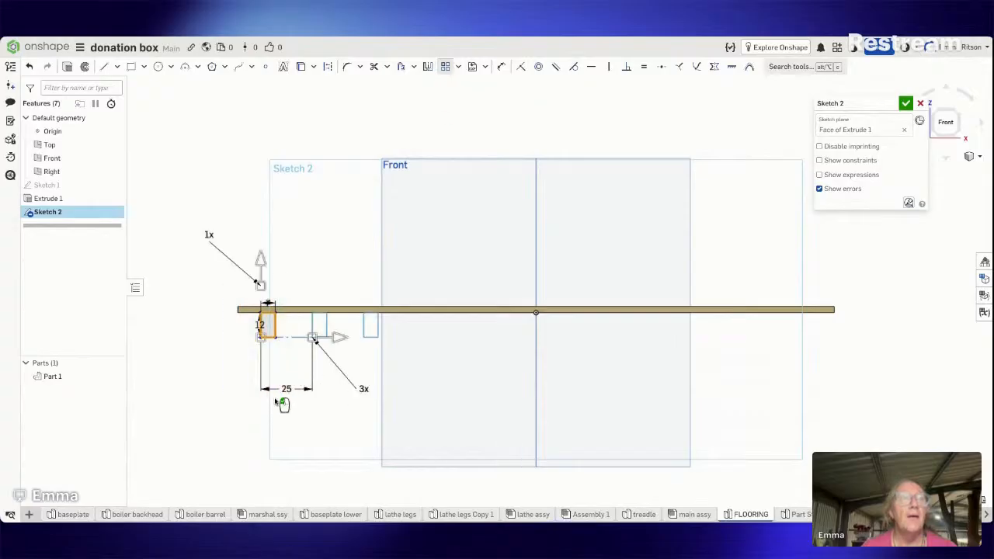
pyautogui.doubleClick(286, 389)
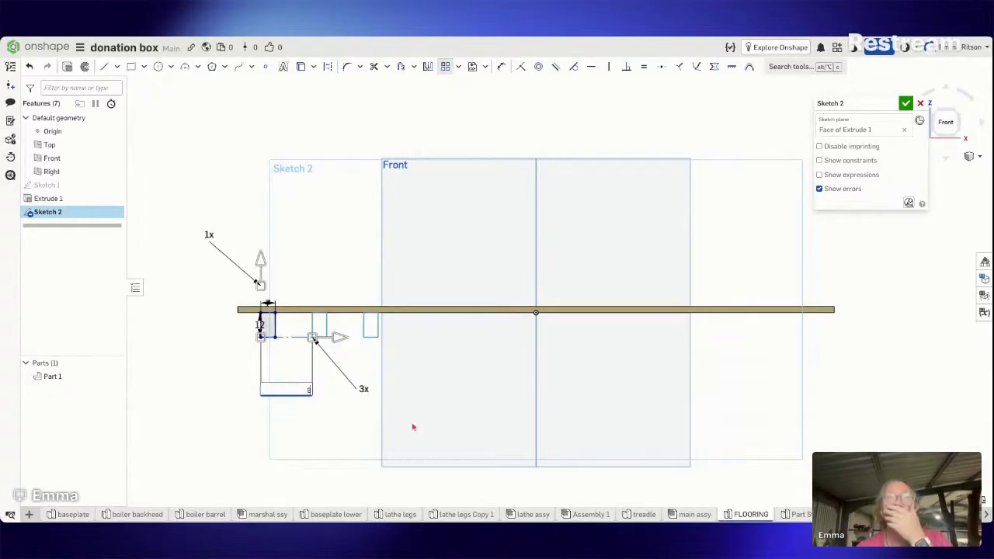
pyautogui.write('80')
pyautogui.press('Return')
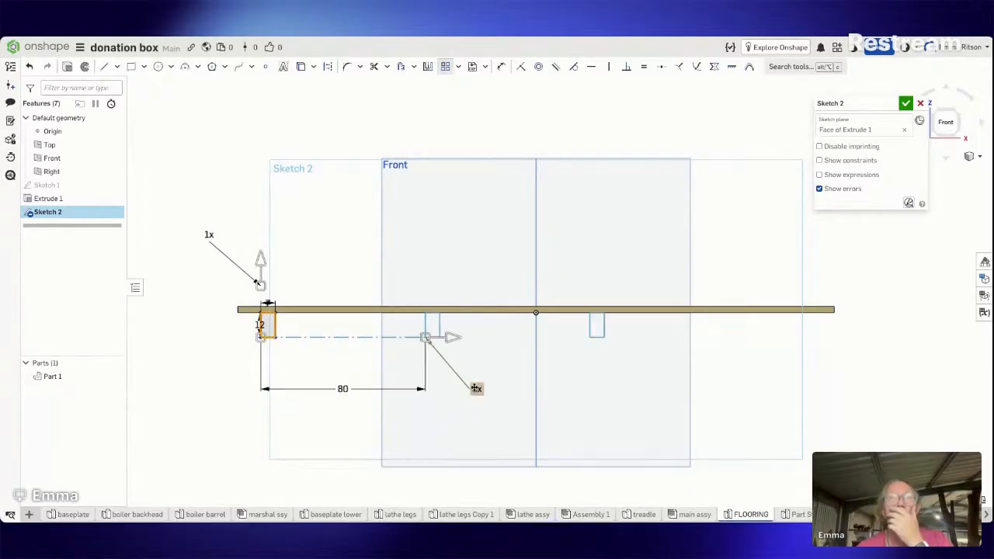
pyautogui.doubleClick(473, 388)
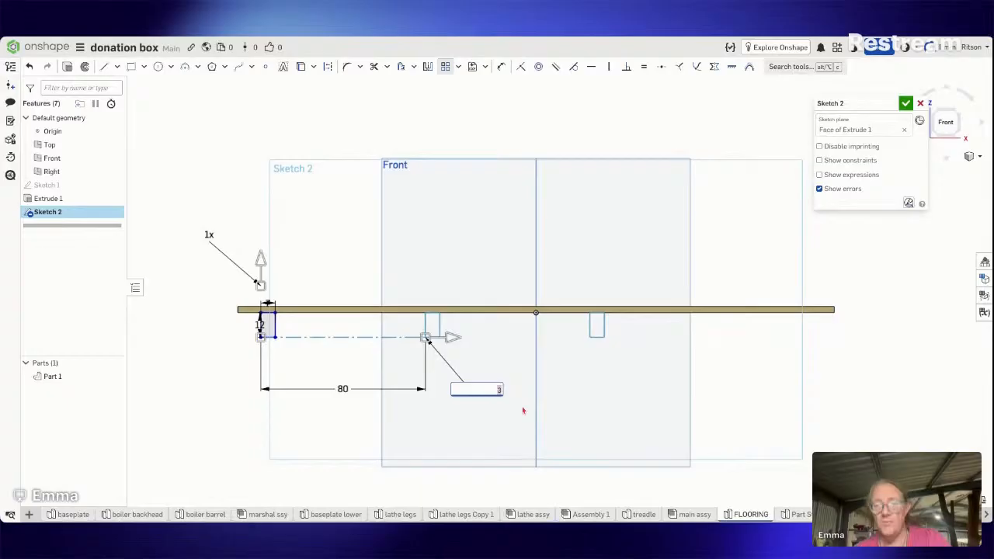
pyautogui.write('4')
pyautogui.press('Return')
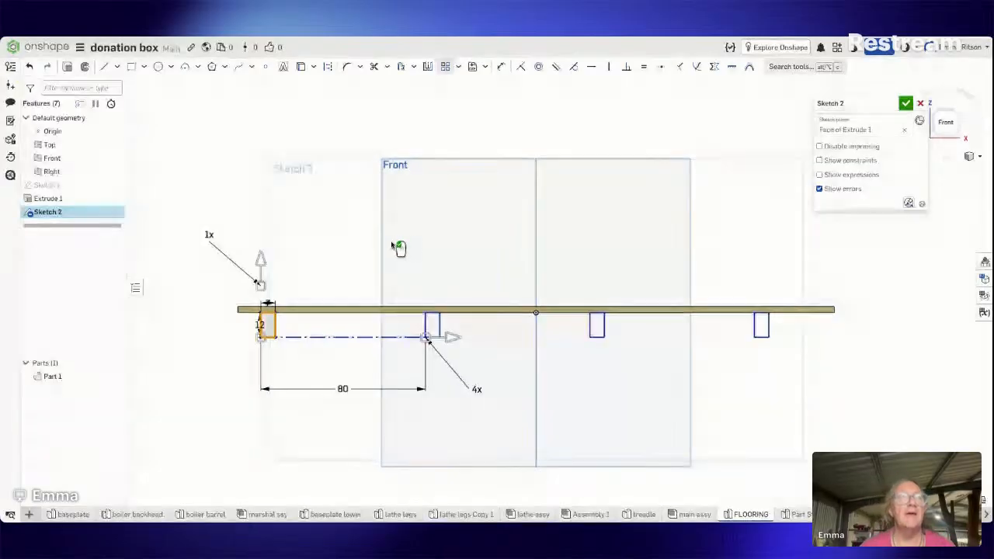
pyautogui.click(398, 247)
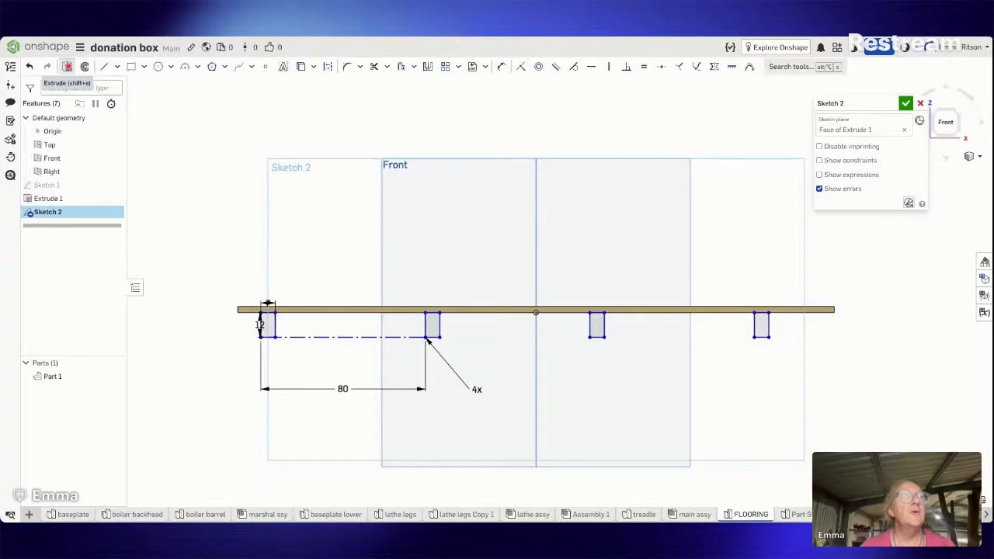
# Step: Extrude the four joist rectangles 24 mm beneath the flooring panel in the reversed direction, adding them to the panel
pyautogui.click(68, 68)
pyautogui.moveTo(259, 173)
pyautogui.mouseDown(button='right')
pyautogui.moveTo(306, 178)
pyautogui.moveTo(284, 178)
pyautogui.mouseUp(button='right')
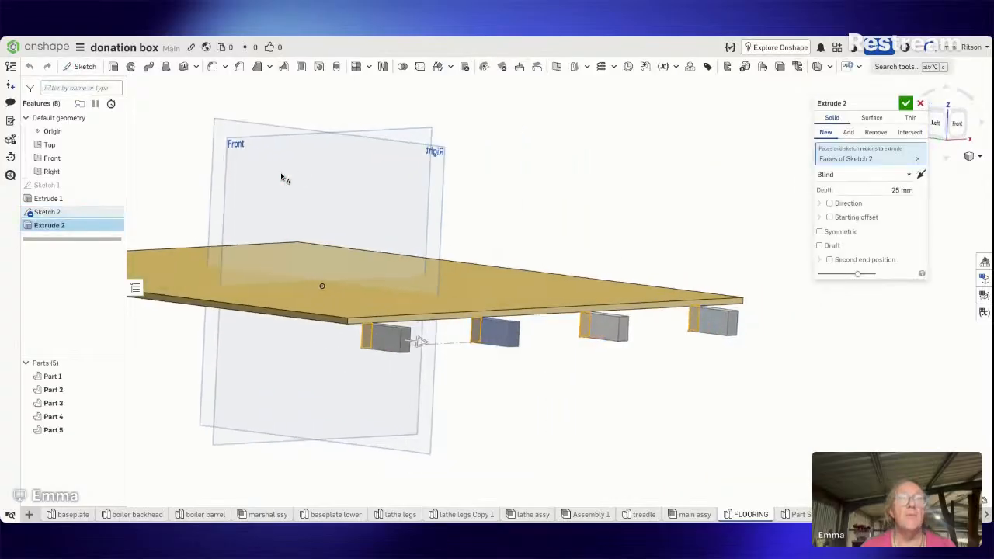
pyautogui.click(921, 175)
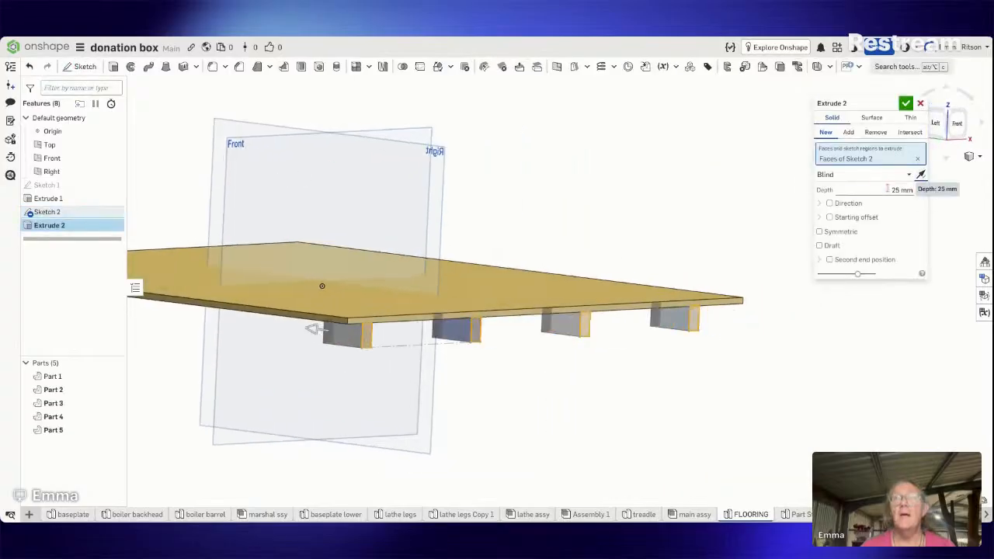
pyautogui.click(886, 190)
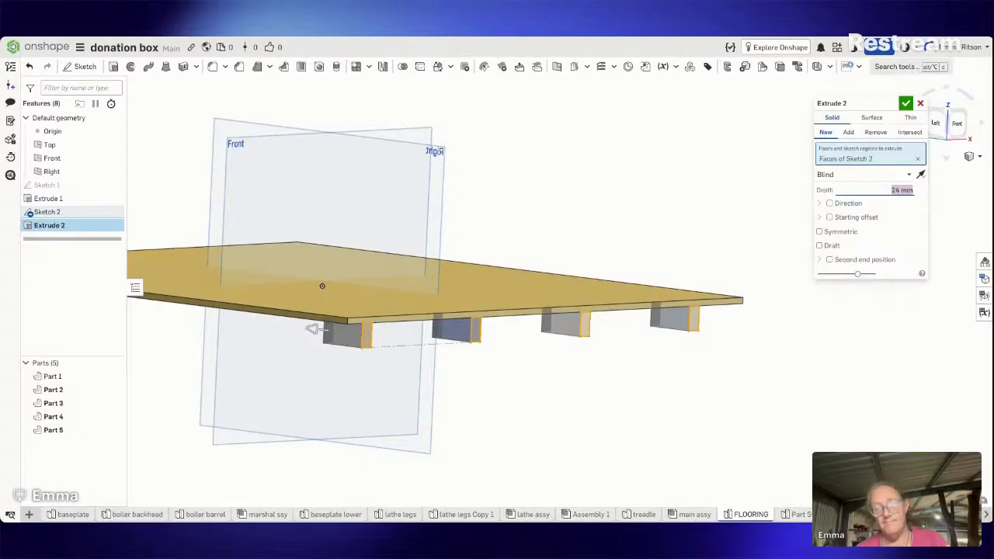
pyautogui.click(848, 132)
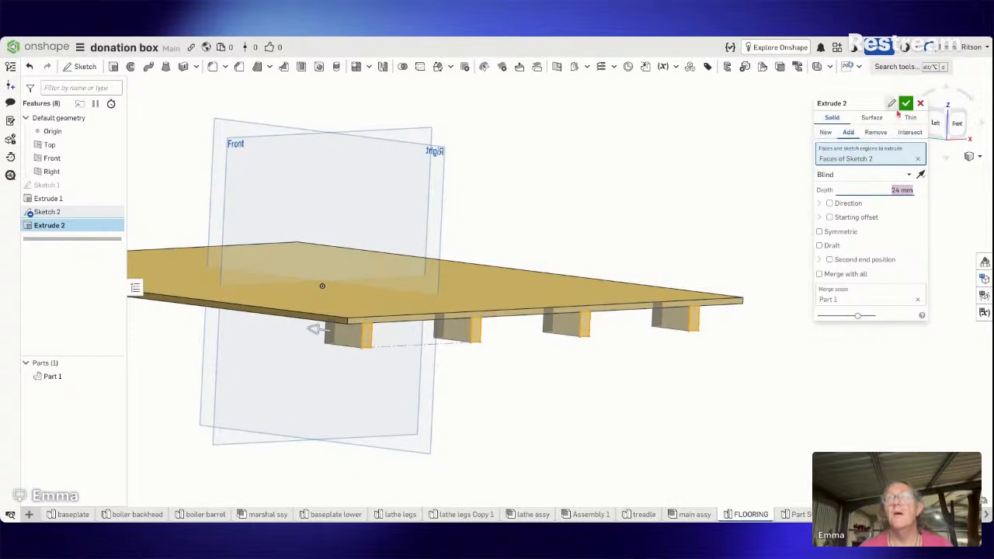
pyautogui.click(905, 102)
pyautogui.moveTo(854, 142)
pyautogui.mouseDown(button='right')
pyautogui.moveTo(806, 138)
pyautogui.moveTo(821, 145)
pyautogui.moveTo(836, 104)
pyautogui.moveTo(820, 153)
pyautogui.moveTo(835, 145)
pyautogui.mouseUp(button='right')
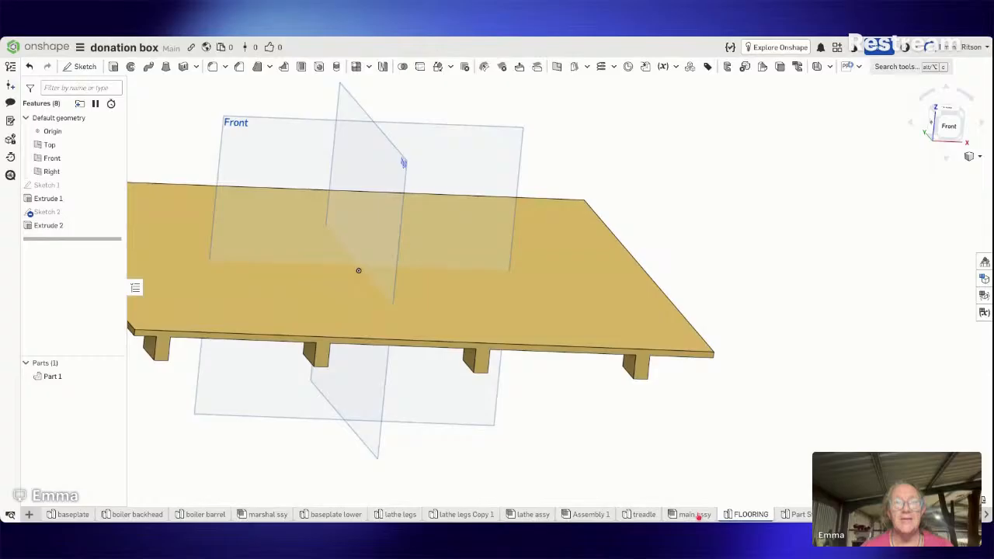
# Step: Examine in the main assembly how the flooring panel and its joists sit on the base plate, from several angles
pyautogui.click(696, 515)
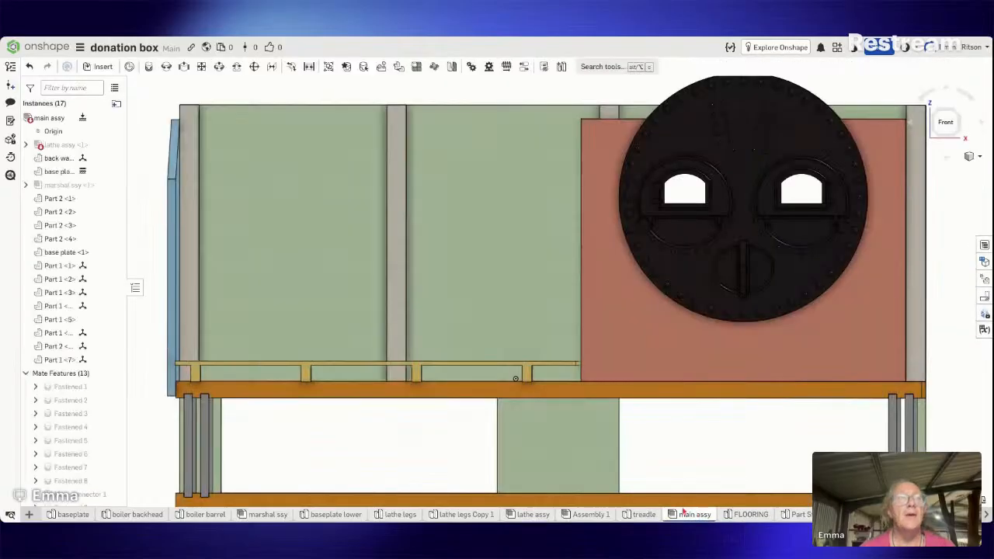
pyautogui.moveTo(471, 442); pyautogui.dragTo(426, 429, button='right')
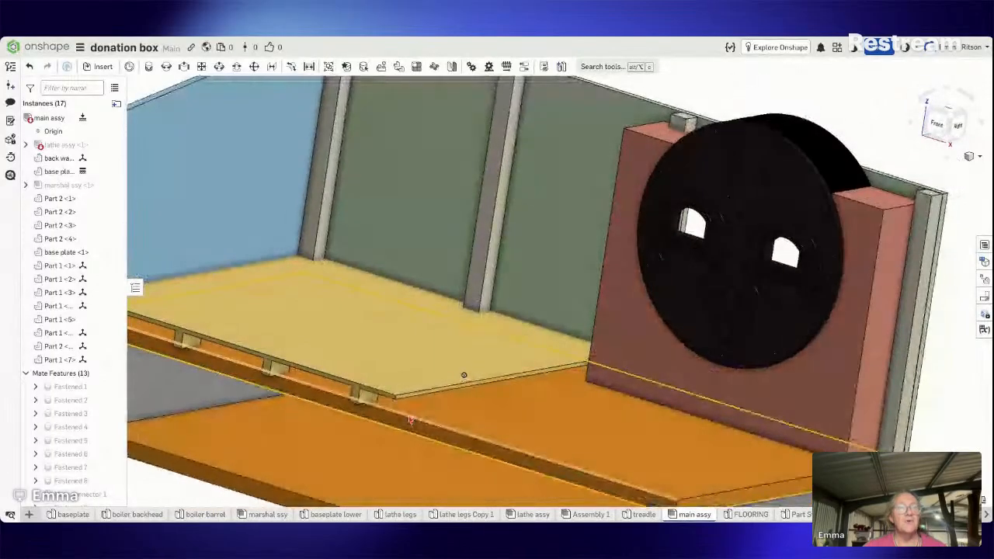
pyautogui.scroll(2, 410, 419)
pyautogui.scroll(-4, 410, 419)
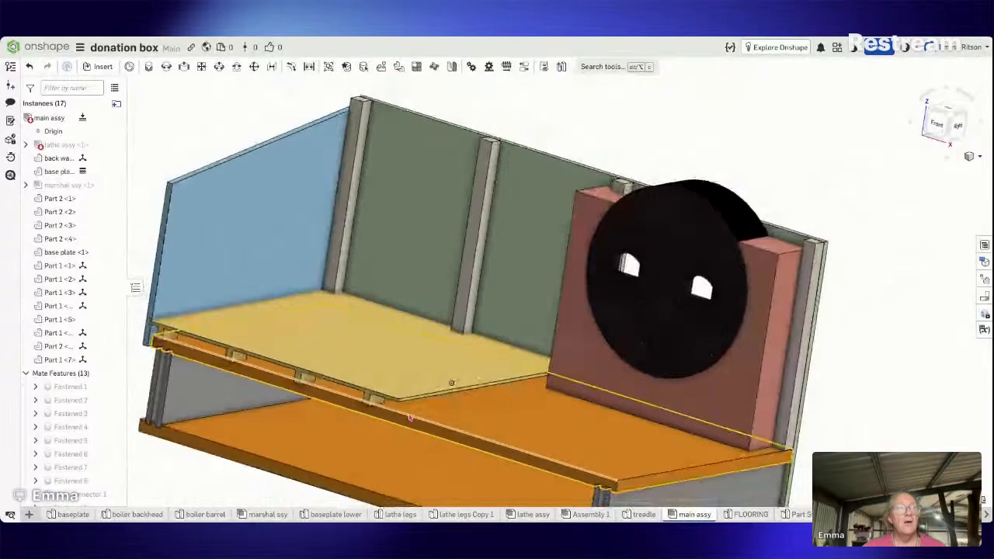
pyautogui.moveTo(410, 418); pyautogui.dragTo(474, 350, button='right')
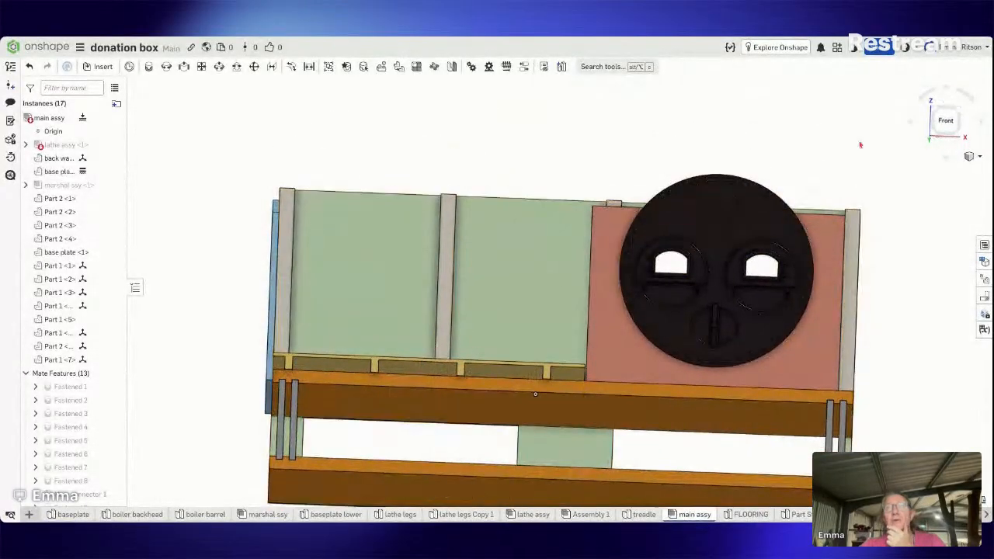
pyautogui.click(948, 121)
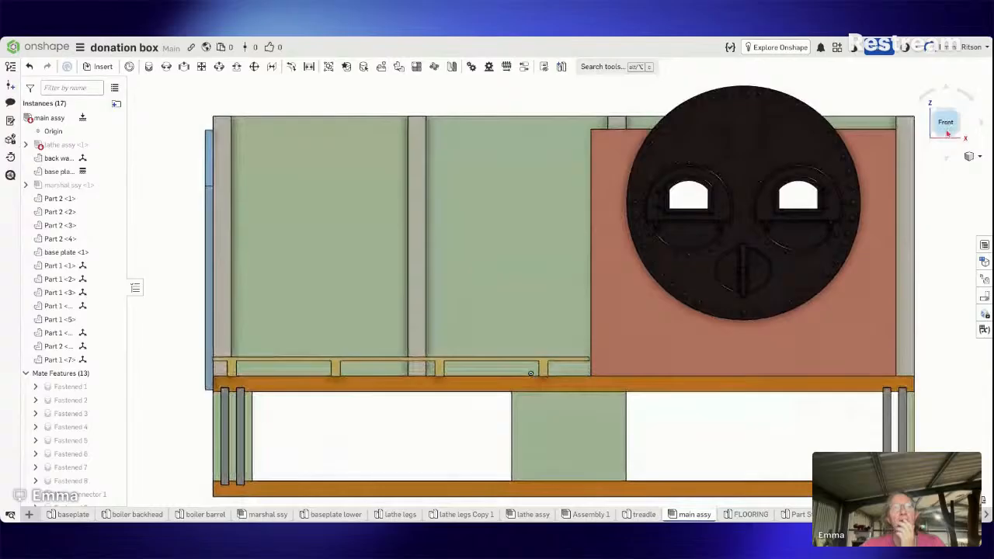
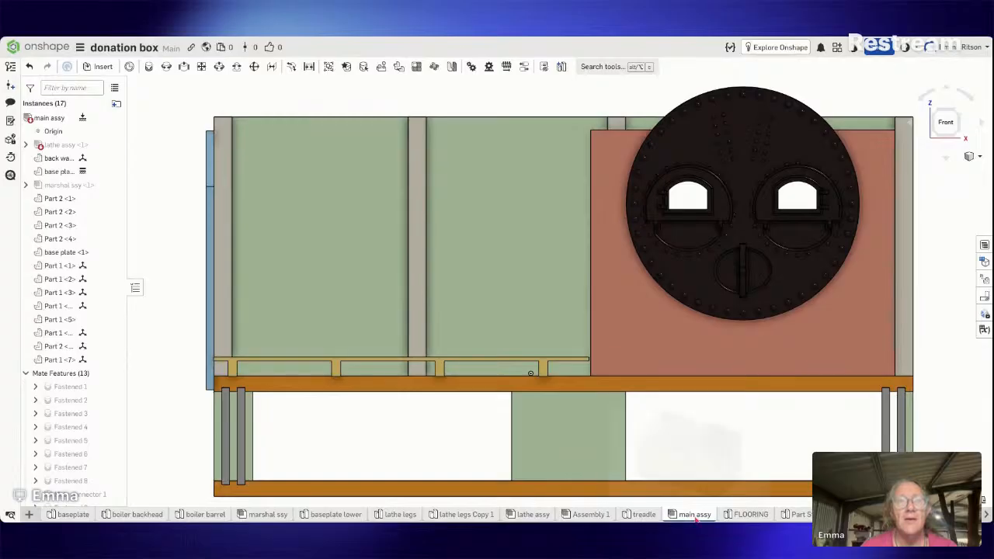
# Step: Create a document folder named "flooring" and move the FLOORING part studio into it
pyautogui.click(750, 514)
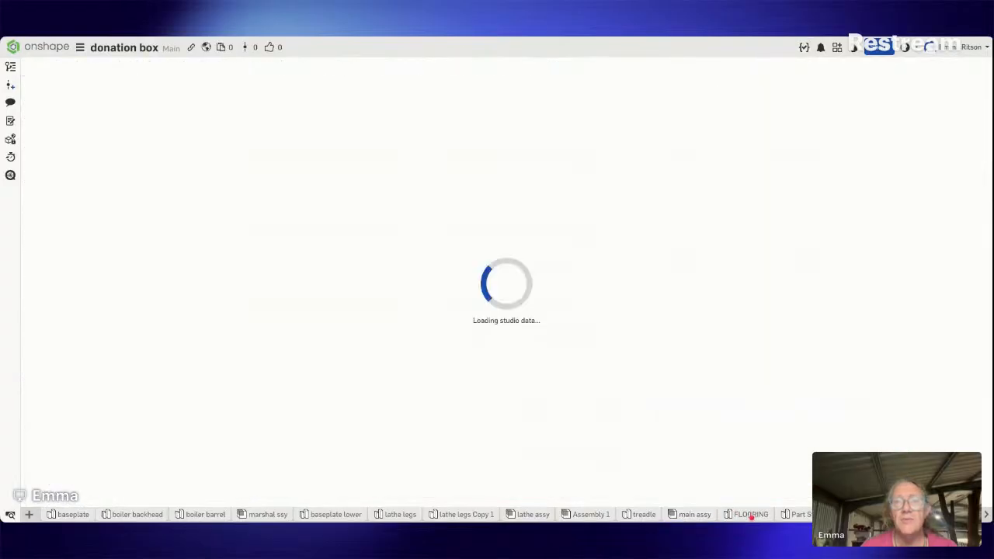
pyautogui.click(706, 517)
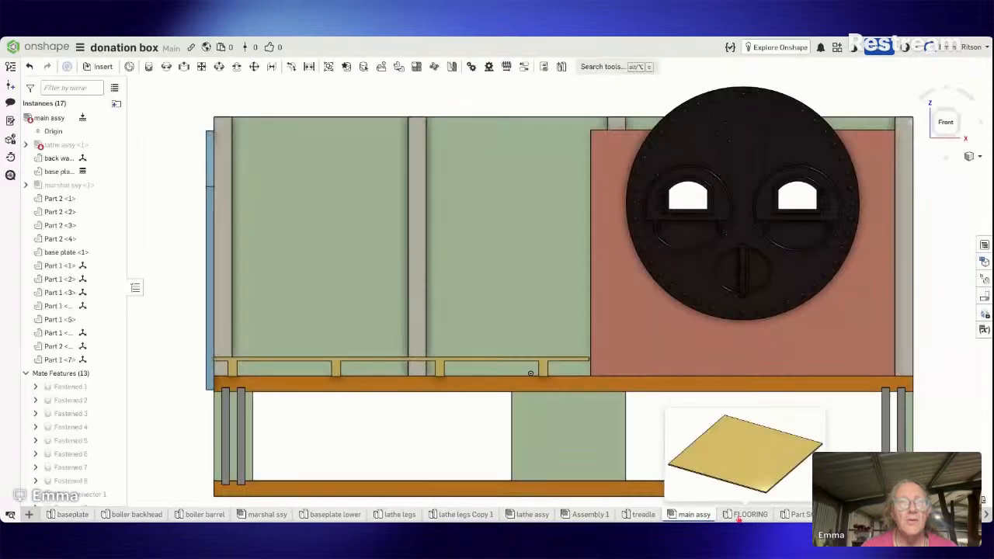
pyautogui.click(29, 514)
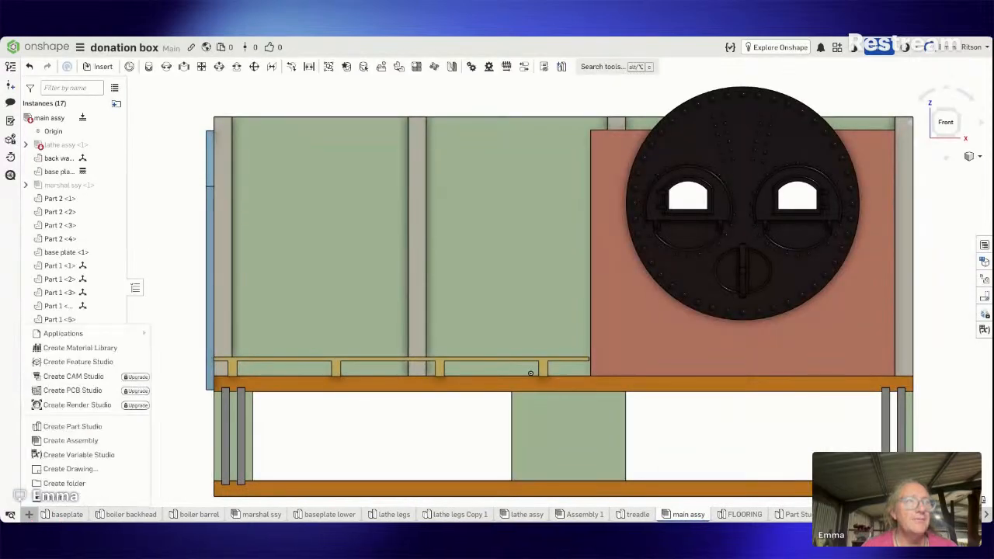
pyautogui.click(88, 482)
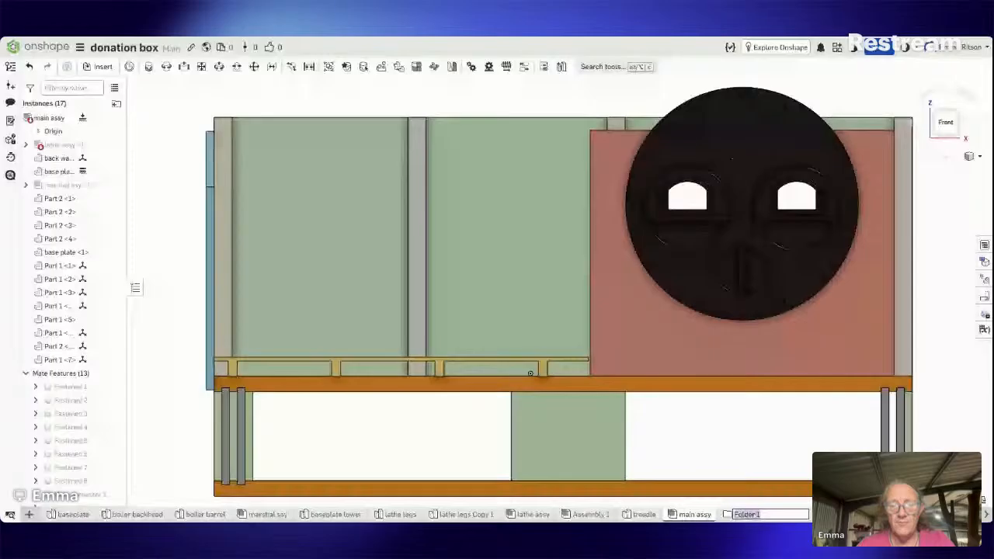
pyautogui.write('floor')
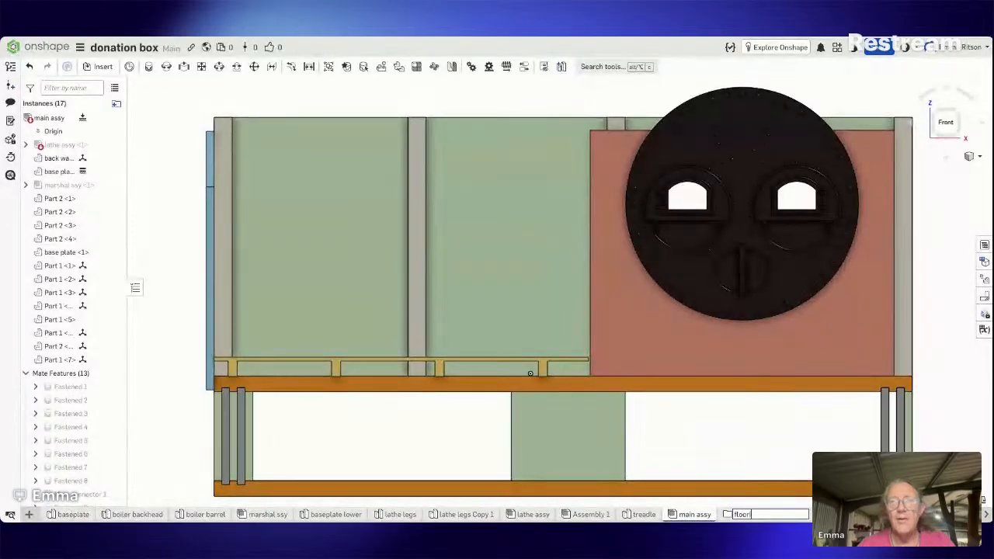
pyautogui.write('ing')
pyautogui.press('Return')
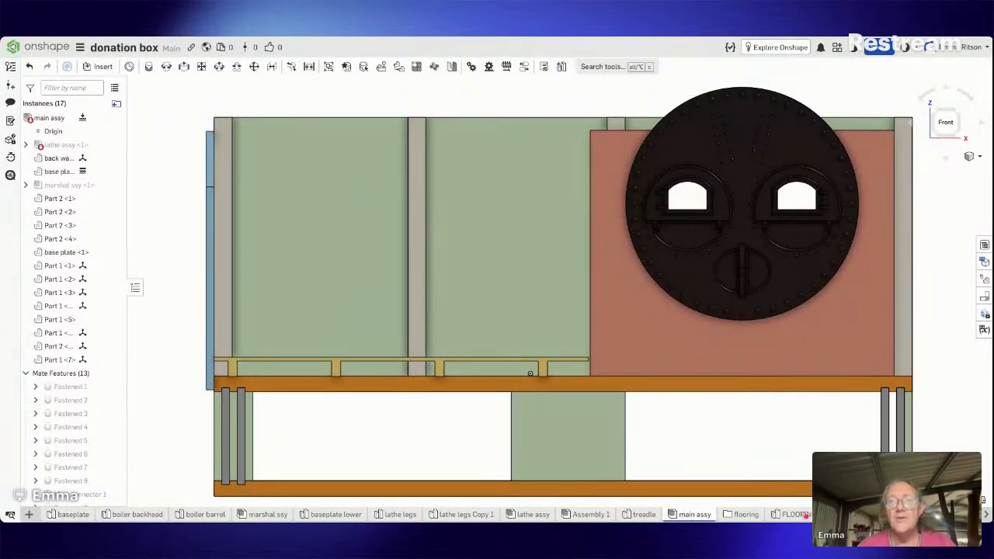
pyautogui.moveTo(807, 514); pyautogui.dragTo(755, 518)
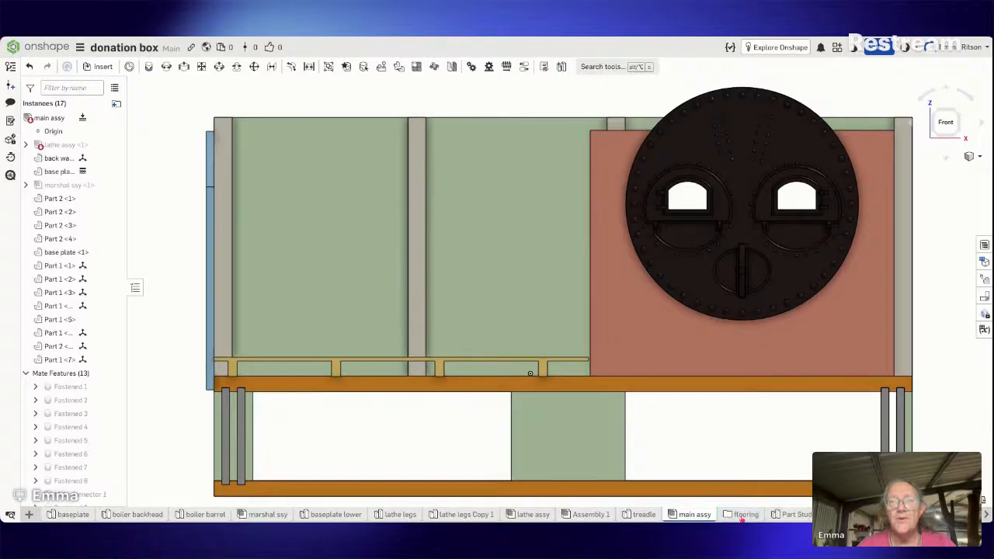
# Step: Open the flooring folder and create a new part studio in it named "snake body"
pyautogui.click(745, 516)
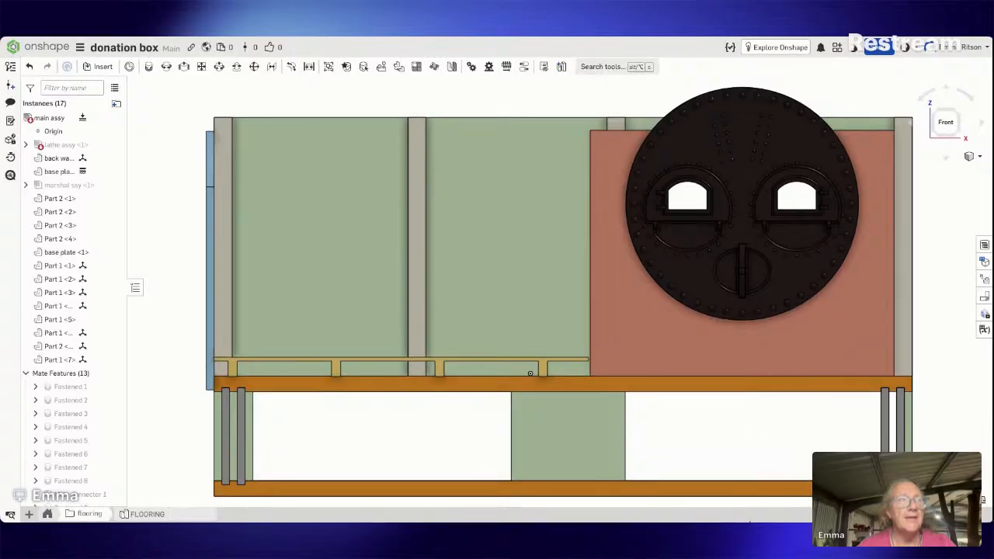
pyautogui.click(29, 514)
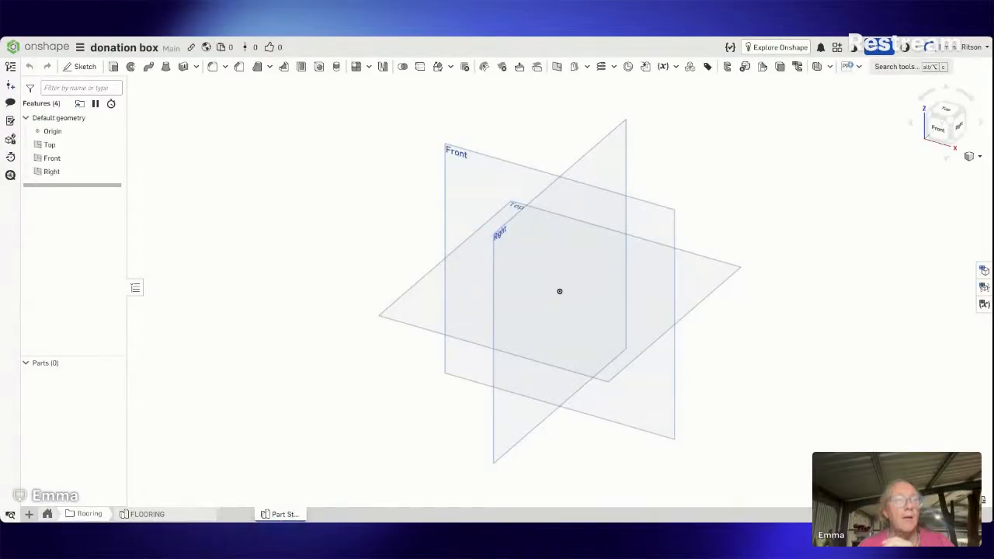
pyautogui.rightClick(267, 517)
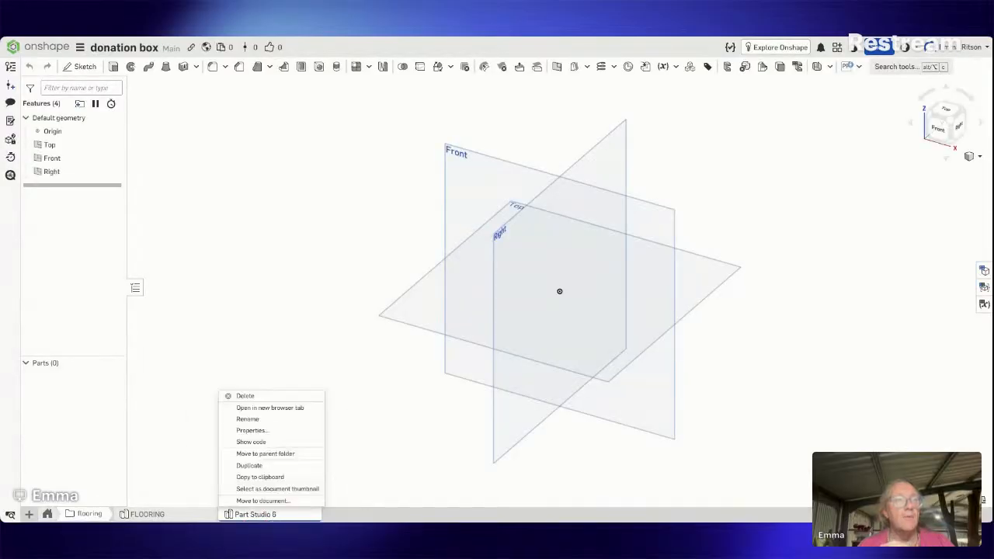
pyautogui.click(248, 418)
pyautogui.write('snake bo')
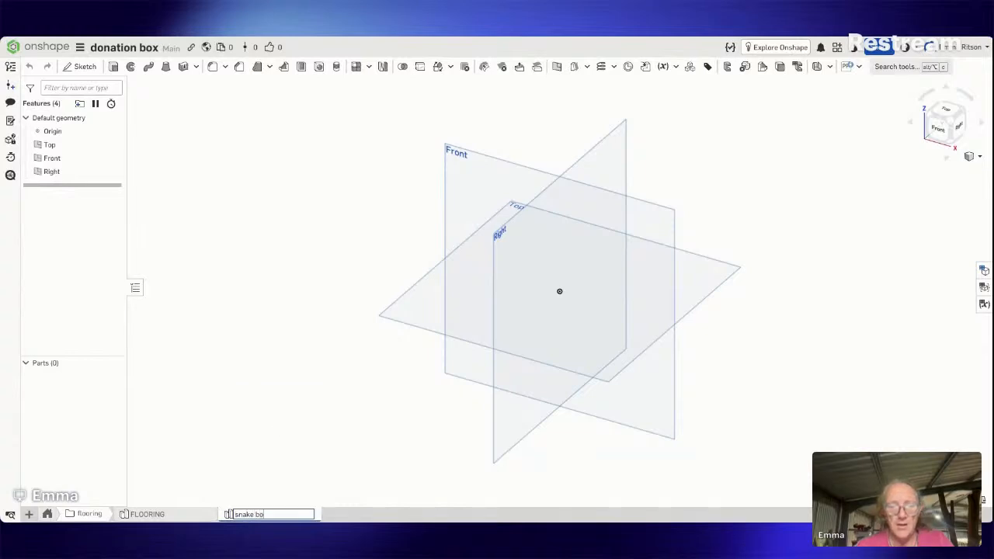
pyautogui.write('d')
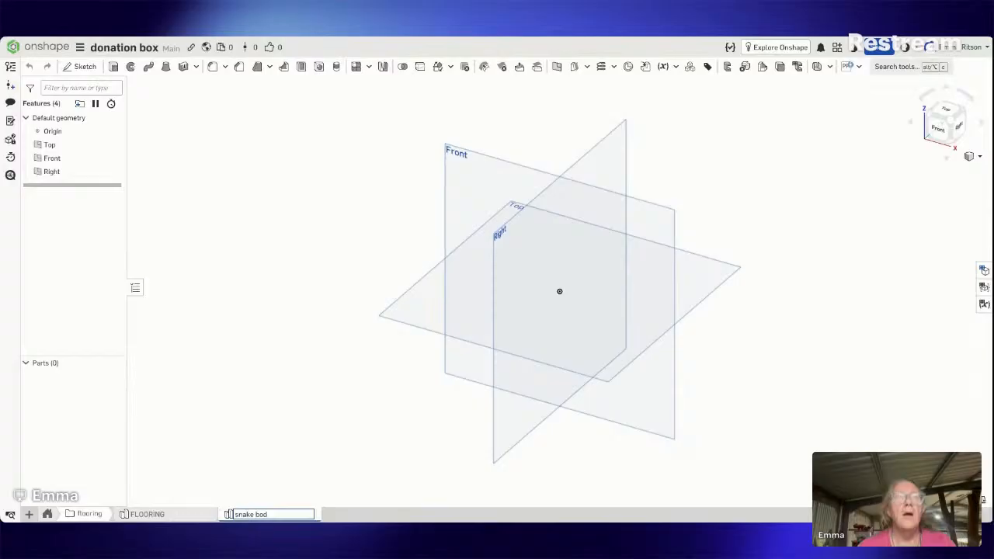
pyautogui.write('y')
pyautogui.press('Return')
# Step: Start a sketch on the Front plane and draw a vertical construction line about 3 mm long upward from the origin
pyautogui.click(938, 128)
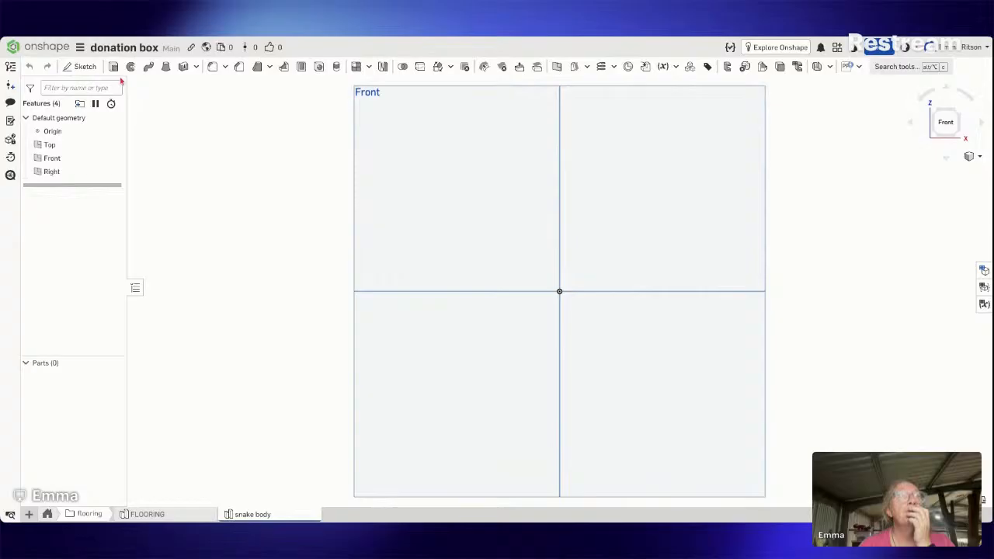
pyautogui.click(80, 66)
pyautogui.click(479, 231)
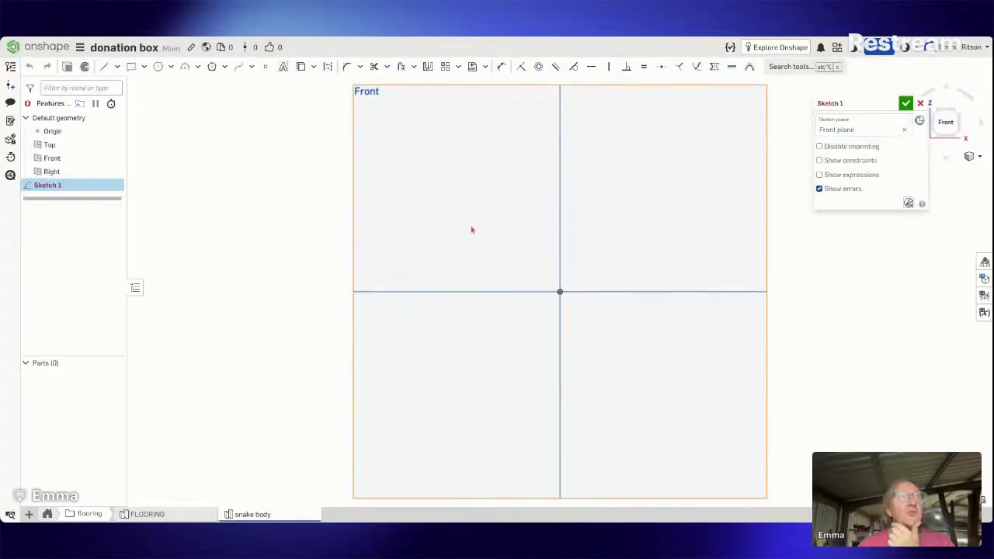
pyautogui.click(105, 66)
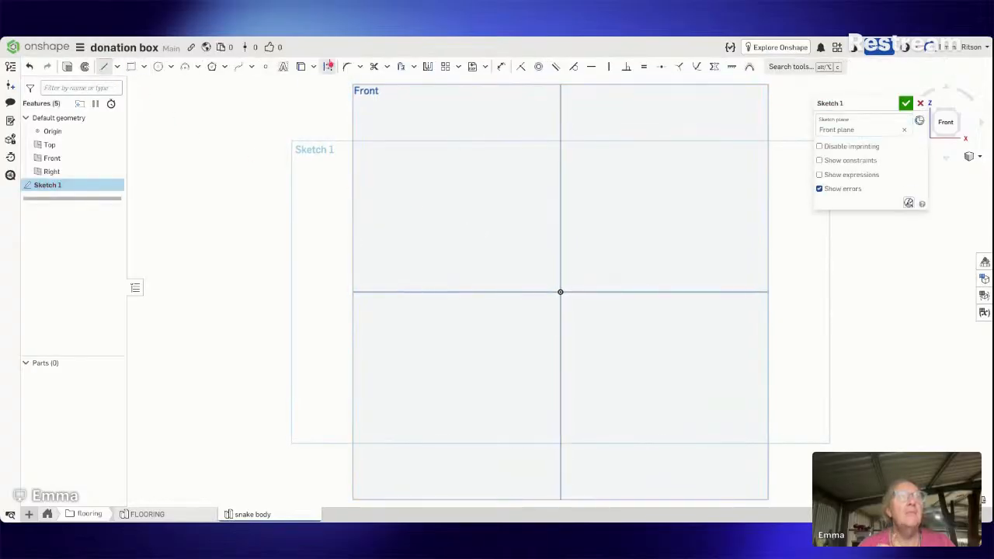
pyautogui.click(560, 292)
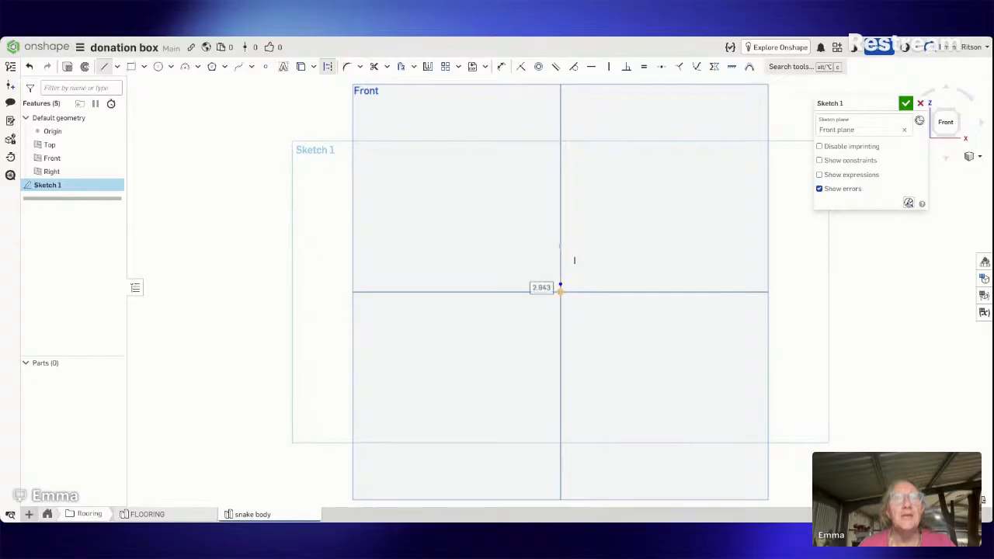
pyautogui.click(560, 246)
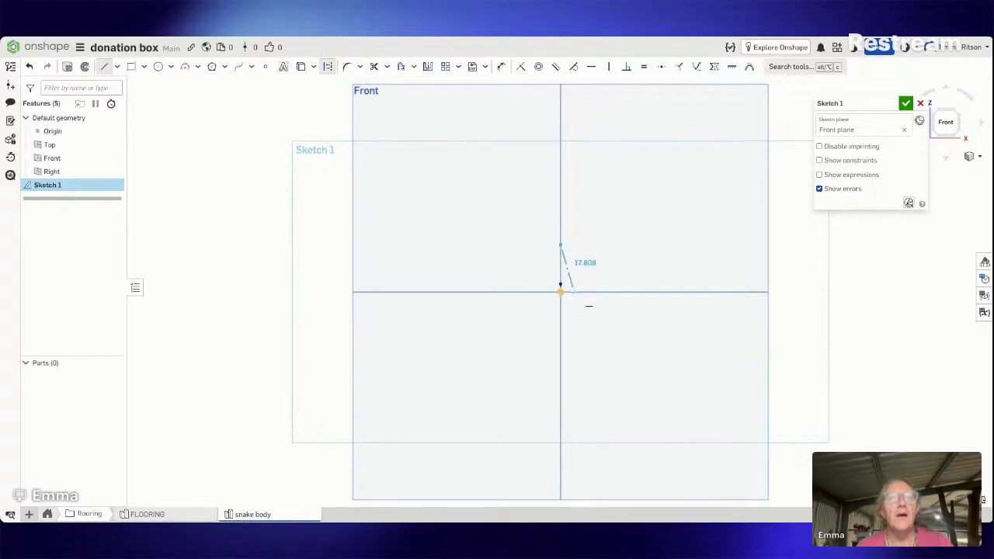
pyautogui.press('Escape')
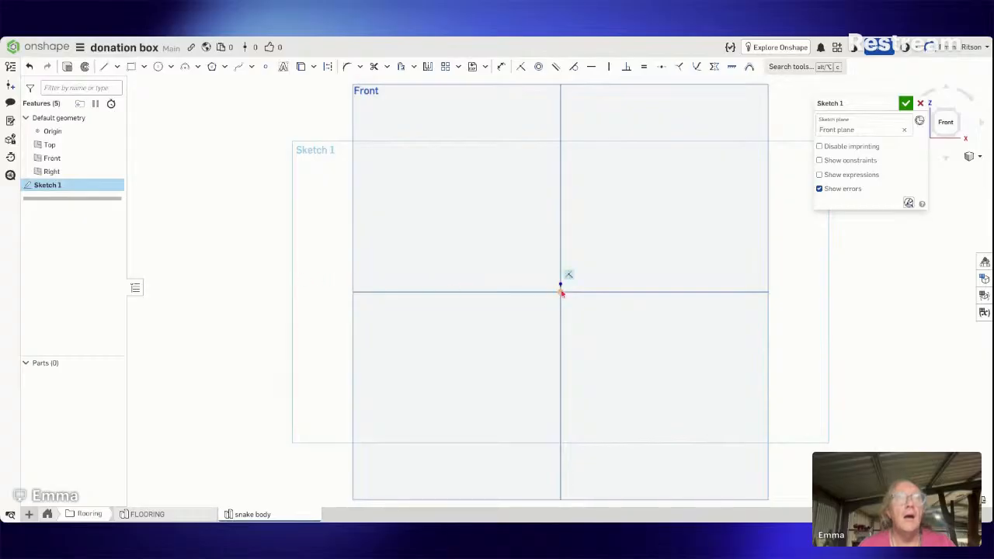
# Step: Sketch a horizontal construction line about 26 mm long from the origin along the negative X direction
pyautogui.scroll(5, 561, 292)
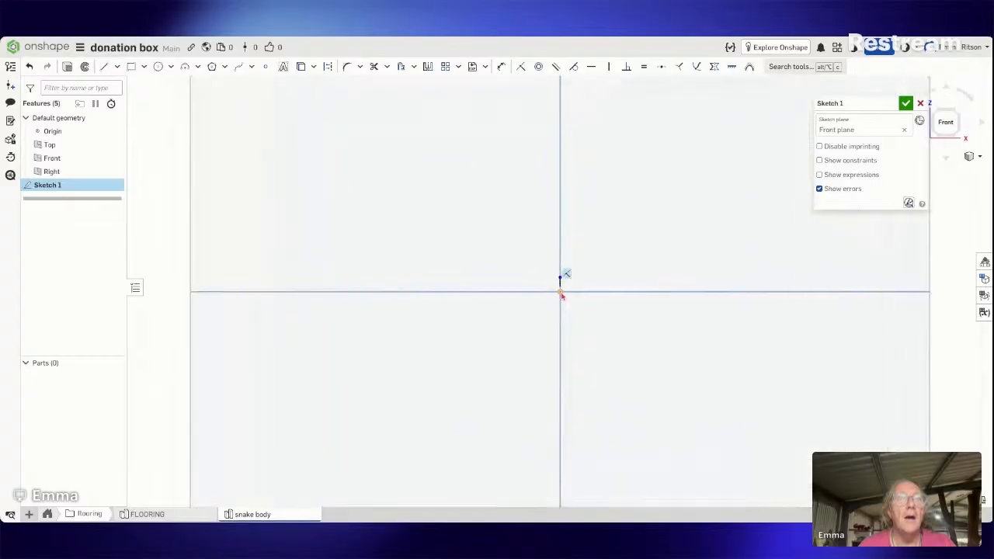
pyautogui.scroll(1, 561, 293)
pyautogui.press('d')
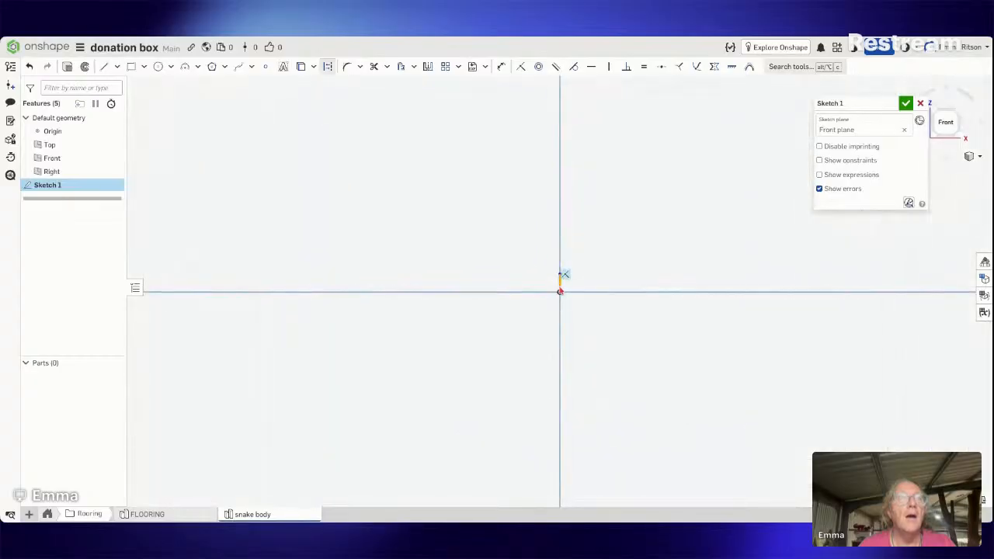
pyautogui.scroll(-3, 581, 315)
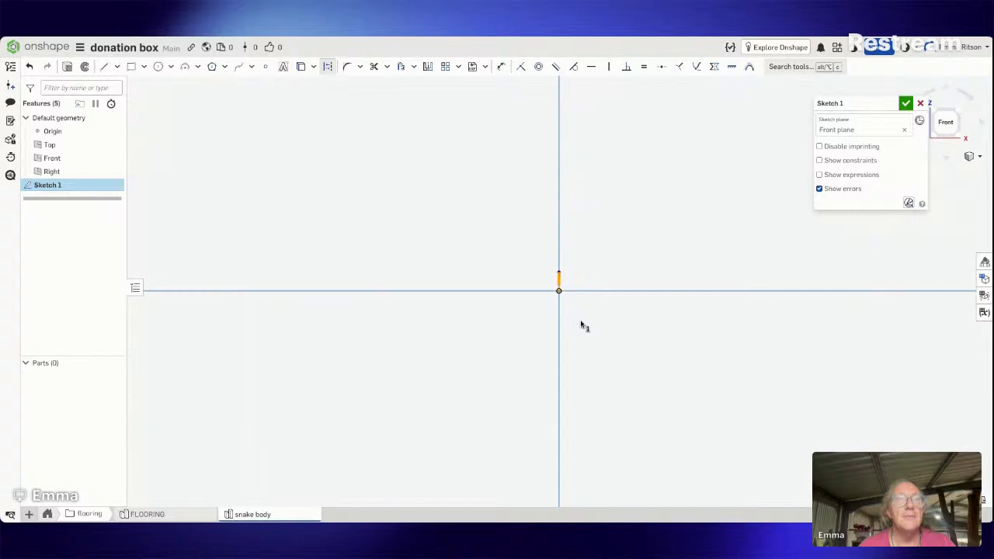
pyautogui.scroll(-3, 581, 322)
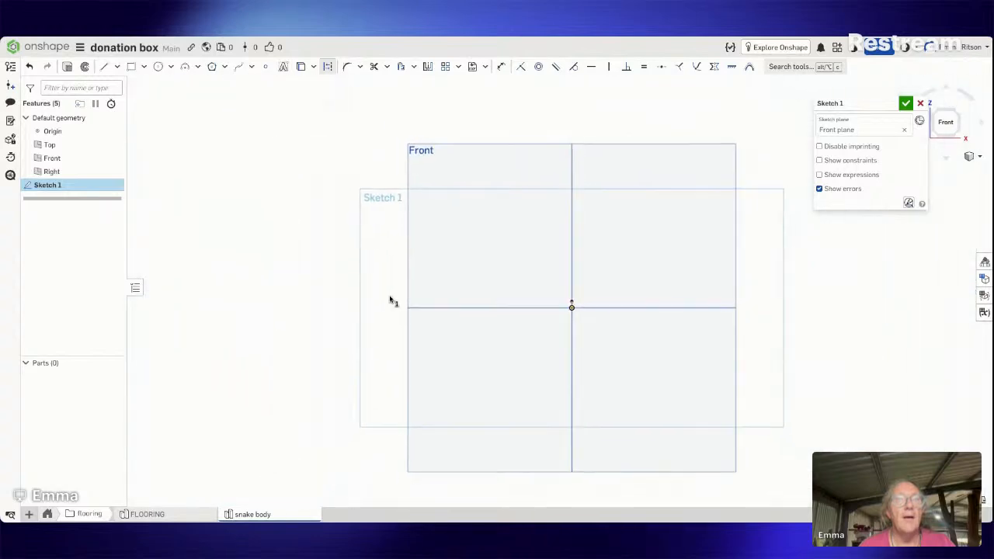
pyautogui.click(104, 67)
pyautogui.click(326, 68)
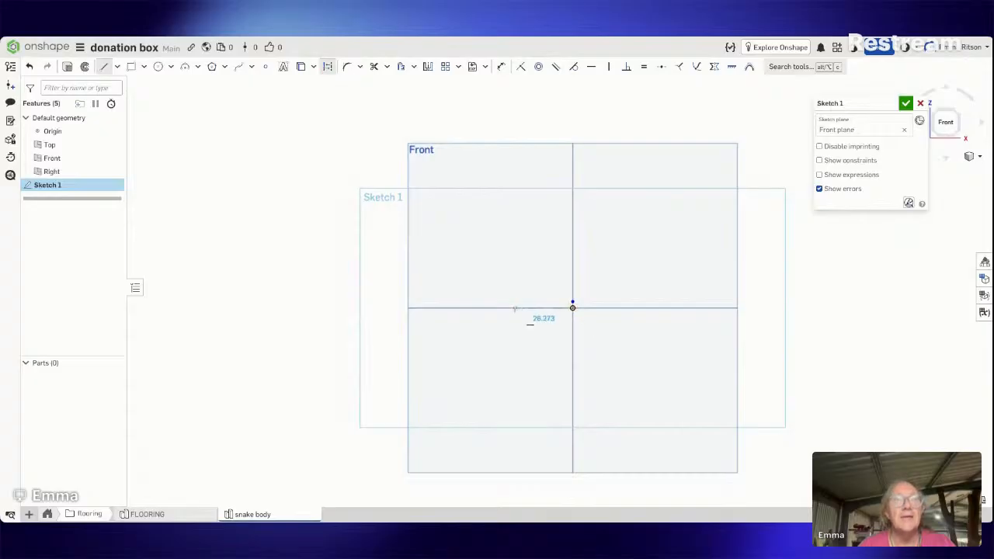
pyautogui.click(515, 308)
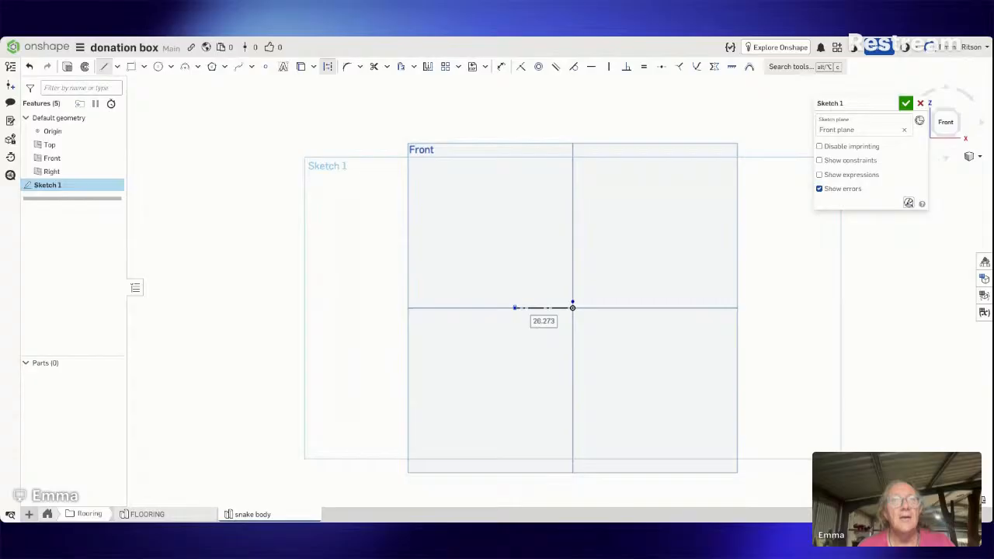
# Step: Set the horizontal construction line's length to 35 mm and leave the Line tool
pyautogui.write('7')
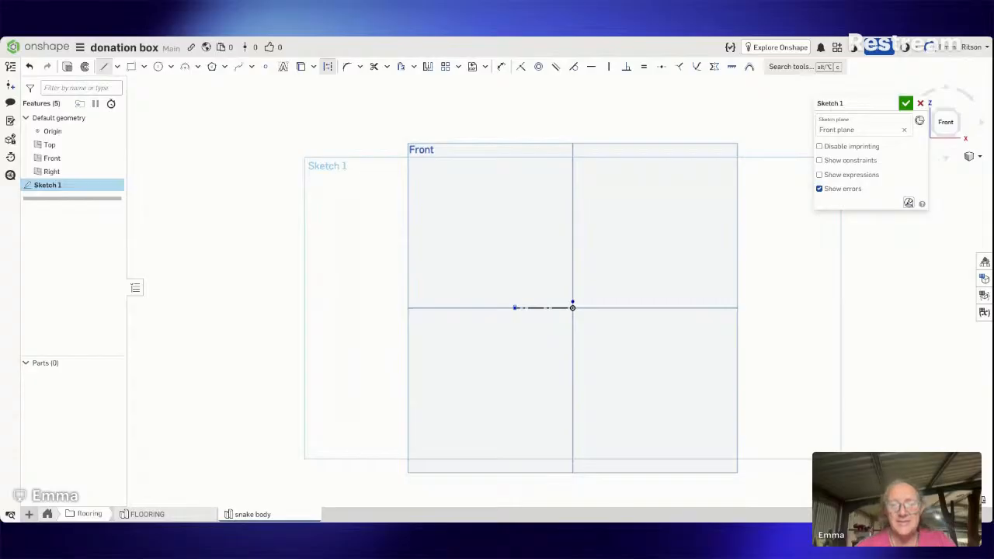
pyautogui.write('35')
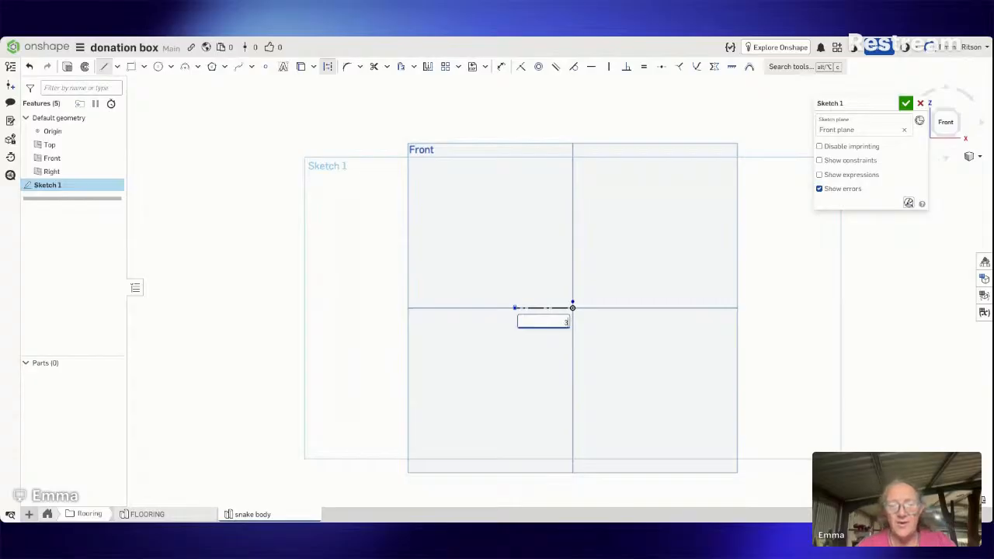
pyautogui.press('Return')
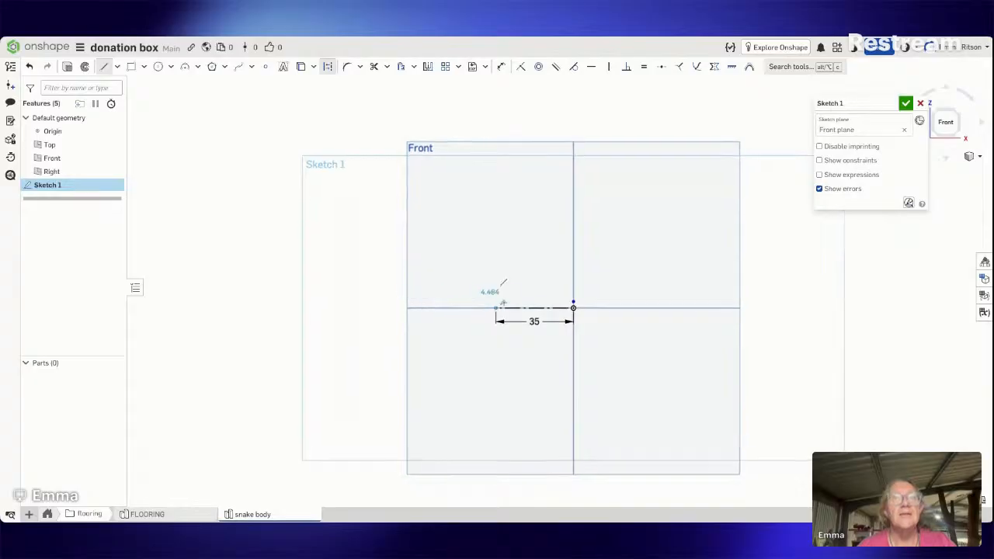
pyautogui.scroll(-1, 501, 303)
pyautogui.scroll(3, 501, 304)
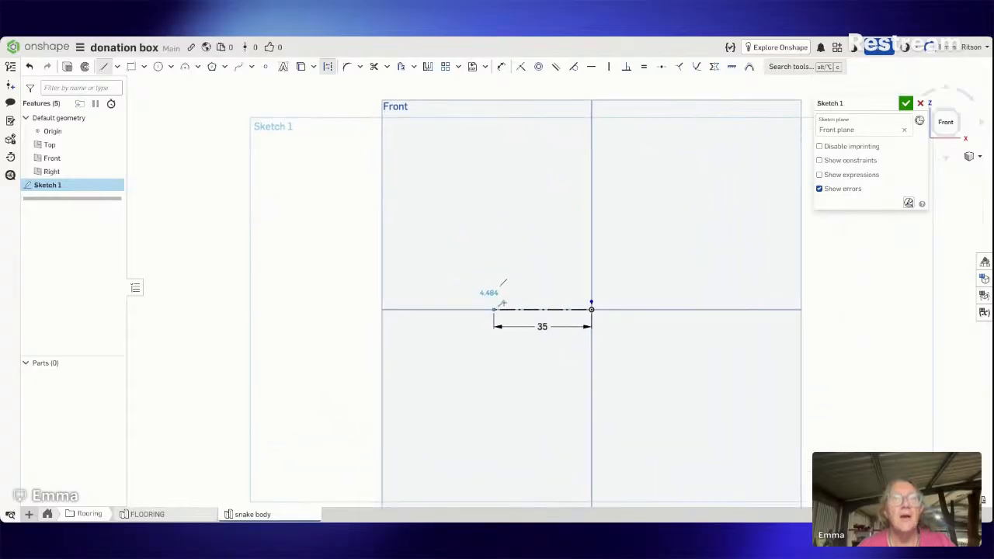
pyautogui.press('Escape')
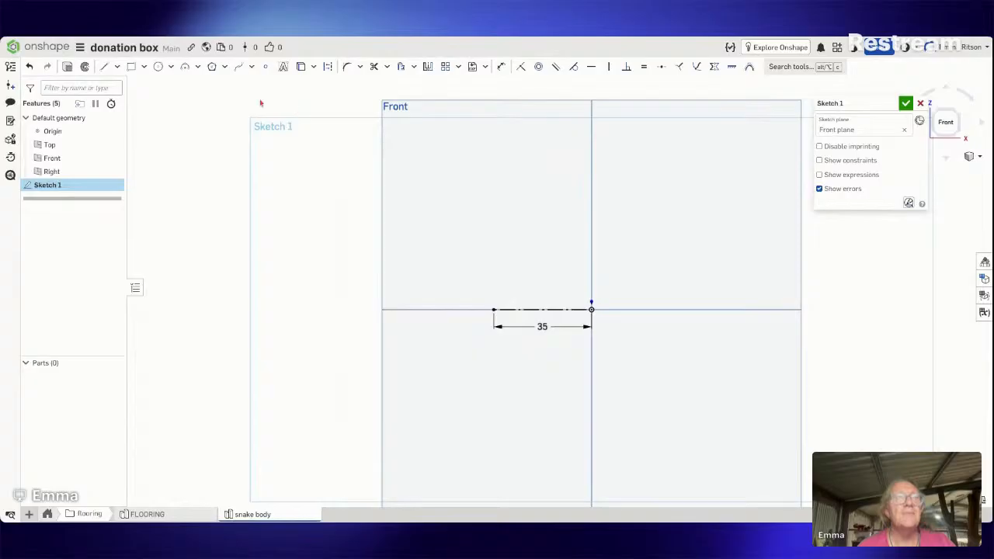
# Step: Draw a center point arc of about 8 mm radius around the construction line's far end, forming a semicircle facing away from the origin
pyautogui.click(171, 67)
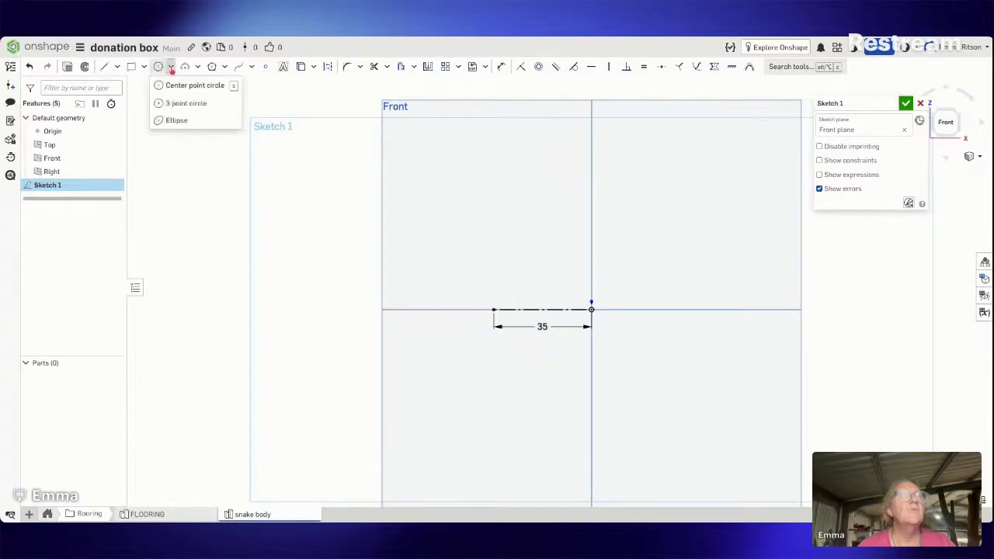
pyautogui.click(196, 67)
pyautogui.click(196, 66)
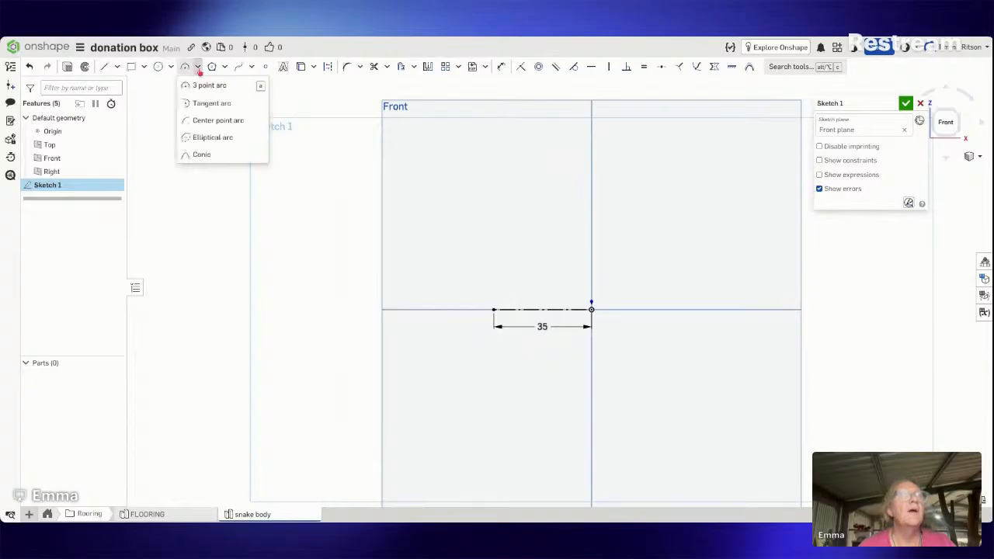
pyautogui.click(209, 122)
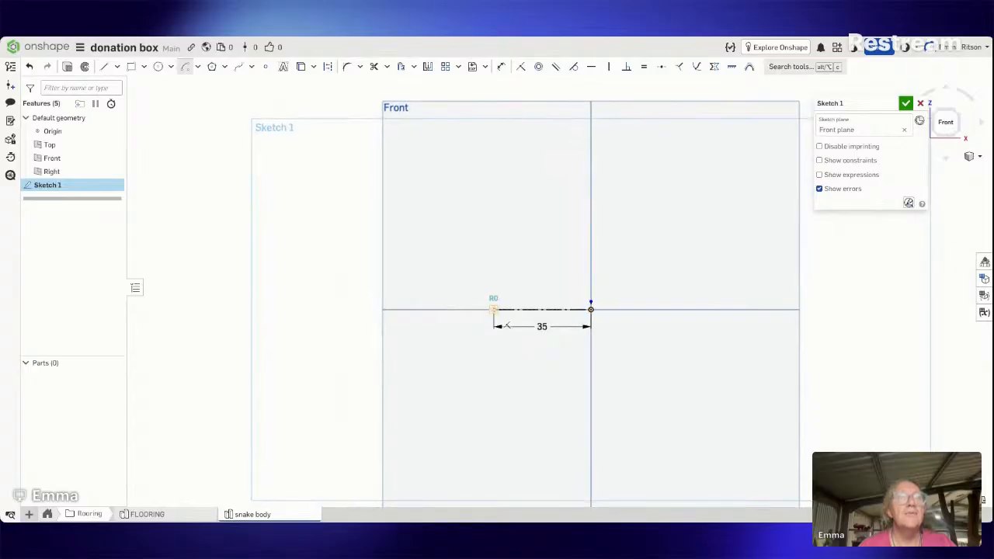
pyautogui.click(494, 309)
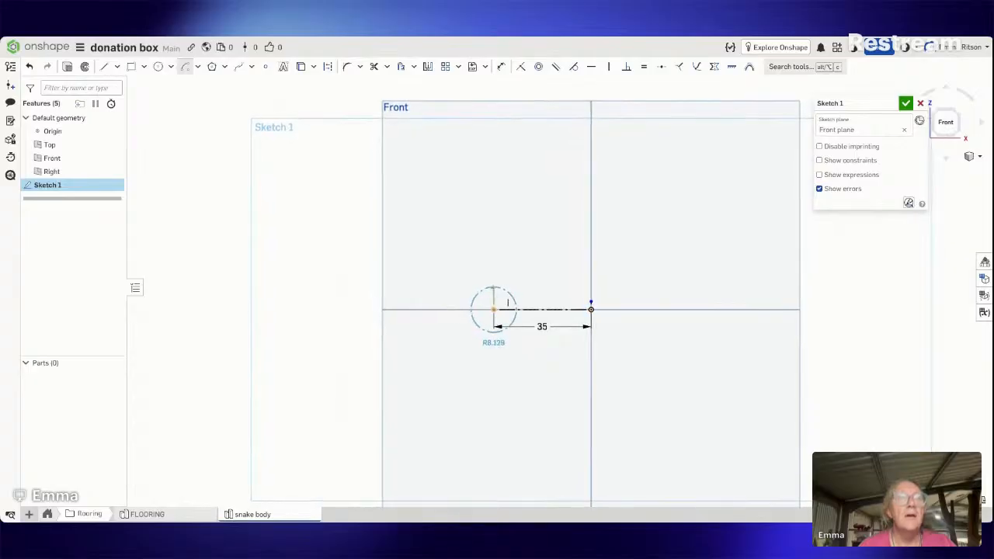
pyautogui.click(494, 288)
pyautogui.click(510, 347)
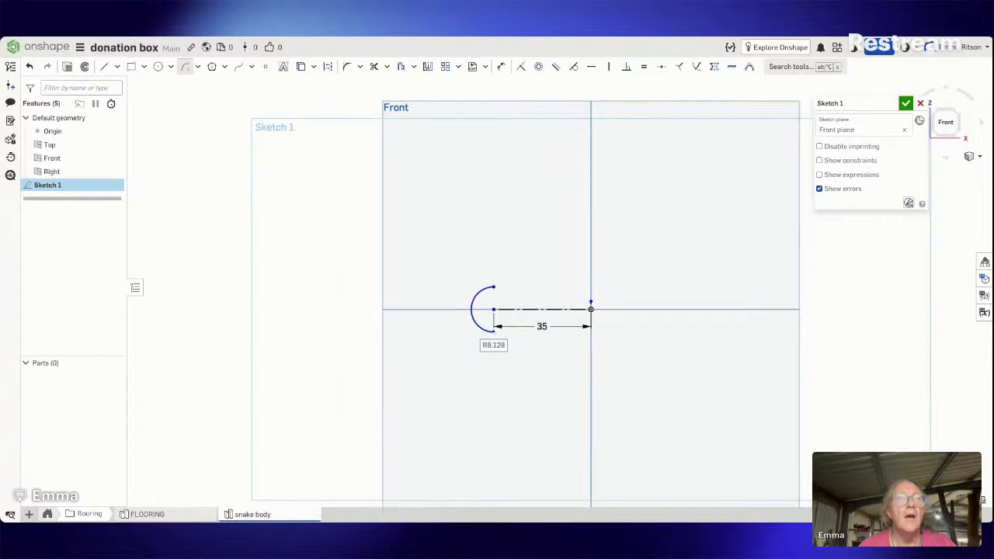
# Step: Set the semicircular arc's radius to 5.5 mm
pyautogui.doubleClick(506, 346)
pyautogui.write('11')
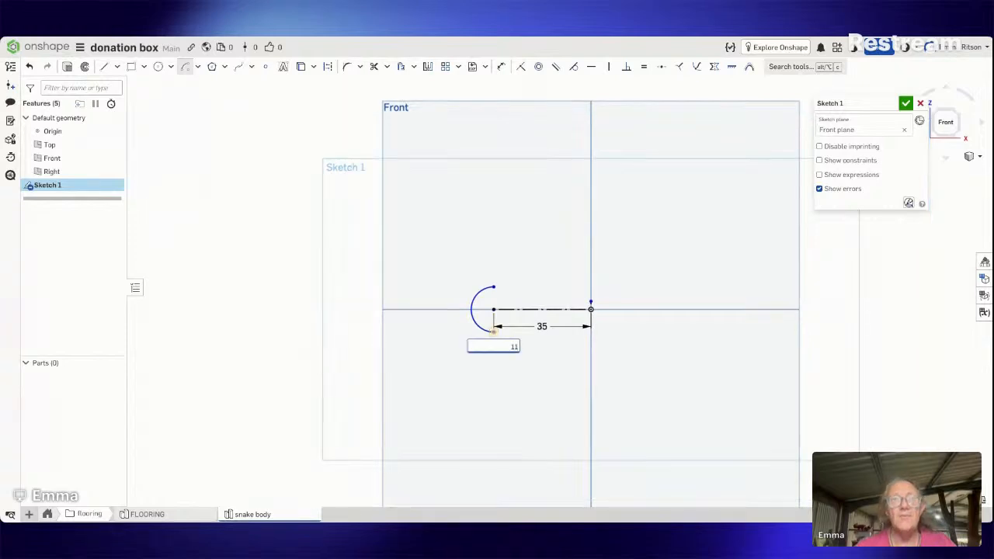
pyautogui.press('BackSpace')
pyautogui.press('BackSpace')
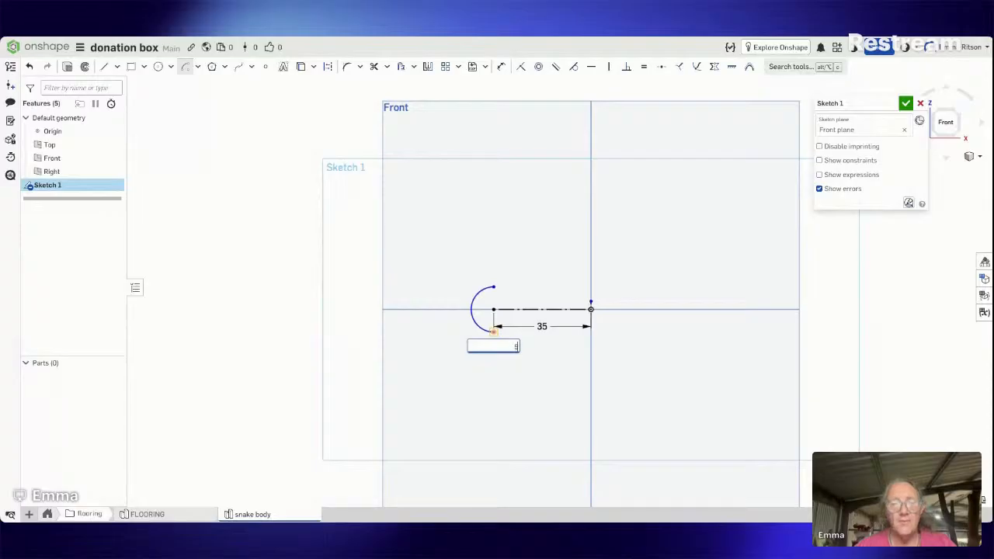
pyautogui.write('5.5')
pyautogui.press('Return')
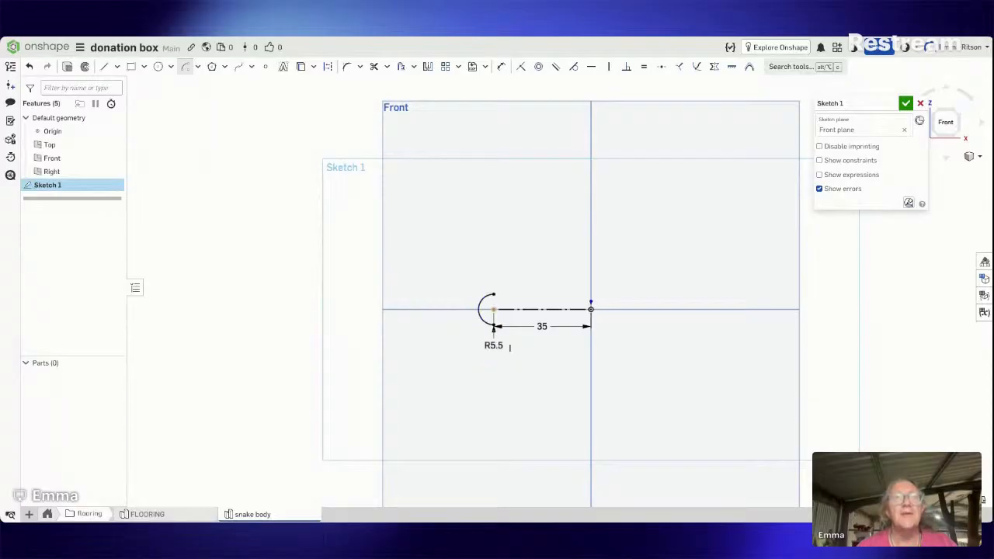
# Step: Draw a horizontal line from the arc's lower endpoint to the point directly below the origin
pyautogui.click(104, 66)
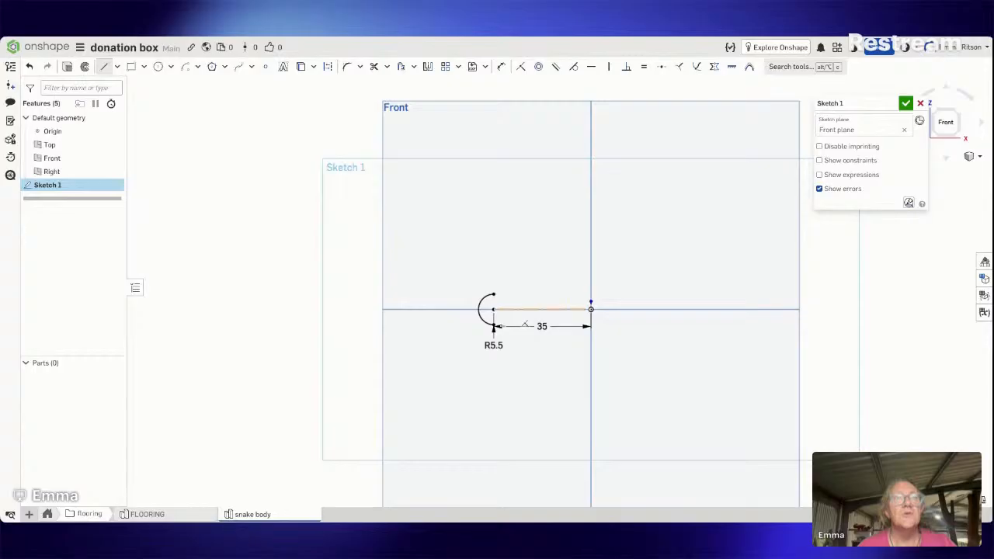
pyautogui.click(493, 309)
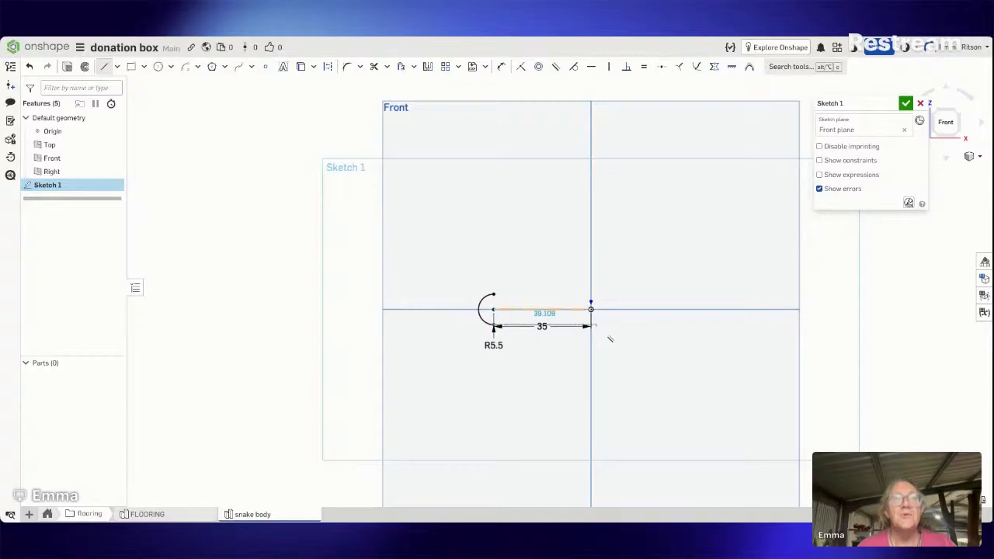
pyautogui.click(590, 324)
pyautogui.press('Escape')
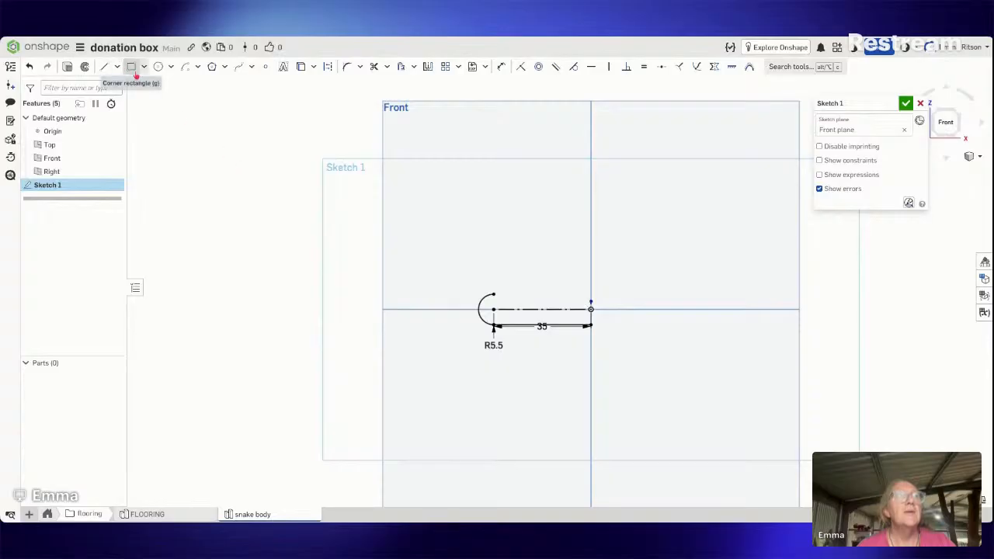
pyautogui.click(104, 66)
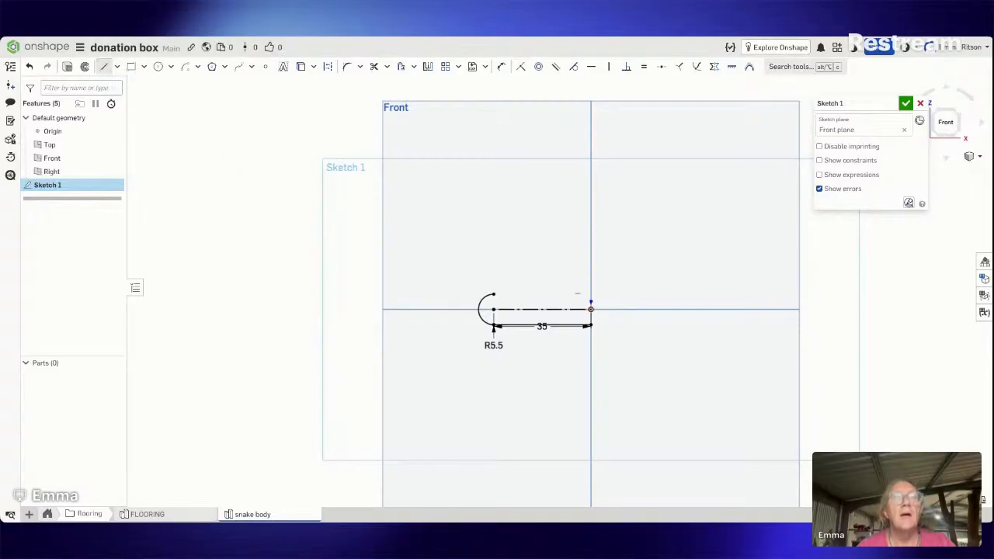
pyautogui.click(590, 302)
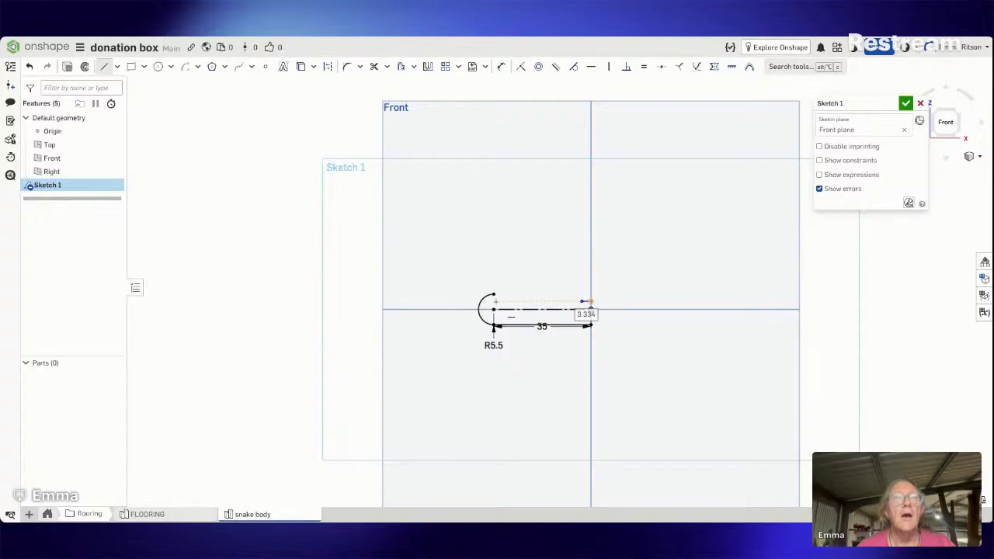
pyautogui.press('Escape')
pyautogui.press('Escape')
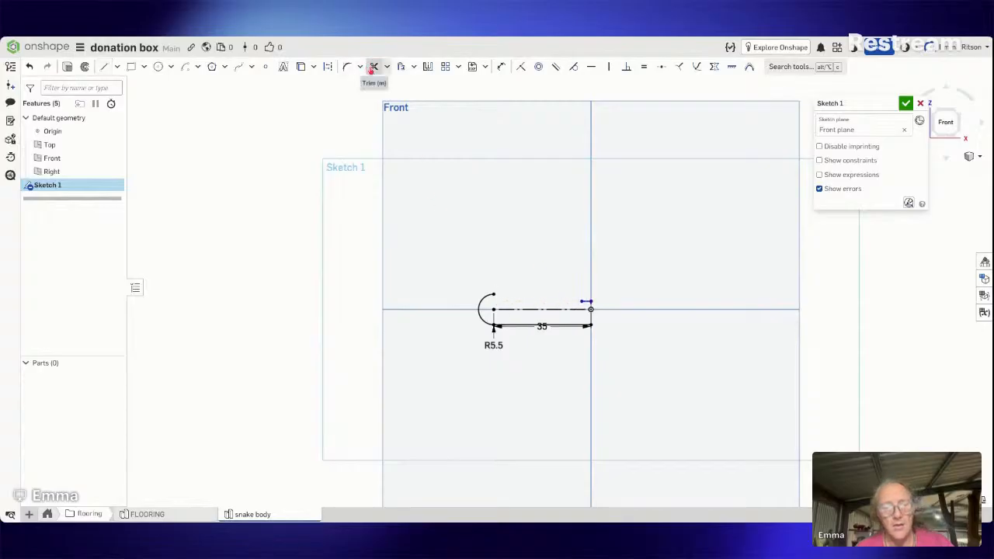
pyautogui.hotkey('ctrl', 'z')
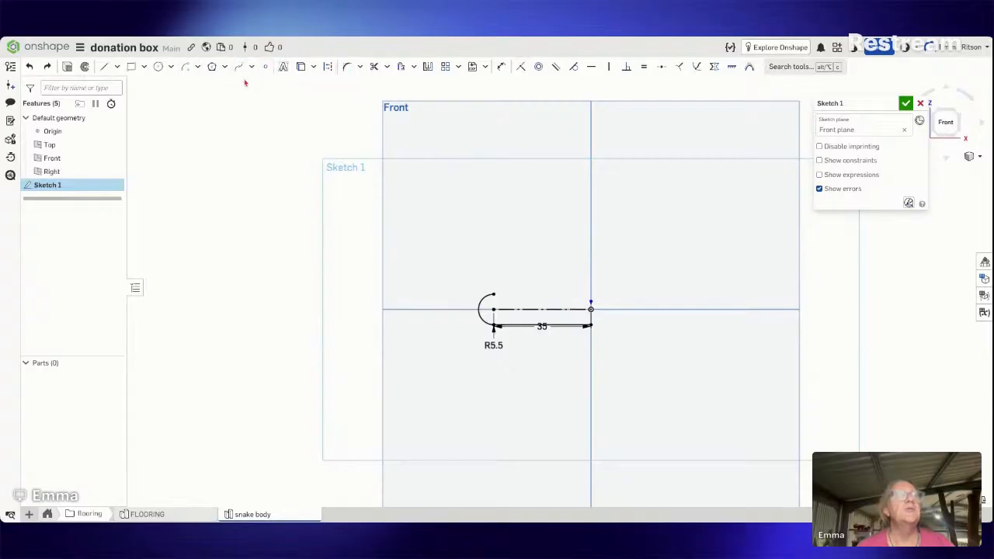
# Step: Draw a horizontal line from the upper end of the short vertical construction line to directly above the arc's center
pyautogui.click(104, 67)
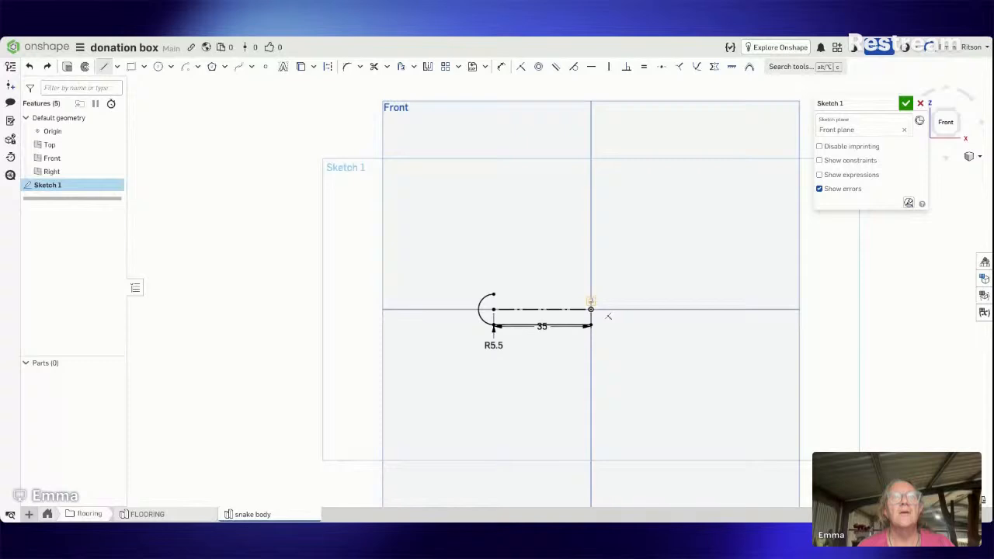
pyautogui.click(591, 302)
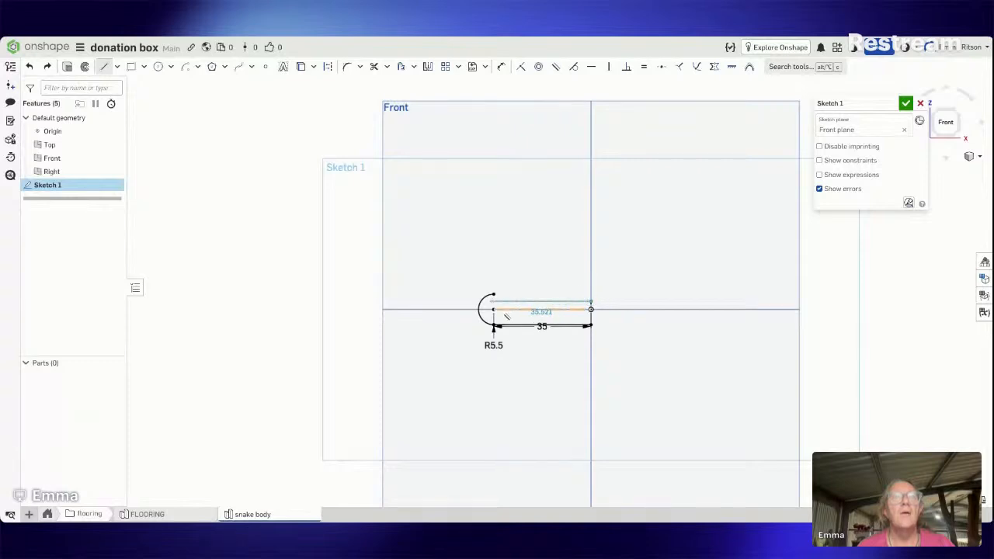
pyautogui.click(494, 301)
pyautogui.press('Escape')
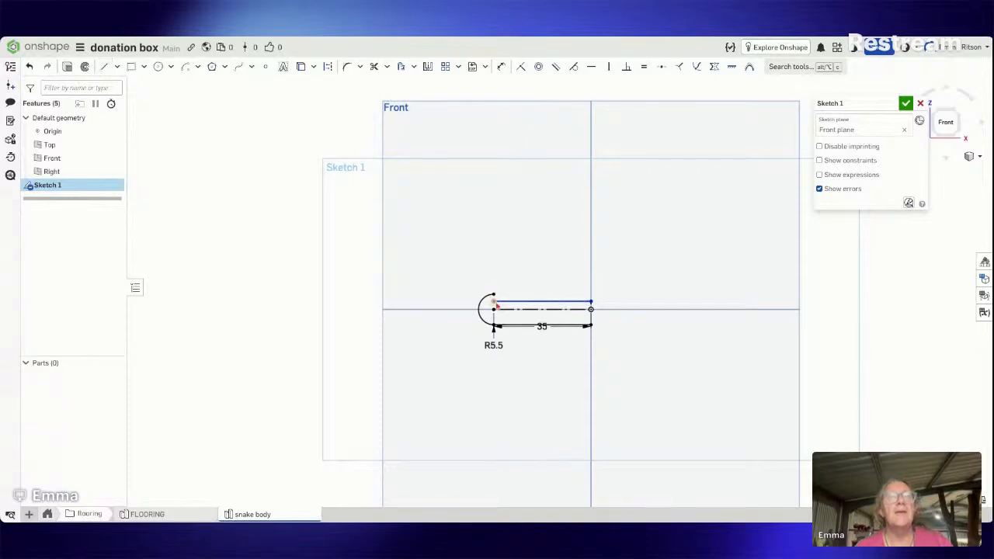
# Step: Extend the arc's upper end until it meets the upper horizontal line
pyautogui.click(386, 69)
pyautogui.click(390, 99)
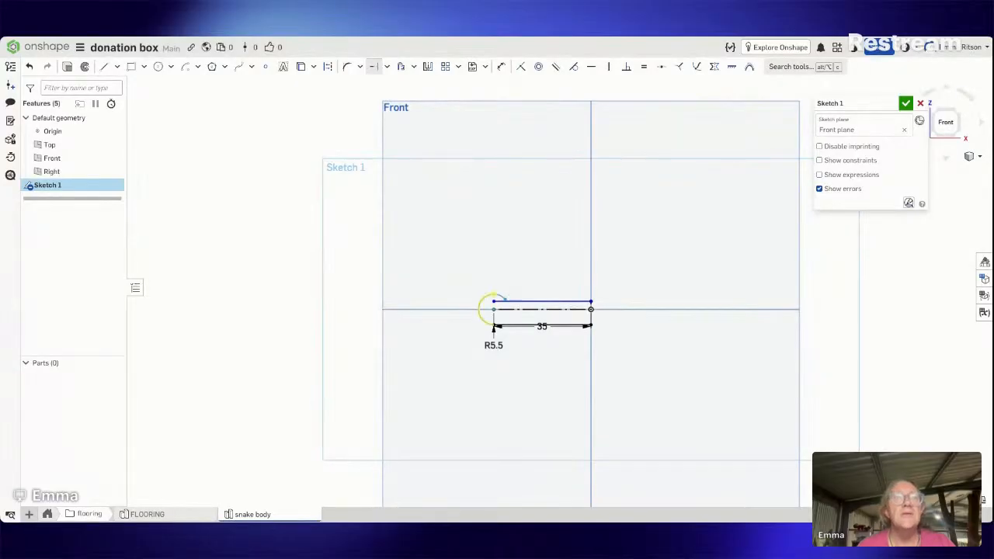
pyautogui.click(500, 297)
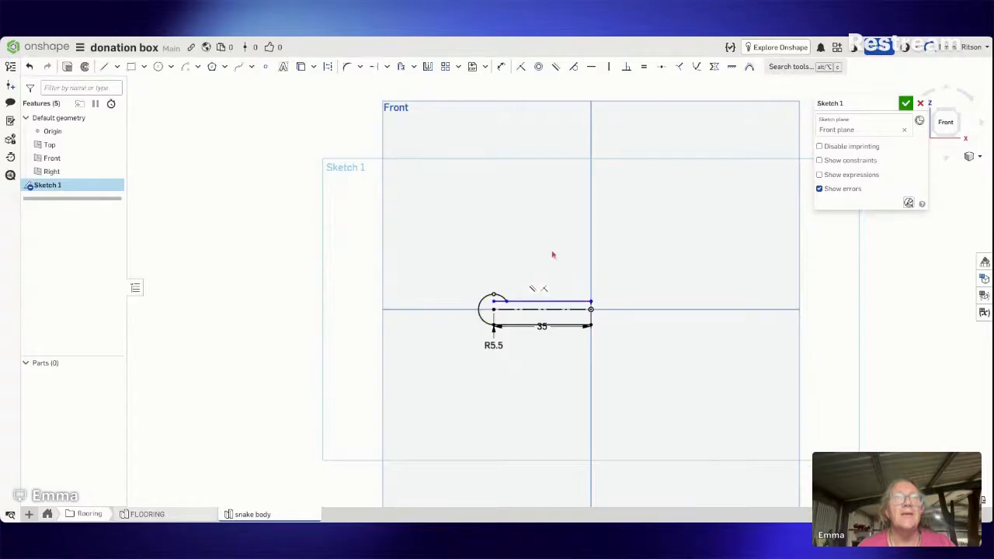
# Step: Trim away the upper line's stub inside the arc and the lower horizontal line
pyautogui.click(387, 67)
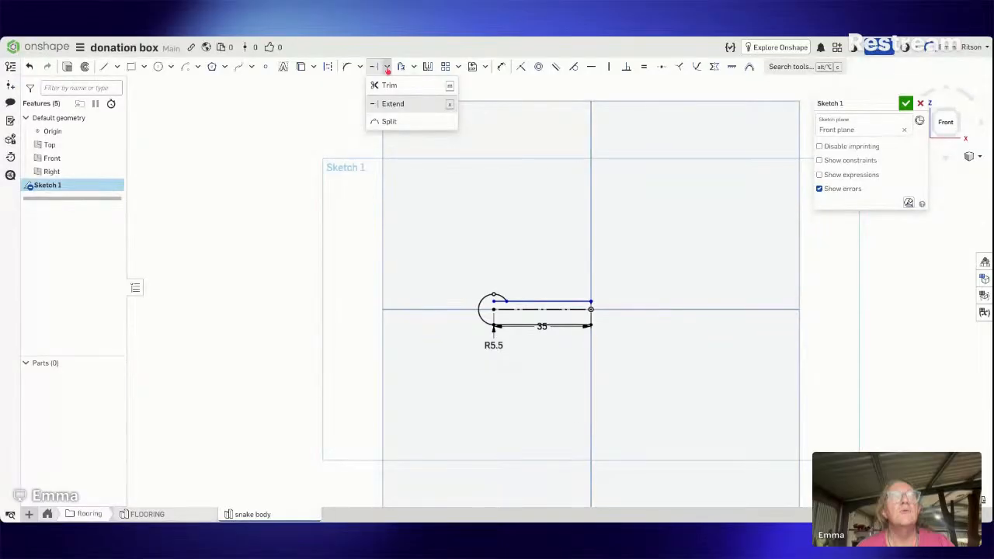
pyautogui.click(389, 85)
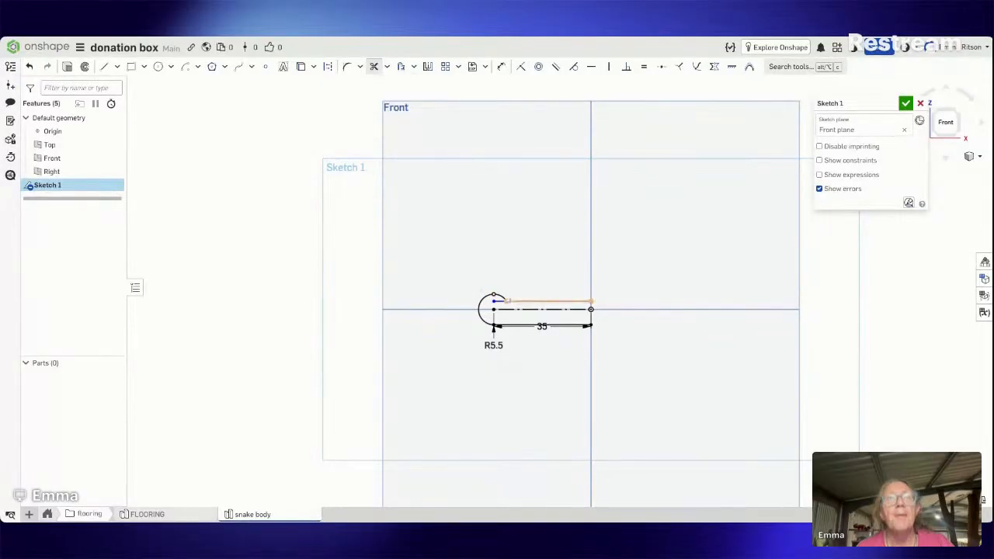
pyautogui.click(506, 301)
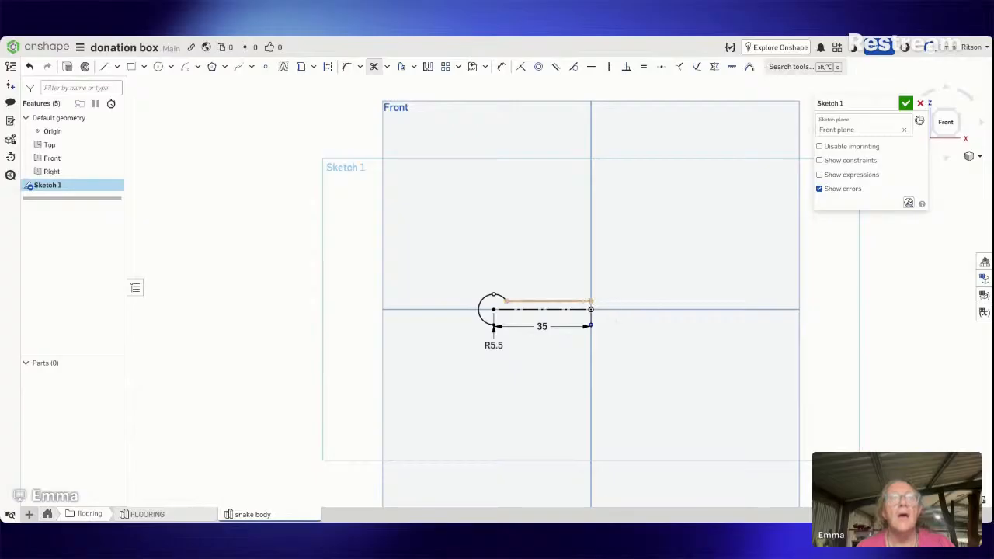
pyautogui.press('Escape')
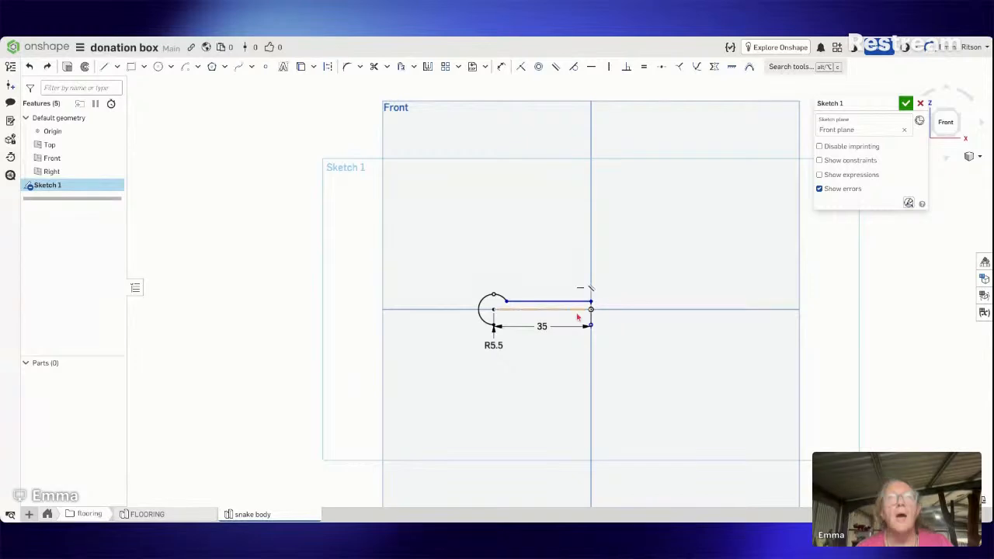
# Step: Draw a vertical line about 8.4 mm long from the point below the origin up to the upper horizontal line's end
pyautogui.press('l')
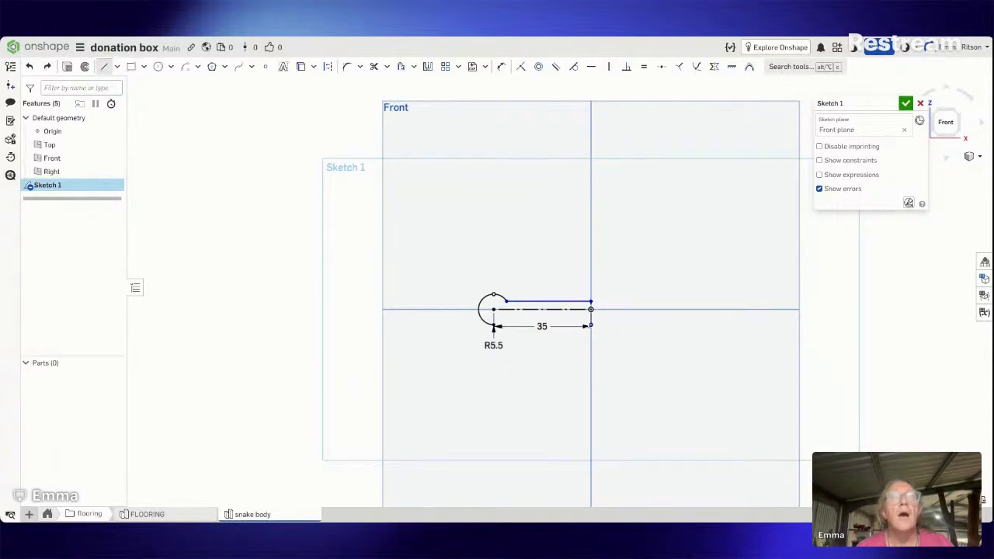
pyautogui.click(590, 326)
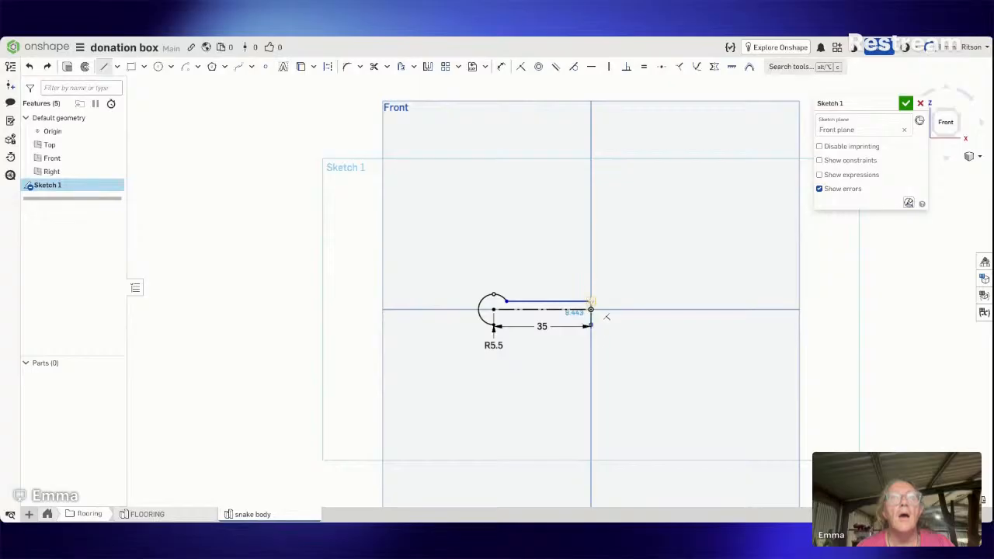
pyautogui.click(591, 302)
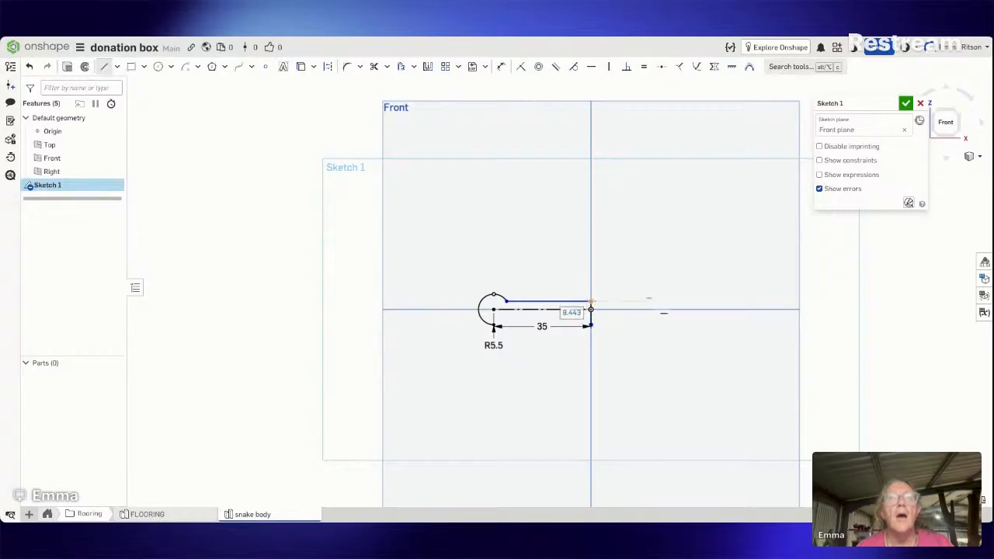
pyautogui.press('Escape')
# Step: Close the profile with a 35 mm horizontal line from the vertical line's lower end to the arc's lower endpoint
pyautogui.click(104, 67)
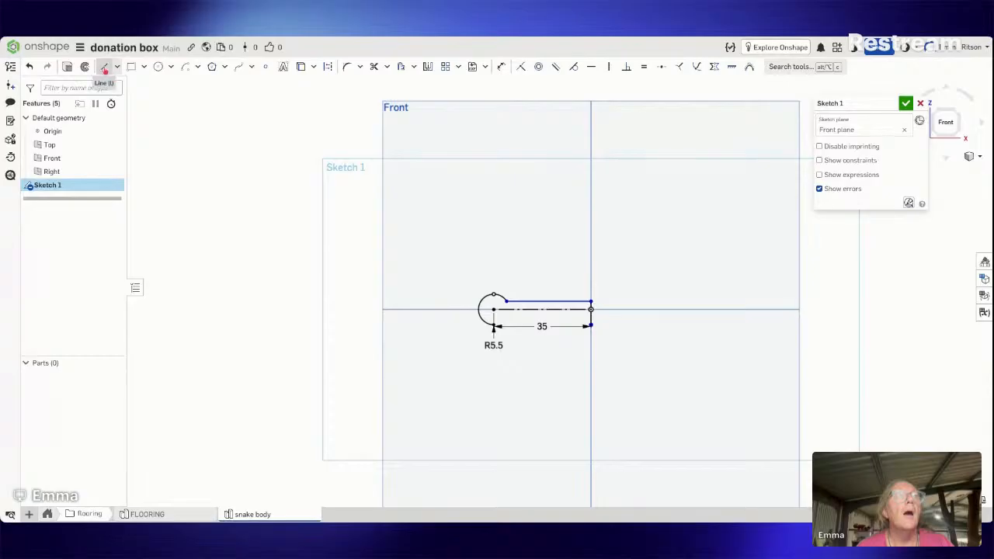
pyautogui.click(590, 325)
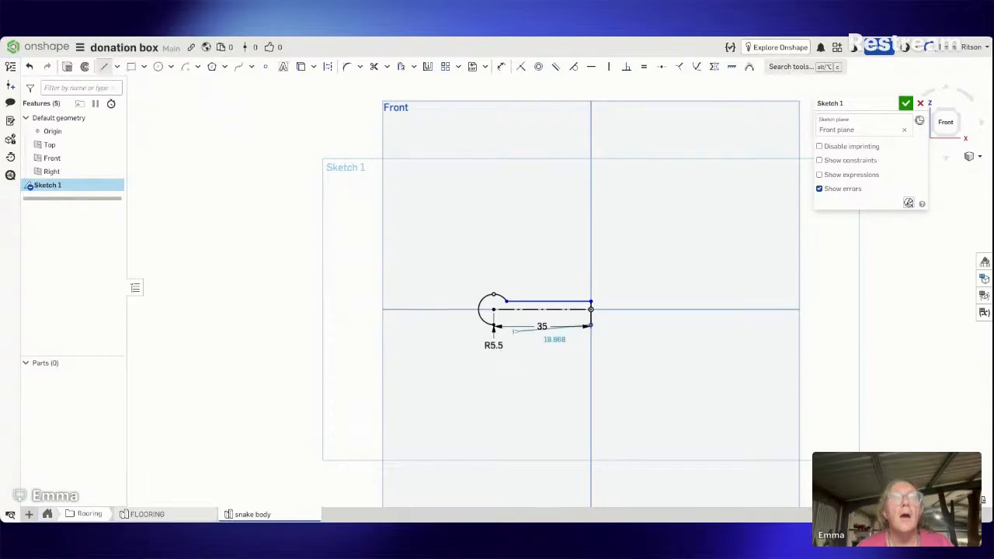
pyautogui.click(494, 326)
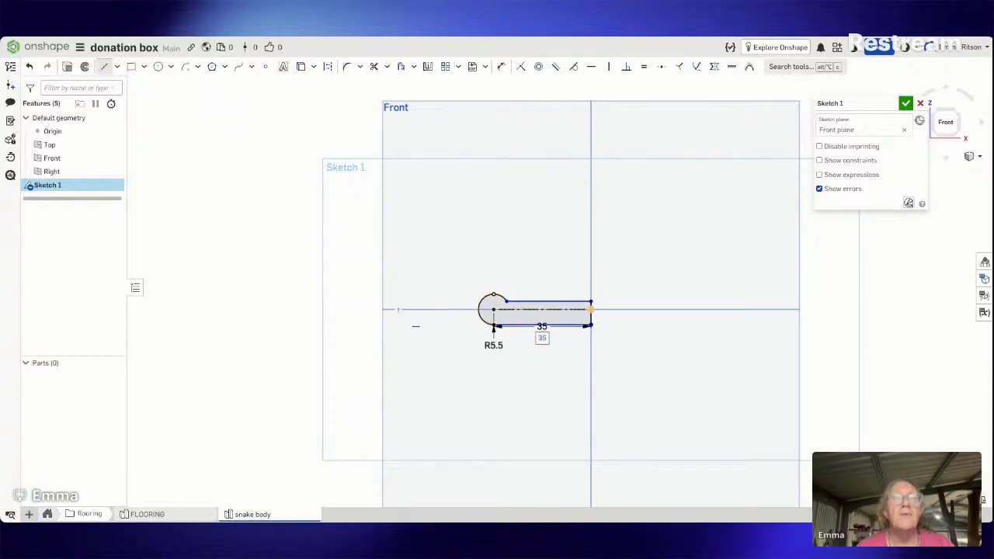
# Step: Finish the sketch and revolve the closed profile a full turn about its vertical line through the origin as a new solid
pyautogui.press('Escape')
pyautogui.scroll(-1, 382, 307)
pyautogui.click(87, 67)
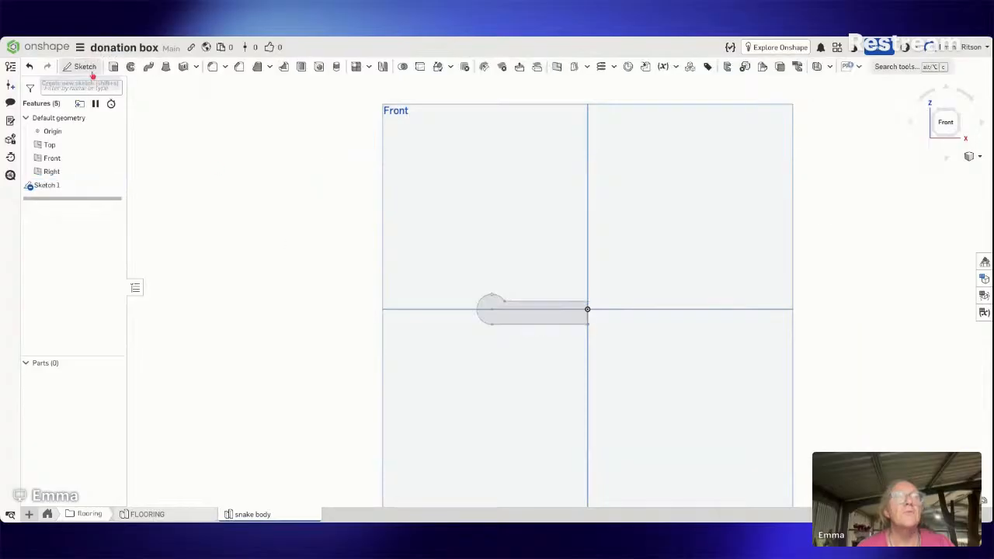
pyautogui.moveTo(495, 344); pyautogui.dragTo(492, 353, button='right')
pyautogui.click(854, 175)
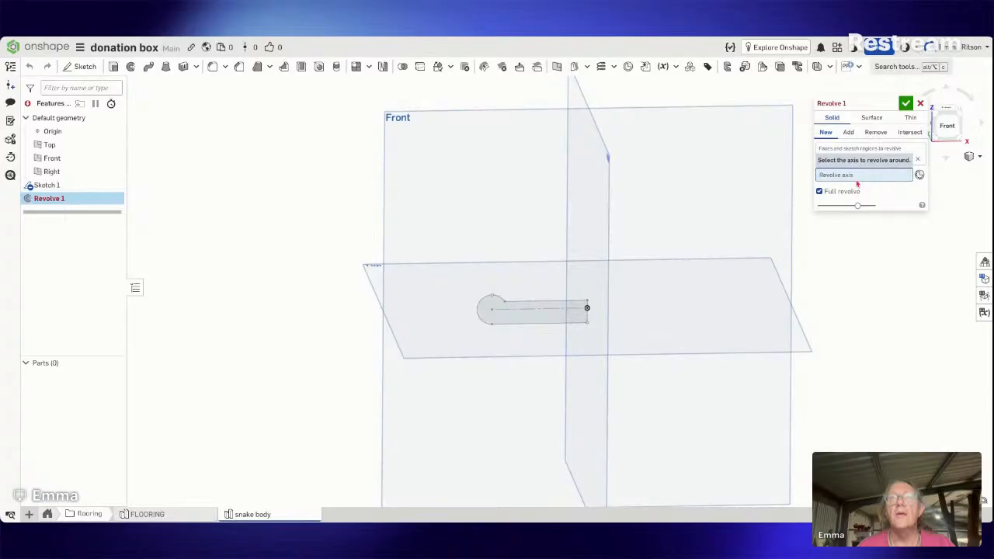
pyautogui.click(587, 317)
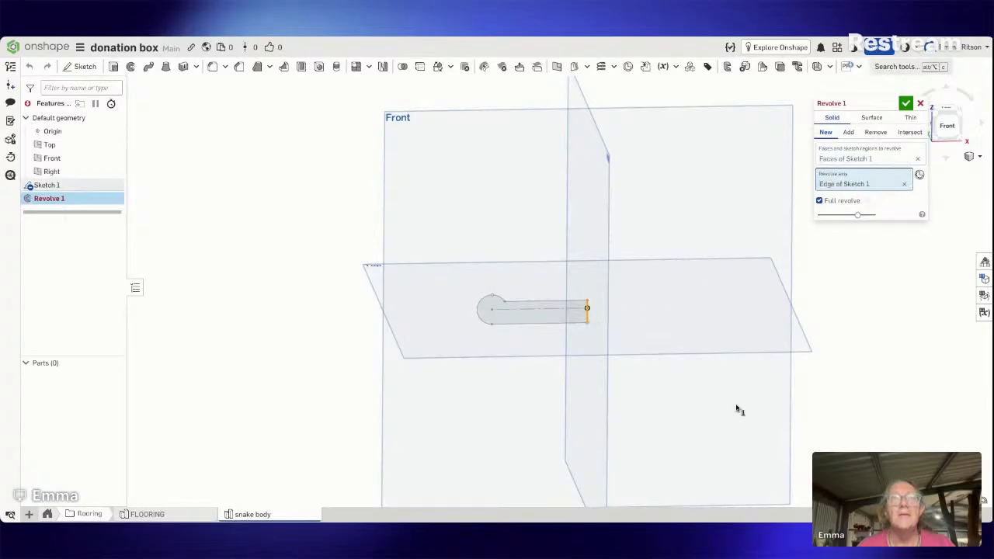
pyautogui.click(905, 104)
# Step: Apply the green face appearance #83BC68 to the rounded outer ring face of the revolved body
pyautogui.rightClick(618, 345)
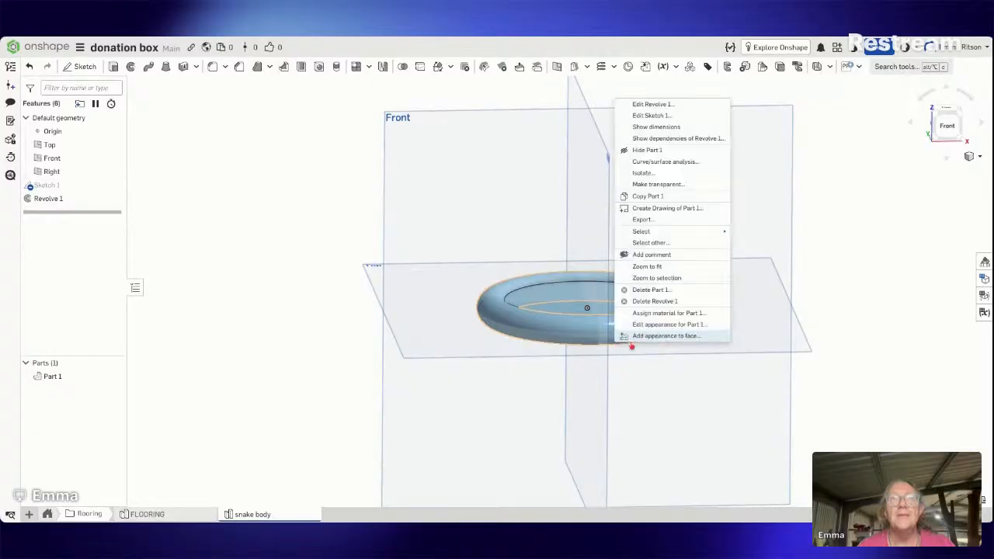
pyautogui.click(658, 338)
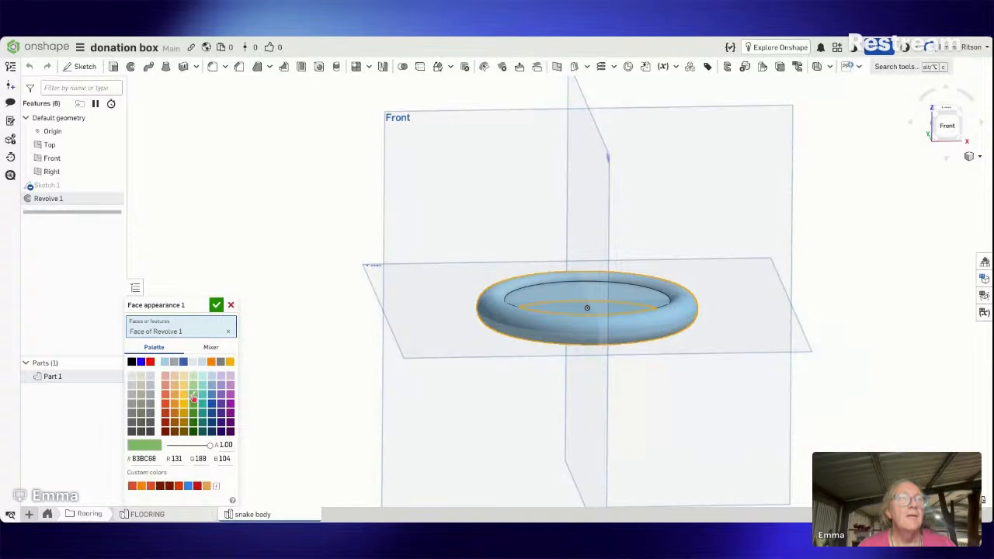
pyautogui.click(193, 397)
pyautogui.click(216, 304)
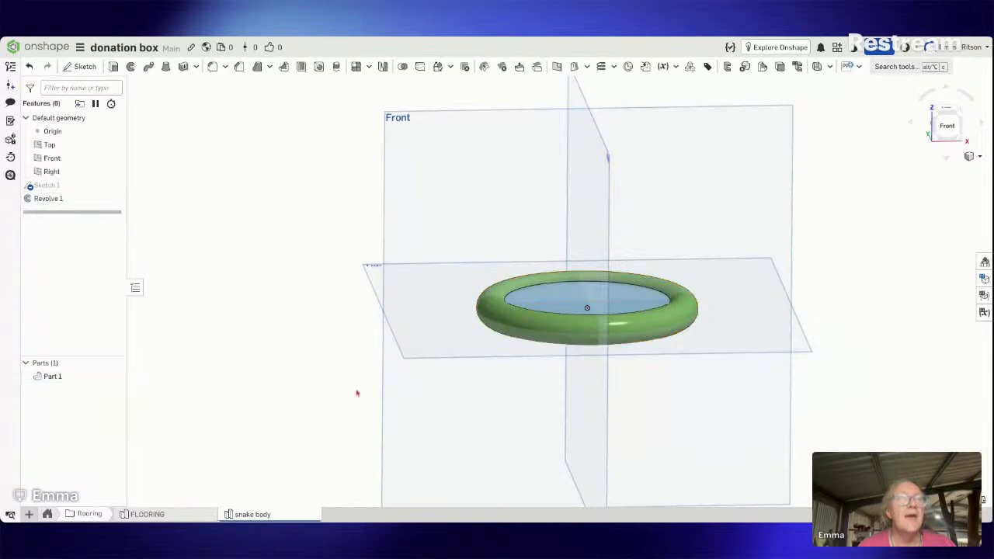
# Step: Sketch a 4 mm diameter circle centred on the origin on the flat upper face inside the green ring
pyautogui.moveTo(347, 386); pyautogui.dragTo(342, 406, button='right')
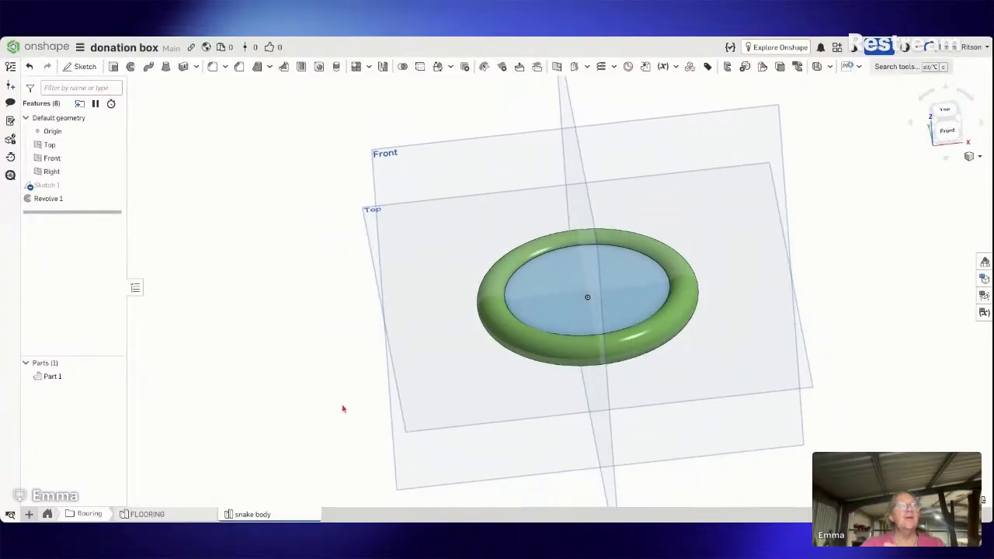
pyautogui.click(83, 68)
pyautogui.click(954, 119)
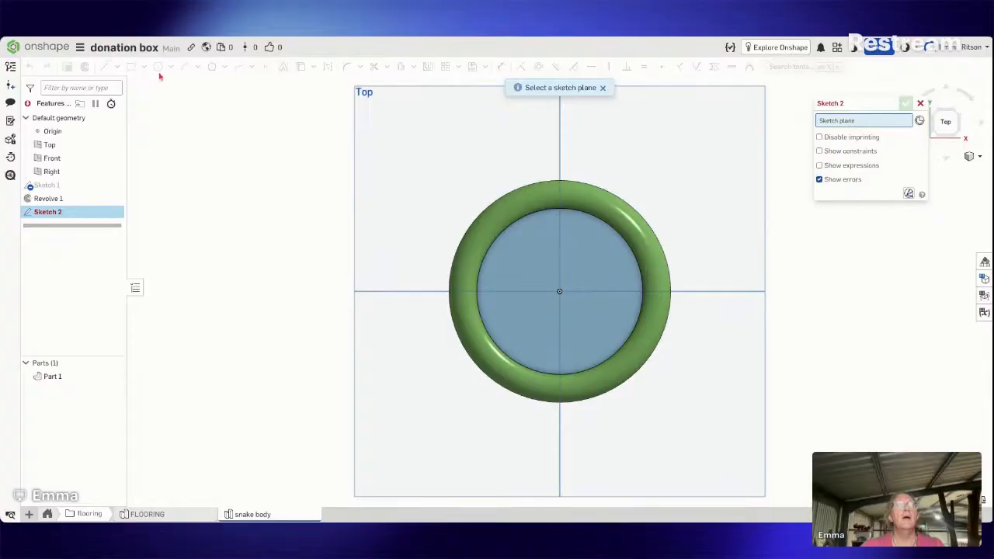
pyautogui.click(557, 249)
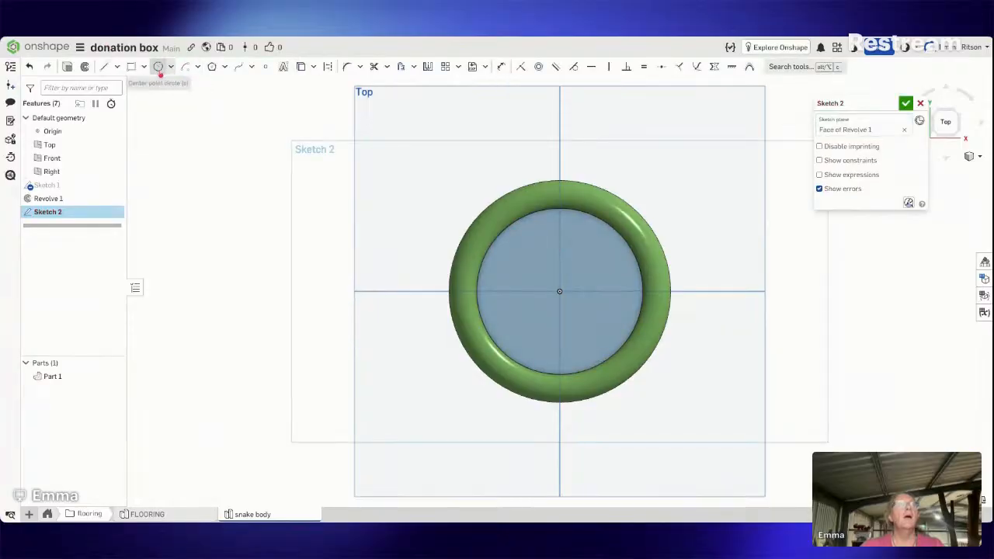
pyautogui.click(159, 67)
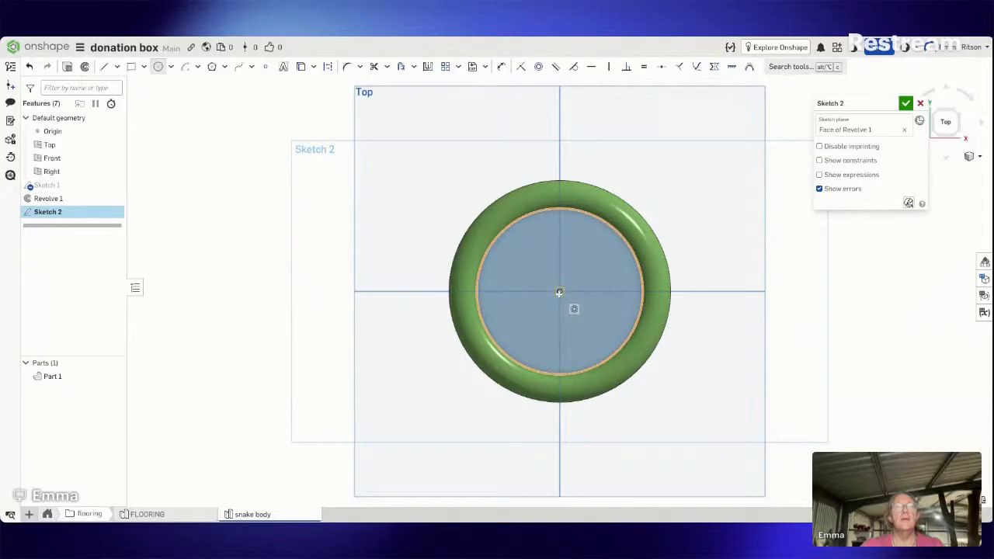
pyautogui.click(559, 291)
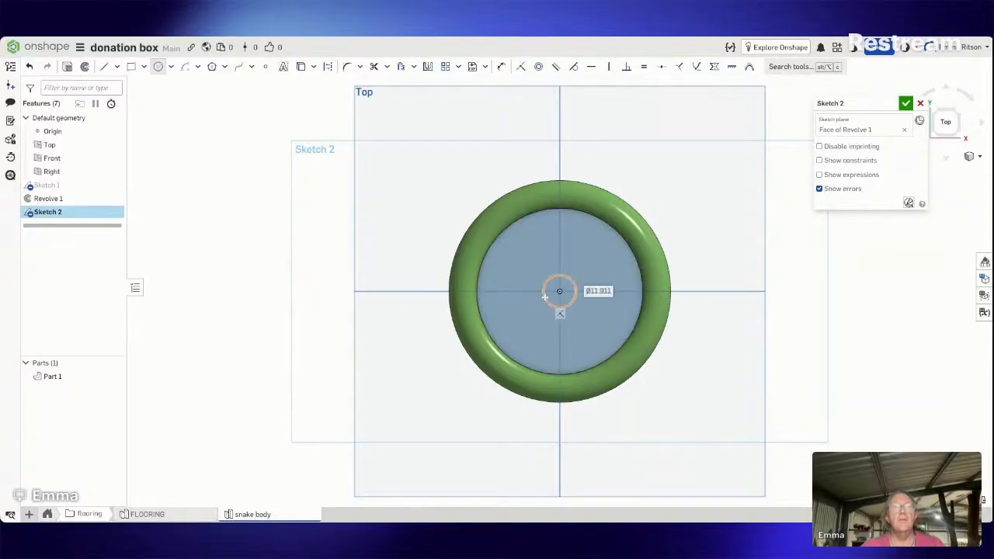
pyautogui.write('4')
pyautogui.press('Return')
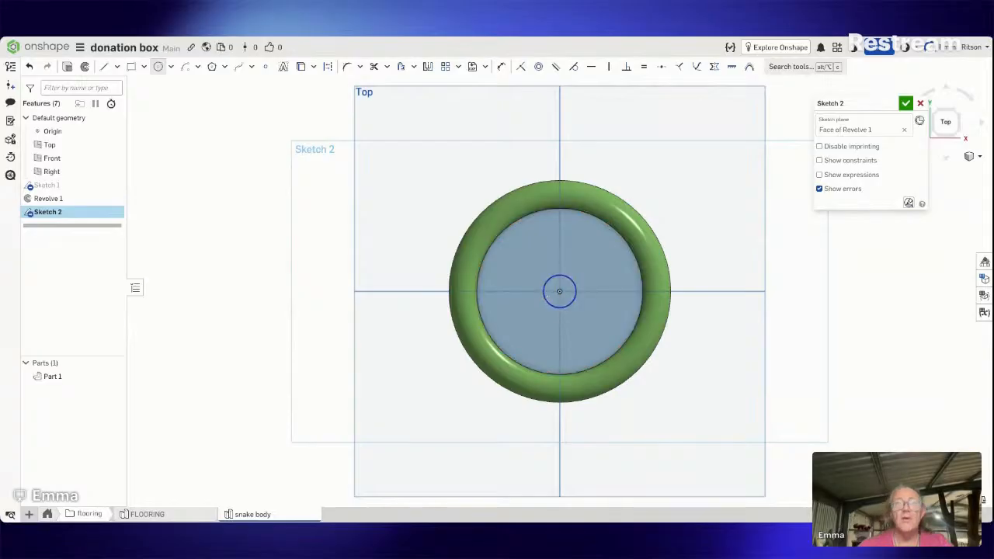
pyautogui.scroll(1, 547, 289)
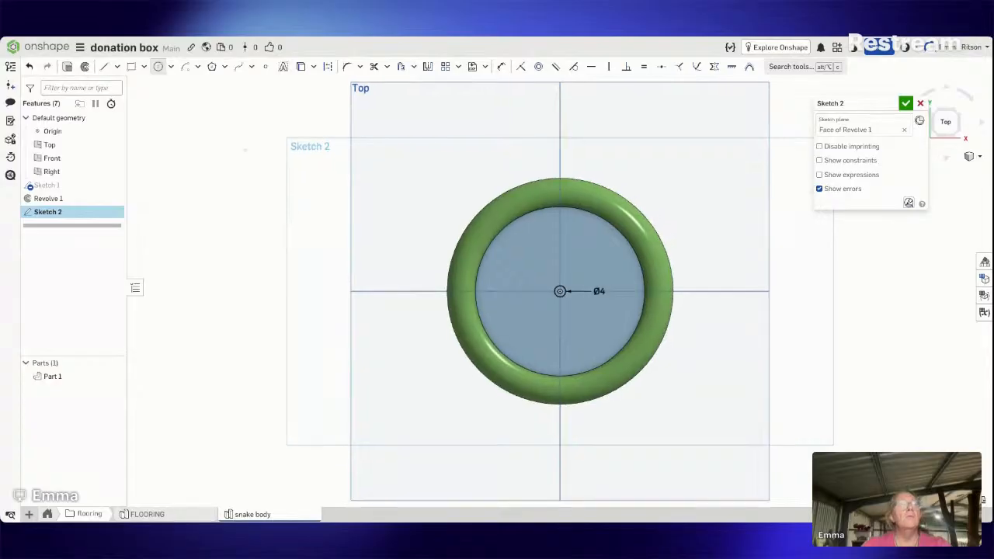
# Step: Extrude the 4 mm circle symmetrically as an addition to the body, trying depths of 20 mm and 11 mm
pyautogui.click(68, 69)
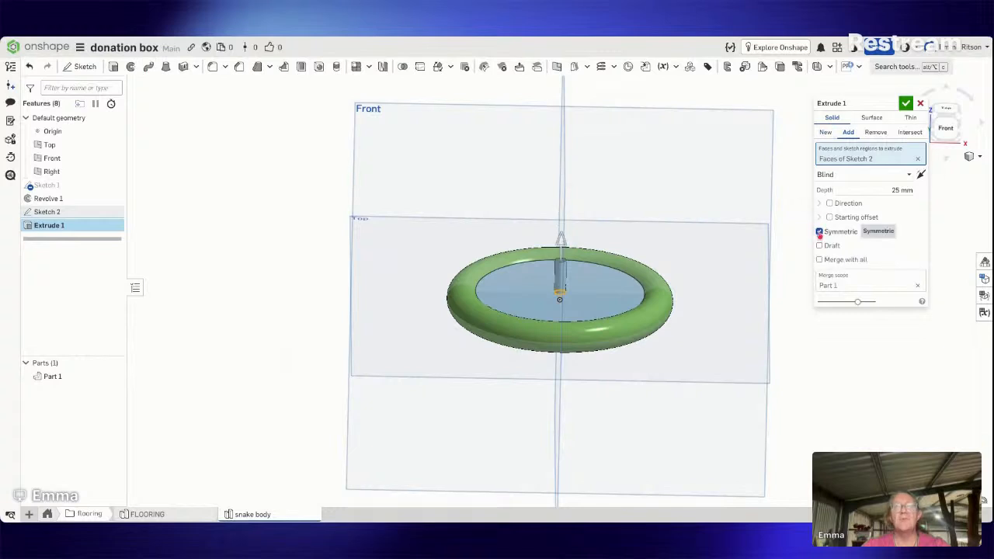
pyautogui.moveTo(809, 228); pyautogui.dragTo(753, 193, button='right')
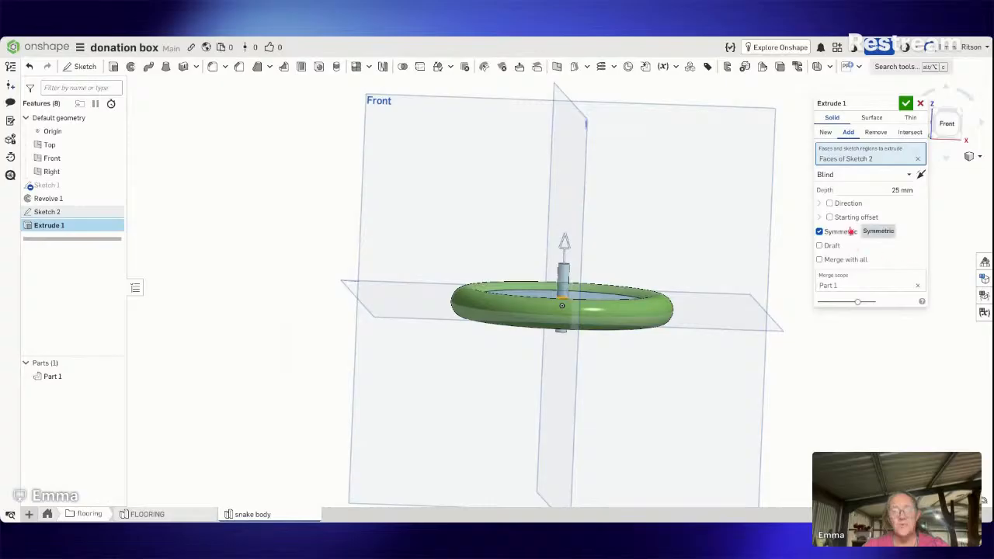
pyautogui.click(901, 191)
pyautogui.write('20')
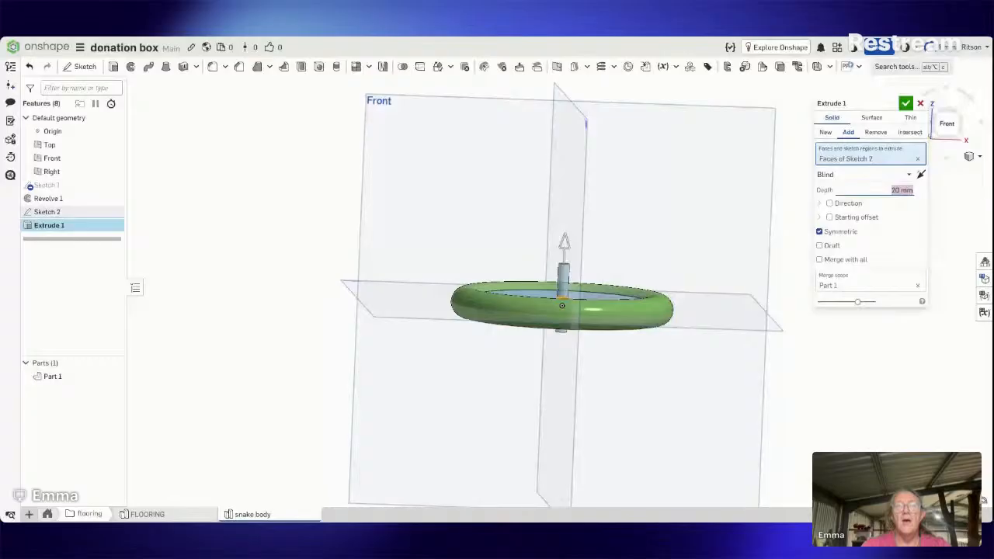
pyautogui.press('Return')
pyautogui.moveTo(742, 203)
pyautogui.mouseDown(button='right')
pyautogui.moveTo(739, 179)
pyautogui.moveTo(741, 189)
pyautogui.mouseUp(button='right')
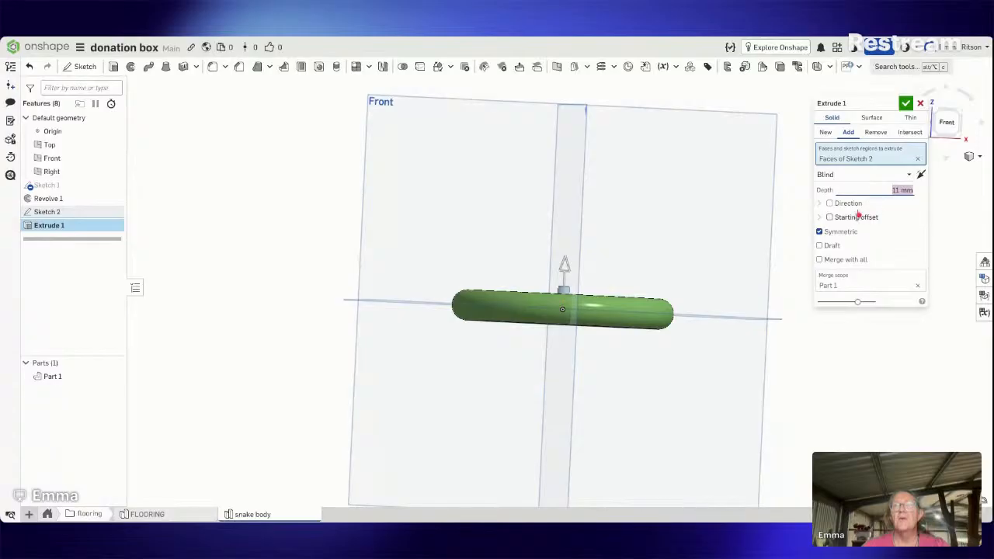
# Step: Make the pin extrusion non-symmetric and set its depth to 7 mm
pyautogui.click(827, 232)
pyautogui.click(875, 189)
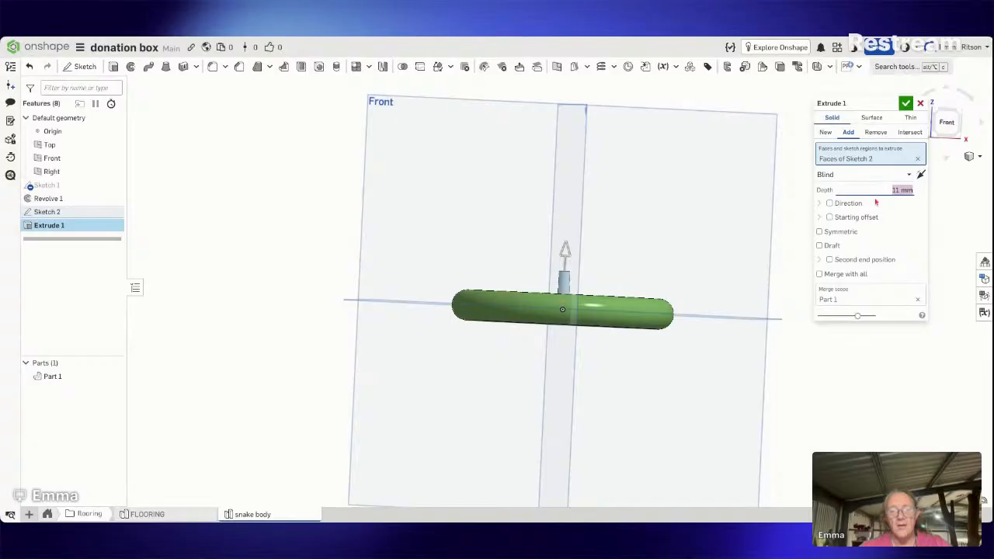
pyautogui.write('7')
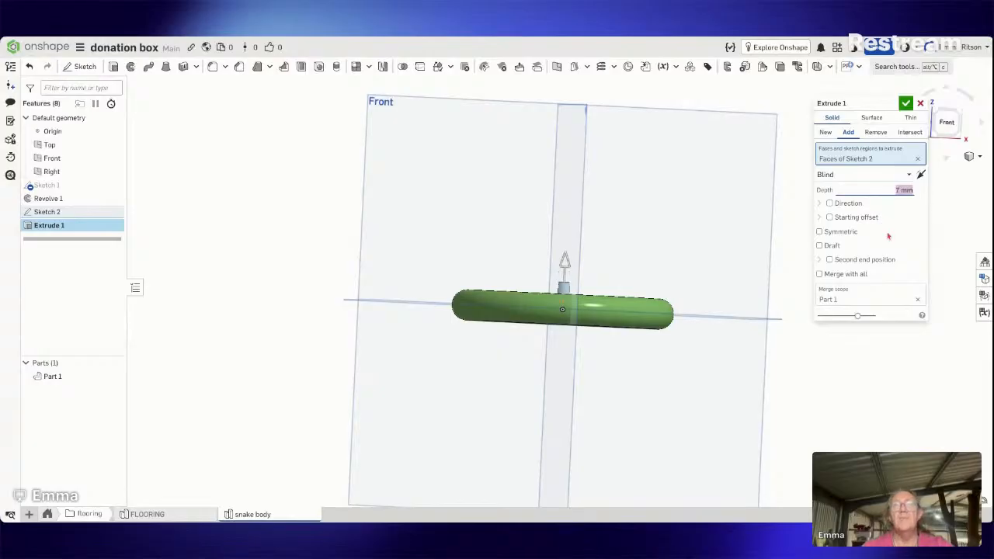
# Step: Add a blind second end position with a depth of 11 mm to the pin extrusion and accept the feature
pyautogui.click(829, 259)
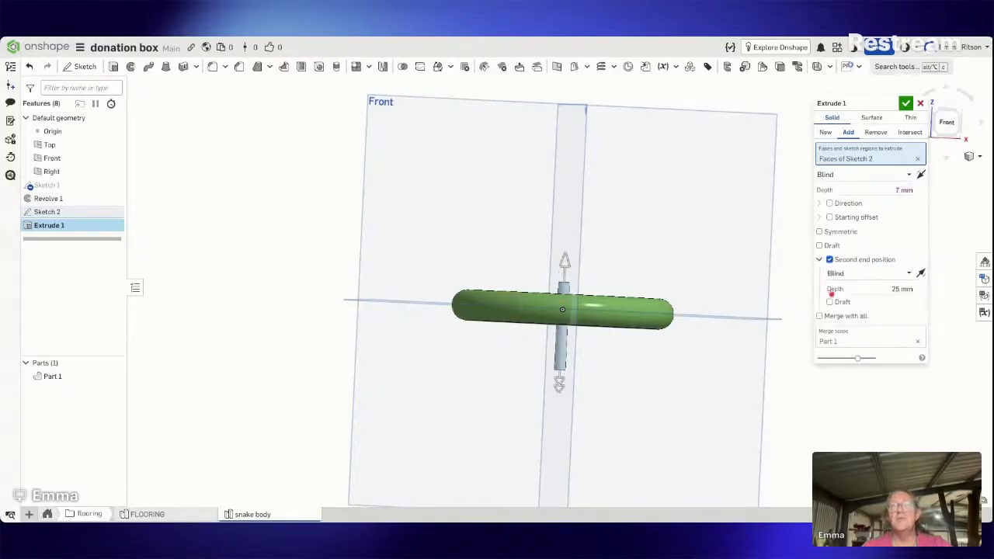
pyautogui.click(885, 289)
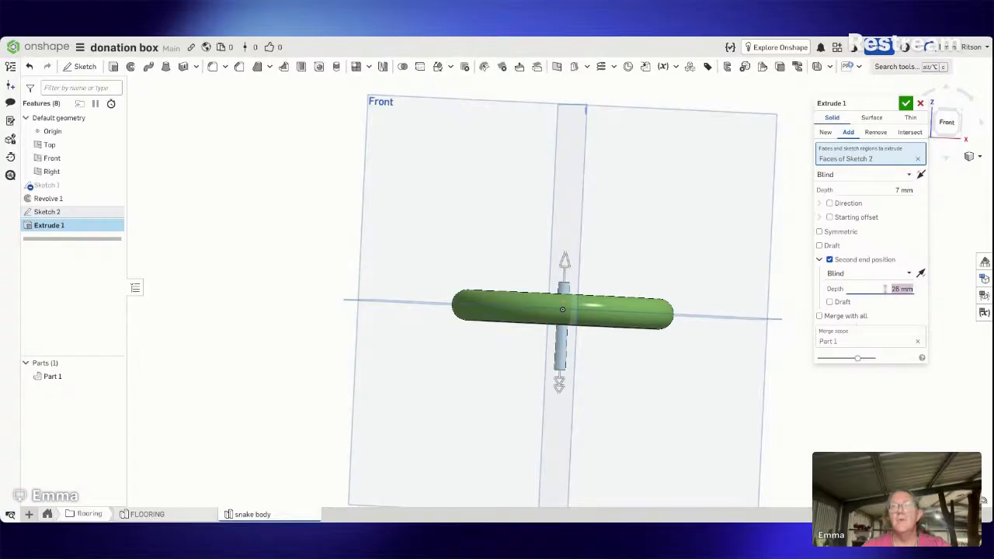
pyautogui.write('27')
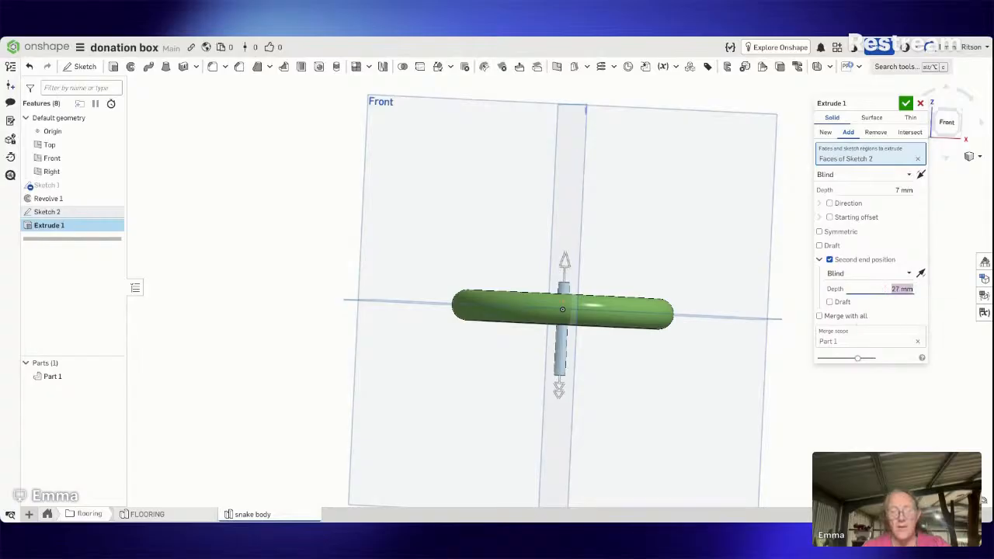
pyautogui.press('Return')
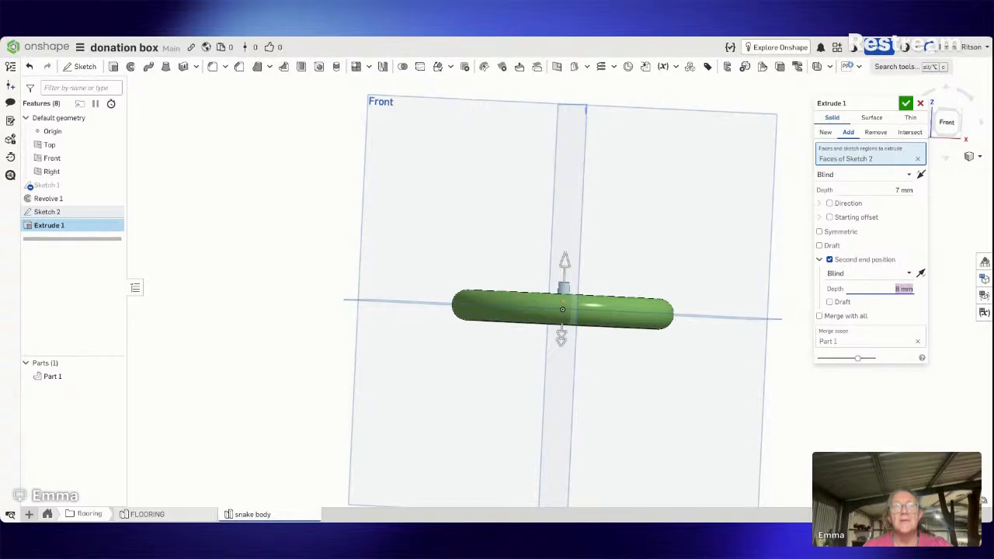
pyautogui.press('Return')
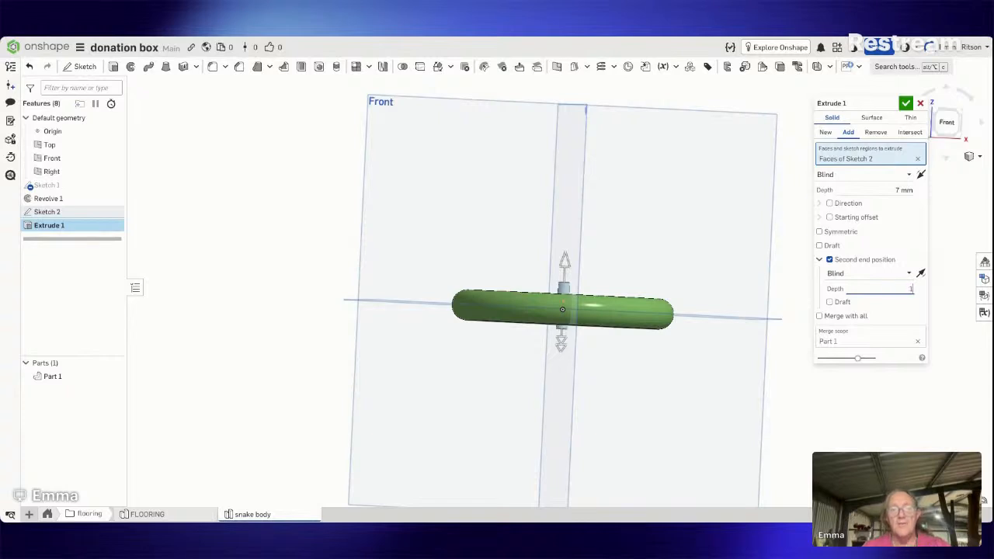
pyautogui.write('11')
pyautogui.press('Return')
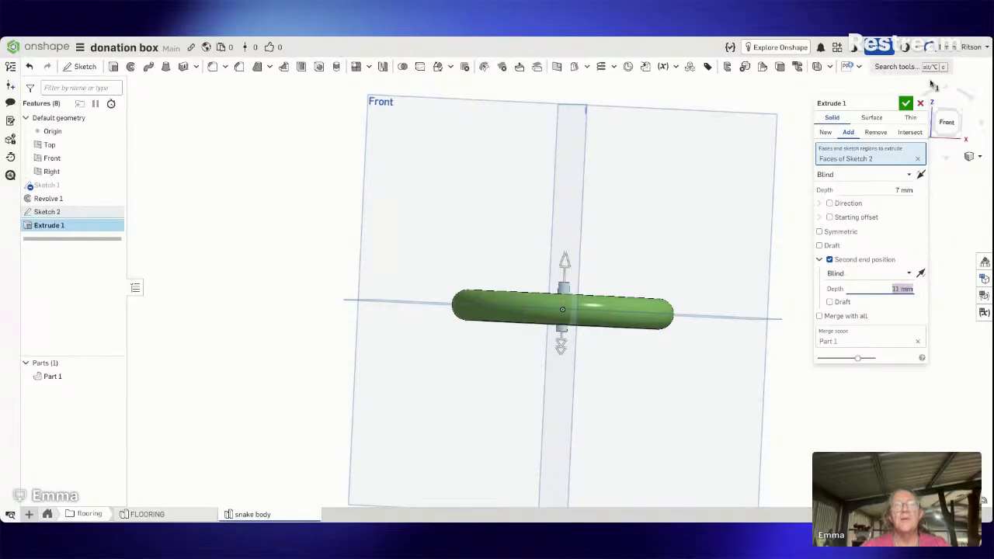
pyautogui.click(905, 103)
pyautogui.moveTo(770, 231); pyautogui.dragTo(758, 262, button='right')
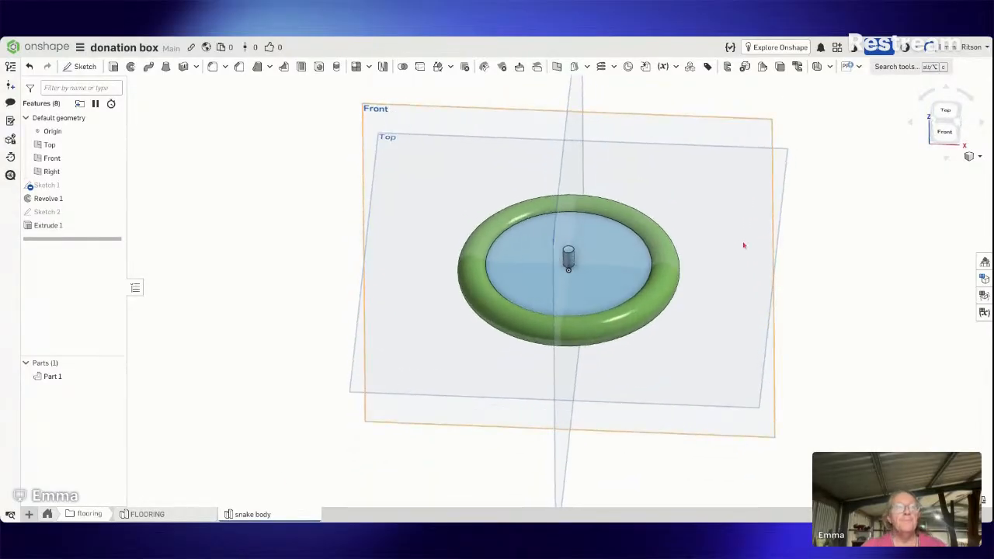
# Step: Create a new assembly next to the FLOORING part studio and rename it "flooring assy"
pyautogui.click(193, 515)
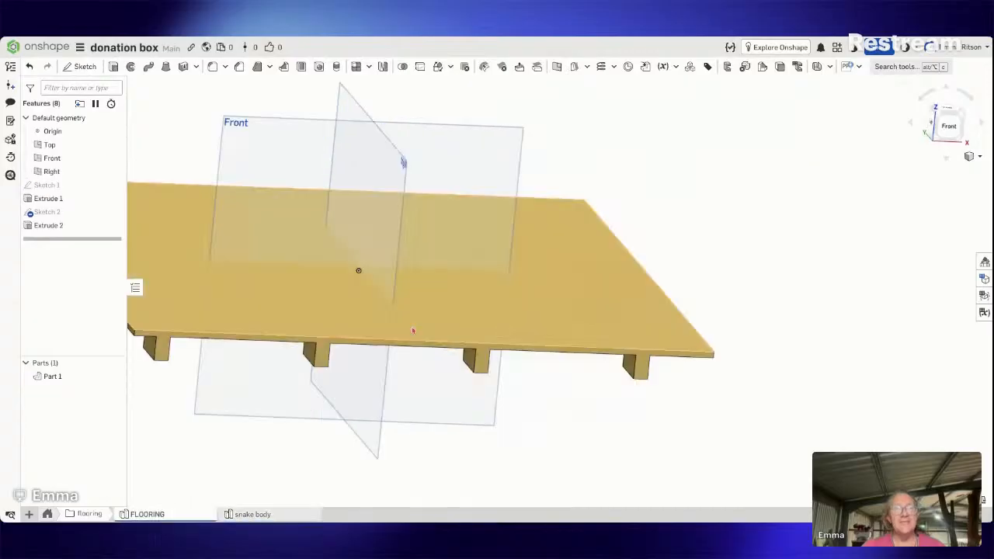
pyautogui.moveTo(332, 425); pyautogui.dragTo(333, 401, button='right')
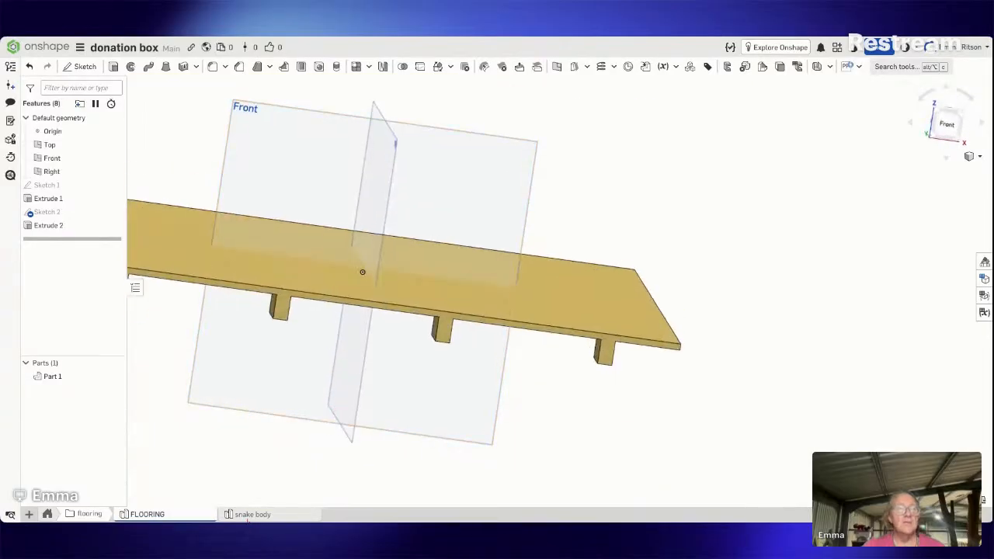
pyautogui.click(29, 514)
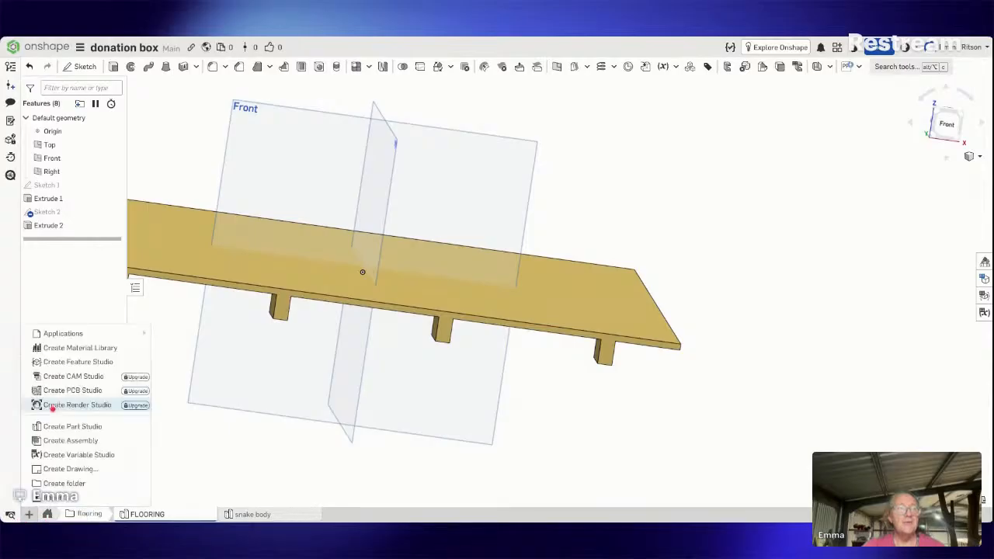
pyautogui.click(78, 440)
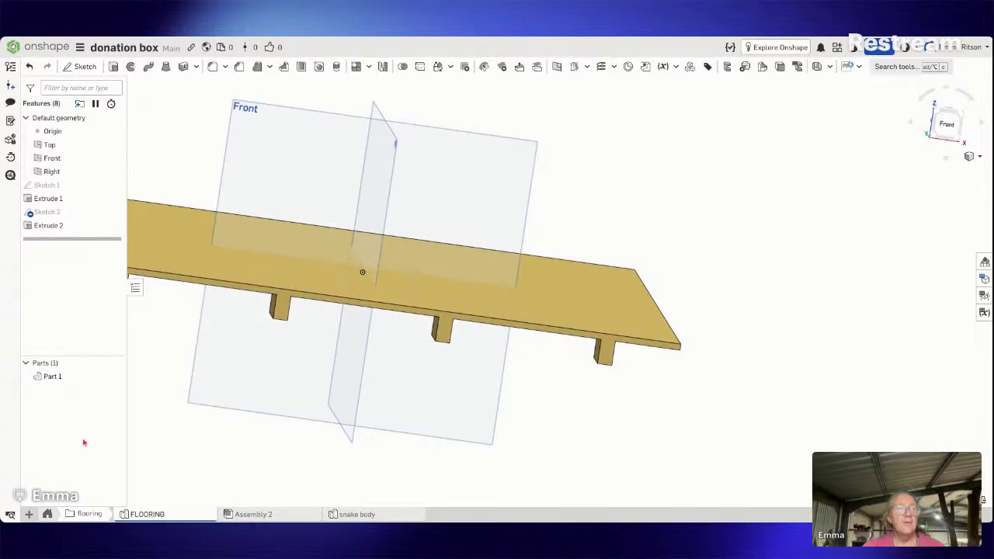
pyautogui.rightClick(289, 516)
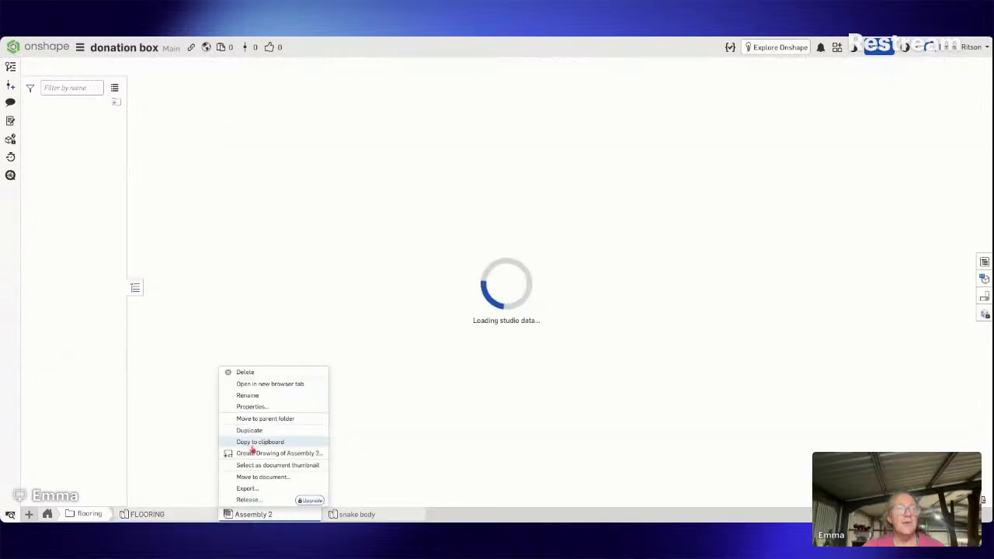
pyautogui.click(259, 398)
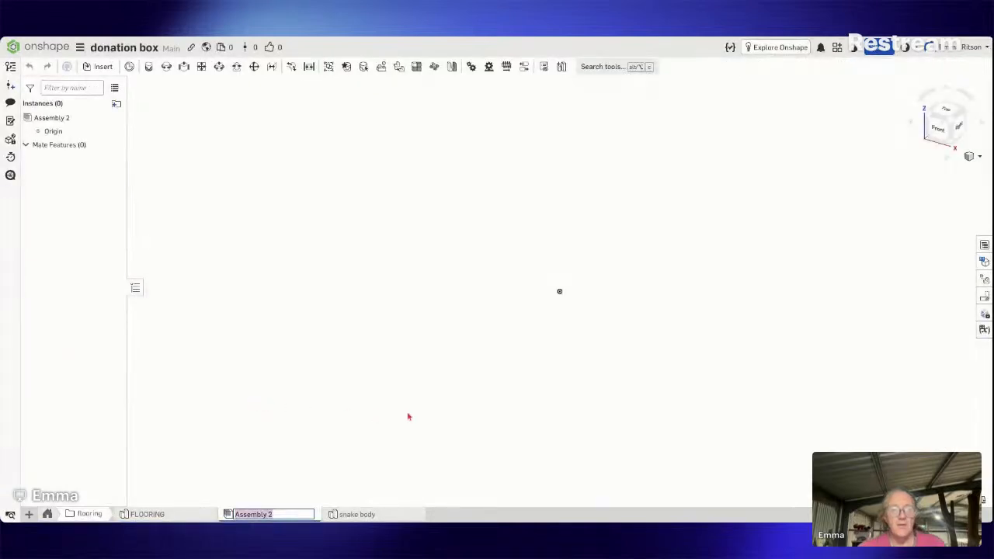
pyautogui.write('f')
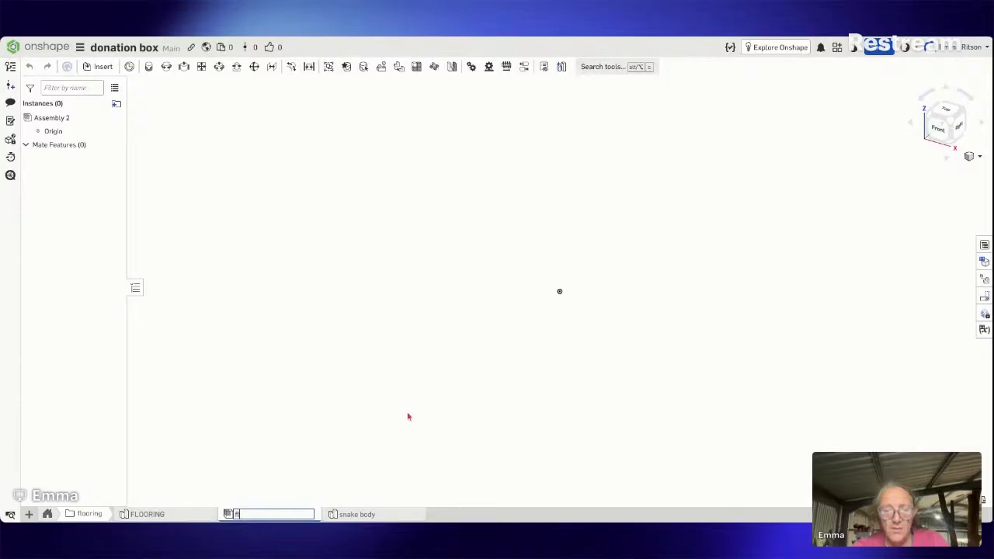
pyautogui.write('looring assy')
pyautogui.press('Return')
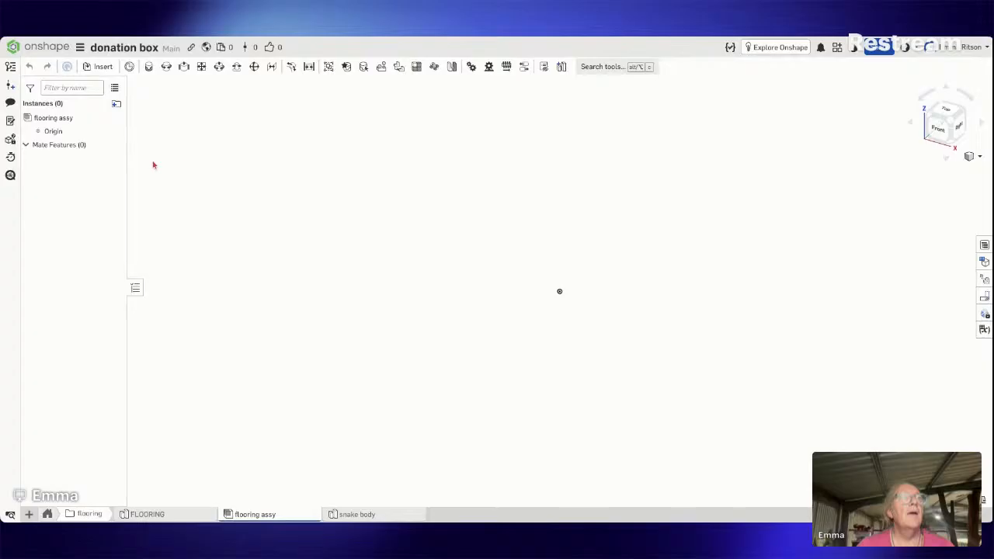
# Step: Insert the FLOORING part into the flooring assembly
pyautogui.click(101, 67)
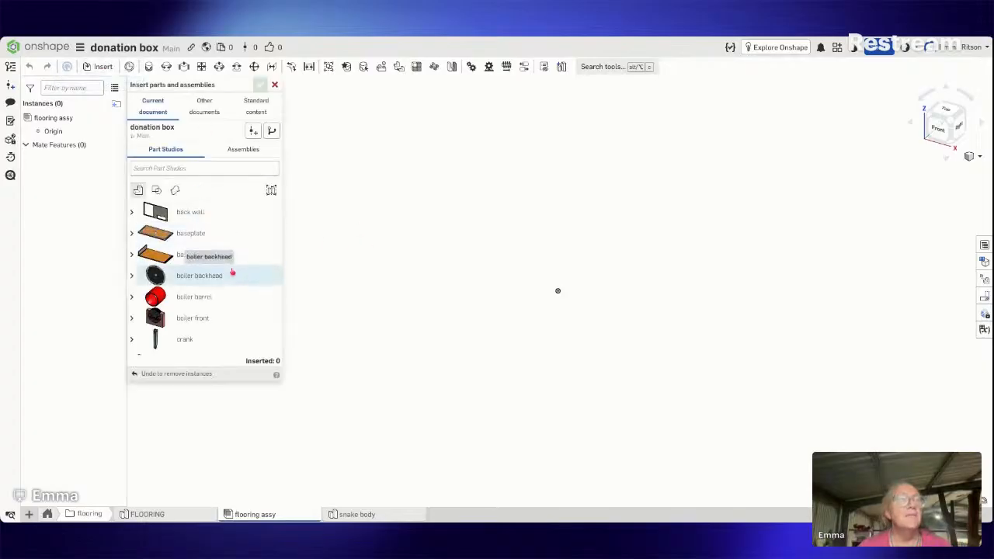
pyautogui.scroll(-3, 217, 276)
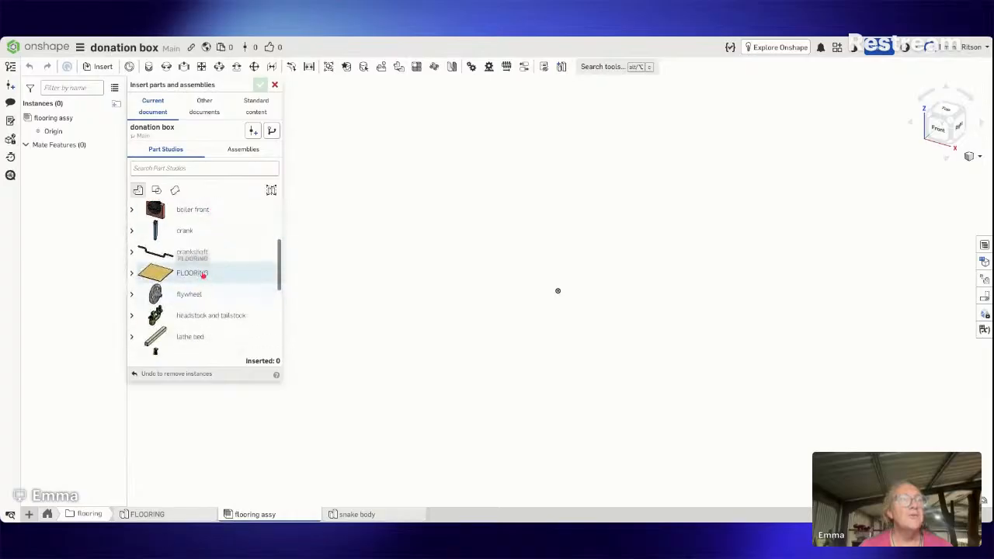
pyautogui.click(202, 275)
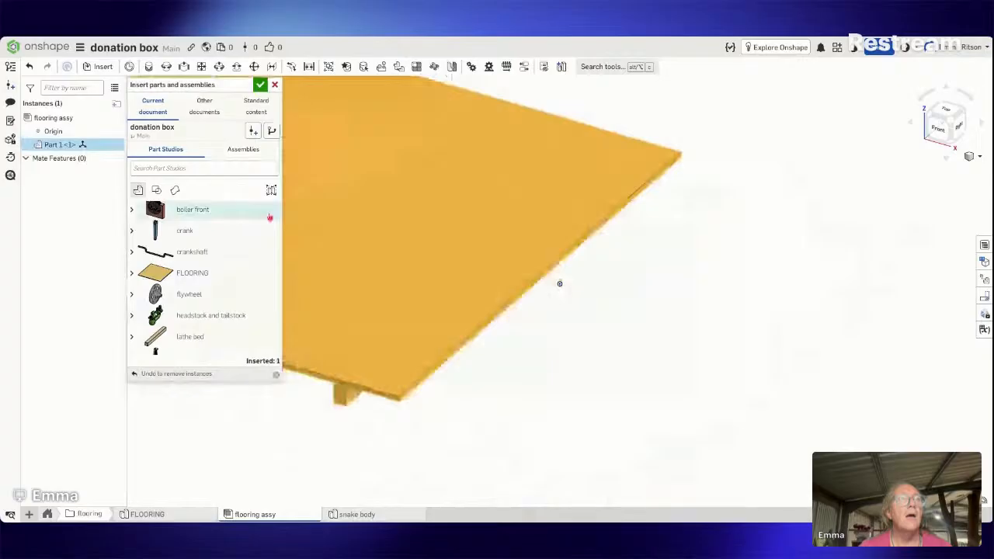
pyautogui.click(261, 84)
# Step: Insert one snake body from the document's part studios and place it near the flooring panel
pyautogui.click(102, 66)
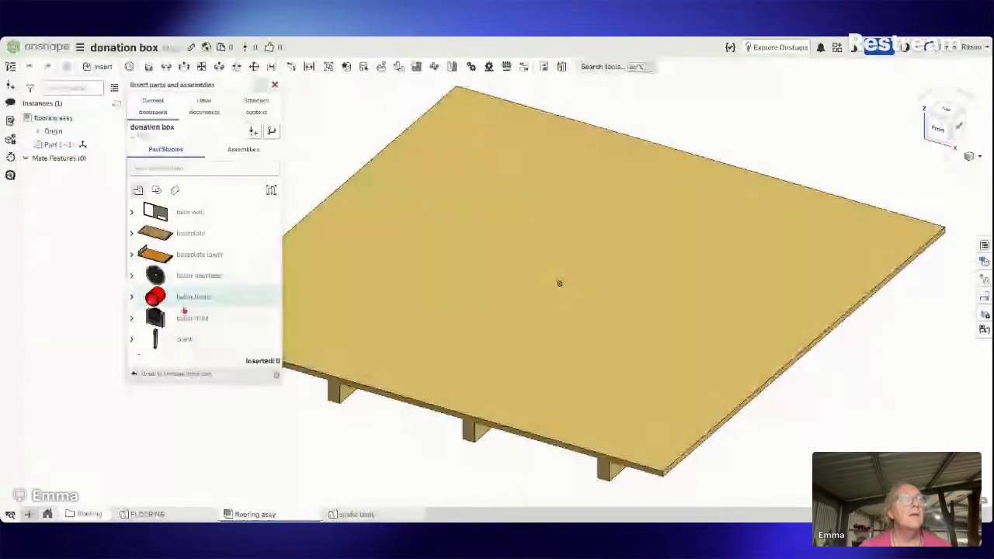
pyautogui.scroll(-5, 184, 310)
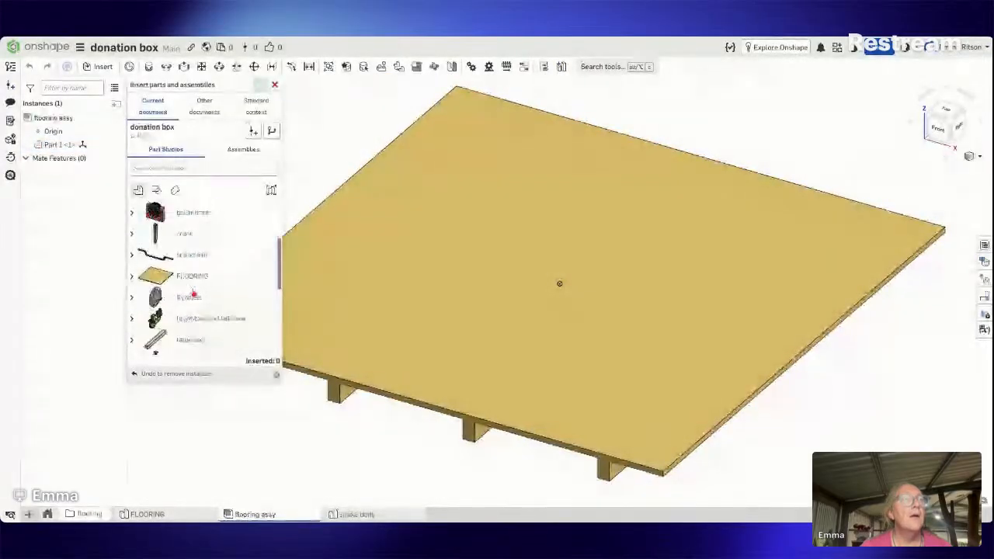
pyautogui.scroll(-3, 199, 322)
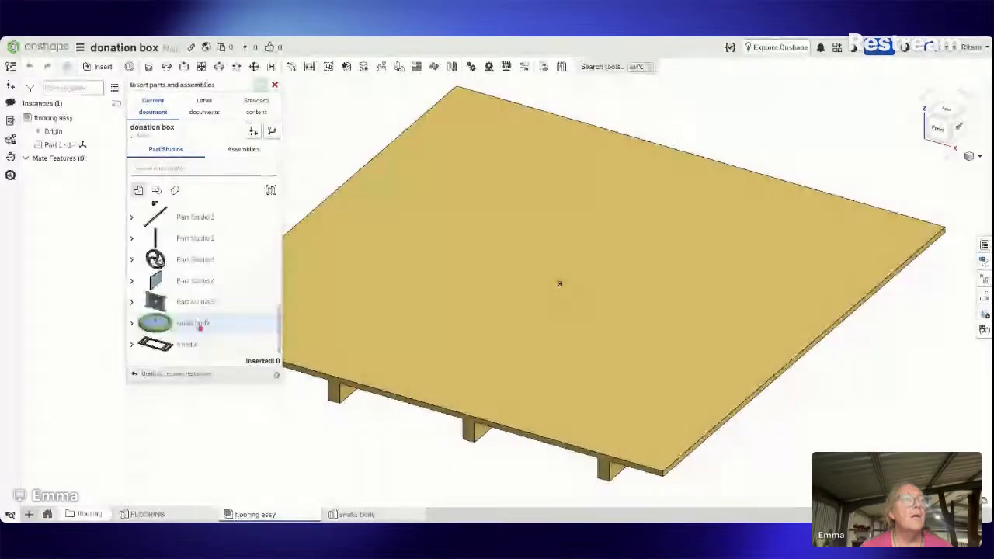
pyautogui.click(199, 326)
pyautogui.click(449, 305)
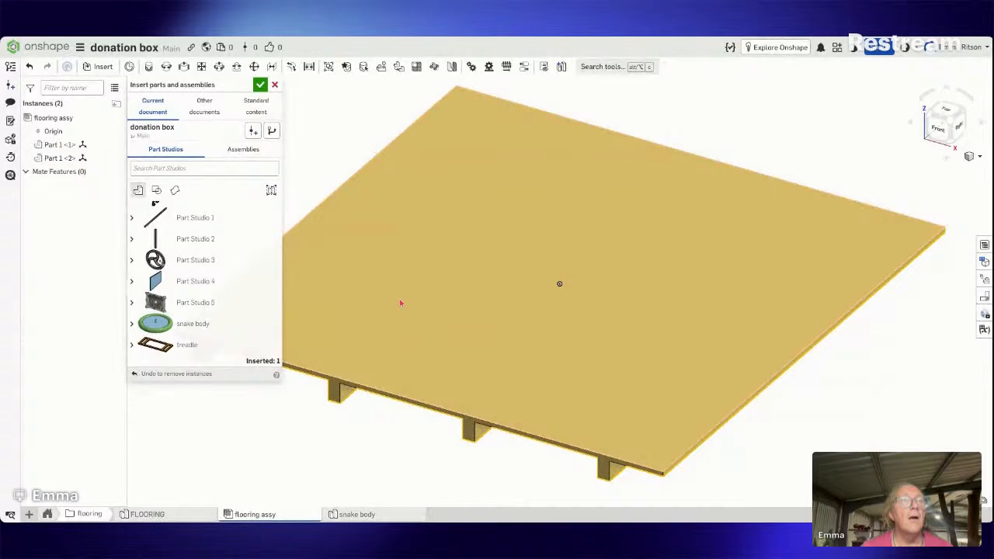
pyautogui.click(261, 85)
# Step: Raise the snake body about 2.7 mm to the panel's underside and shift it sideways between the two middle ribs
pyautogui.hotkey('shift', '1')
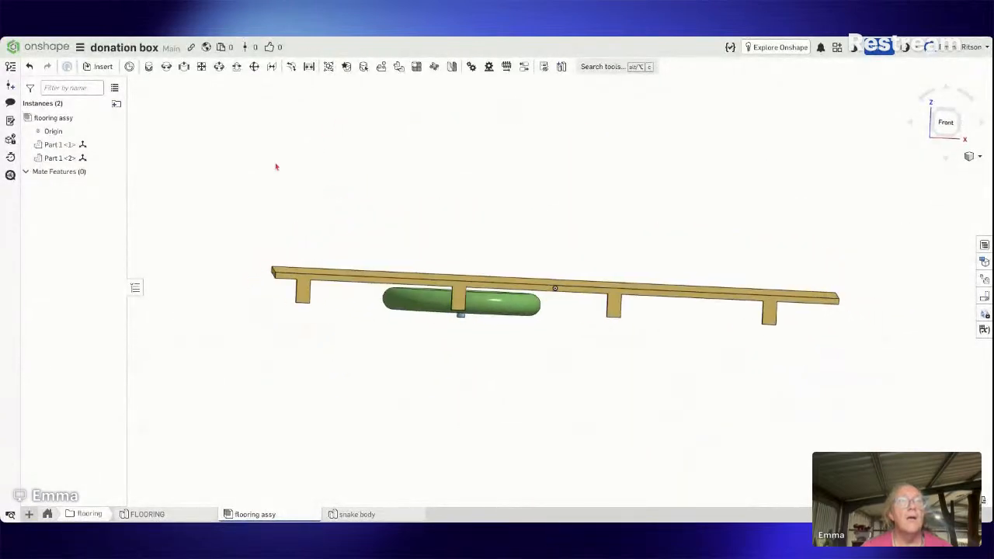
pyautogui.click(945, 122)
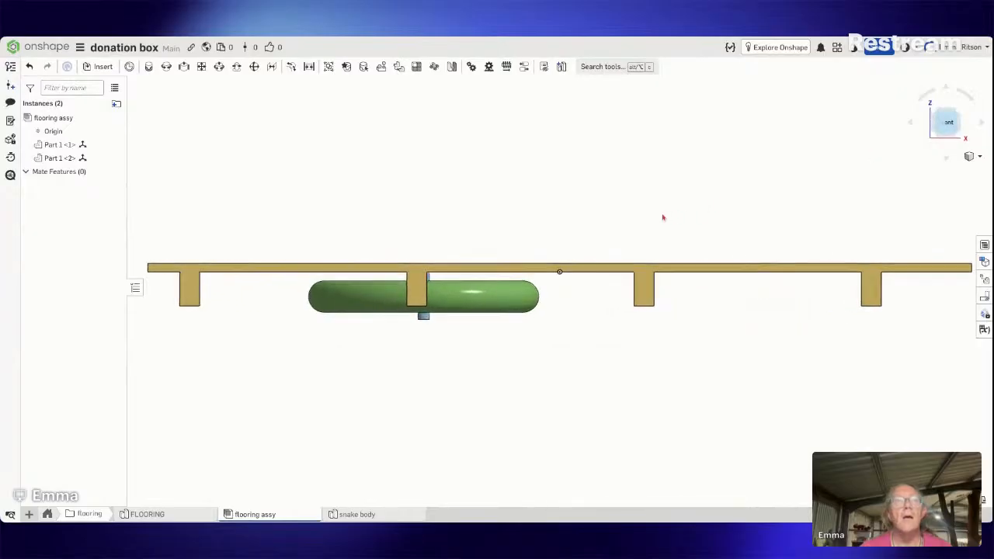
pyautogui.click(468, 305)
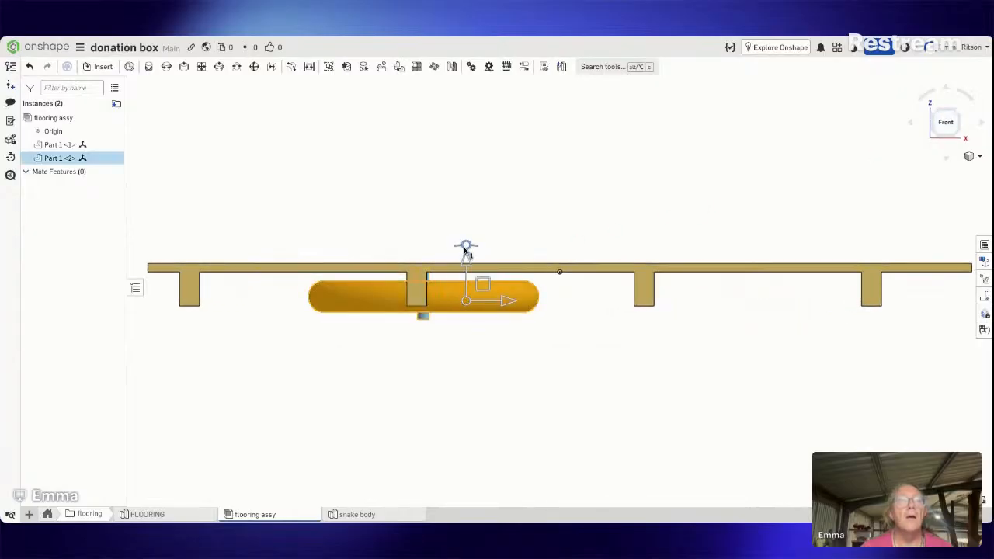
pyautogui.moveTo(467, 262); pyautogui.dragTo(468, 254)
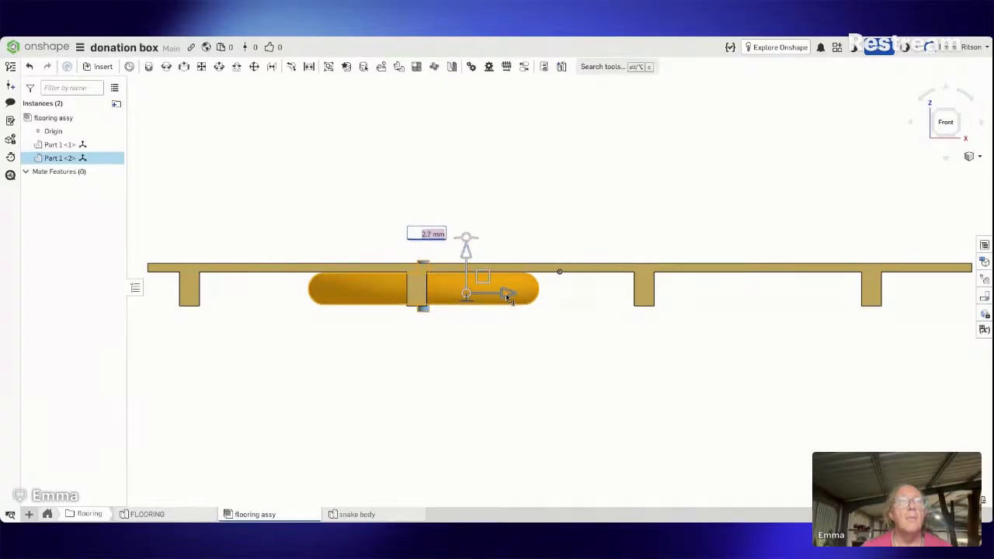
pyautogui.moveTo(507, 297); pyautogui.dragTo(619, 310)
pyautogui.click(564, 366)
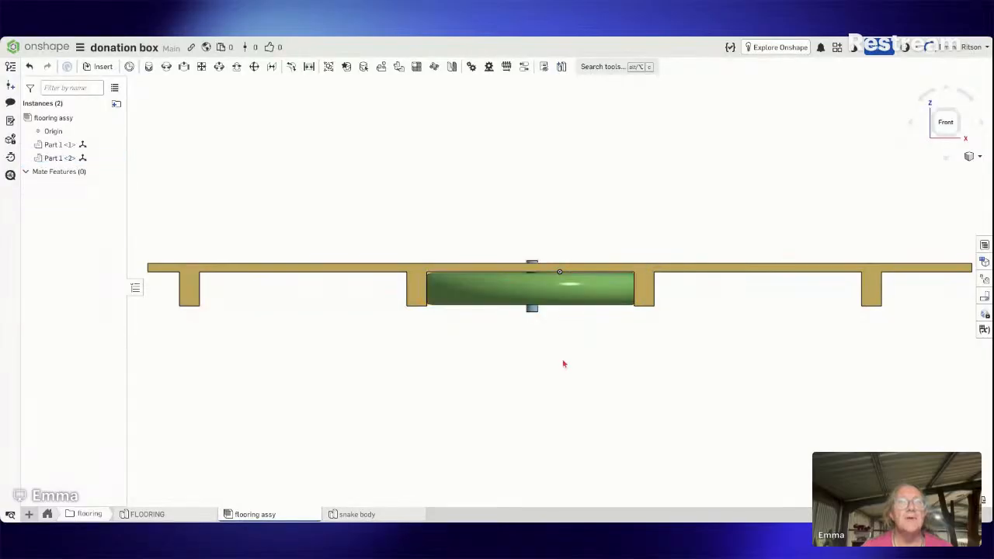
# Step: Insert two more snake bodies, placing one on each side of the first below the flooring panel
pyautogui.moveTo(564, 362)
pyautogui.mouseDown(button='right')
pyautogui.moveTo(572, 361)
pyautogui.moveTo(563, 367)
pyautogui.mouseUp(button='right')
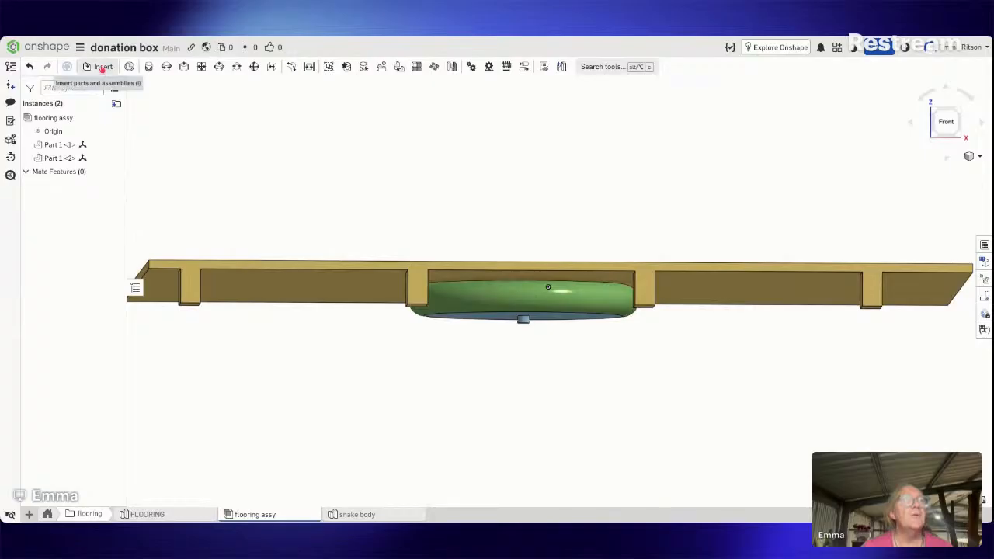
pyautogui.click(99, 66)
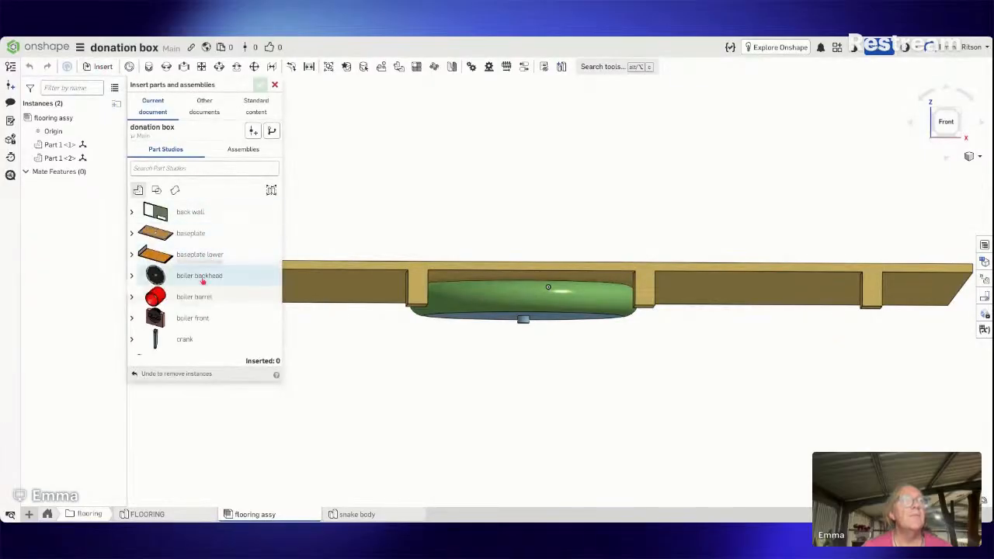
pyautogui.scroll(-5, 203, 281)
pyautogui.scroll(-2, 220, 300)
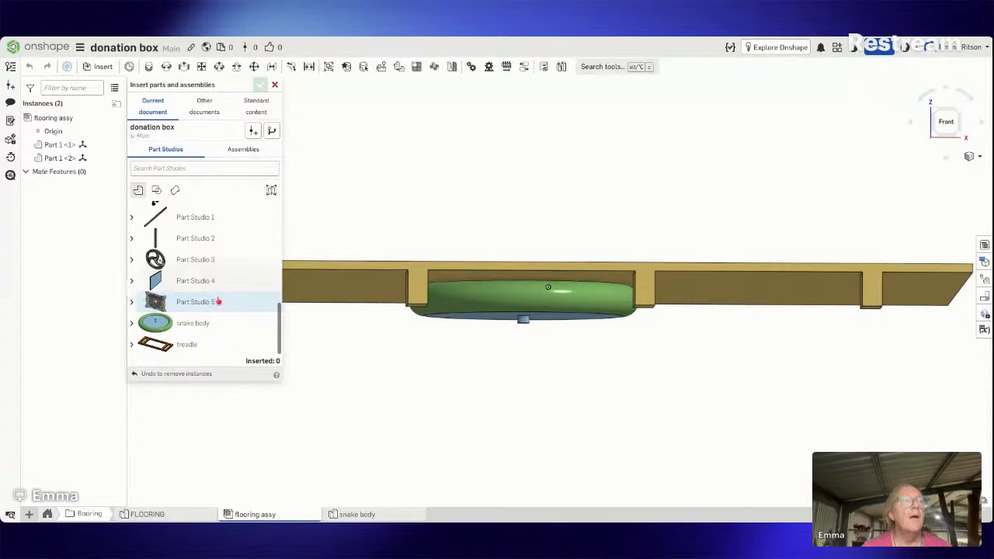
pyautogui.click(218, 324)
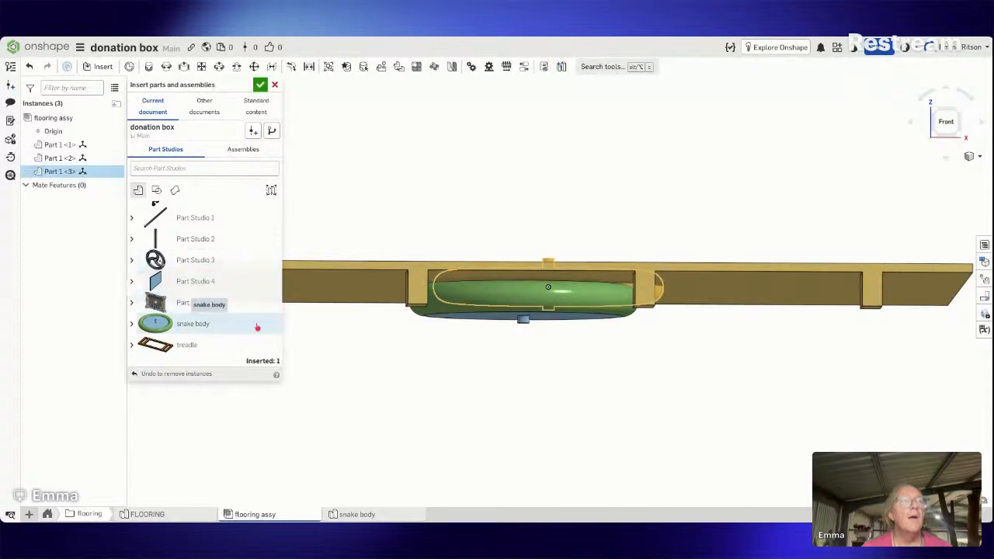
pyautogui.click(306, 327)
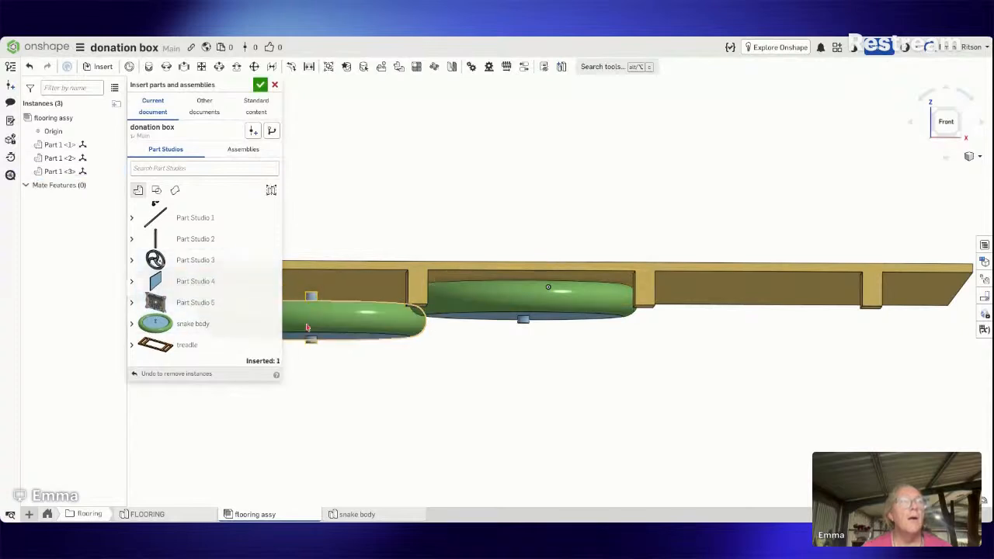
pyautogui.click(203, 330)
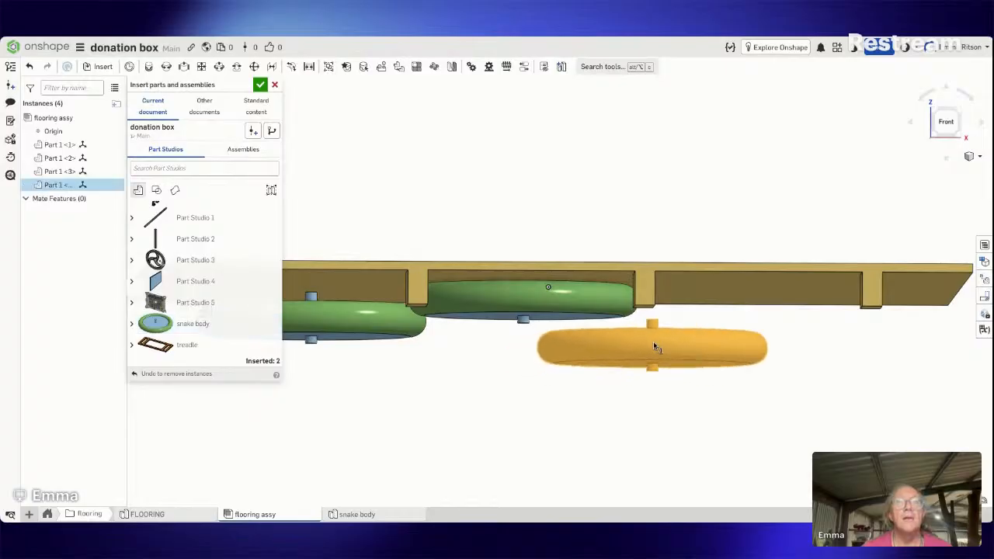
pyautogui.click(685, 330)
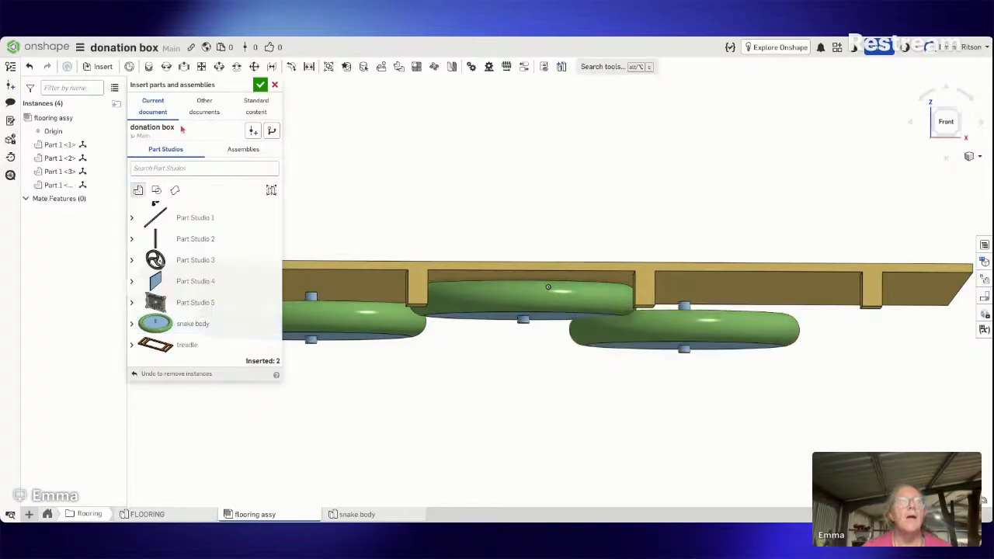
pyautogui.click(258, 85)
# Step: From the underside, move the two outer snake bodies closer to the ribbed edge, each in line with an outer rib gap
pyautogui.moveTo(353, 121); pyautogui.dragTo(351, 78, button='right')
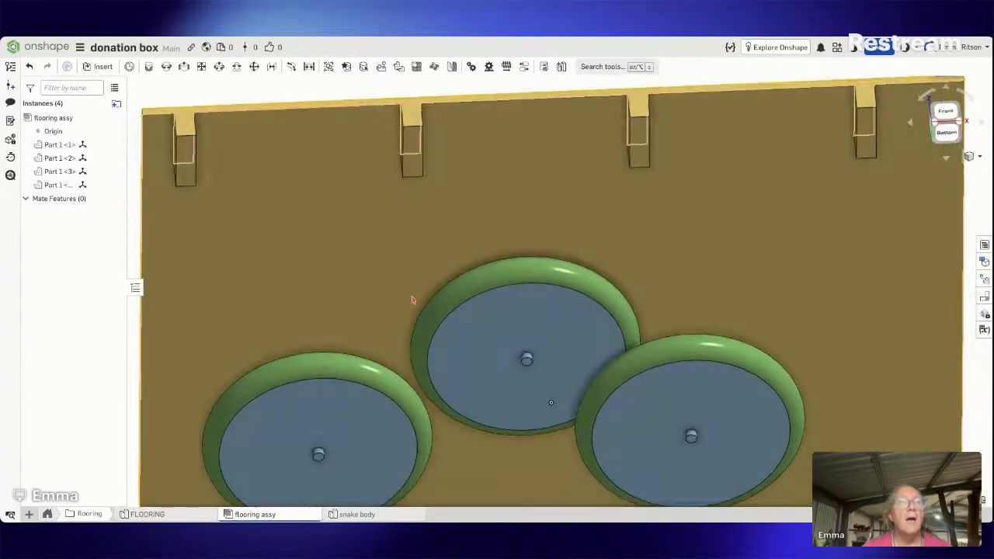
pyautogui.click(946, 134)
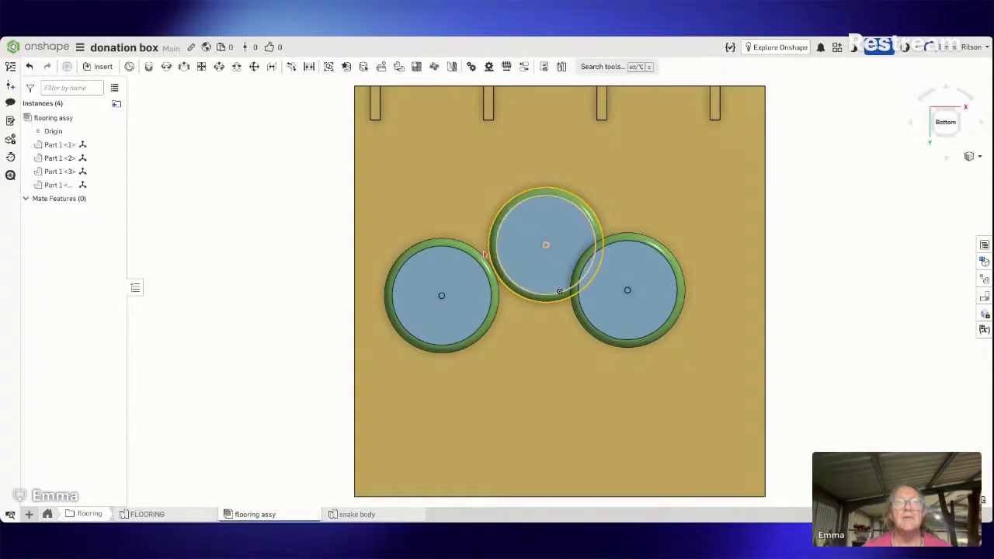
pyautogui.moveTo(441, 295); pyautogui.dragTo(436, 185)
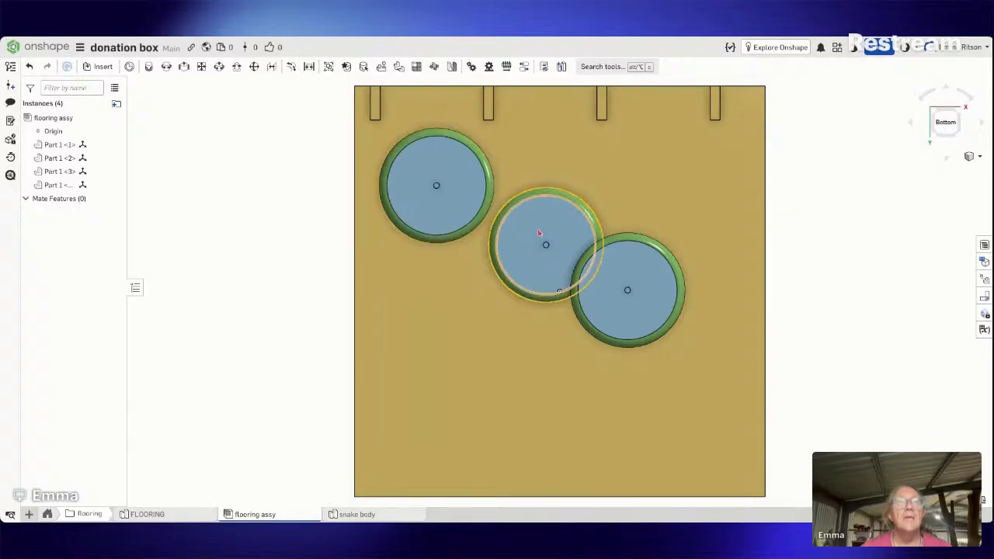
pyautogui.moveTo(621, 286); pyautogui.dragTo(648, 187)
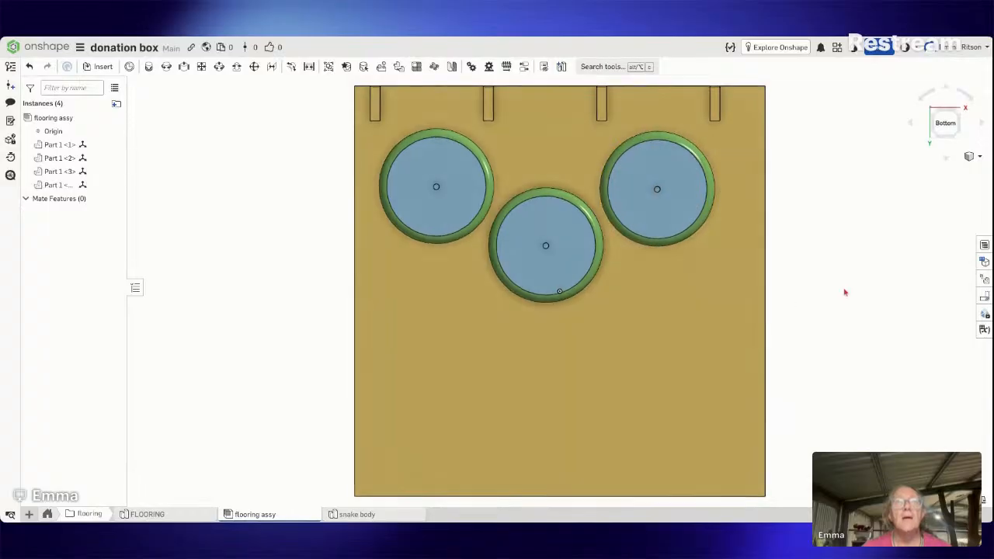
# Step: Raise the two outer snake bodies against the panel's underside, by about 6 mm and about 9 mm
pyautogui.moveTo(844, 290); pyautogui.dragTo(845, 371, button='right')
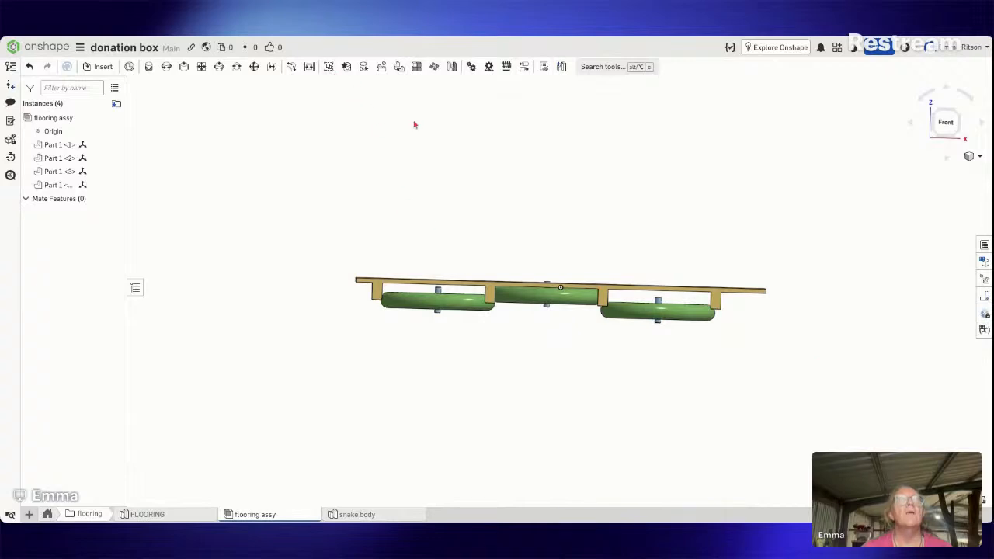
pyautogui.click(446, 301)
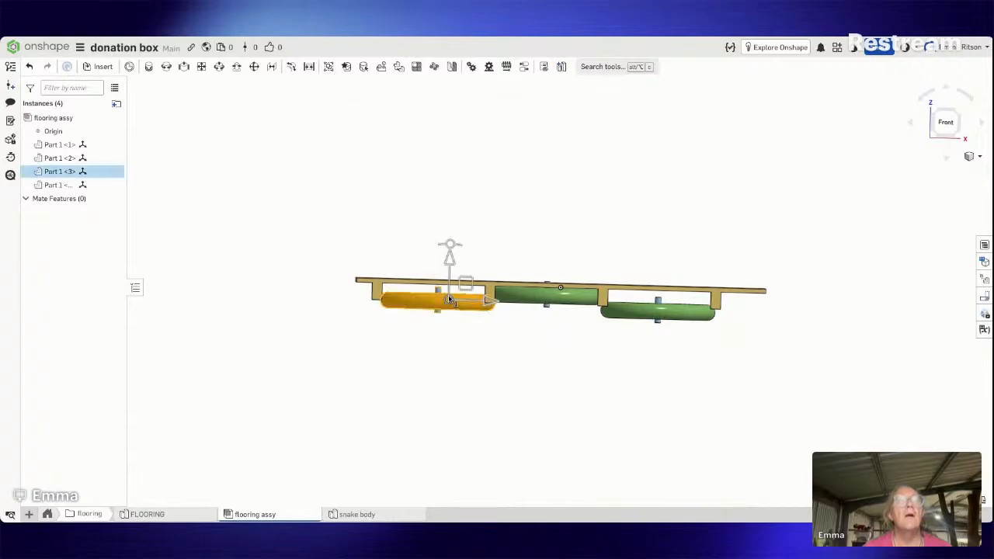
pyautogui.moveTo(450, 261); pyautogui.dragTo(451, 253)
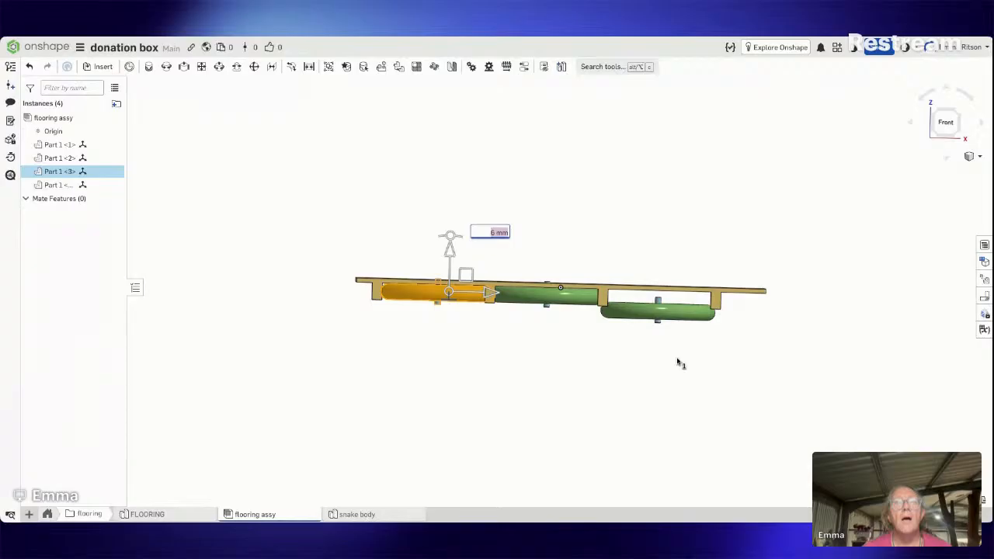
pyautogui.click(674, 311)
pyautogui.moveTo(674, 272); pyautogui.dragTo(675, 260)
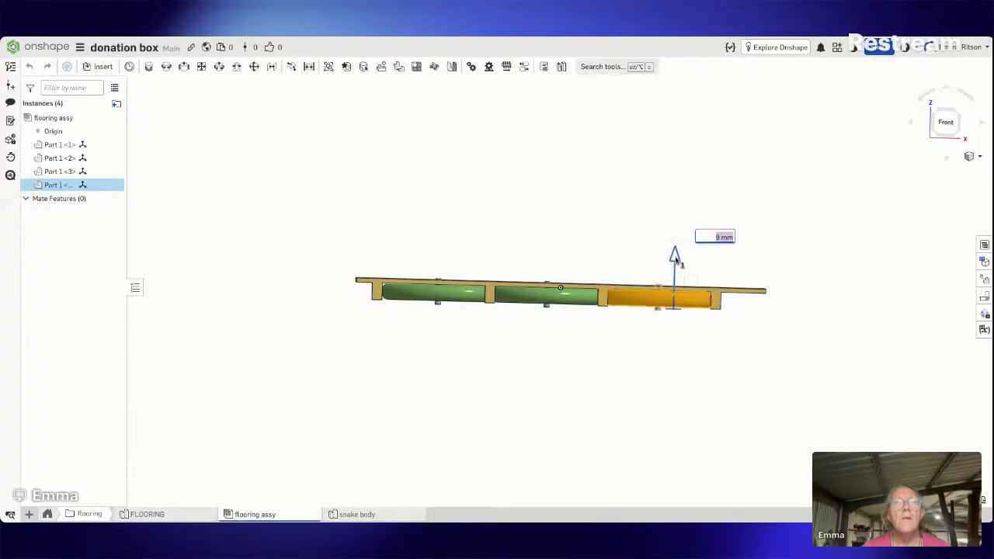
pyautogui.click(611, 229)
# Step: From the underside, move all three snake bodies away from the ribs towards the middle of the panel, the central one farthest
pyautogui.scroll(2, 608, 229)
pyautogui.moveTo(606, 383); pyautogui.dragTo(577, 397, button='right')
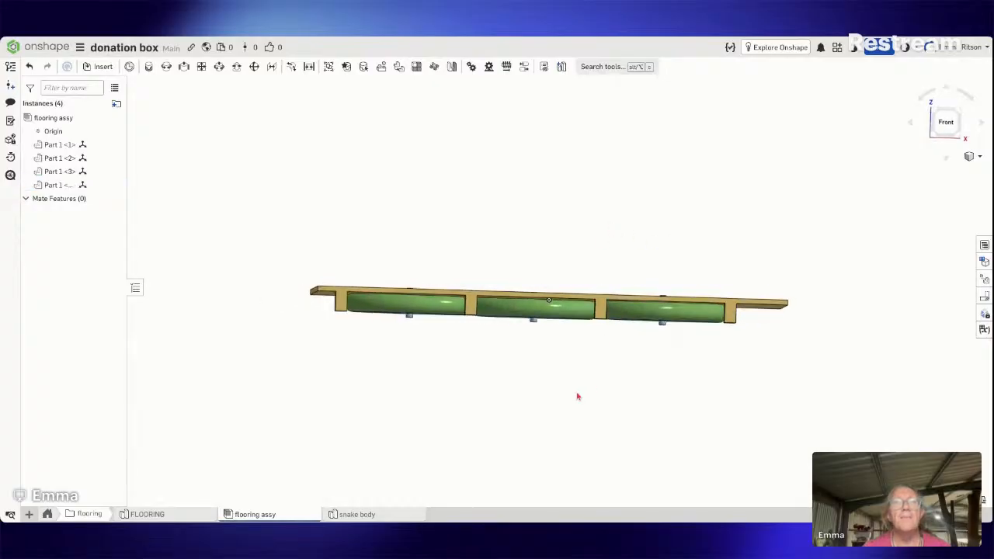
pyautogui.click(941, 129)
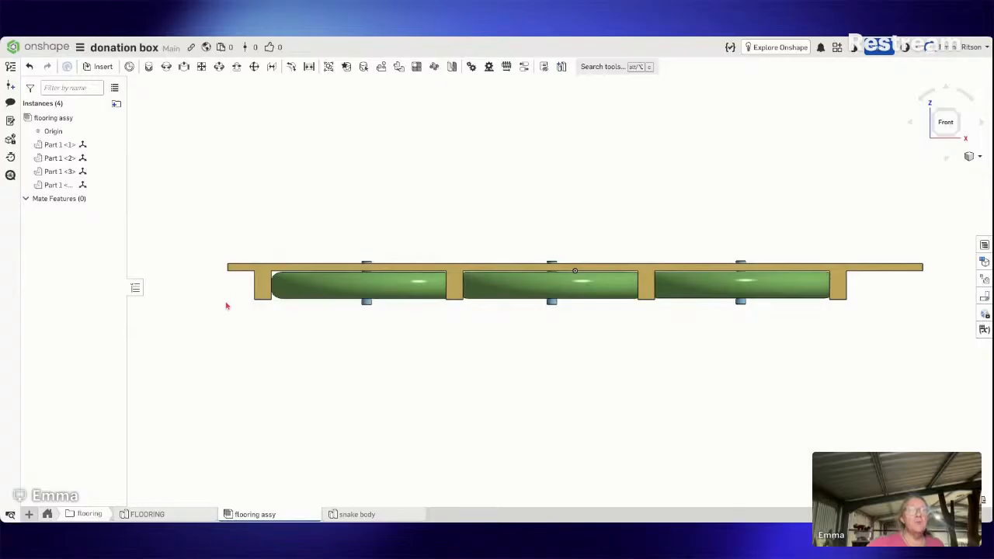
pyautogui.moveTo(226, 305)
pyautogui.mouseDown(button='right')
pyautogui.moveTo(229, 255)
pyautogui.moveTo(256, 291)
pyautogui.moveTo(252, 276)
pyautogui.mouseUp(button='right')
pyautogui.click(945, 130)
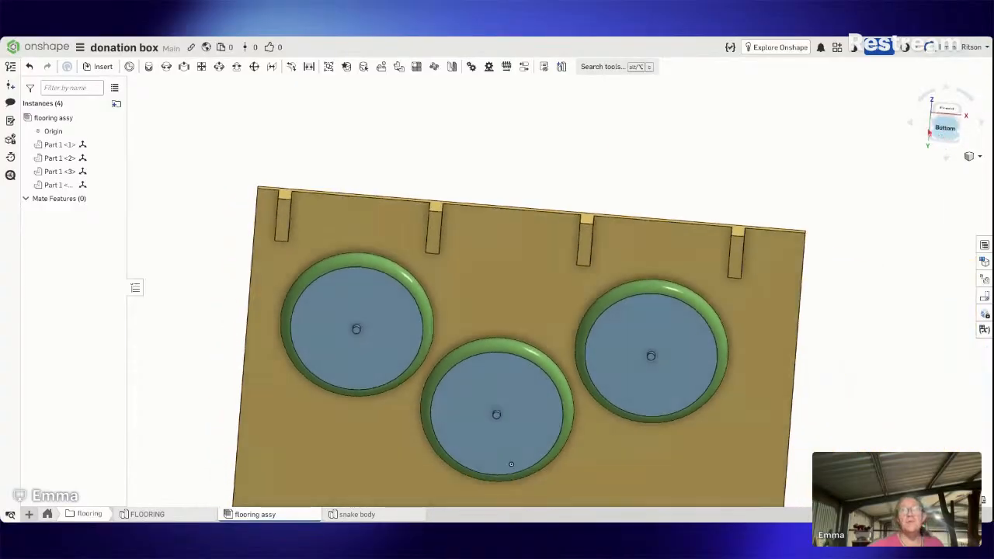
pyautogui.moveTo(530, 239); pyautogui.dragTo(544, 345)
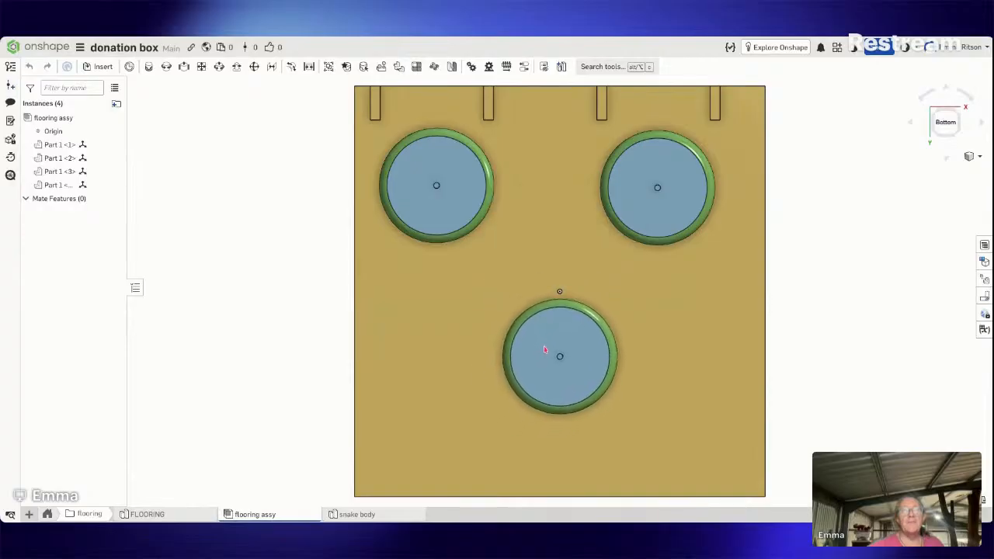
pyautogui.moveTo(666, 223); pyautogui.dragTo(674, 312)
pyautogui.moveTo(444, 203); pyautogui.dragTo(457, 308)
# Step: From the front, shift the snake bodies sideways to line each one up with its gap between the ribs
pyautogui.hotkey('shift', '1')
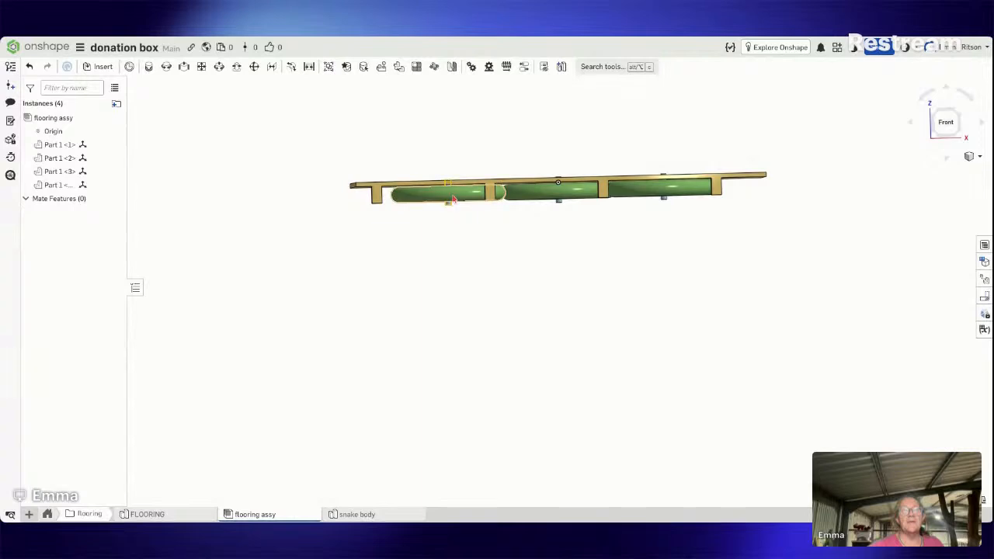
pyautogui.moveTo(454, 199); pyautogui.dragTo(448, 202)
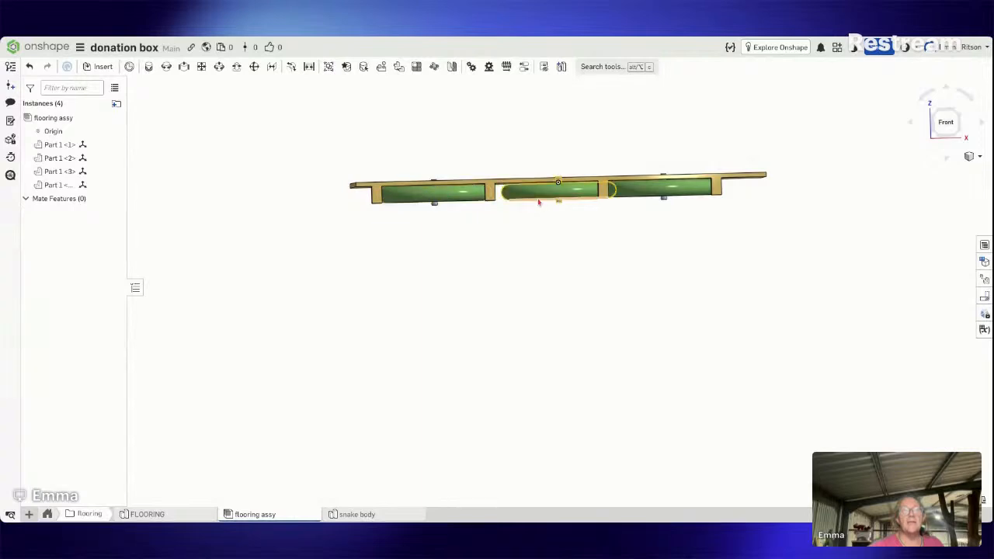
pyautogui.moveTo(538, 198); pyautogui.dragTo(524, 199)
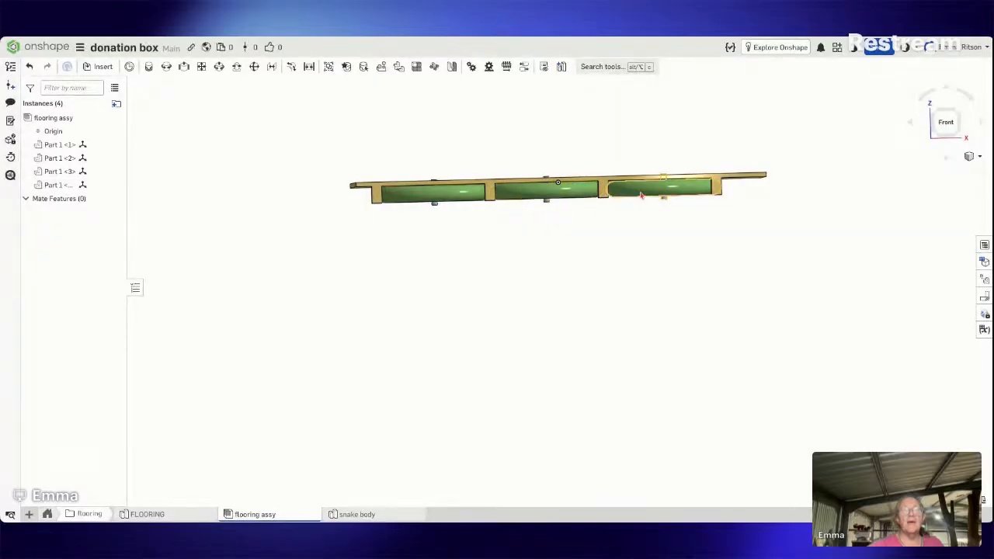
pyautogui.moveTo(641, 195); pyautogui.dragTo(637, 194)
pyautogui.moveTo(586, 280); pyautogui.dragTo(585, 230, button='right')
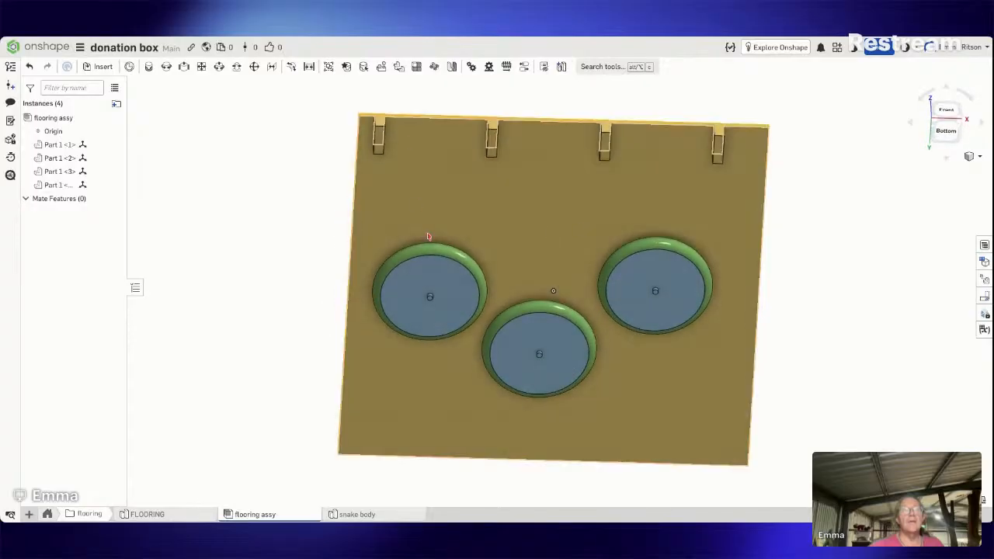
pyautogui.moveTo(427, 217); pyautogui.dragTo(429, 206, button='right')
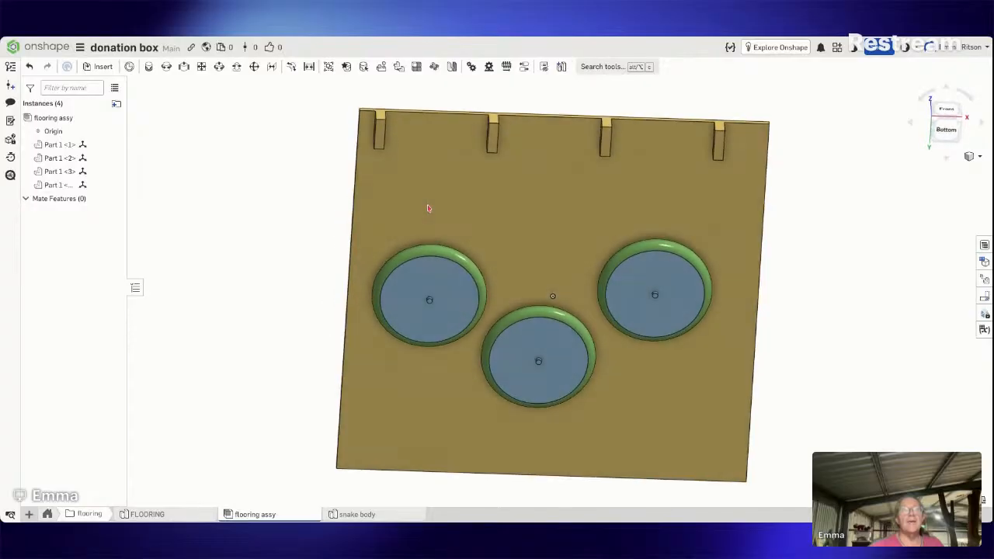
pyautogui.click(948, 135)
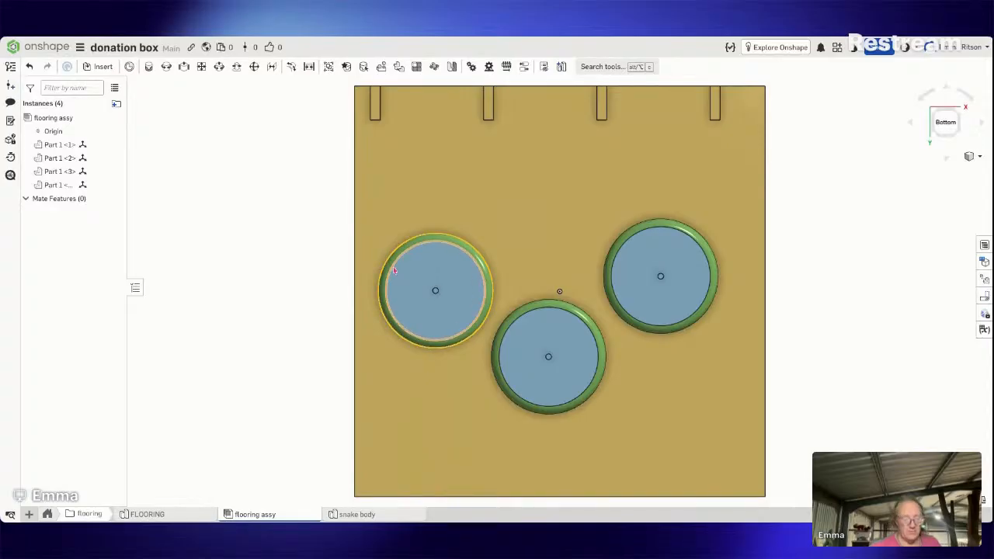
pyautogui.moveTo(393, 270); pyautogui.dragTo(399, 321, button='right')
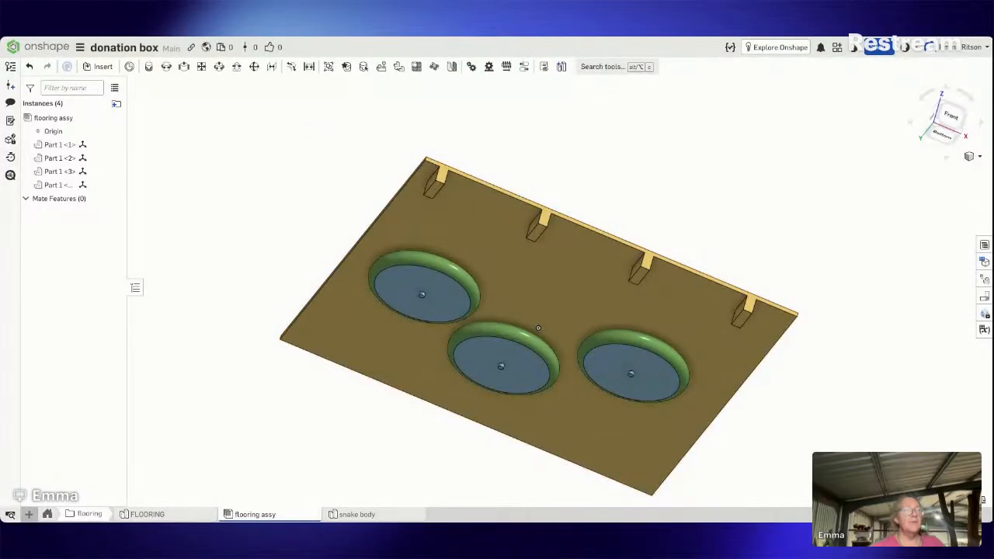
# Step: Create a new Part Studio and name it rat
pyautogui.click(28, 514)
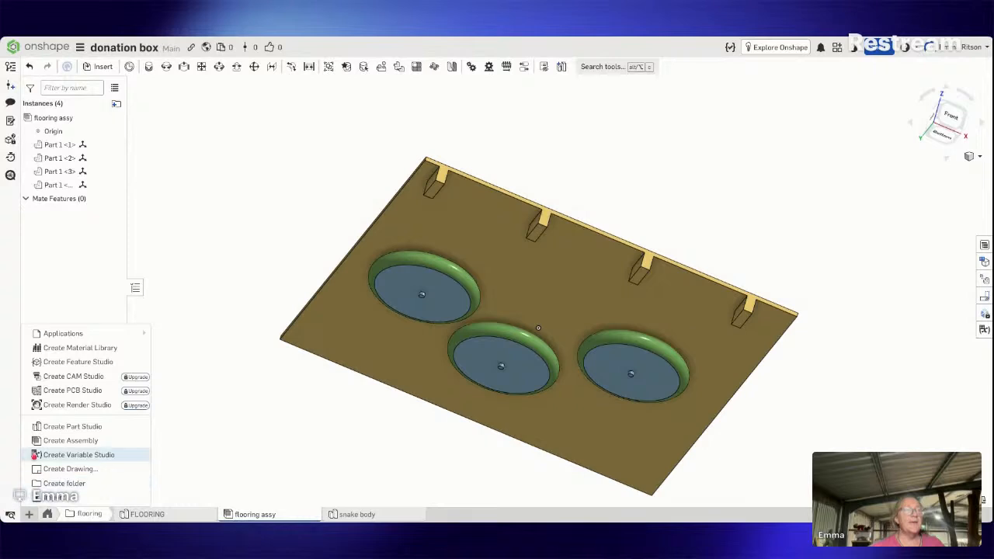
pyautogui.click(61, 427)
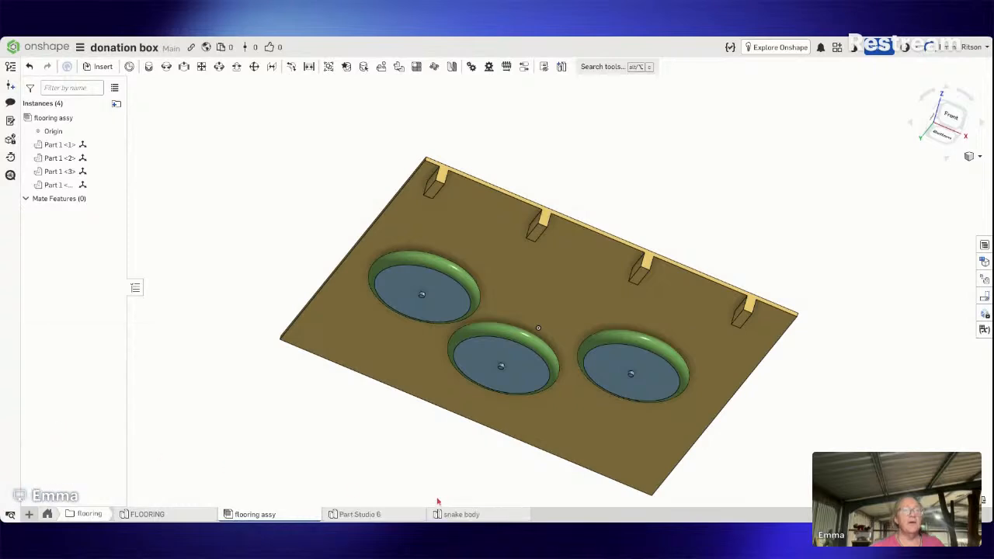
pyautogui.rightClick(352, 514)
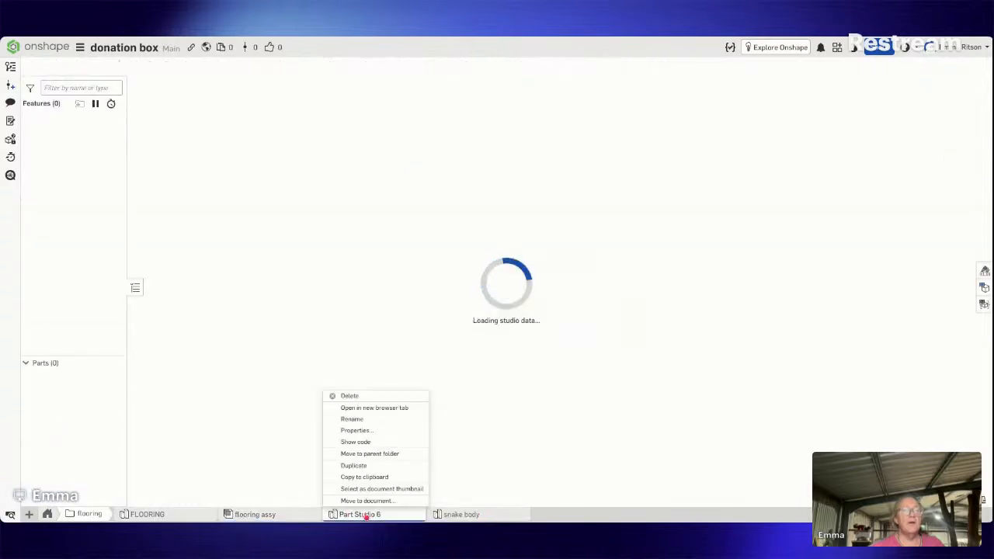
pyautogui.click(376, 425)
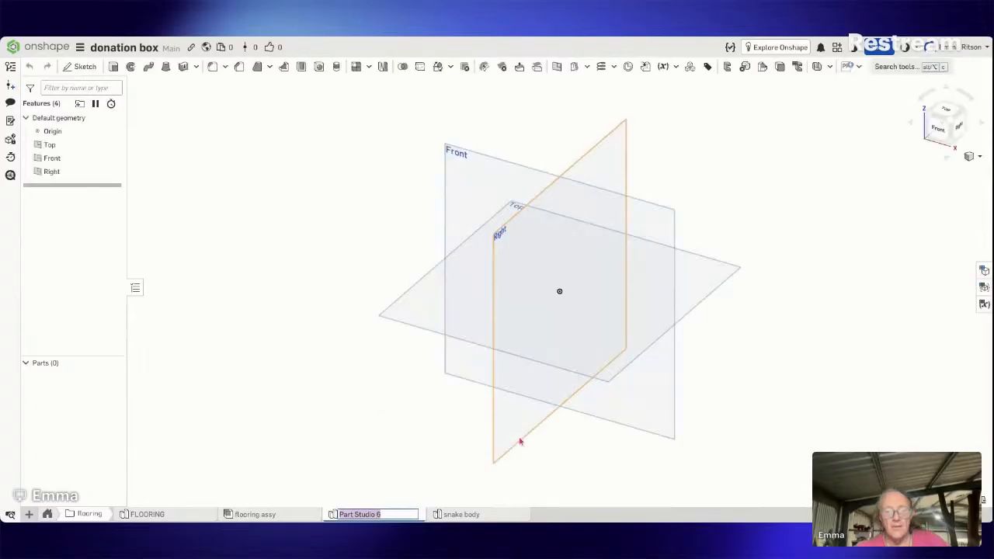
pyautogui.write('rat')
pyautogui.press('Return')
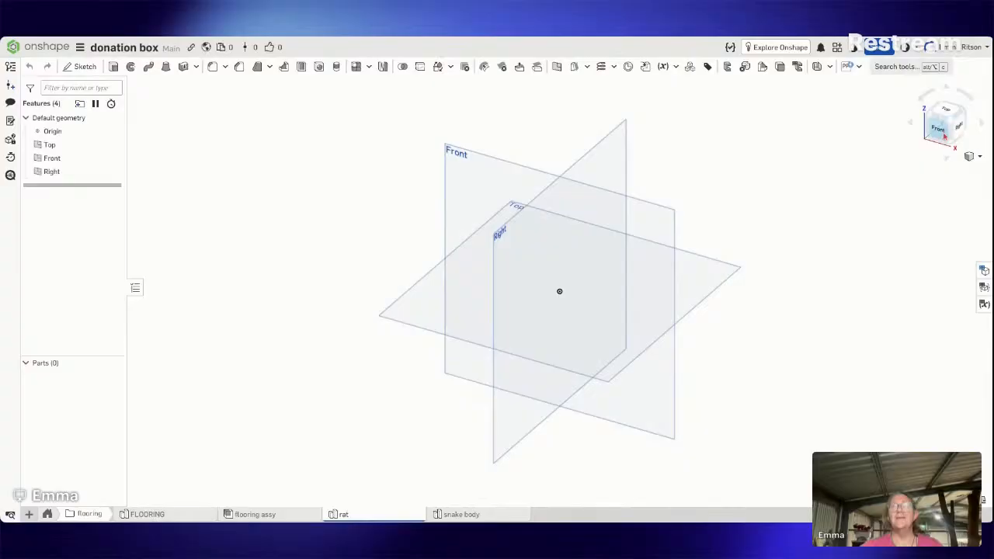
# Step: Sketch a circle about 118 mm in diameter on the Top plane, centred on the origin
pyautogui.click(946, 111)
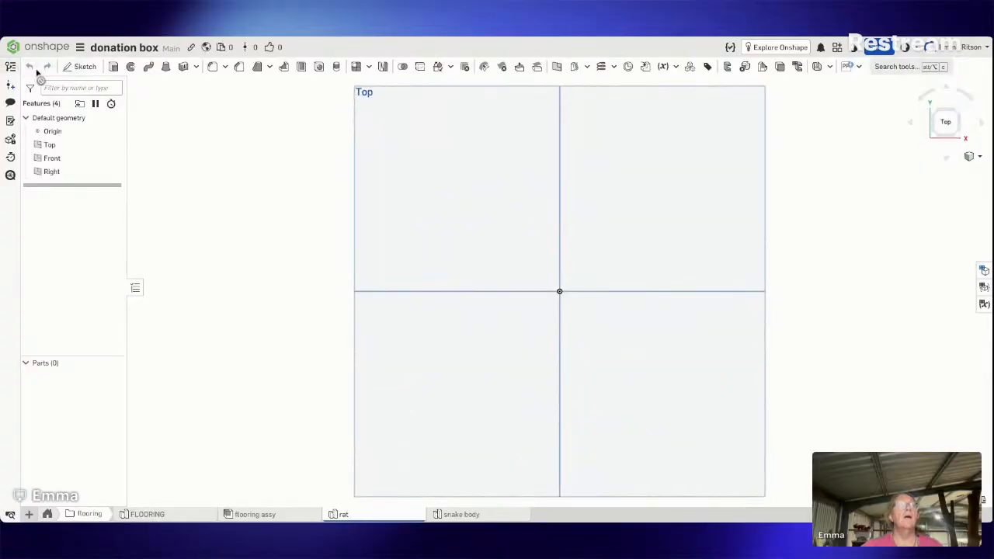
pyautogui.click(80, 67)
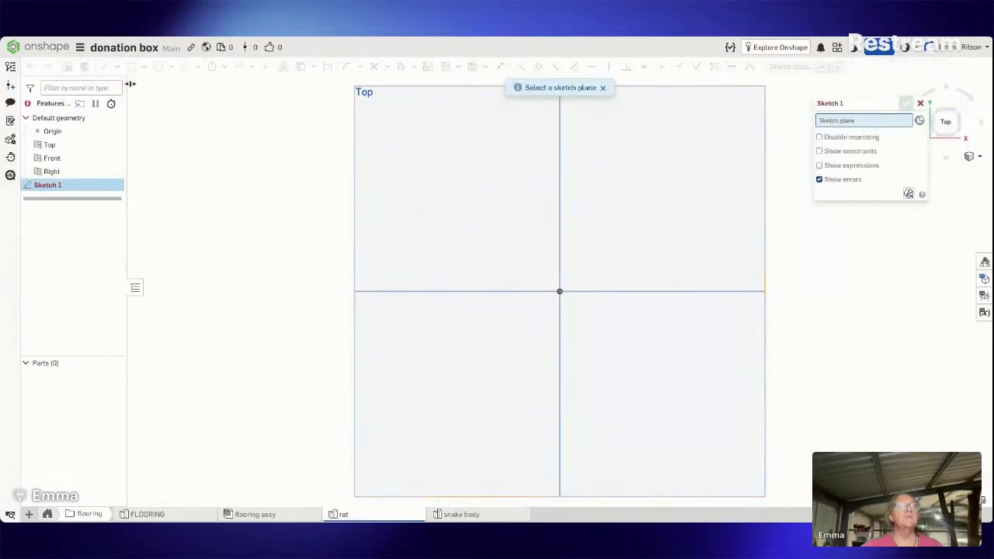
pyautogui.click(444, 155)
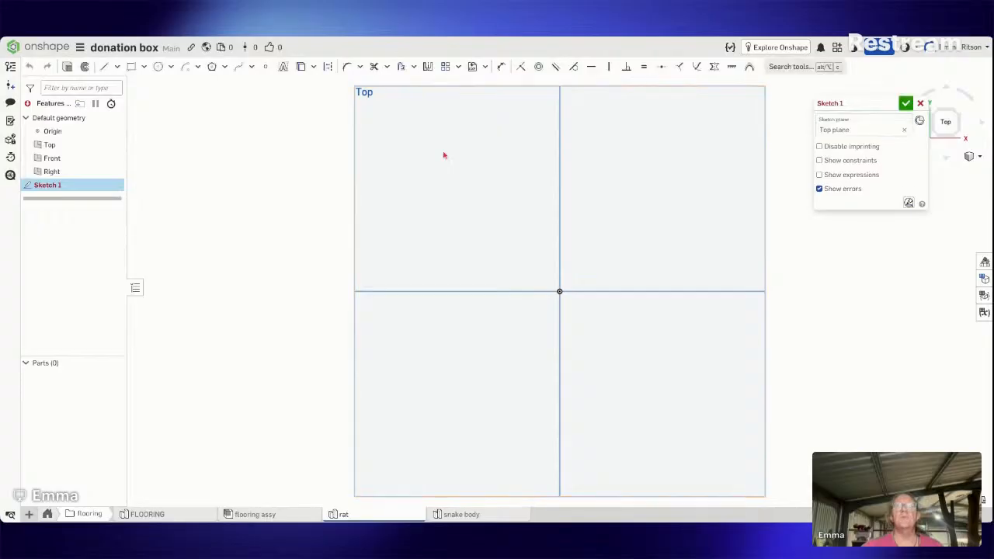
pyautogui.click(158, 68)
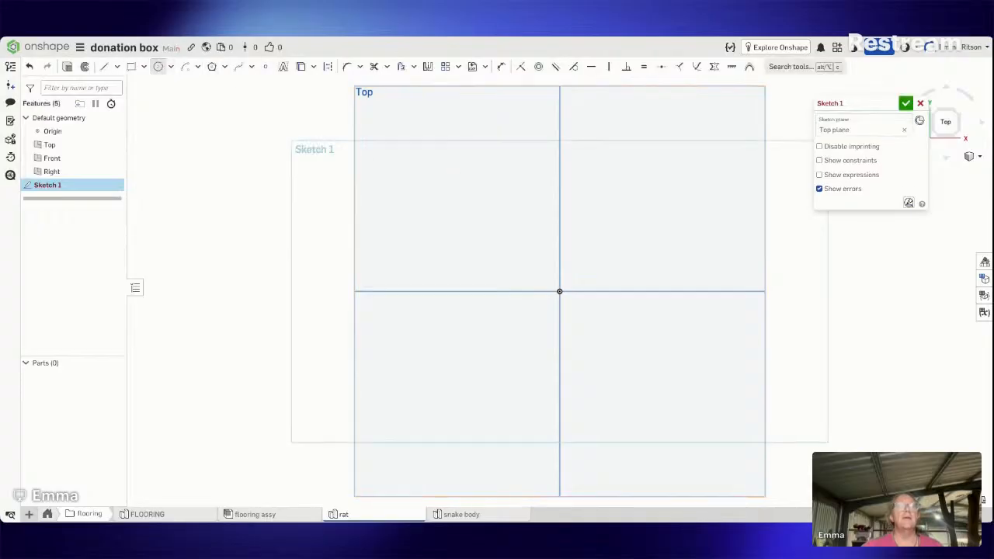
pyautogui.click(559, 291)
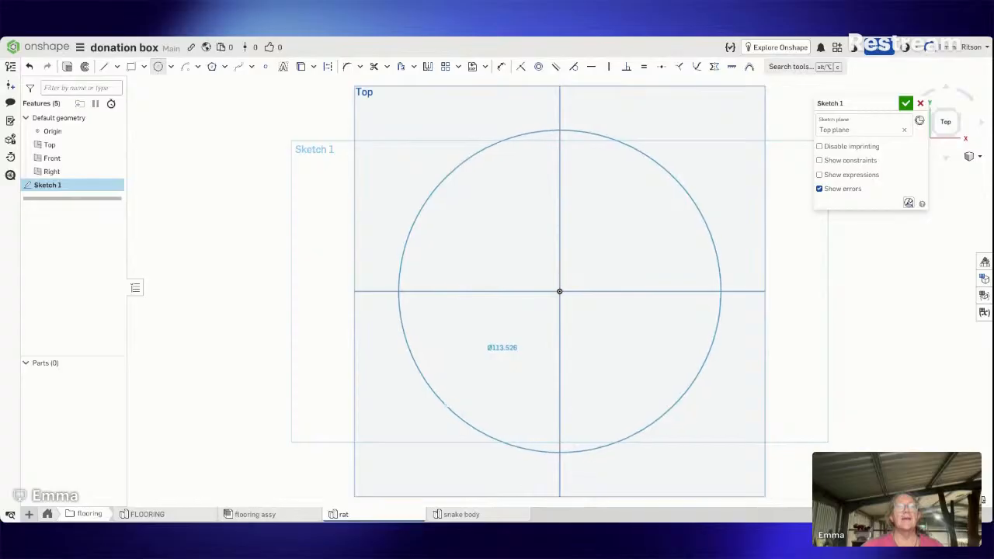
pyautogui.click(445, 403)
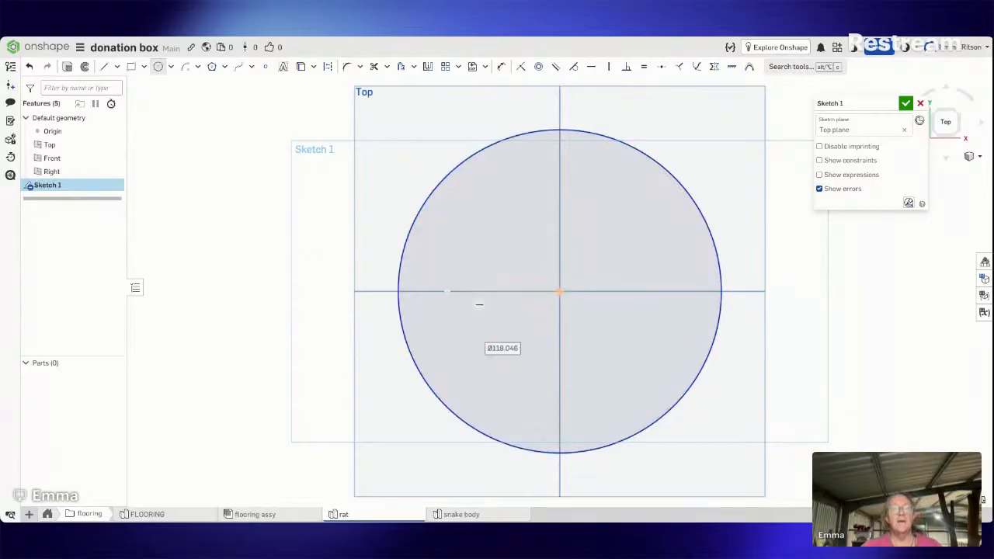
# Step: Extrude the circle as a new solid with a blind depth of -1.4 mm
pyautogui.click(67, 69)
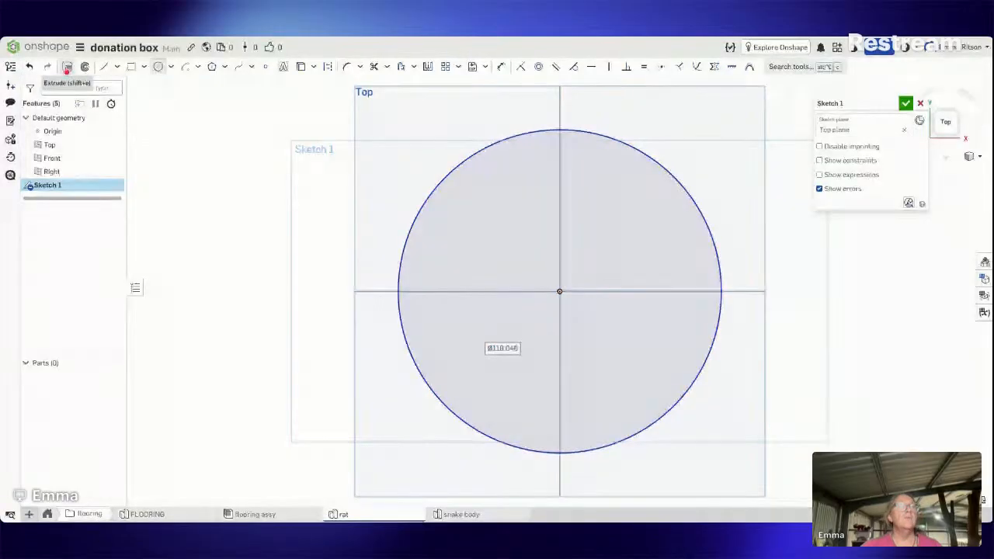
pyautogui.hotkey('shift', 'e')
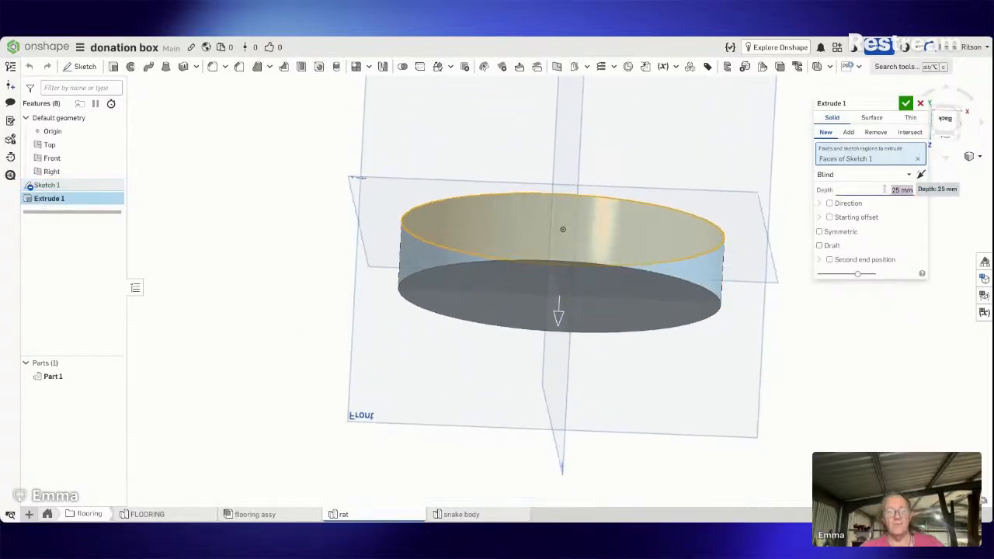
pyautogui.write('0.6')
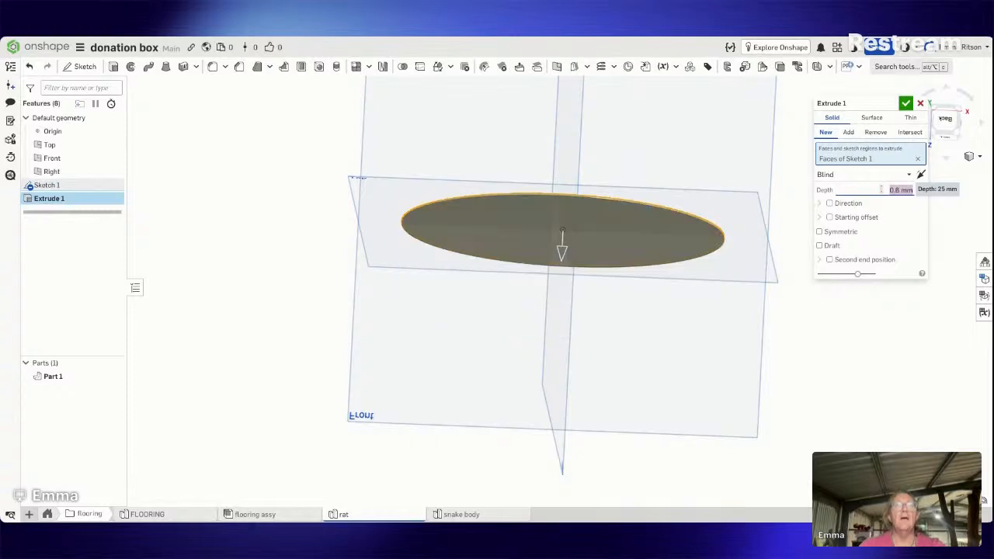
pyautogui.click(921, 175)
pyautogui.click(906, 104)
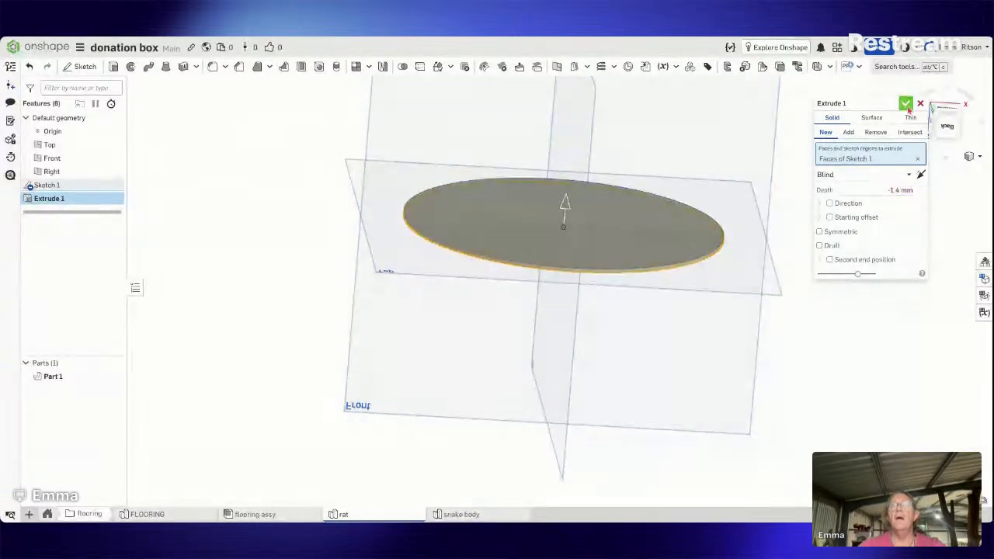
# Step: Give the disc a light beige appearance, colour E6E0CF, with its opacity lowered to 0.38
pyautogui.rightClick(662, 235)
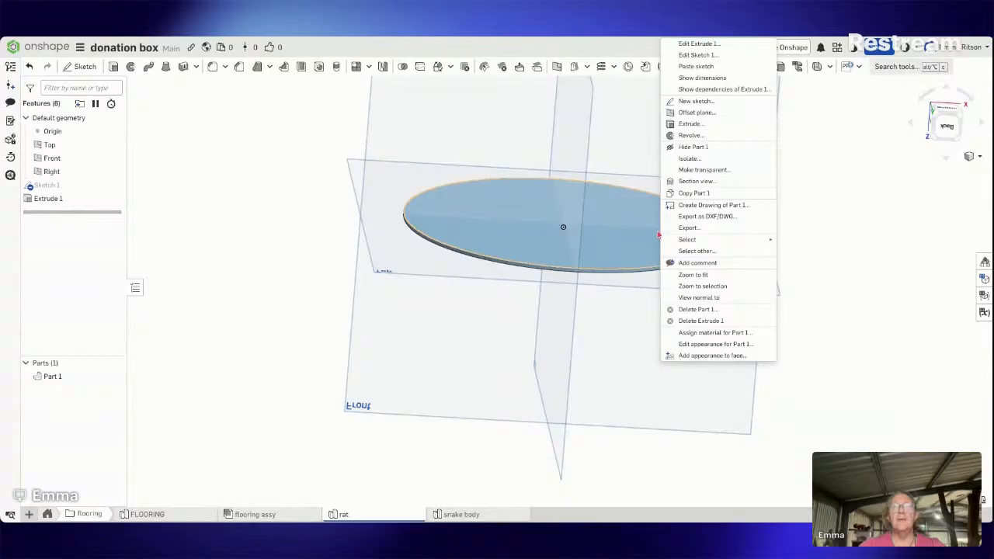
pyautogui.click(715, 344)
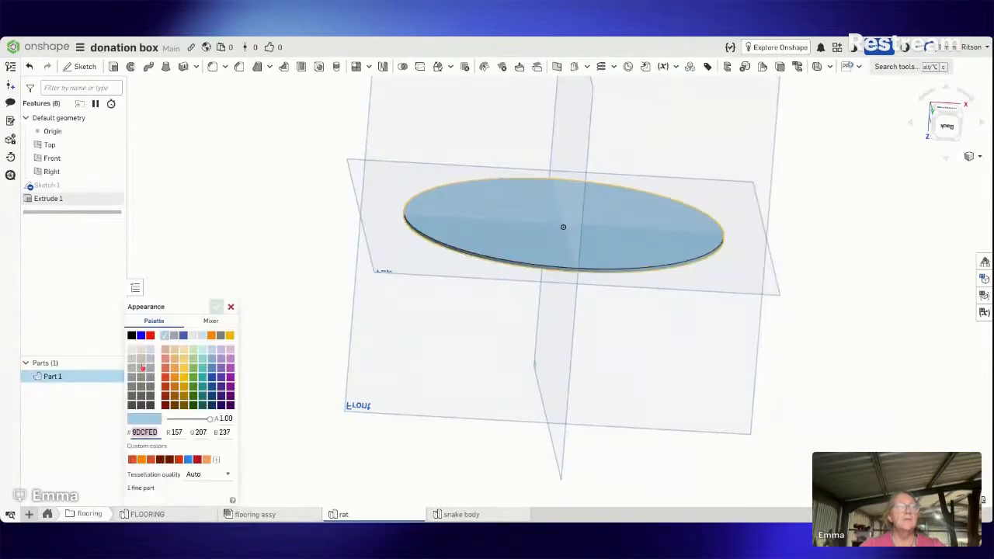
pyautogui.click(142, 354)
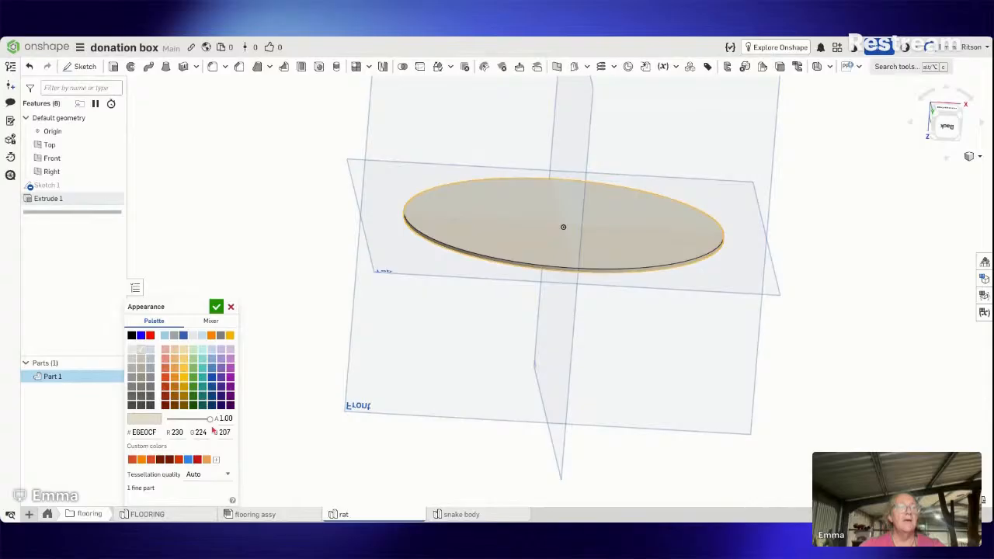
pyautogui.moveTo(212, 427); pyautogui.dragTo(187, 427)
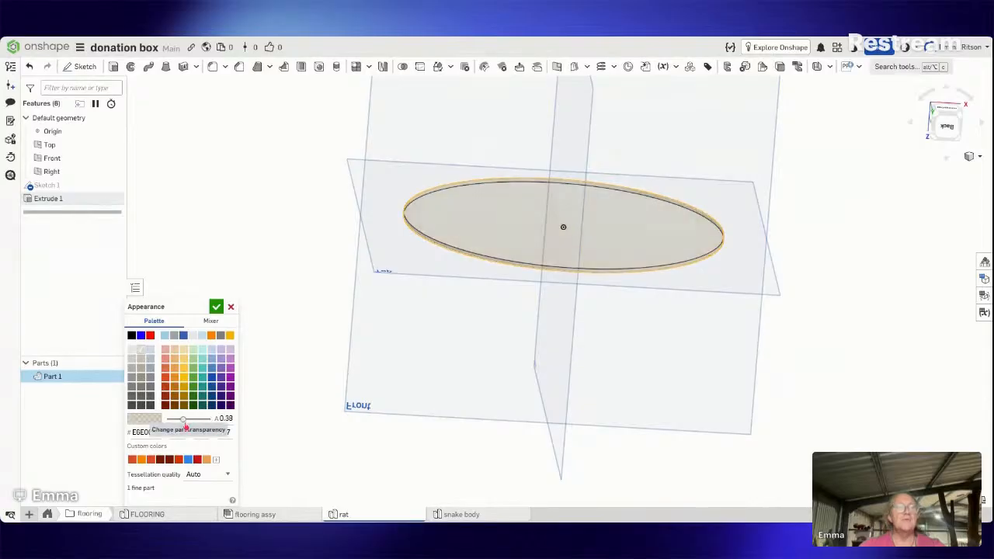
pyautogui.click(216, 307)
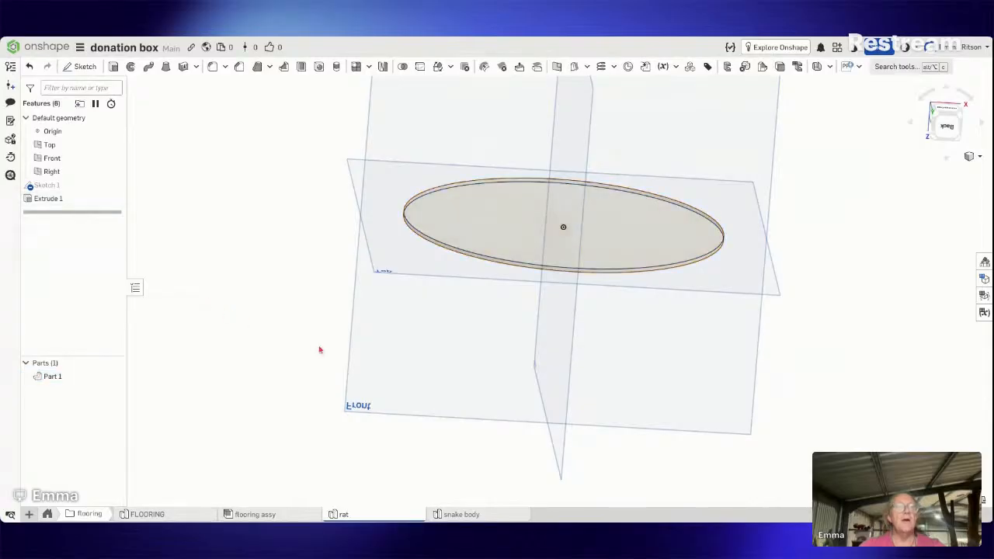
pyautogui.moveTo(322, 349)
pyautogui.mouseDown(button='right')
pyautogui.moveTo(313, 326)
pyautogui.moveTo(320, 365)
pyautogui.mouseUp(button='right')
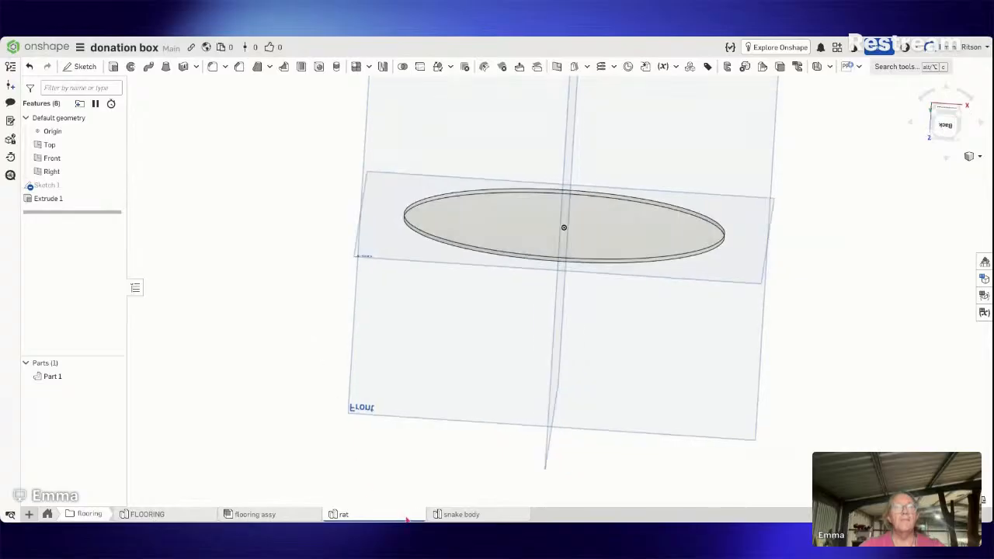
# Step: Insert the rat disc into the flooring assy and place it near the middle of the panel, among the snake bodies
pyautogui.click(264, 516)
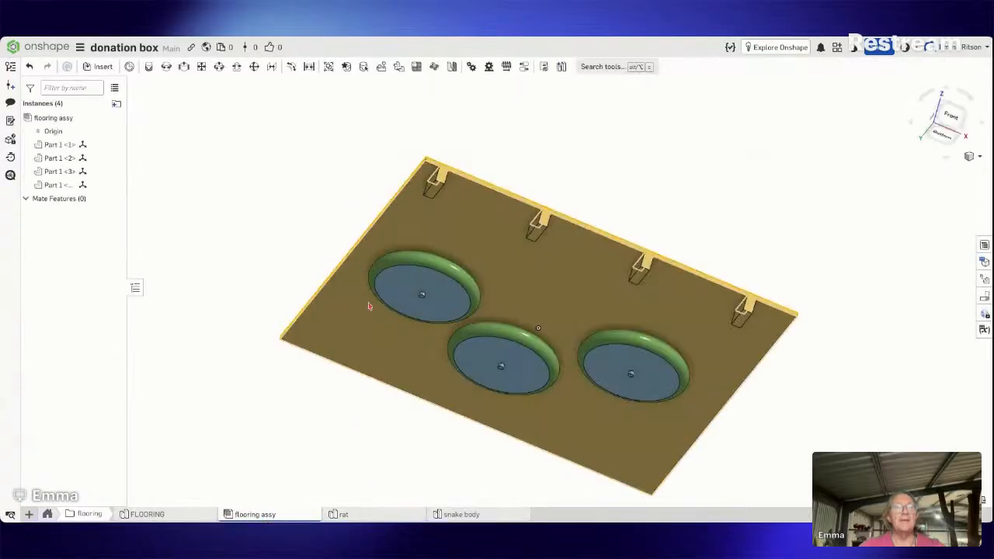
pyautogui.click(104, 66)
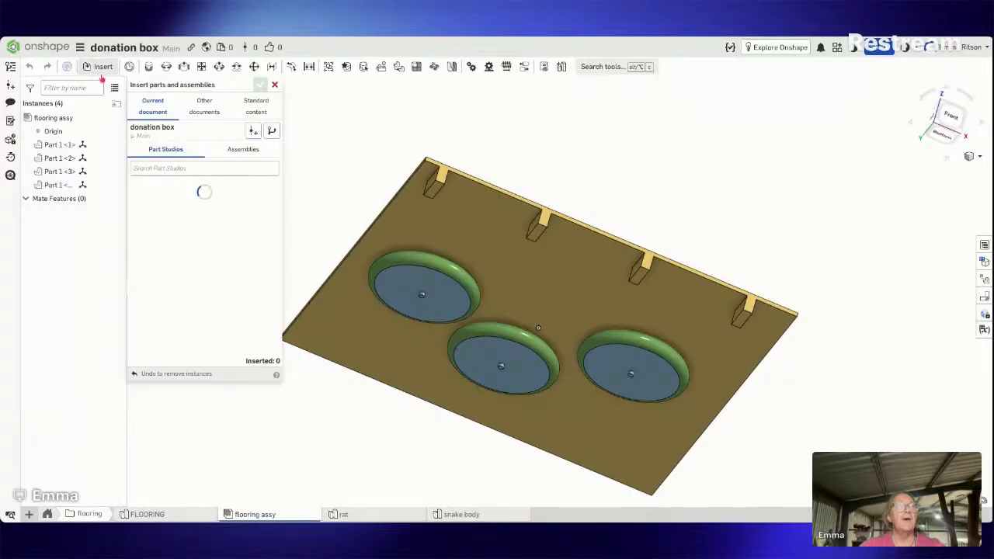
pyautogui.scroll(-5, 211, 318)
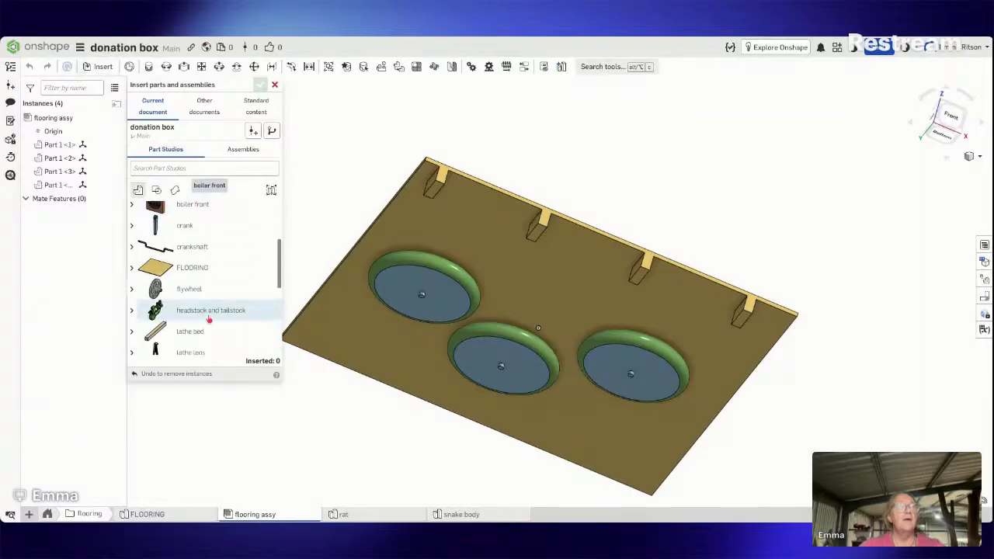
pyautogui.scroll(-3, 210, 317)
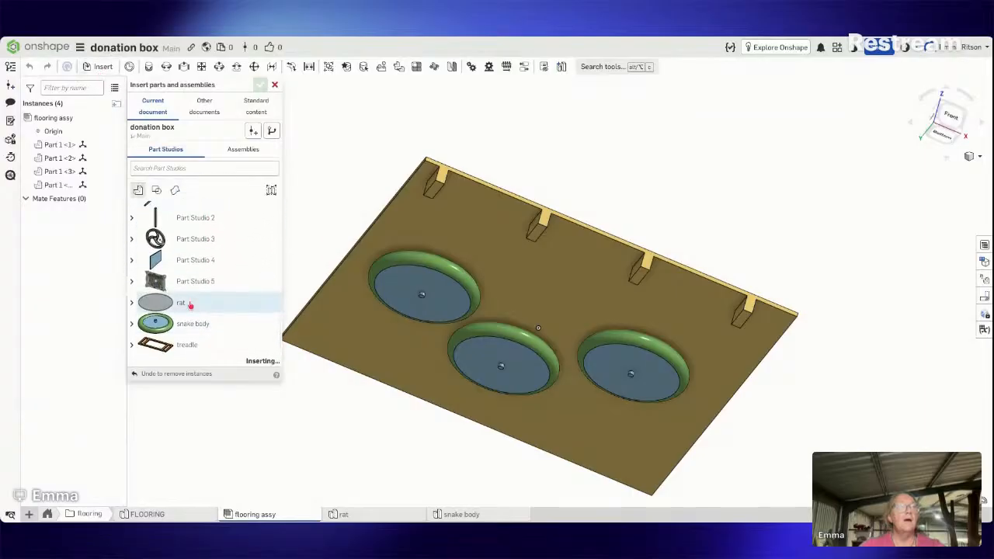
pyautogui.click(189, 304)
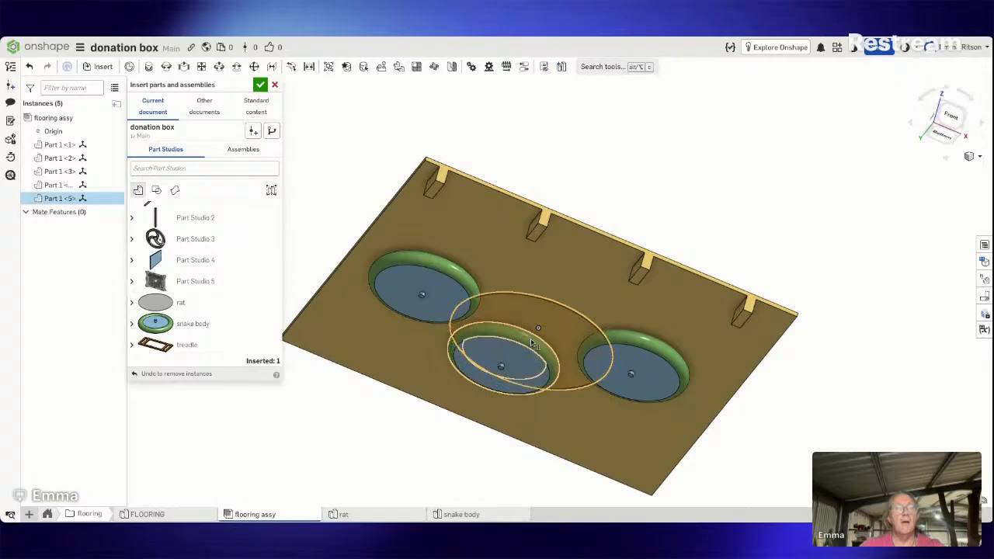
pyautogui.click(534, 341)
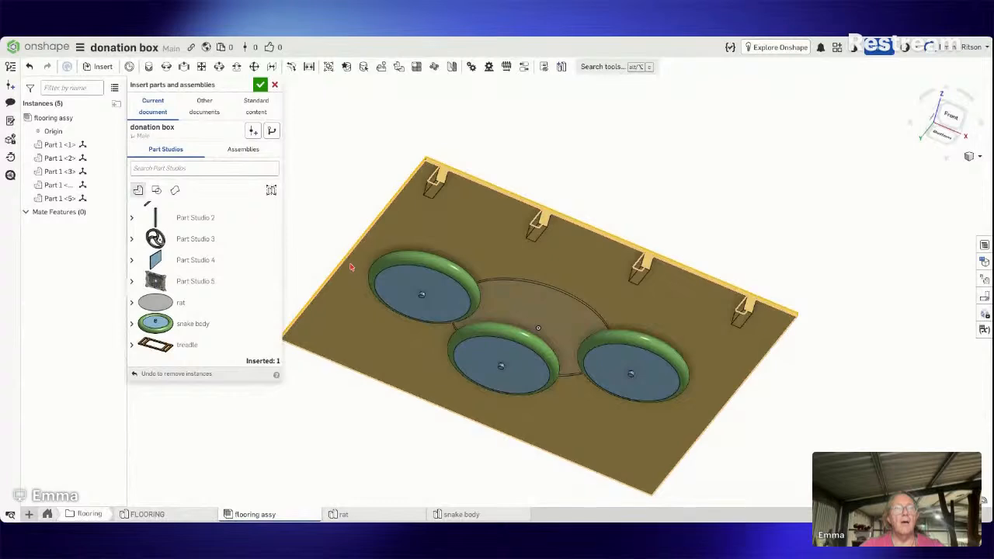
pyautogui.moveTo(344, 261); pyautogui.dragTo(331, 276, button='right')
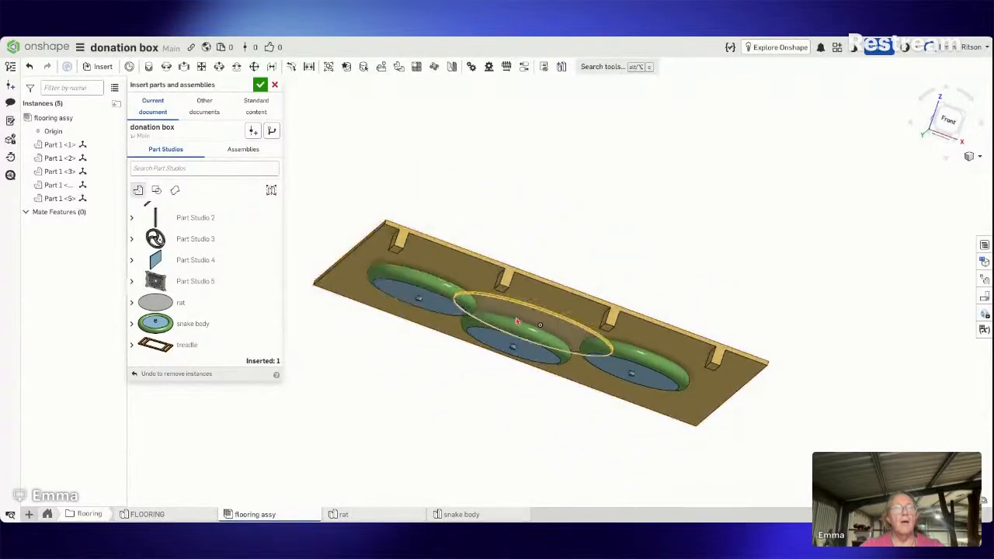
pyautogui.click(518, 323)
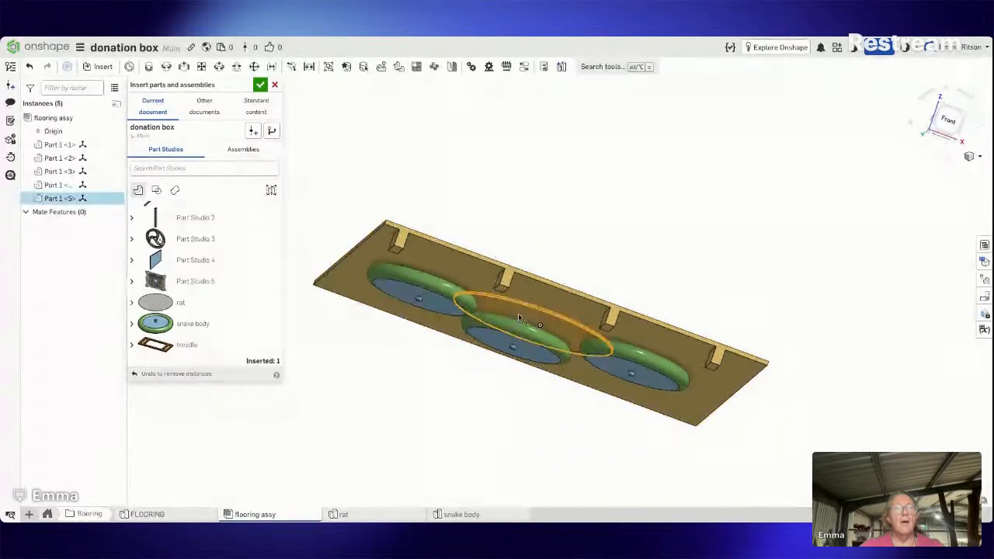
pyautogui.click(260, 84)
# Step: Lower the rat disc by about 11.3 mm to the underside of the ribs, checking its height from the front
pyautogui.click(556, 334)
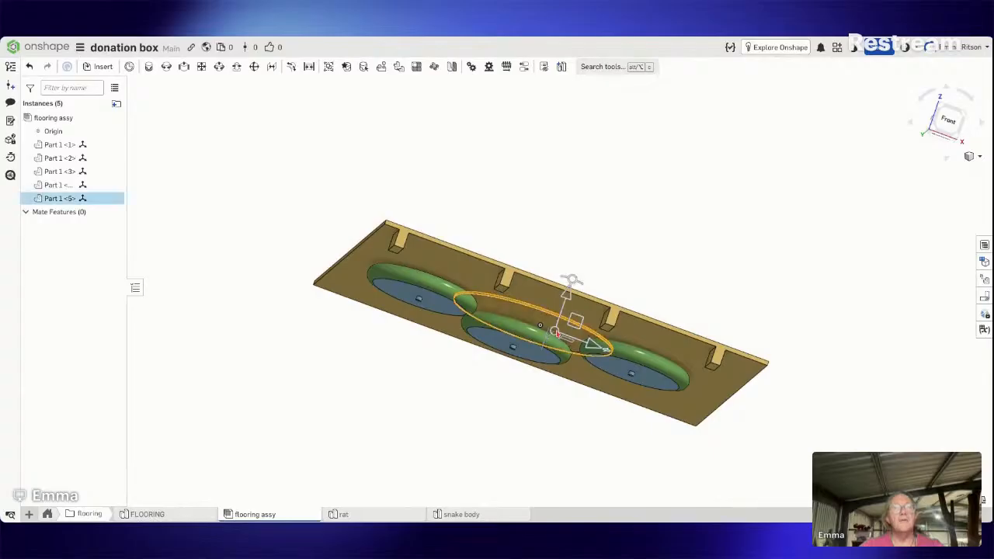
pyautogui.moveTo(571, 289); pyautogui.dragTo(565, 309)
pyautogui.click(948, 125)
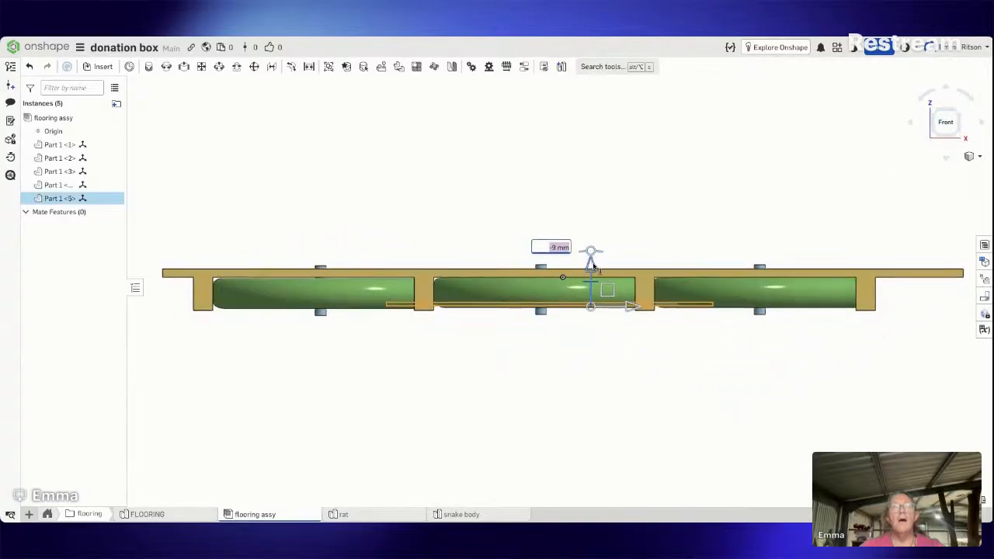
pyautogui.moveTo(591, 266); pyautogui.dragTo(591, 271)
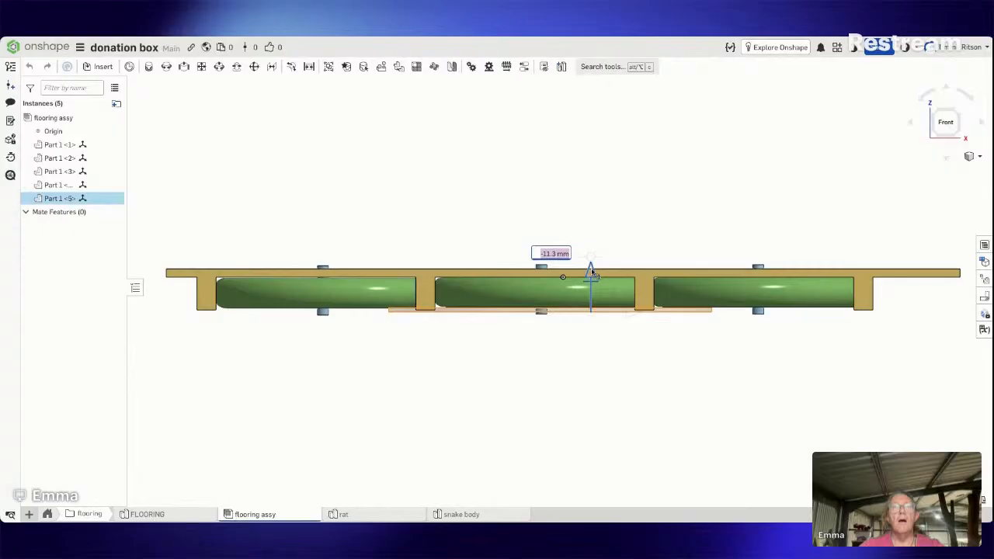
# Step: Lower the rat disc slightly further below the ribs and check it from underneath
pyautogui.moveTo(592, 271); pyautogui.dragTo(594, 274)
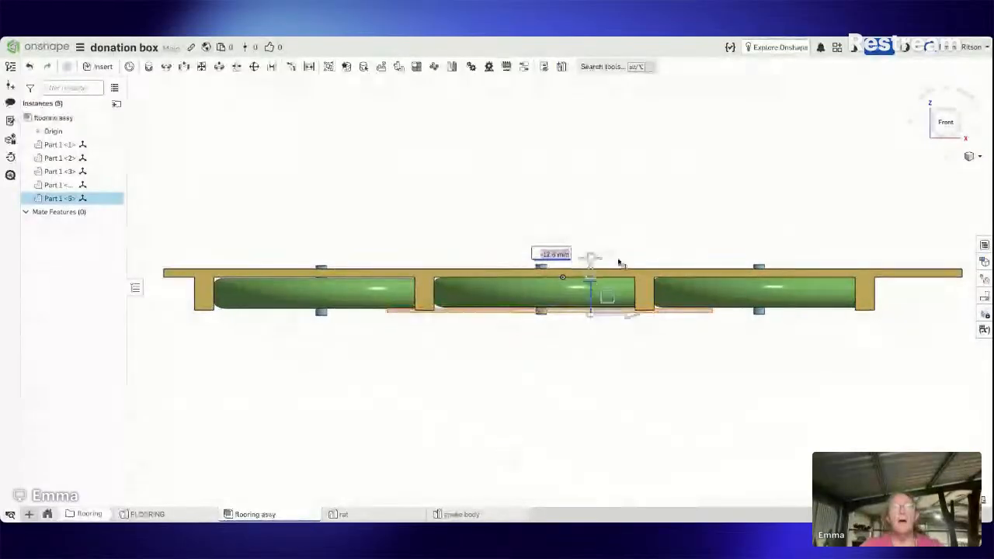
pyautogui.click(668, 205)
pyautogui.moveTo(667, 204); pyautogui.dragTo(670, 186, button='right')
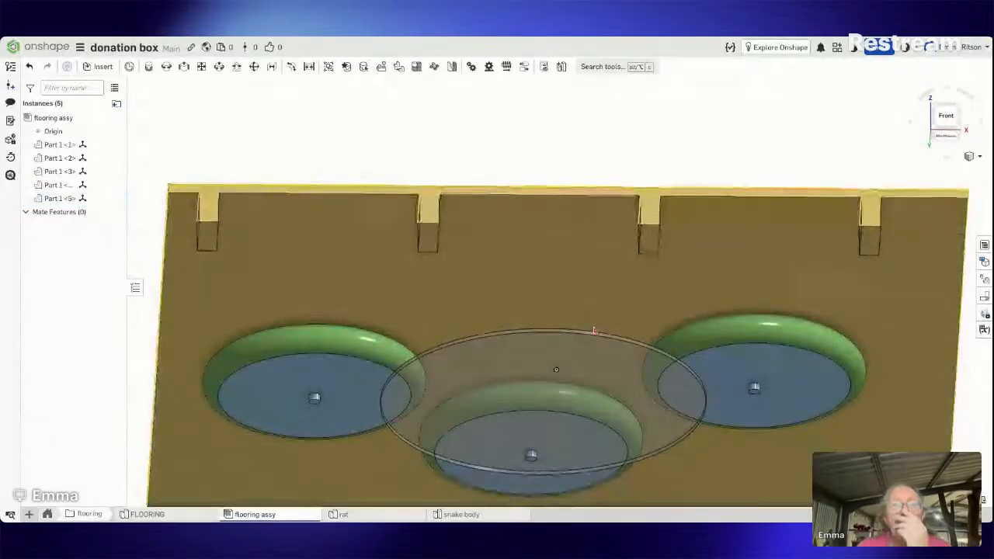
# Step: Edit the rat disc's sketch and set the circle's diameter to 220 mm
pyautogui.click(395, 513)
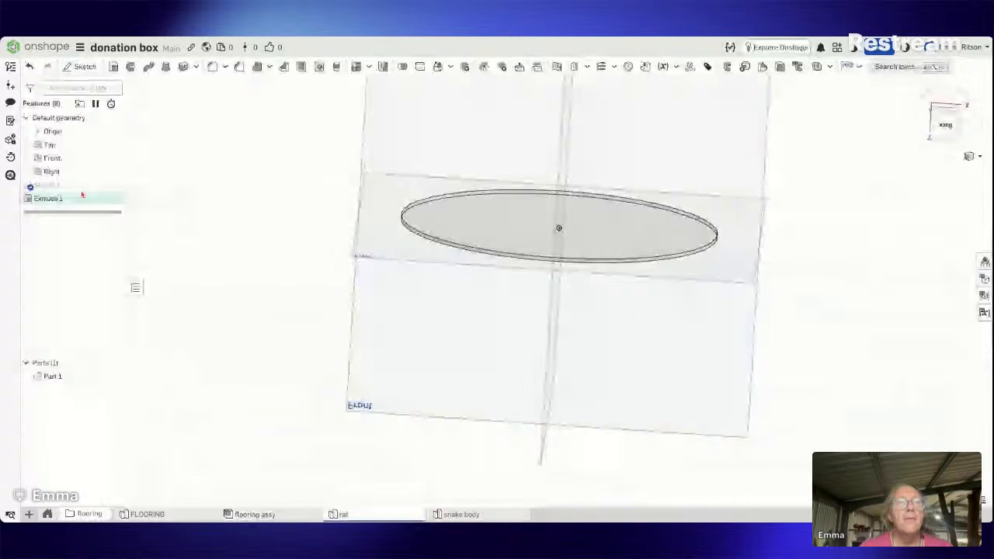
pyautogui.rightClick(75, 186)
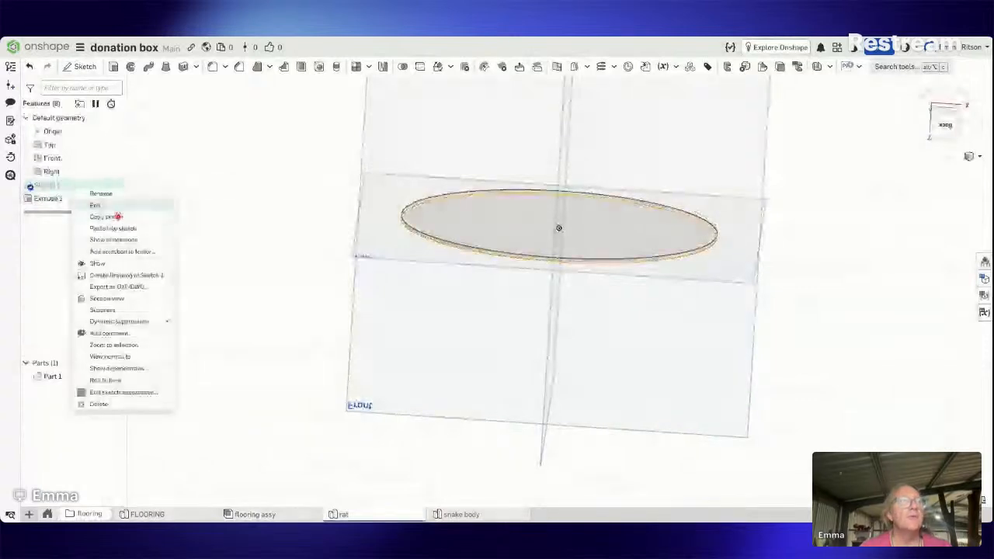
pyautogui.click(95, 205)
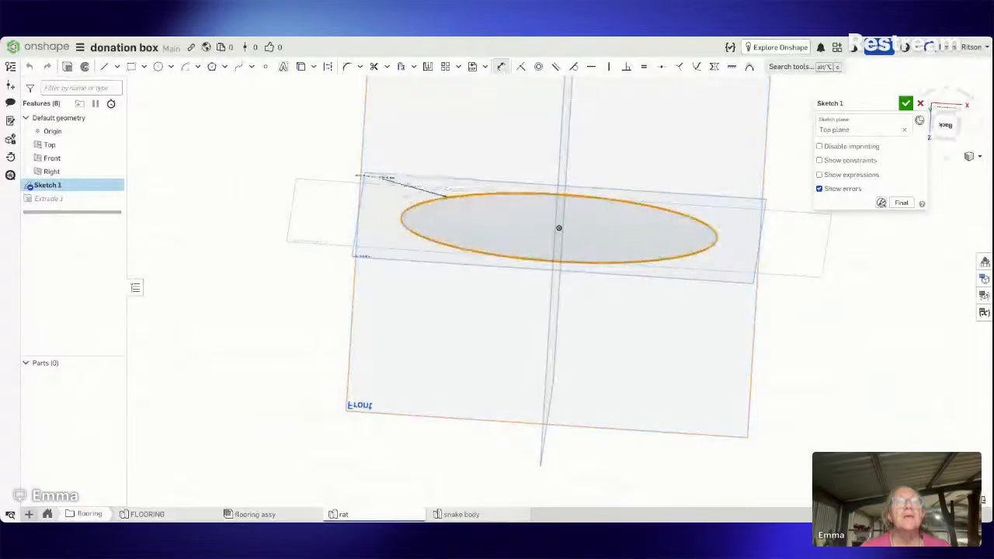
pyautogui.click(446, 196)
pyautogui.click(381, 178)
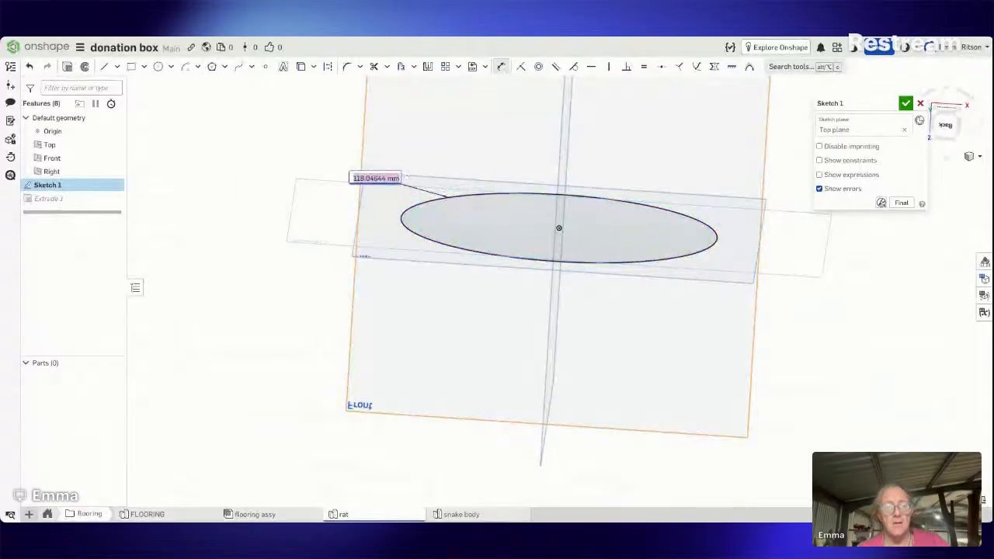
pyautogui.write('220')
pyautogui.press('Return')
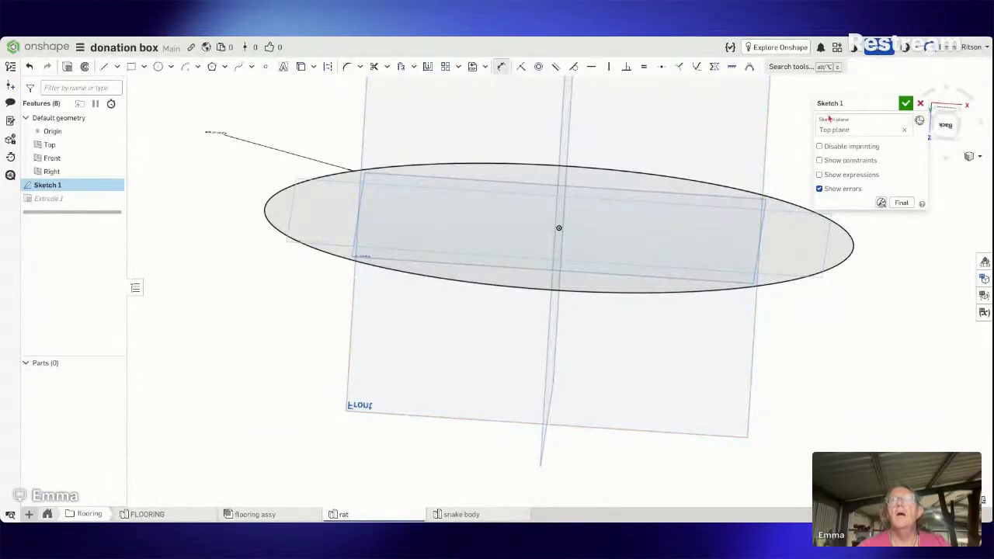
pyautogui.click(905, 103)
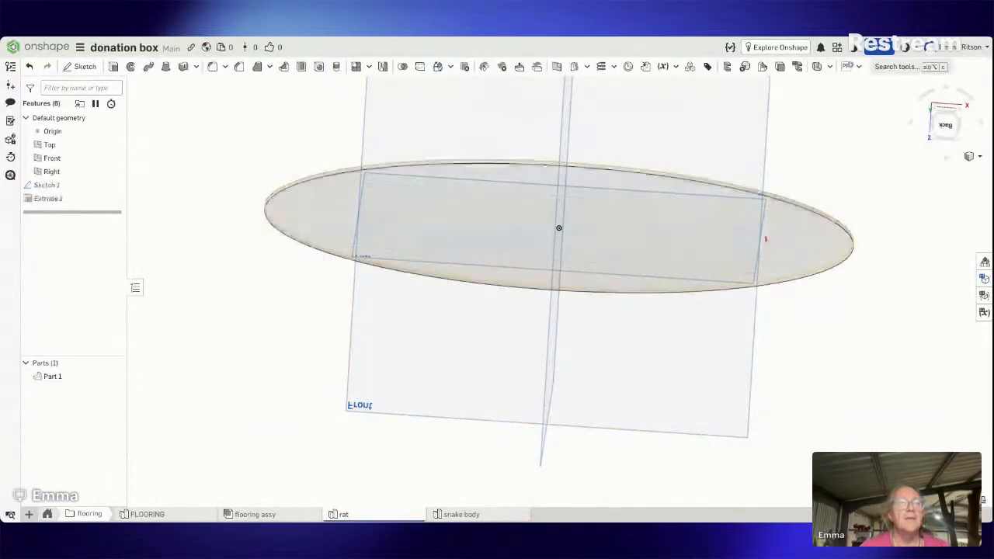
# Step: Return to the flooring assy and examine from below and the front how the enlarged rat disc covers the snake bodies beneath the ribs
pyautogui.click(272, 514)
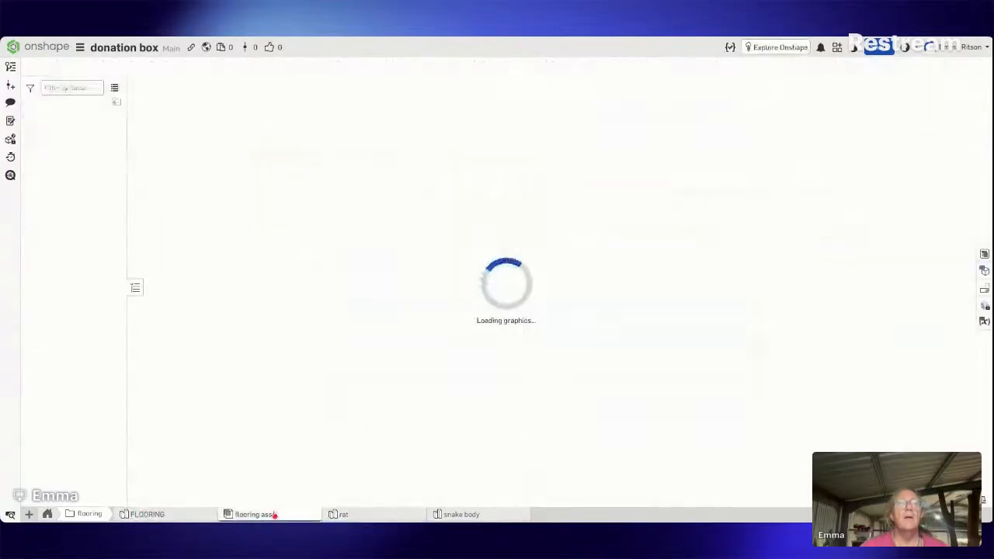
pyautogui.moveTo(262, 497); pyautogui.dragTo(267, 467, button='right')
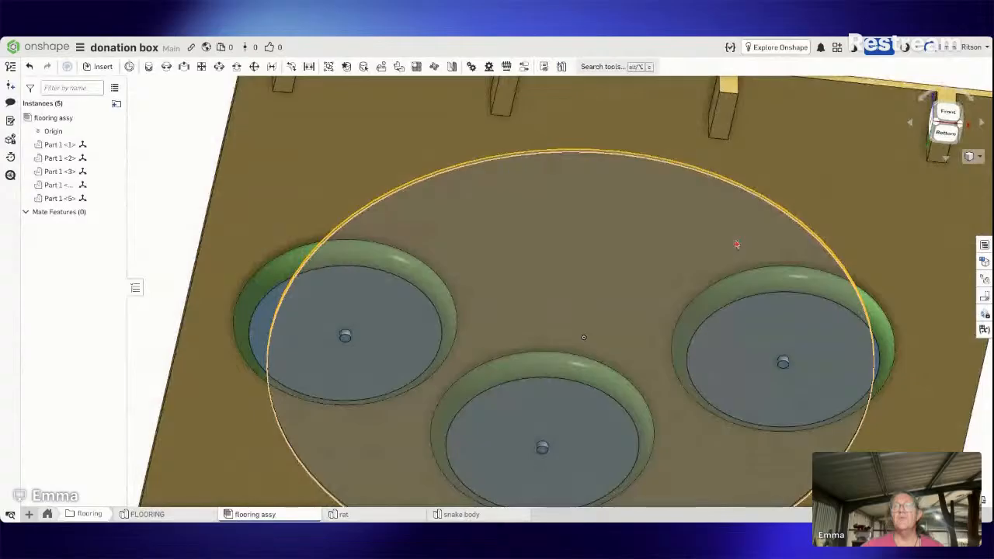
pyautogui.click(935, 130)
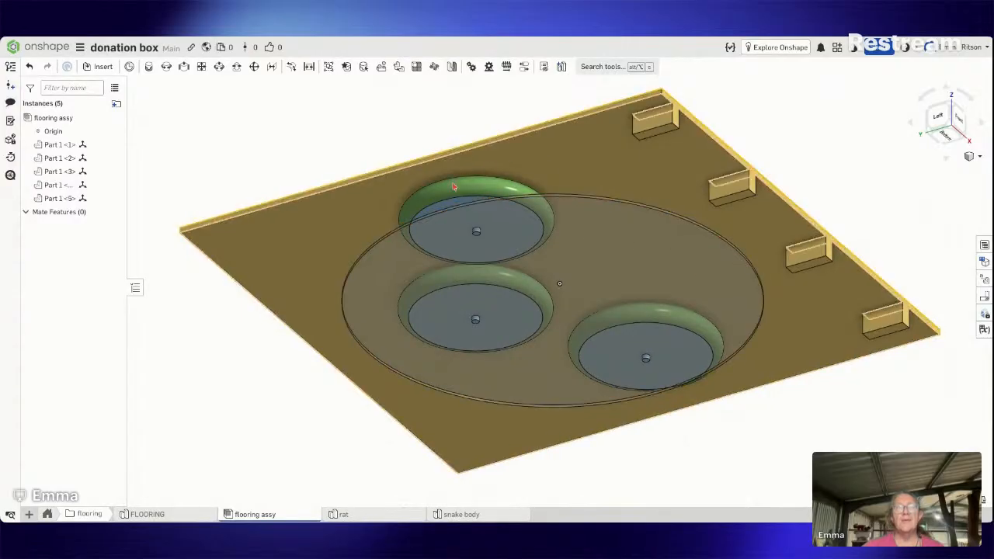
pyautogui.moveTo(414, 387); pyautogui.dragTo(399, 401, button='right')
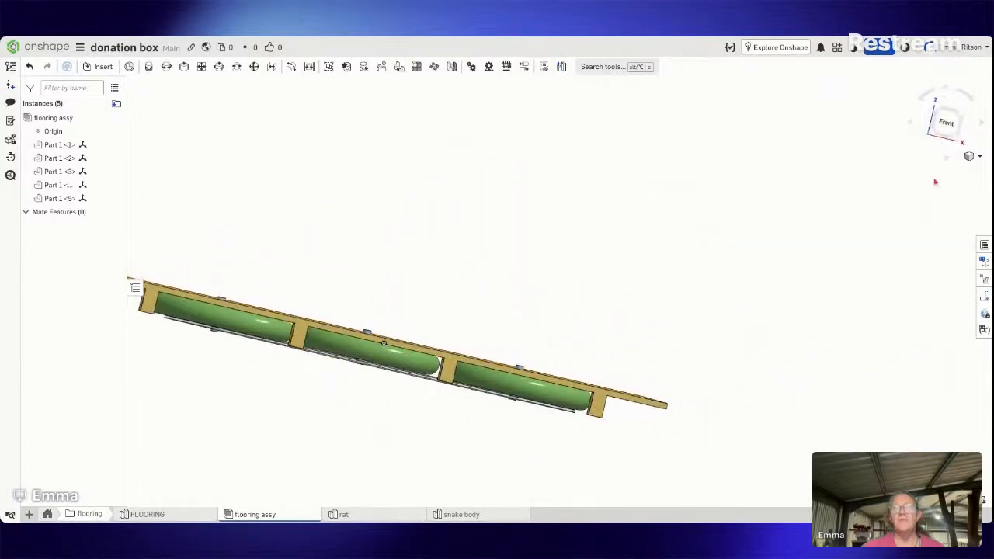
pyautogui.click(946, 129)
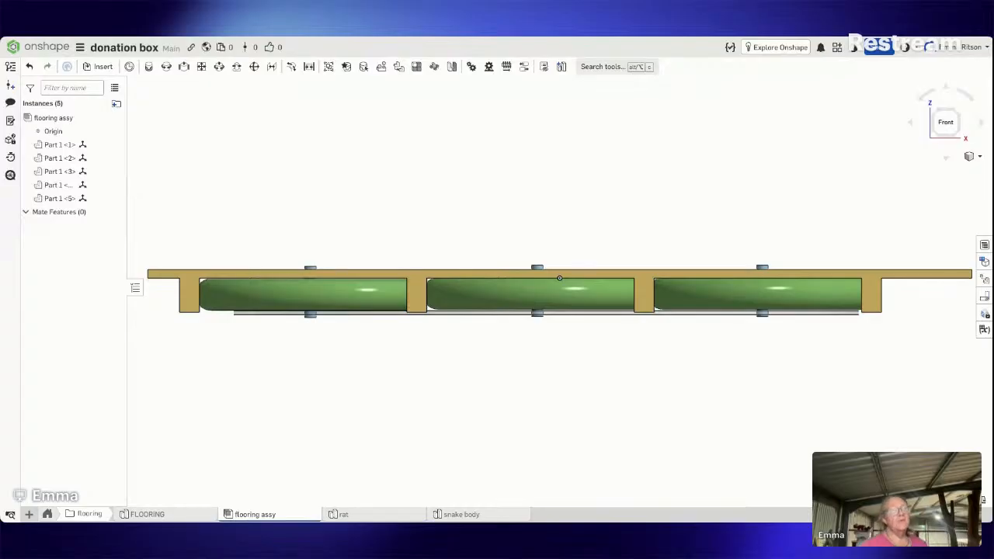
pyautogui.scroll(1, 648, 394)
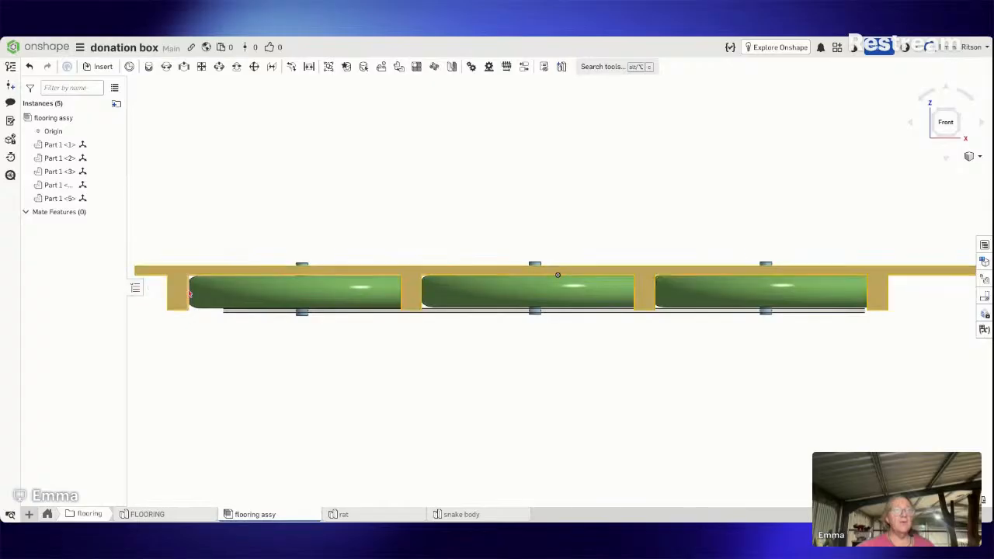
pyautogui.moveTo(182, 315); pyautogui.dragTo(254, 213, button='right')
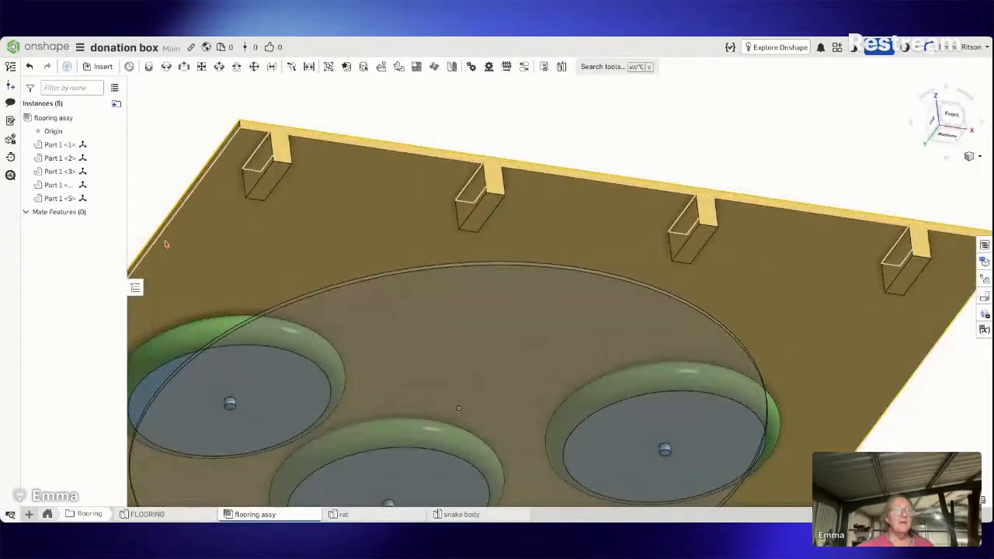
pyautogui.moveTo(206, 350); pyautogui.dragTo(185, 380, button='right')
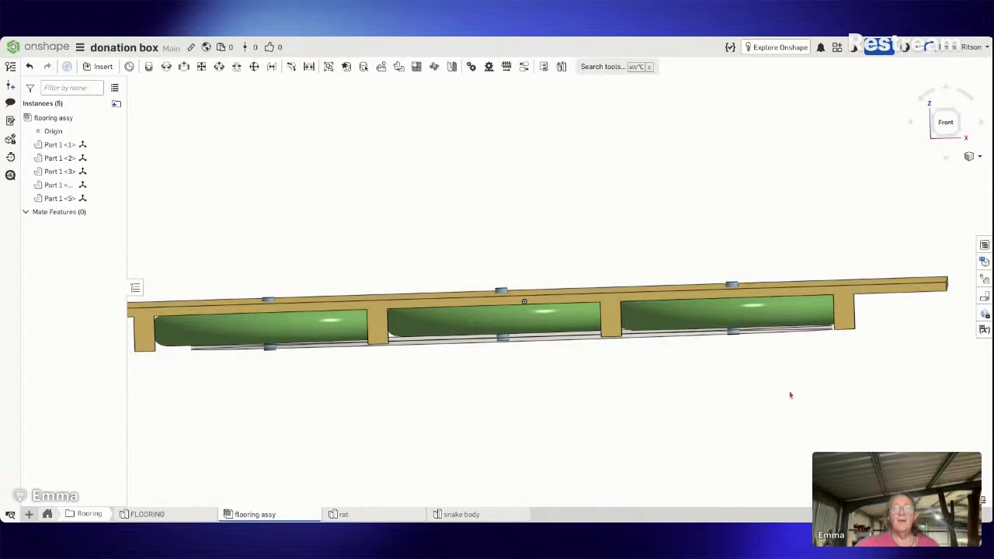
pyautogui.moveTo(765, 396); pyautogui.dragTo(756, 382, button='right')
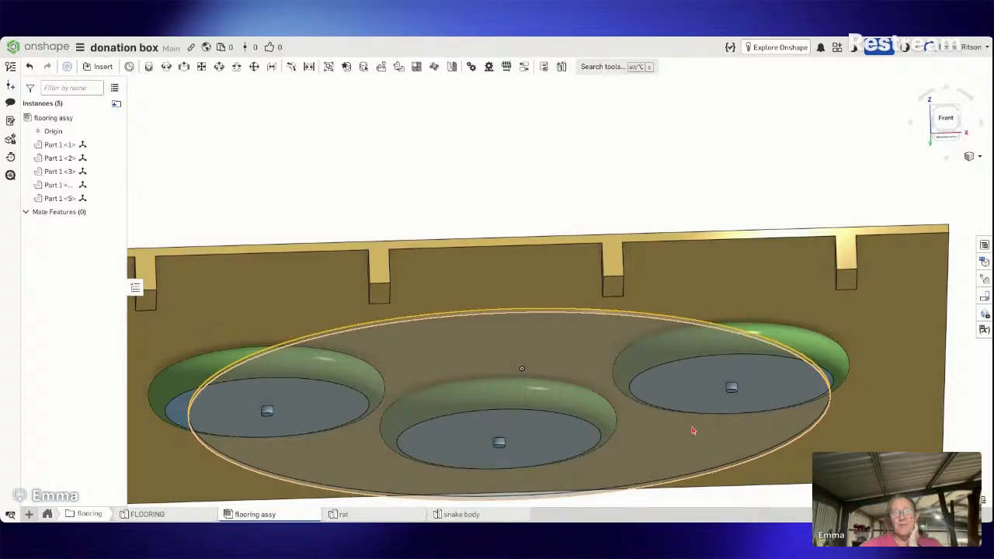
pyautogui.moveTo(681, 423); pyautogui.dragTo(681, 438, button='right')
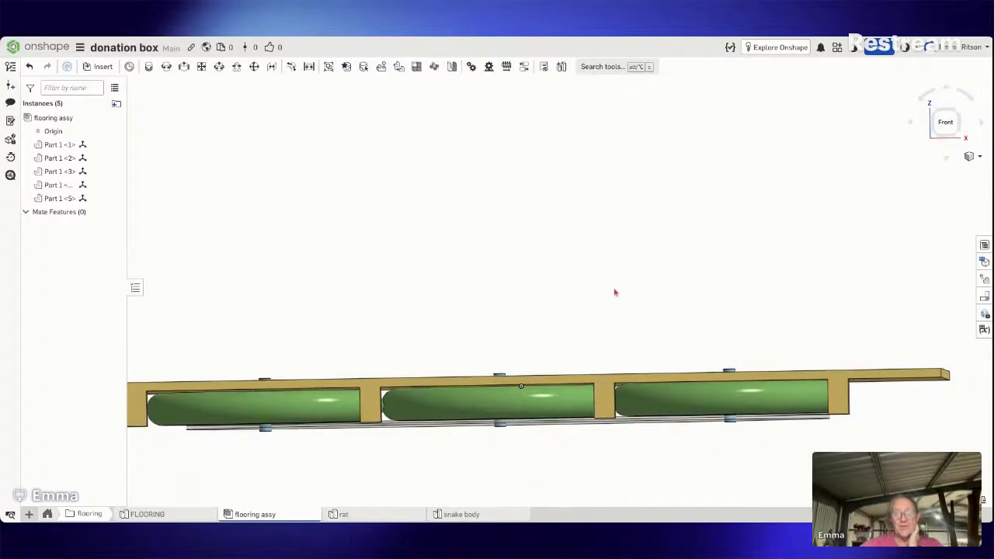
pyautogui.moveTo(629, 344)
pyautogui.mouseDown(button='right')
pyautogui.moveTo(621, 306)
pyautogui.moveTo(619, 381)
pyautogui.moveTo(622, 354)
pyautogui.mouseUp(button='right')
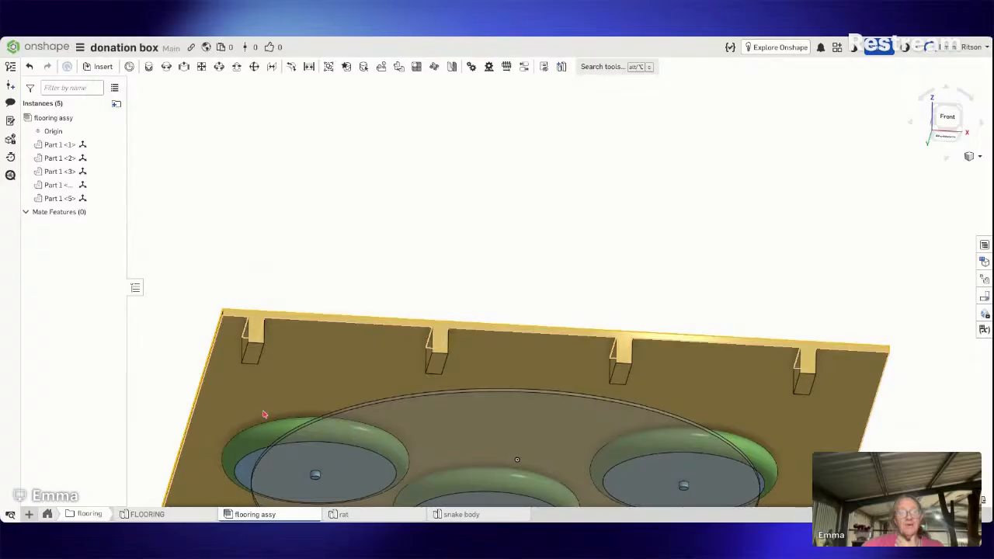
pyautogui.scroll(-4, 264, 415)
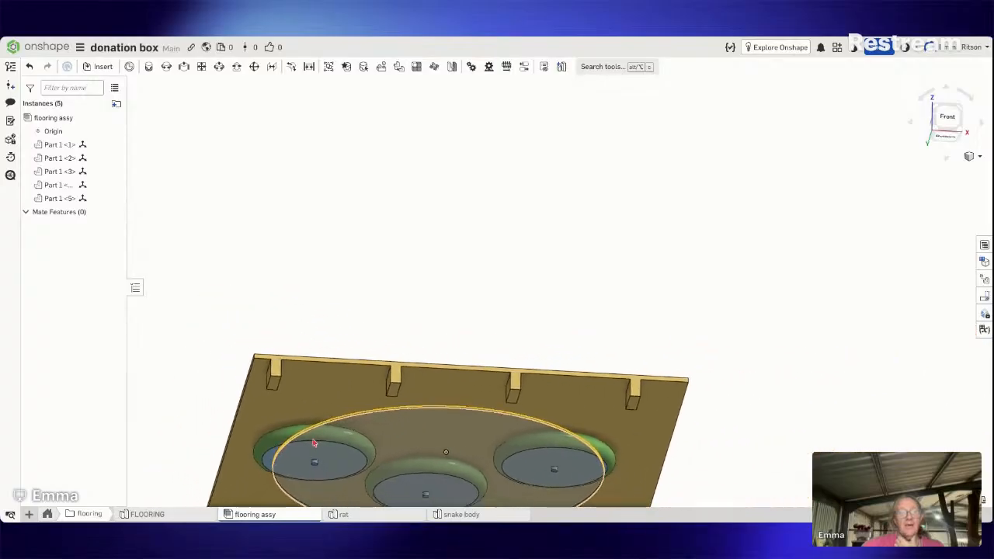
pyautogui.scroll(-3, 314, 442)
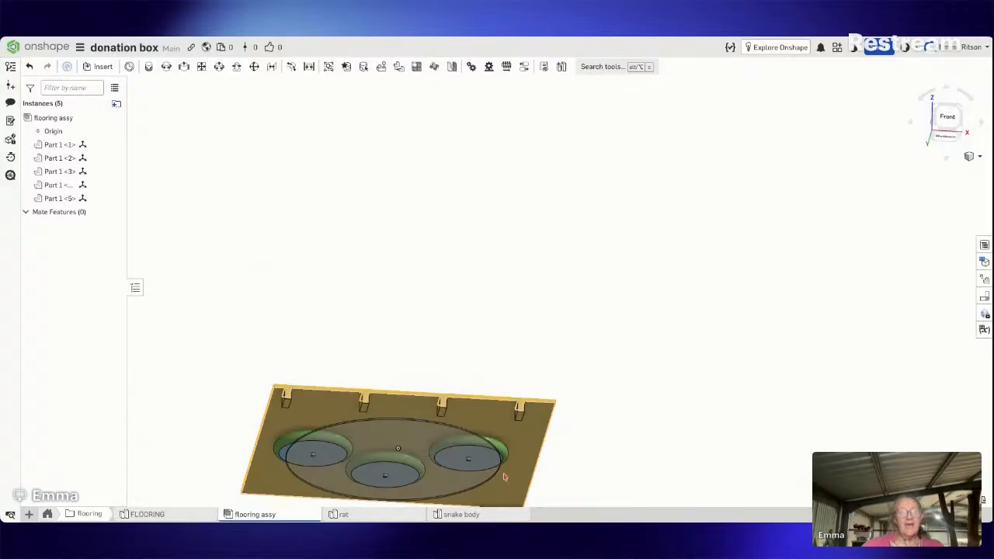
pyautogui.moveTo(497, 467); pyautogui.dragTo(488, 486, button='right')
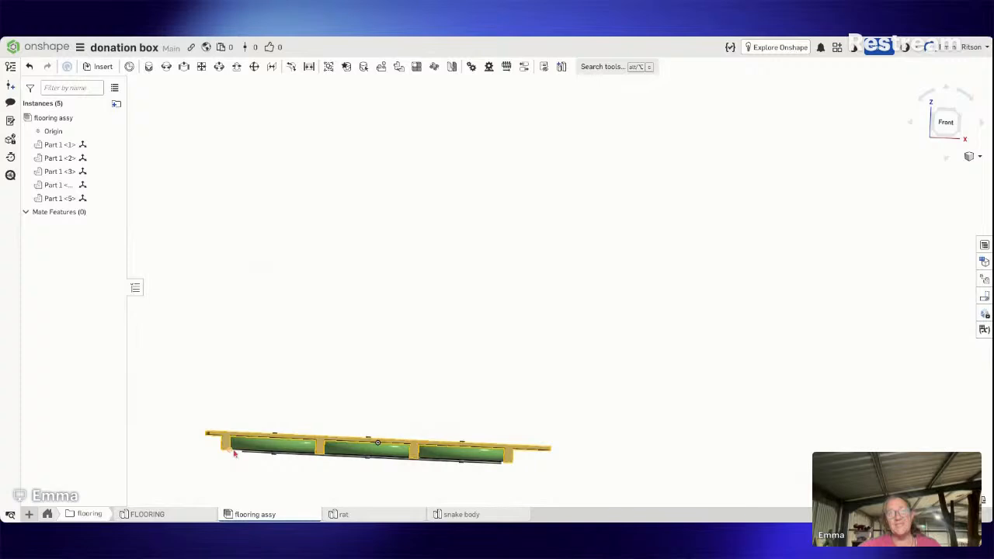
pyautogui.moveTo(353, 401); pyautogui.dragTo(330, 431, button='right')
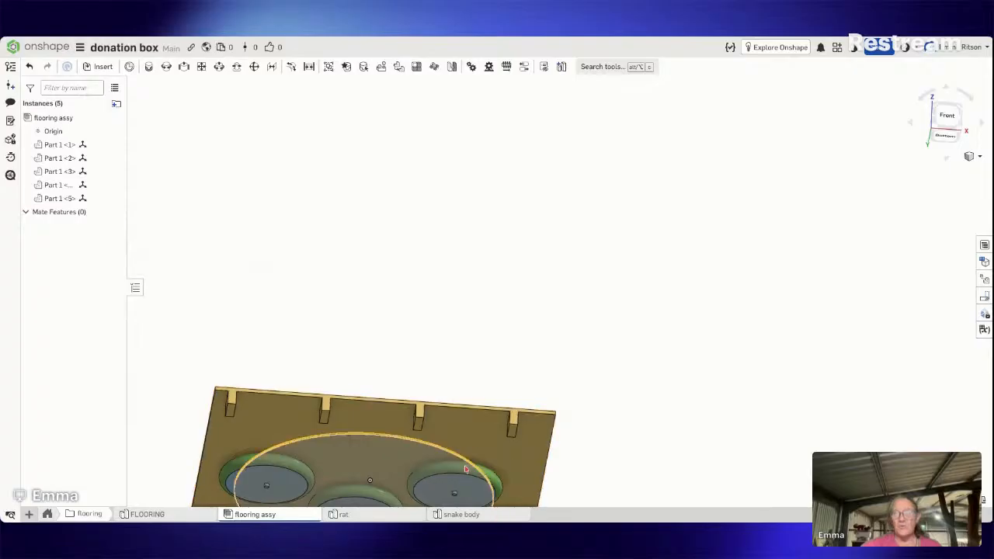
pyautogui.click(946, 128)
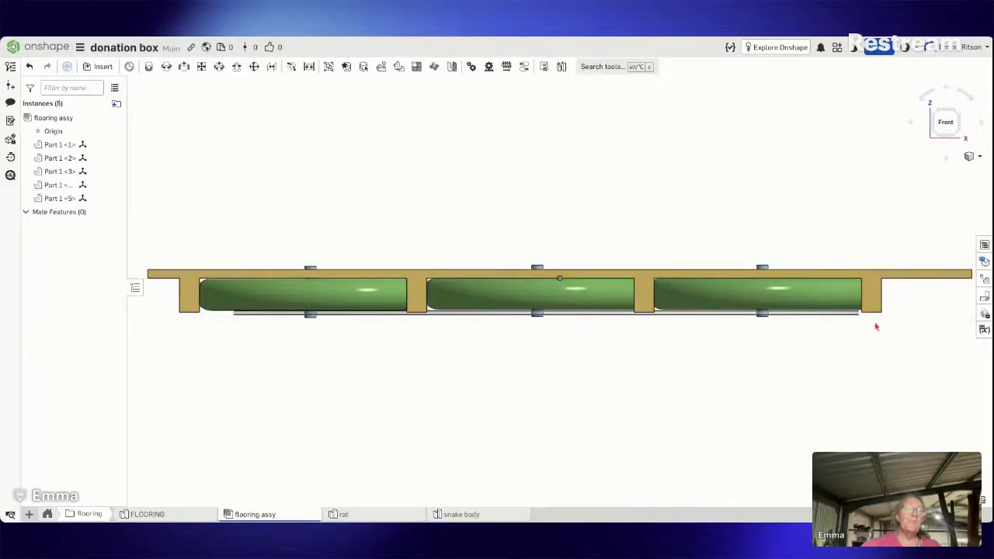
pyautogui.moveTo(876, 326); pyautogui.dragTo(710, 373, button='right')
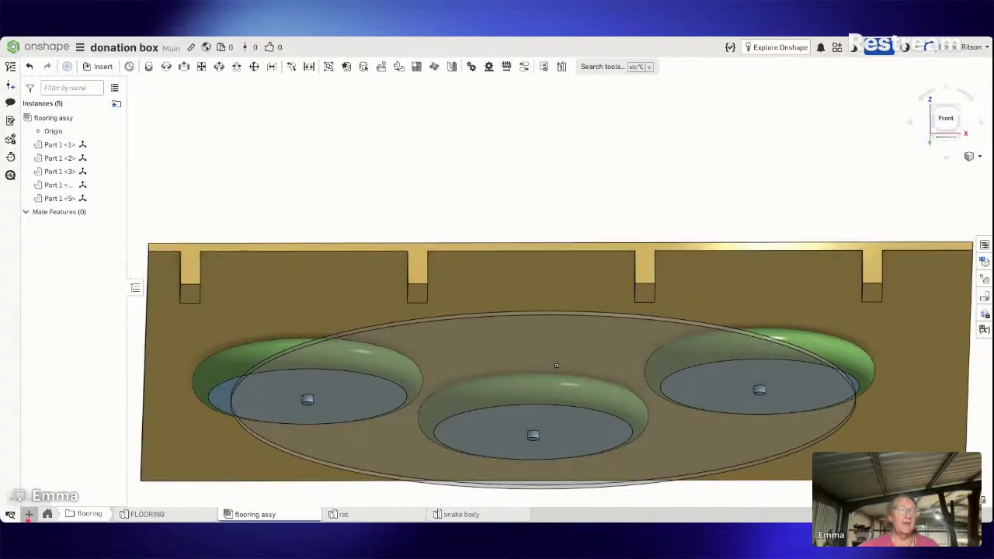
# Step: Open the main assy and delete the single flooring panel part lying on the base plate
pyautogui.click(48, 515)
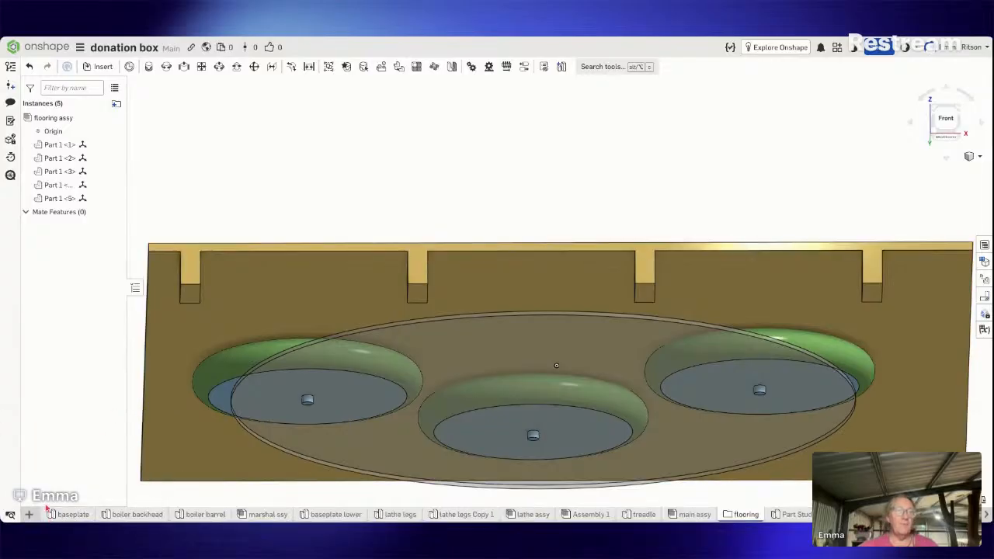
pyautogui.click(584, 515)
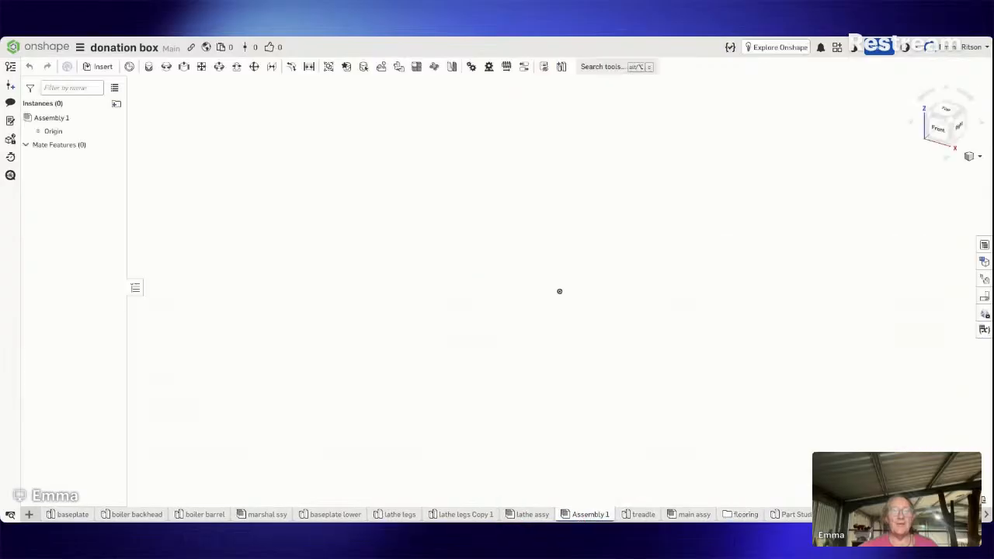
pyautogui.click(685, 515)
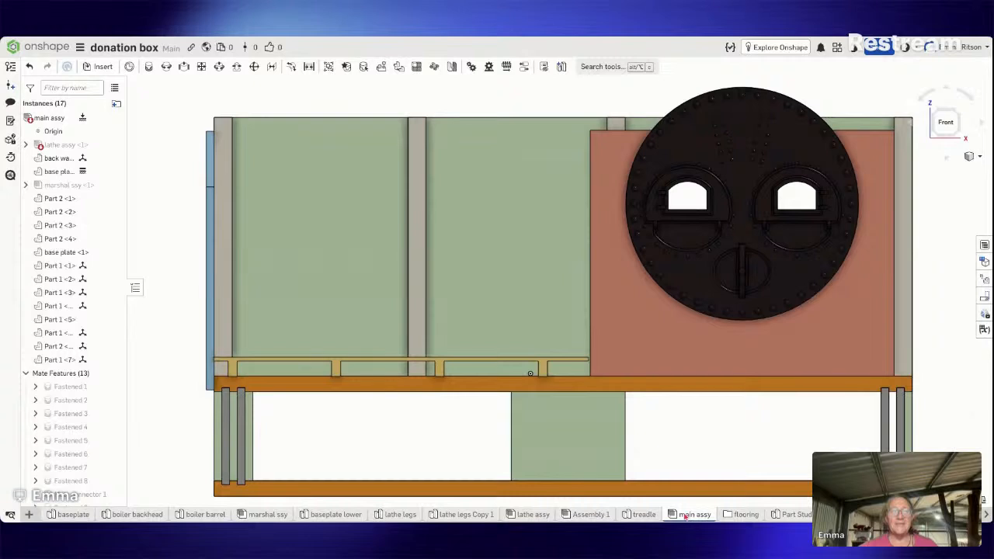
pyautogui.click(256, 362)
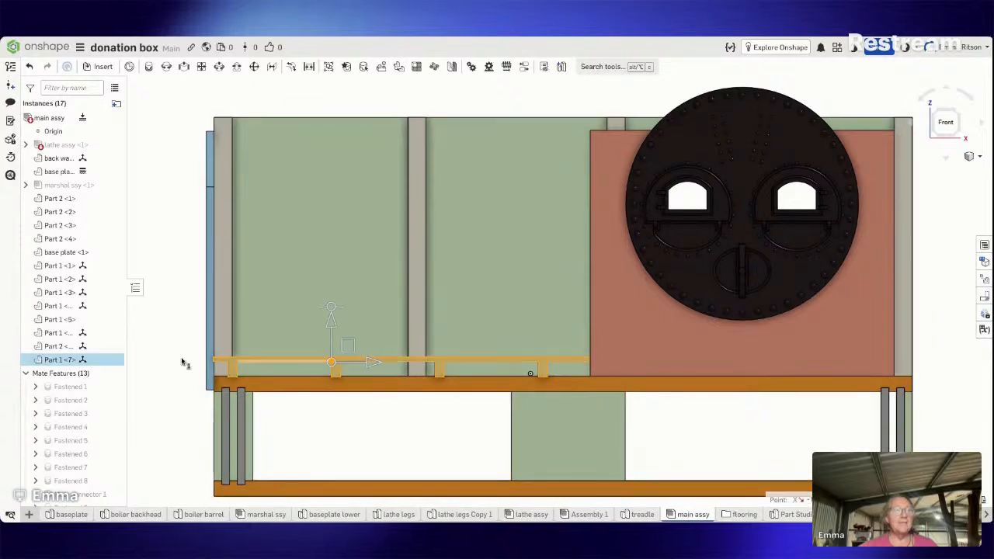
pyautogui.rightClick(104, 360)
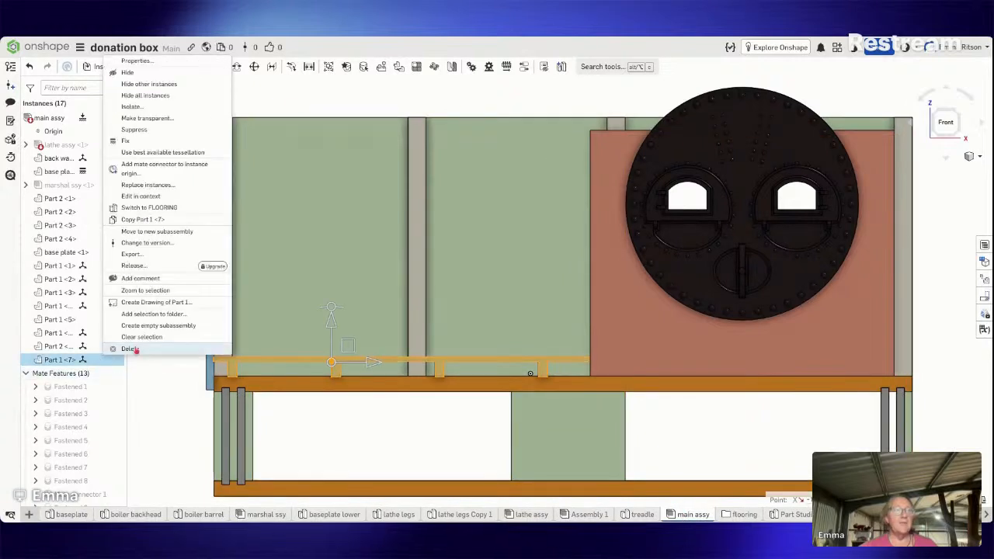
pyautogui.click(135, 349)
# Step: Insert the flooring assy into the main assy and place it on the base plate beside the boiler front
pyautogui.press('Down')
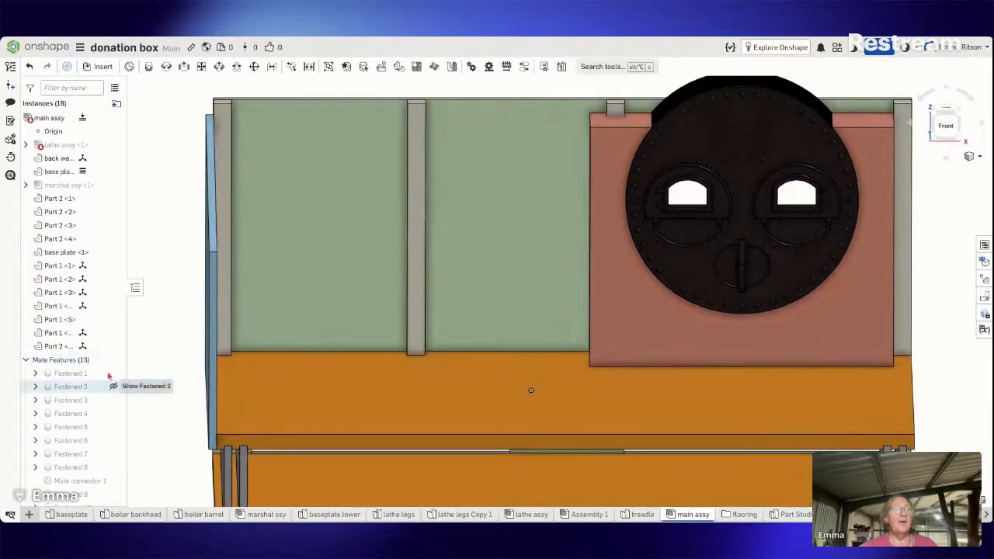
pyautogui.click(99, 66)
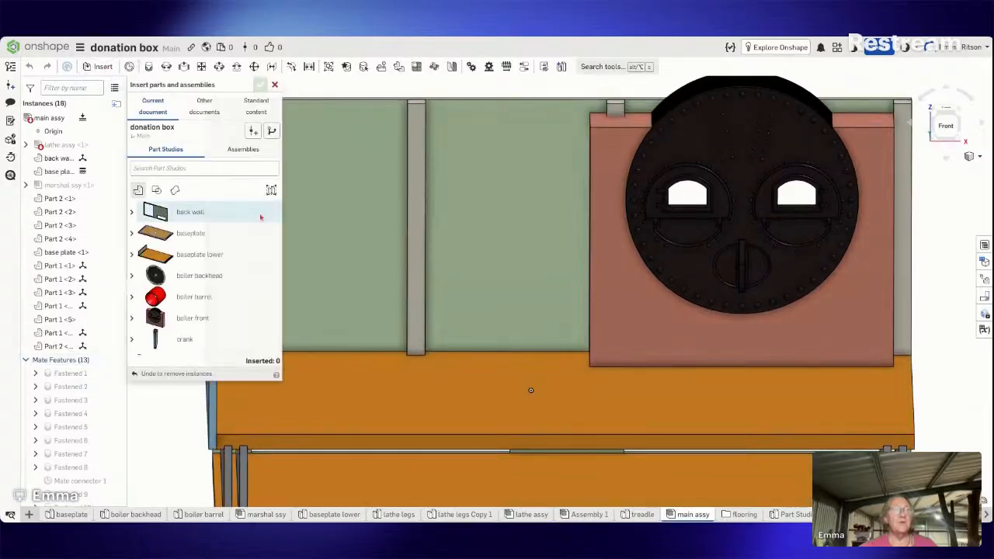
pyautogui.click(256, 151)
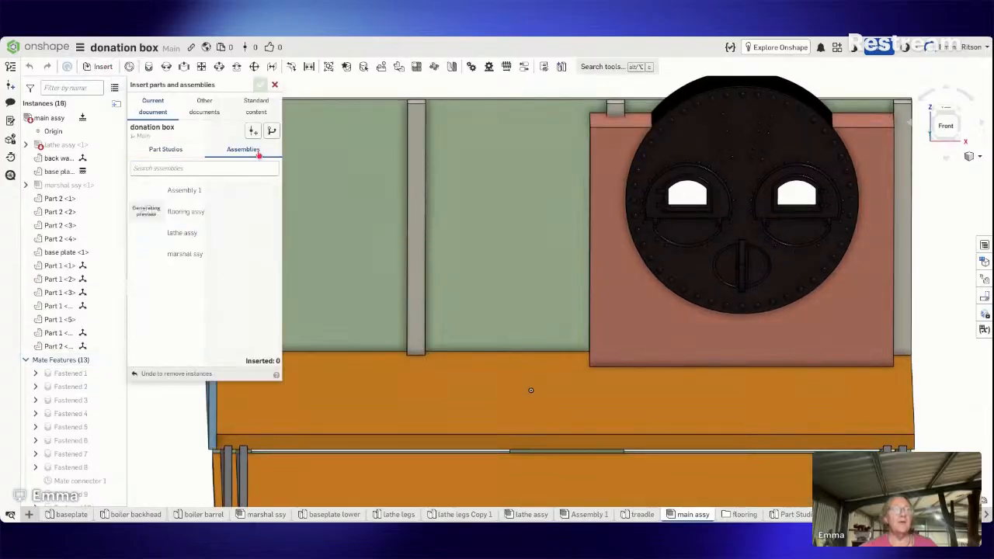
pyautogui.click(214, 195)
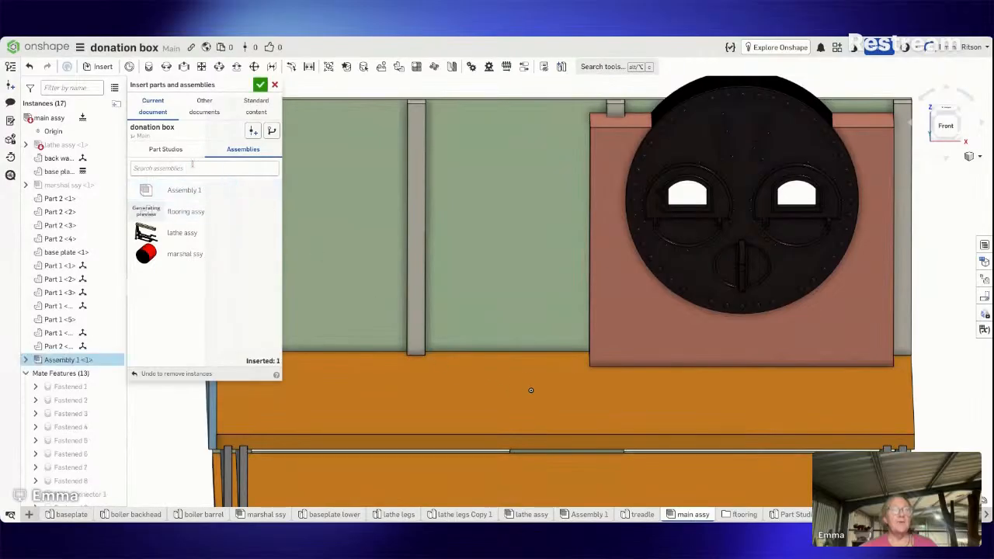
pyautogui.click(178, 195)
pyautogui.click(177, 210)
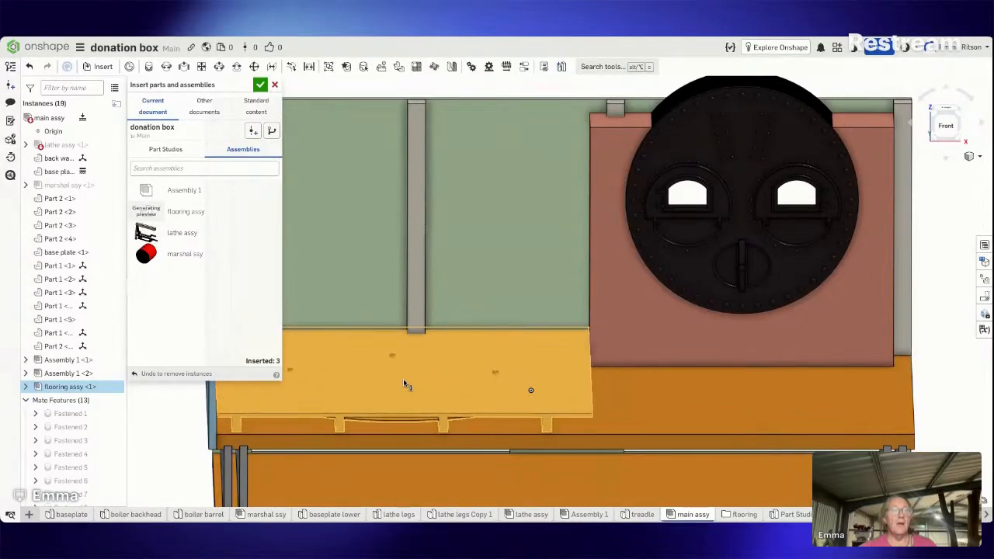
pyautogui.click(403, 380)
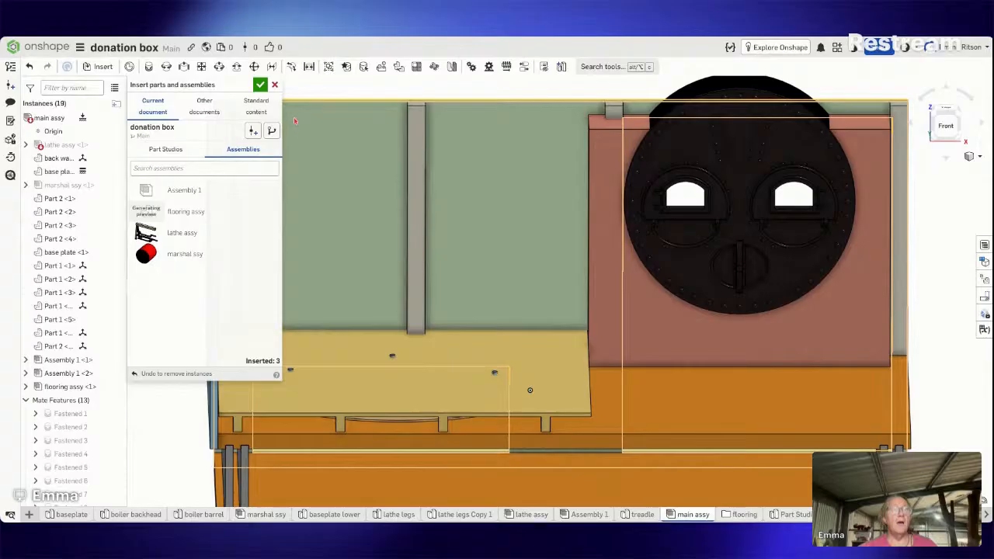
pyautogui.click(260, 85)
# Step: Lower the rat disc beneath the flooring ribs by 2 mm
pyautogui.moveTo(283, 193)
pyautogui.mouseDown(button='right')
pyautogui.moveTo(278, 176)
pyautogui.moveTo(281, 187)
pyautogui.moveTo(294, 178)
pyautogui.mouseUp(button='right')
pyautogui.moveTo(294, 179); pyautogui.dragTo(275, 215, button='right')
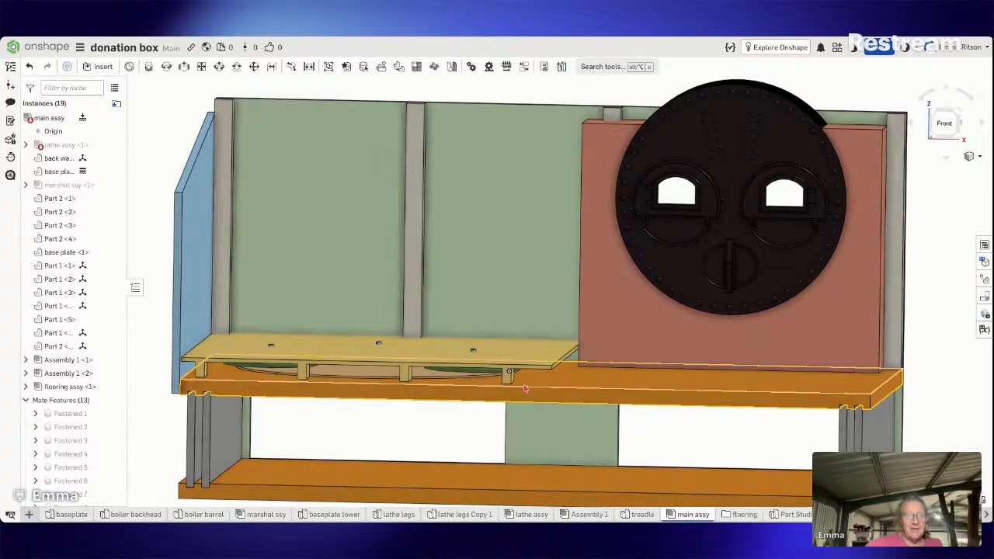
pyautogui.moveTo(521, 387); pyautogui.dragTo(523, 377, button='right')
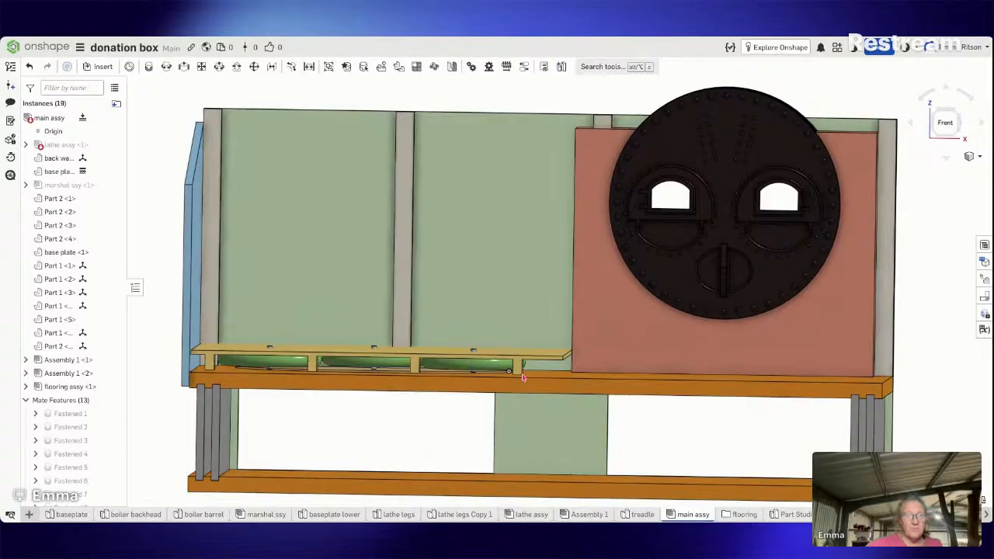
pyautogui.moveTo(522, 376); pyautogui.dragTo(525, 381)
pyautogui.moveTo(479, 414); pyautogui.dragTo(479, 392, button='right')
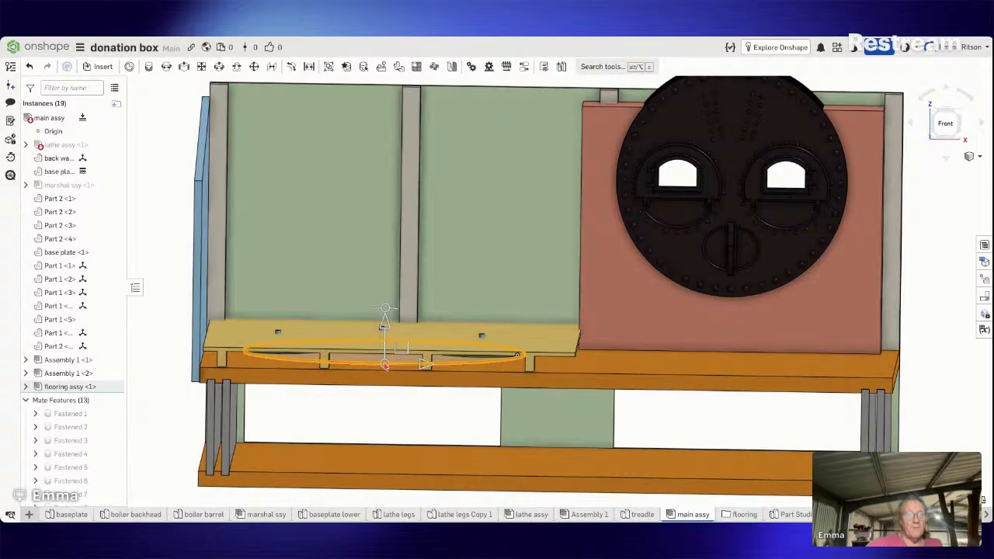
pyautogui.click(385, 363)
pyautogui.moveTo(386, 327); pyautogui.dragTo(387, 330)
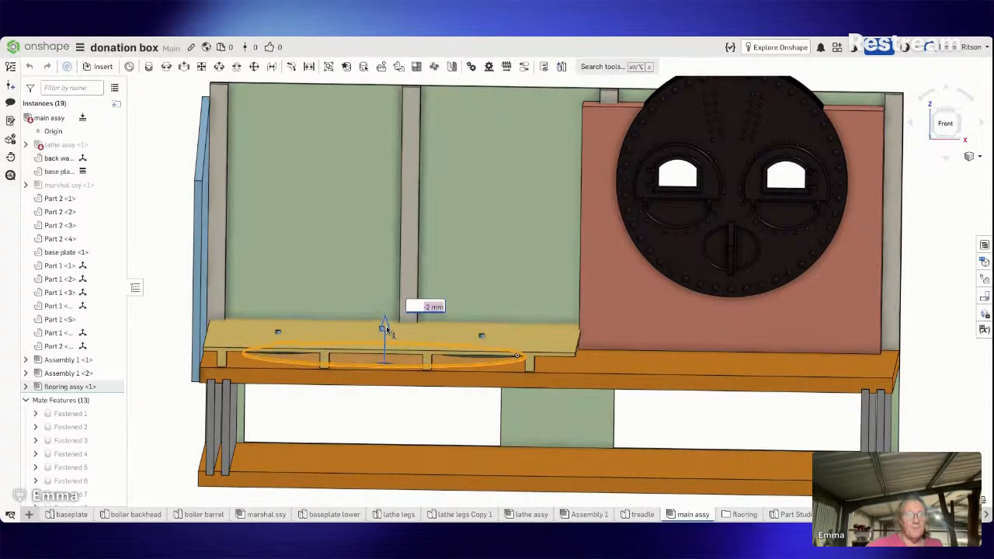
pyautogui.click(408, 408)
# Step: Lower the middle green snake body between the flooring ribs by 3 mm
pyautogui.moveTo(406, 405); pyautogui.dragTo(407, 402, button='right')
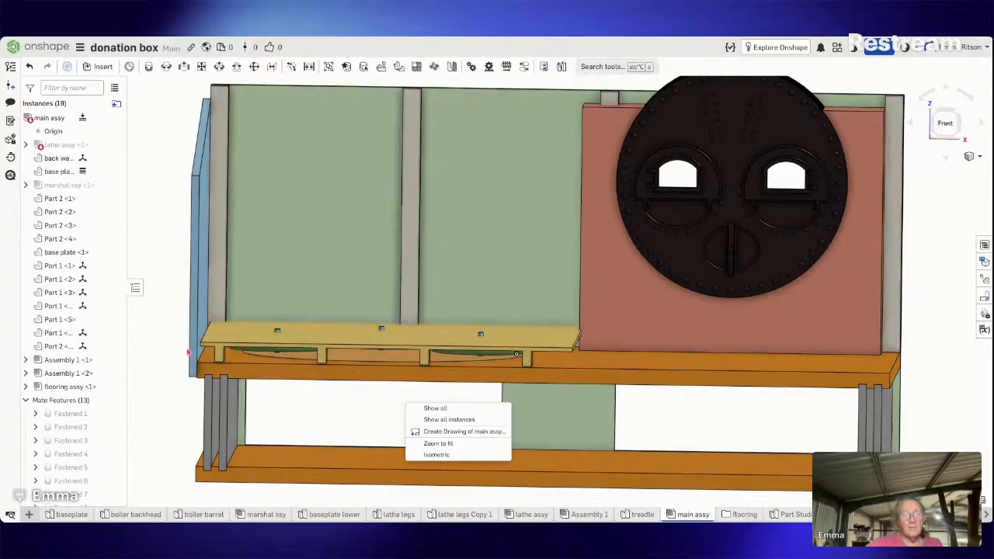
pyautogui.click(379, 362)
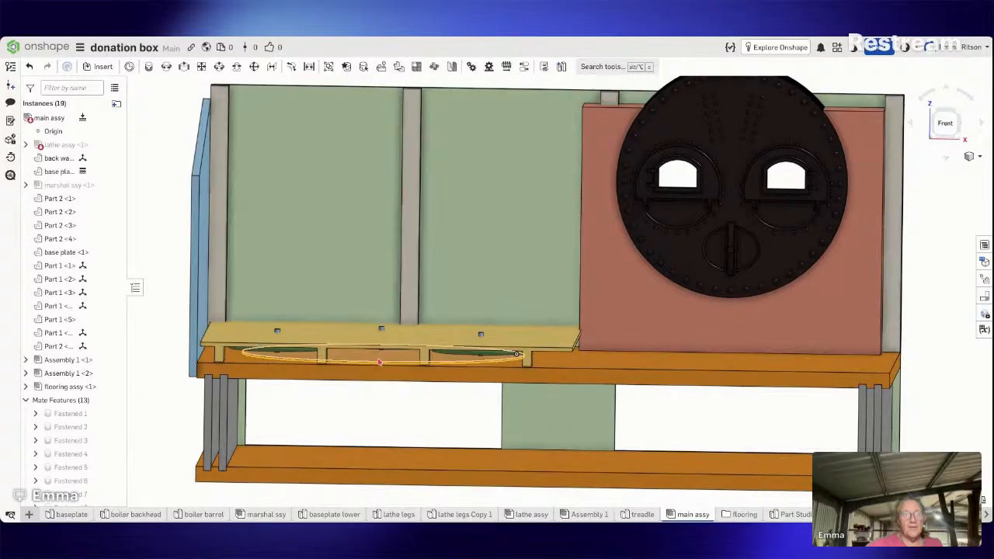
pyautogui.moveTo(375, 406); pyautogui.dragTo(376, 402, button='right')
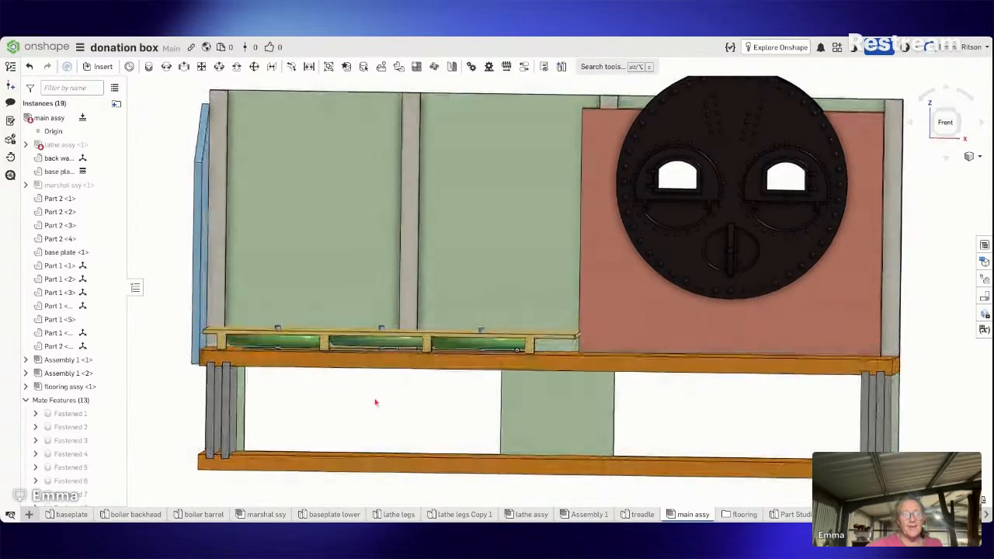
pyautogui.click(346, 348)
pyautogui.moveTo(365, 309); pyautogui.dragTo(364, 310)
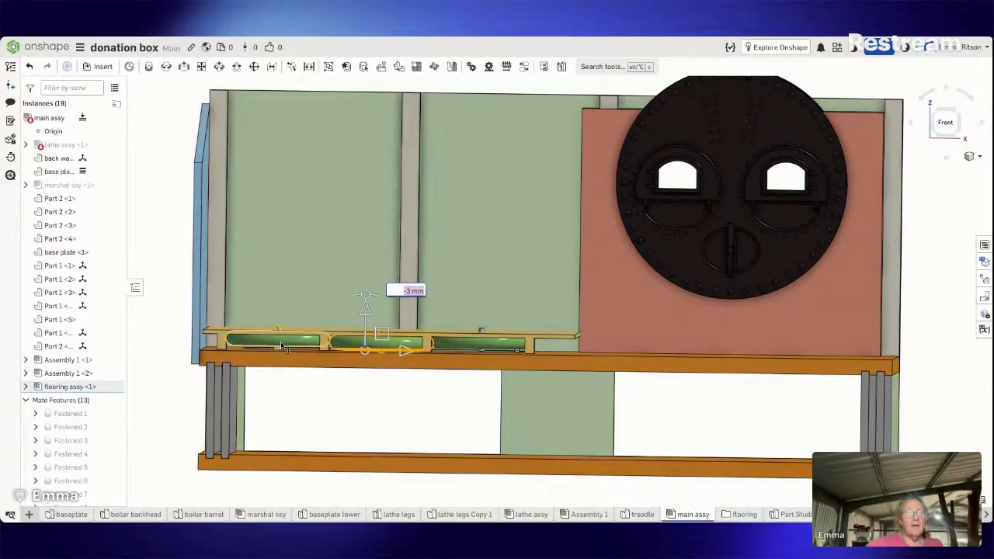
pyautogui.press('Escape')
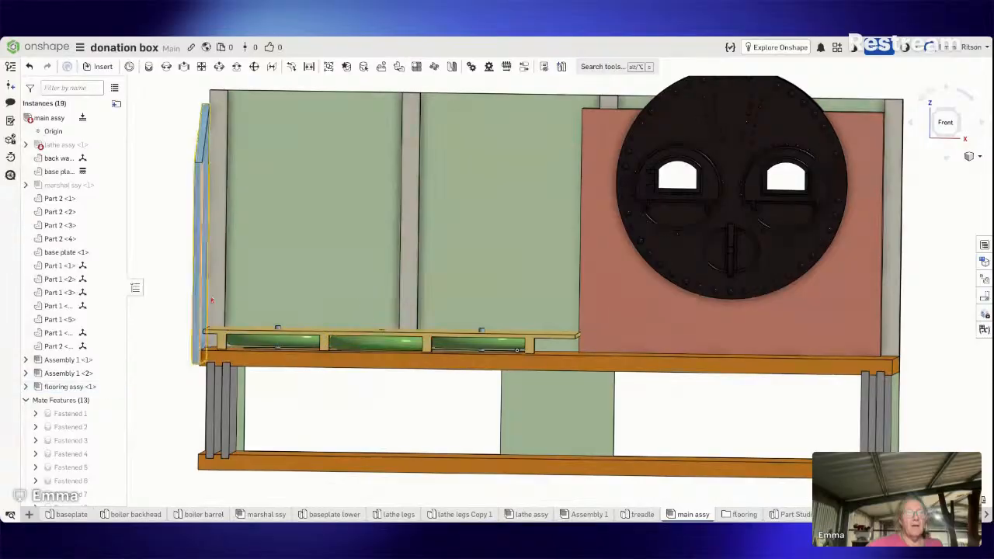
# Step: Lower the left green snake body by 3 mm and nudge it sideways by 1 mm between its ribs
pyautogui.click(294, 344)
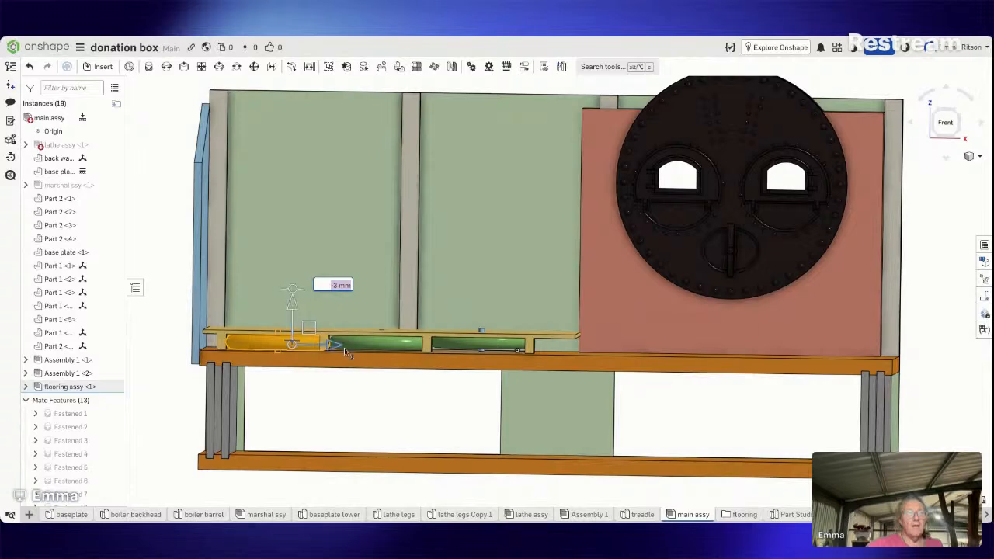
pyautogui.moveTo(340, 349); pyautogui.dragTo(335, 347)
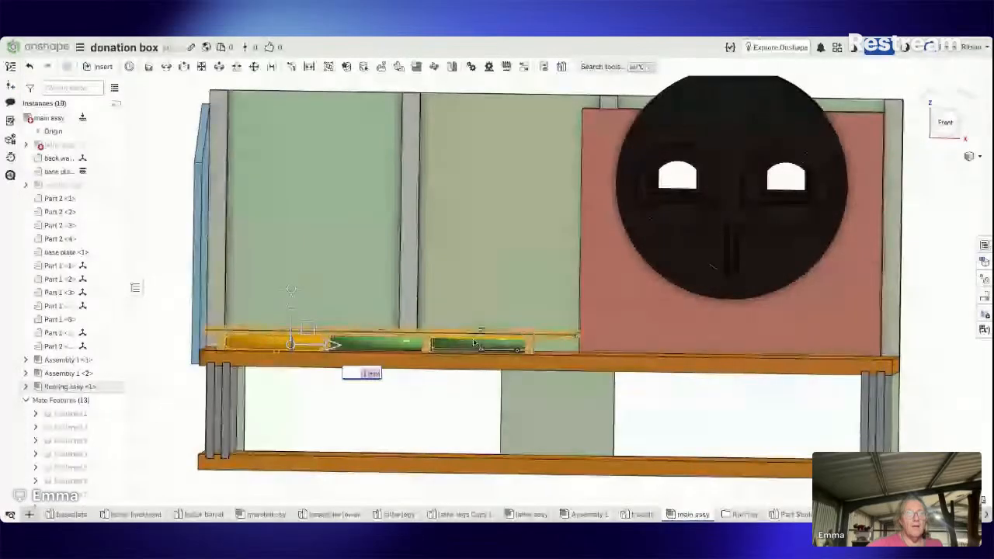
pyautogui.click(463, 390)
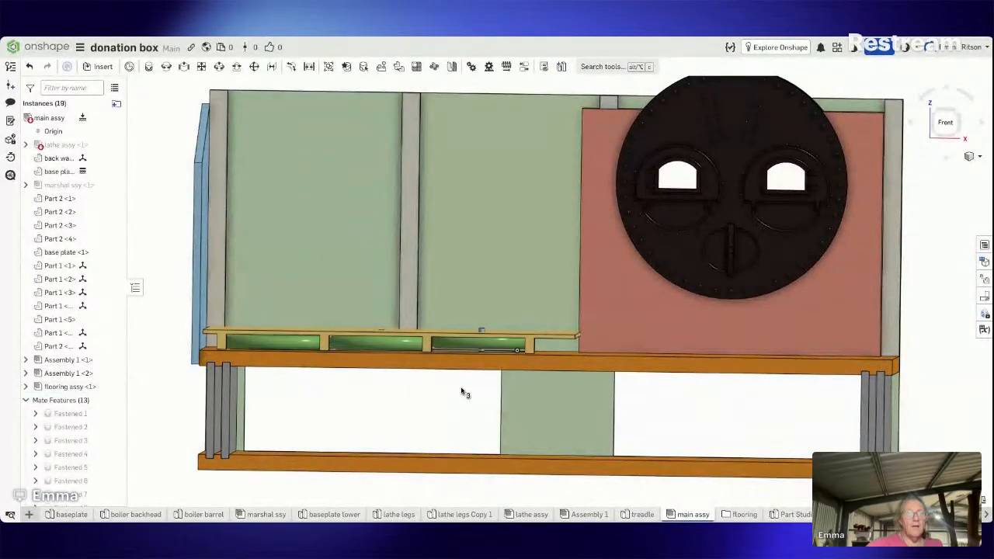
# Step: Lower the right green snake body between the flooring ribs by 3 mm
pyautogui.click(480, 345)
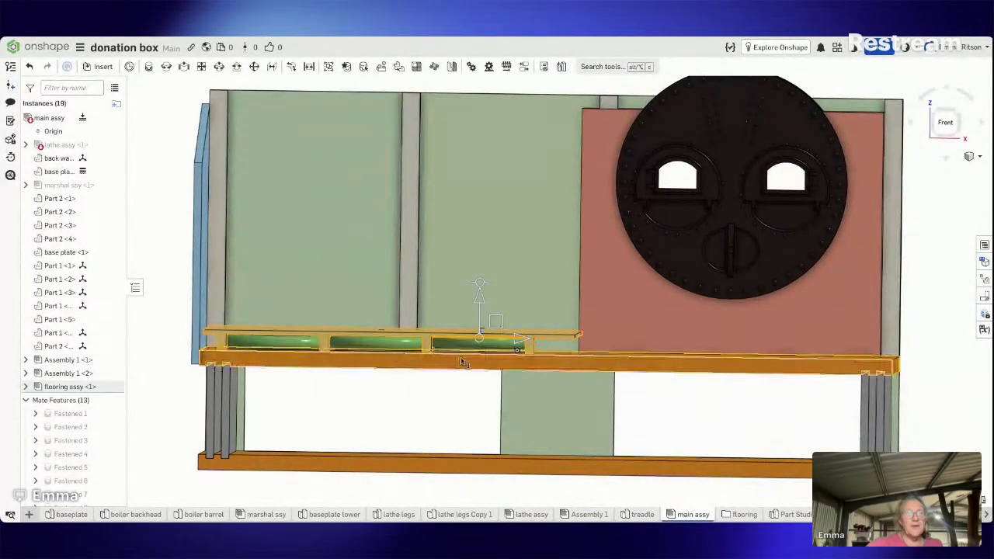
pyautogui.click(483, 300)
pyautogui.click(465, 405)
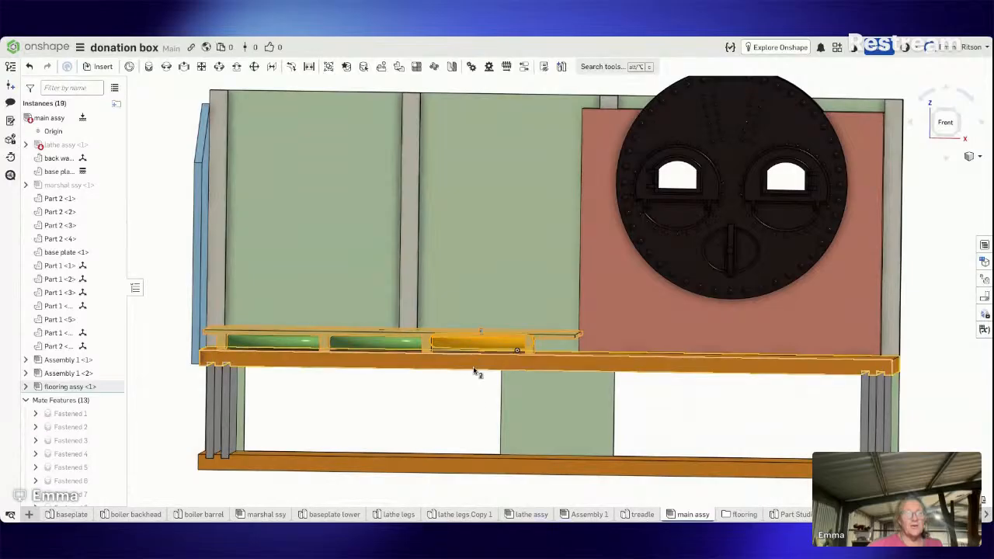
pyautogui.click(452, 407)
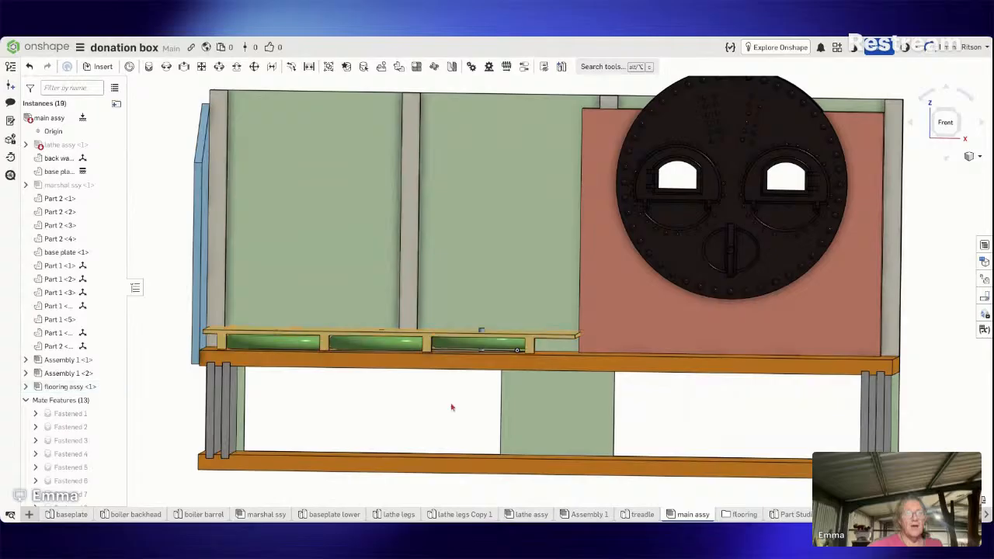
pyautogui.click(487, 344)
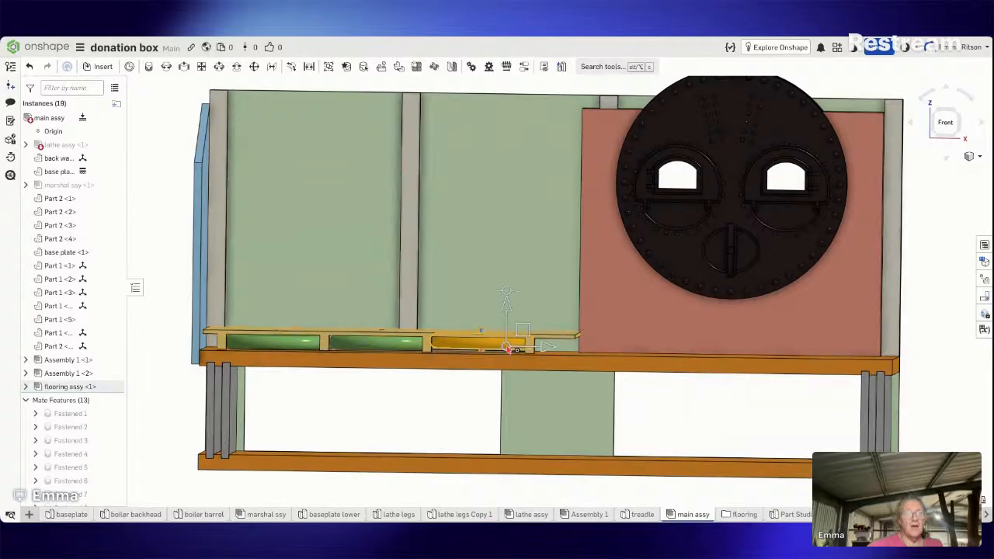
pyautogui.click(507, 308)
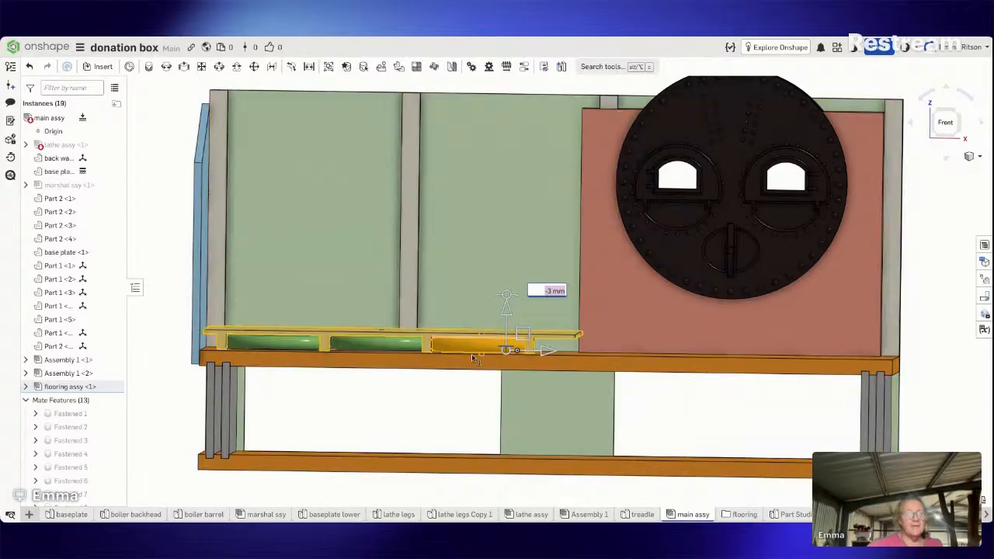
pyautogui.click(417, 411)
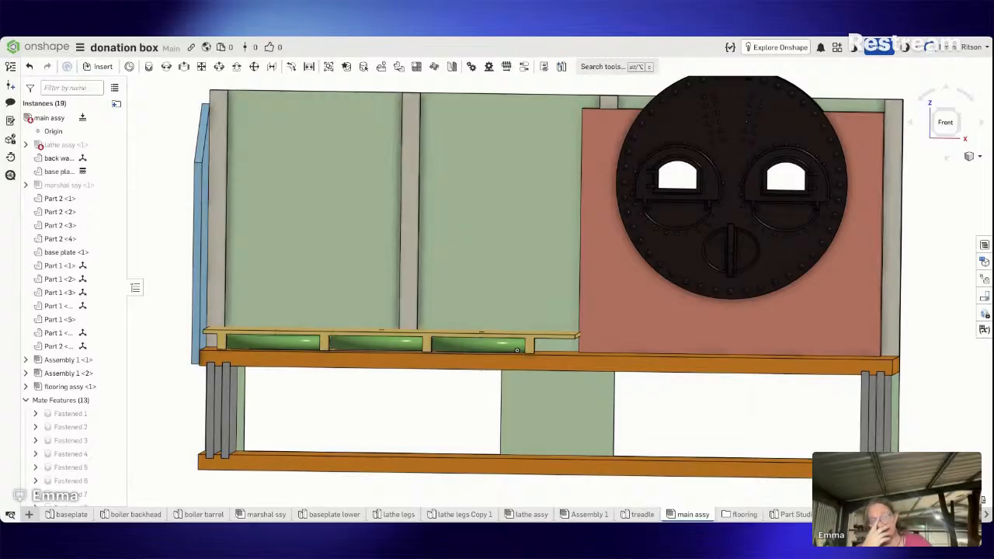
# Step: Examine from the front, the left side and above how the flooring assy sits on the base plate
pyautogui.scroll(1, 208, 350)
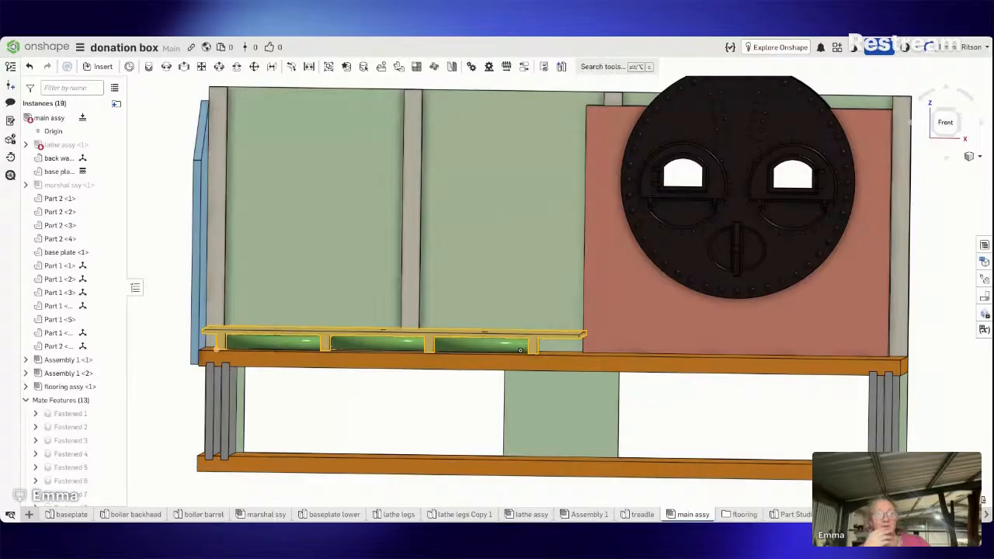
pyautogui.scroll(2, 351, 340)
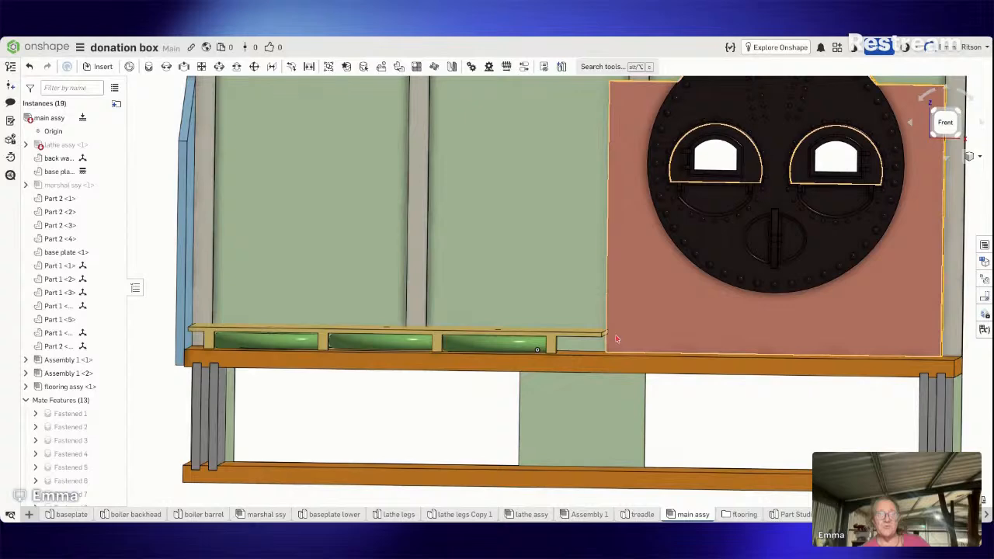
pyautogui.moveTo(710, 327); pyautogui.dragTo(710, 341, button='right')
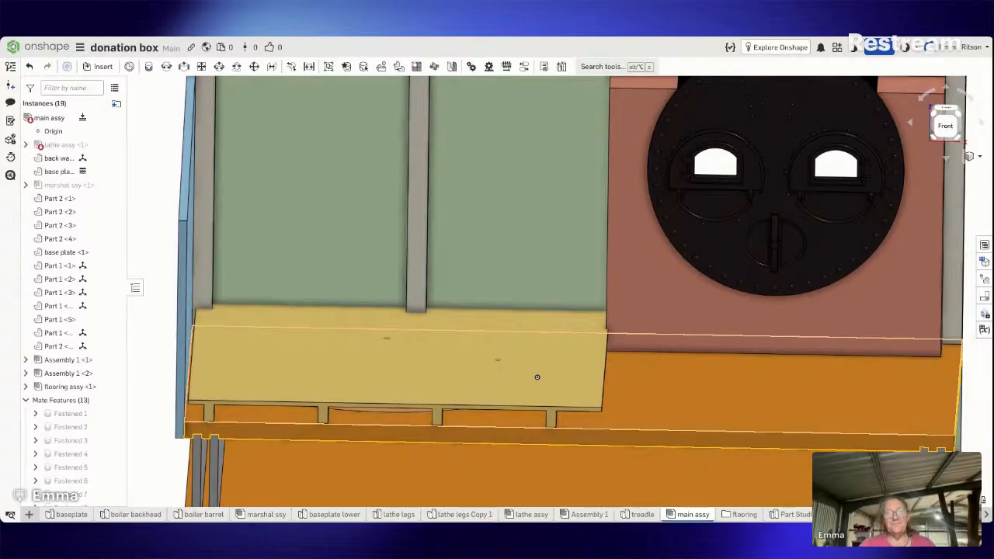
pyautogui.moveTo(536, 377); pyautogui.dragTo(664, 351, button='right')
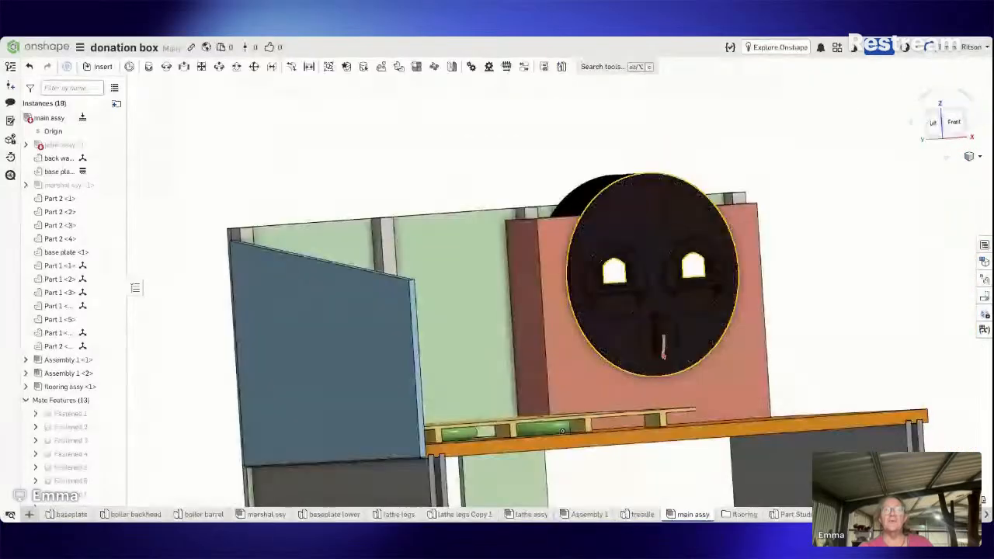
pyautogui.rightClick(630, 351)
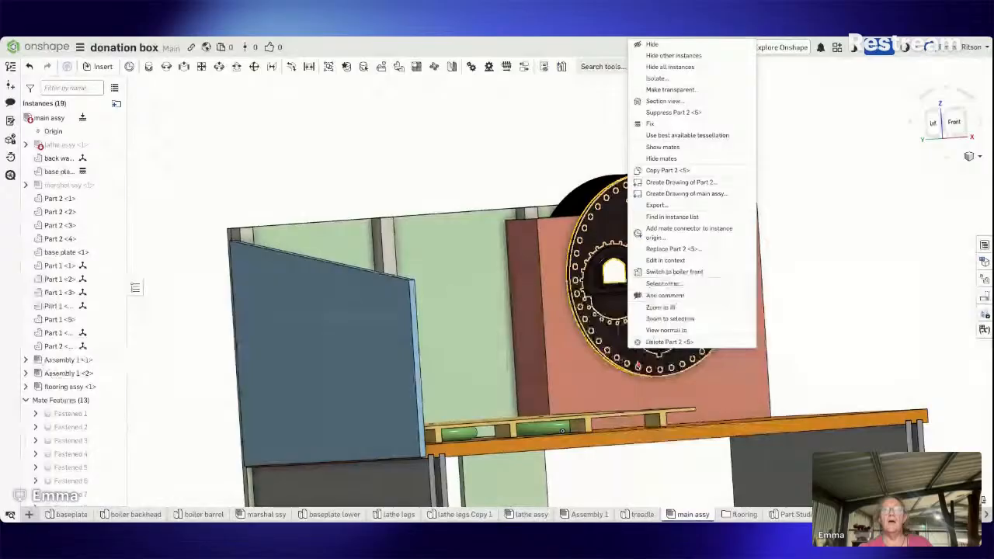
pyautogui.click(872, 331)
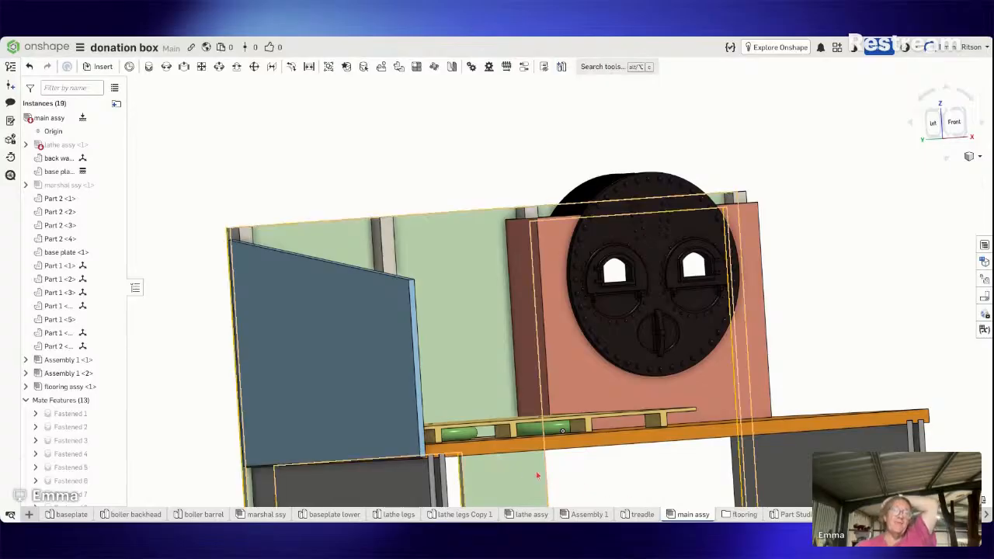
pyautogui.moveTo(539, 470); pyautogui.dragTo(504, 467, button='right')
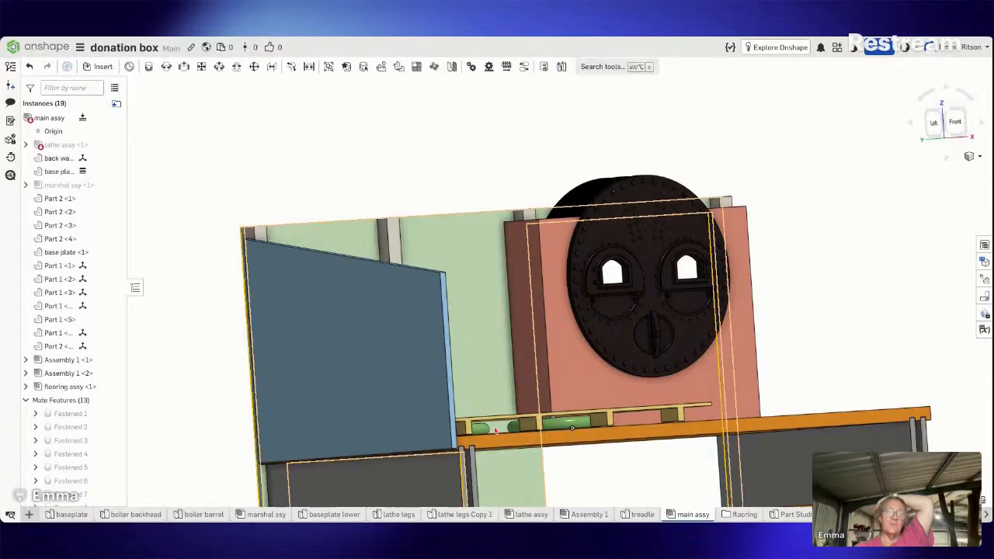
pyautogui.moveTo(518, 433); pyautogui.dragTo(493, 450, button='right')
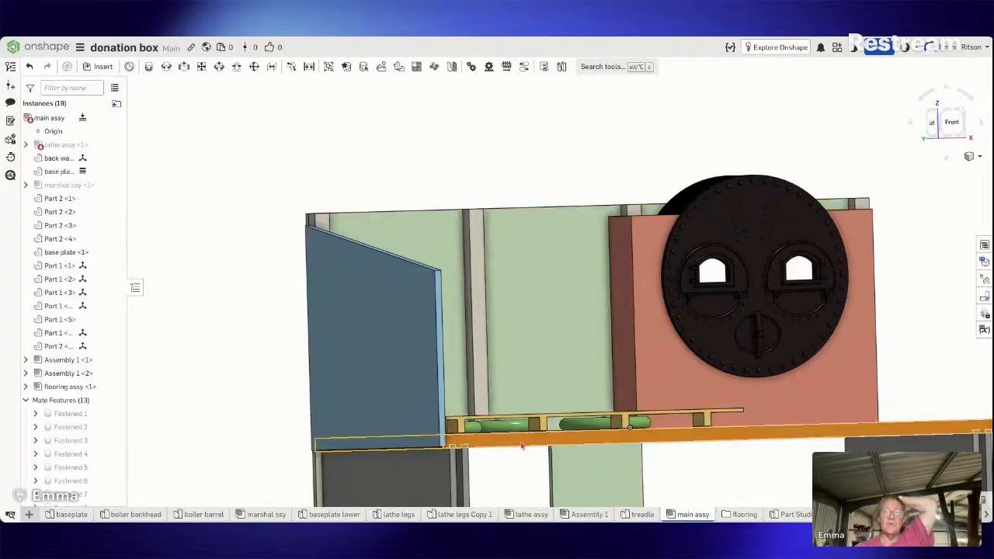
pyautogui.moveTo(524, 444)
pyautogui.mouseDown(button='right')
pyautogui.moveTo(501, 470)
pyautogui.moveTo(506, 435)
pyautogui.mouseUp(button='right')
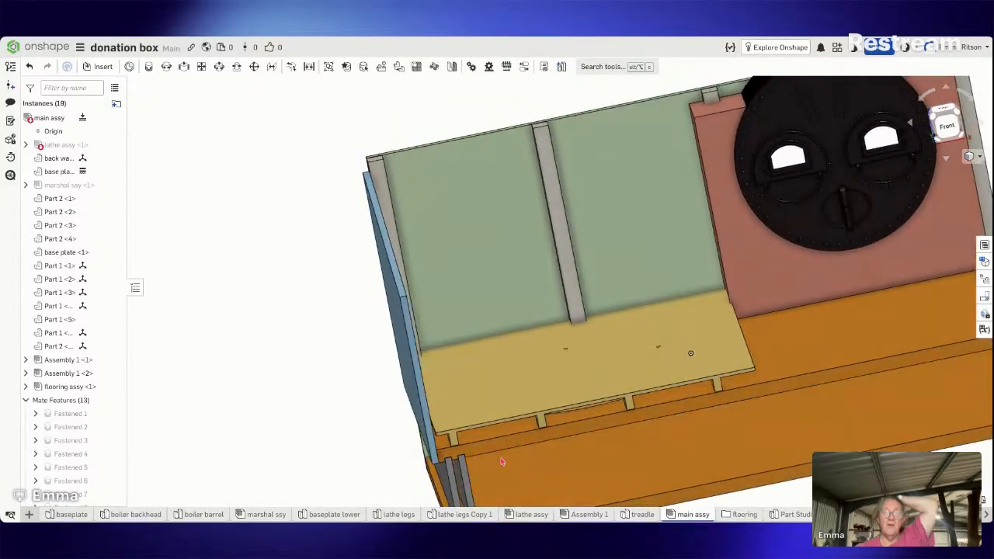
pyautogui.rightClick(512, 394)
pyautogui.click(513, 407)
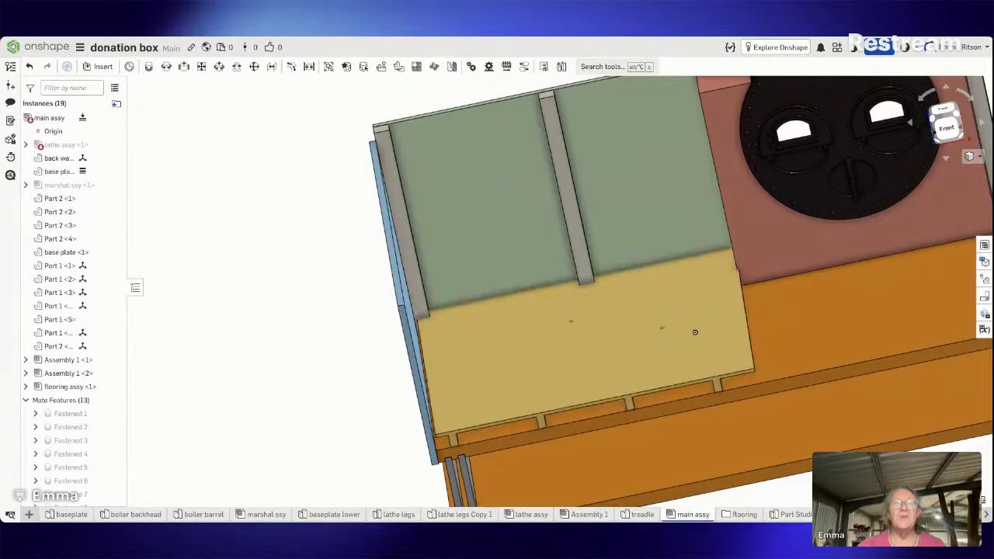
pyautogui.click(554, 365)
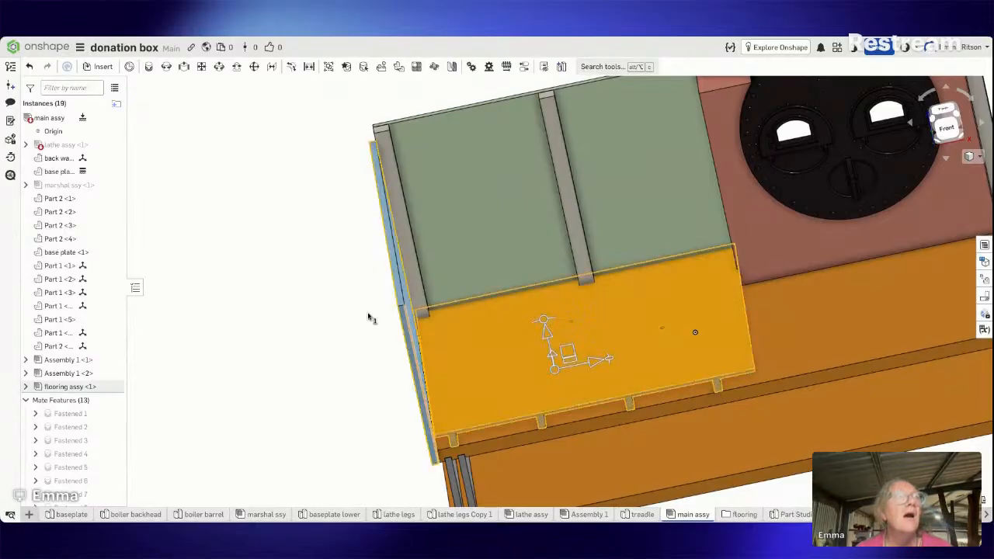
# Step: Hide the ribbed floor panel, Part 1 <1>, inside the flooring assy
pyautogui.click(26, 386)
pyautogui.click(113, 399)
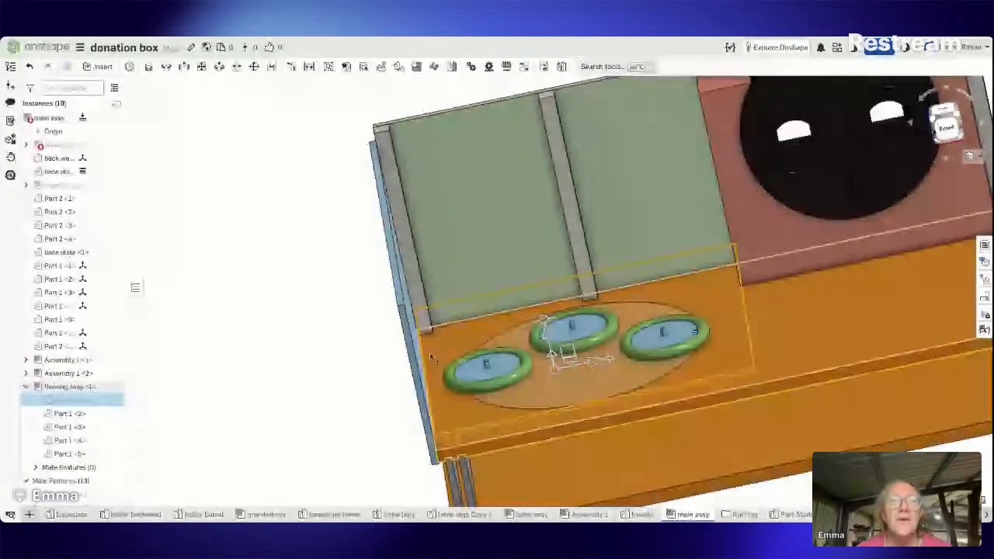
pyautogui.moveTo(483, 394); pyautogui.dragTo(508, 387, button='right')
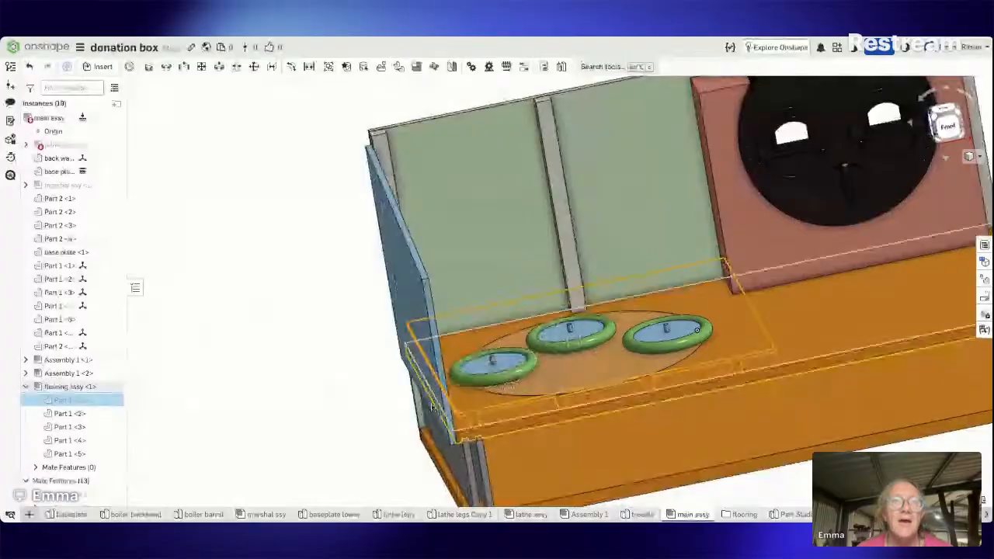
# Step: Shift the left and right green snake bodies inward on the rat disc, closer to the middle one, and check their placement
pyautogui.moveTo(511, 383); pyautogui.dragTo(528, 382)
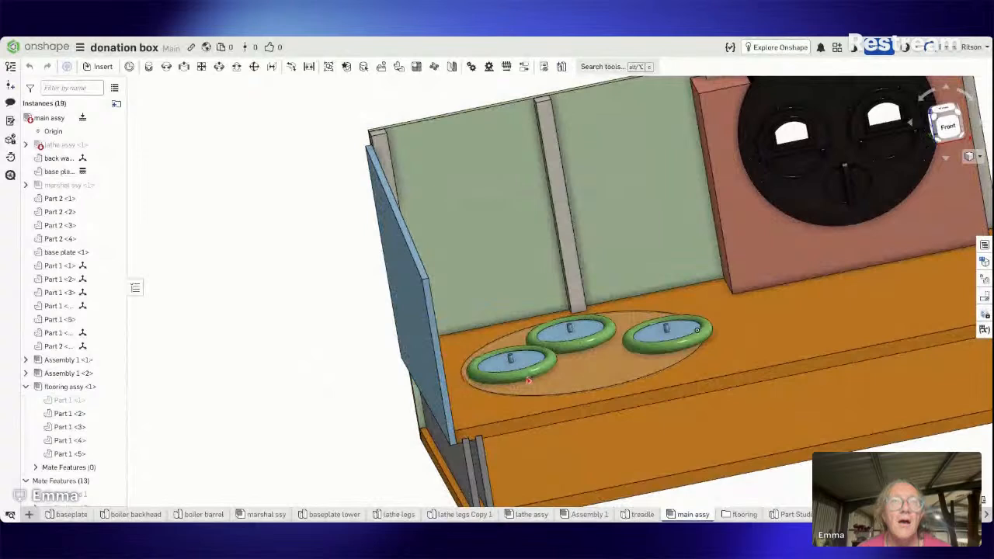
pyautogui.moveTo(668, 346); pyautogui.dragTo(646, 349)
pyautogui.moveTo(315, 375)
pyautogui.mouseDown(button='right')
pyautogui.moveTo(300, 354)
pyautogui.moveTo(254, 369)
pyautogui.moveTo(336, 375)
pyautogui.moveTo(315, 368)
pyautogui.mouseUp(button='right')
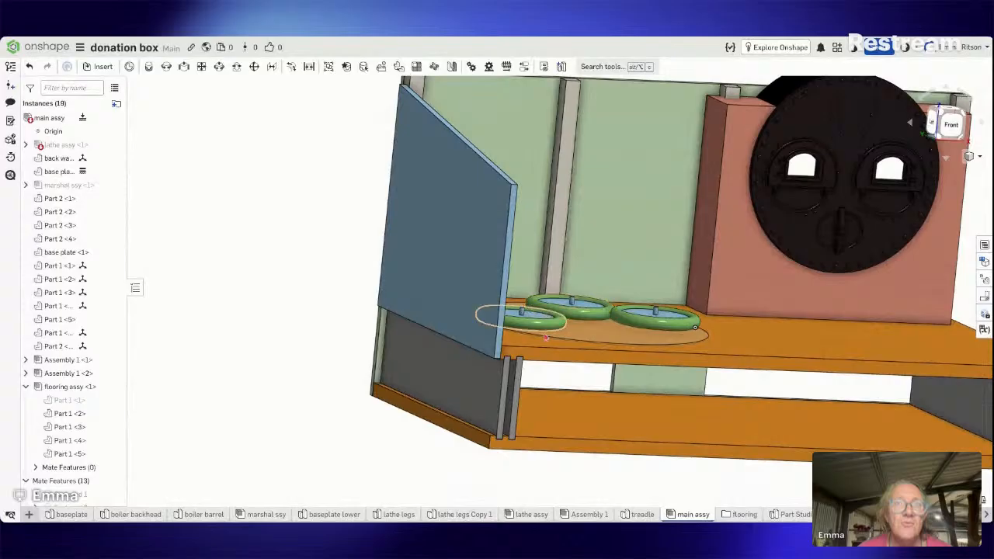
pyautogui.moveTo(306, 368); pyautogui.dragTo(246, 386, button='right')
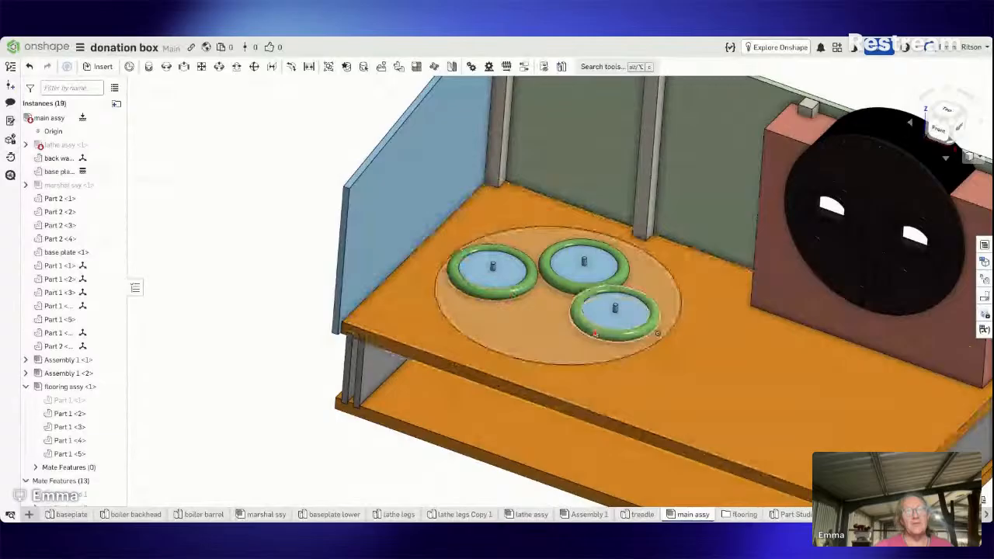
pyautogui.click(595, 334)
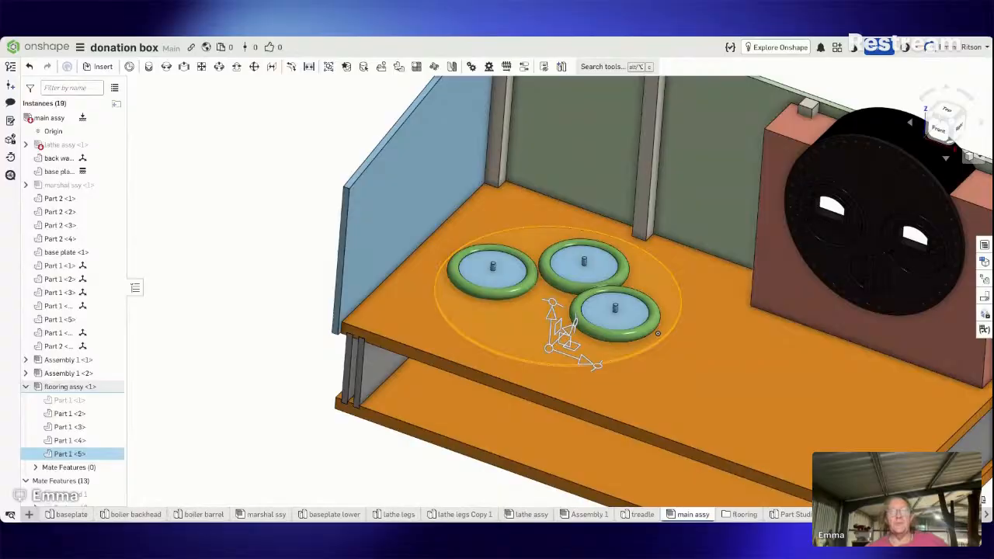
pyautogui.click(249, 338)
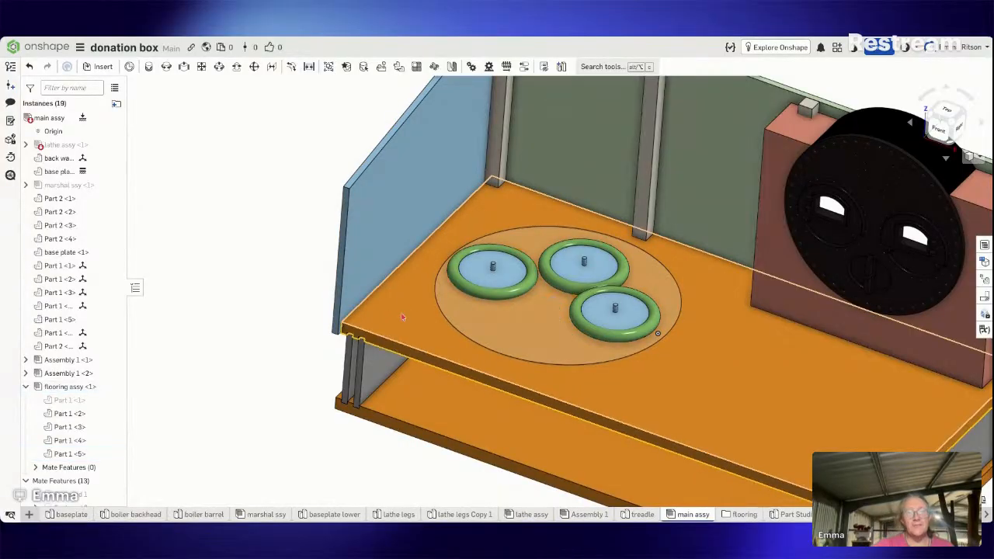